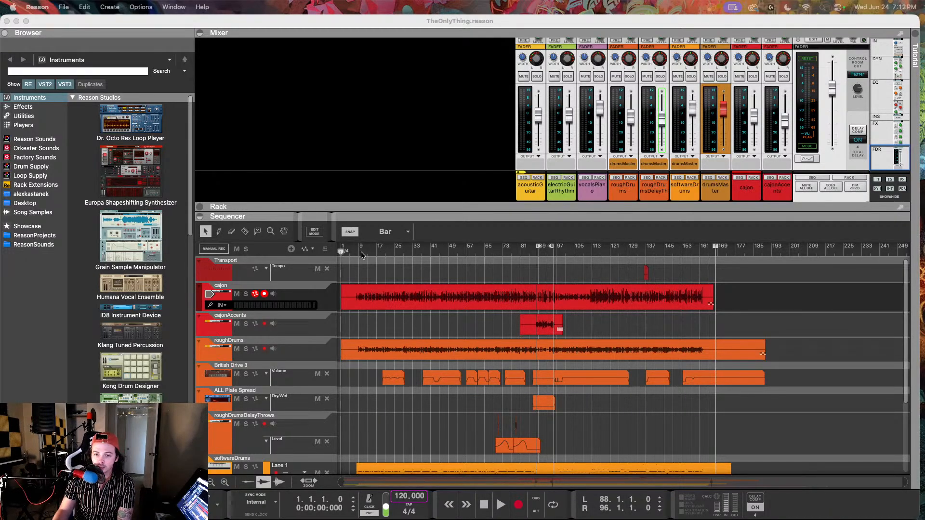
click(397, 251)
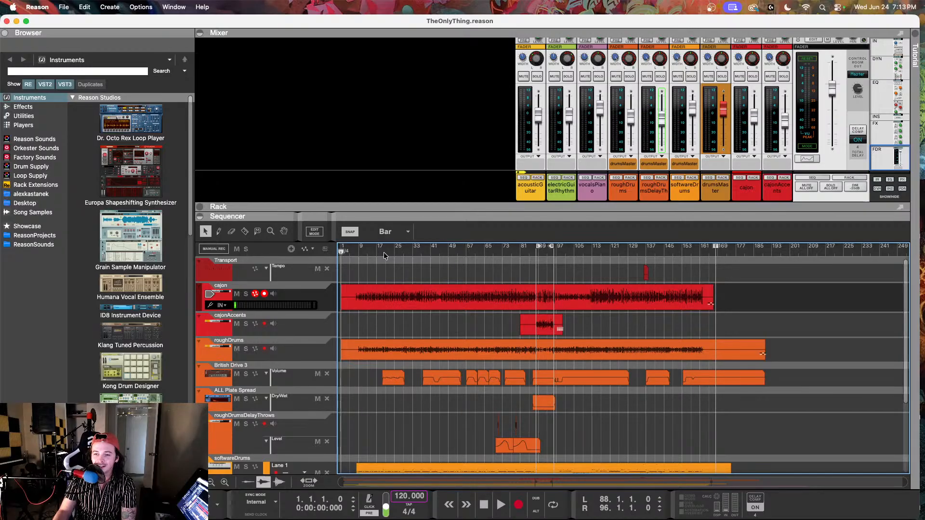
scroll(391, 341, down, 4)
scroll(417, 330, up, 4)
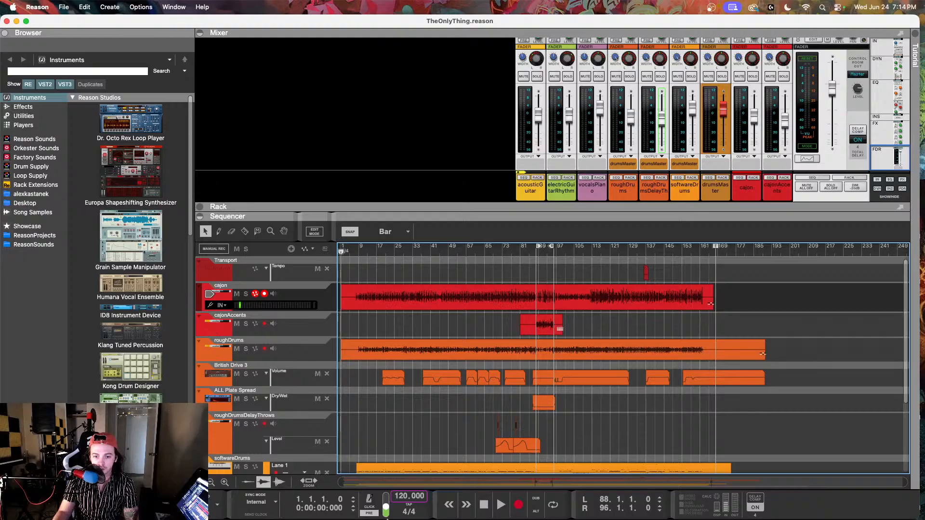
Switch to Illustrator and open the recent file Fractals.ai
mouse_move(391, 519)
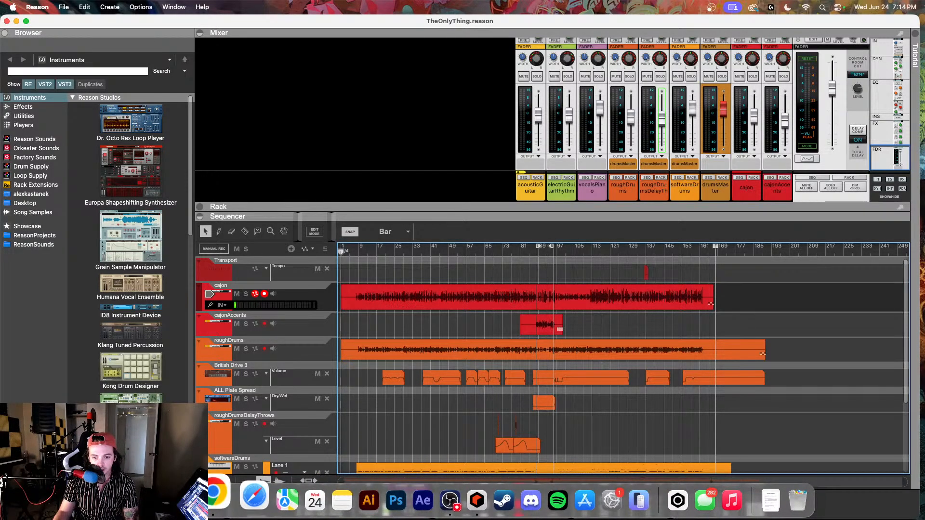
click(337, 493)
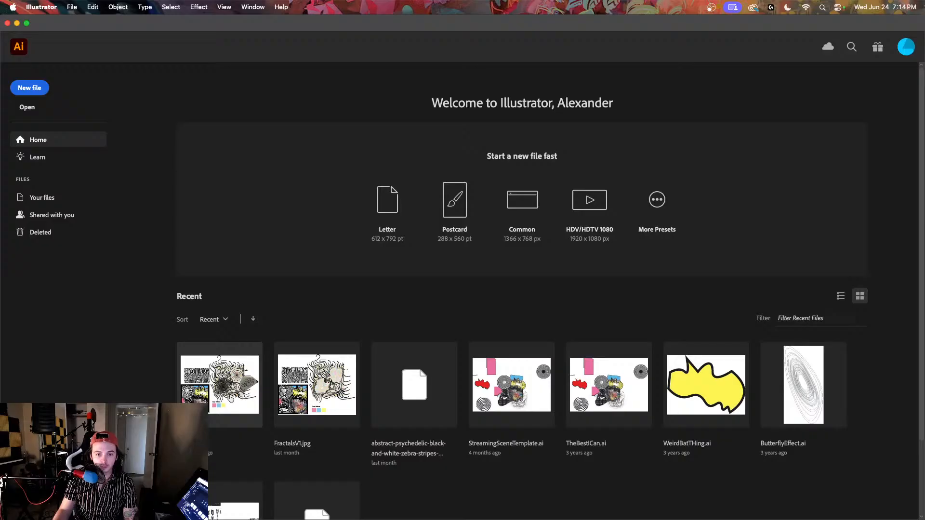
click(196, 388)
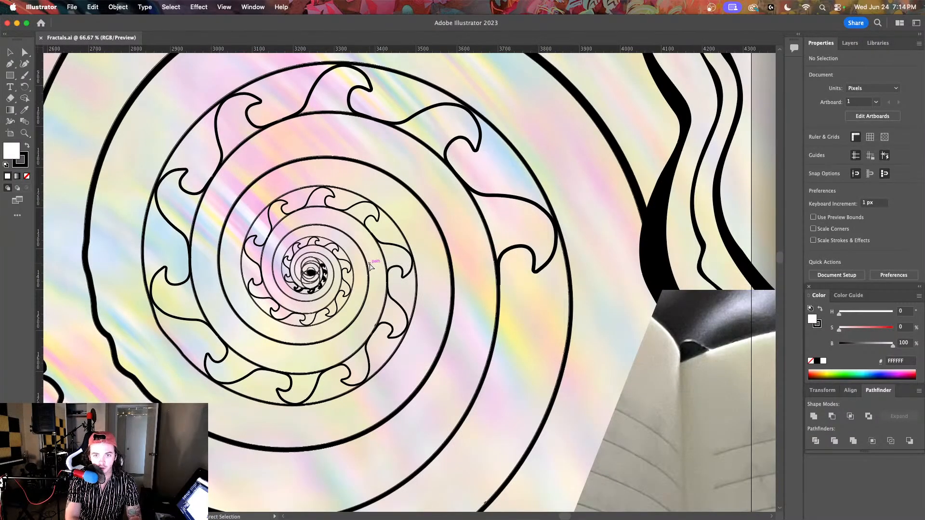
Unlock the references2 layer and move the sketchbook photo away from the artwork onto the empty canvas beside the artboard
key(super+minus)
key(super+minus)
key(super+minus)
key(super+minus)
key(super+minus)
key(super+minus)
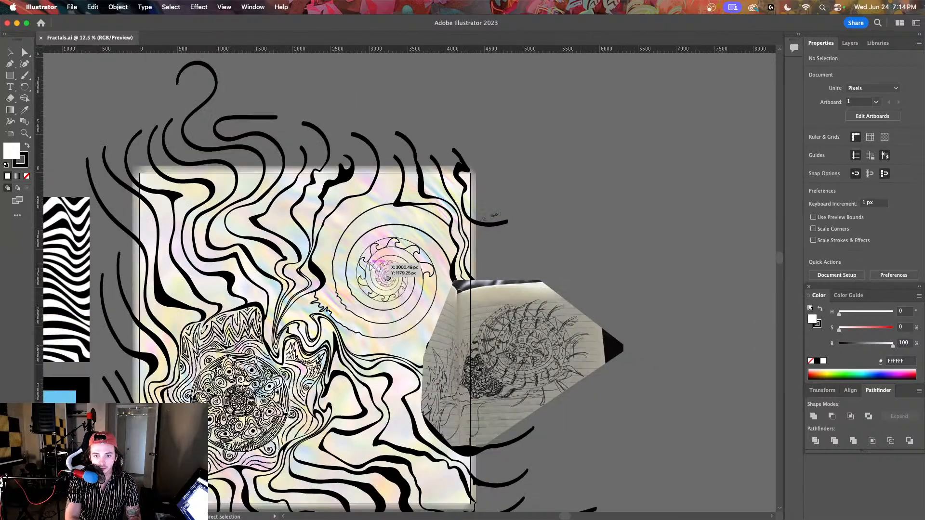
click(849, 43)
click(857, 87)
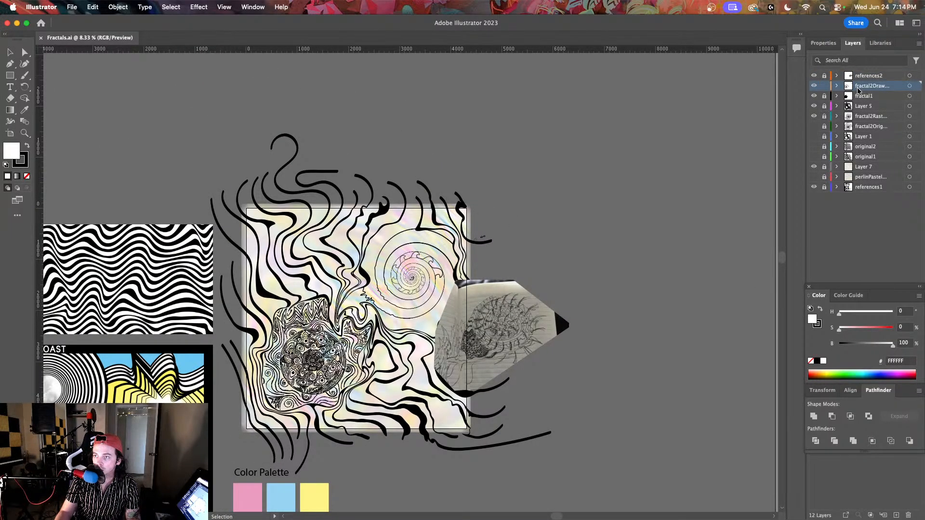
mouse_move(475, 333)
mouse_down()
mouse_move(669, 287)
mouse_move(670, 308)
mouse_up()
click(520, 206)
Examine the fractal artwork on the artboard, including the spiral, the mandala shape and the surrounding wavy lines
scroll(319, 201, down, 10)
scroll(348, 207, down, 10)
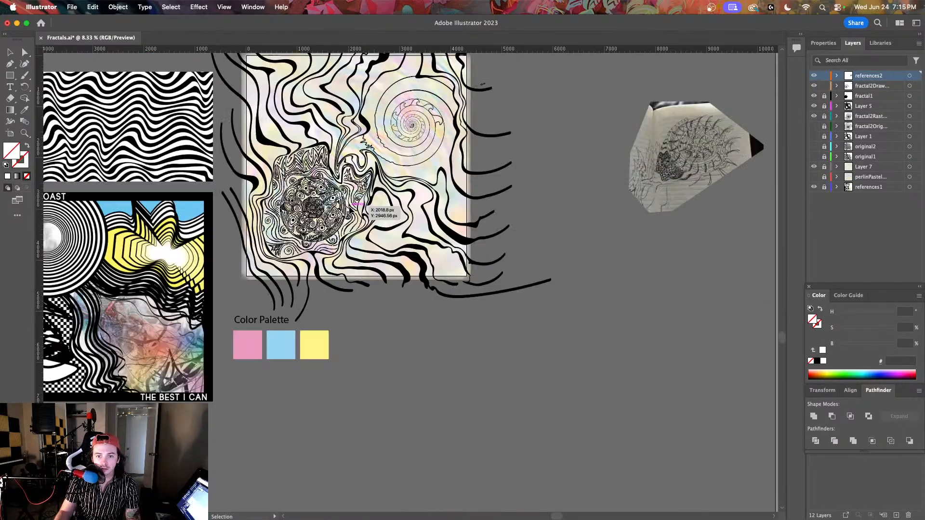
scroll(351, 207, up, 1)
scroll(352, 206, up, 3)
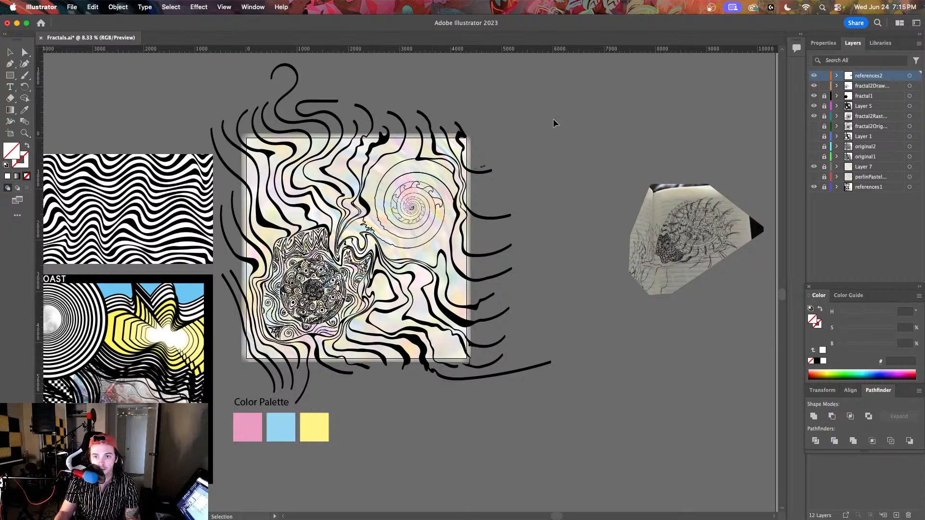
key(a)
key(v)
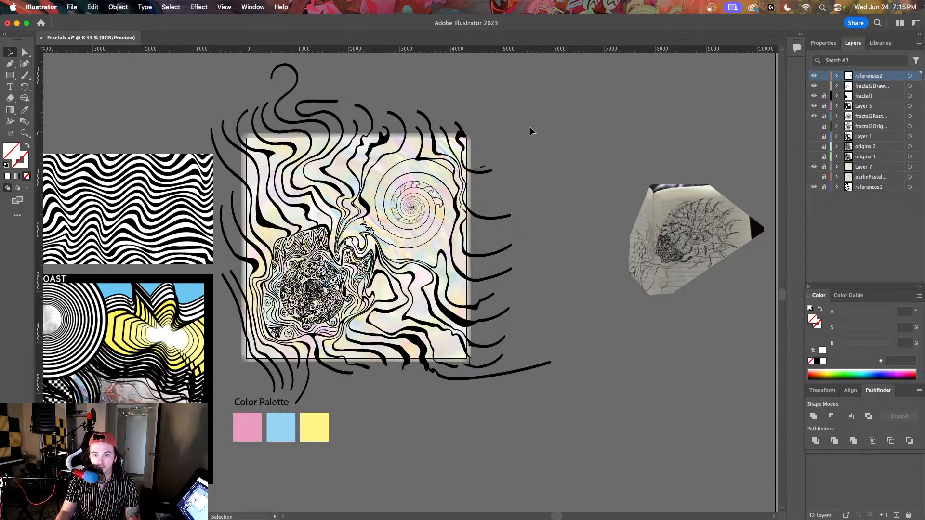
key(a)
key(super+equal)
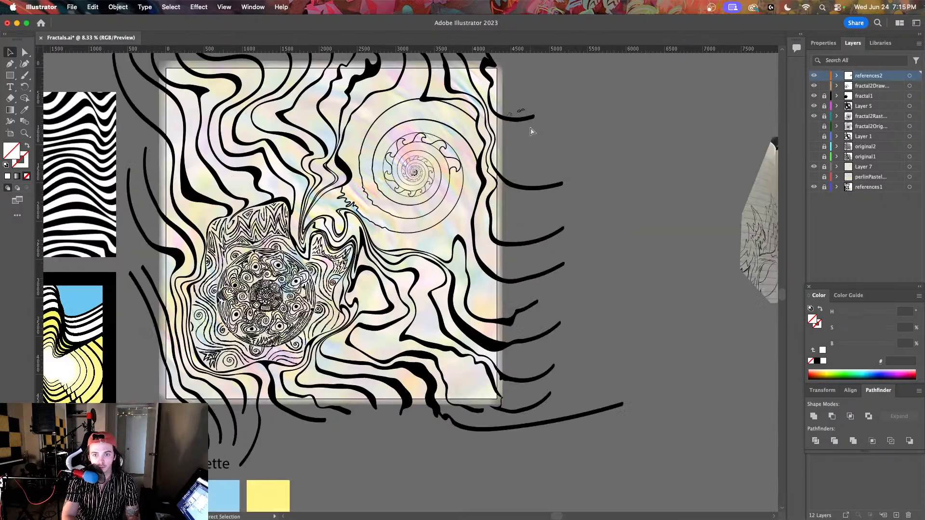
scroll(527, 126, up, 5)
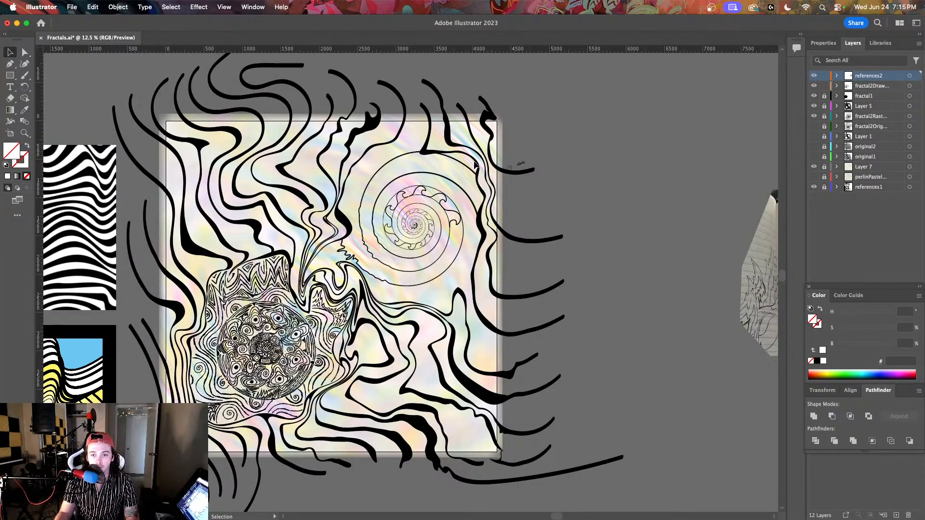
scroll(455, 163, down, 5)
scroll(457, 164, up, 3)
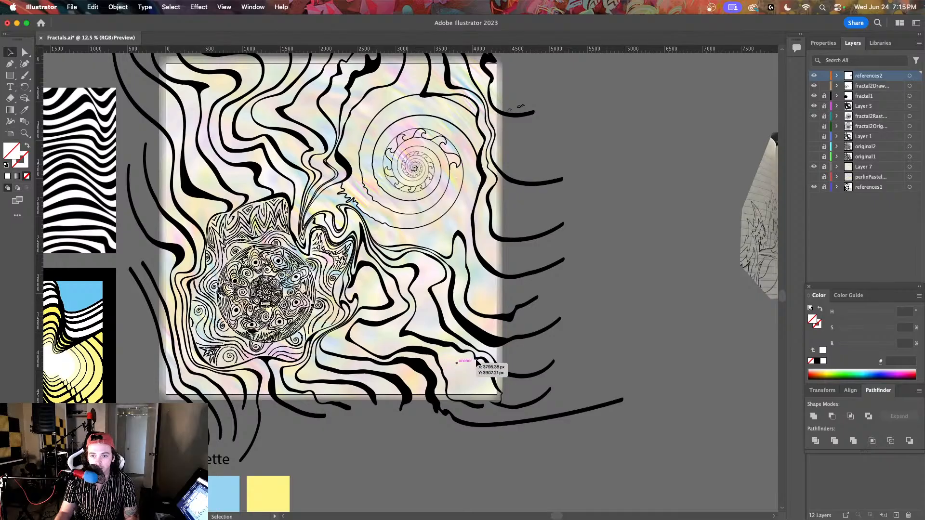
scroll(450, 366, up, 3)
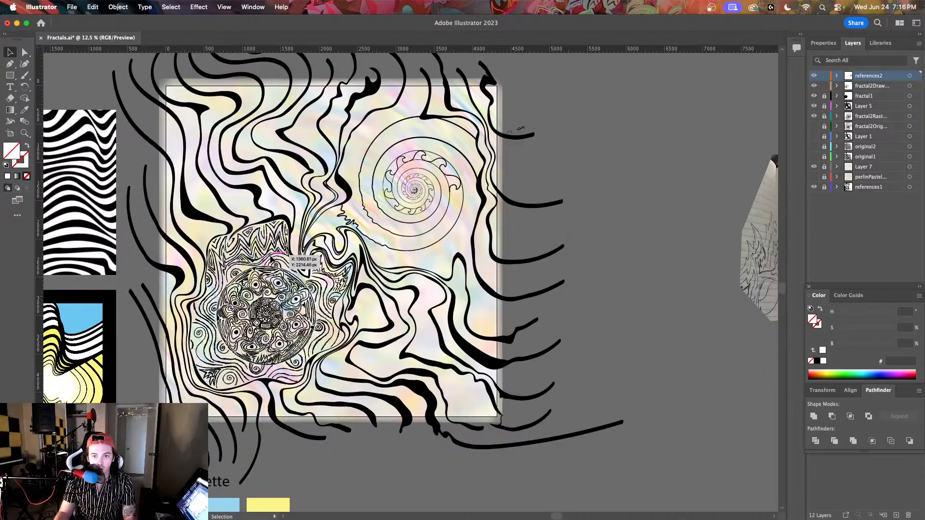
scroll(282, 260, down, 2)
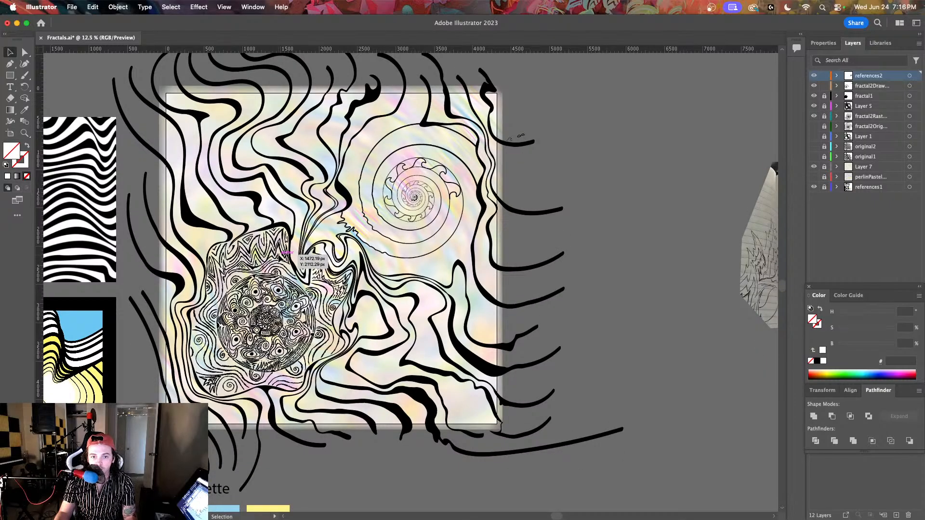
Examine the album cover reference and the color palette beside the artboard and compare them with the fractal artwork
scroll(279, 259, left, 15)
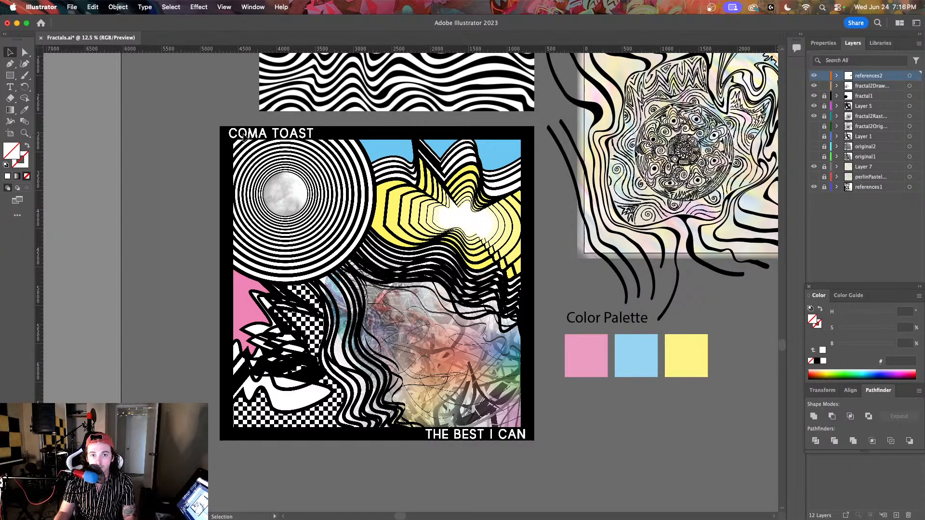
scroll(474, 207, right, 3)
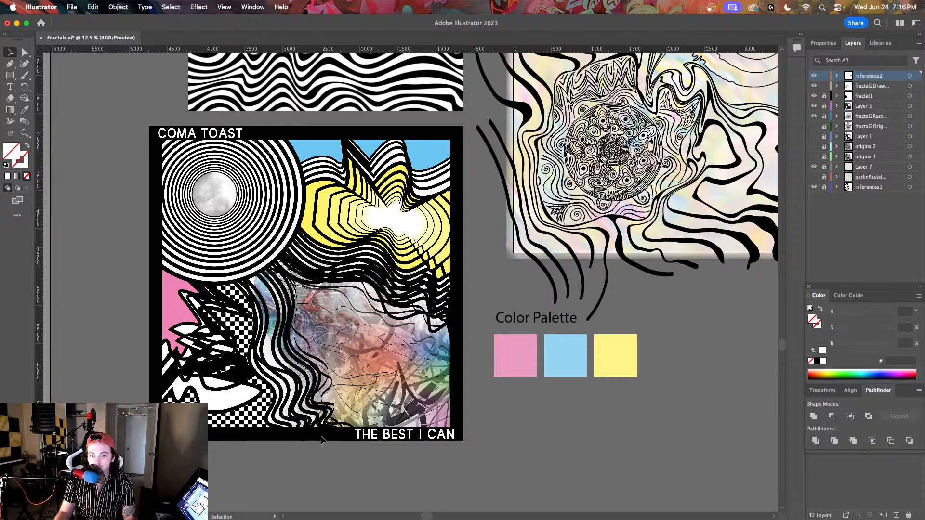
scroll(518, 290, right, 10)
scroll(447, 289, left, 3)
scroll(434, 288, up, 6)
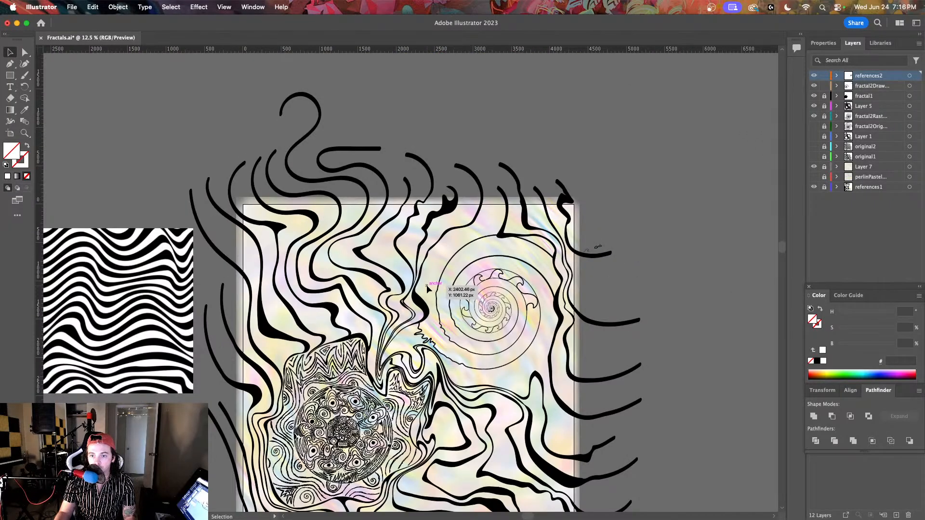
scroll(427, 288, down, 10)
scroll(605, 258, up, 1)
scroll(642, 253, up, 4)
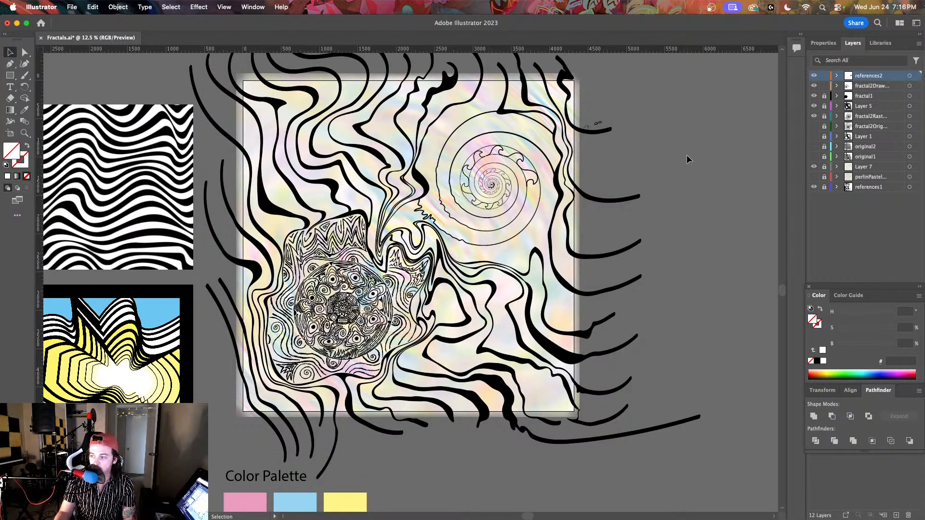
Quit Illustrator without saving the changes to Fractals.ai and return to the Reason song
key(super+q)
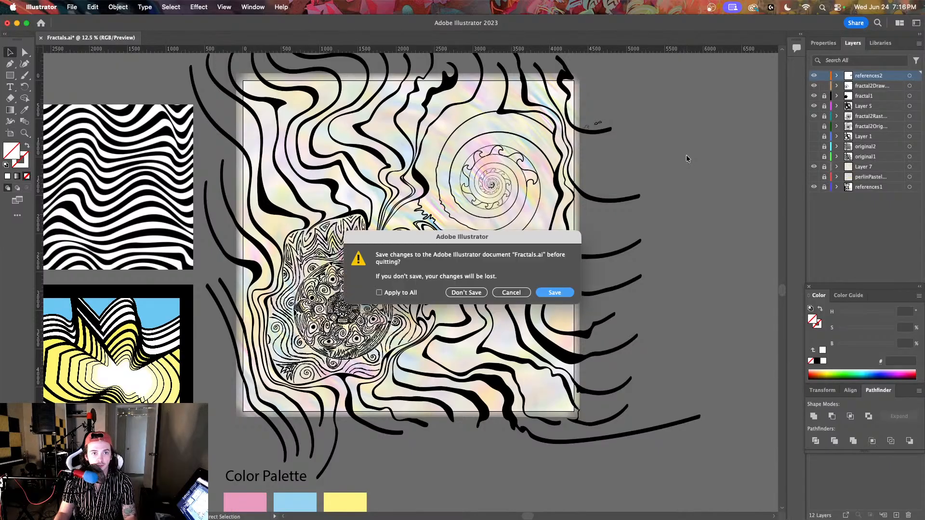
click(466, 292)
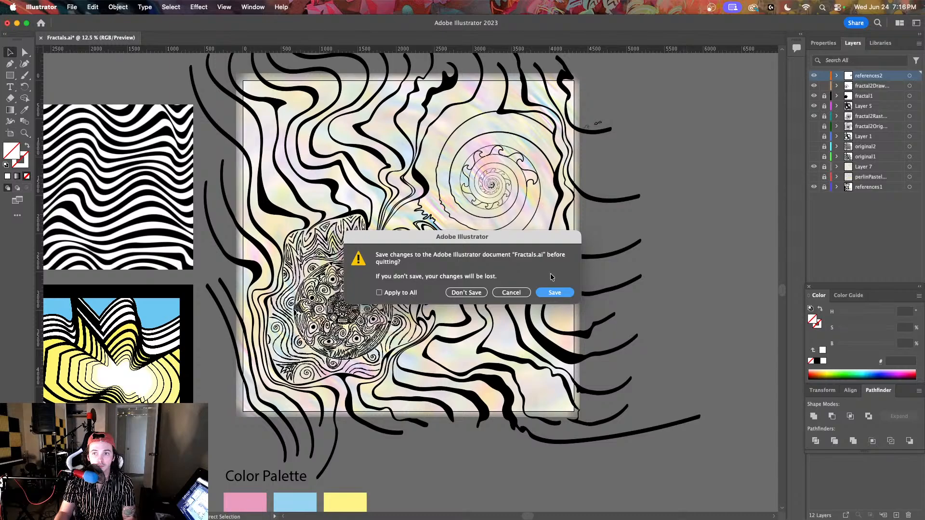
click(474, 292)
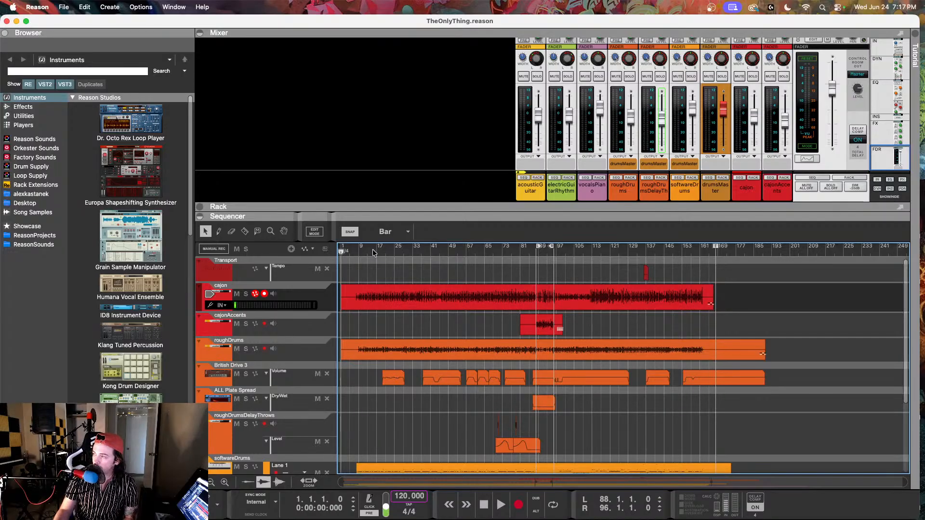
Select the vocalsPiano track in the sequencer
scroll(404, 276, down, 5)
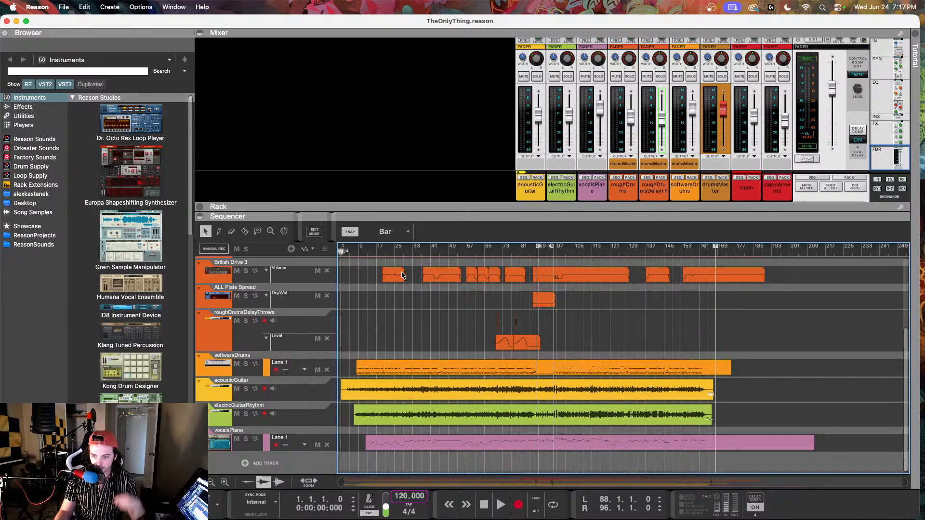
click(317, 440)
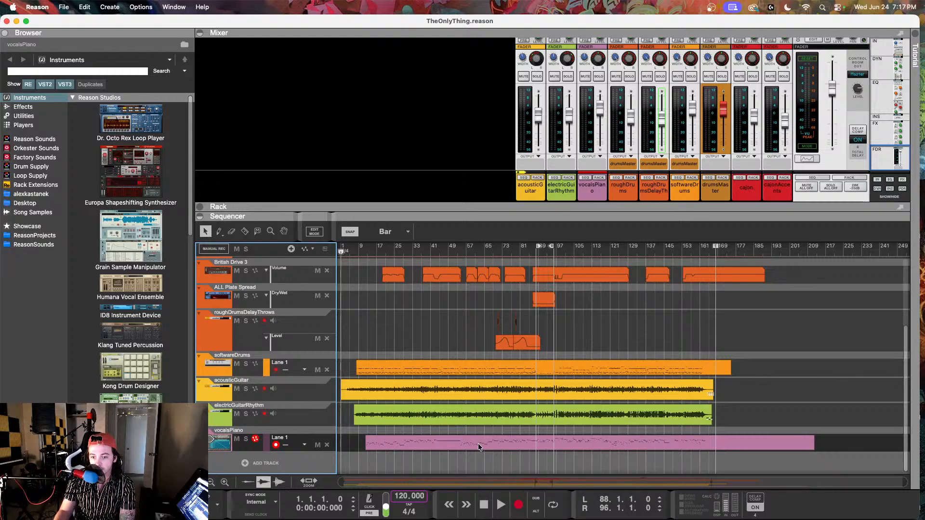
click(449, 319)
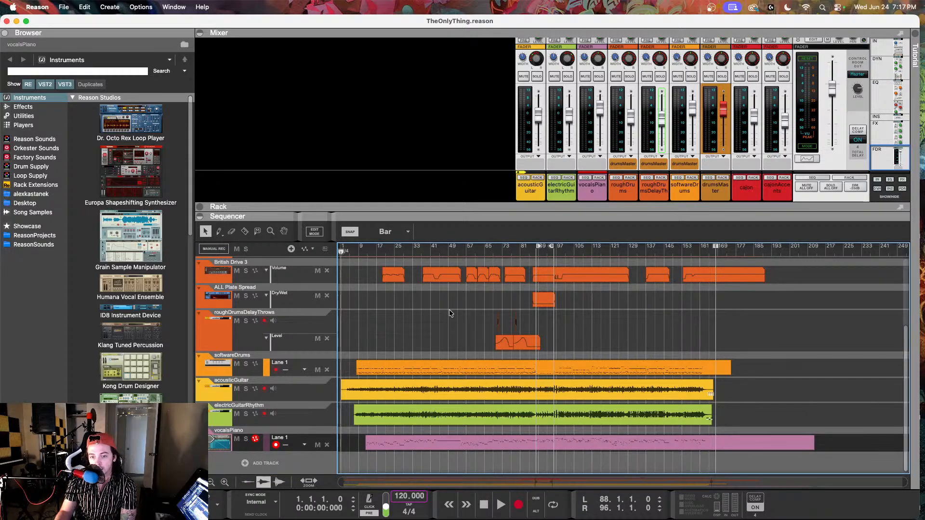
Review the song's full track arrangement in the sequencer, from the cajon tracks down to the guitars and vocalsPiano
scroll(414, 332, up, 4)
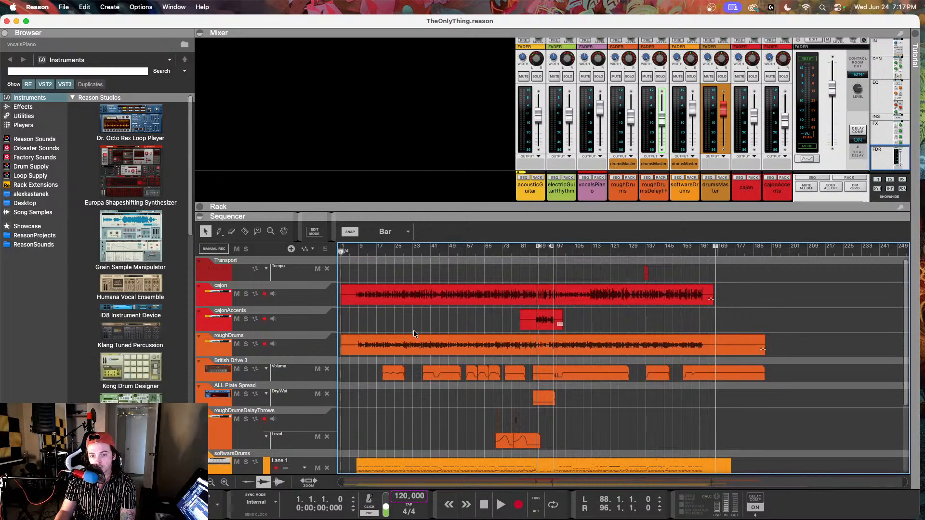
scroll(413, 330, down, 4)
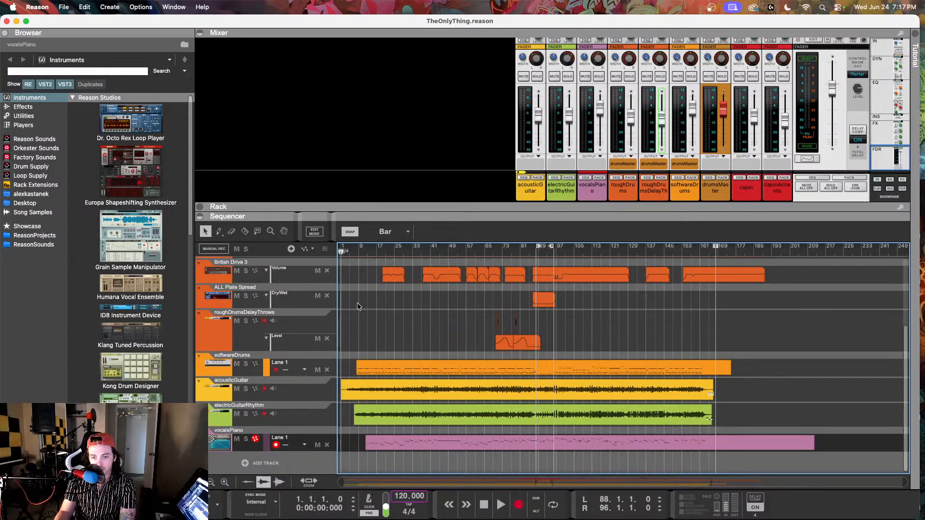
scroll(358, 303, up, 2)
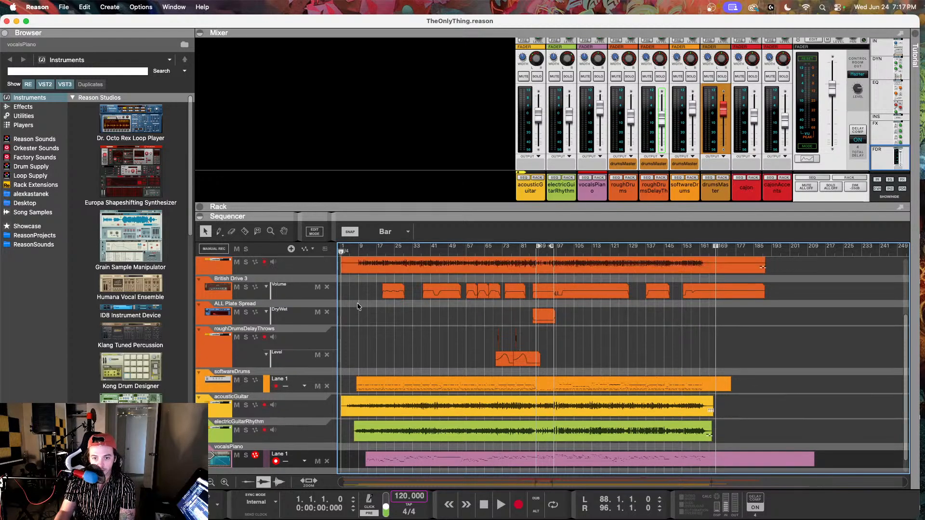
scroll(360, 308, up, 3)
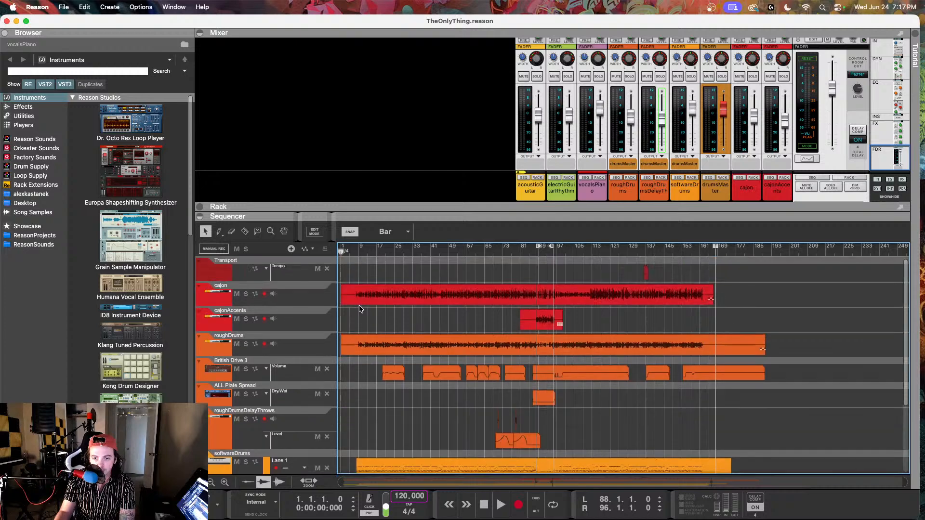
scroll(359, 309, down, 2)
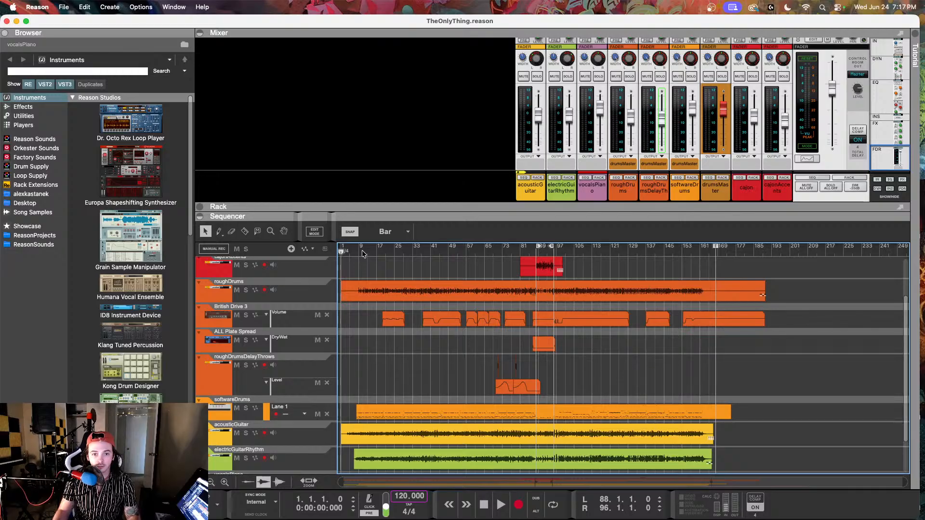
scroll(362, 254, up, 3)
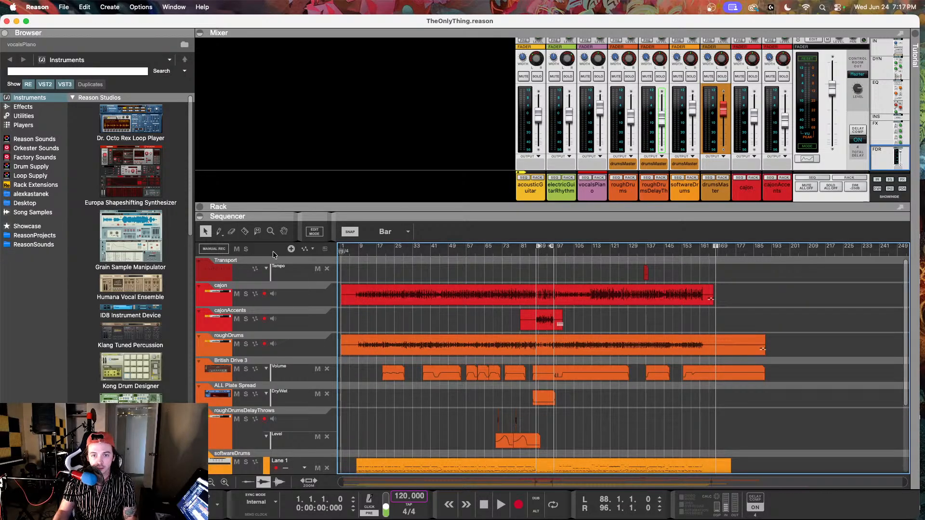
scroll(425, 308, down, 3)
scroll(426, 309, up, 3)
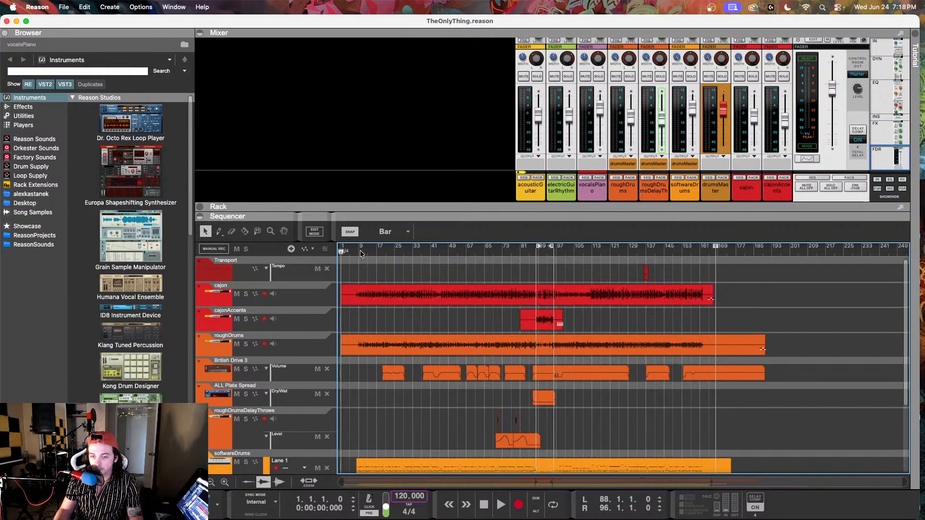
Play the song from the beginning while viewing all of its tracks in the sequencer
key(space)
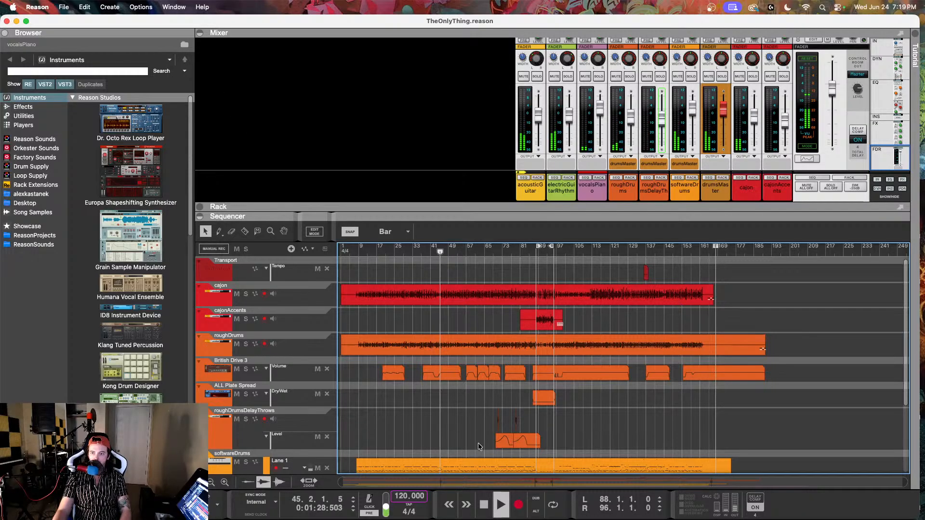
scroll(385, 408, down, 5)
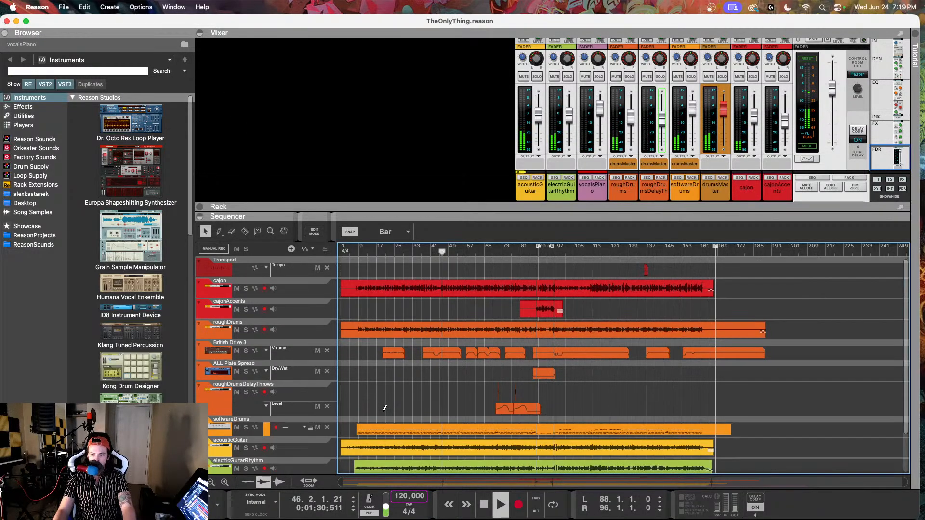
scroll(384, 408, up, 1)
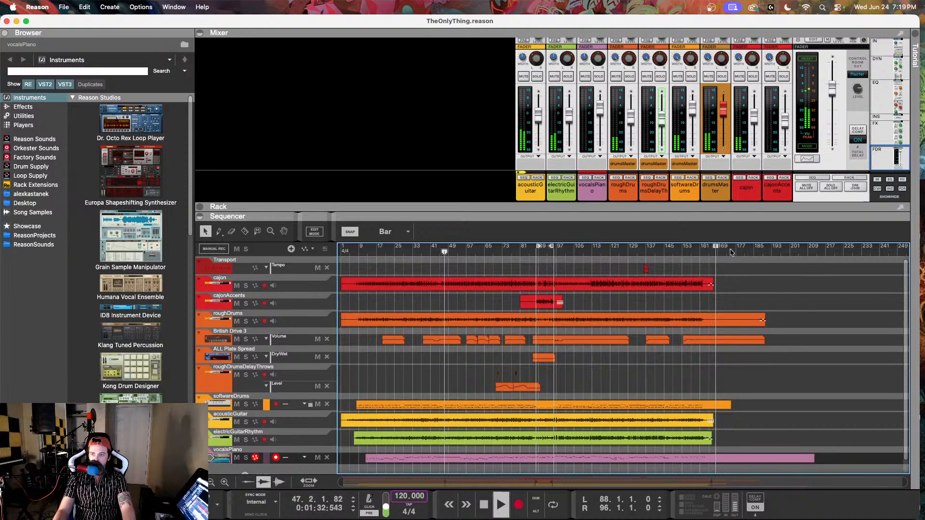
Reorder the mixer channels so cajon, cajonAccents, roughDrums, roughDrumsDelayThrows, softwareDrums and drumsMaster come before acousticGuitar
drag(745, 199, 509, 207)
drag(777, 188, 554, 201)
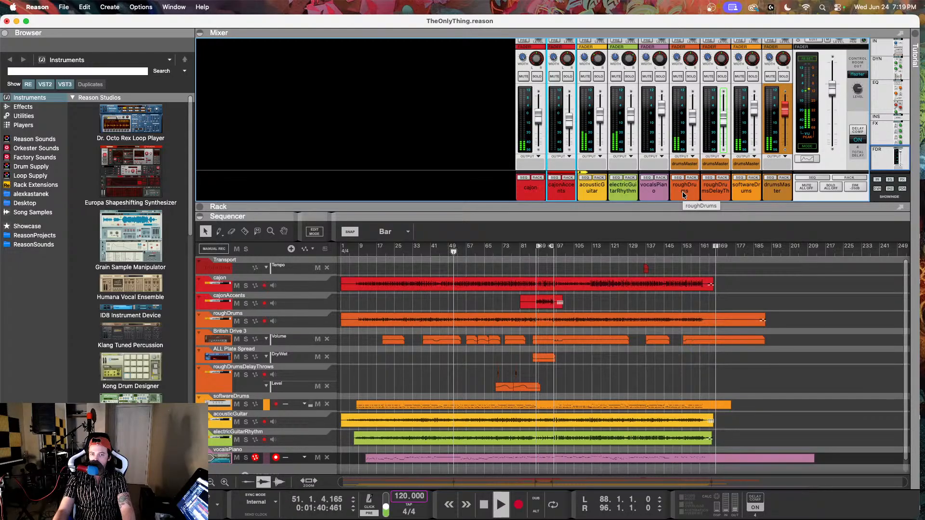
drag(684, 194, 583, 190)
drag(715, 191, 623, 190)
drag(756, 189, 651, 196)
drag(787, 192, 677, 191)
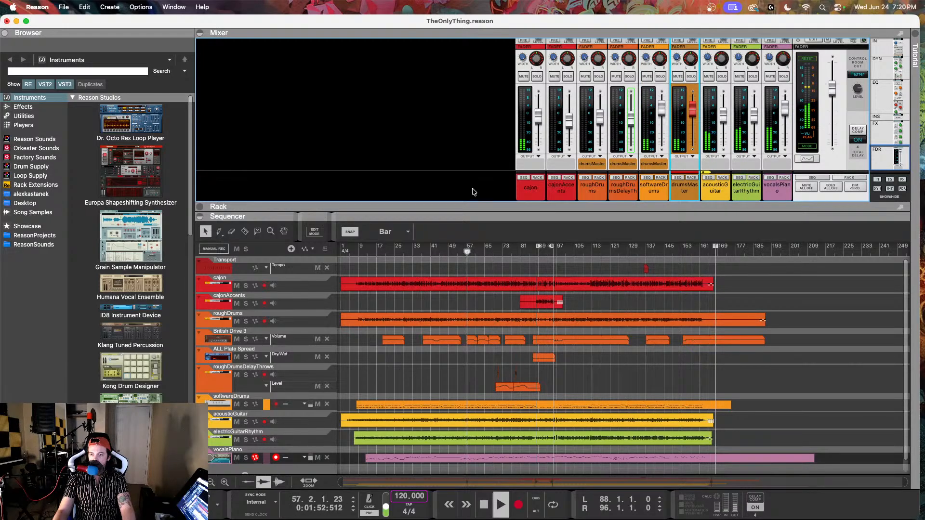
Let the song play to its end at about bar 165 with the arrangement zoomed in, and stop playback
click(800, 322)
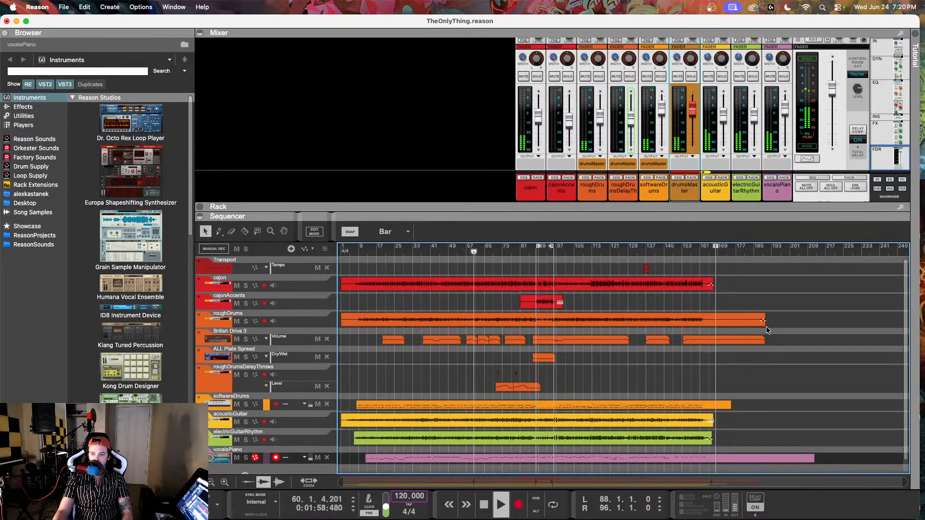
key(h)
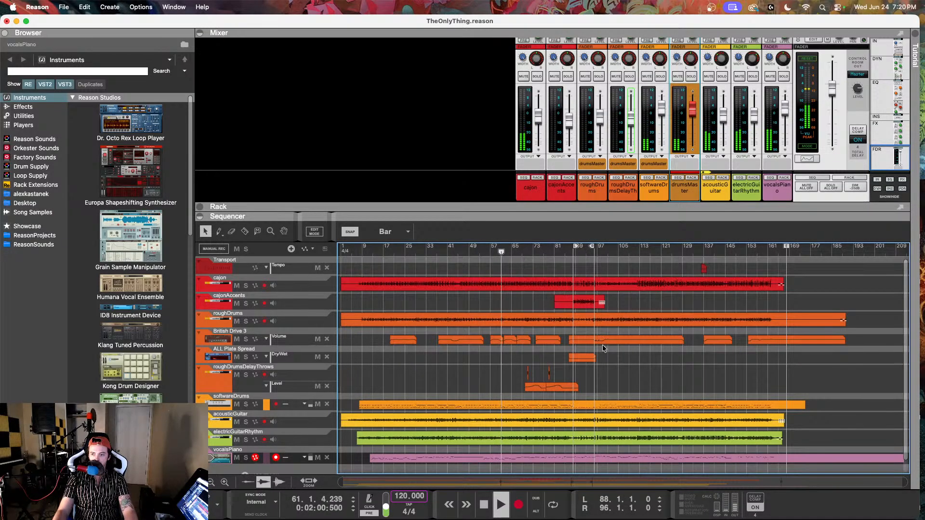
scroll(597, 344, up, 1)
scroll(597, 344, left, 2)
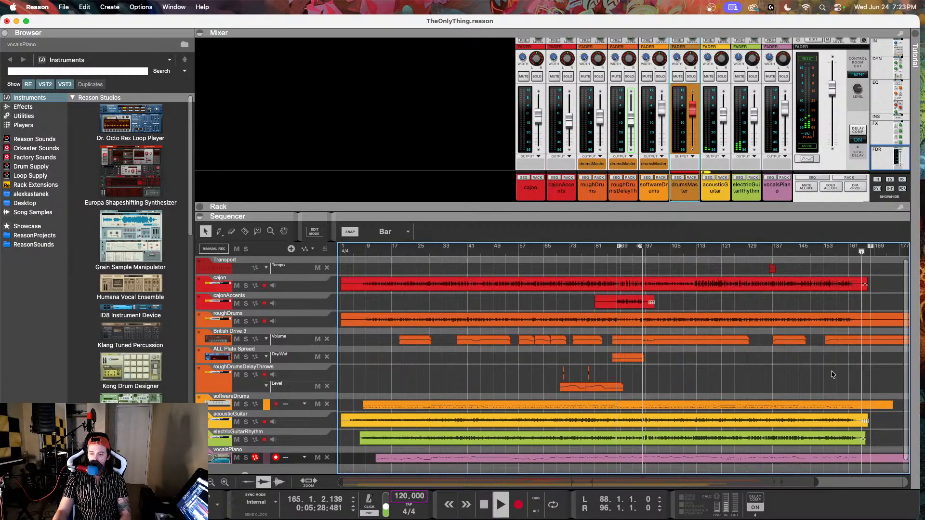
key(space)
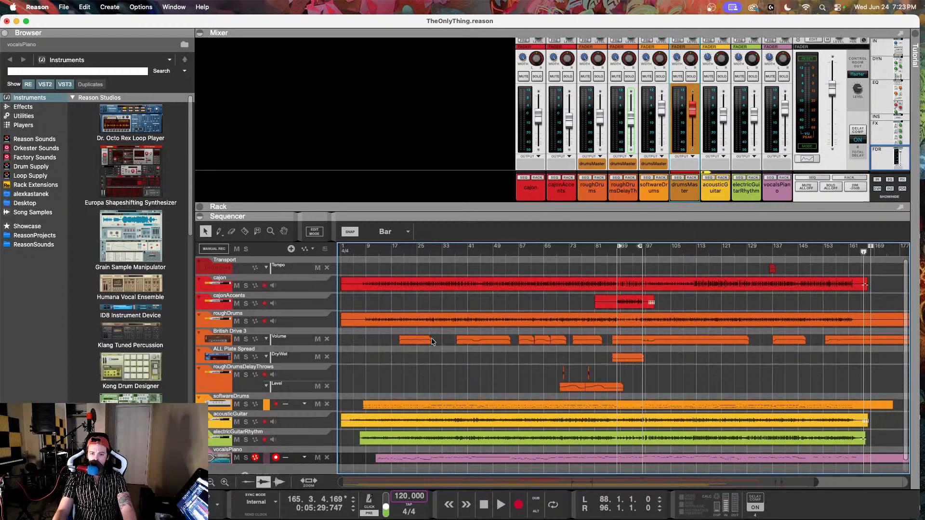
scroll(417, 308, up, 2)
scroll(417, 308, left, 2)
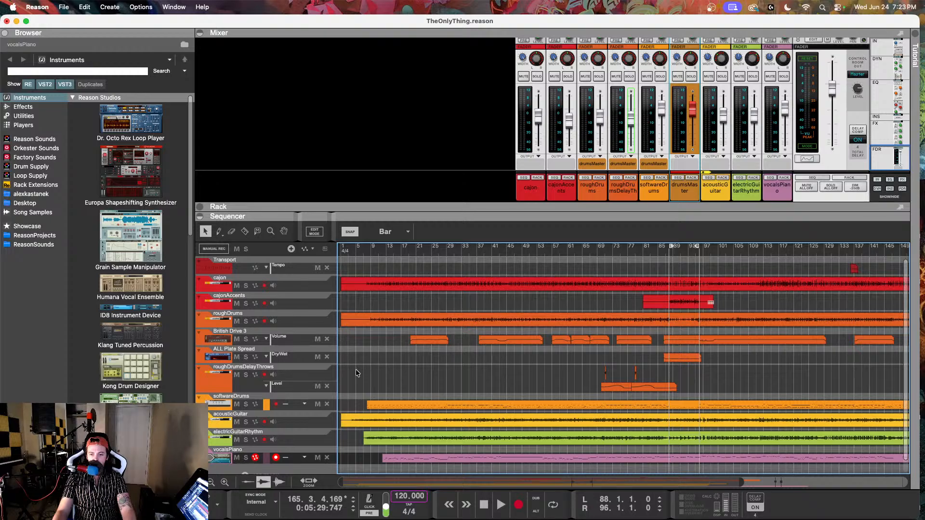
scroll(381, 352, right, 5)
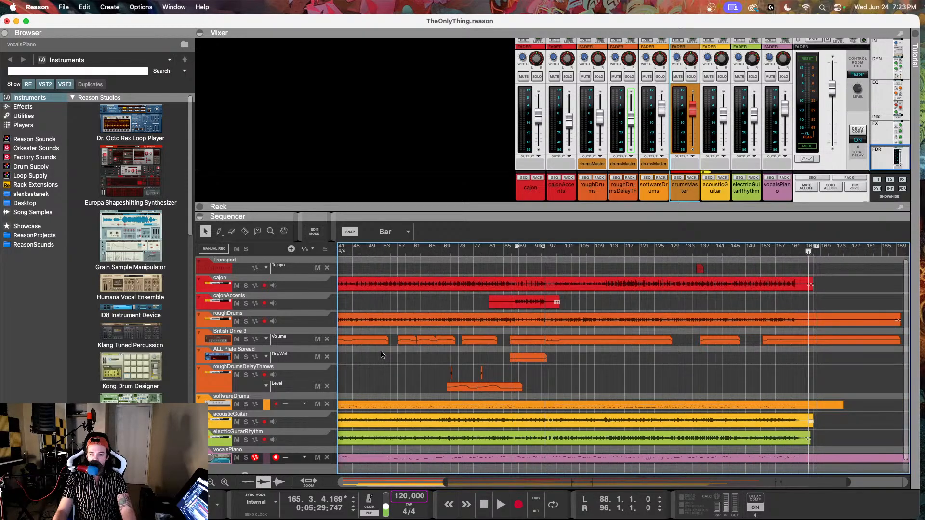
scroll(381, 350, left, 5)
scroll(380, 353, right, 3)
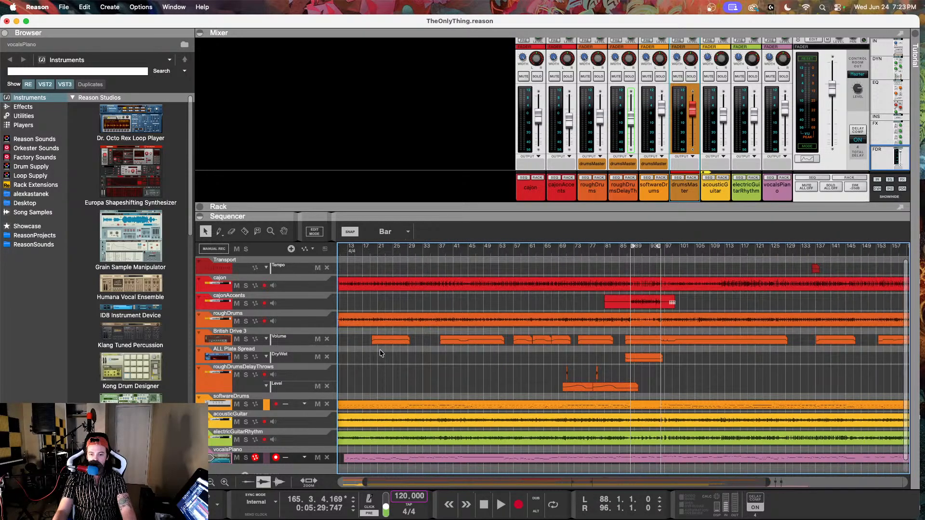
scroll(380, 354, left, 3)
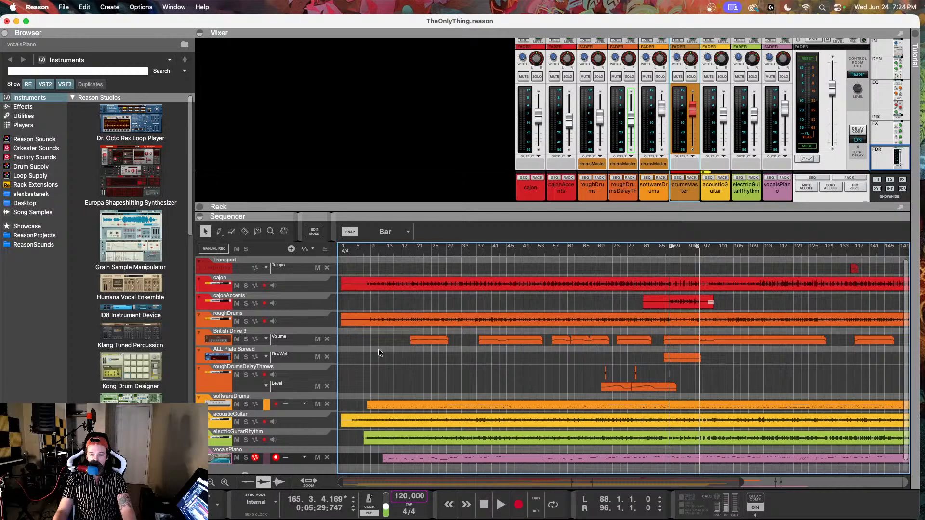
scroll(378, 349, down, 2)
scroll(377, 349, up, 2)
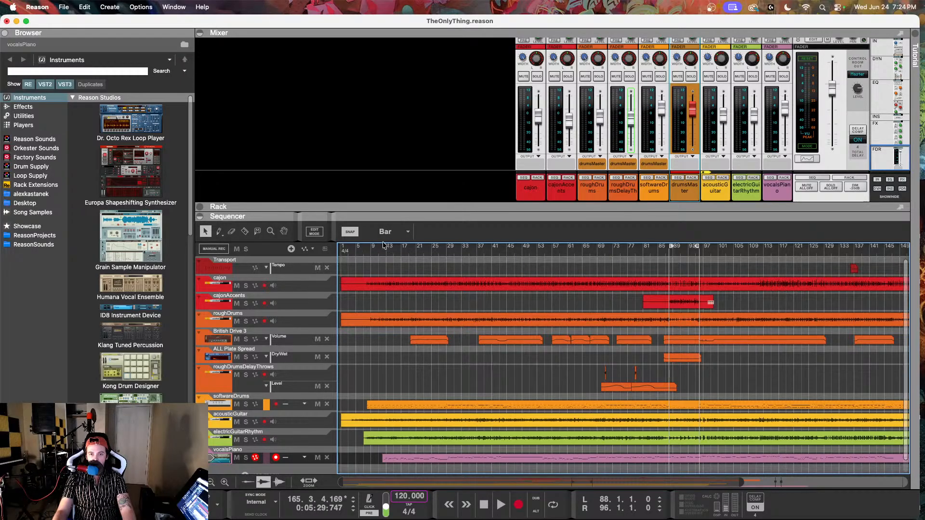
Return the song position to bar 1 and add a new audio track below vocalsPiano
drag(365, 250, 160, 274)
scroll(362, 380, down, 2)
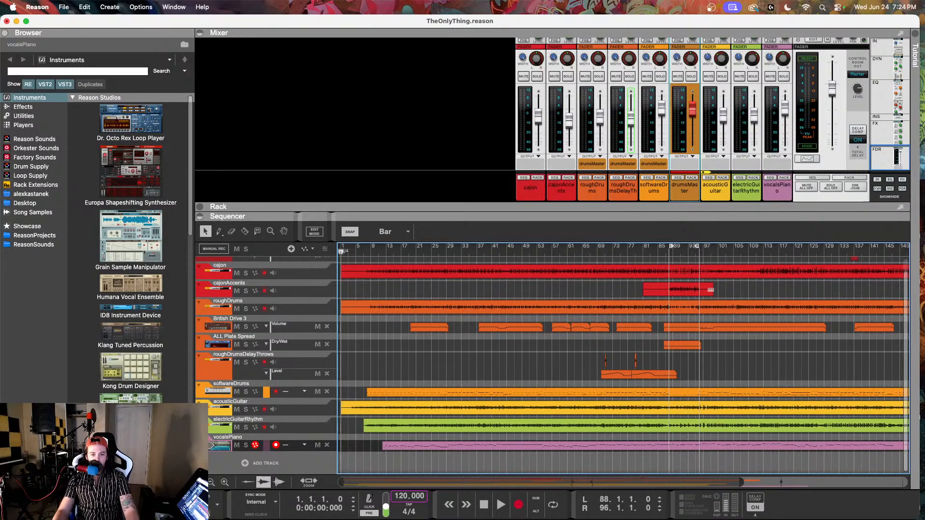
click(243, 469)
click(270, 473)
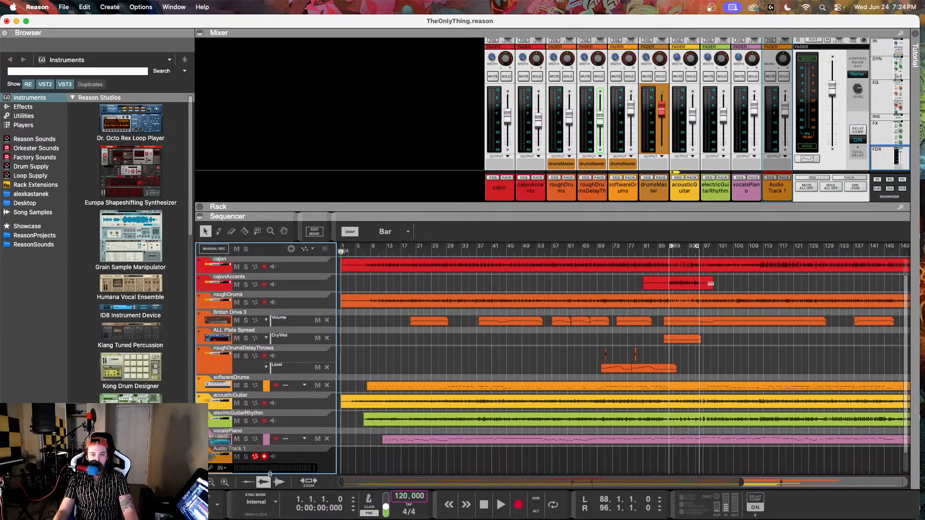
Rename the new audio track vocals and set its track color to Deep Purple
double_click(228, 449)
text(v)
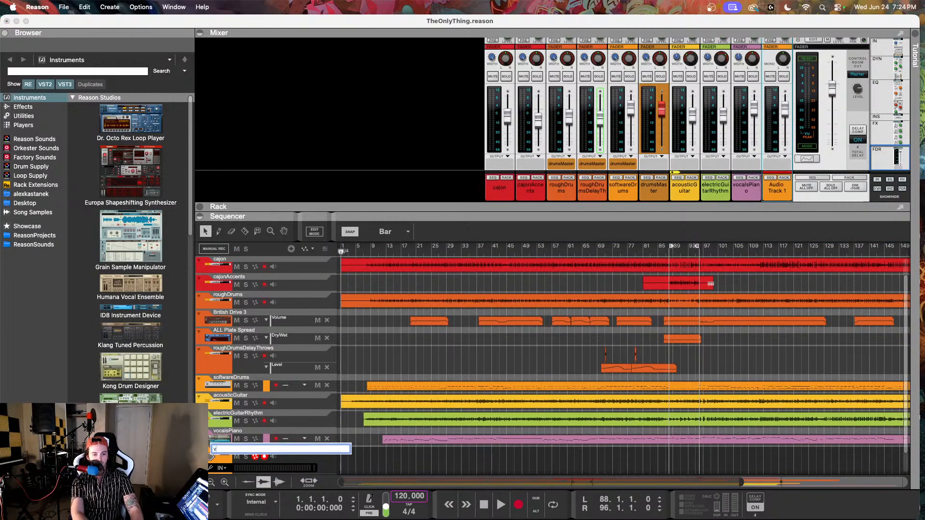
text(ocals)
key(Return)
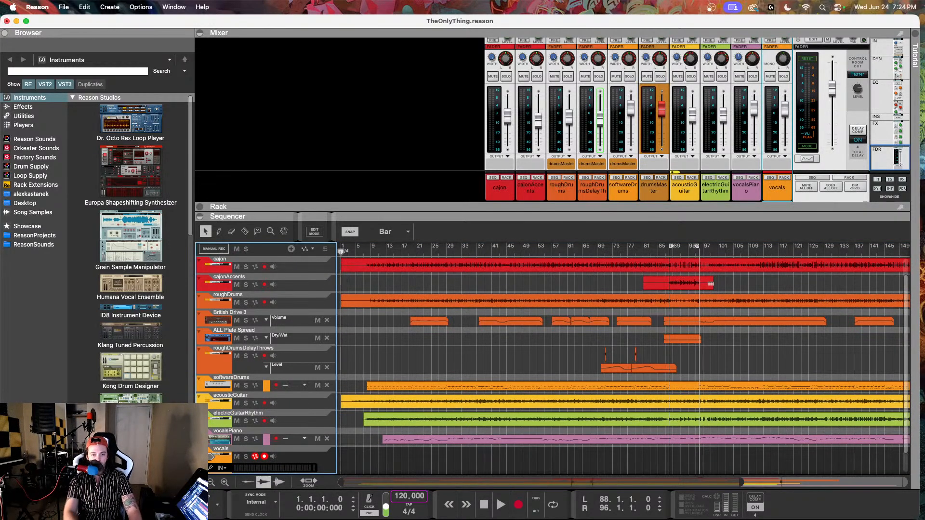
right_click(320, 455)
mouse_move(359, 368)
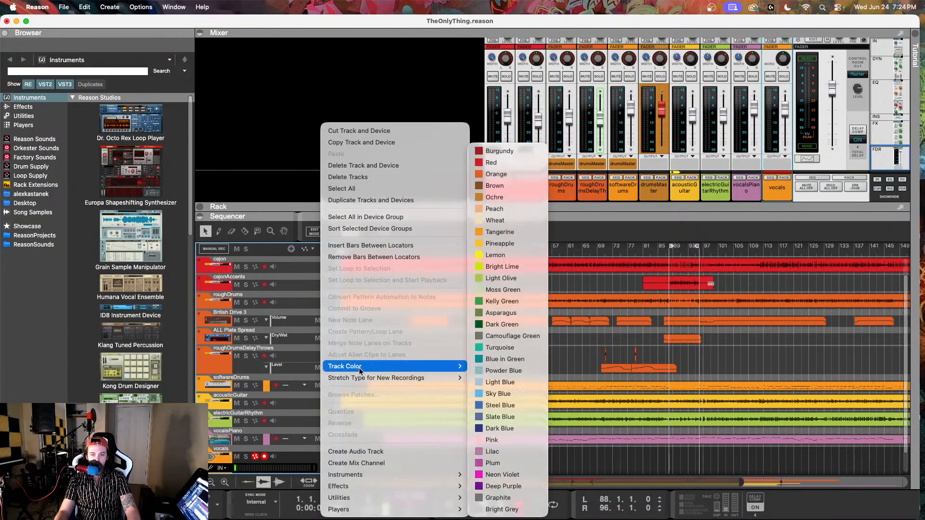
click(486, 487)
scroll(309, 417, down, 2)
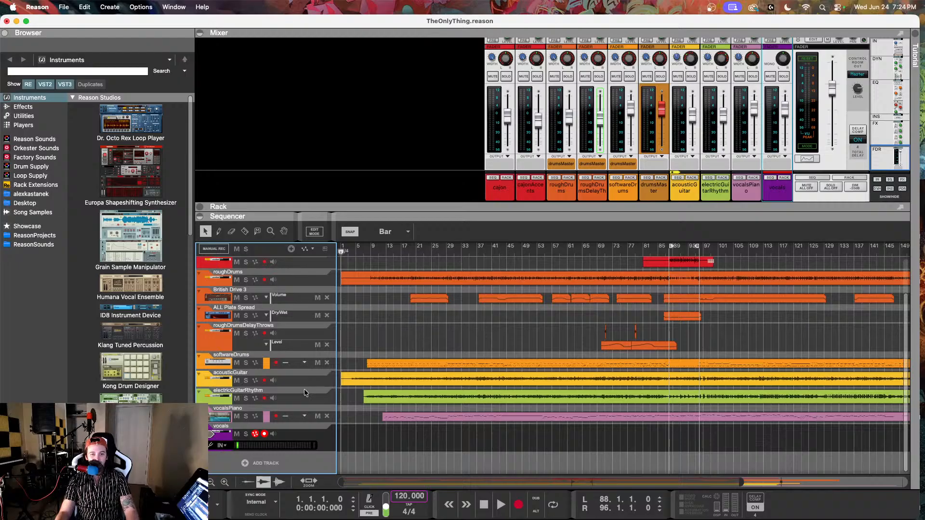
Check the available audio inputs for the vocals track, keeping Scarlett4i4AndWireless Input 1, and enable monitoring for the track
scroll(335, 362, up, 3)
scroll(313, 385, down, 3)
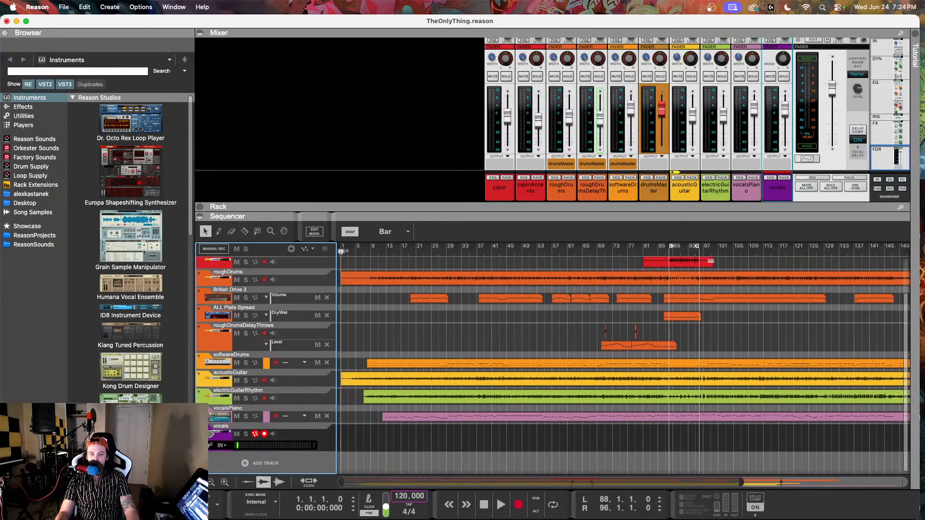
click(222, 446)
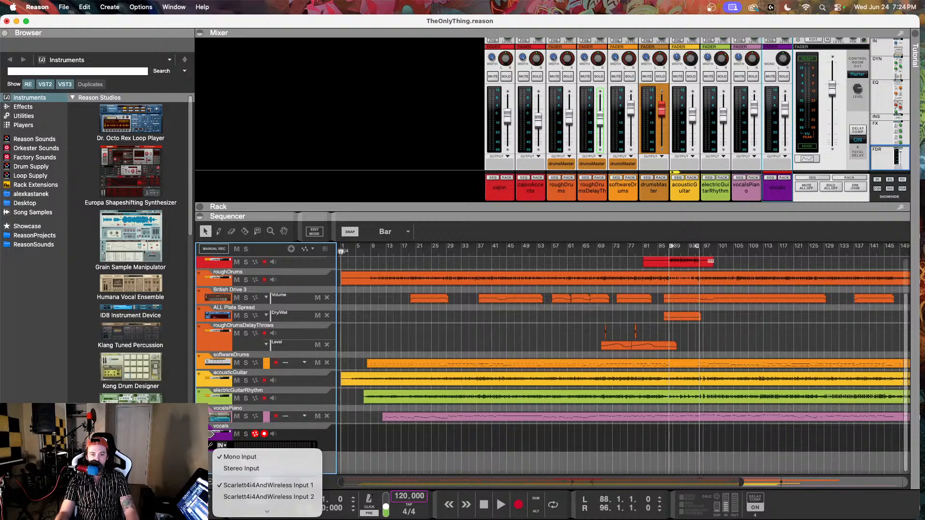
scroll(253, 494, down, 3)
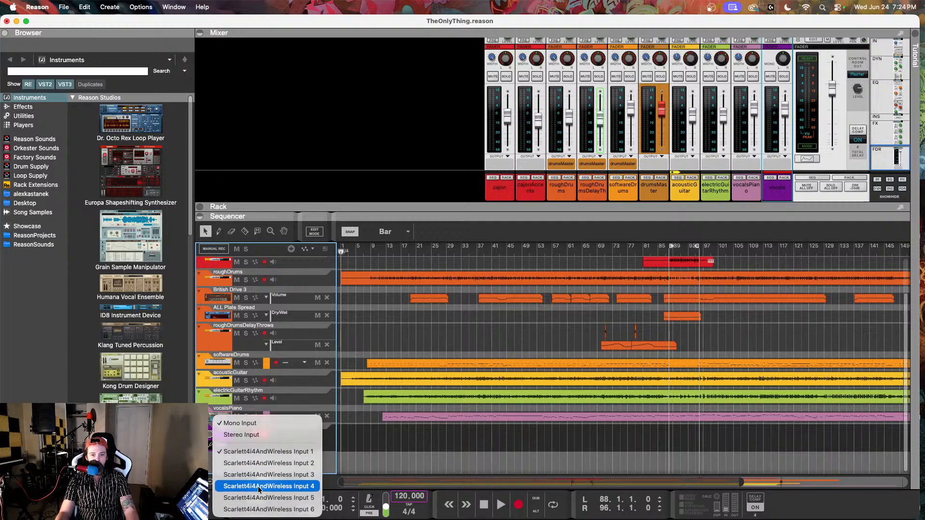
click(359, 452)
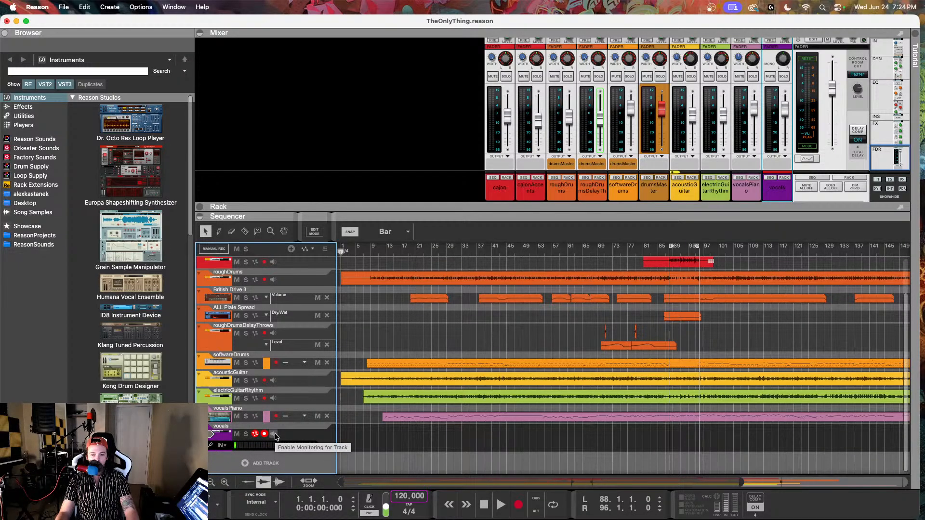
click(274, 434)
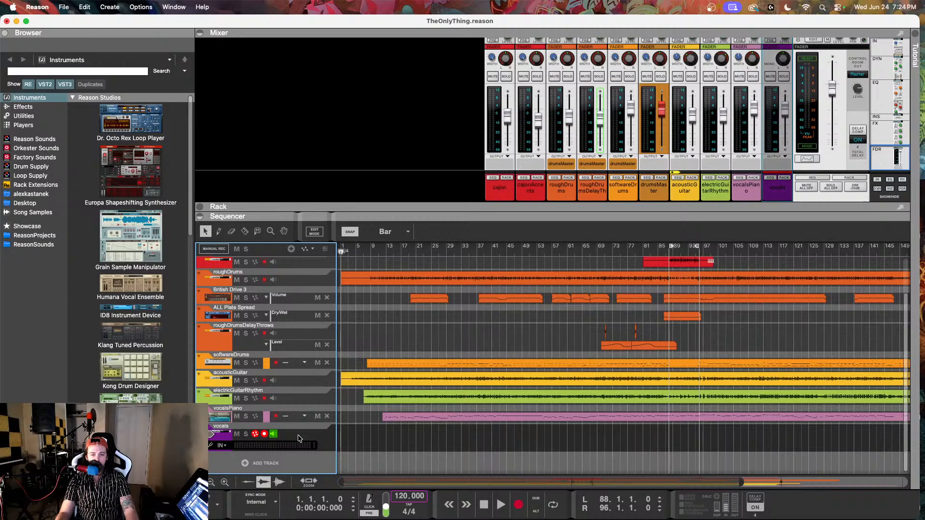
Record a full vocal take on the vocals track from bar 1 to the end of the song
click(358, 256)
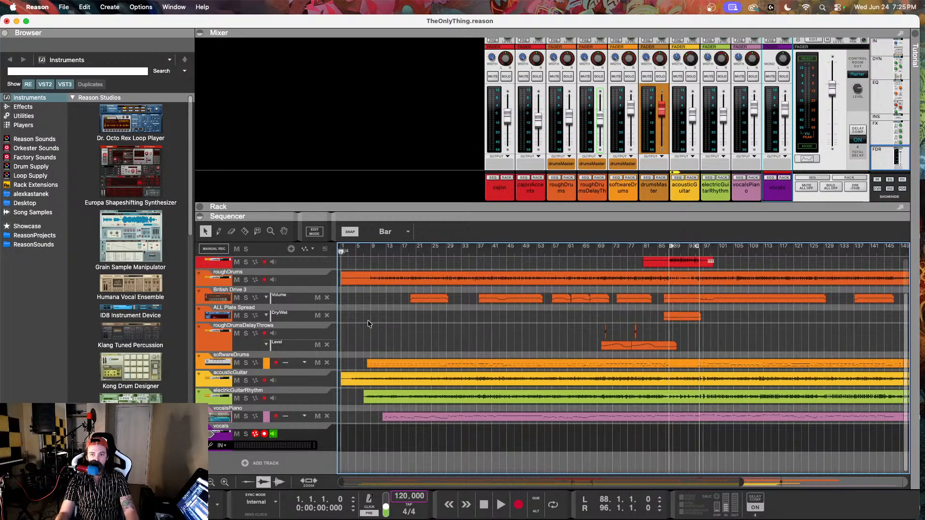
click(290, 441)
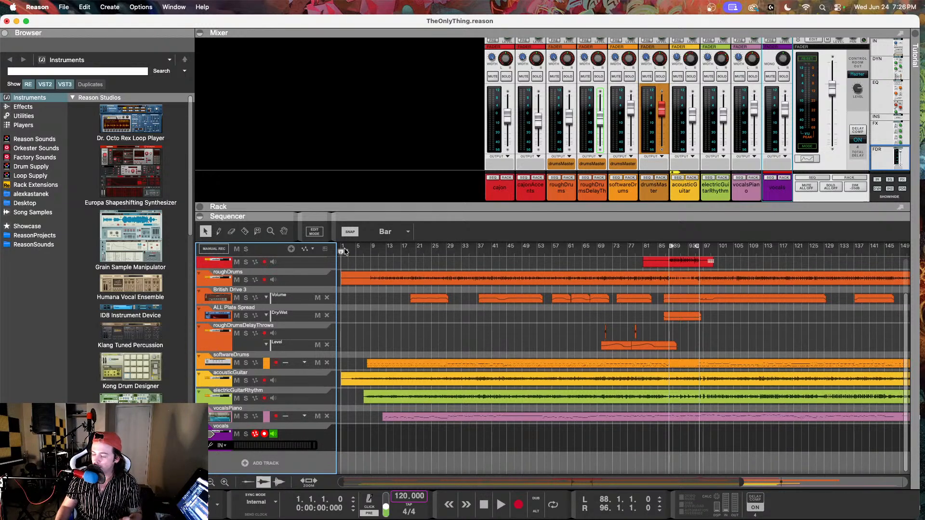
drag(371, 249, 278, 278)
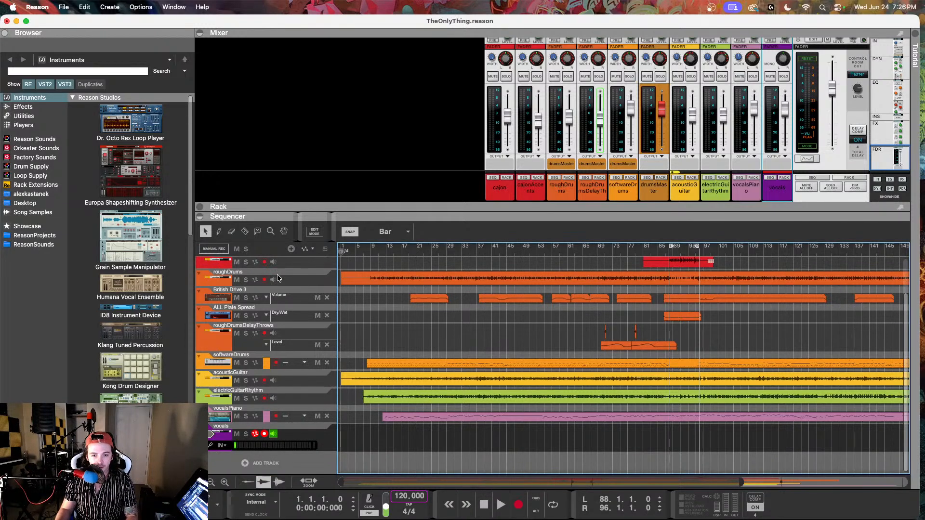
click(318, 435)
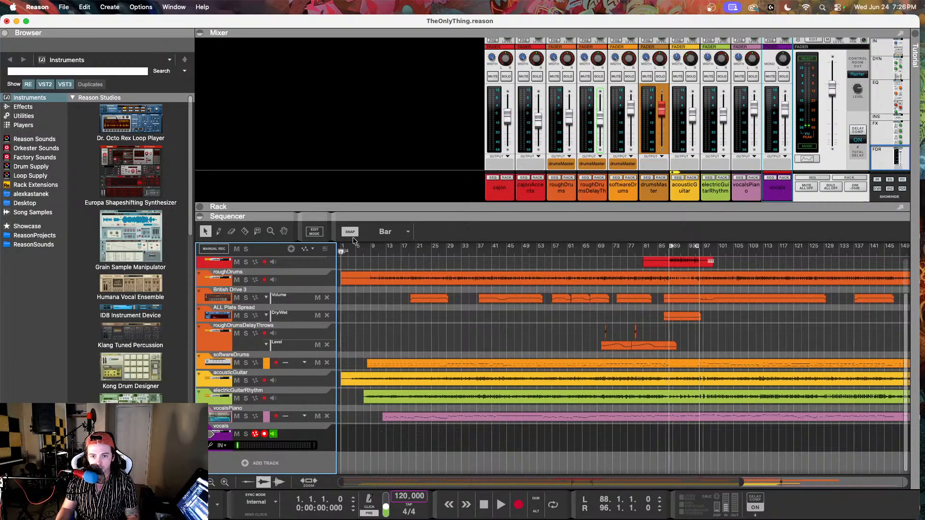
click(347, 258)
click(518, 506)
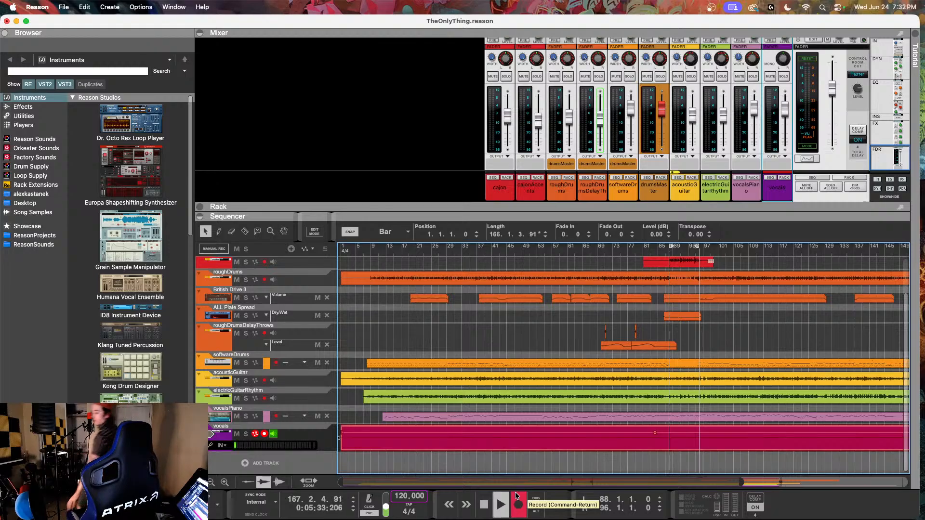
key(space)
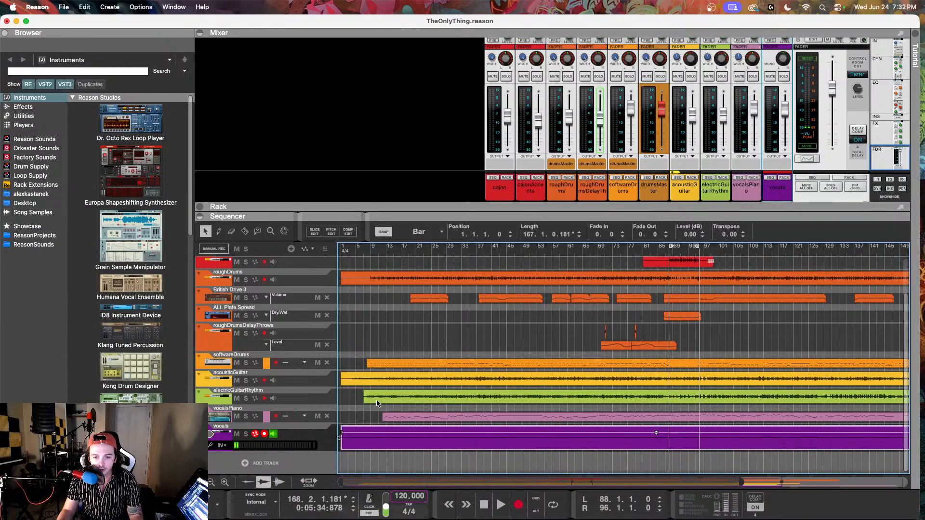
Normalize the recorded clip on the vocals track and check its waveform along the song
mouse_move(385, 518)
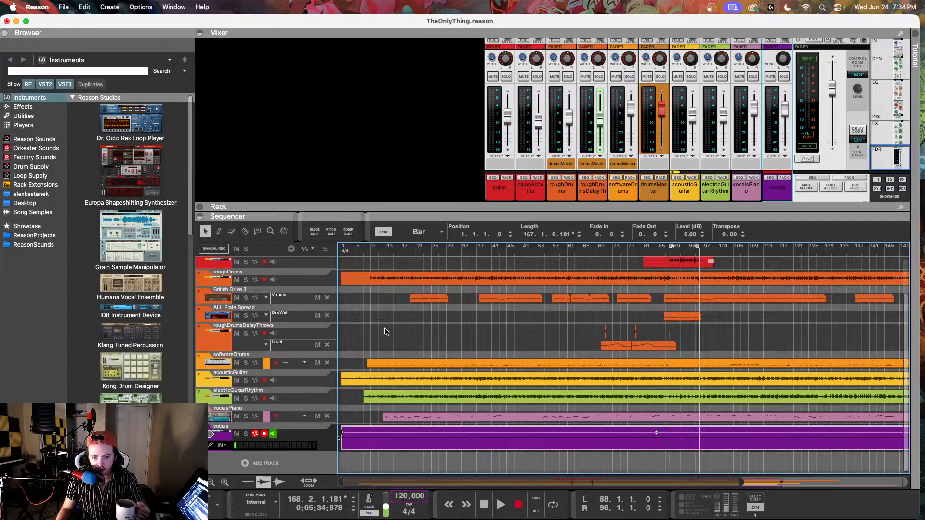
click(311, 435)
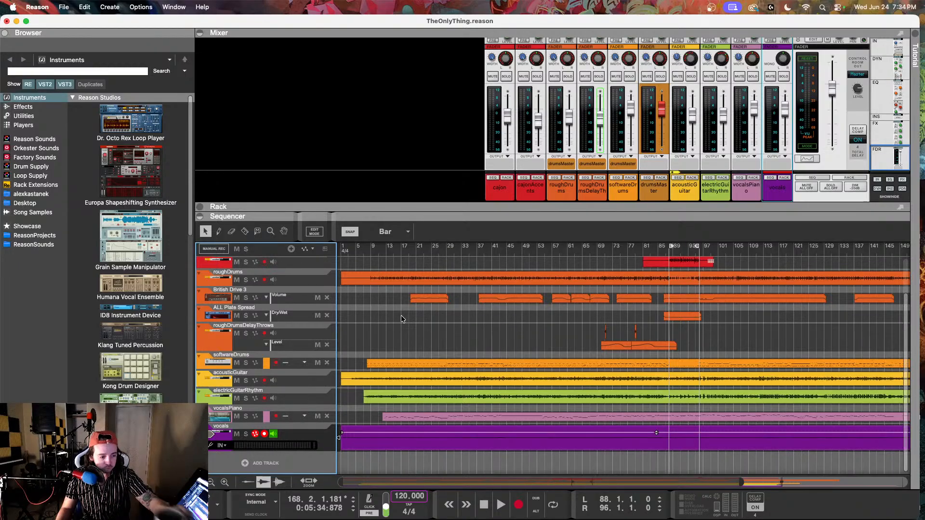
right_click(513, 440)
click(526, 344)
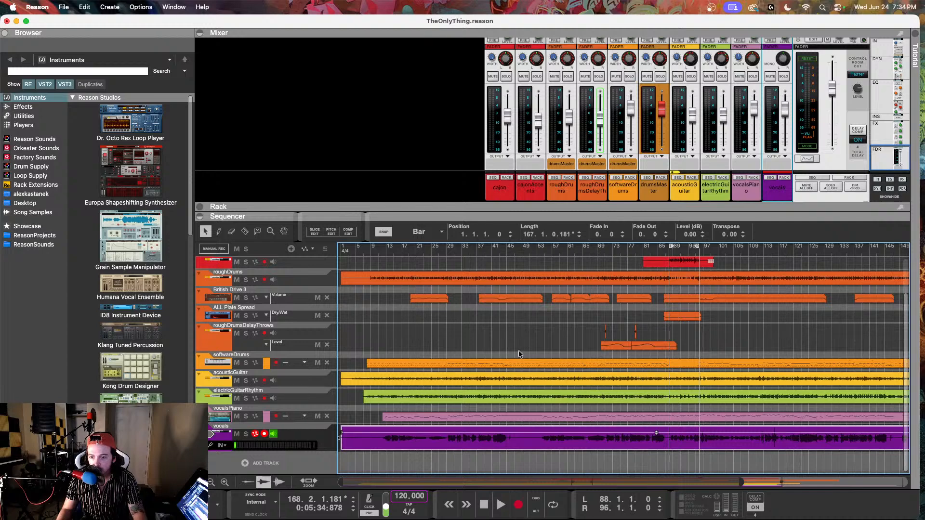
scroll(474, 384, right, 5)
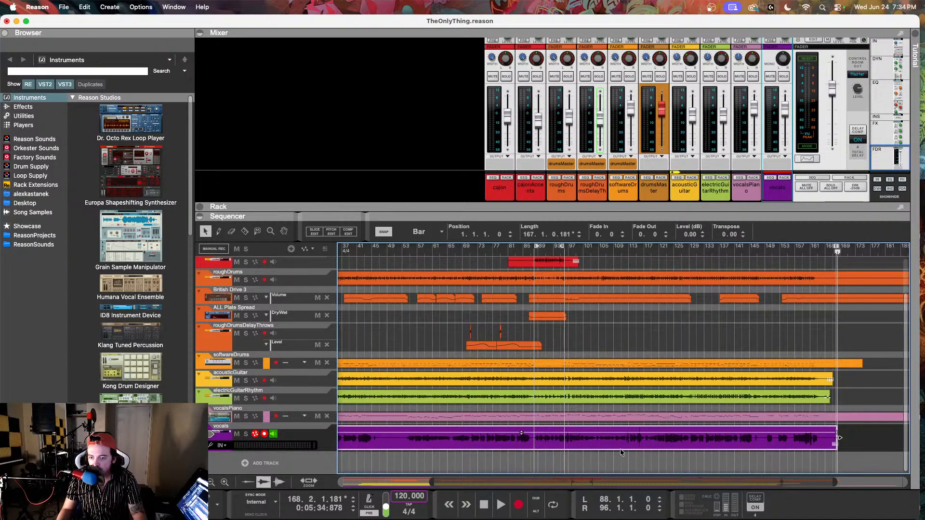
scroll(638, 432, up, 8)
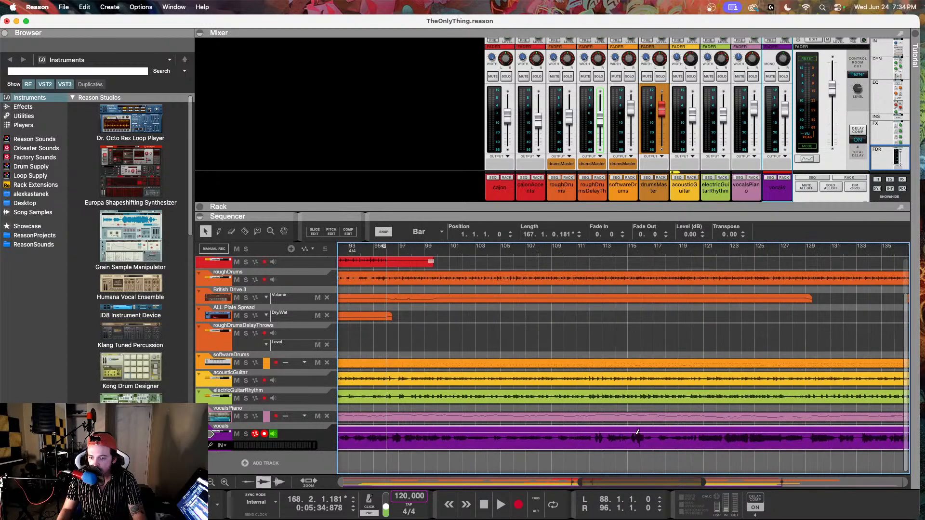
scroll(568, 428, down, 6)
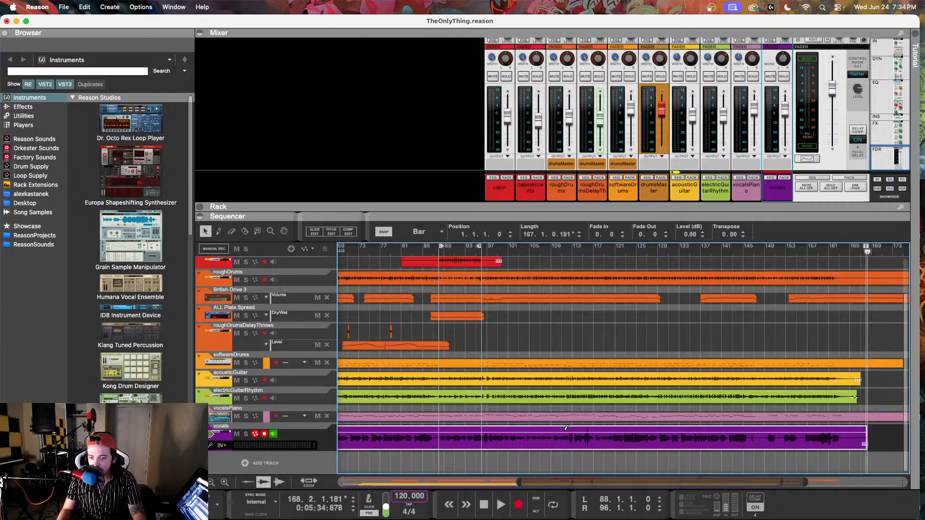
scroll(566, 428, down, 2)
scroll(561, 433, left, 5)
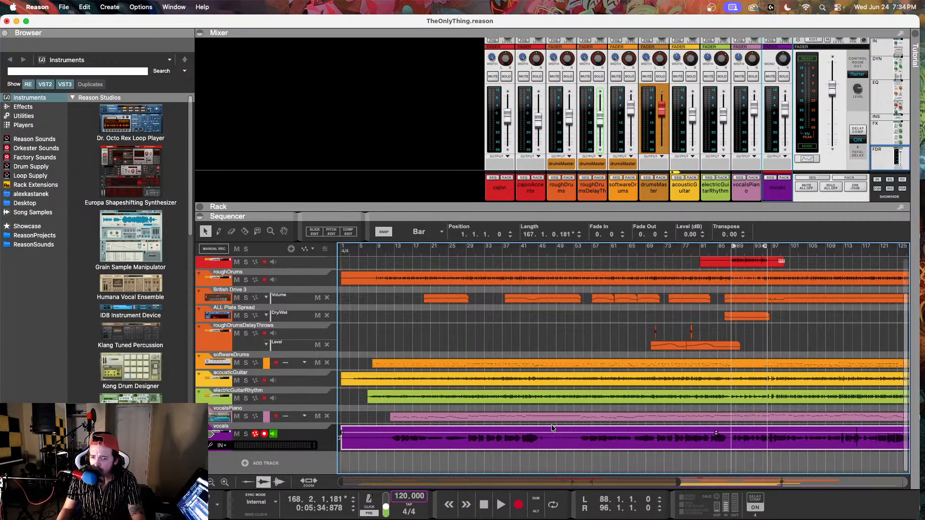
Record another full vocal take over the existing clip on the vocals track, from bar 1 to the end of the song
scroll(483, 405, right, 4)
scroll(483, 406, right, 1)
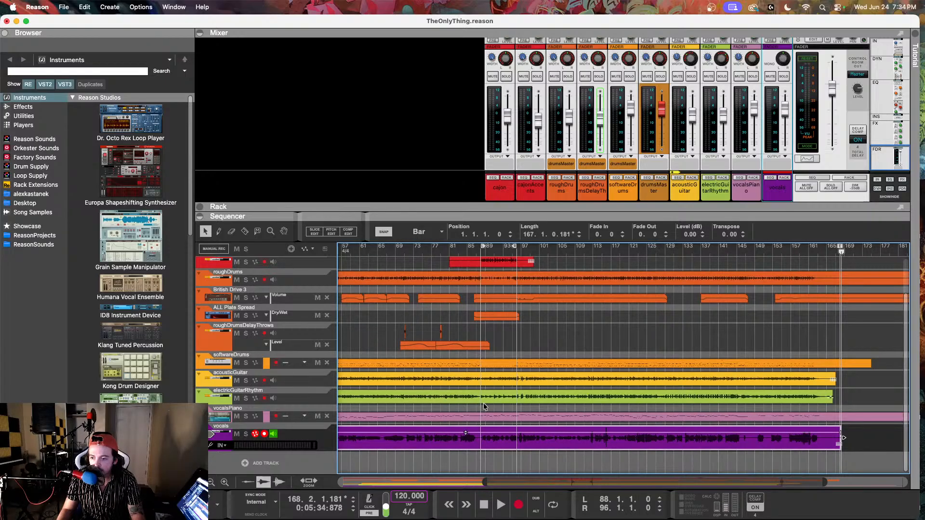
scroll(484, 405, left, 5)
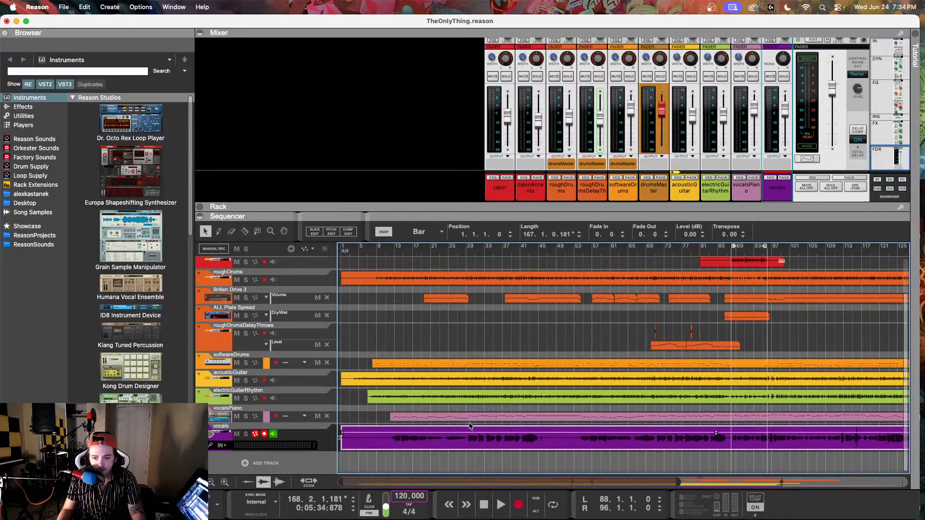
drag(350, 251, 192, 249)
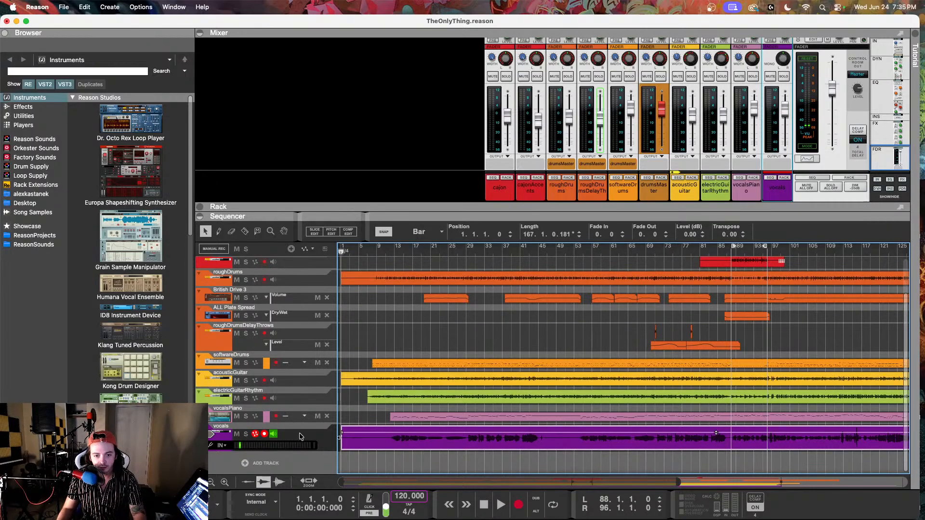
click(217, 423)
click(517, 510)
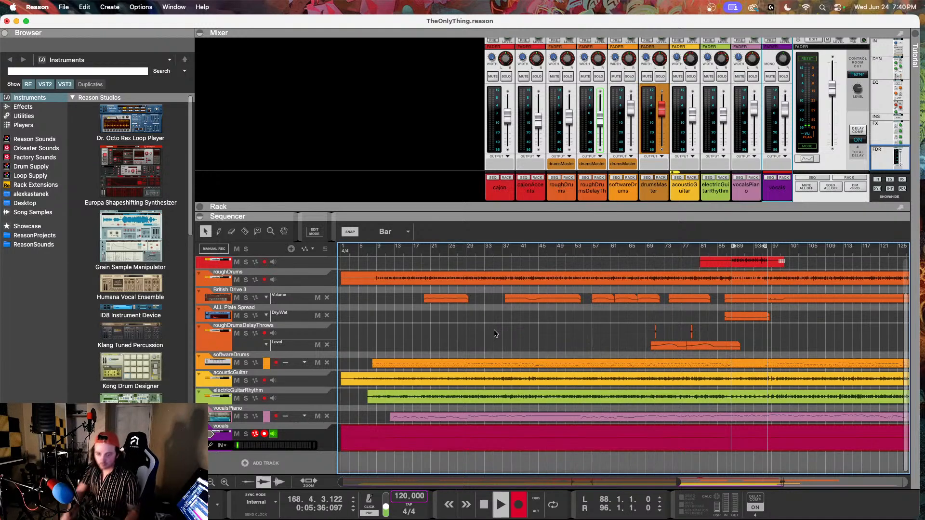
key(space)
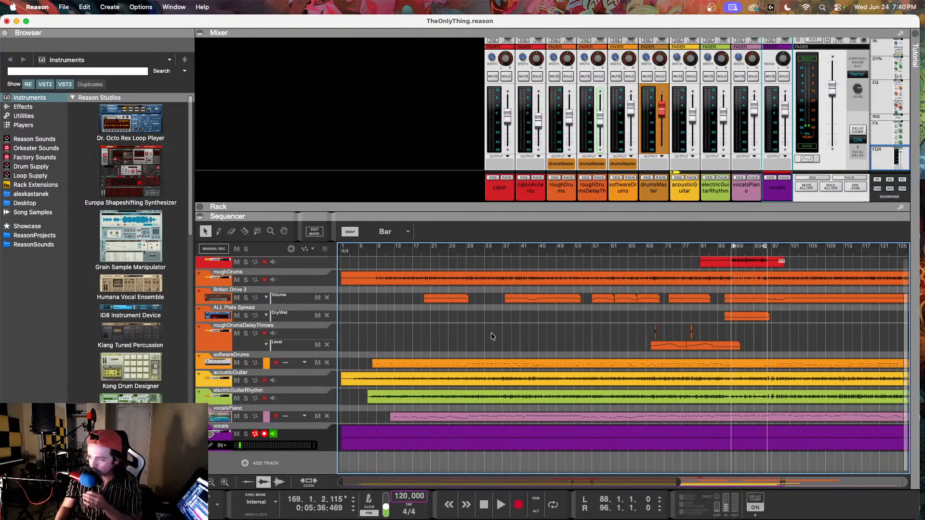
Normalize the newly recorded clip on the vocals track and check its waveform along the song
right_click(373, 440)
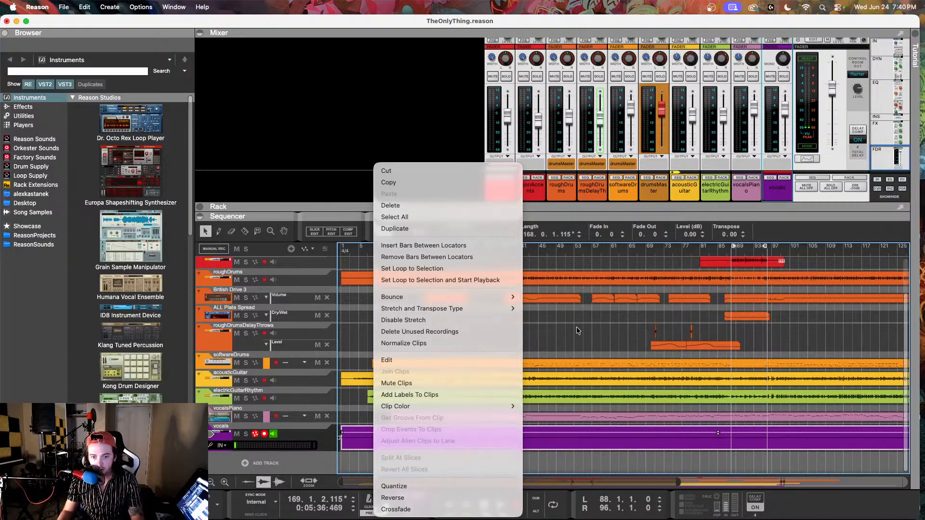
click(558, 332)
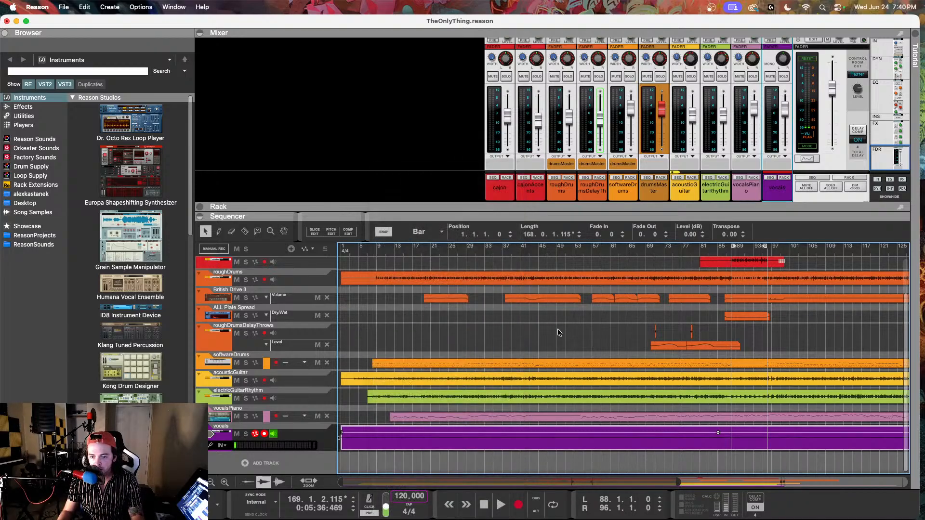
right_click(403, 443)
click(435, 344)
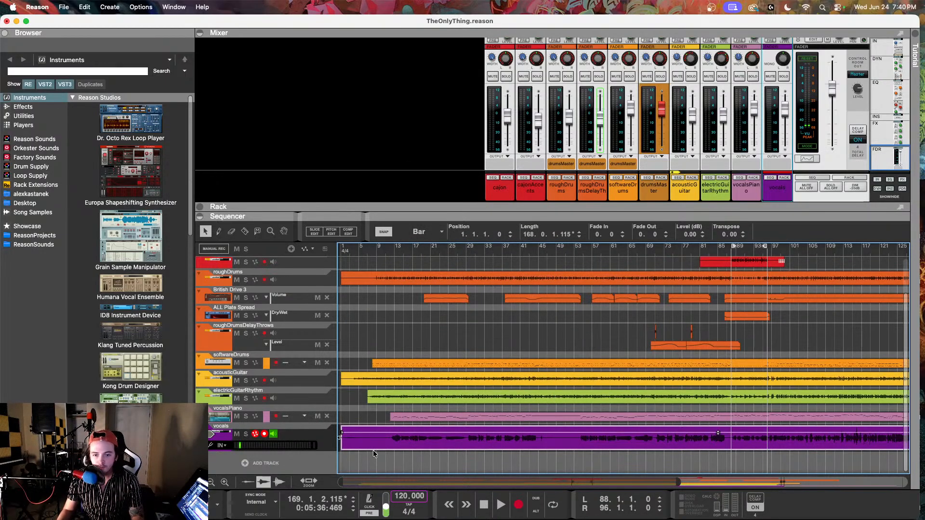
scroll(587, 439, right, 5)
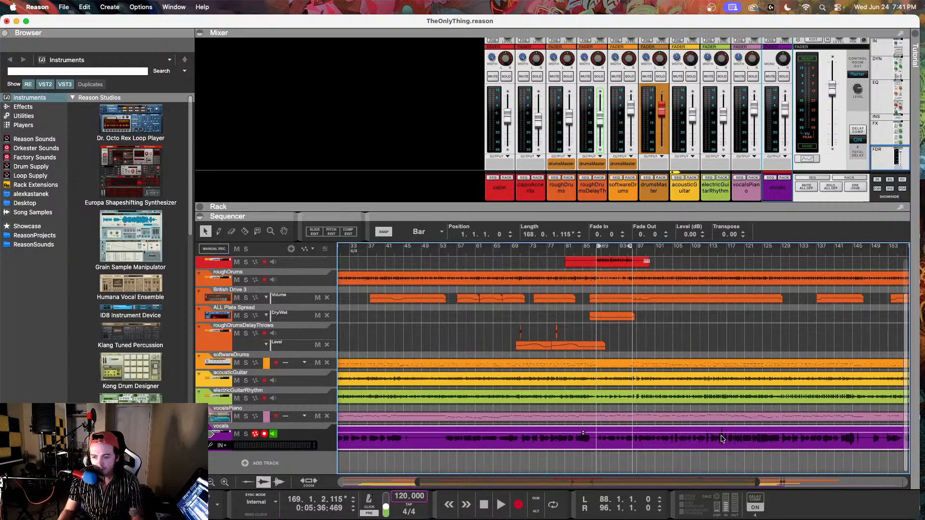
scroll(428, 421, left, 5)
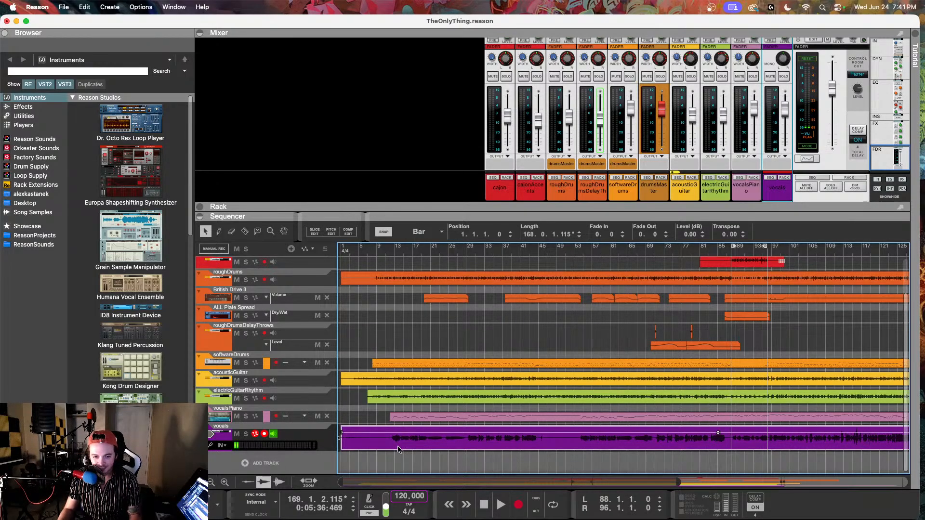
right_click(411, 446)
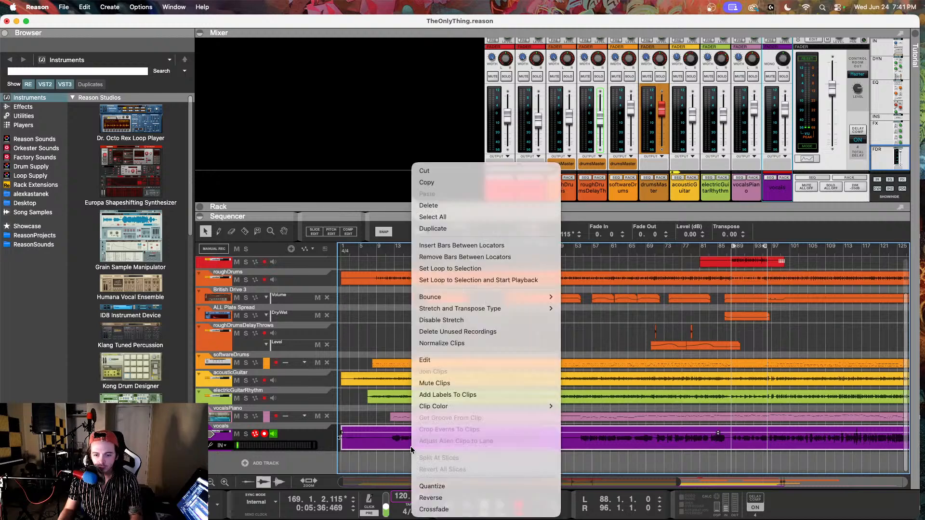
click(372, 339)
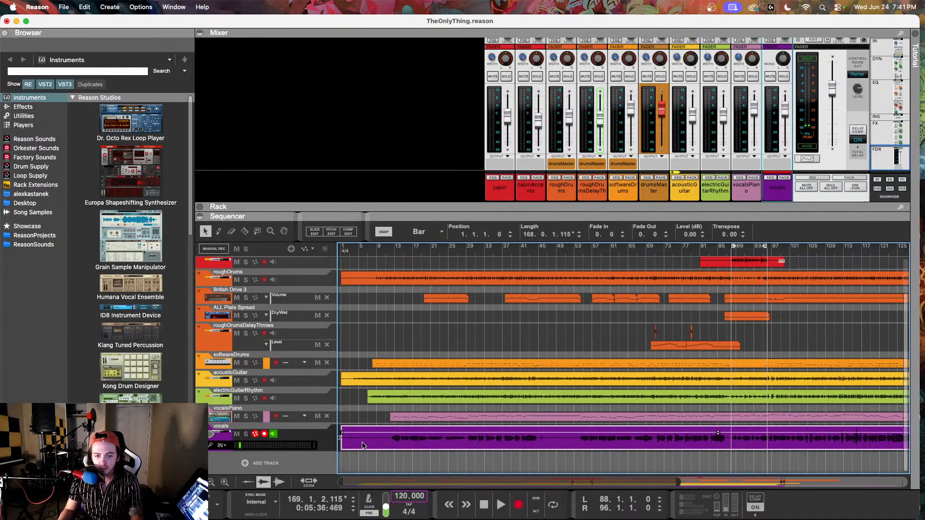
Open the vocals clip in Comp Edit mode and fit its whole length in the view
scroll(362, 441, right, 10)
click(361, 232)
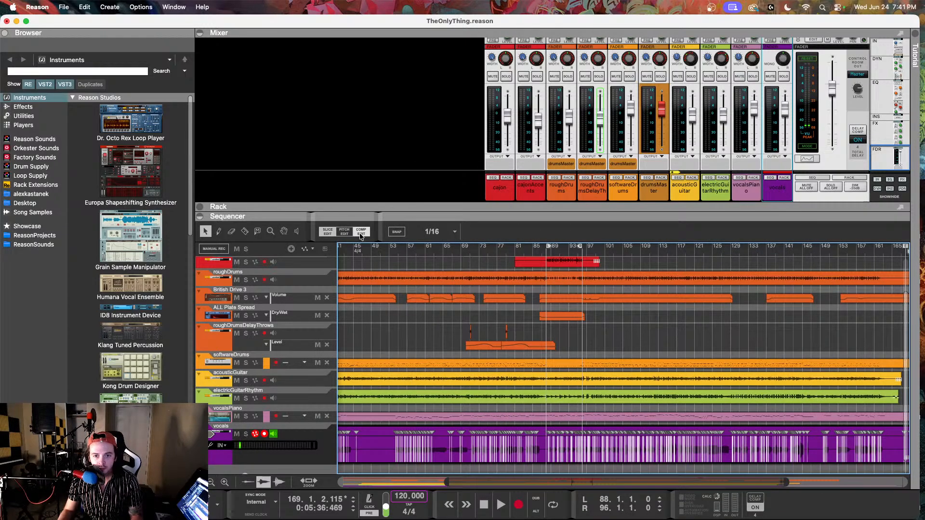
scroll(451, 408, down, 10)
scroll(452, 410, down, 8)
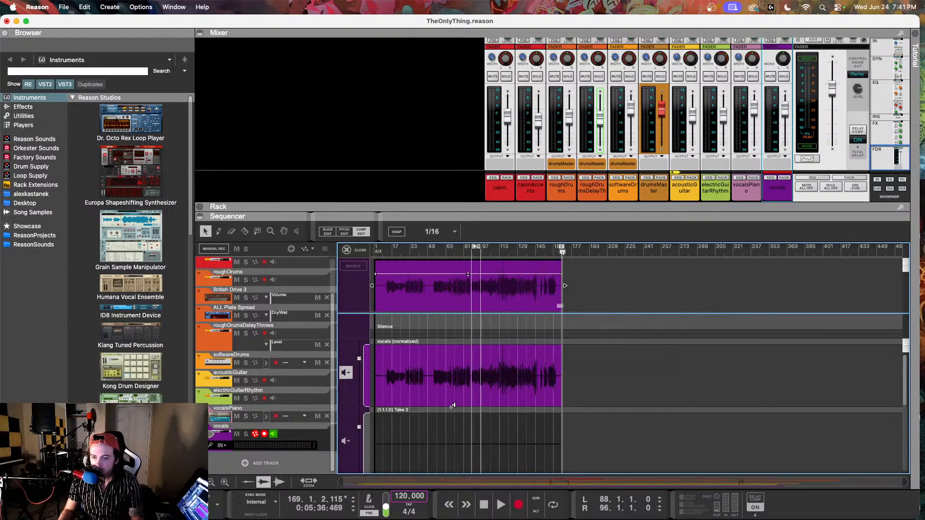
scroll(451, 402, up, 3)
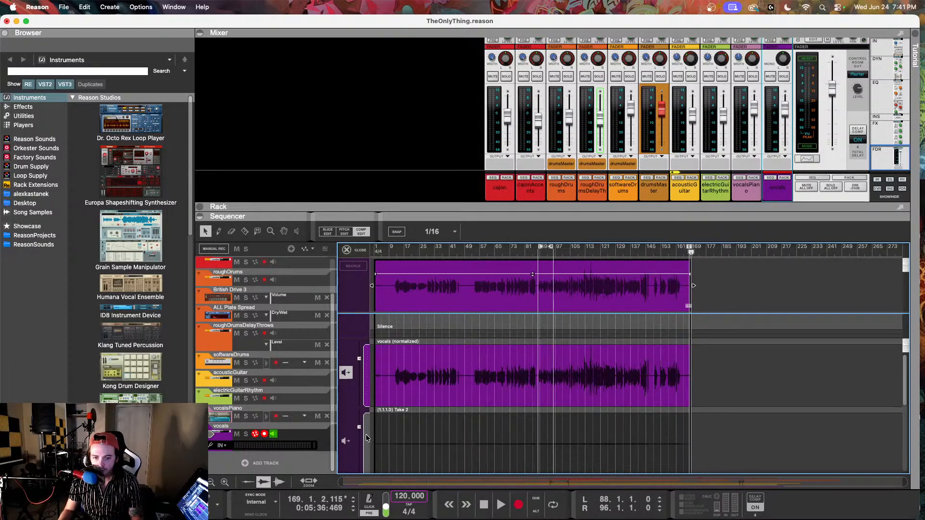
Audition the comp rows and make the first take's normalized row the active one for the whole vocals clip
drag(348, 357, 346, 448)
scroll(445, 411, down, 2)
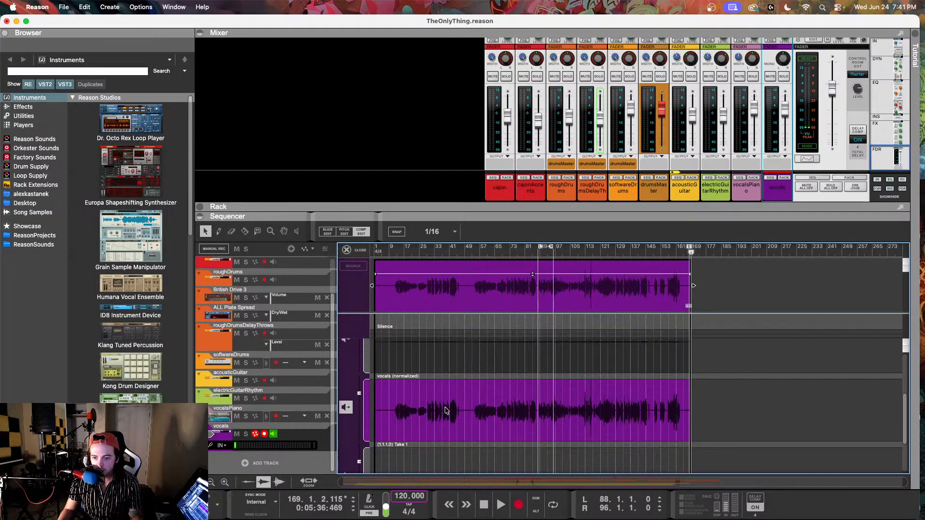
click(347, 408)
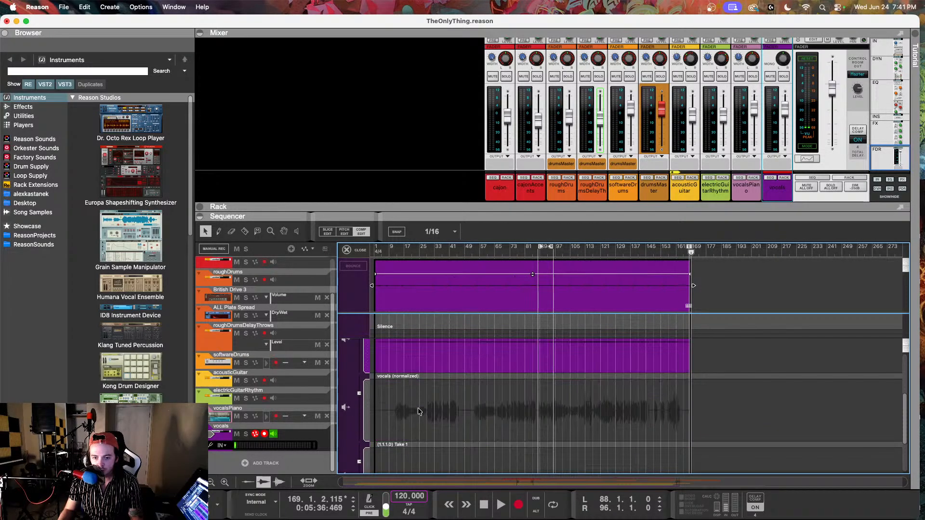
double_click(420, 412)
scroll(479, 393, down, 1)
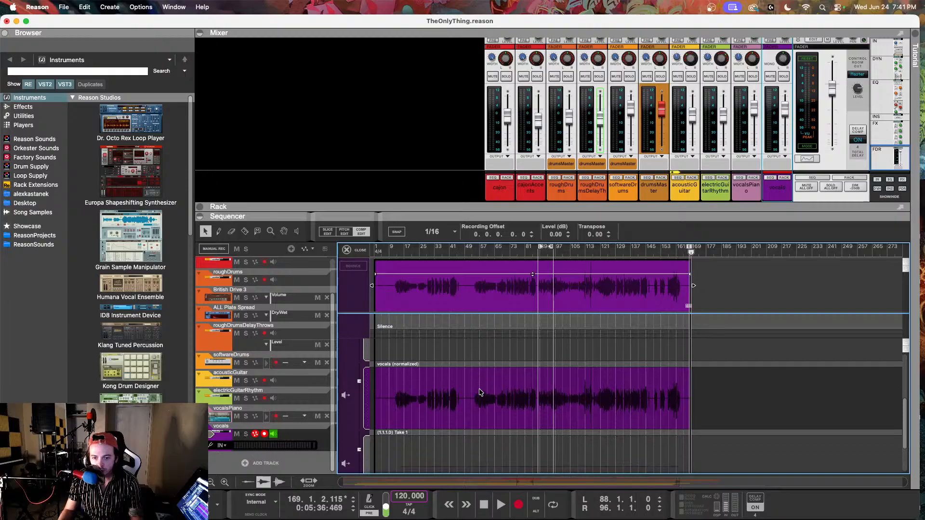
scroll(477, 391, down, 1)
scroll(442, 384, up, 3)
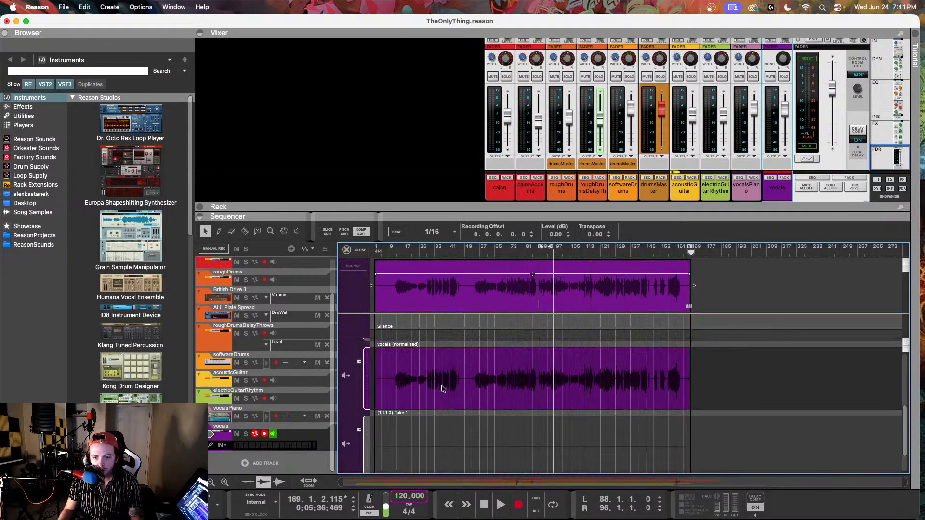
Rename the first take's normalized comp row take01
double_click(396, 419)
text(take0)
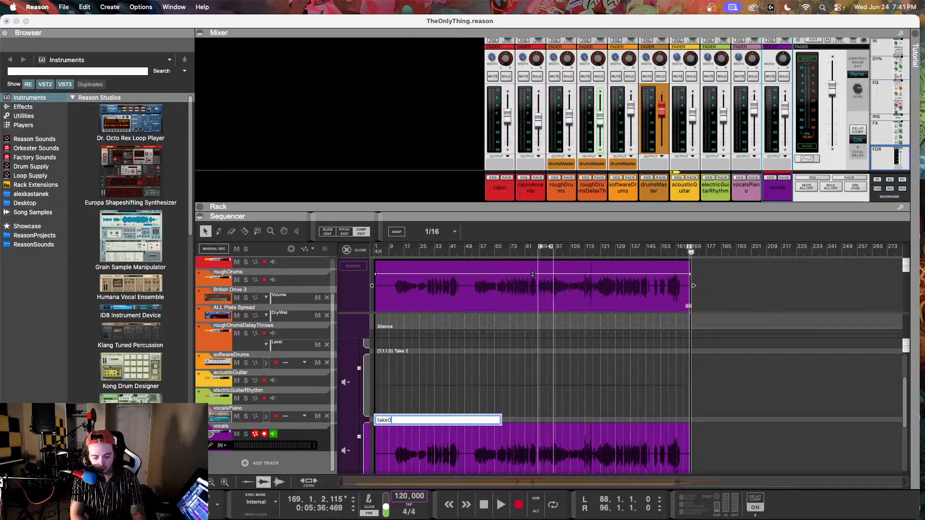
key(BackSpace)
key(BackSpace)
key(BackSpace)
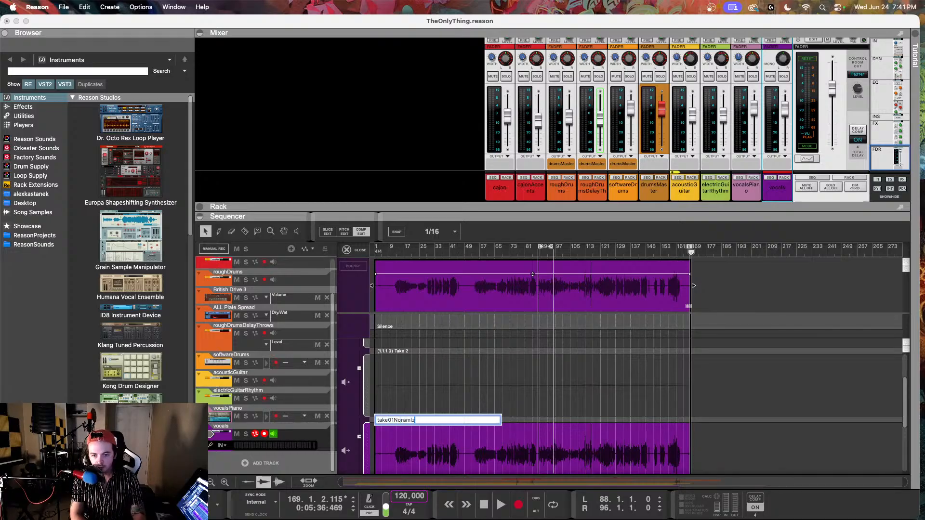
key(BackSpace)
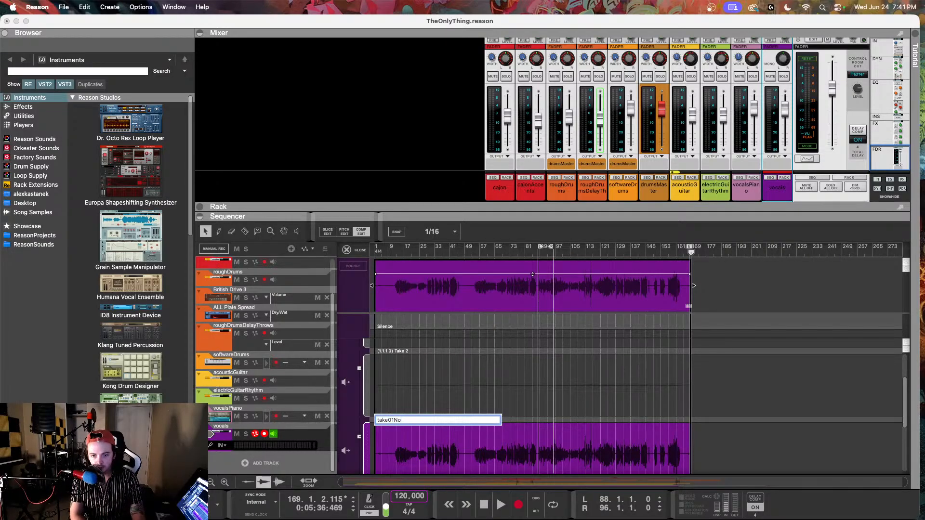
key(Return)
Rename the second take's normalized comp row take02
scroll(402, 403, up, 3)
double_click(401, 342)
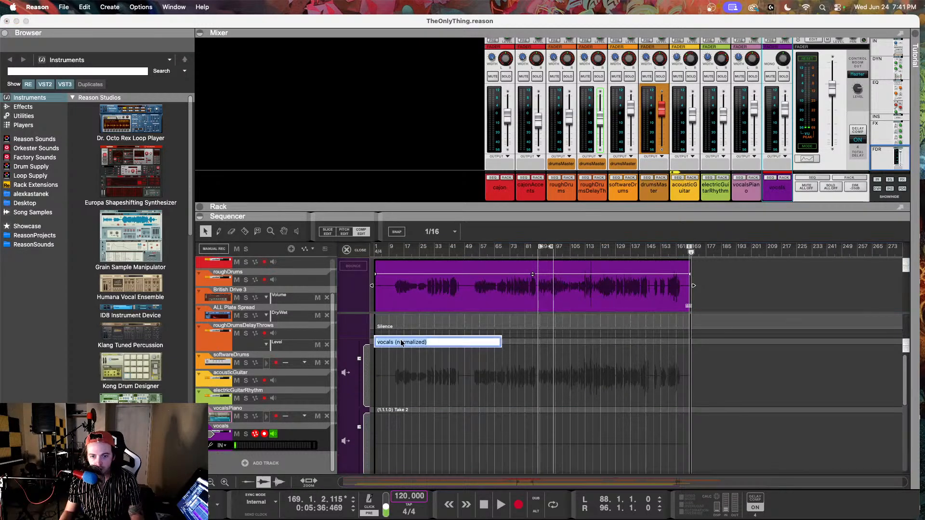
text(take)
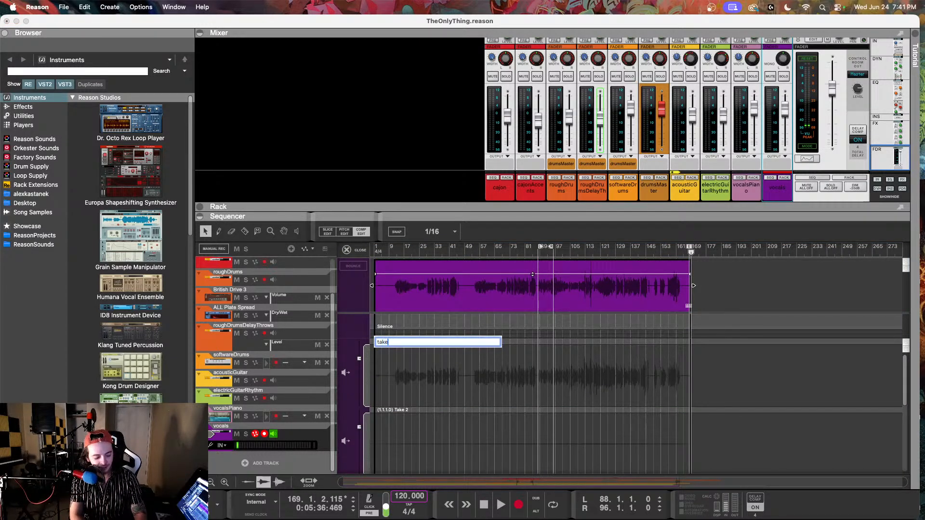
text(02)
key(Return)
click(400, 372)
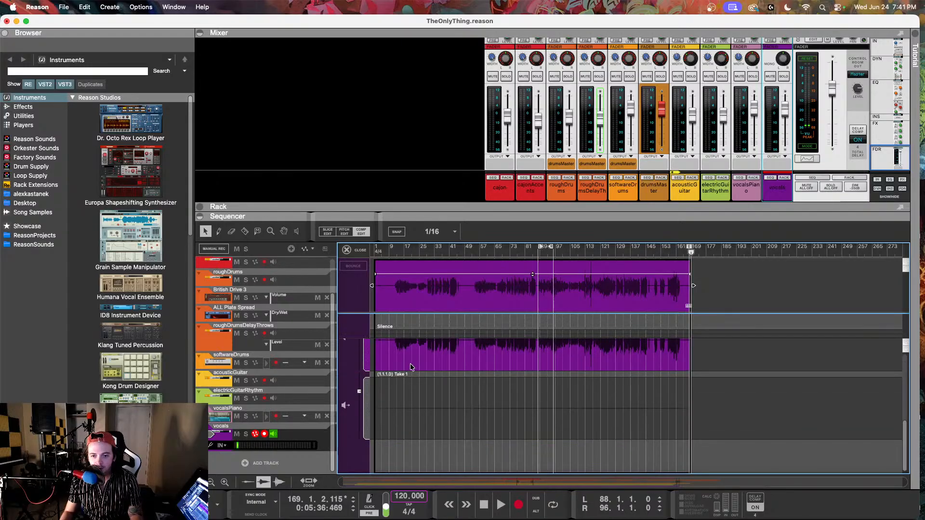
Move the take01 comp row directly below take02, above the unnormalized Take 2 row
scroll(400, 372, up, 2)
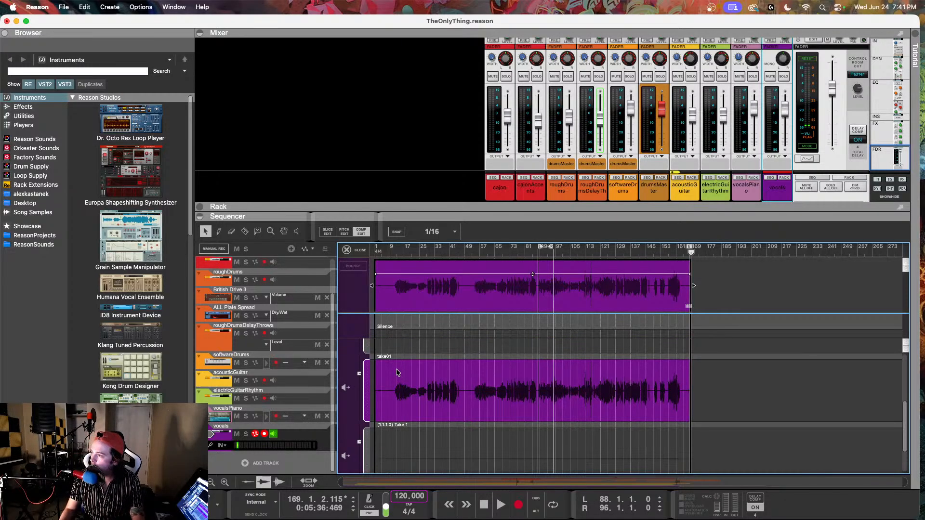
scroll(381, 391, up, 1)
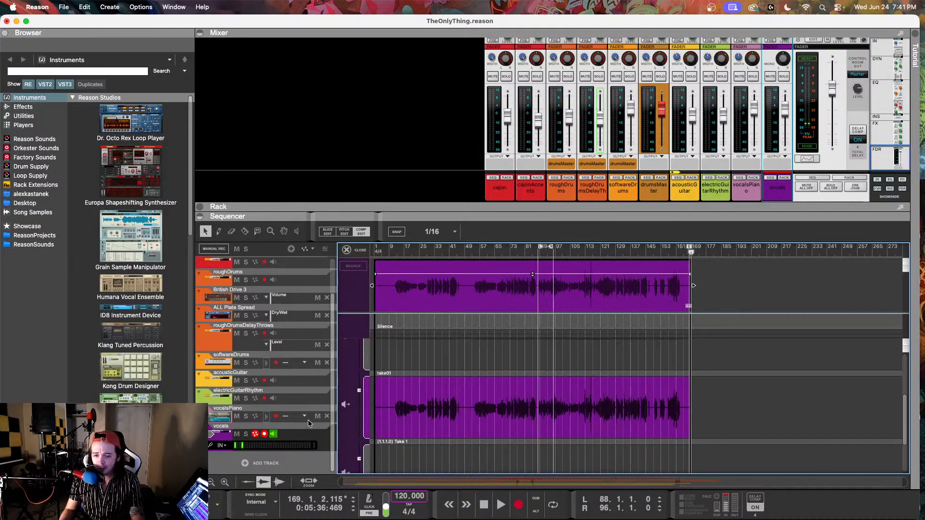
scroll(386, 390, up, 1)
drag(365, 414, 366, 384)
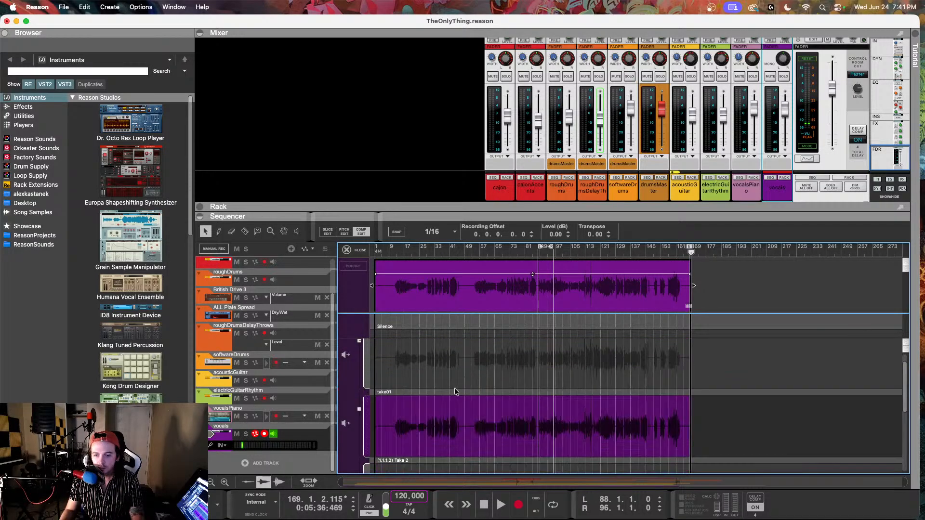
scroll(459, 392, up, 1)
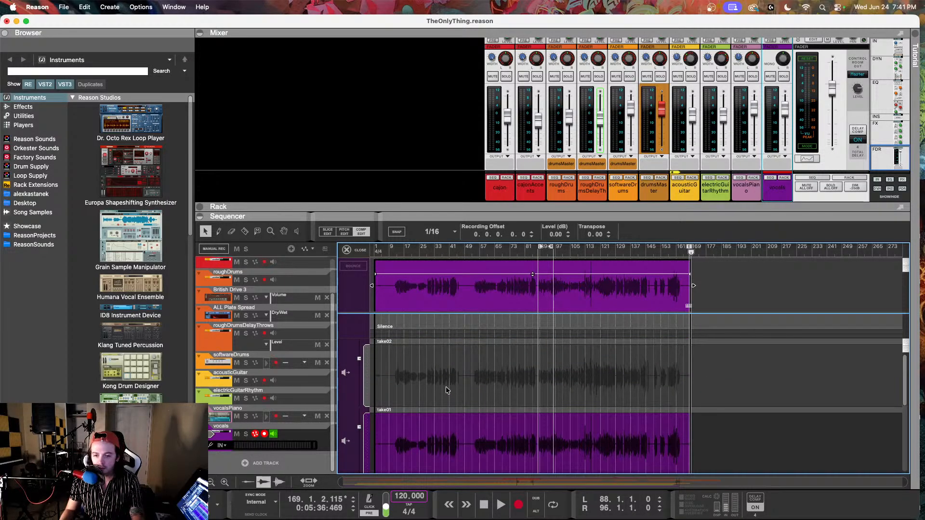
Play back the start of the vocals from around bars 7 to 9 with the take01 row active
drag(418, 250, 391, 250)
scroll(517, 368, down, 3)
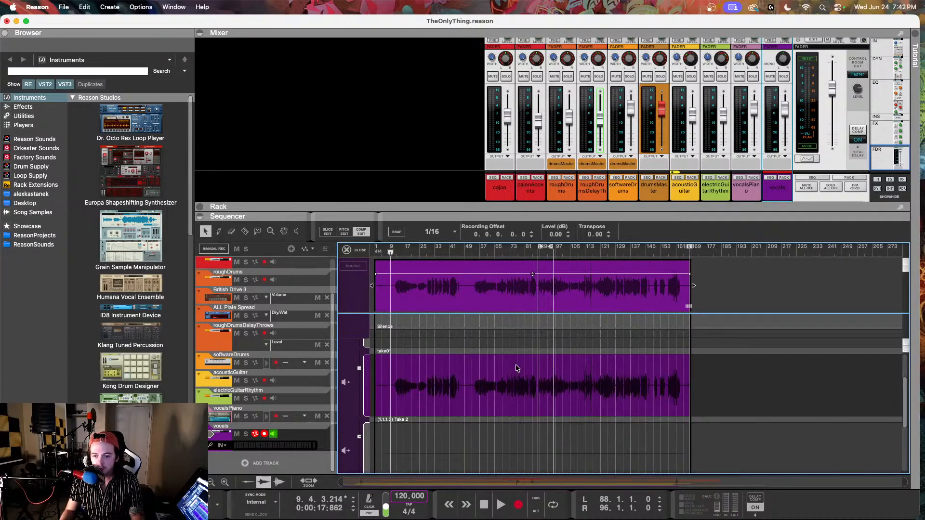
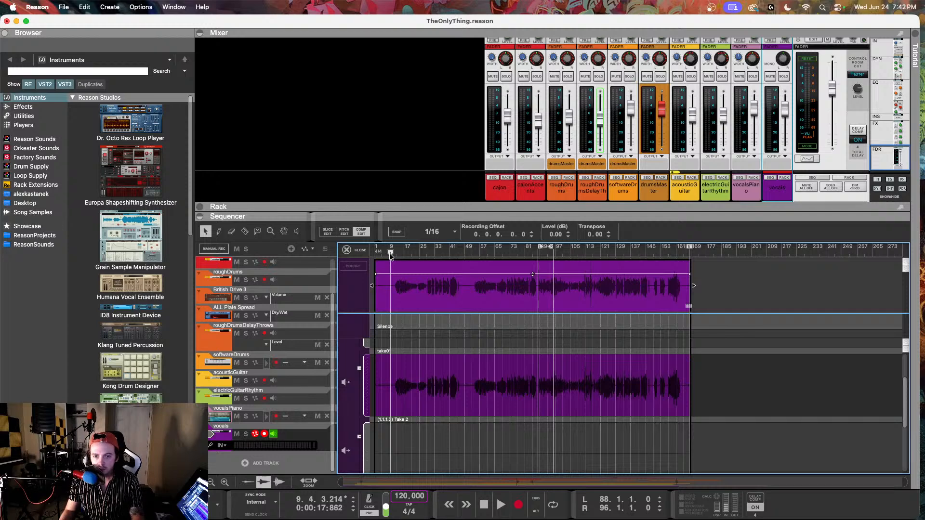
scroll(420, 369, up, 3)
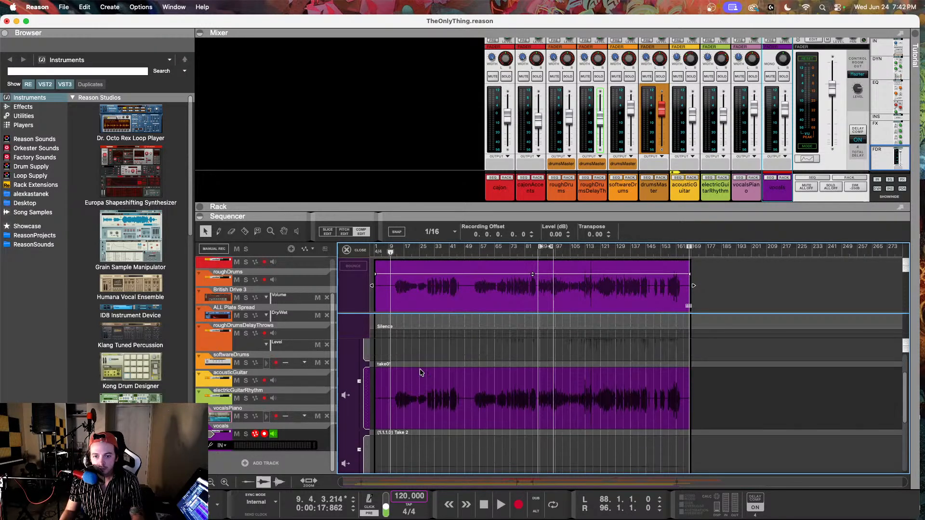
click(392, 254)
key(space)
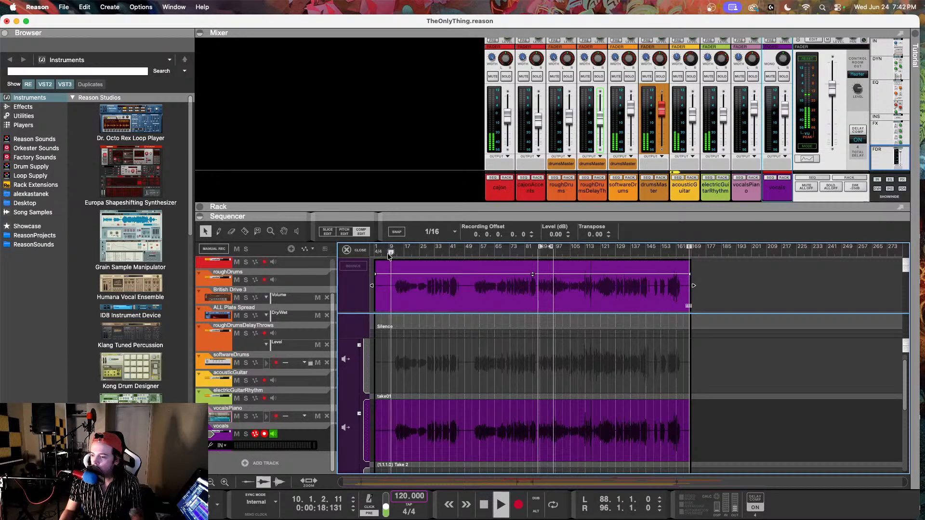
key(space)
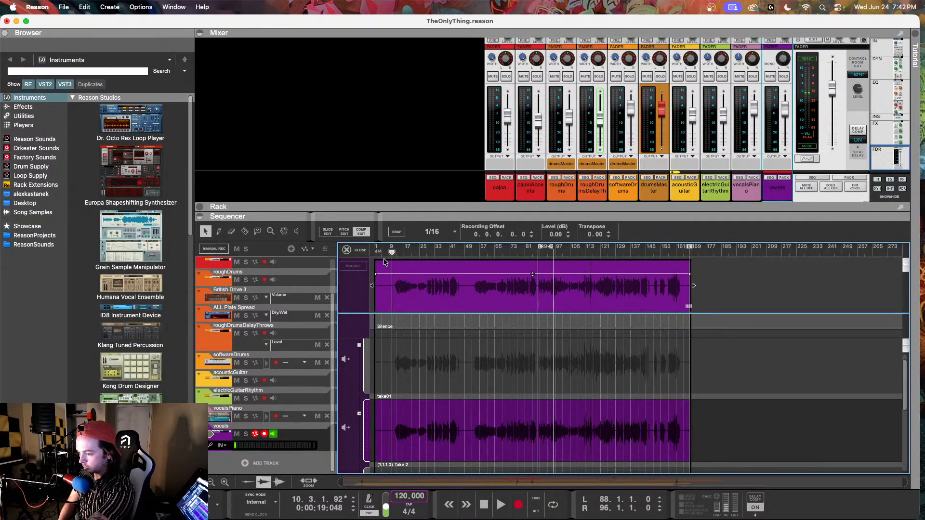
click(386, 253)
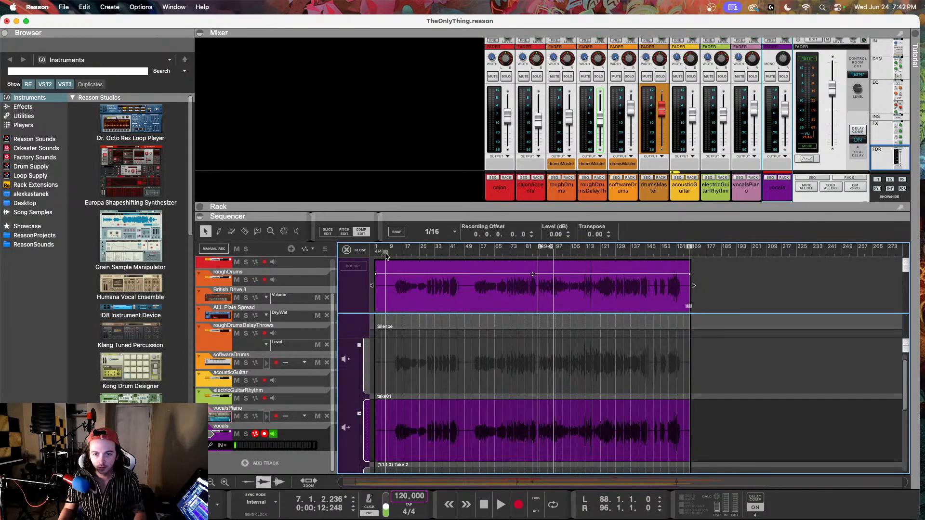
key(space)
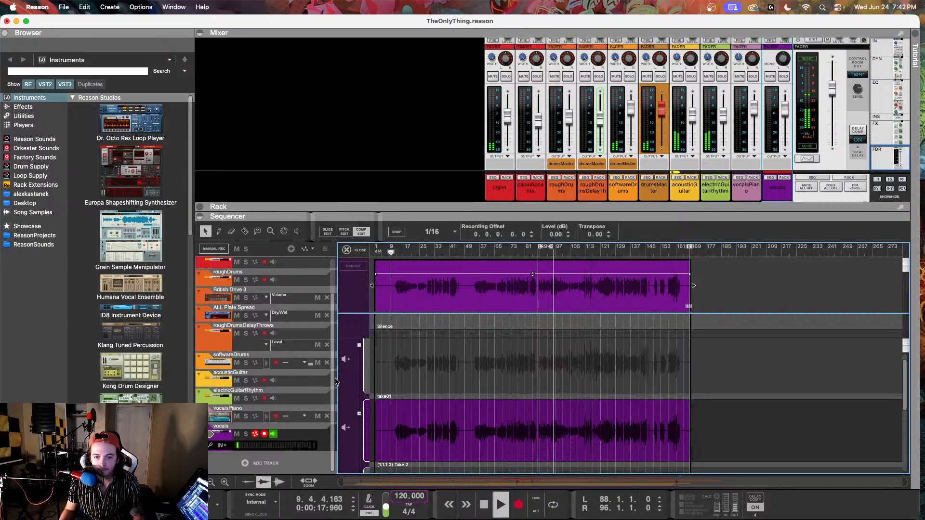
click(314, 440)
scroll(443, 377, down, 3)
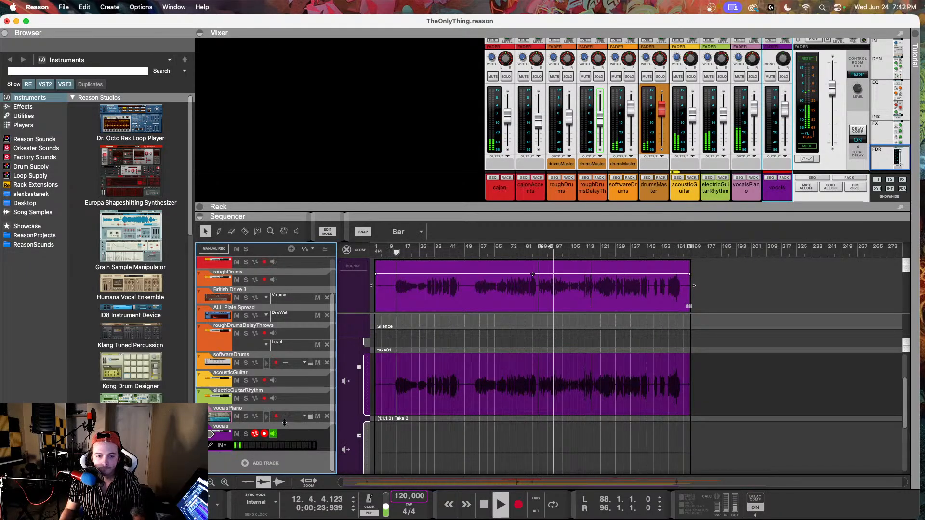
key(space)
Turn off input monitoring on the vocals track and lower the vocalsPiano mixer channel level to about -9.7 dB
click(274, 435)
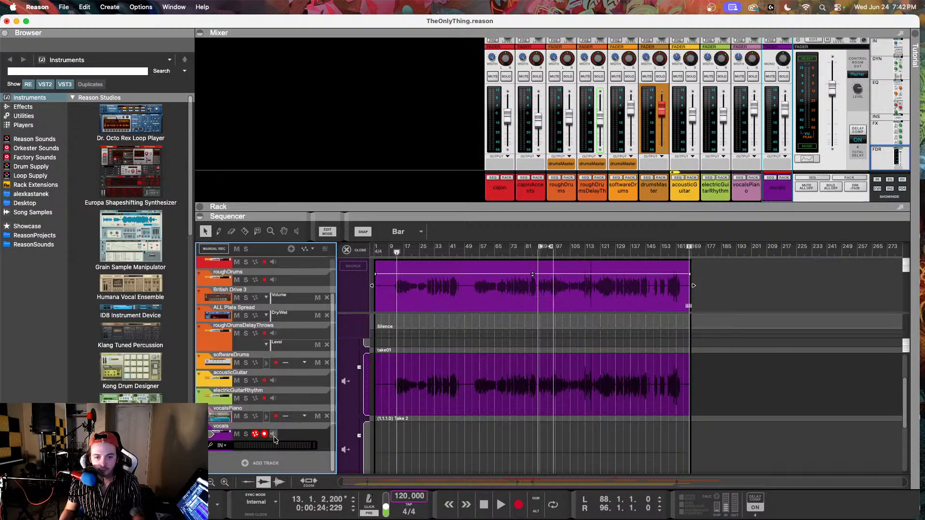
click(236, 417)
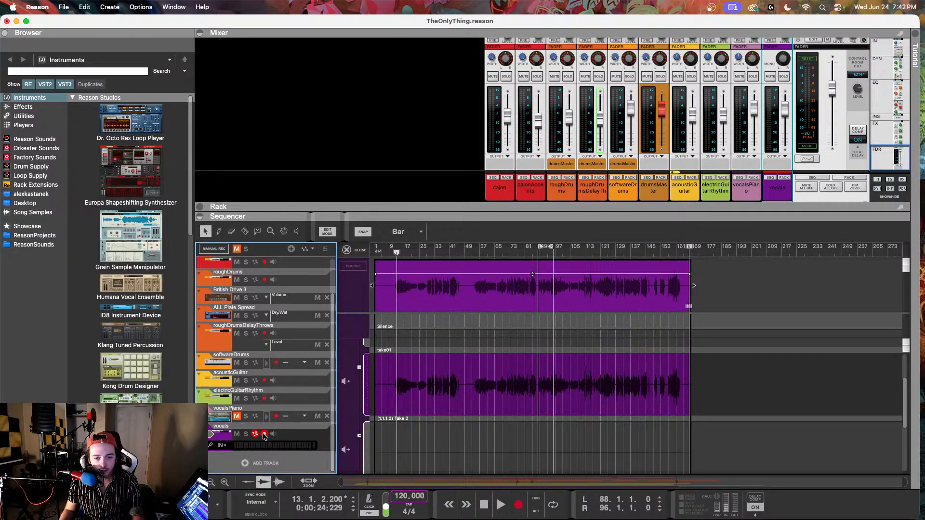
click(237, 417)
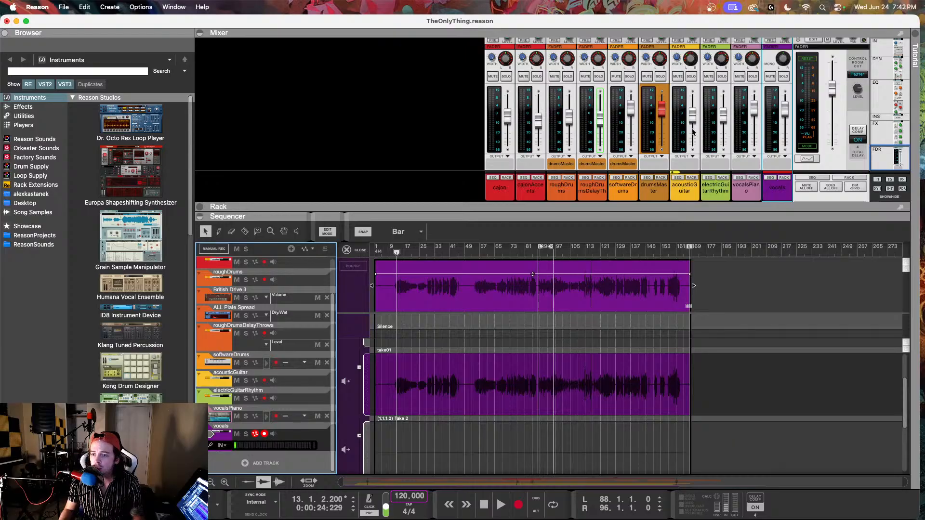
drag(754, 112, 754, 125)
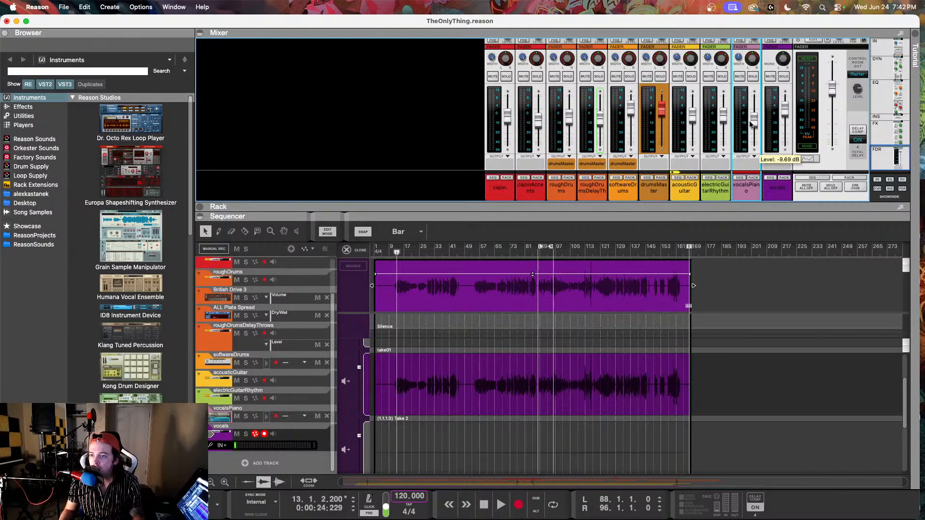
Play the first verse of take01 from bar 9 and listen closely to its opening phrases
click(390, 253)
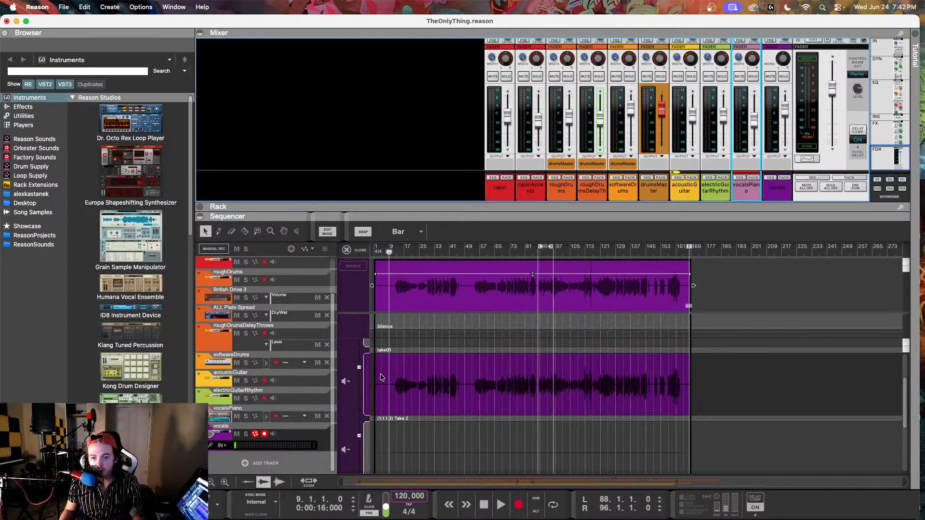
scroll(378, 380, down, 2)
scroll(392, 376, up, 3)
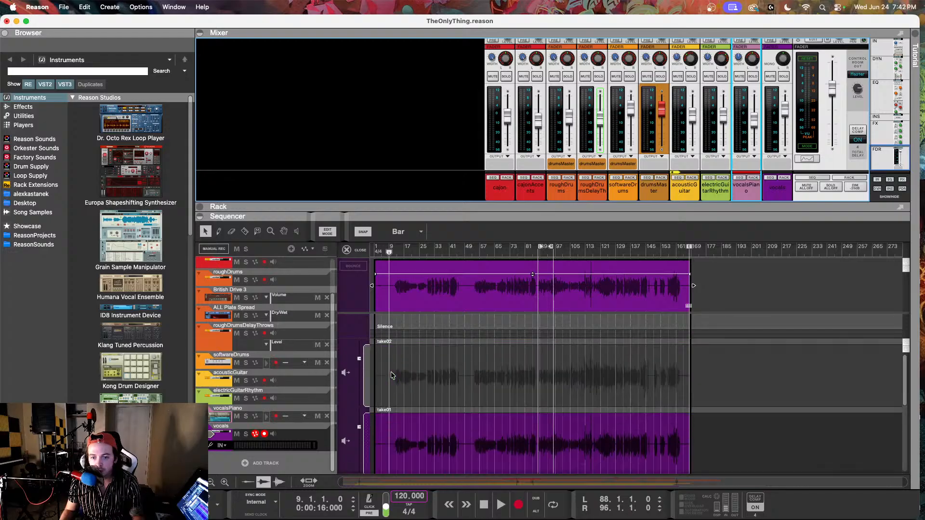
key(space)
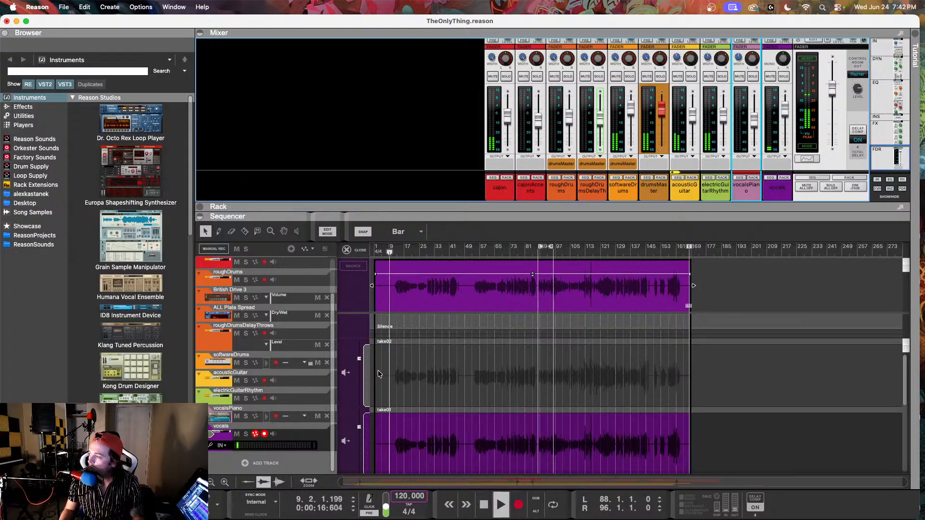
drag(391, 254, 386, 256)
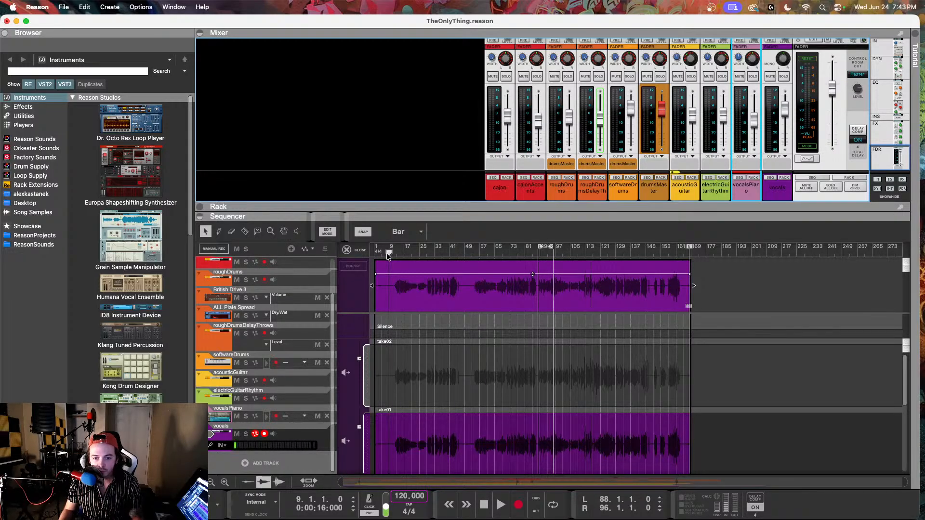
key(space)
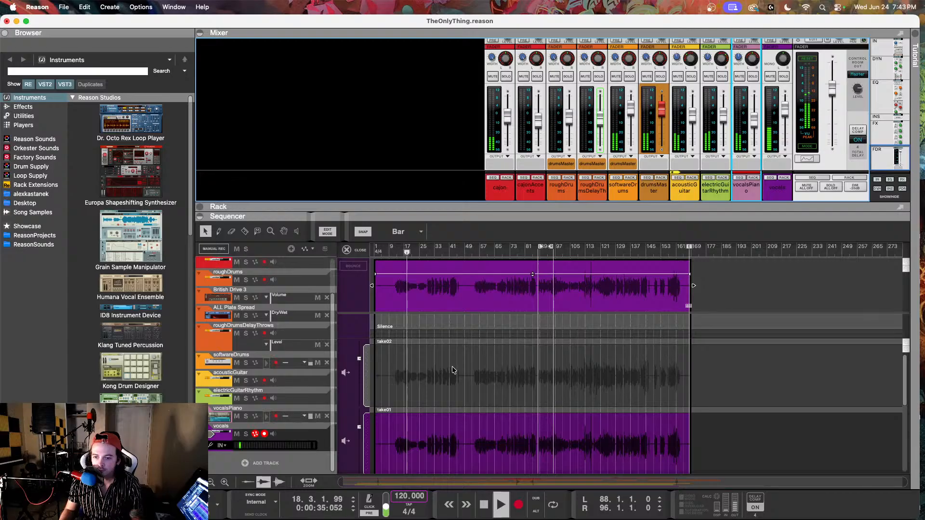
scroll(402, 363, up, 3)
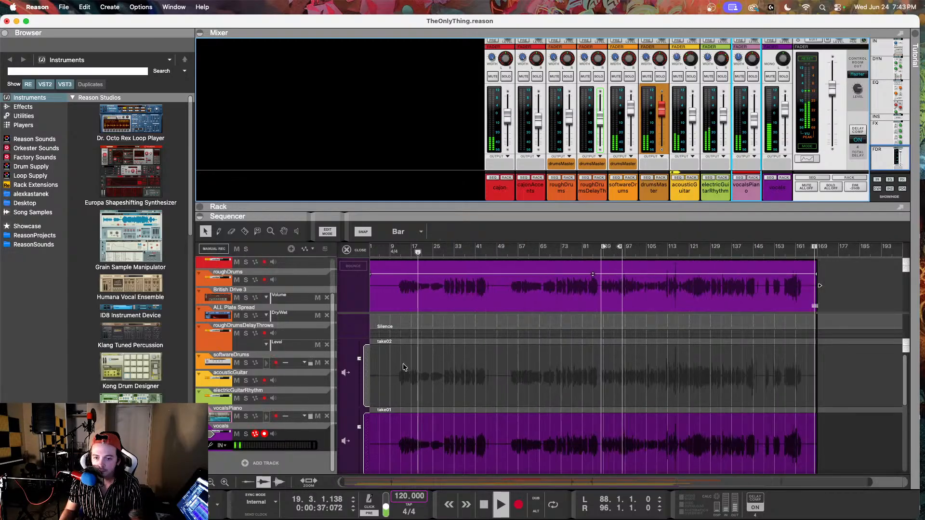
scroll(424, 366, left, 2)
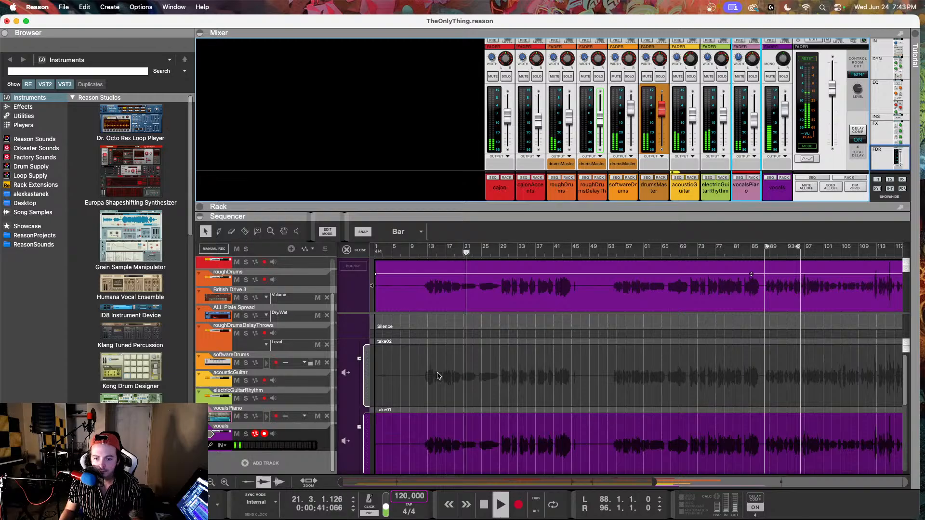
scroll(436, 366, up, 3)
scroll(446, 372, down, 1)
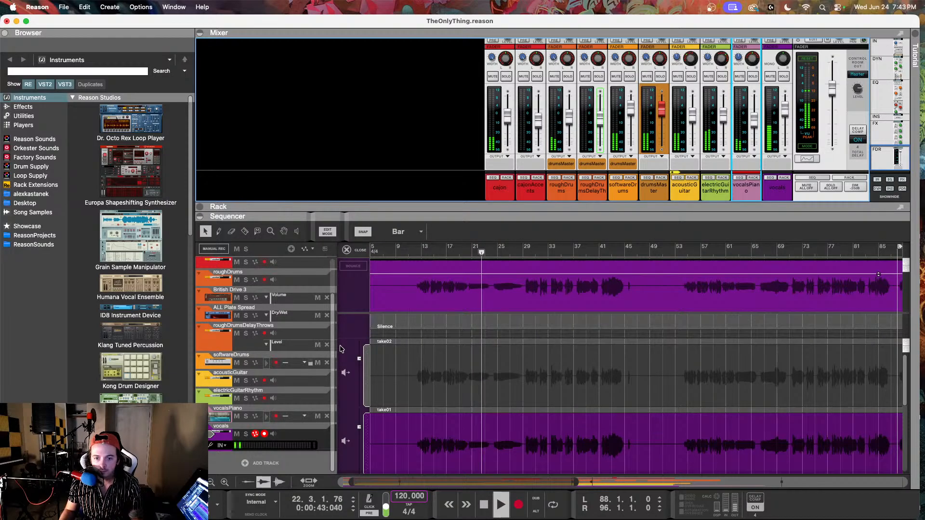
Make take02 the active comp row and audition its first verse from about bar 11
click(345, 373)
key(space)
click(413, 253)
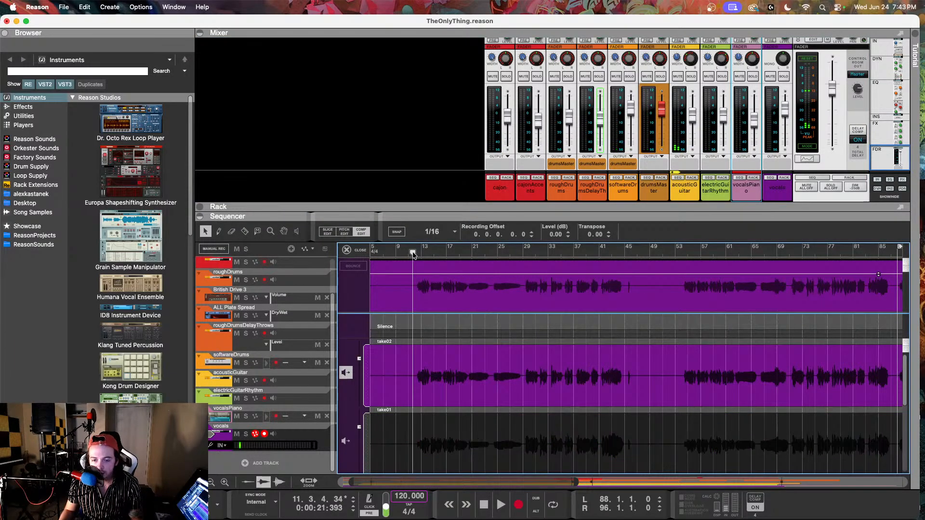
key(space)
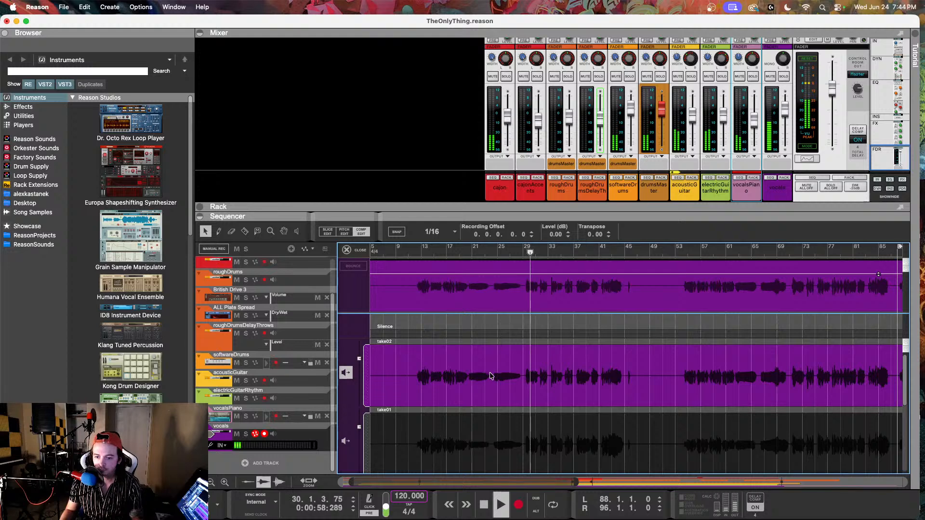
key(space)
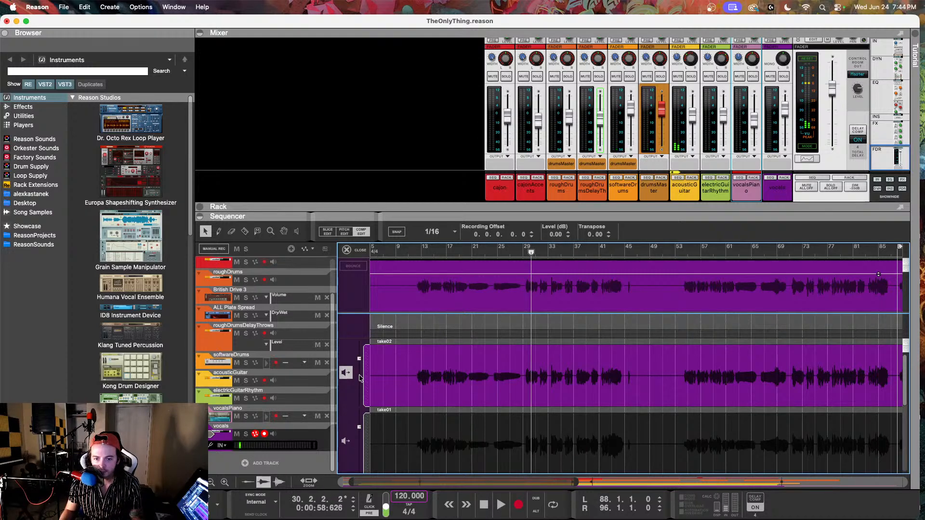
Switch the comp back to take01 and cut it near bar 13 so that take02 takes over from there
click(353, 375)
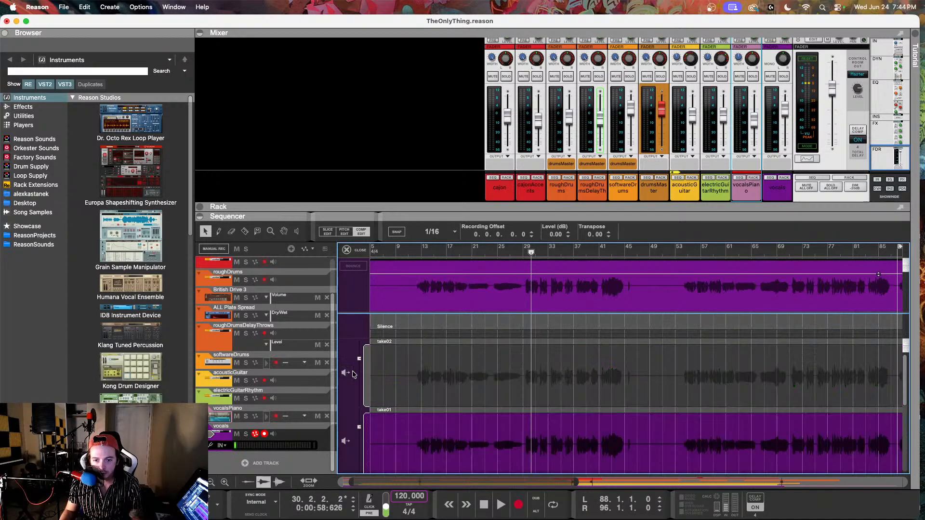
scroll(406, 393, up, 5)
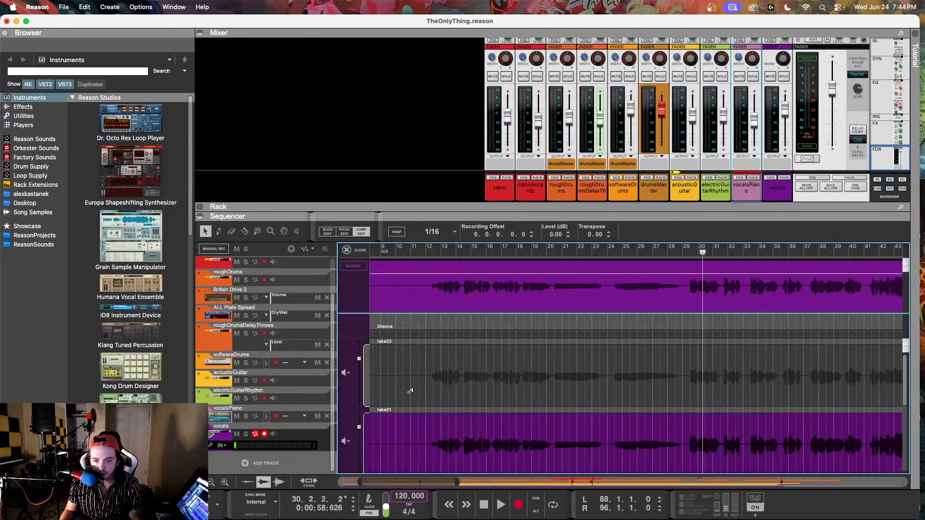
click(428, 253)
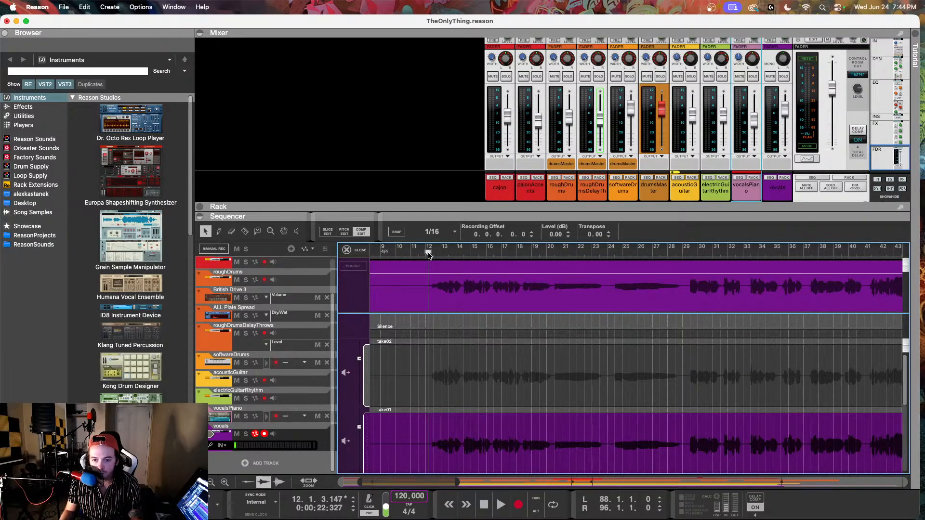
key(space)
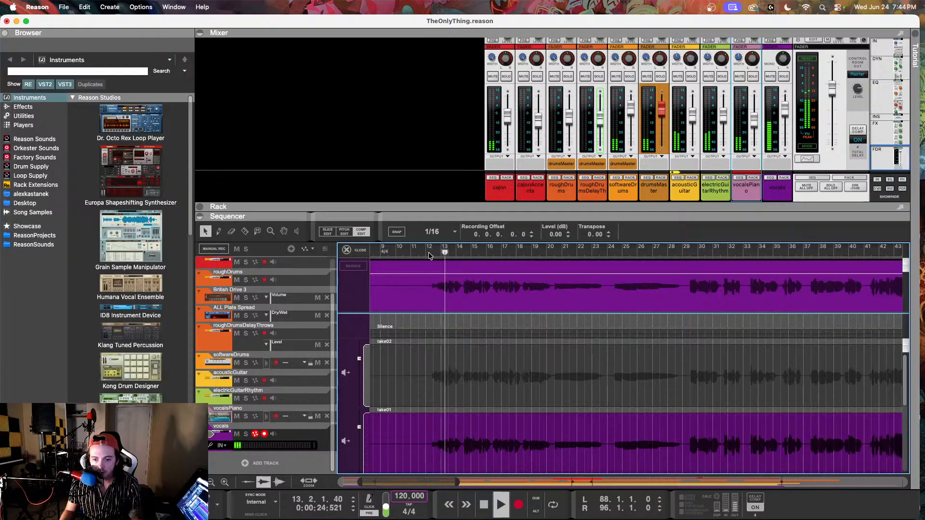
scroll(473, 369, up, 4)
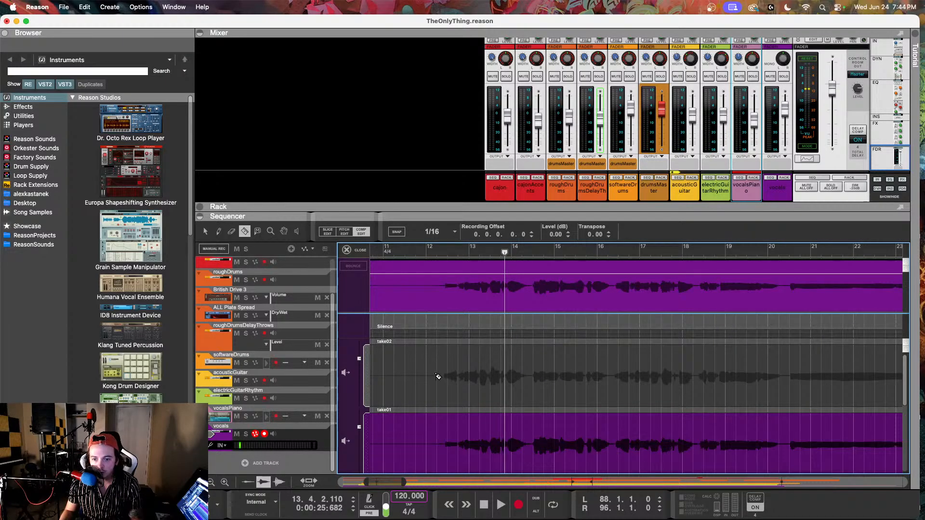
click(470, 377)
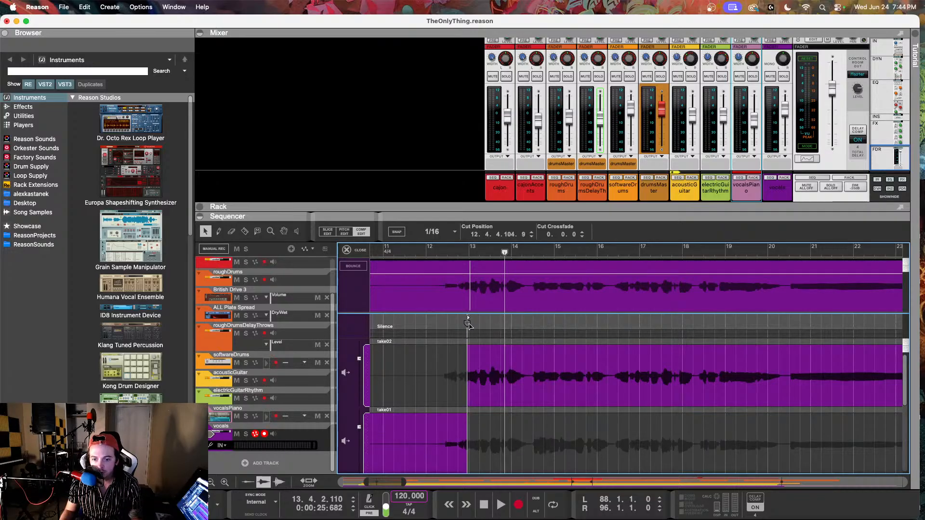
Play the comp from bar 12 across the cut from take01 to take02
click(430, 258)
click(431, 253)
click(448, 279)
scroll(513, 380, right, 5)
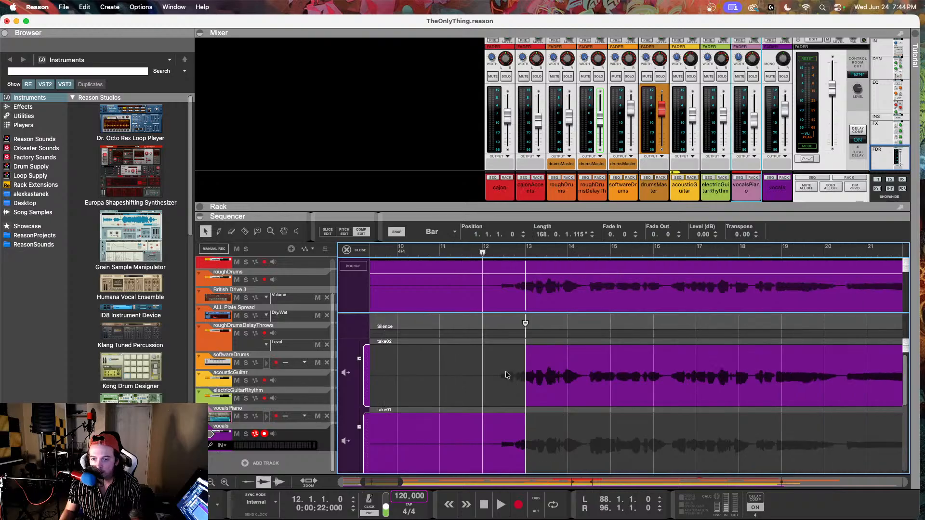
scroll(492, 255, right, 2)
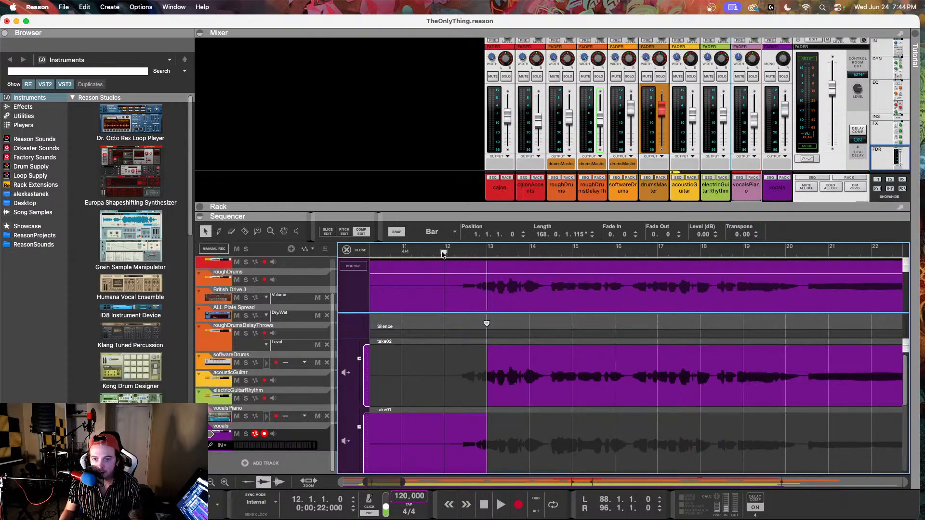
key(space)
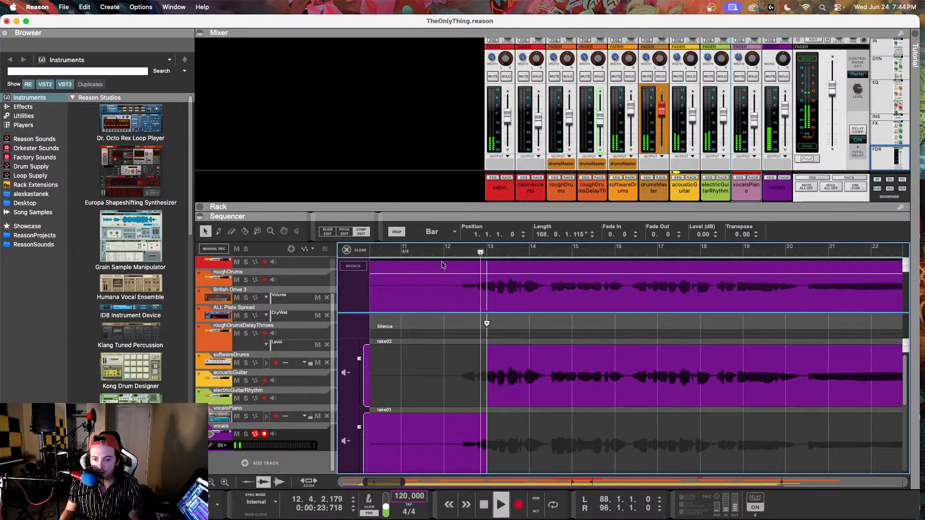
Set the crossfade of the cut near bar 13 to 2.0.0 and play the transition from about bar 12
click(486, 323)
key(space)
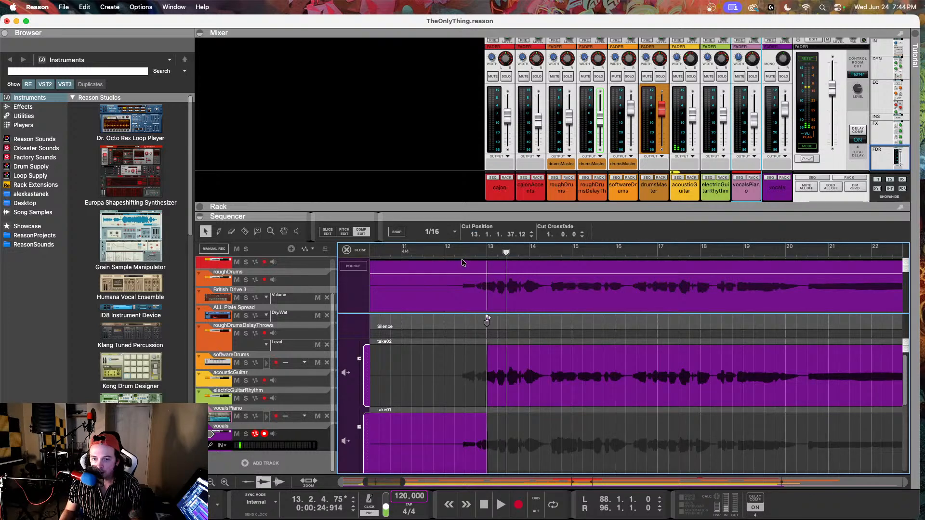
click(460, 250)
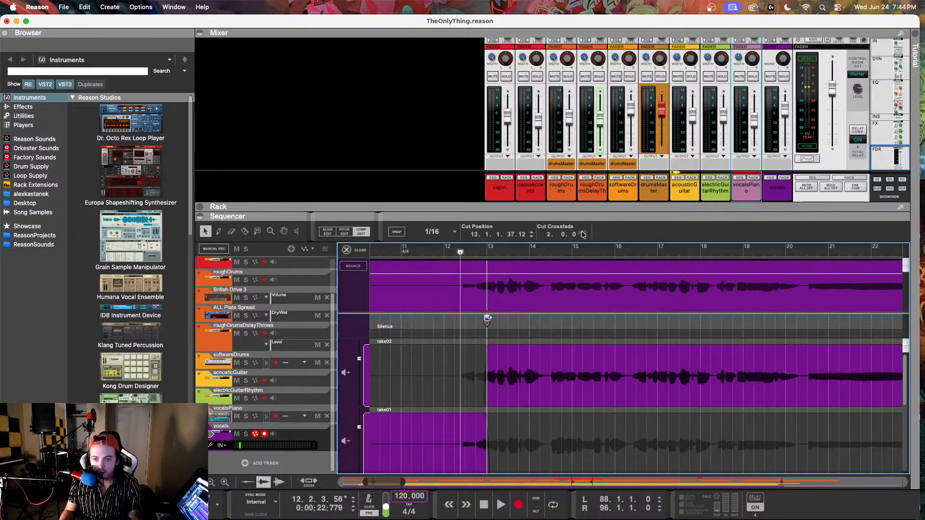
key(space)
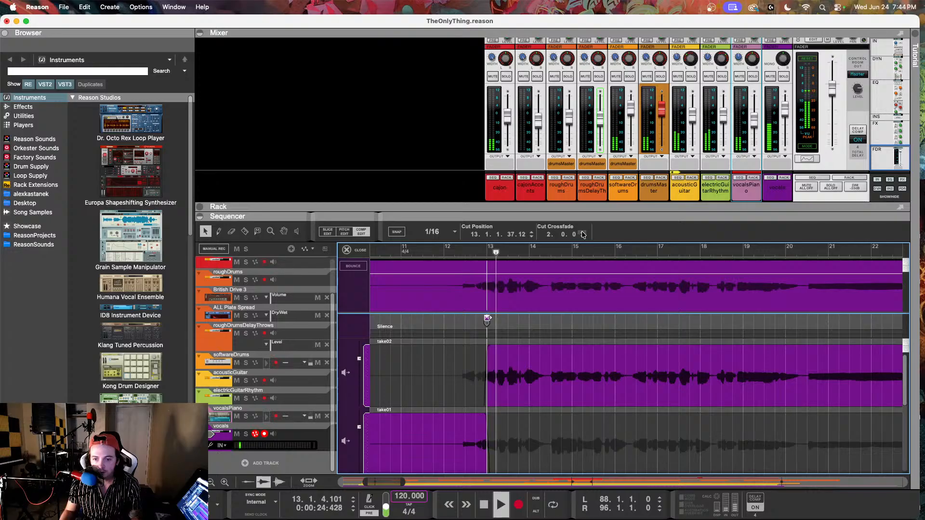
Try the take01-to-take02 cut later, at about 13.1.4, play the transition, and return the cut to about 13.1.1
key(space)
drag(491, 317, 502, 316)
click(460, 250)
key(space)
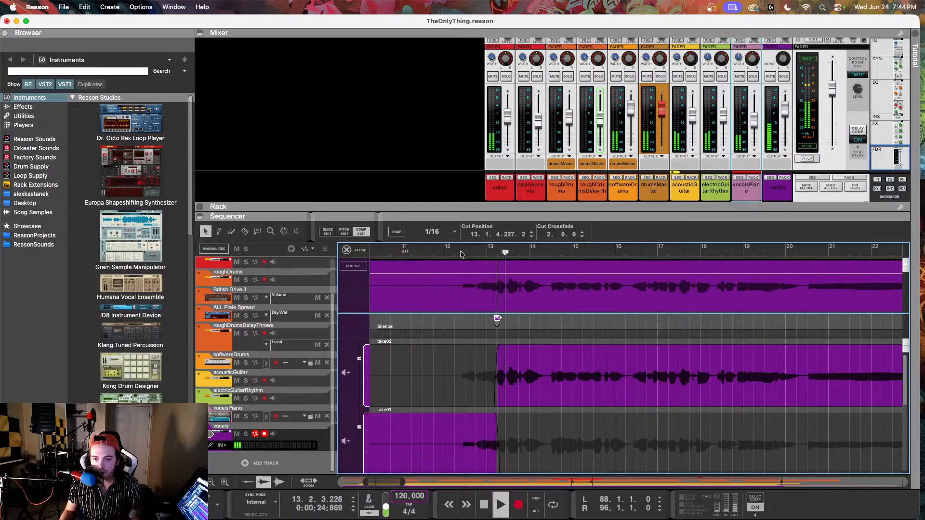
key(space)
drag(497, 319, 488, 322)
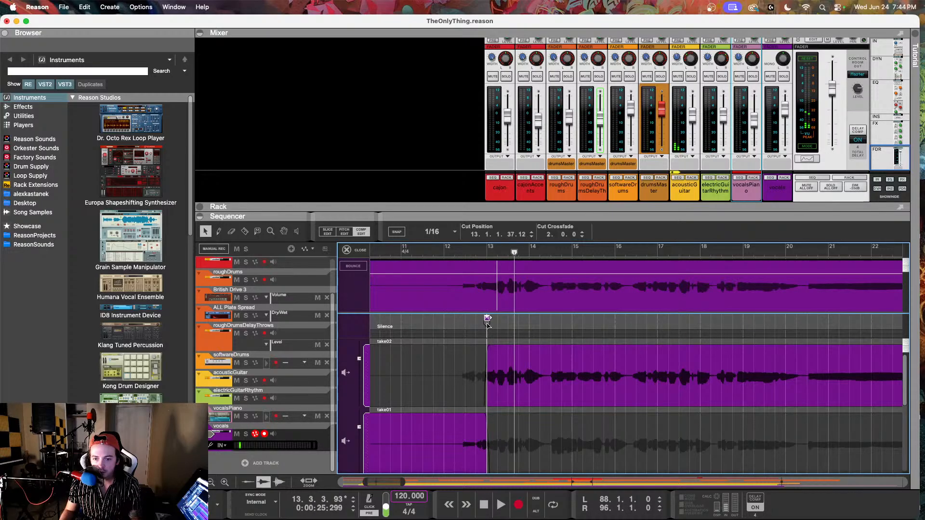
Play the comp repeatedly from about 12.2.3 across the cut at the start of bar 13
click(460, 251)
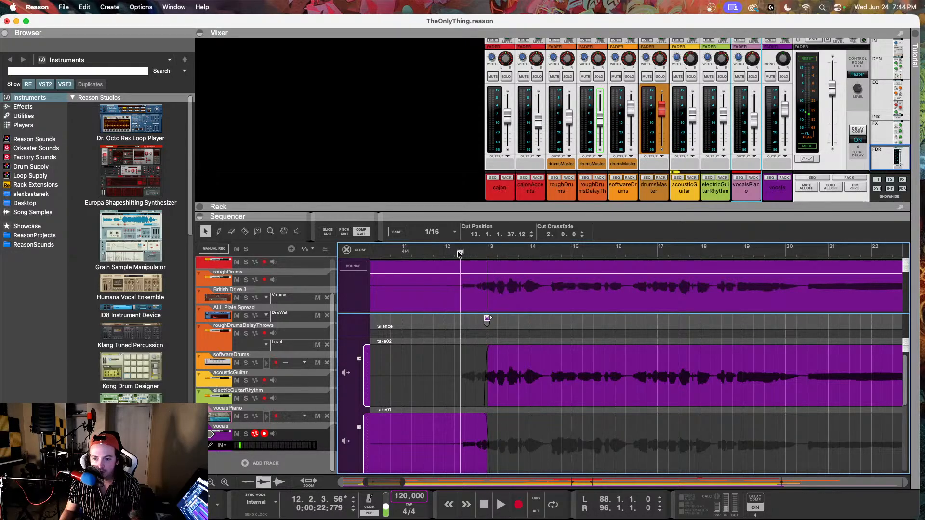
key(space)
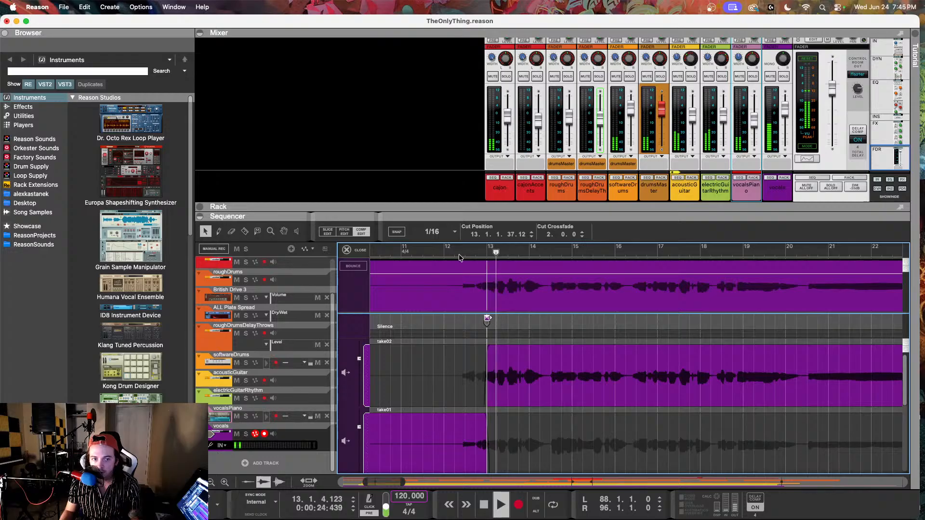
key(space)
click(460, 255)
key(space)
scroll(495, 381, up, 3)
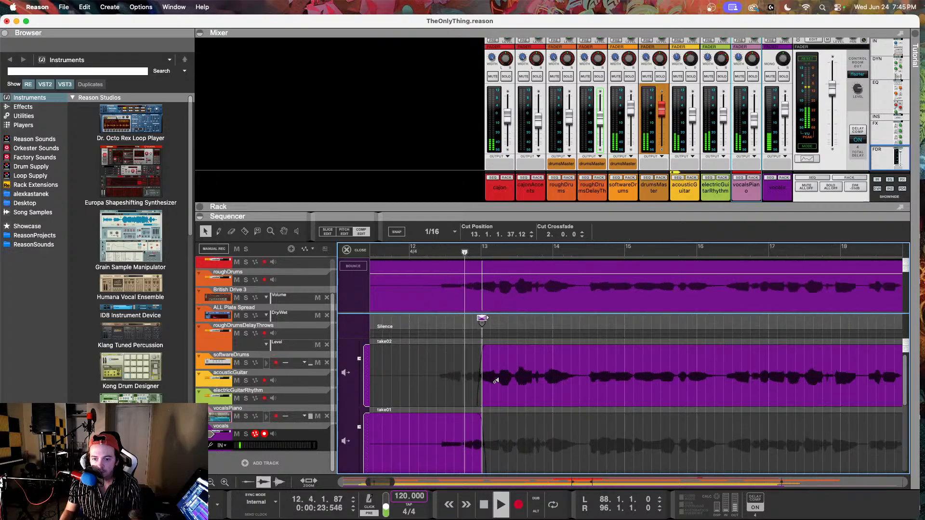
key(space)
Audition earlier positions for the take01-to-take02 cut and place it at 12.4.3.105, just before bar 13
drag(482, 320, 473, 324)
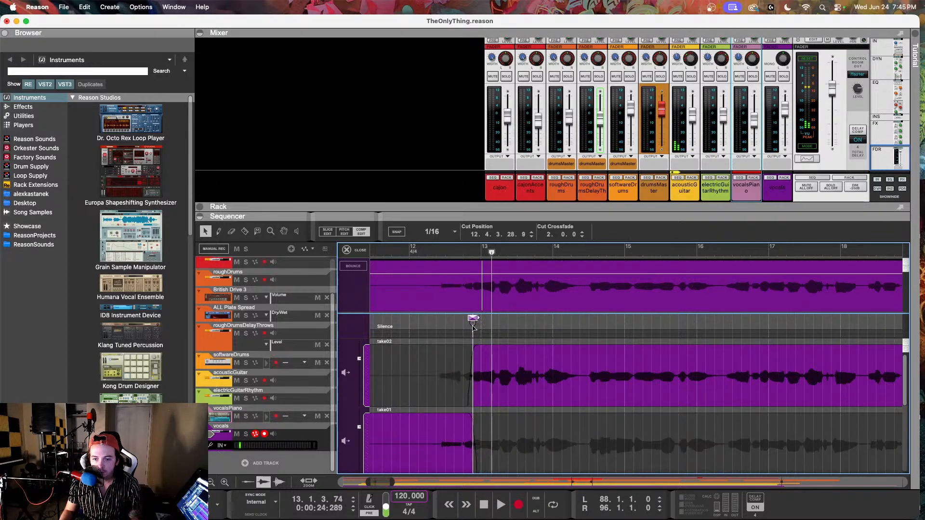
key(space)
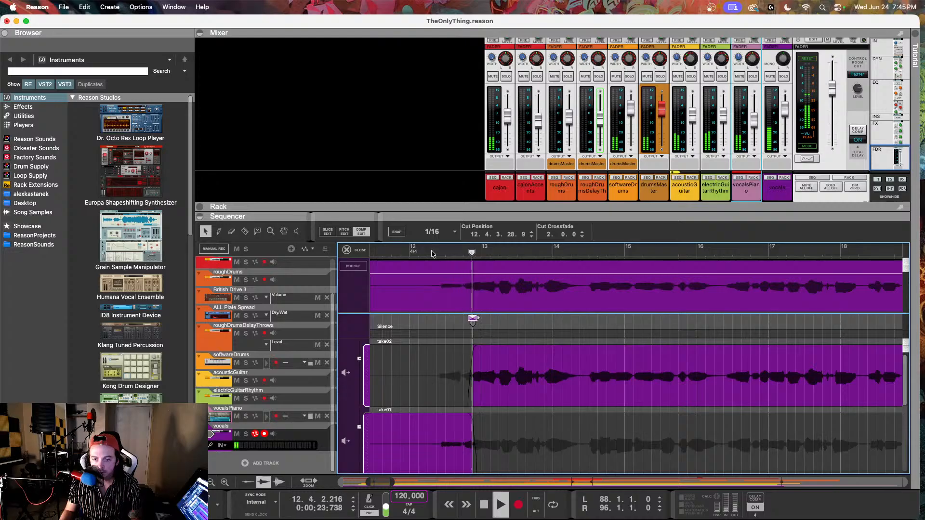
drag(473, 320, 462, 324)
click(435, 252)
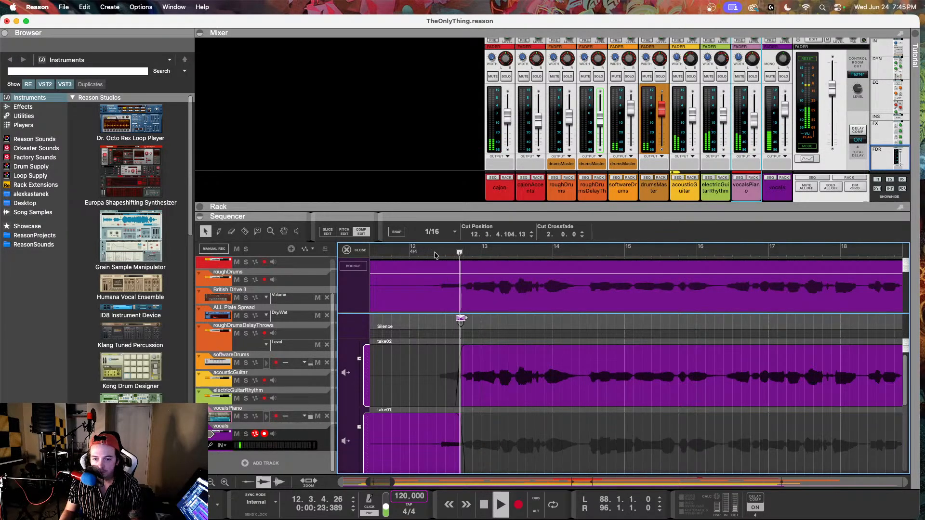
drag(461, 321, 476, 326)
Play the comp from about bar 12 through the take02 section to about bar 20
click(436, 249)
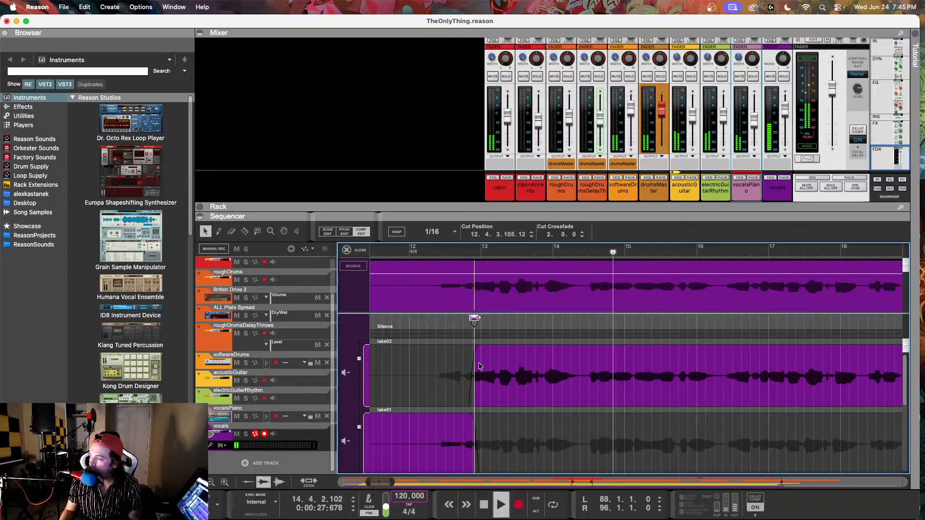
scroll(481, 365, right, 3)
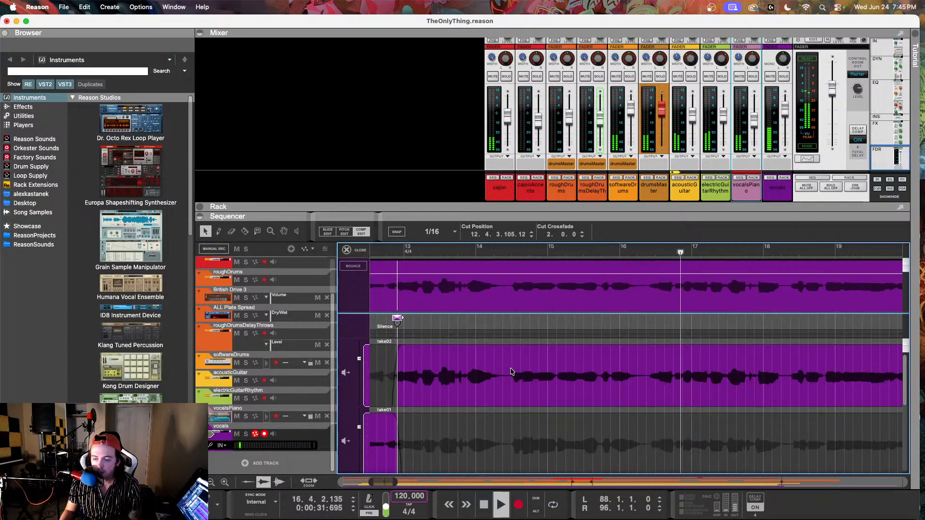
scroll(515, 372, right, 8)
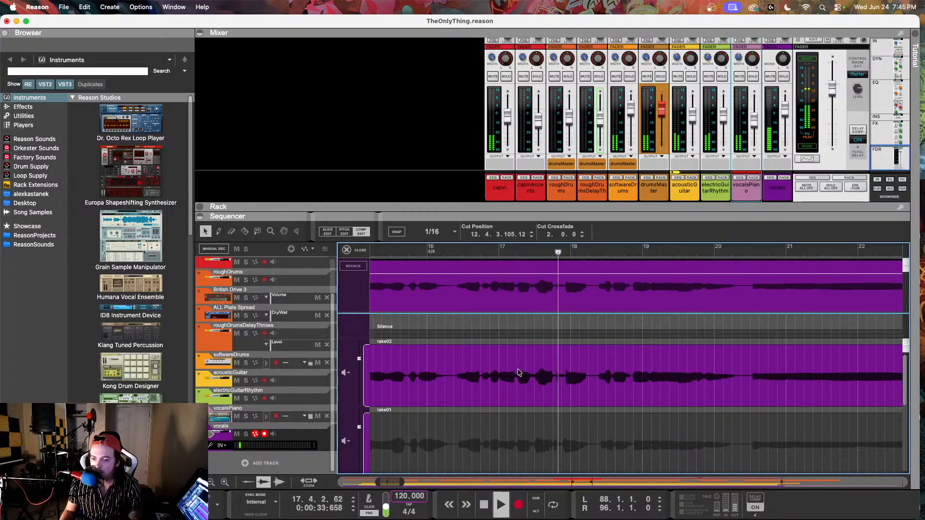
scroll(516, 372, down, 3)
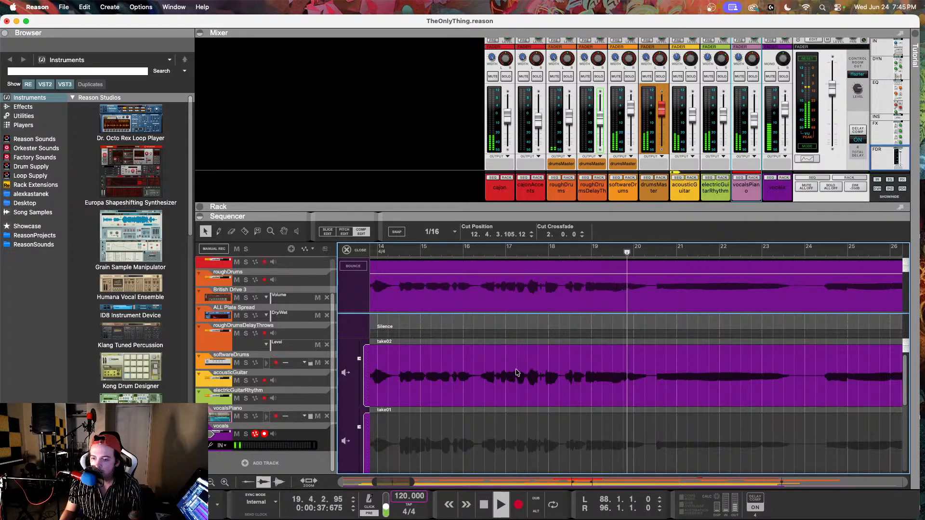
key(space)
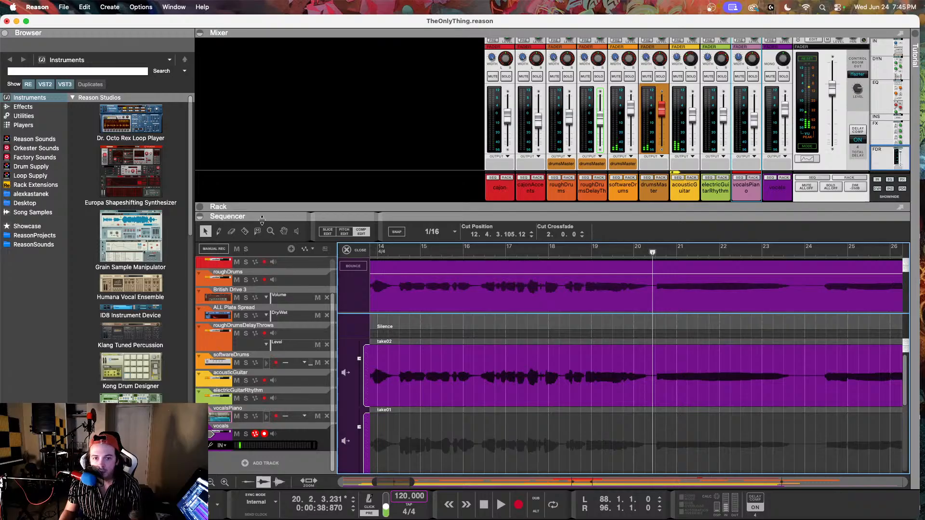
Cut take01 into the comp between 19.4.2.76 and 20.2.3.167, and play from just before the first cut
click(629, 444)
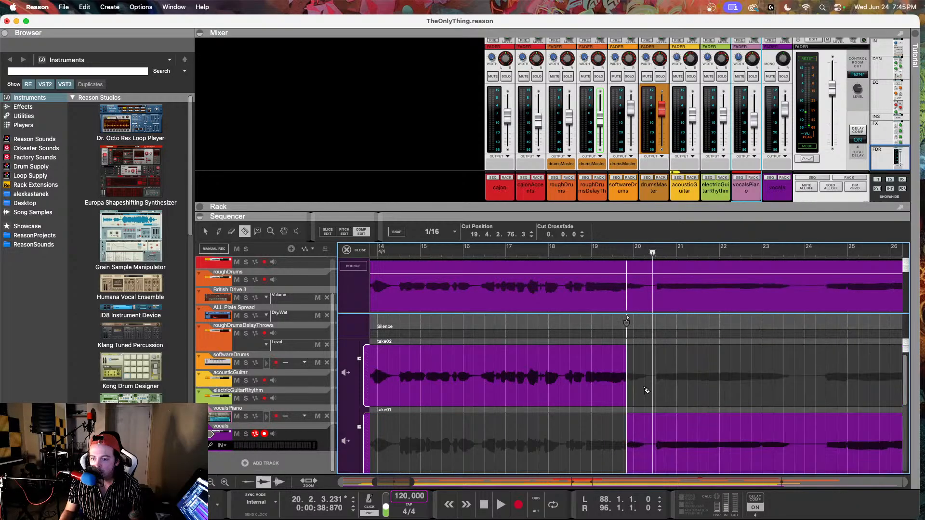
click(653, 375)
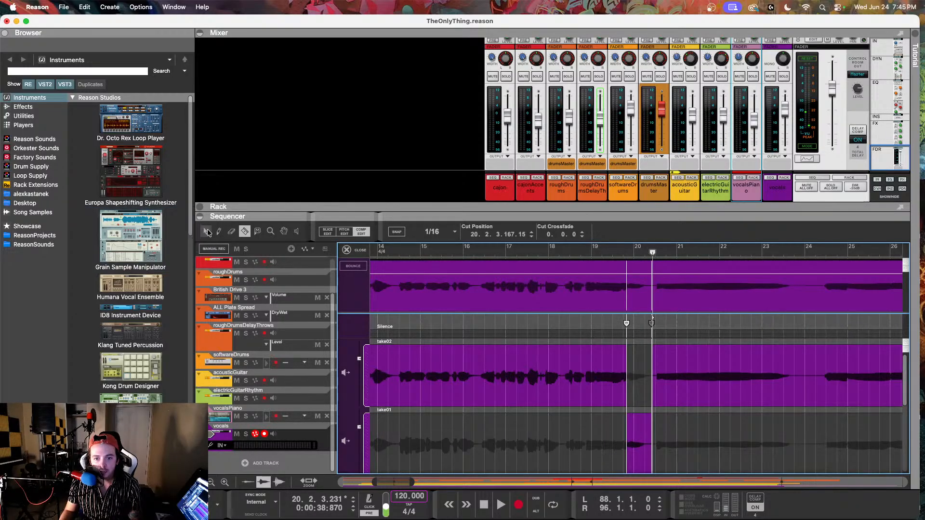
click(616, 255)
key(space)
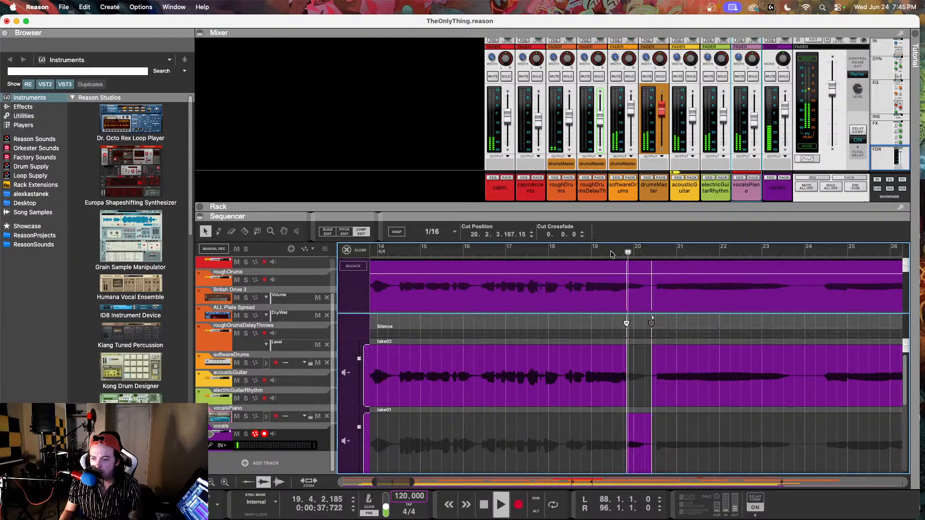
Move the cut just before bar 20 to 19.4.2.206 with a 1.0.0 crossfade, and play the transition from bar 19
key(space)
drag(627, 343, 629, 343)
click(599, 253)
key(space)
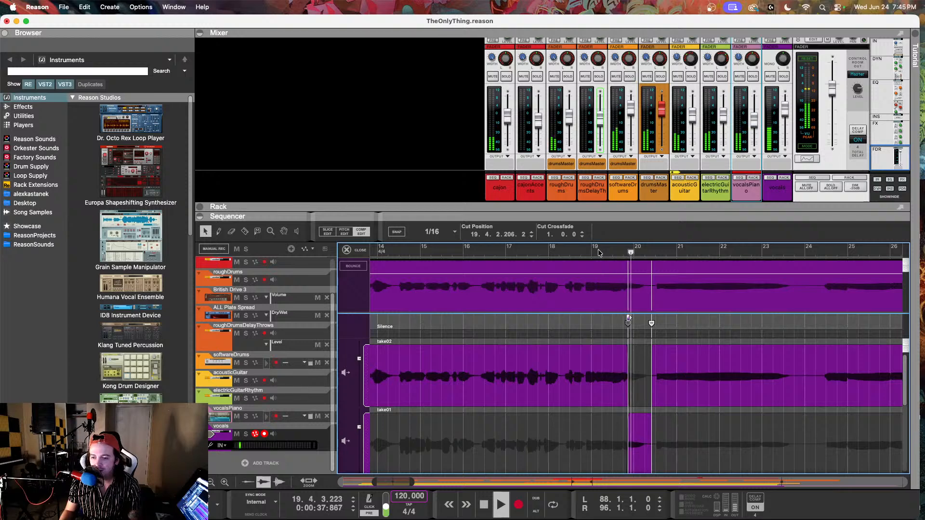
Switch the short segment around bar 20 to take02, play it for comparison, and set it back to take01
click(643, 379)
click(643, 380)
click(615, 253)
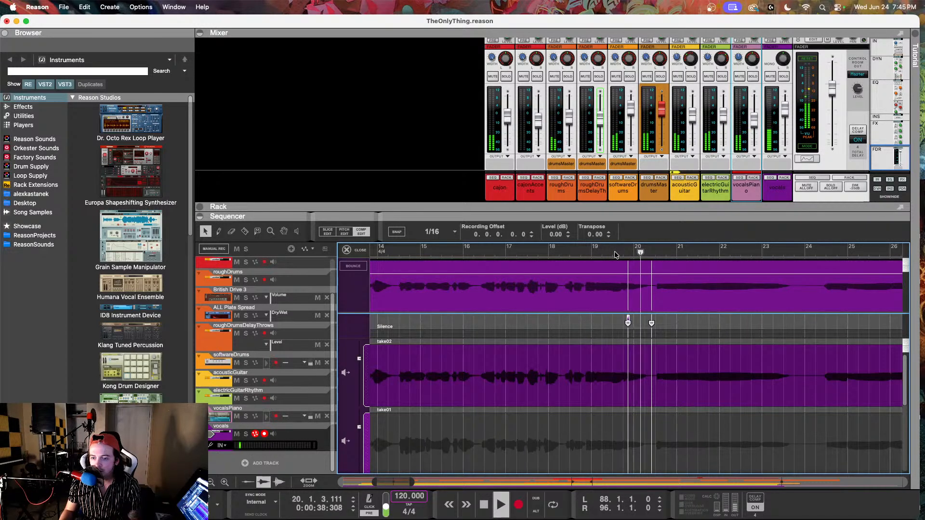
key(space)
click(636, 447)
Play the comp from about bar 12 through to bar 33 to check the cuts and the take02 performance
scroll(556, 392, down, 4)
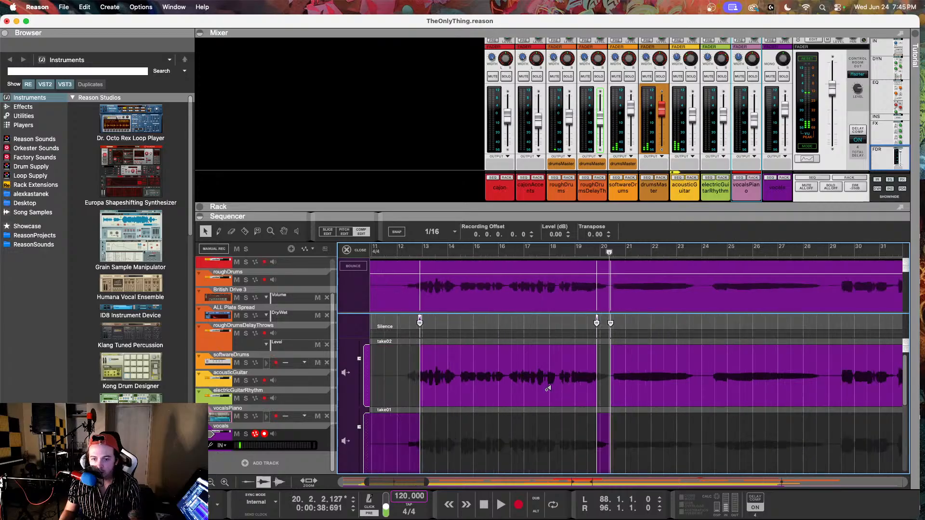
click(403, 252)
scroll(444, 361, down, 1)
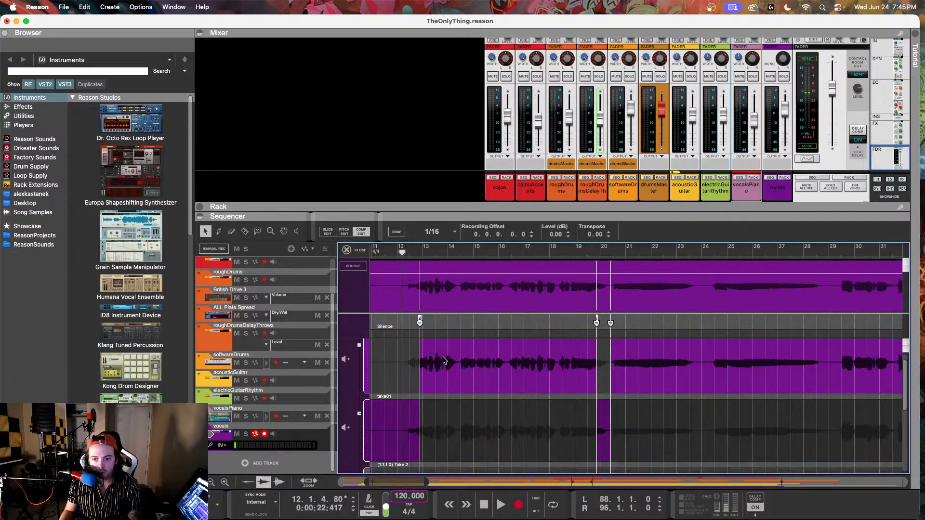
scroll(489, 411, up, 1)
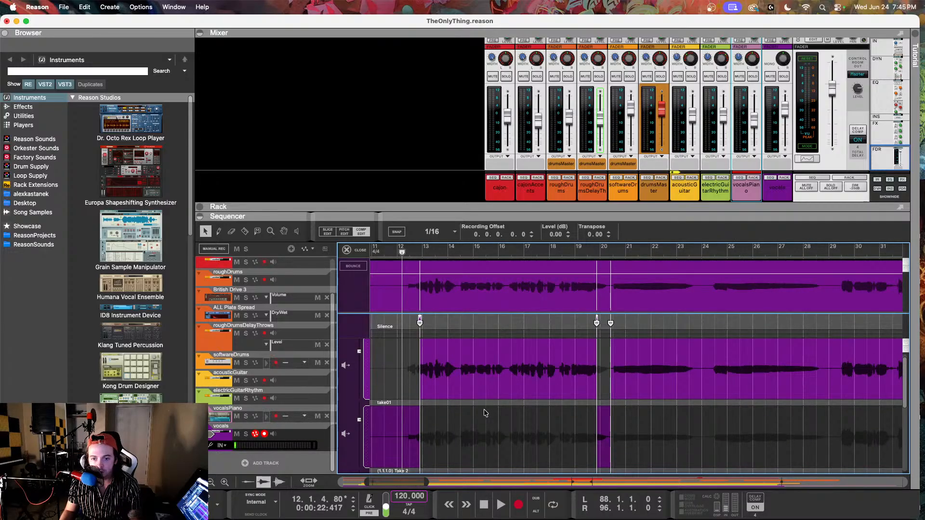
key(space)
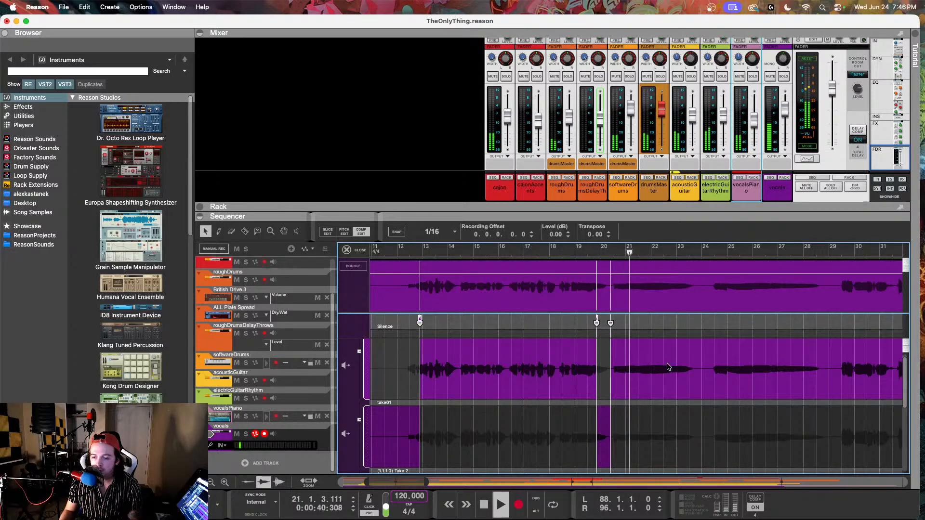
scroll(511, 363, right, 8)
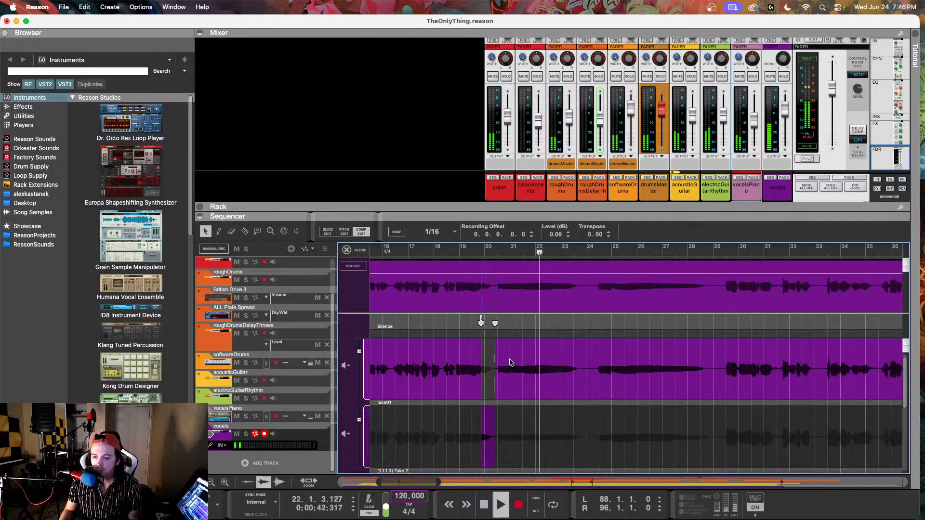
scroll(511, 362, right, 1)
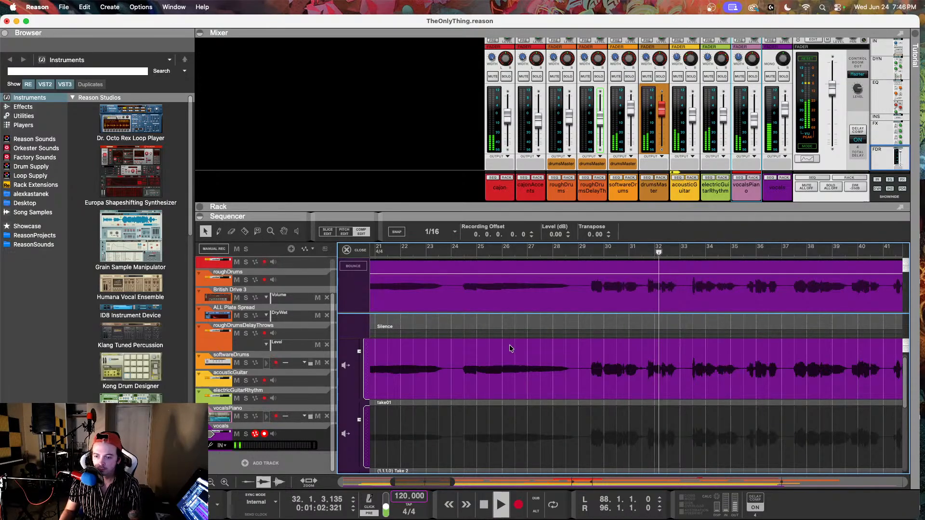
scroll(512, 347, right, 4)
scroll(511, 348, right, 2)
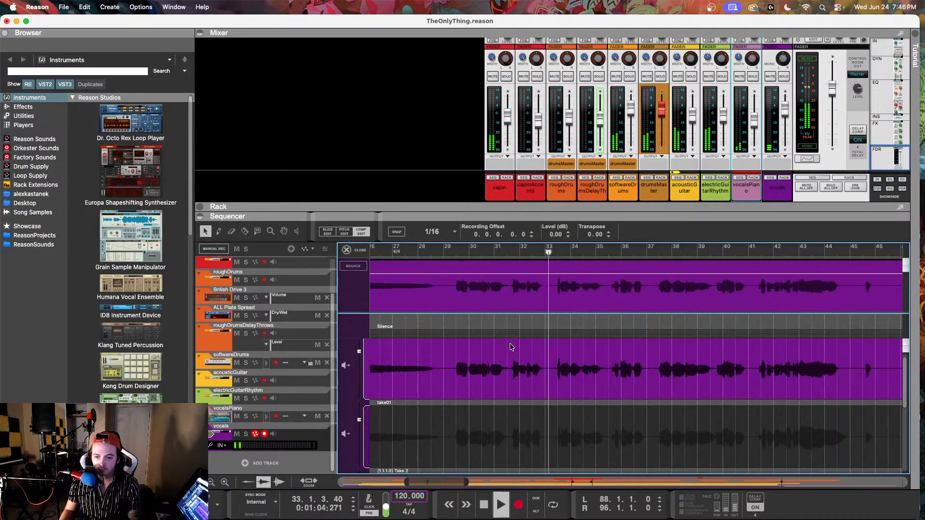
key(space)
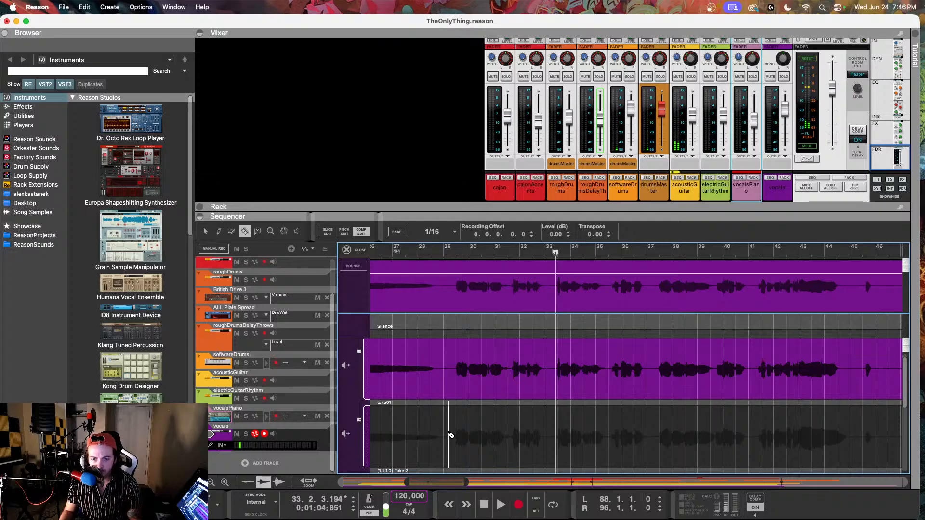
Cut the comp at 29.1.4.53 so that take01 takes over, and play from about bar 28 to bar 46
click(451, 435)
click(436, 251)
key(space)
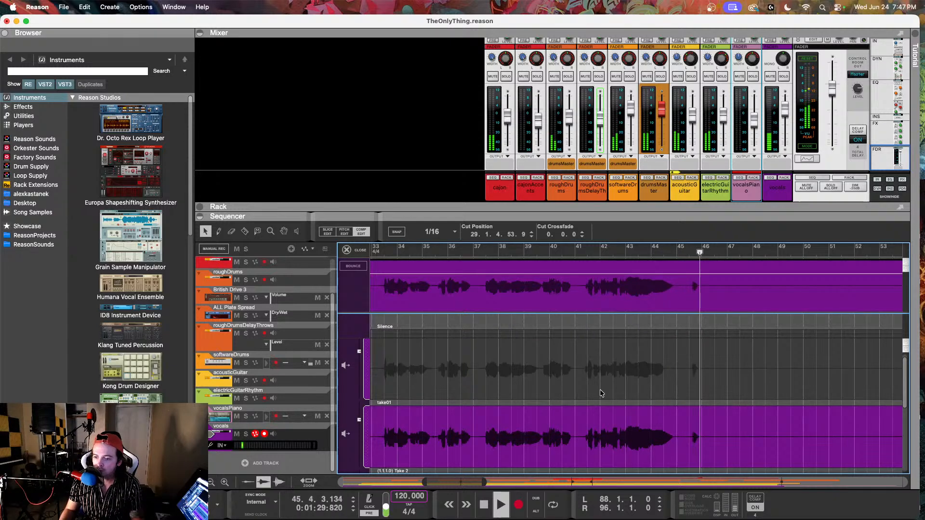
scroll(600, 393, down, 2)
scroll(600, 391, down, 1)
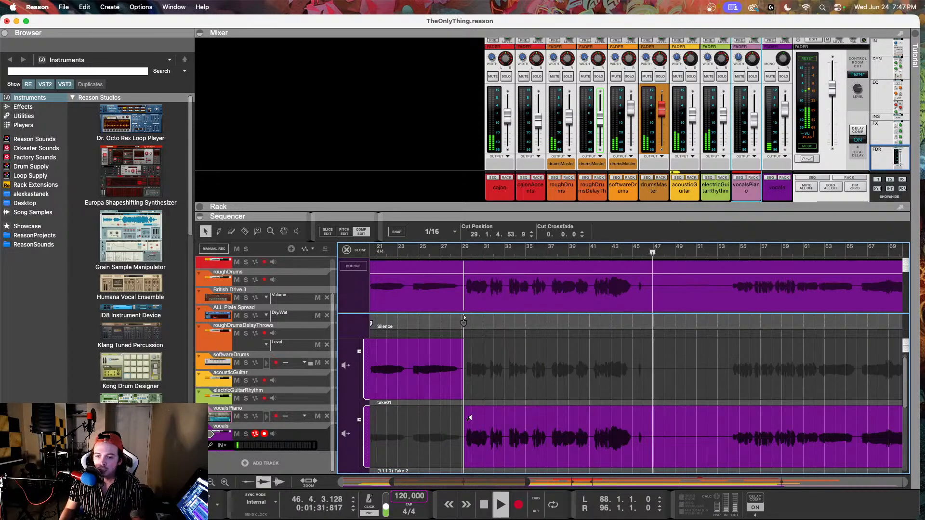
Replay the take01 phrase from about bar 33 to bar 34
scroll(505, 403, up, 4)
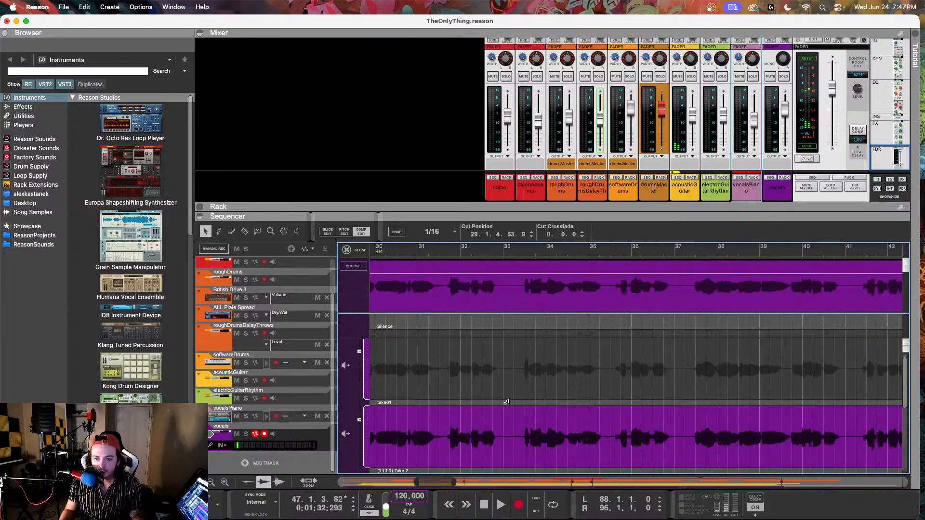
drag(592, 250, 522, 253)
key(space)
key(space)
key(space)
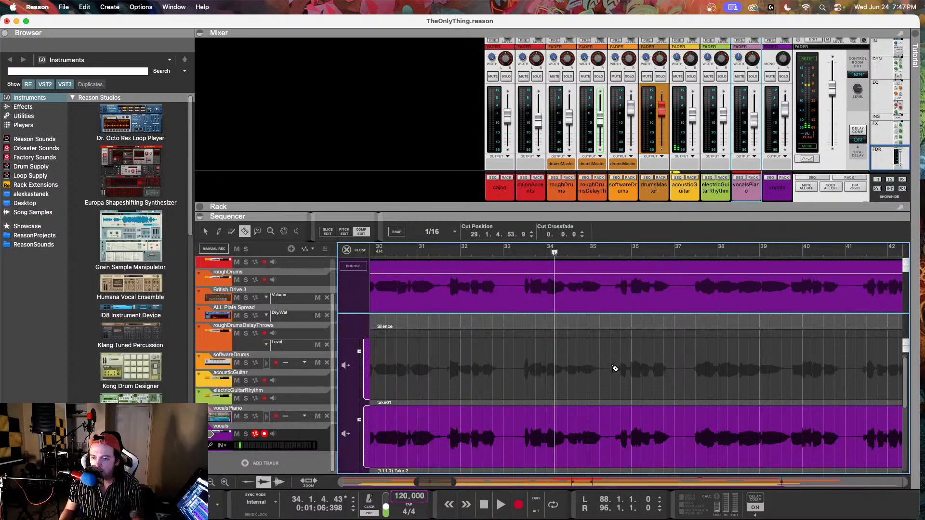
Cut take02 into the comp between 35.3.1.27 and 37.1.2.176, and play that phrase from about bar 35
click(613, 369)
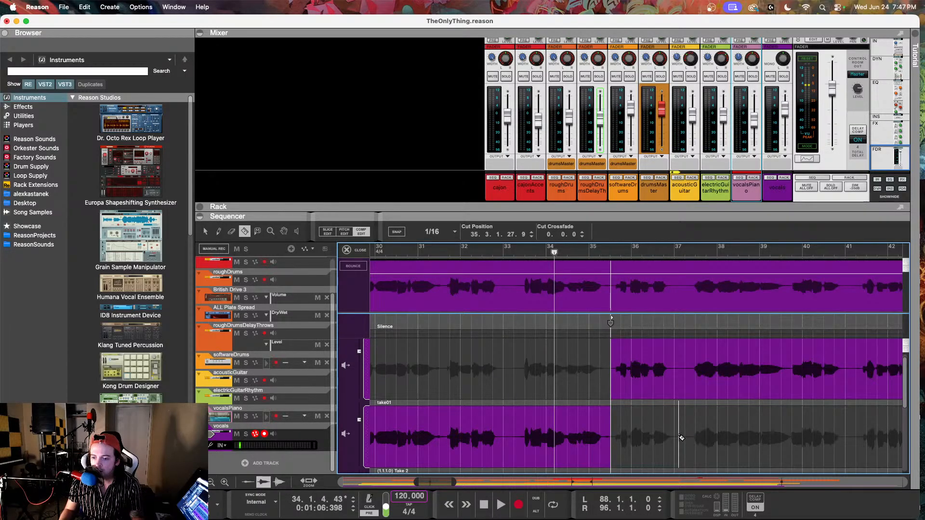
click(680, 437)
click(590, 248)
key(space)
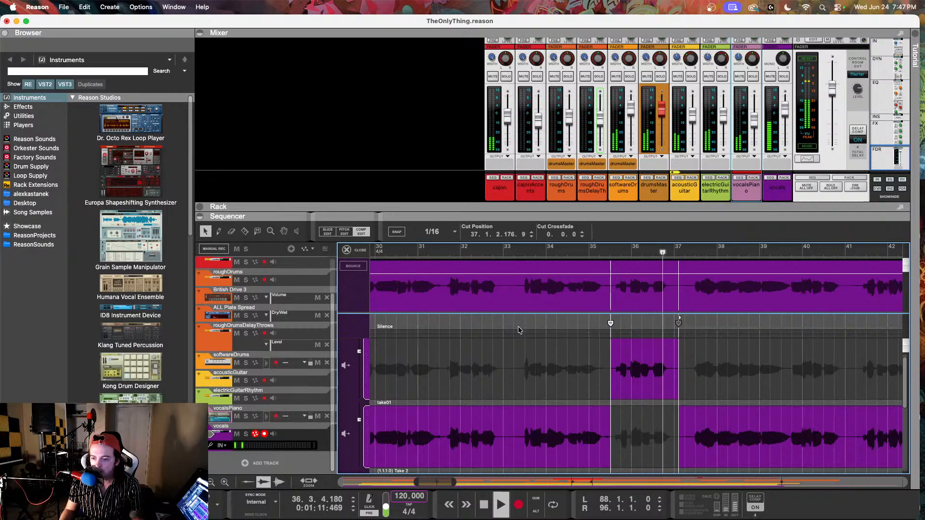
key(space)
Move the take02-to-take01 cut from bar 29 to 31.3.2.157 so that take02 covers the verse's opening phrase
scroll(498, 364, left, 3)
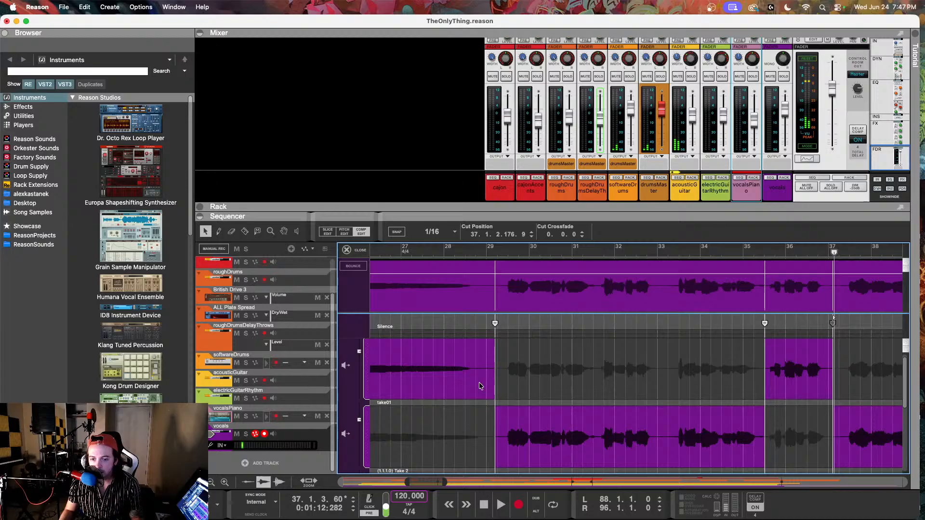
click(246, 232)
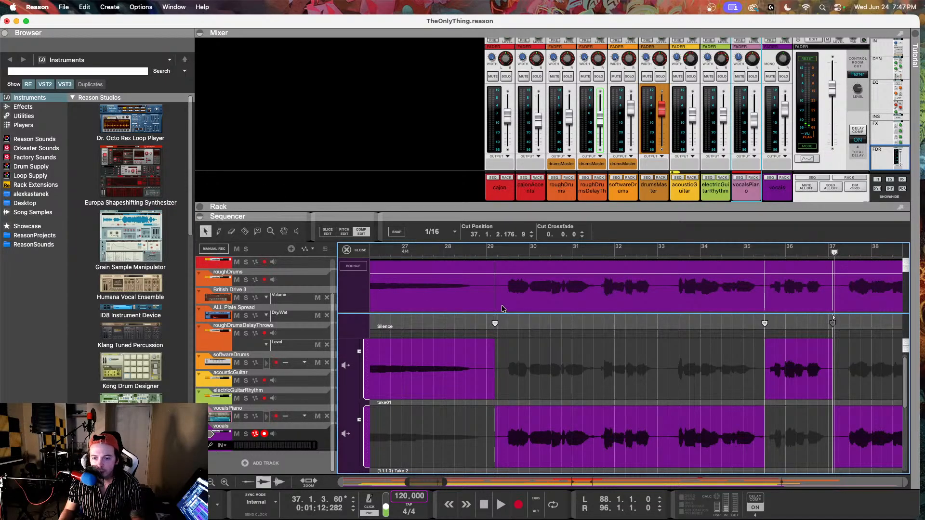
drag(495, 327, 597, 328)
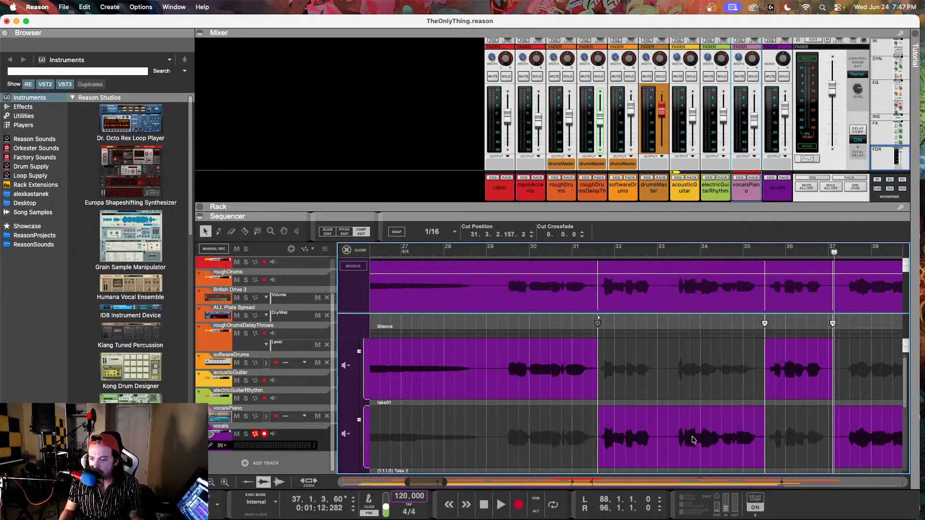
Play the comp from about bar 29, move the take01-to-take02 cut to 29.2.2.136, and replay the phrase with take02
scroll(621, 418, down, 1)
click(484, 250)
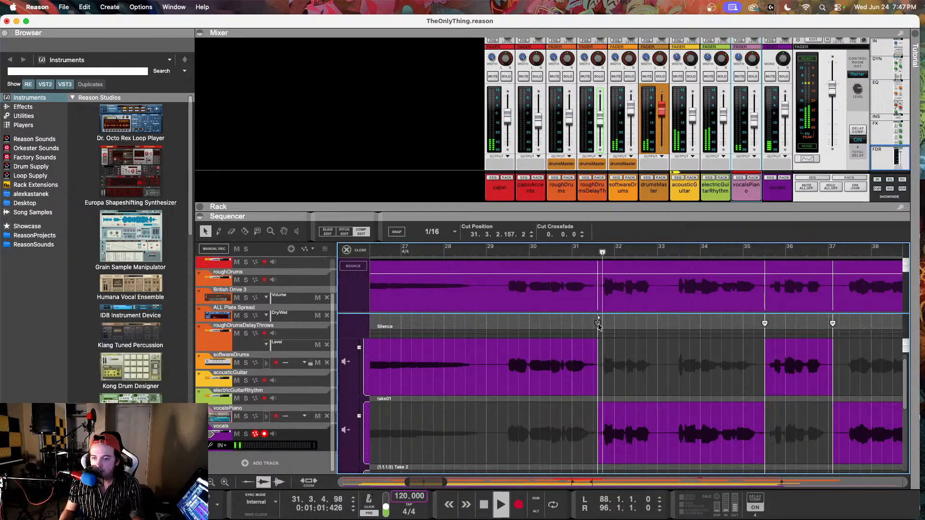
drag(598, 324, 502, 328)
click(494, 248)
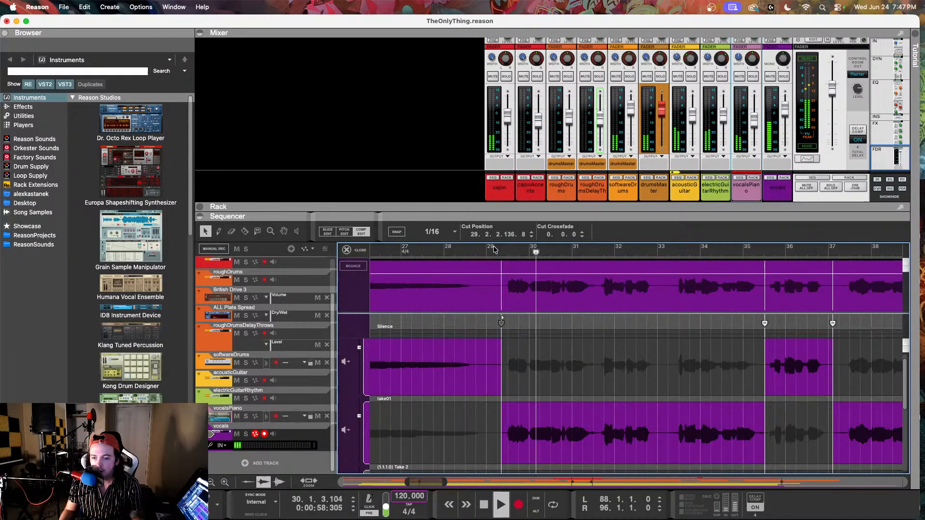
key(space)
Move the take01-to-take02 cut to 31.3.2.70 and play the comp from about bar 29
drag(501, 323, 596, 327)
click(499, 255)
key(space)
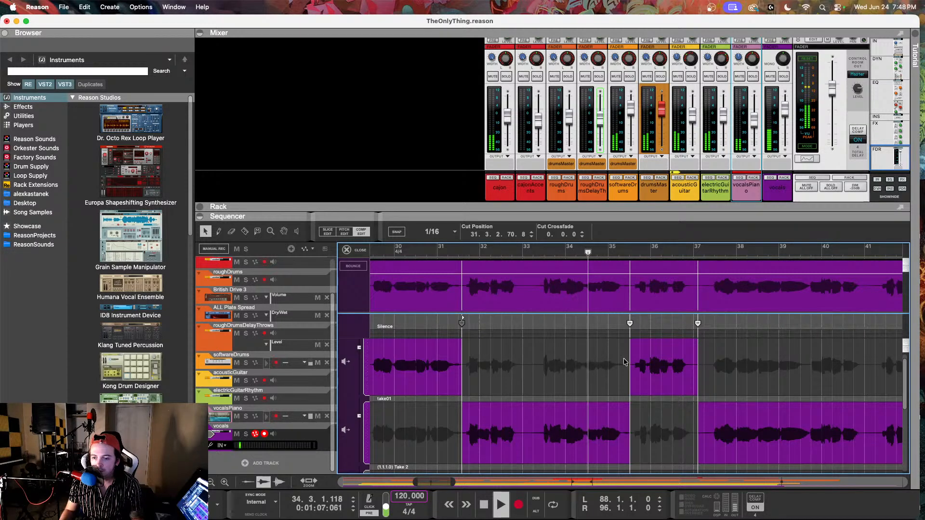
Move the take02-to-take01 cut near bar 35 to 35.2.2.98 and play the transition from about bar 34
drag(630, 323, 624, 326)
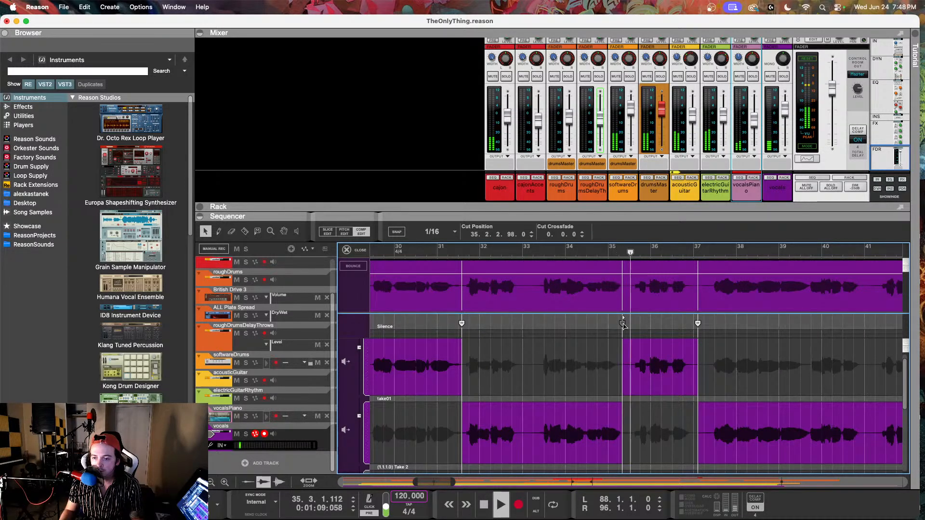
key(space)
click(632, 328)
click(597, 249)
key(space)
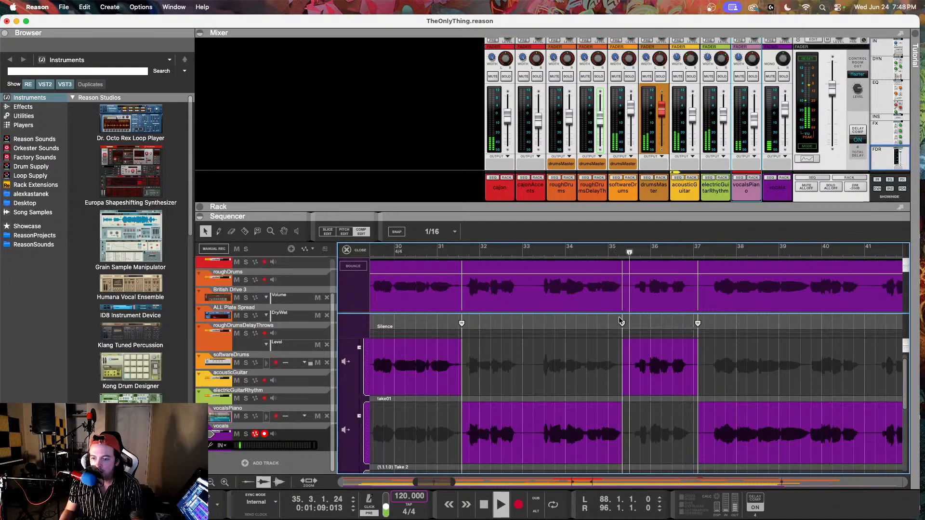
key(space)
Move the take02-to-take01 cut to 35.3.1.157 and replay the transition from about bars 35 and 34
drag(622, 322, 633, 327)
click(618, 252)
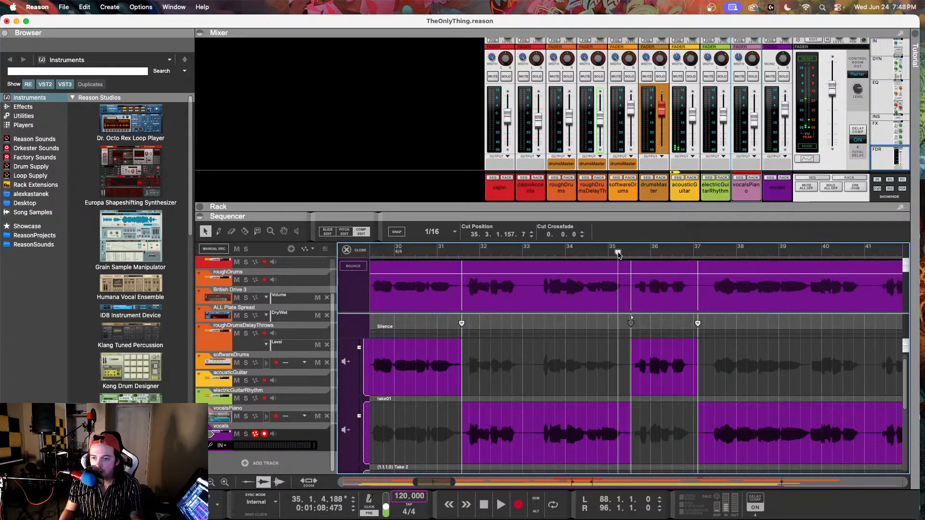
key(space)
key(space)
click(594, 253)
key(space)
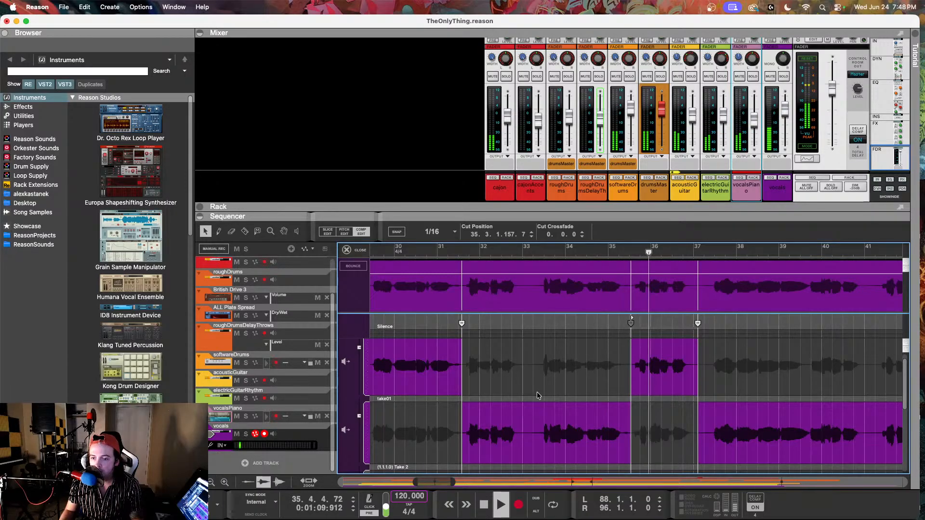
Move the take02-to-take01 cut back to 33.2.2.156 and play the take01 phrase from about bar 33
scroll(565, 356, right, 2)
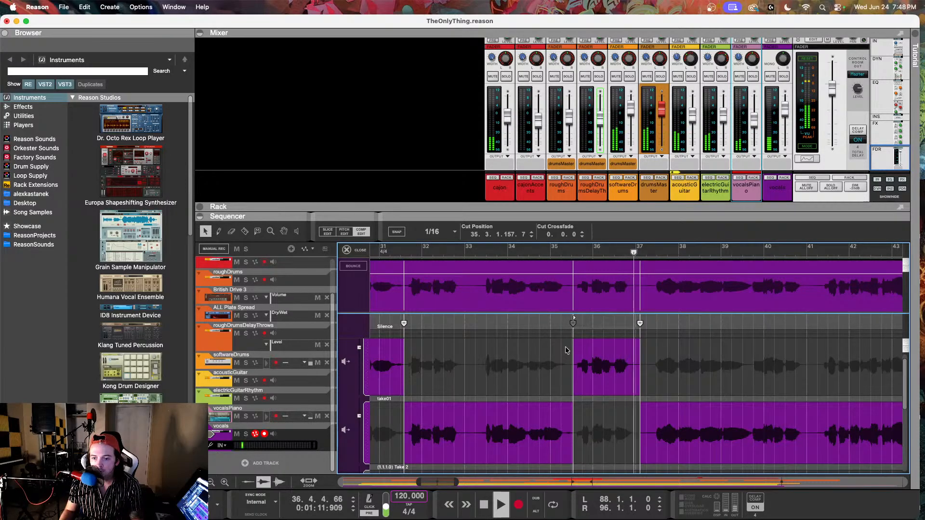
drag(573, 327, 480, 324)
click(479, 251)
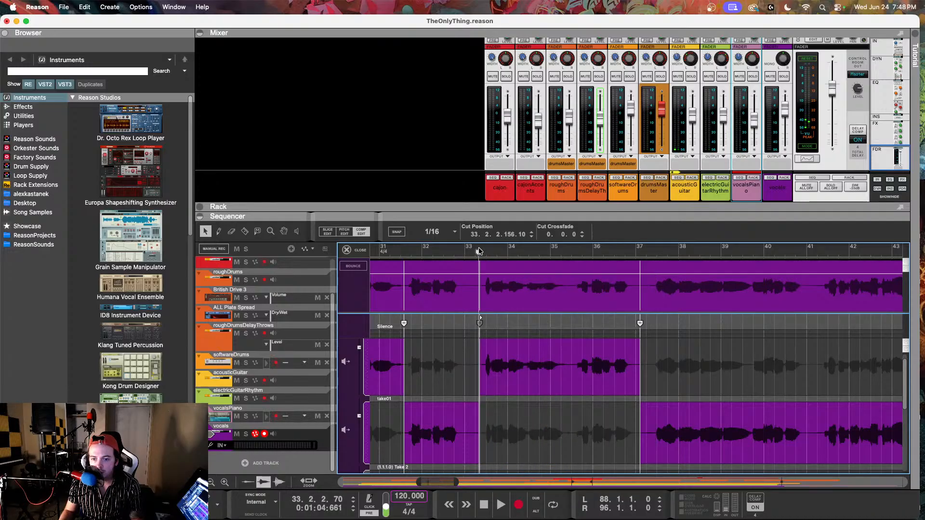
key(space)
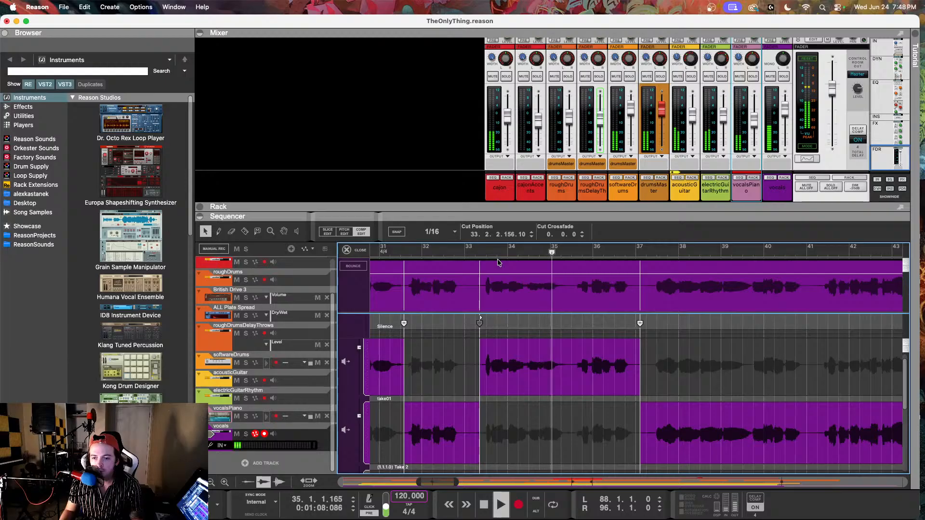
key(space)
Set the take02-to-take01 cut to 35.3.1.114 and play the comp from about bar 33
drag(480, 328, 576, 329)
drag(569, 254, 477, 258)
key(space)
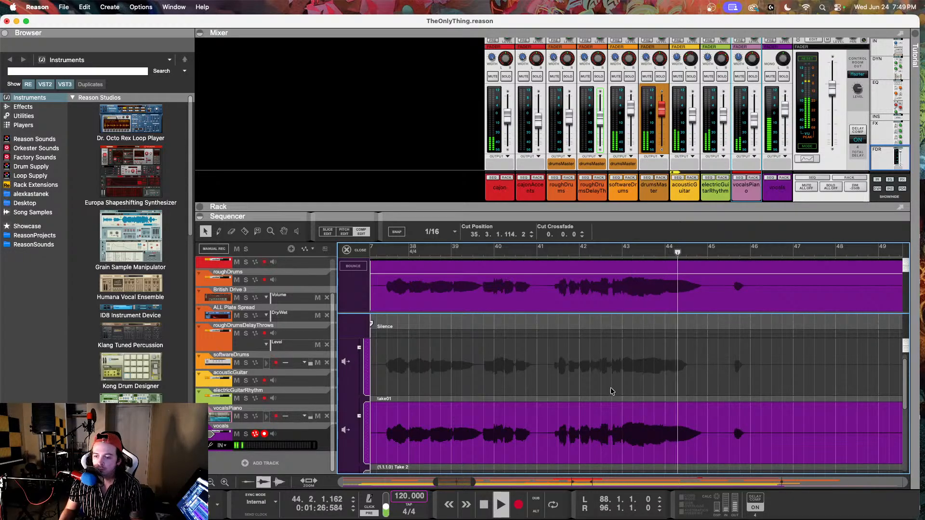
Cut take01 into the second verse from 58.2.2.66 to 62.2.3.121, with take02 on both sides
scroll(611, 388, down, 6)
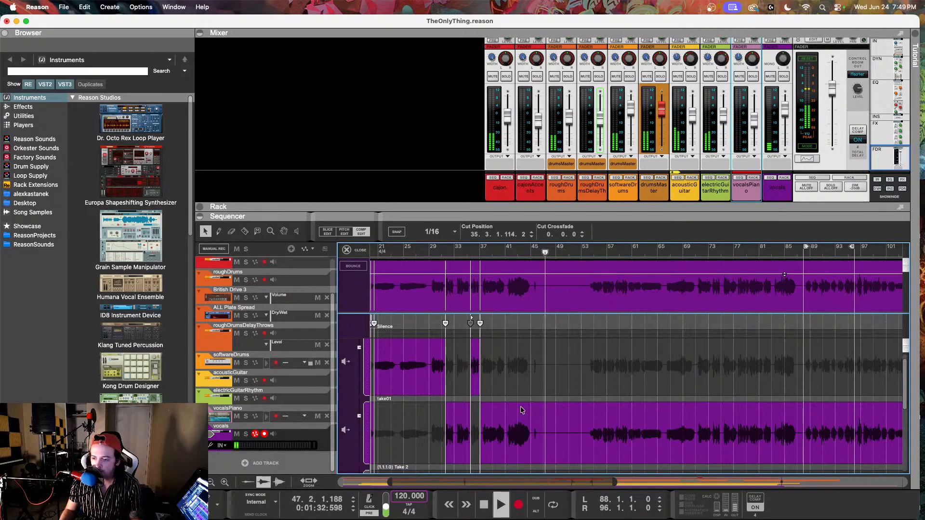
scroll(530, 404, right, 5)
scroll(579, 402, right, 2)
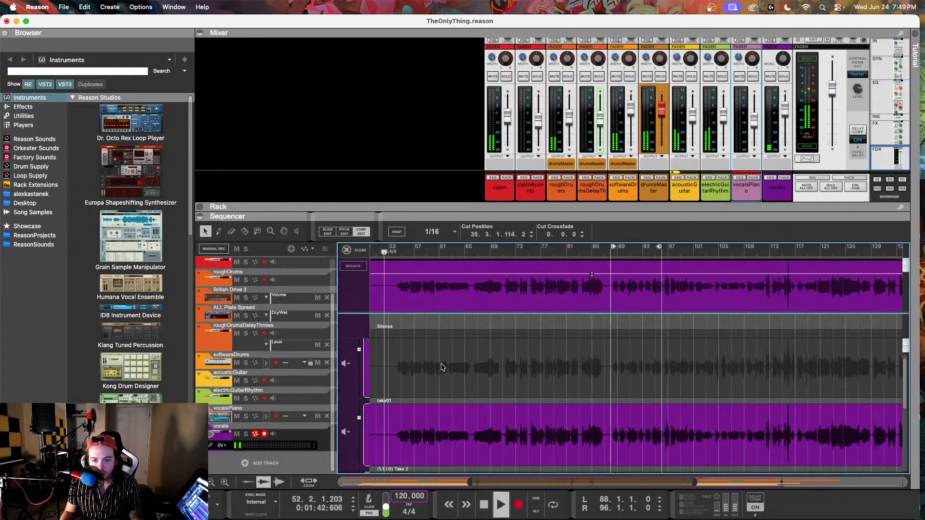
scroll(442, 368, up, 3)
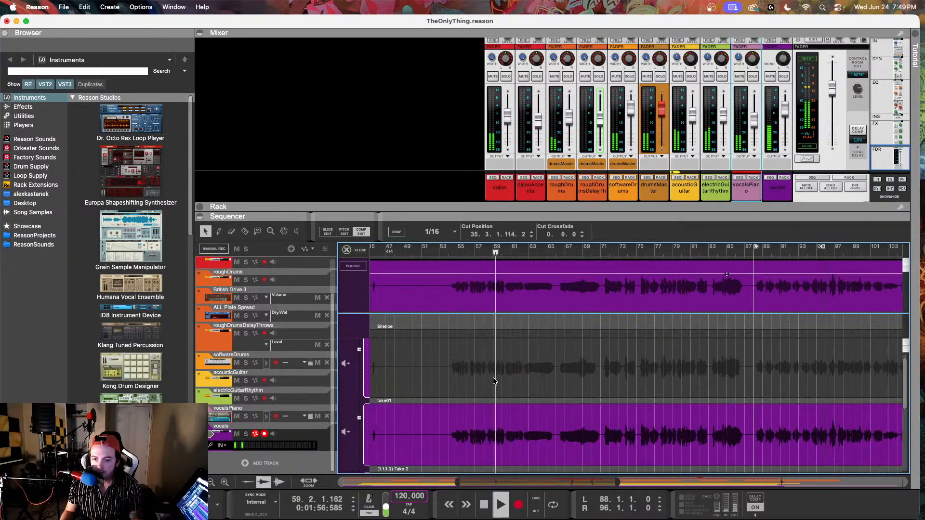
scroll(487, 378, up, 5)
scroll(495, 376, up, 2)
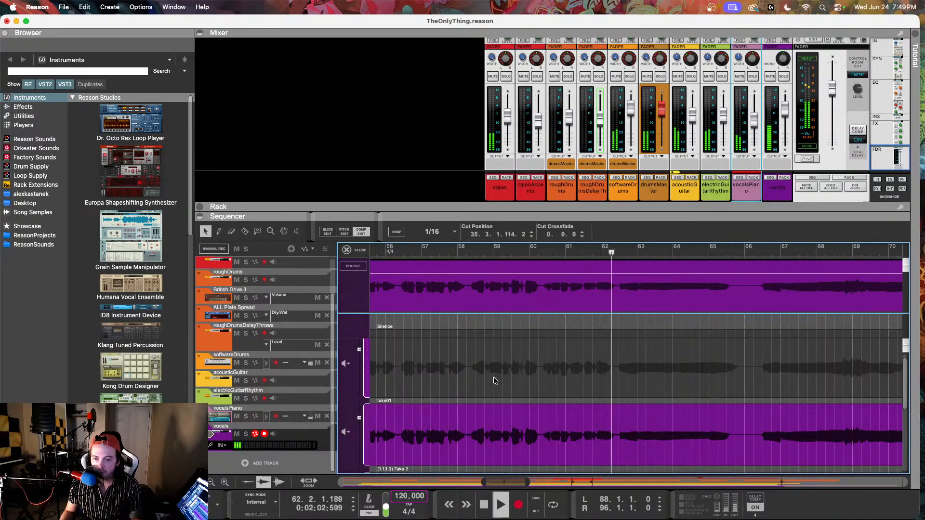
click(469, 370)
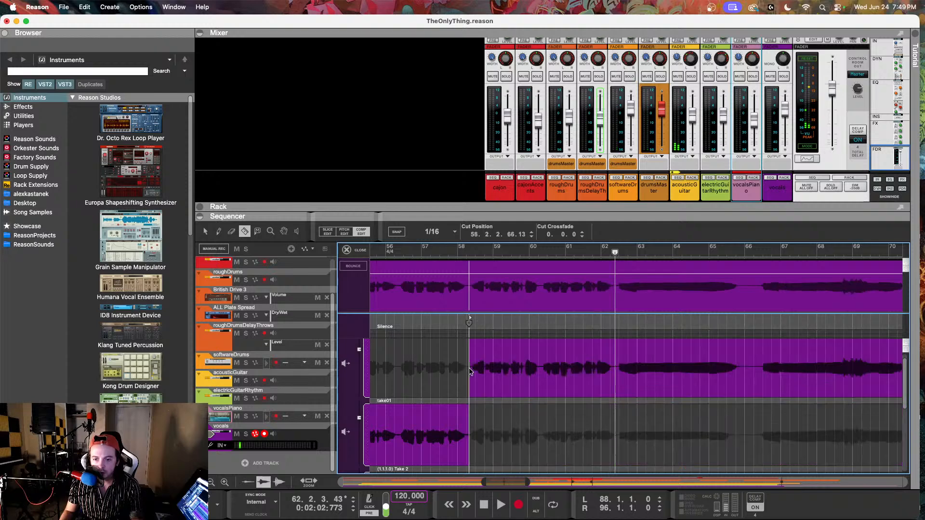
click(618, 433)
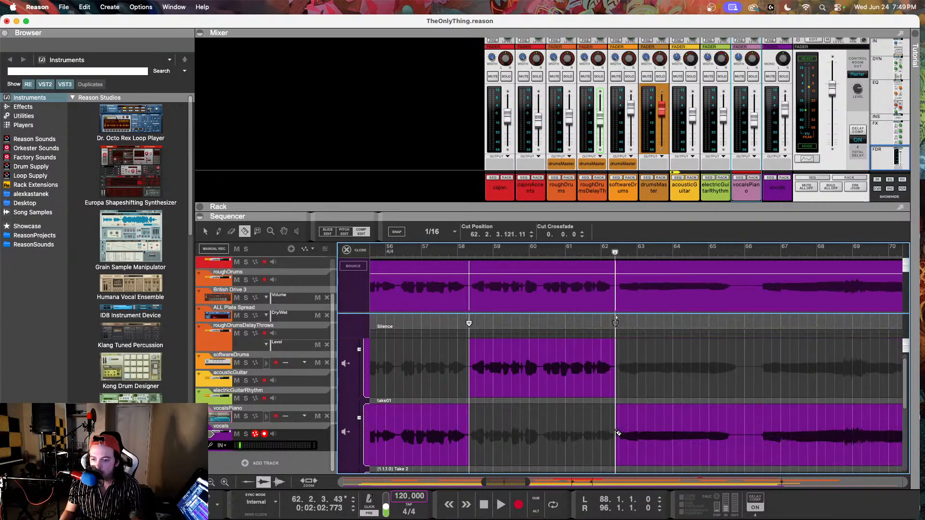
Play the take01 section from about bar 58, and replay the comp from about bar 54
click(457, 254)
key(space)
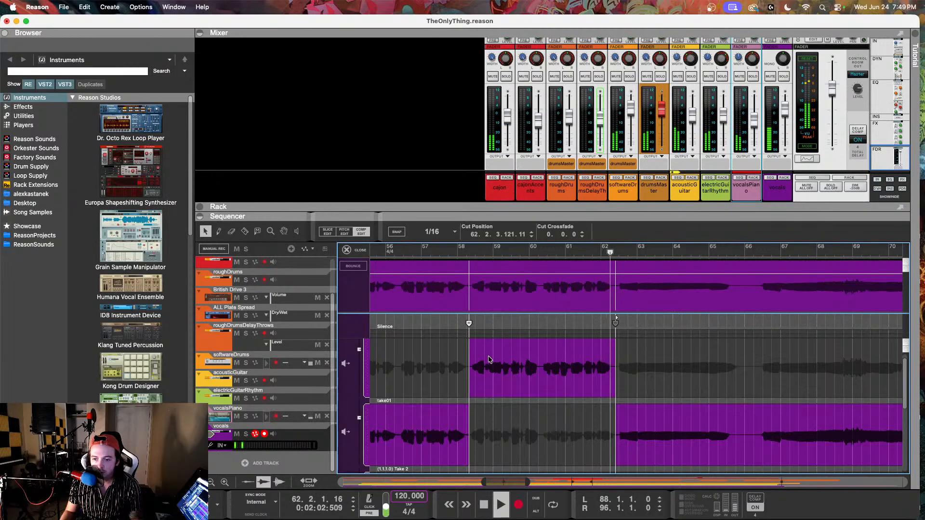
key(space)
scroll(486, 348, left, 5)
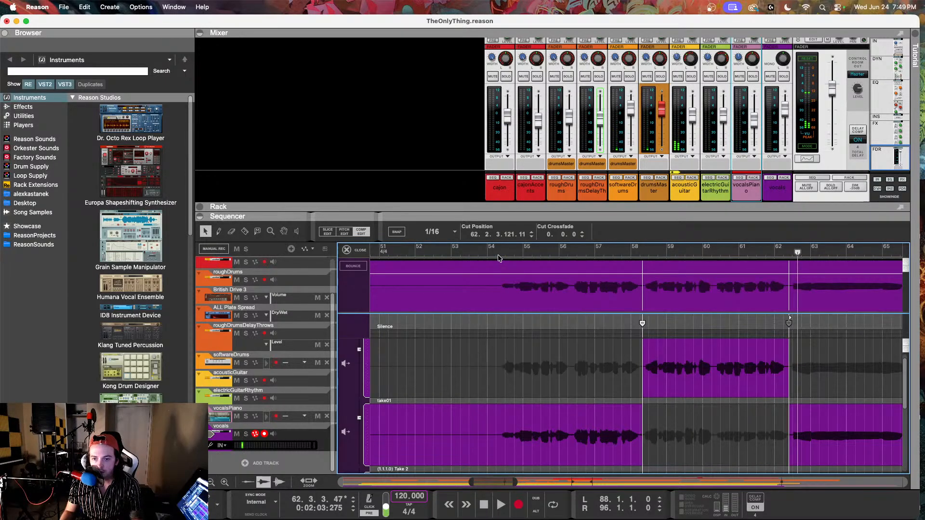
key(space)
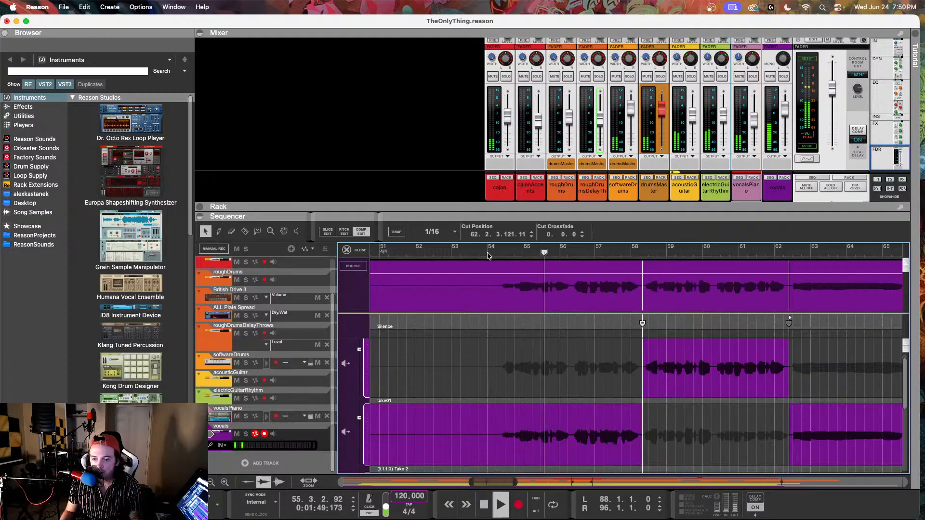
Apply a 2.0.0 crossfade to the cuts at bars 58 and 62, and move the bar 58 cut to 58.2.2.15
scroll(470, 347, right, 3)
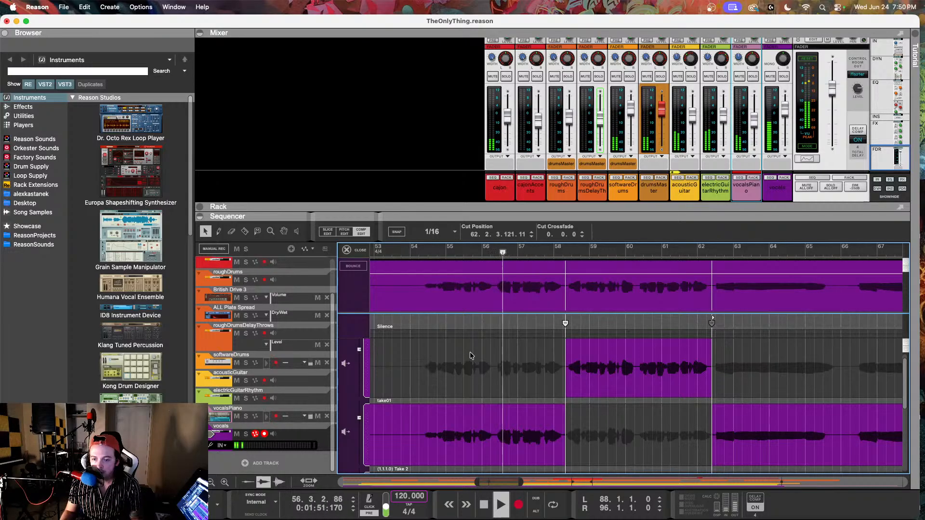
click(565, 323)
click(583, 233)
click(582, 233)
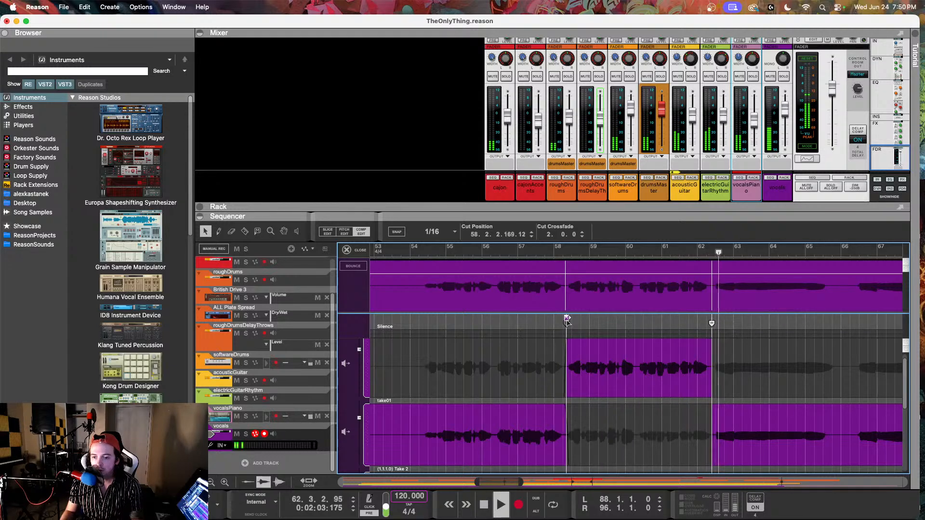
drag(566, 321, 565, 321)
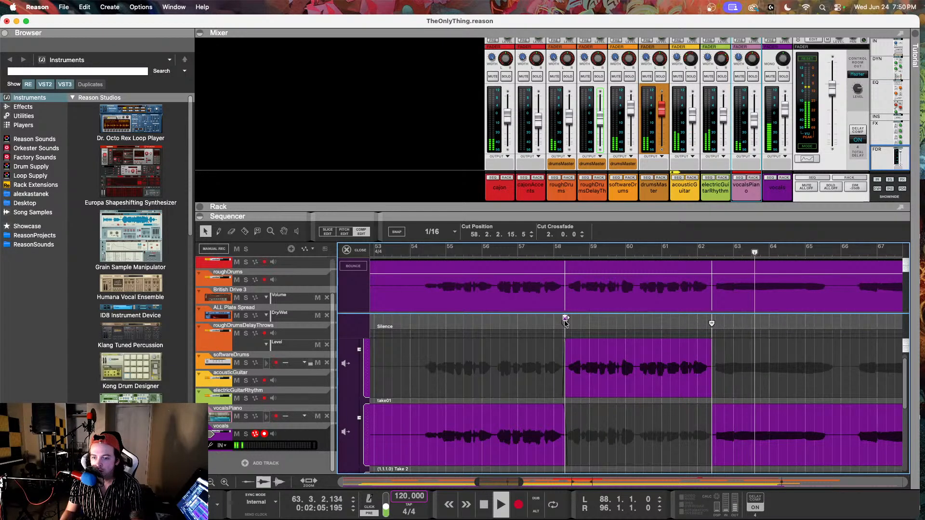
scroll(520, 337, right, 5)
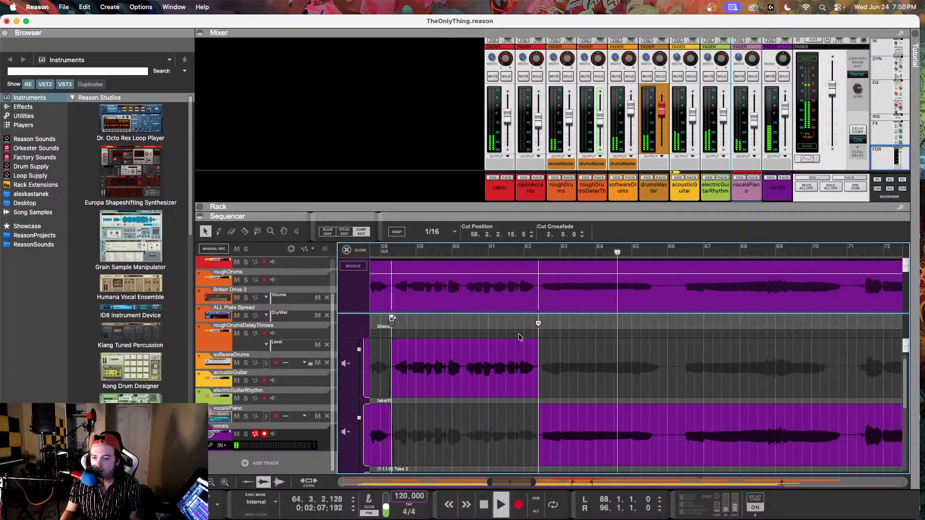
click(538, 322)
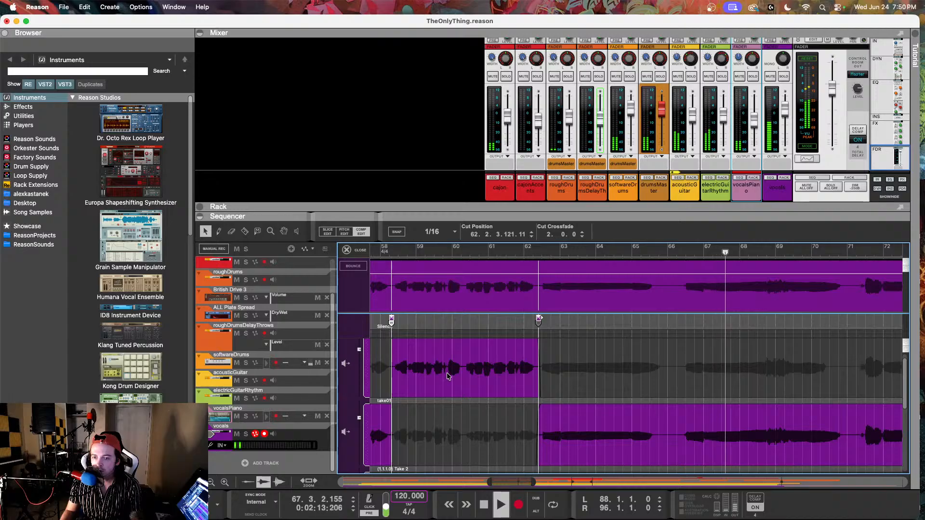
Assign the comp segment after the bar 62 cut to take01 and play it from about bar 62
scroll(450, 375, right, 4)
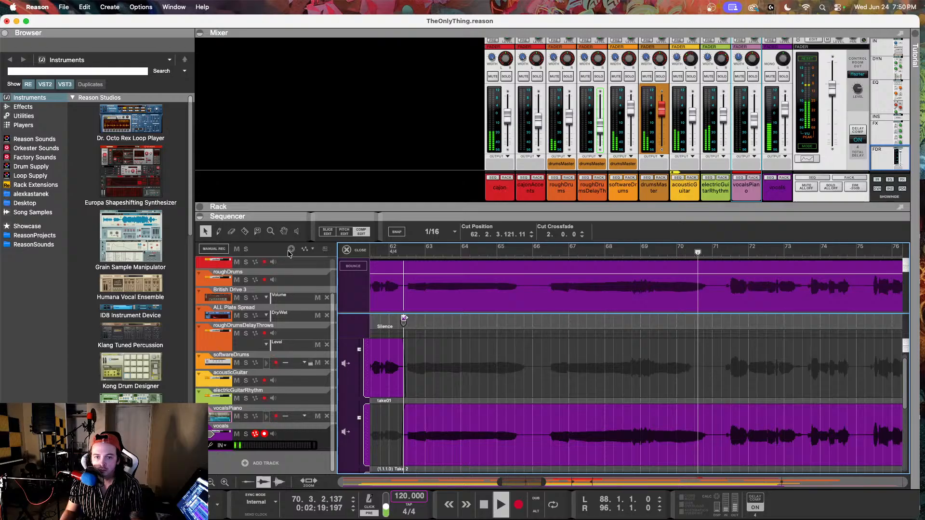
click(578, 378)
click(398, 249)
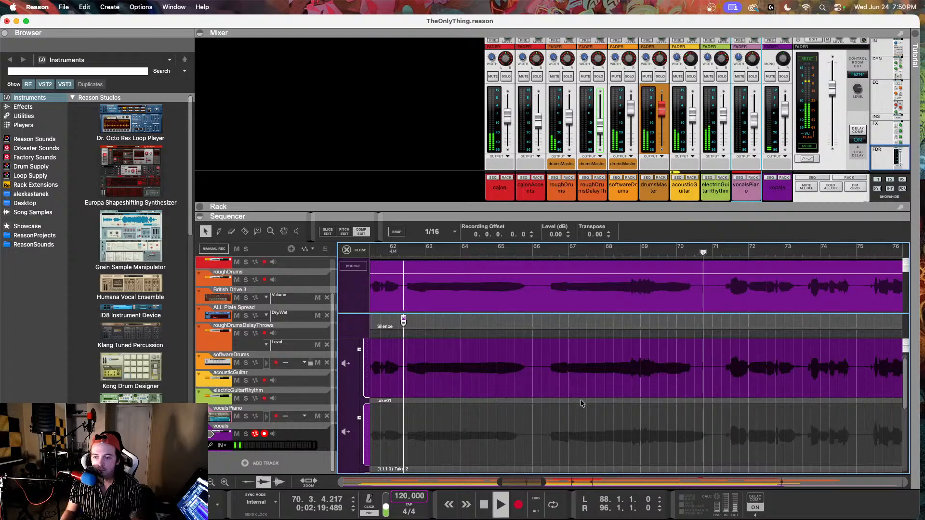
key(space)
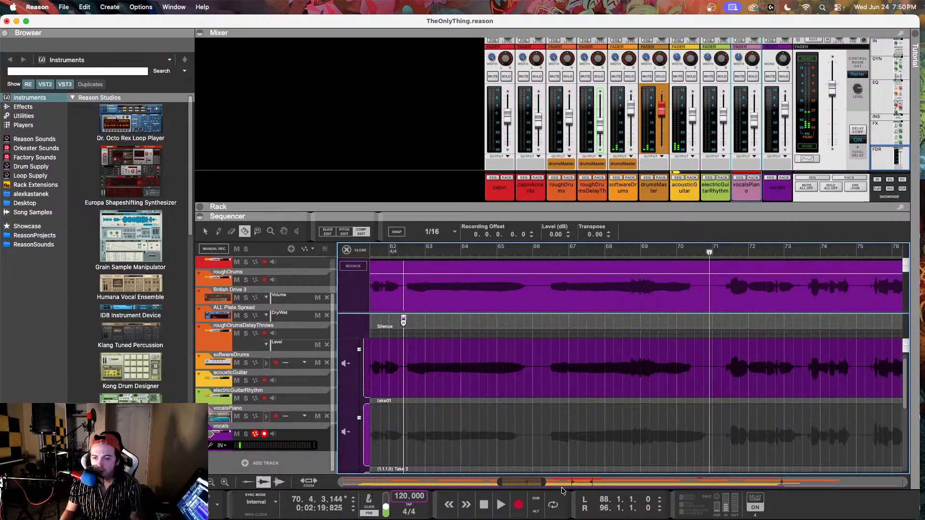
Cut take02 into the comp at 66.2.1.175 and play that phrase from about bar 66
click(546, 435)
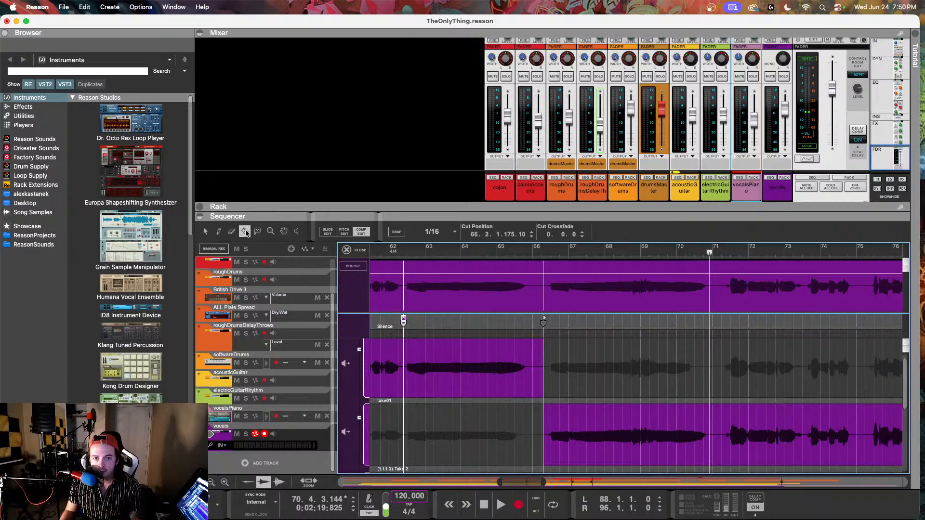
click(646, 255)
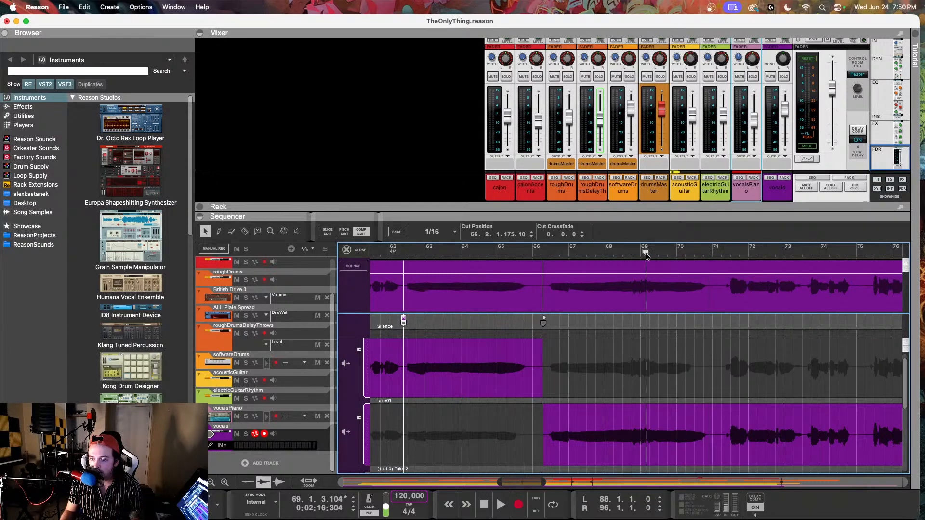
click(550, 248)
key(space)
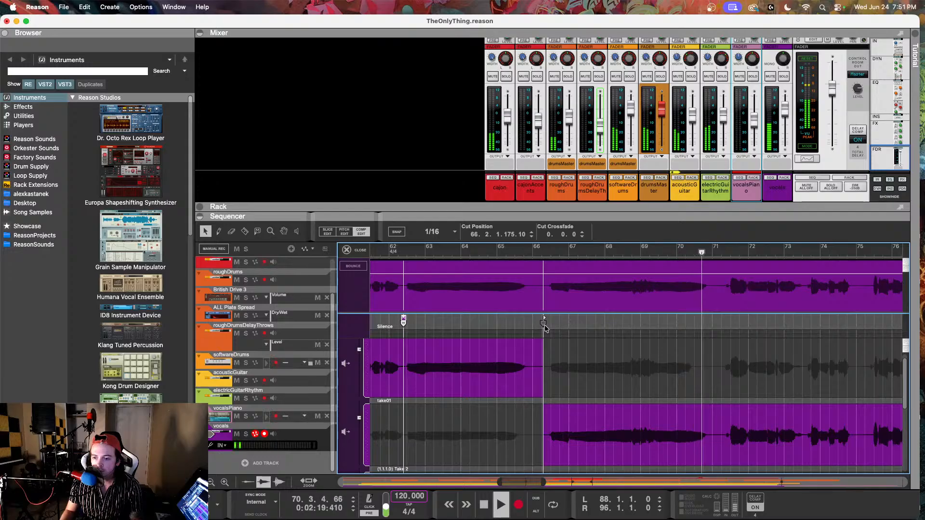
key(space)
Try moving the bar 66 cut to 70.1.1.40, play from about bar 69, and undo the move
drag(544, 325, 678, 334)
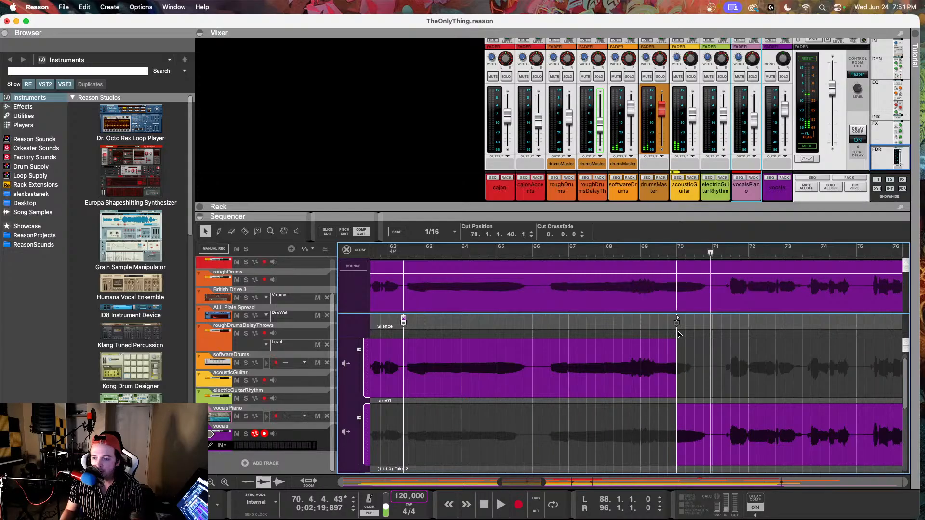
click(648, 250)
key(space)
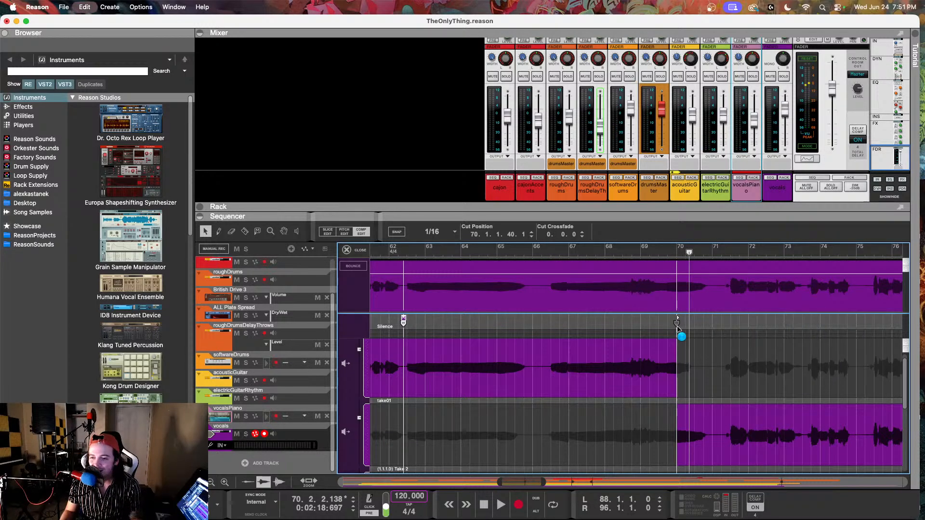
key(super+z)
Assign the comp segment after the bar 66 cut to take01 and return to the Selection tool
click(596, 361)
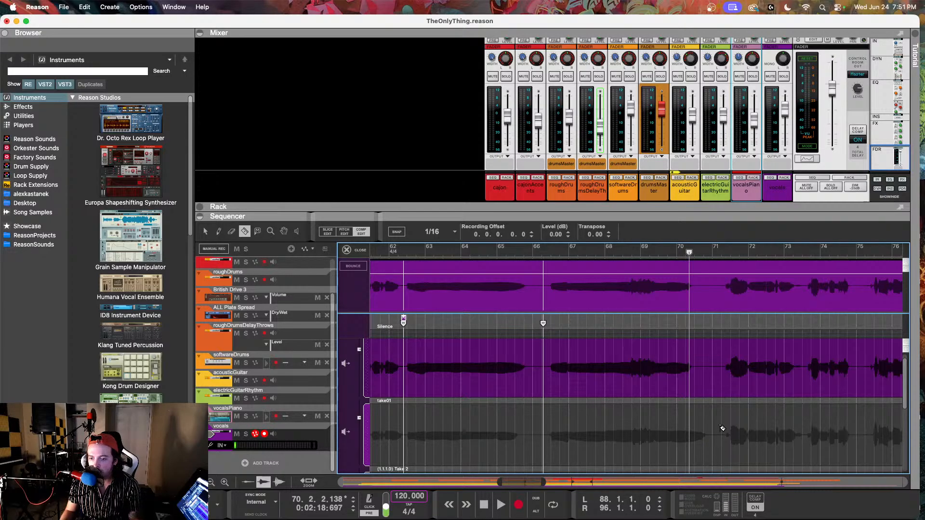
click(206, 232)
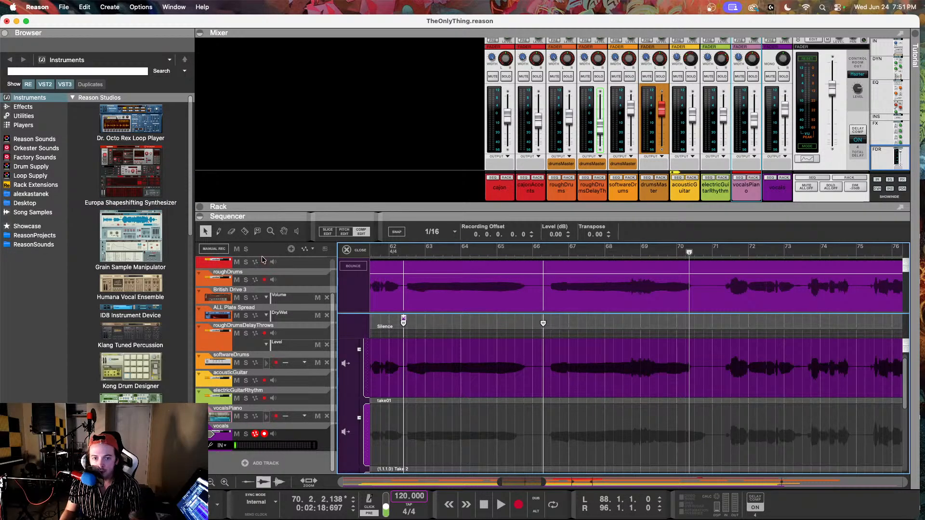
Cut take01 into the comp at 71.1.2.28 and play it from about bar 70 through bar 86
click(716, 435)
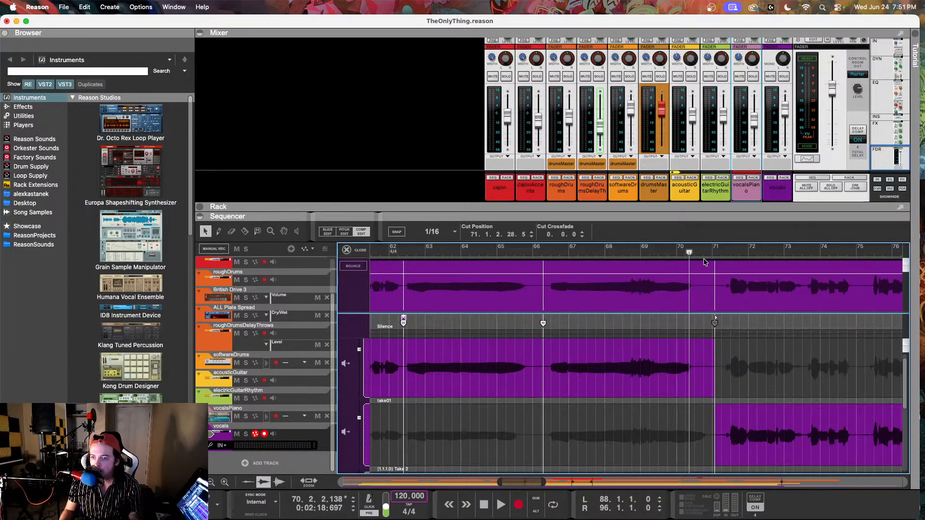
scroll(532, 279, right, 5)
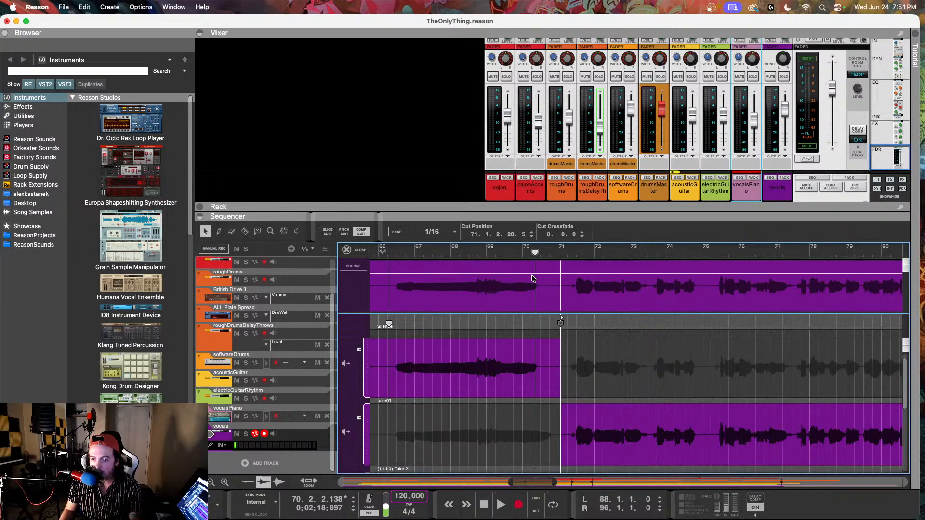
scroll(396, 358, up, 1)
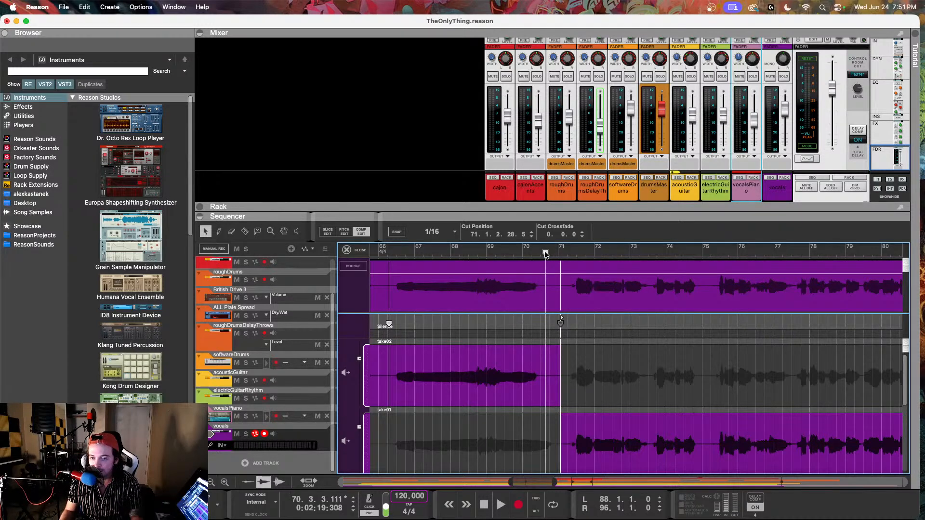
key(space)
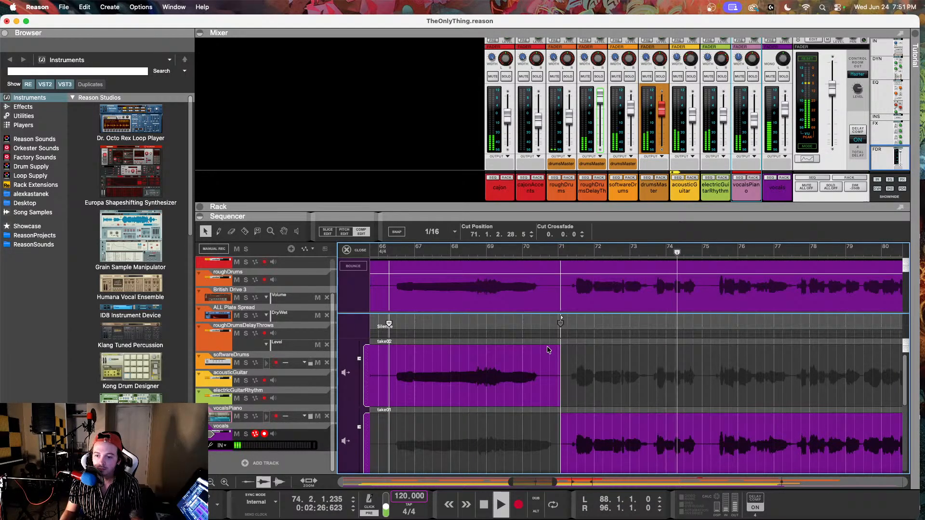
scroll(635, 402, down, 3)
scroll(637, 403, up, 3)
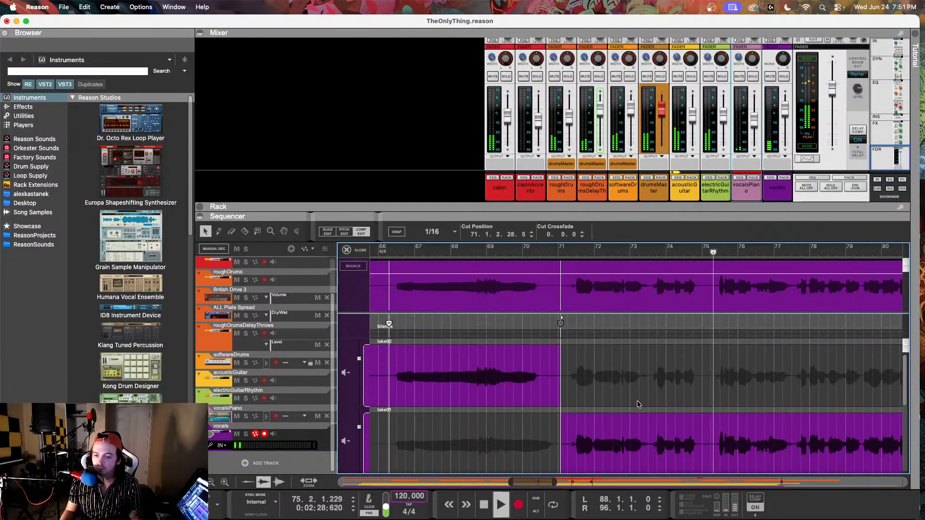
scroll(612, 389, right, 5)
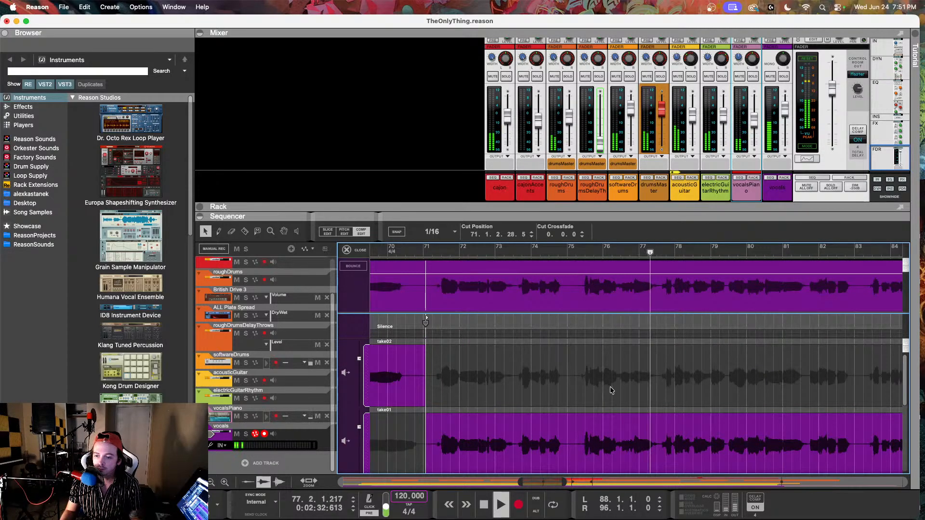
scroll(610, 389, right, 3)
scroll(610, 389, left, 2)
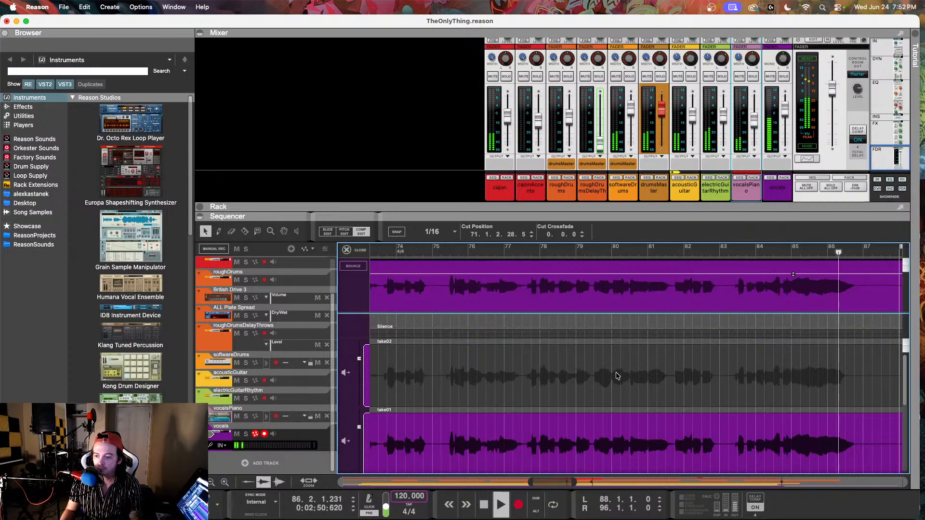
key(space)
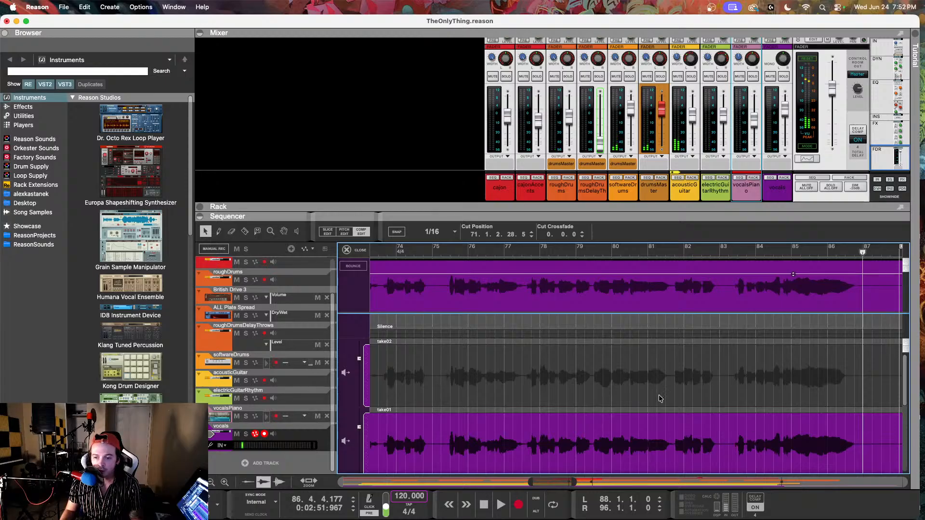
Assign the comp segment after the bar 71 cut to take02 and play it from just after that cut
scroll(597, 391, left, 5)
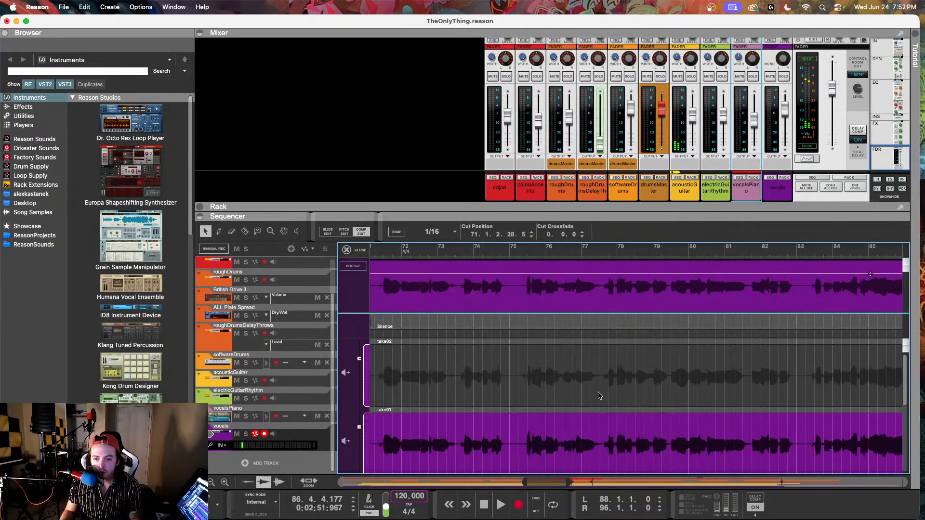
click(482, 385)
click(455, 253)
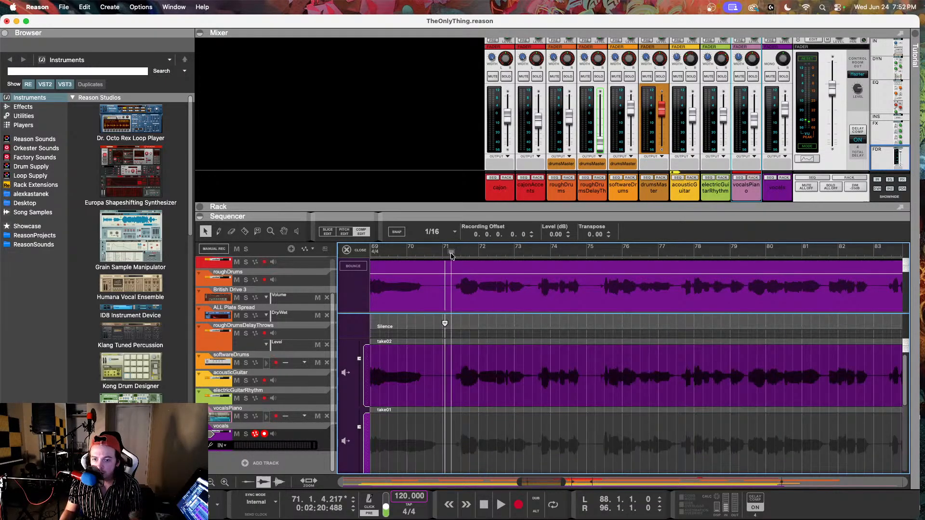
key(space)
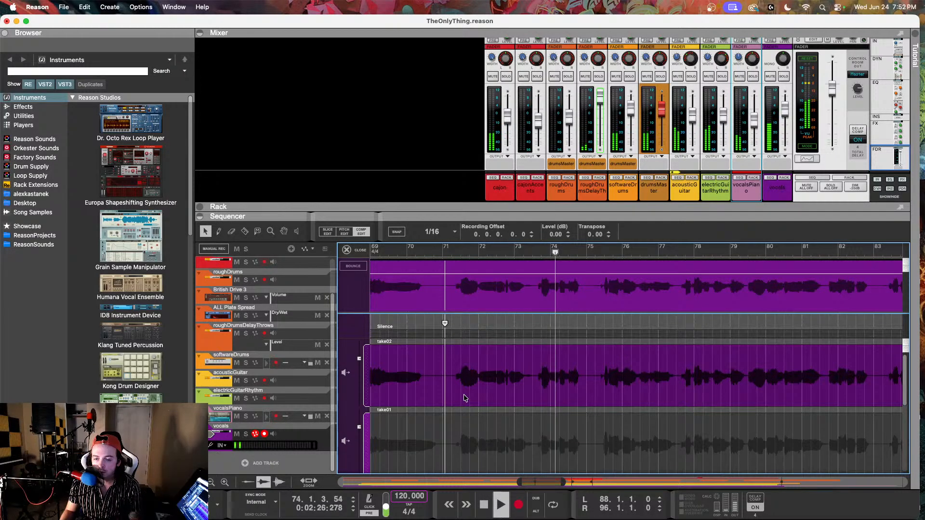
key(space)
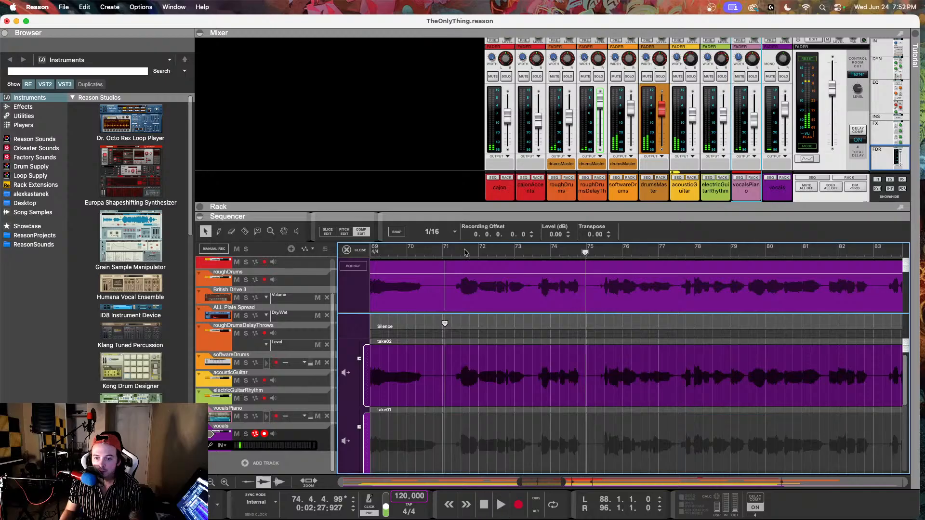
Try take01 in the segment after the bar 71 cut, play from about bar 73, and switch the segment back to take02
click(545, 449)
click(538, 255)
key(space)
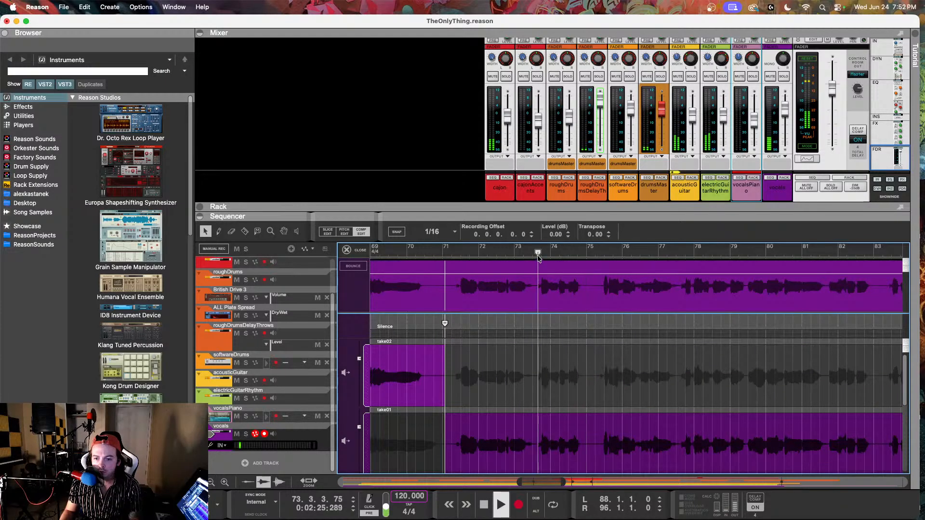
click(555, 381)
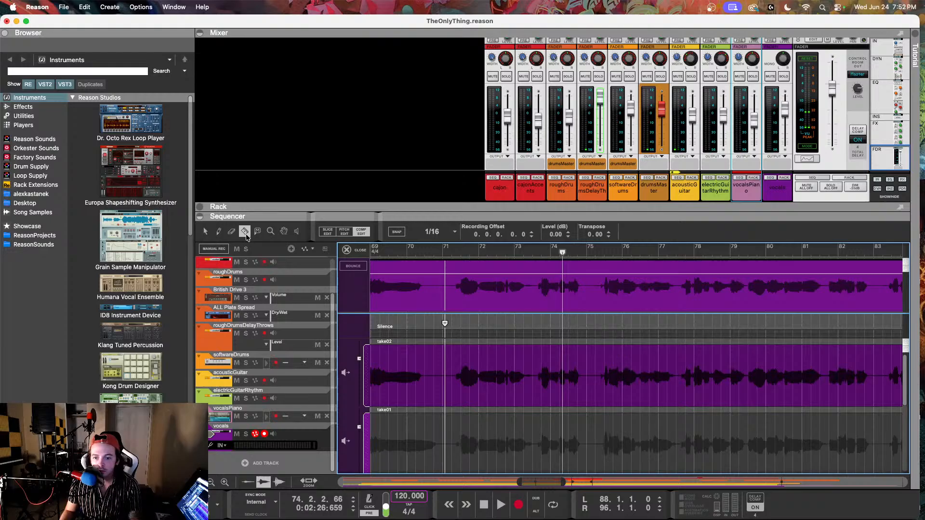
Cut take01 into the comp at 73.3.2.211, return to take02 at 73.4.4.213, and go back to the Selection tool
scroll(558, 441, up, 2)
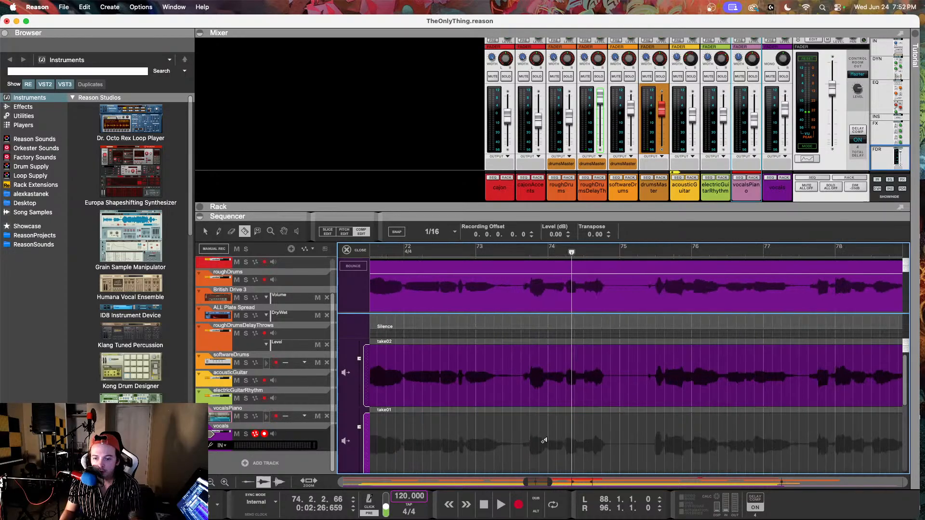
click(522, 445)
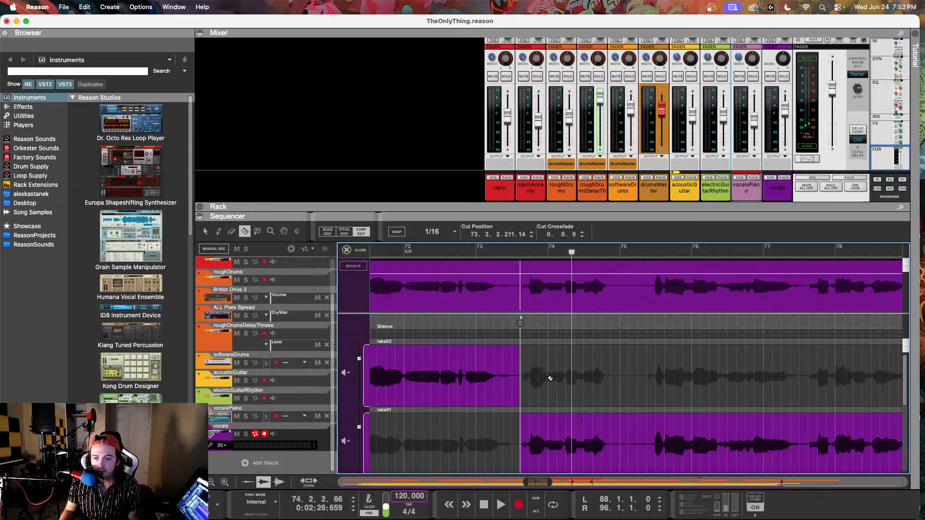
click(550, 377)
click(206, 232)
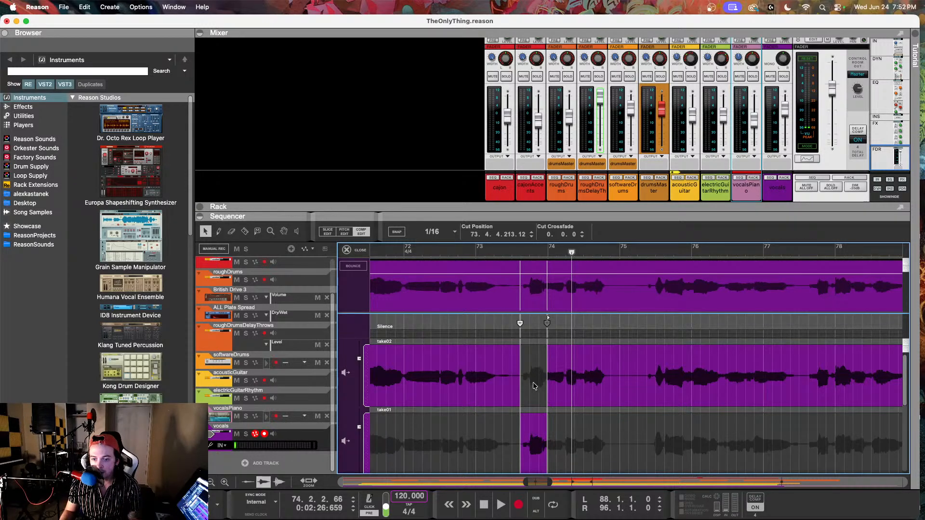
Play the short take01 insert from about 73.3 and move its end cut to 73.4.4.110 with a 2.0.0 crossfade
click(514, 251)
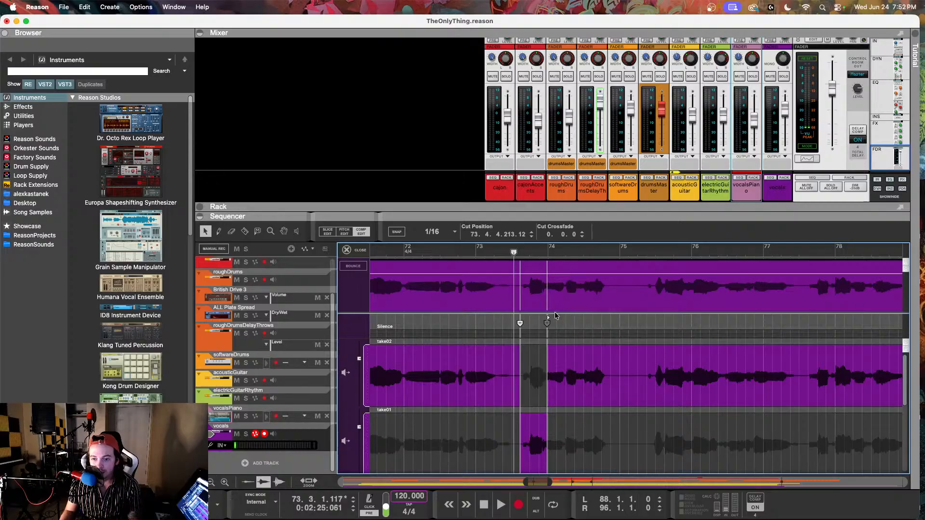
key(space)
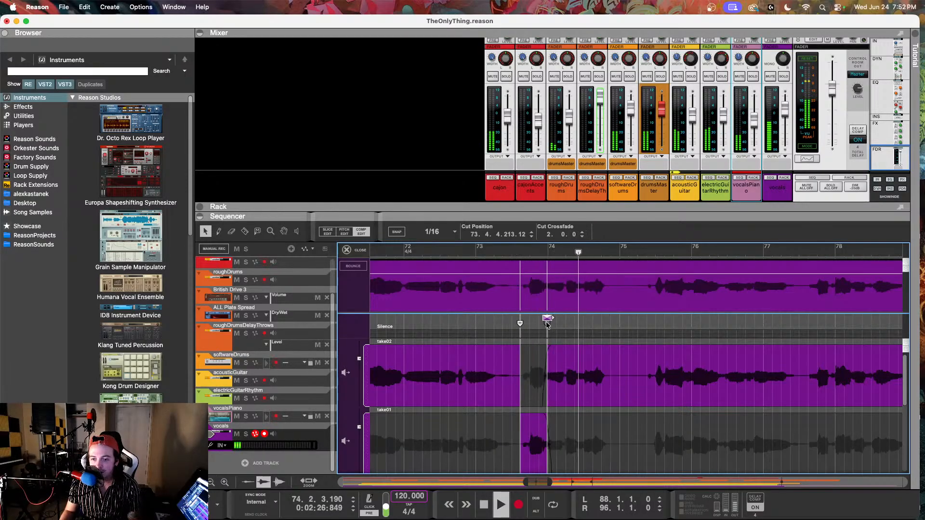
drag(547, 324, 545, 323)
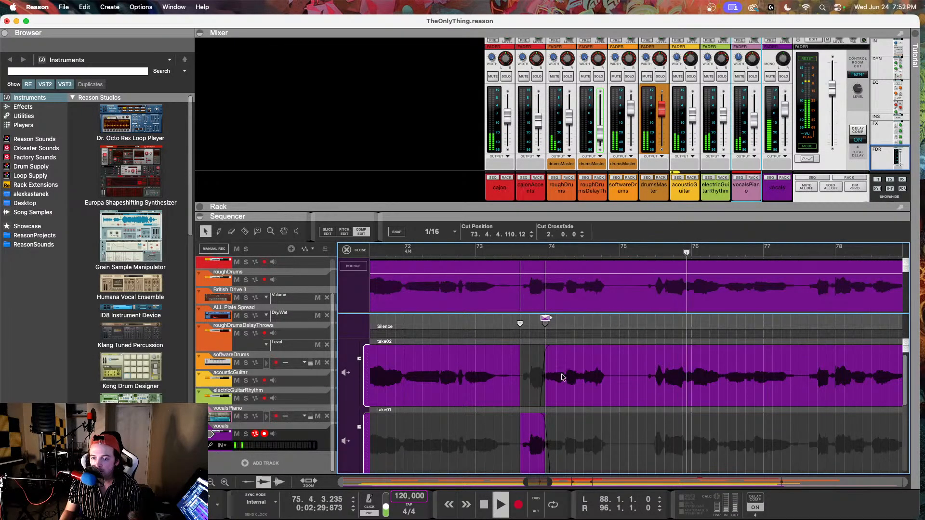
Move the take01 insert's start cut to 73.3.2.38 with a 1.0.0 crossfade and stop playback
scroll(564, 321, down, 3)
click(536, 324)
key(space)
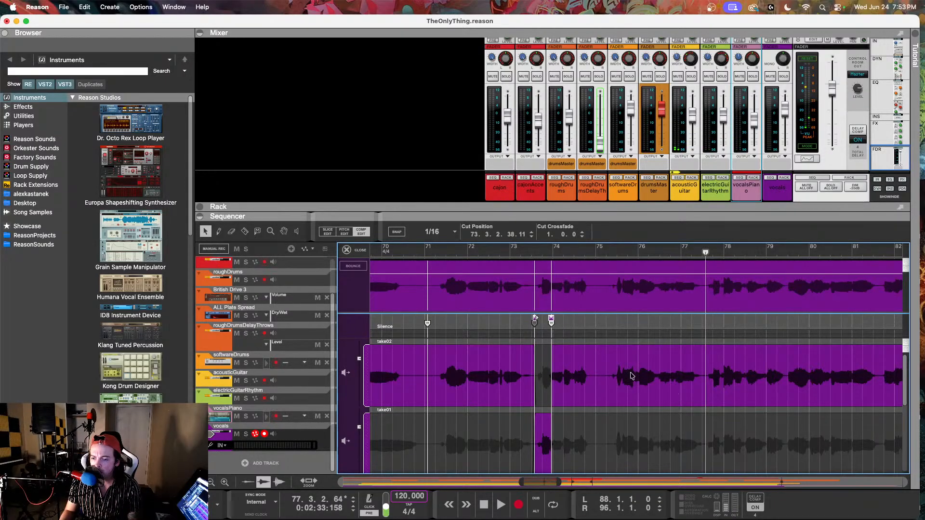
Try cutting take01 into the comp at 75.2.1.117, play it from about bar 76, and undo the cut
click(604, 457)
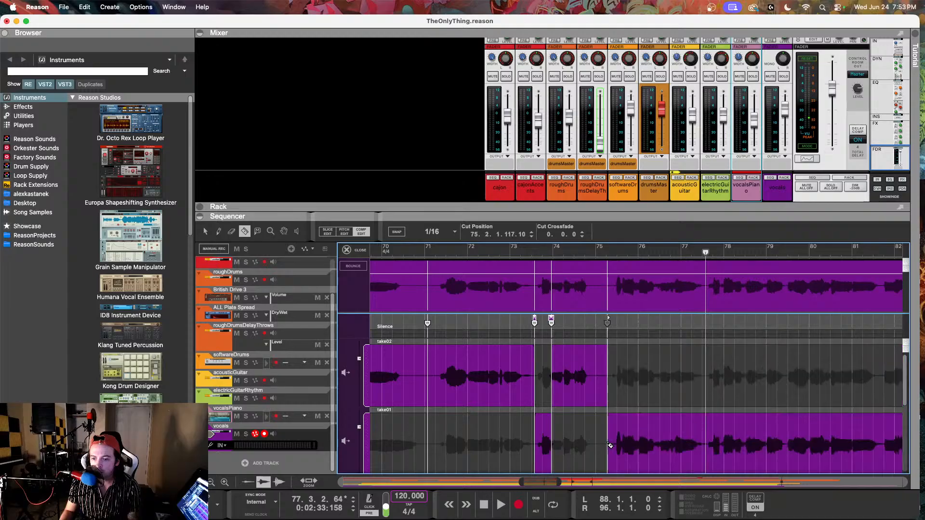
click(657, 252)
key(space)
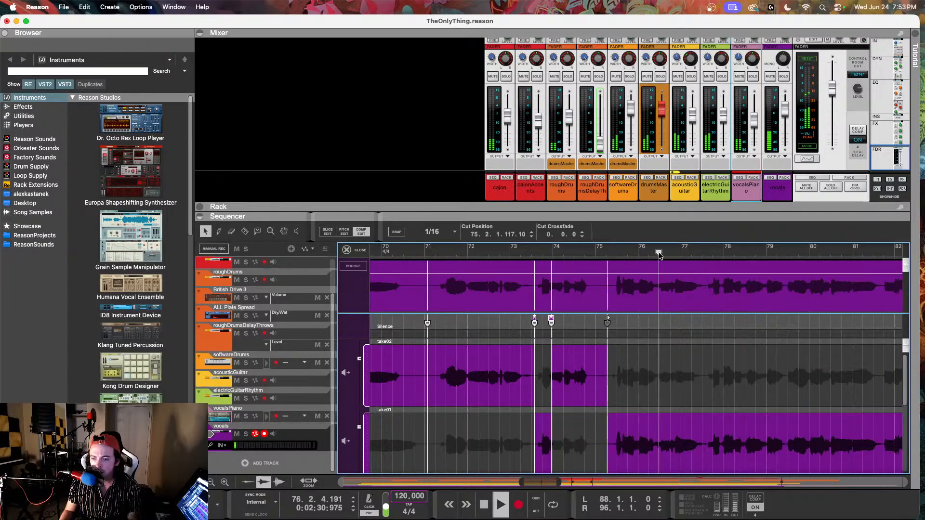
key(space)
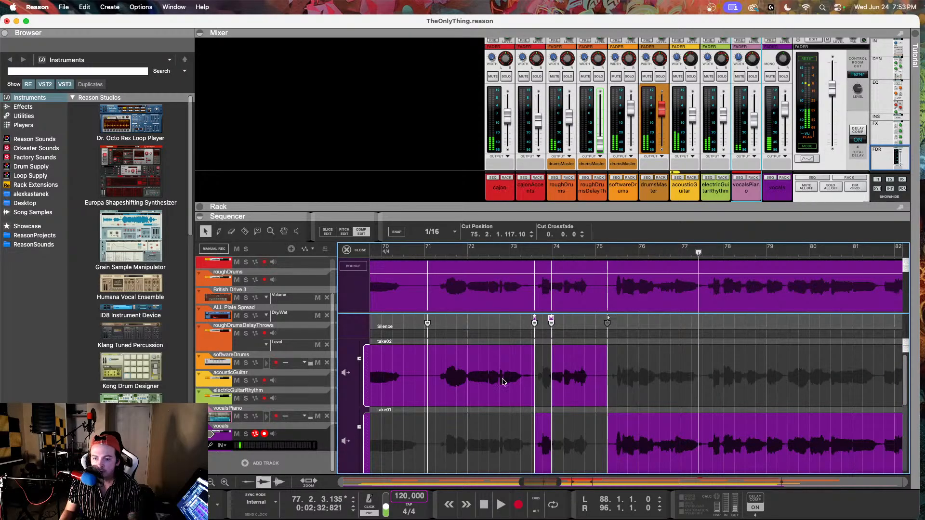
key(super+z)
Audition take02 from about bar 75, and cut take01 into the comp at 79.2.4.16, playing from just before that cut
click(602, 251)
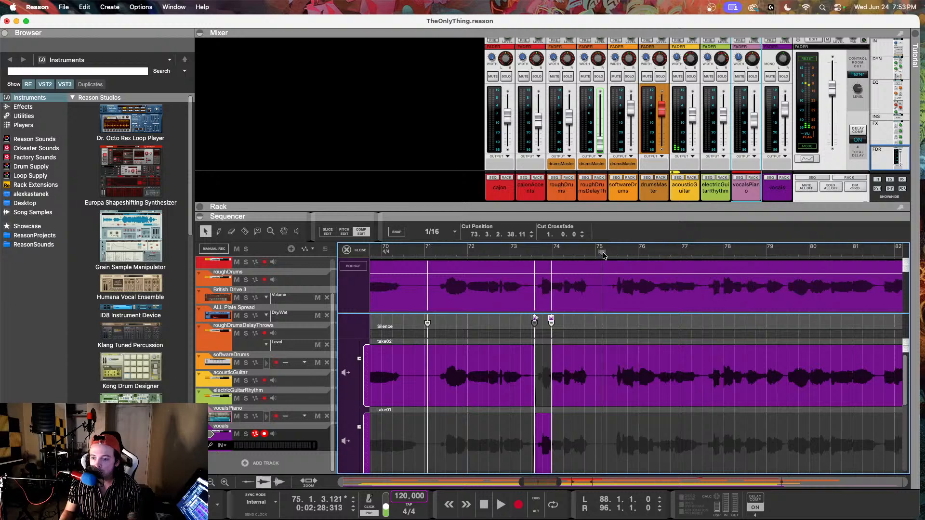
key(space)
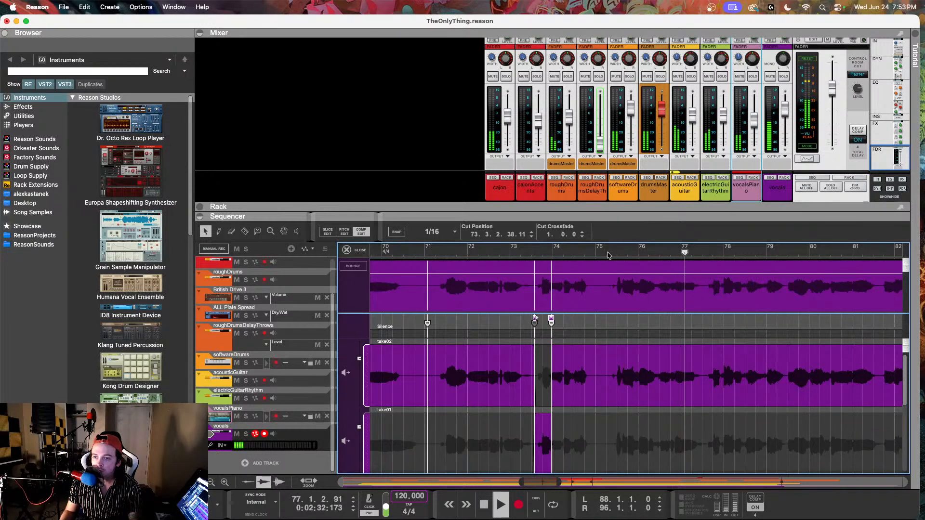
scroll(516, 356, right, 3)
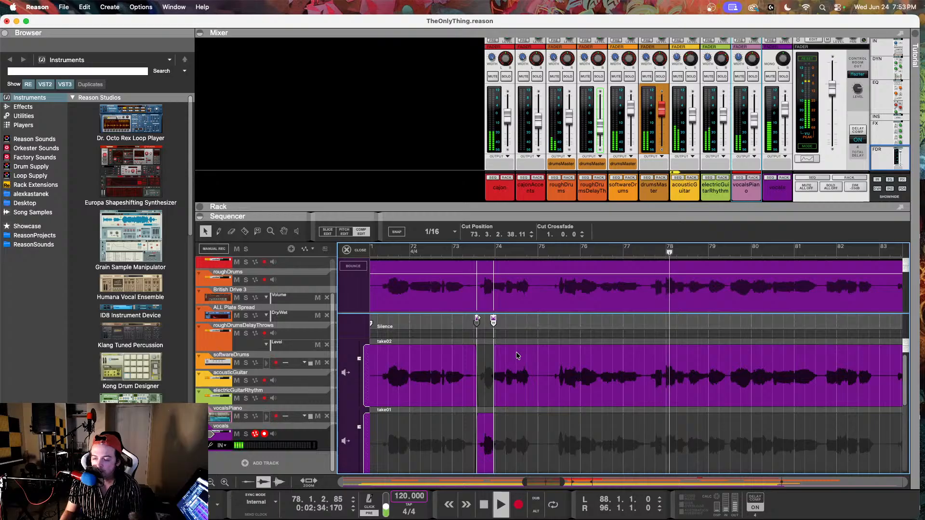
scroll(516, 355, right, 3)
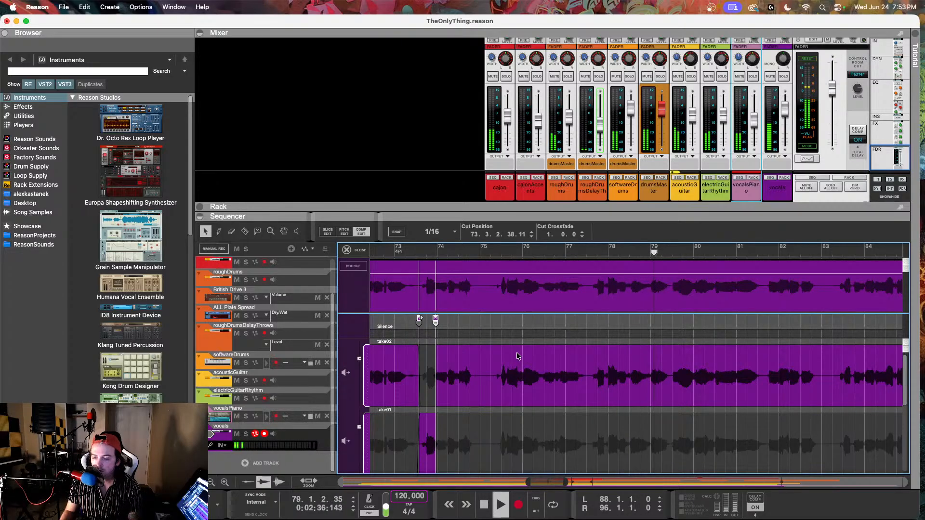
scroll(519, 356, right, 5)
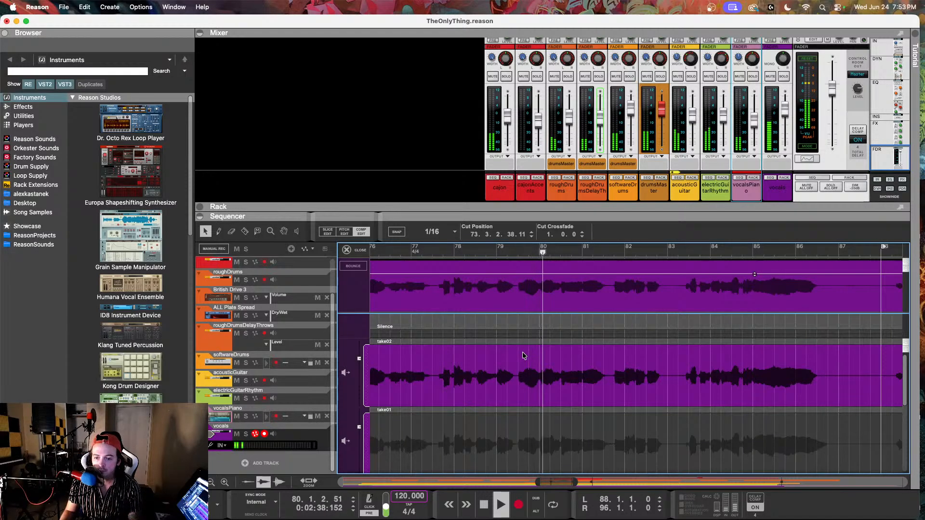
click(245, 231)
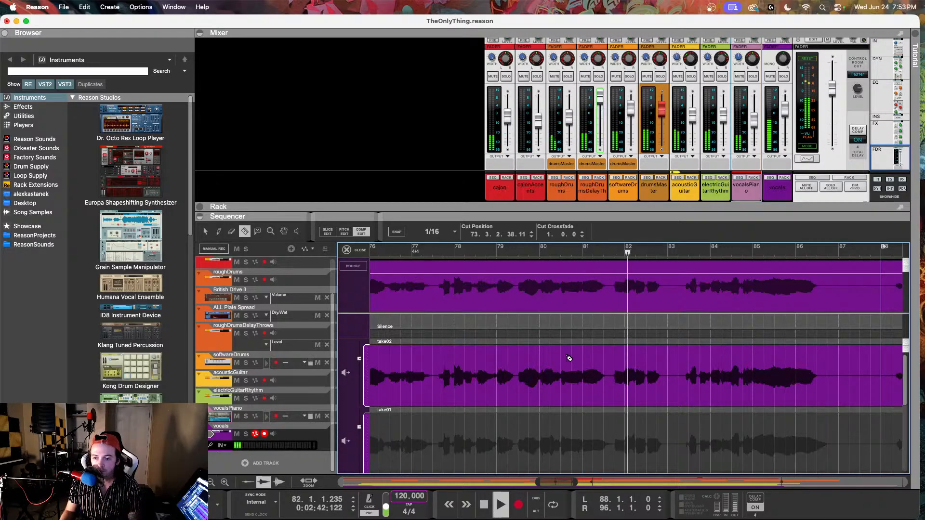
click(516, 444)
click(204, 232)
click(512, 251)
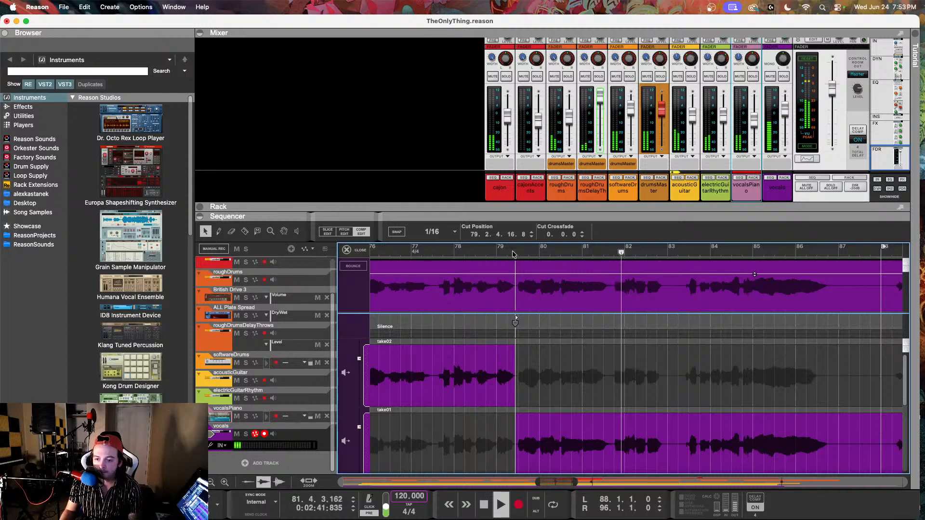
key(space)
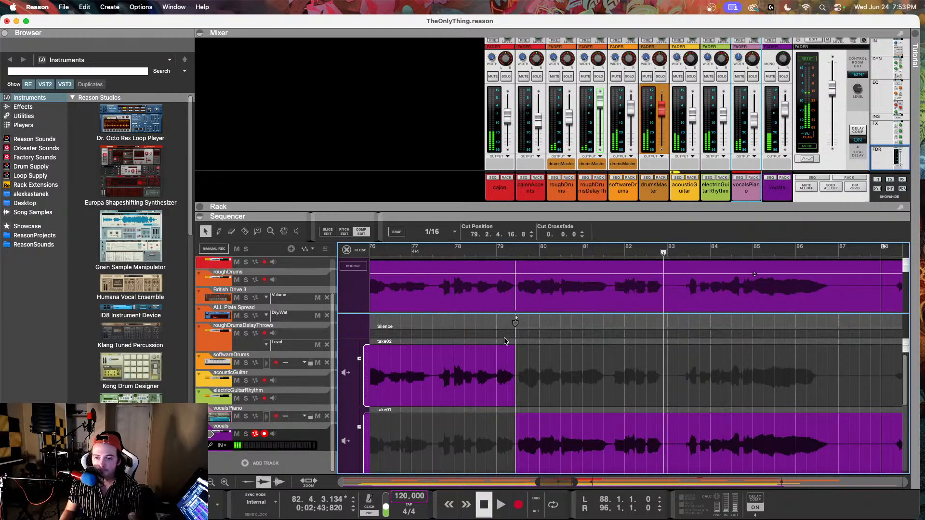
Cut take02 into the comp at about 81.3, return to take01 at 83.1.2.170, and play that phrase
click(611, 374)
click(672, 441)
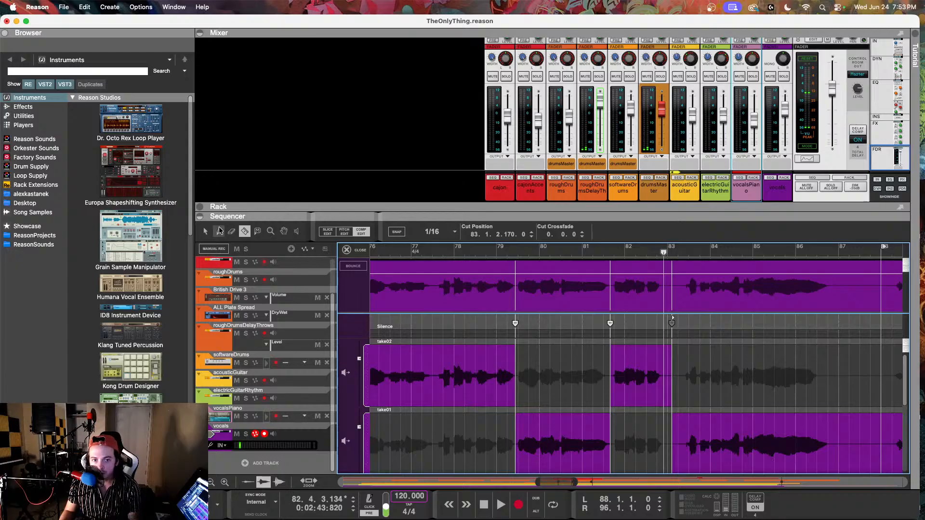
click(609, 254)
key(space)
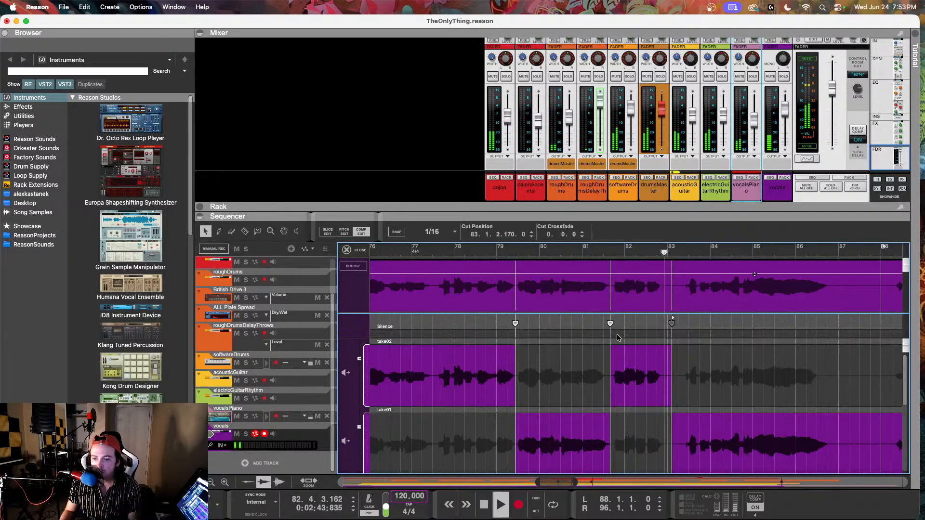
key(space)
scroll(640, 384, up, 5)
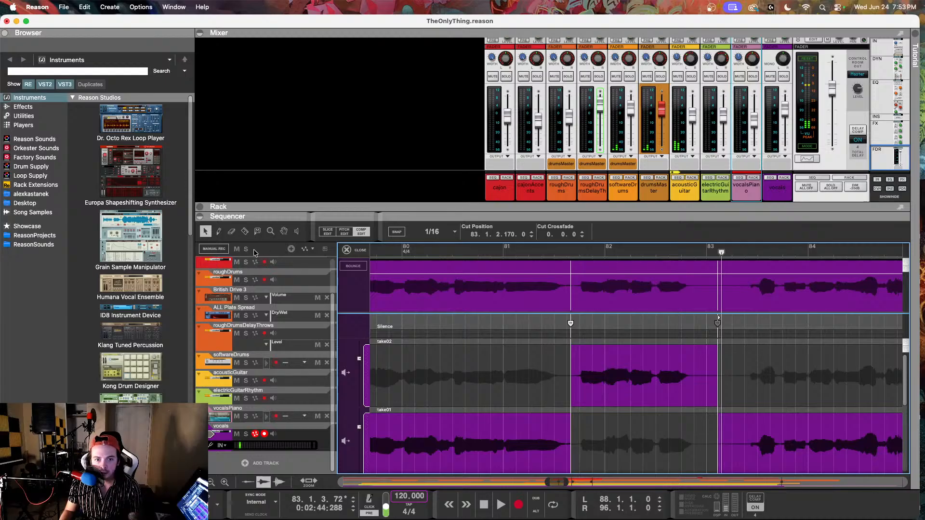
Cut take01 back into the comp at 81.4.4.206 with a 1.0.0 crossfade, playing from about 81.3
click(605, 442)
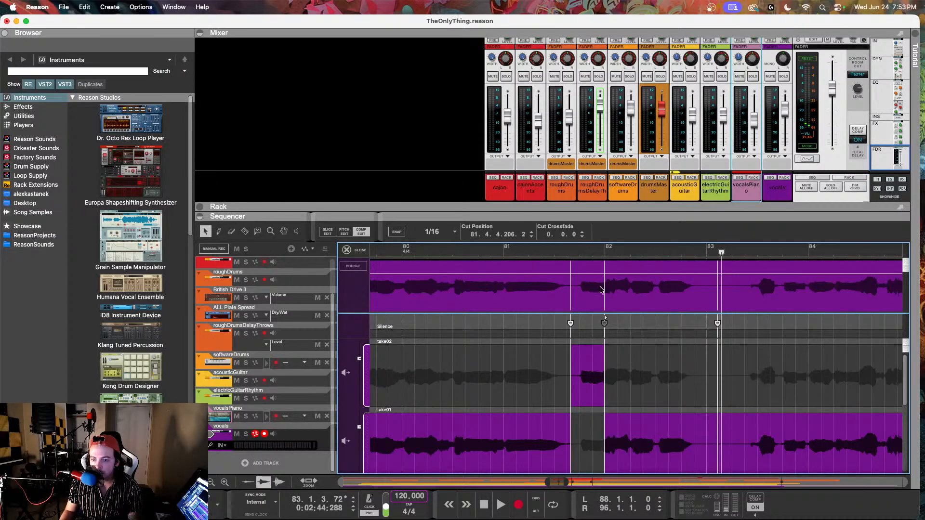
click(559, 249)
key(space)
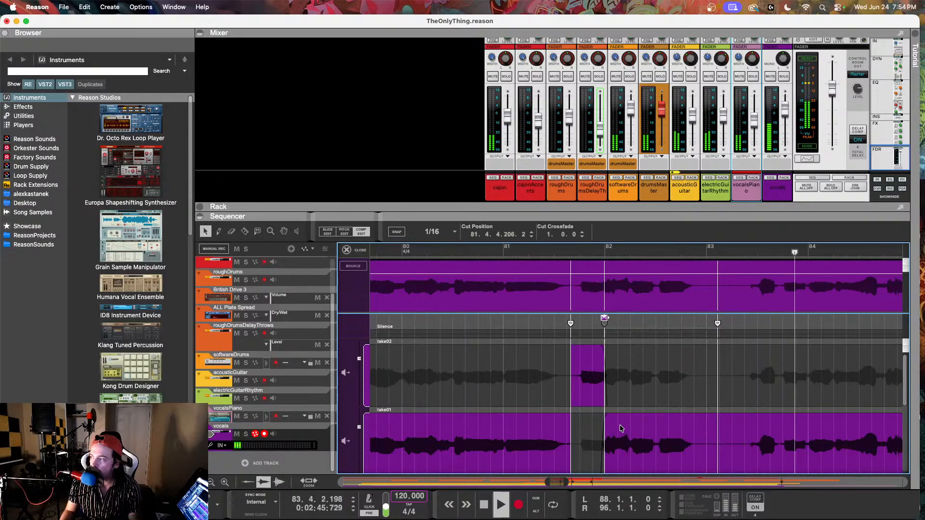
Set a 1.0.0 crossfade on the comp cuts at about 81.3 and at 79.2.4.16
scroll(595, 446, down, 2)
click(576, 324)
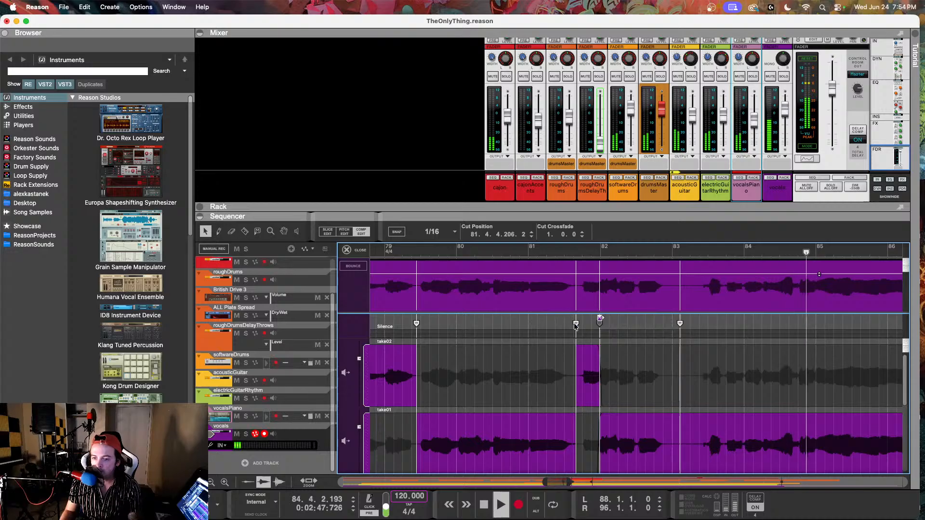
click(582, 232)
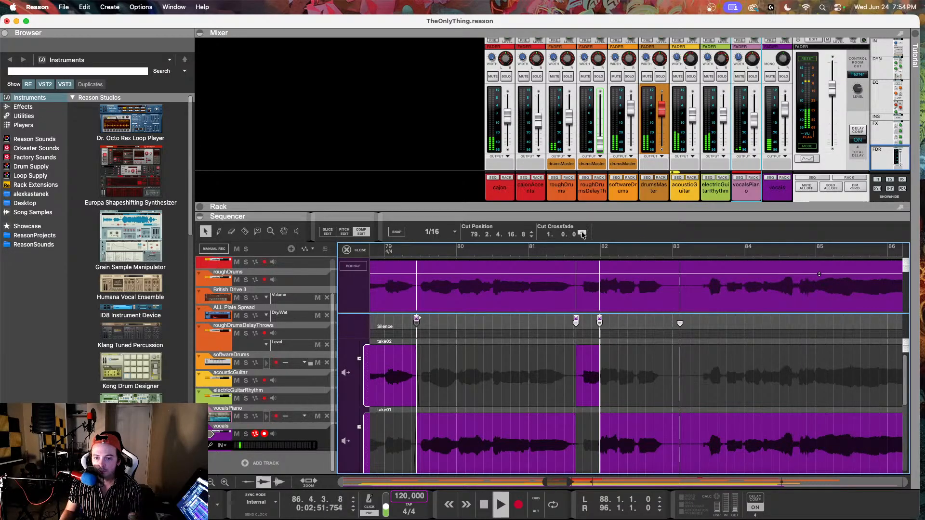
Cut take02 into the comp, move that cut to 87.3.4.142, and play take02 from 87.2.4 through about bar 130
scroll(459, 357, down, 3)
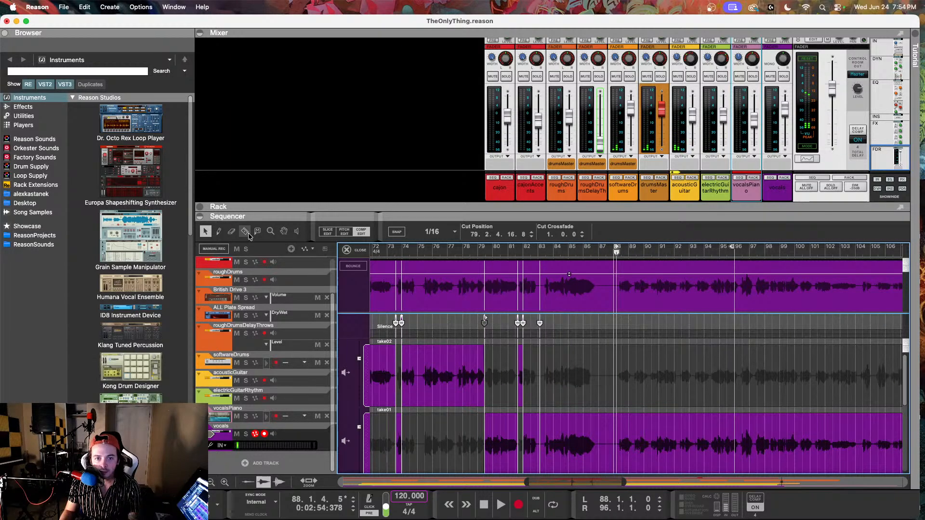
click(610, 379)
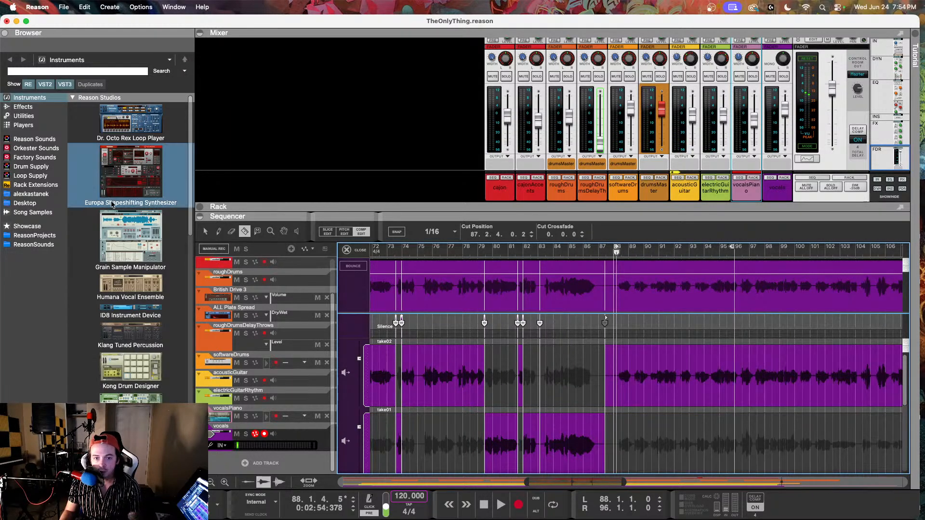
click(606, 253)
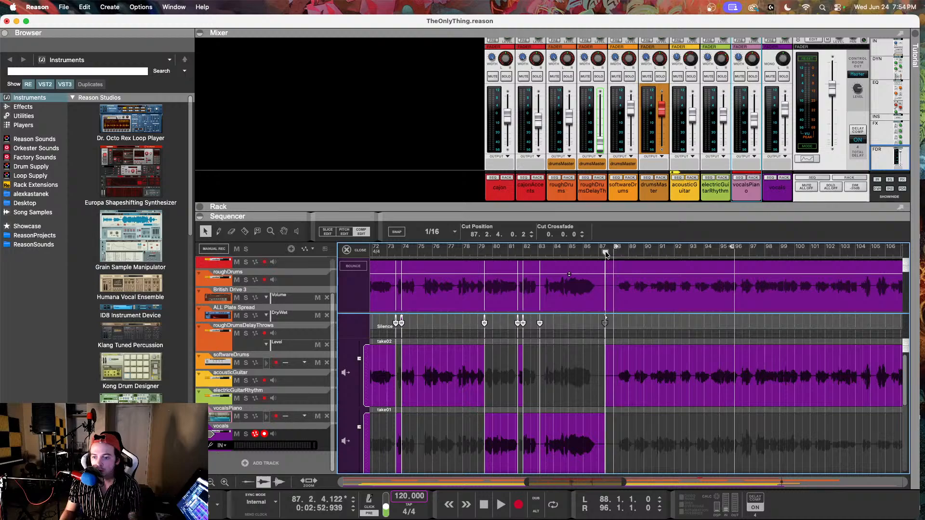
drag(605, 325, 610, 327)
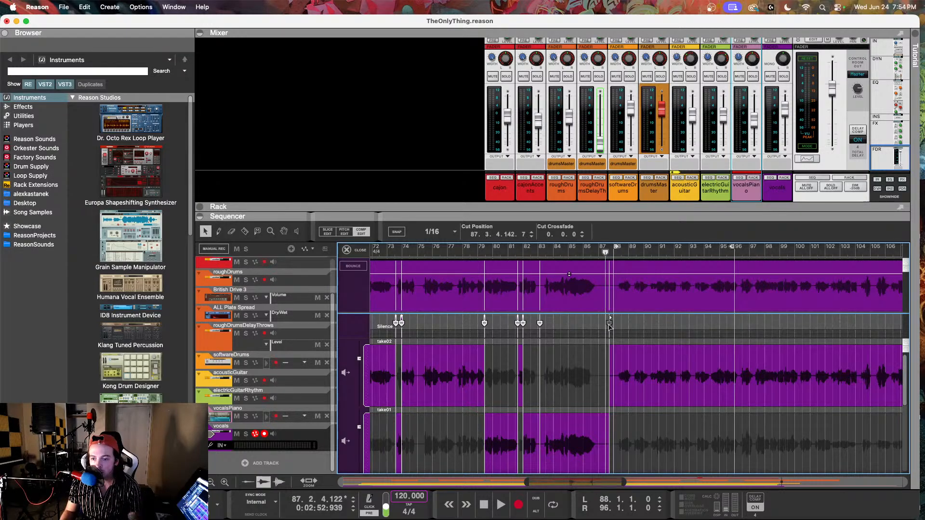
key(space)
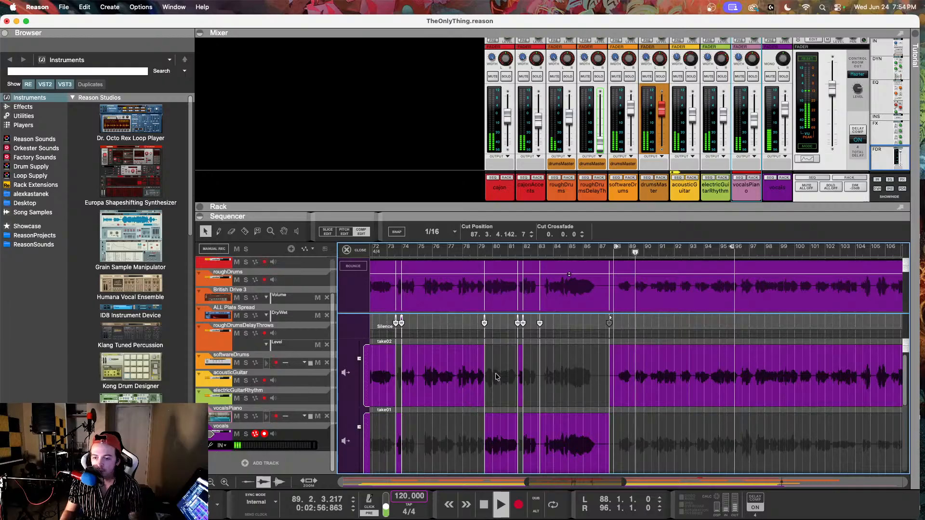
scroll(541, 380, right, 2)
scroll(541, 380, right, 3)
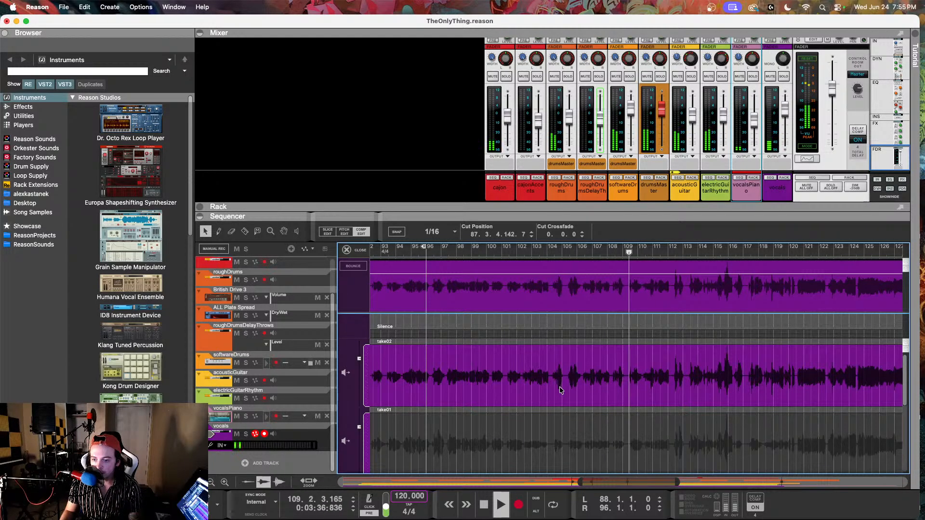
scroll(561, 389, right, 3)
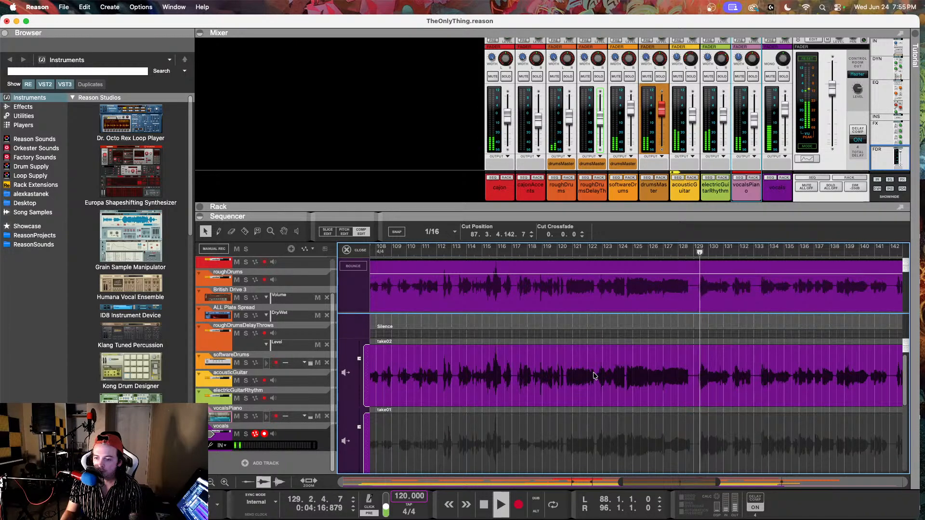
scroll(599, 376, right, 3)
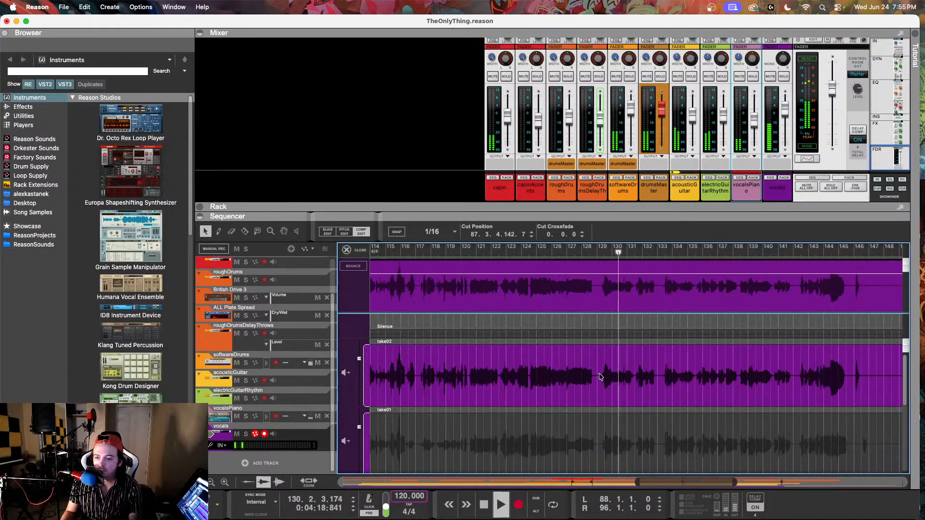
Cut take01 into the comp at 129.1.1.113 and play the phrase twice from around that cut
click(244, 233)
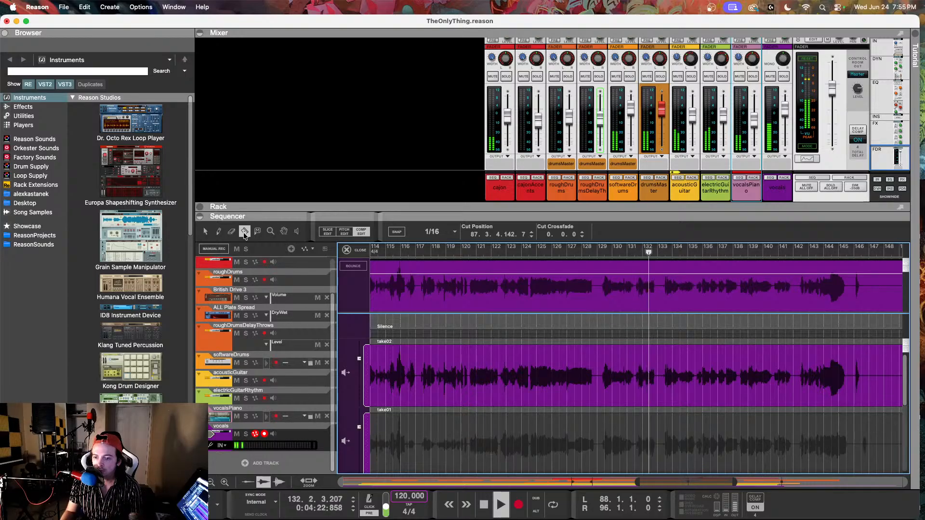
scroll(610, 430, right, 4)
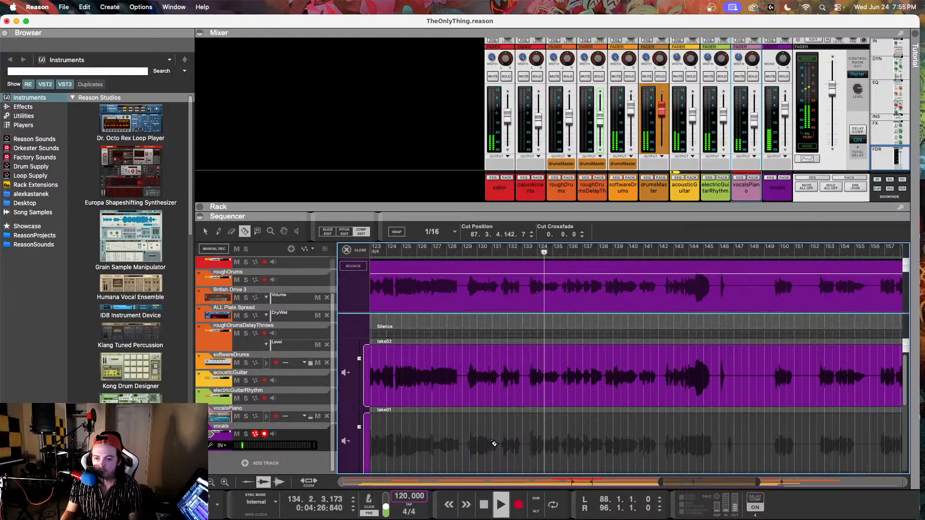
click(465, 445)
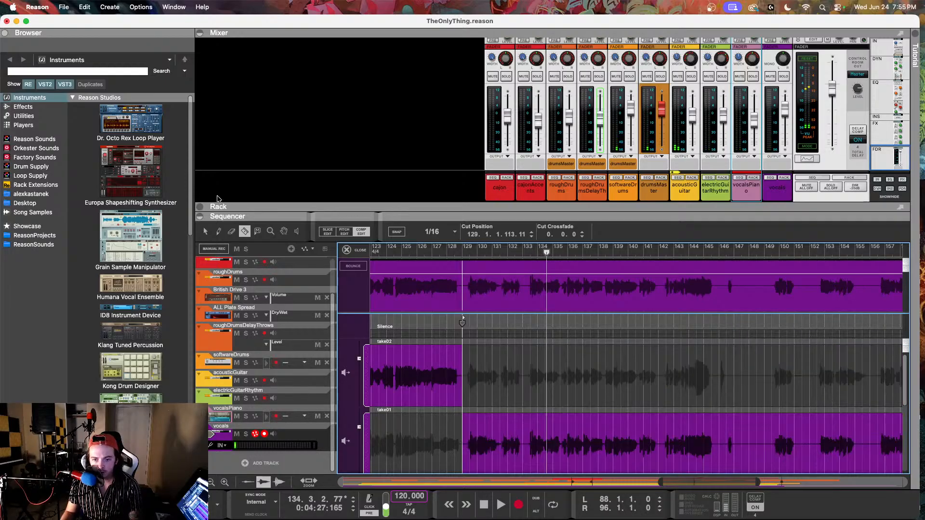
click(458, 251)
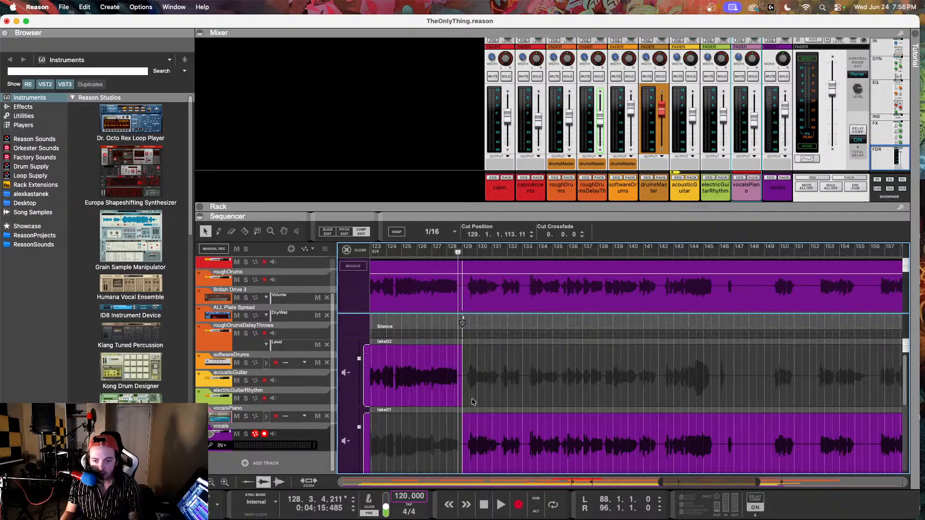
key(space)
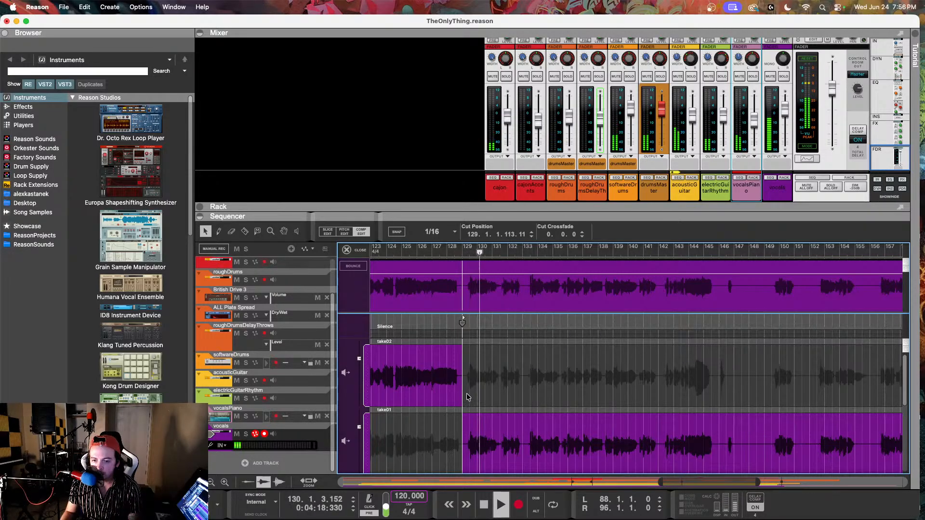
key(space)
click(463, 253)
key(space)
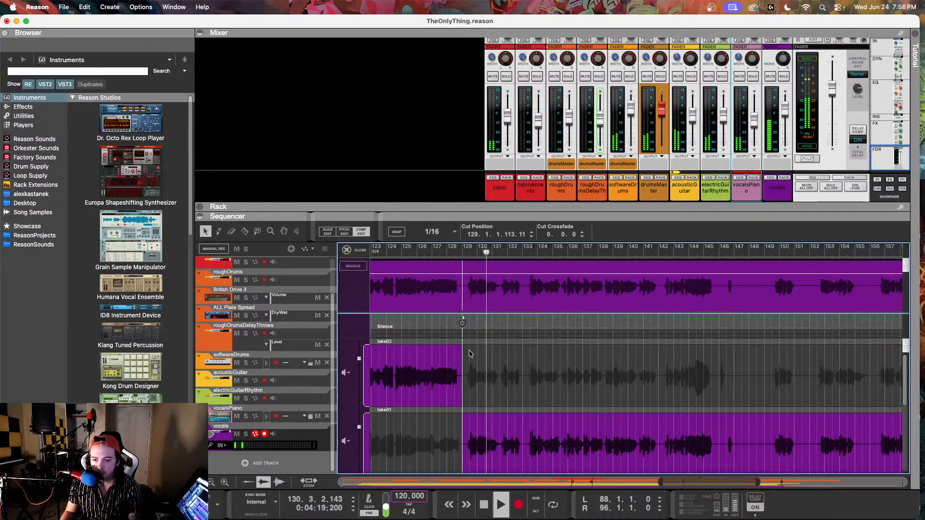
Cut the comp midway through bar 131, switch the phrase from bar 129 to that cut to take02, and play through bar 163
scroll(474, 351, up, 2)
click(245, 232)
click(526, 442)
click(205, 232)
click(461, 388)
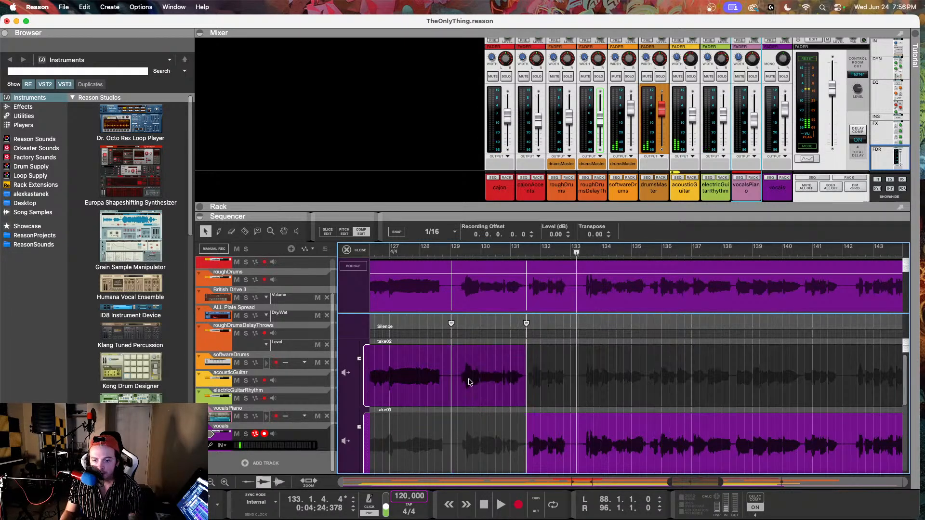
click(450, 254)
key(space)
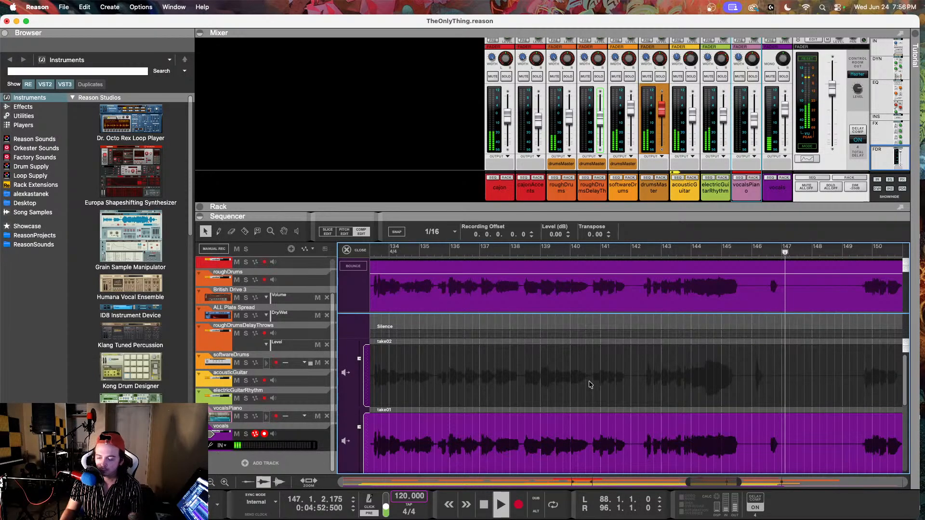
scroll(589, 386, down, 4)
scroll(588, 387, right, 4)
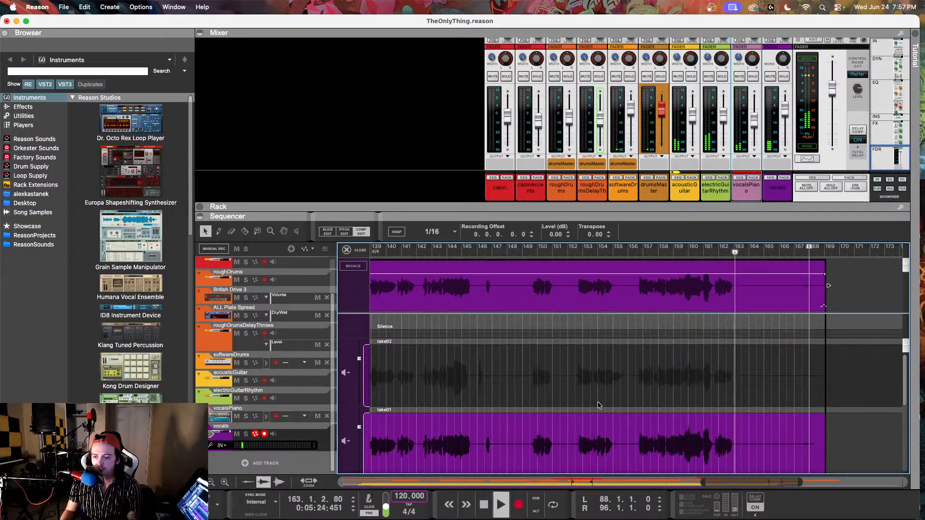
key(space)
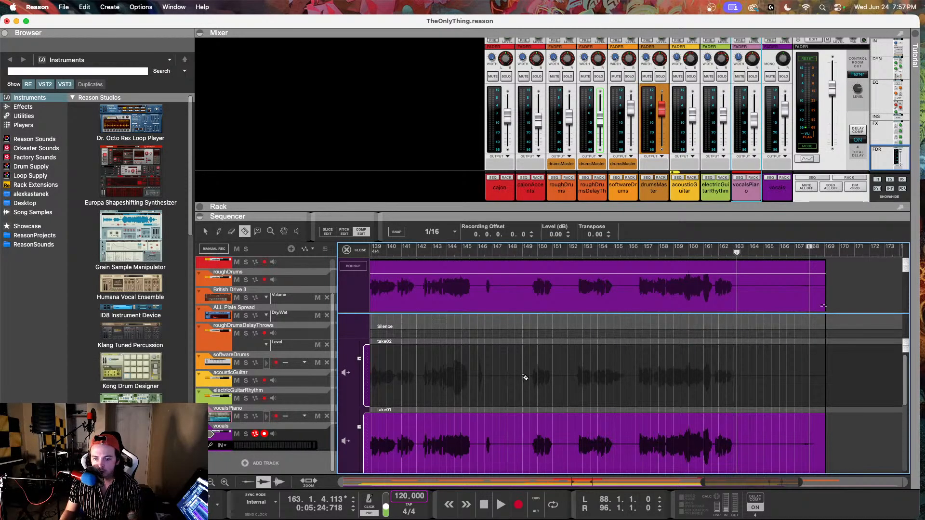
Try take02 in the comp from 149.1.1.108, play it, and return to take01 by removing the cut
click(524, 378)
click(514, 253)
key(space)
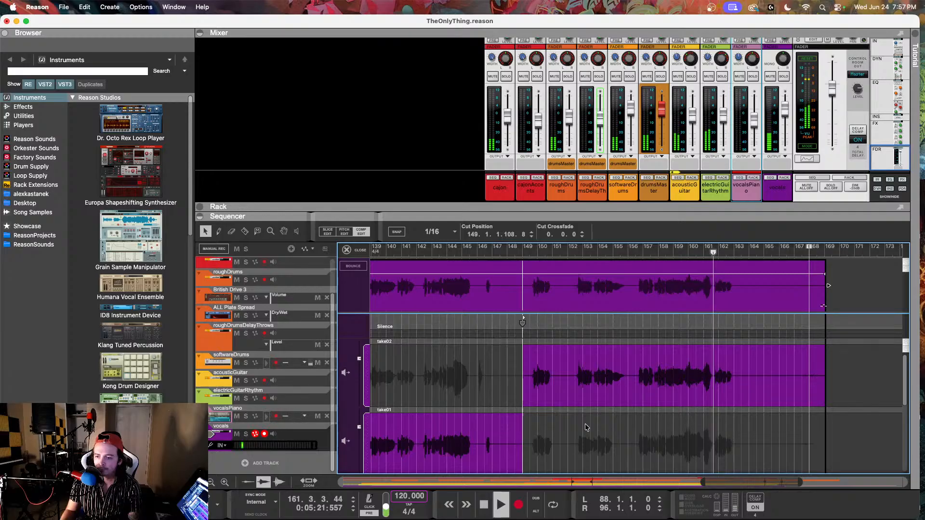
key(space)
click(538, 443)
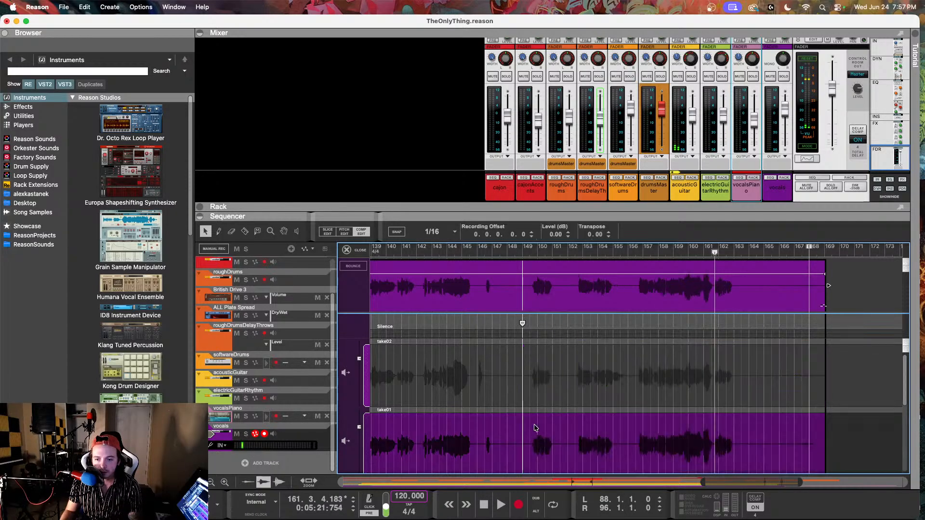
click(523, 324)
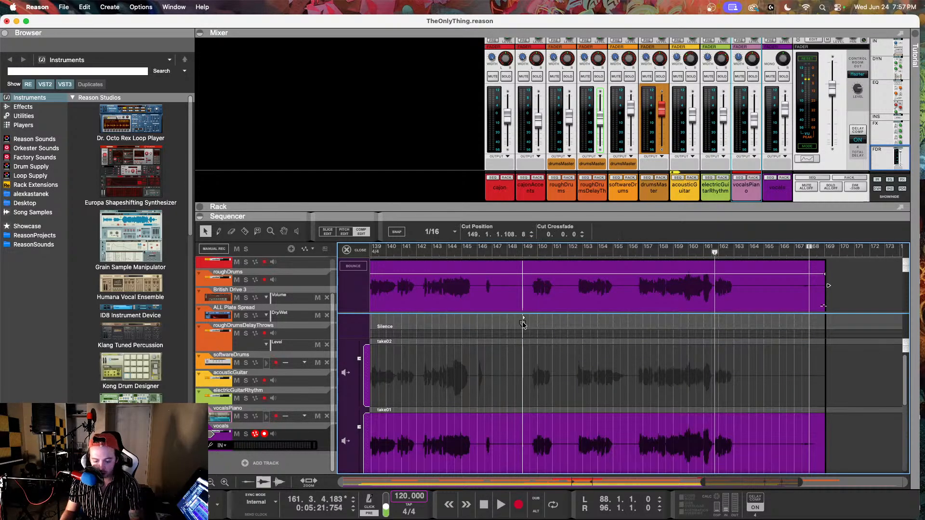
key(Delete)
Play the take01 ending from about bar 149 and look over the cuts across the whole comp
click(525, 255)
key(space)
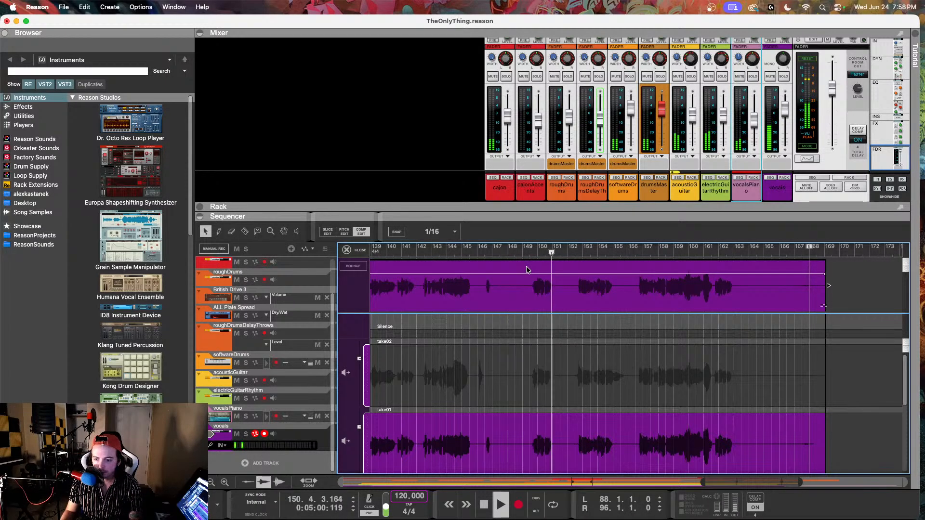
scroll(489, 370, down, 5)
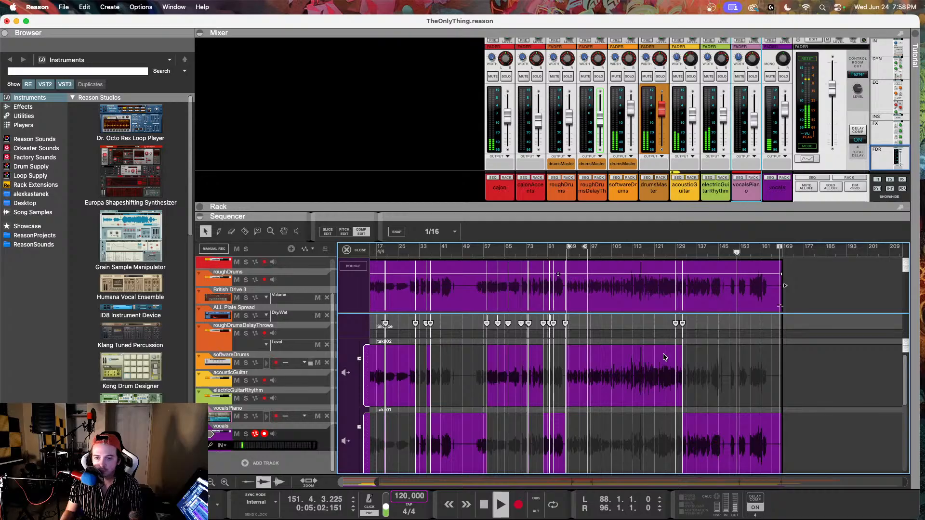
scroll(662, 358, down, 2)
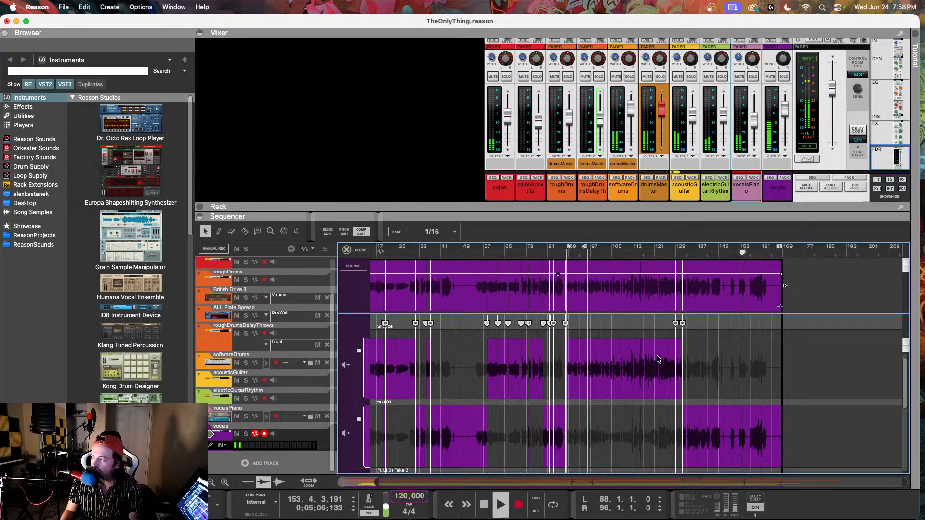
Hide the mixer, enlarge the take rows in the comp editor, and stop playback
click(200, 33)
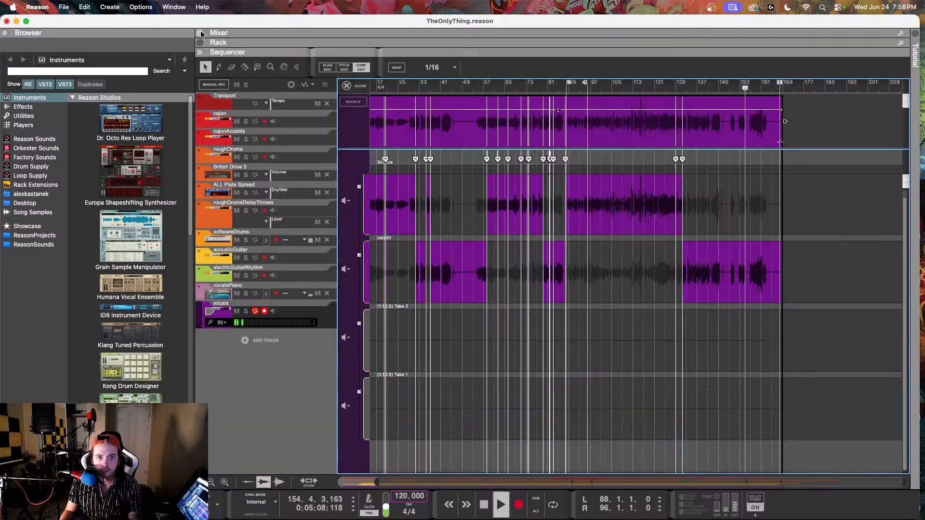
scroll(472, 278, up, 1)
scroll(472, 284, up, 4)
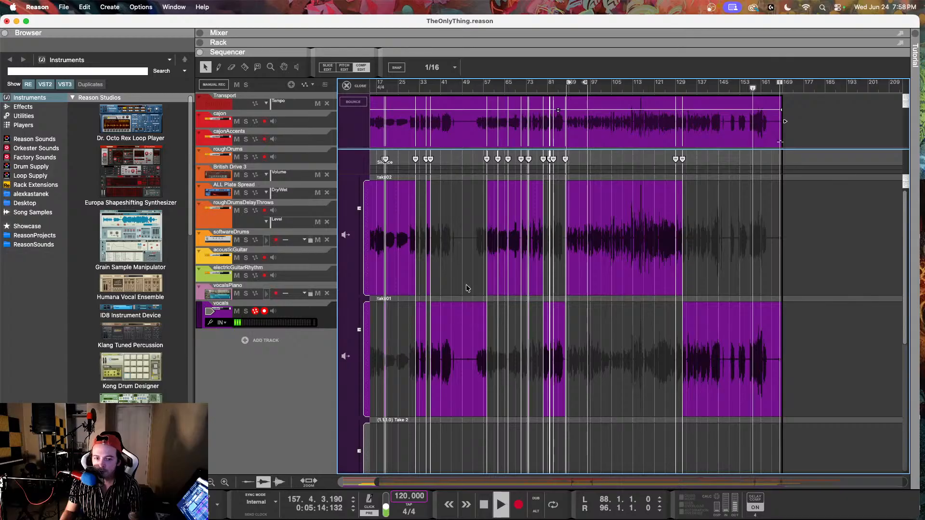
scroll(494, 281, down, 2)
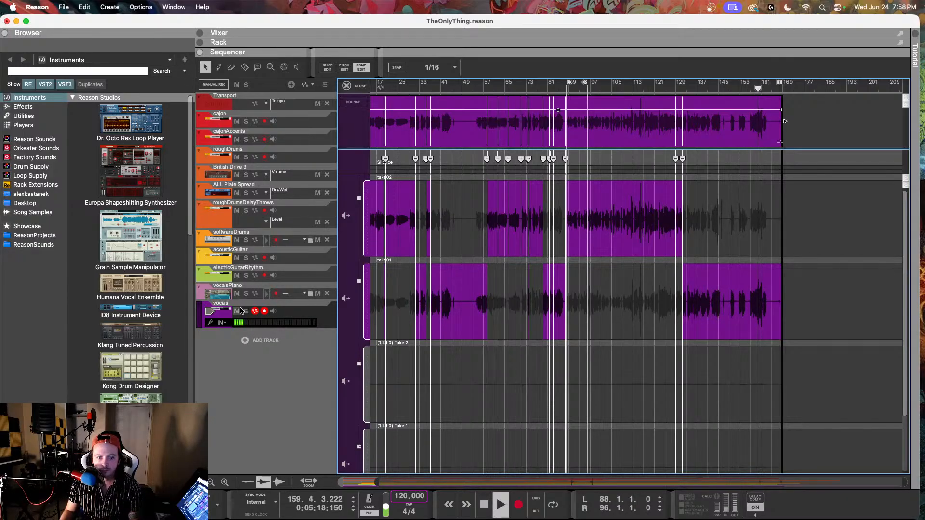
key(space)
Show the rack and bring the vocals audio track device into view
click(199, 43)
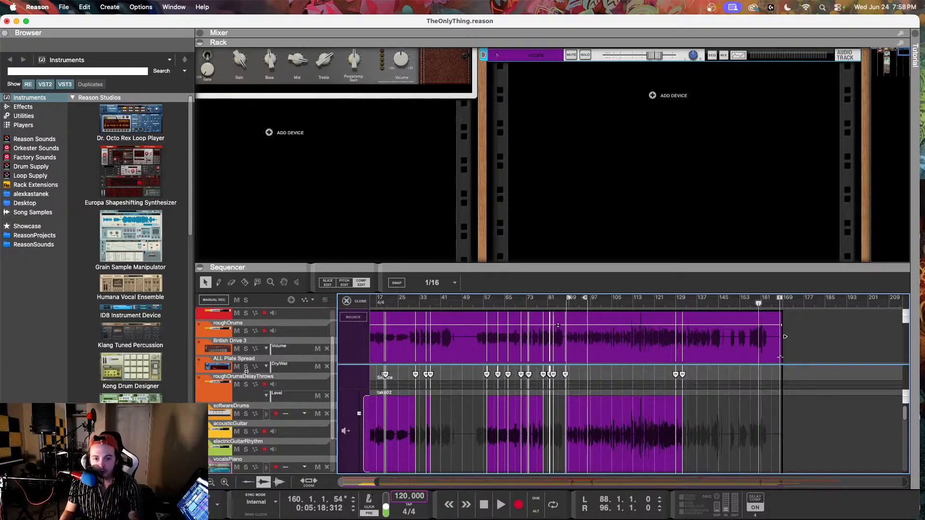
scroll(292, 413, down, 3)
scroll(644, 198, up, 5)
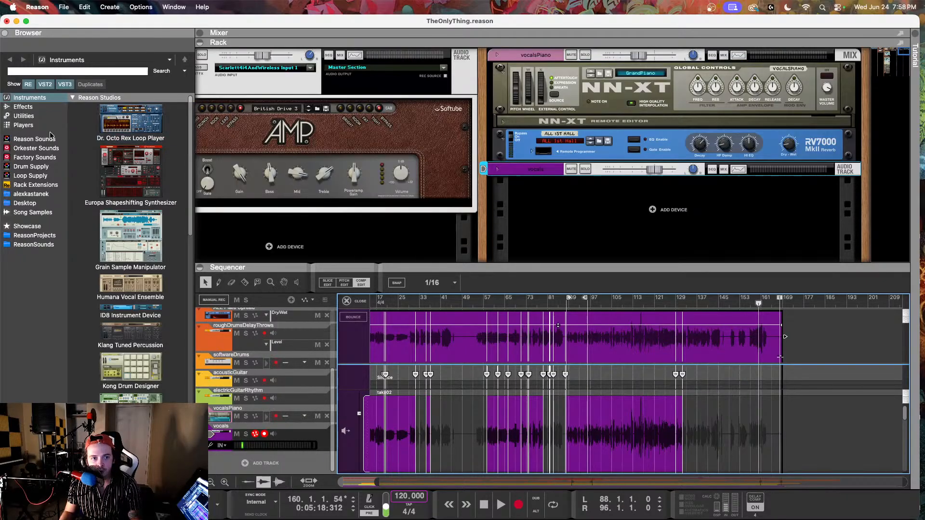
Find the Reverb folder among the factory sound bank's ALL Effect Patches and add ALL 1st Hall.rv7 to the vocals track device
click(34, 139)
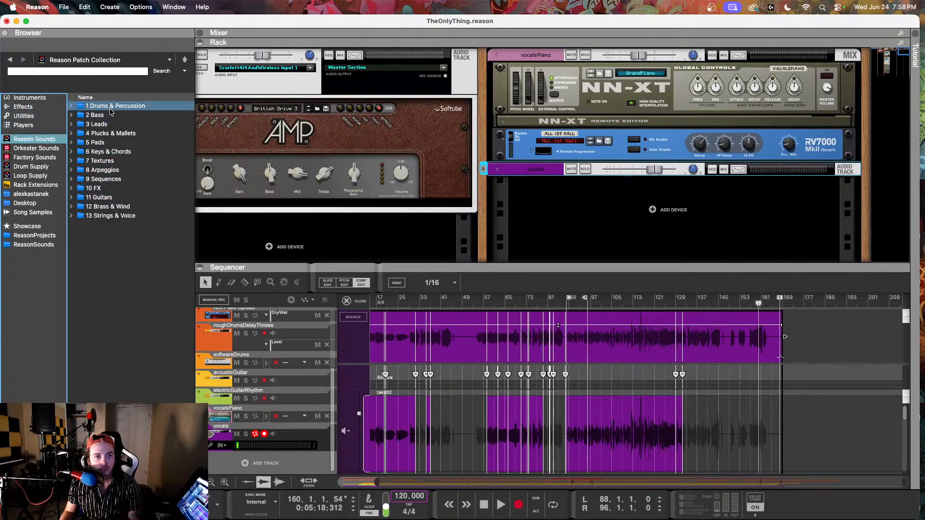
click(35, 157)
click(121, 108)
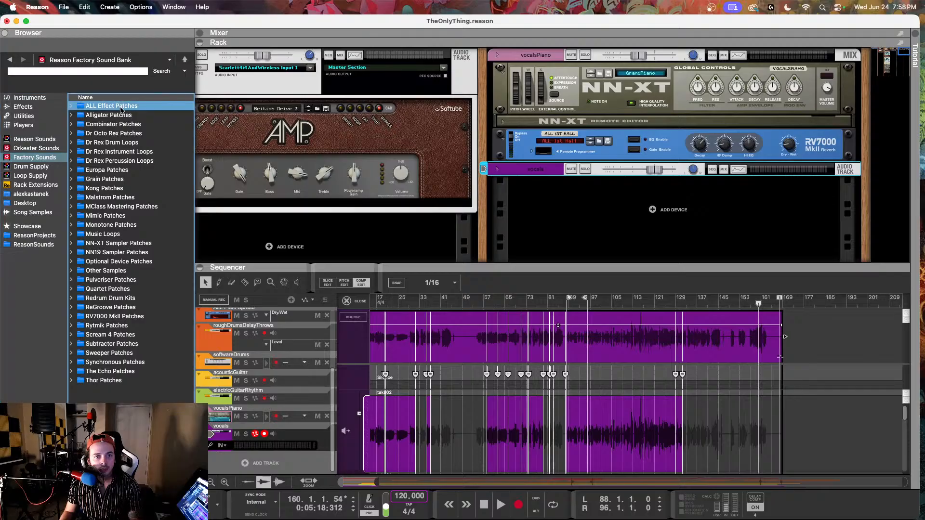
double_click(121, 109)
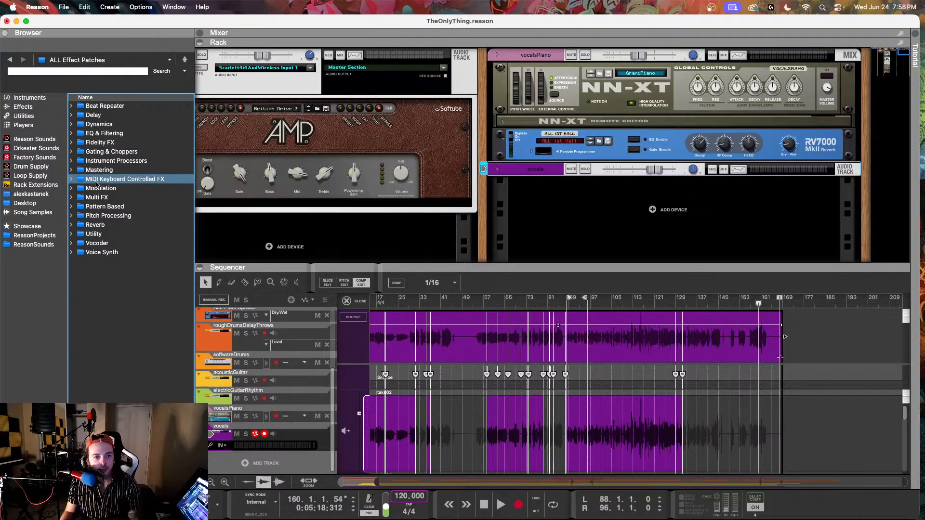
double_click(95, 225)
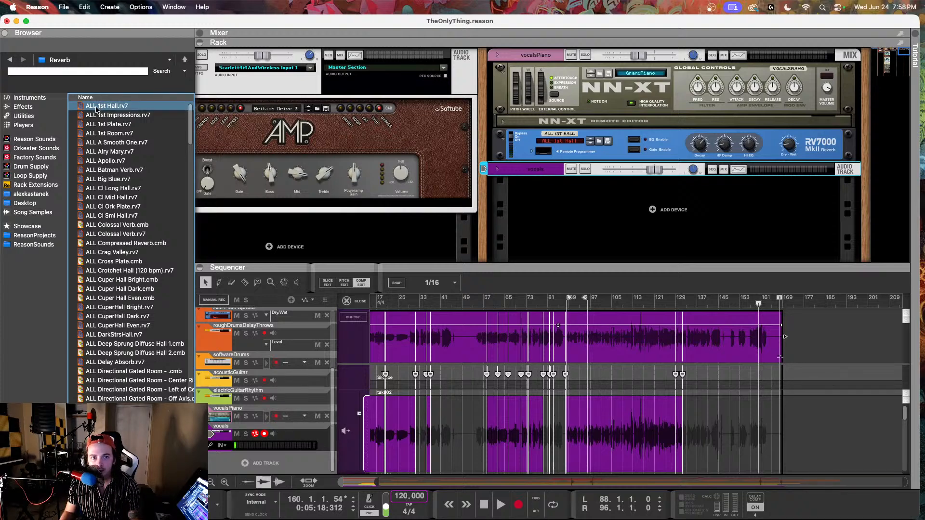
drag(98, 108, 650, 211)
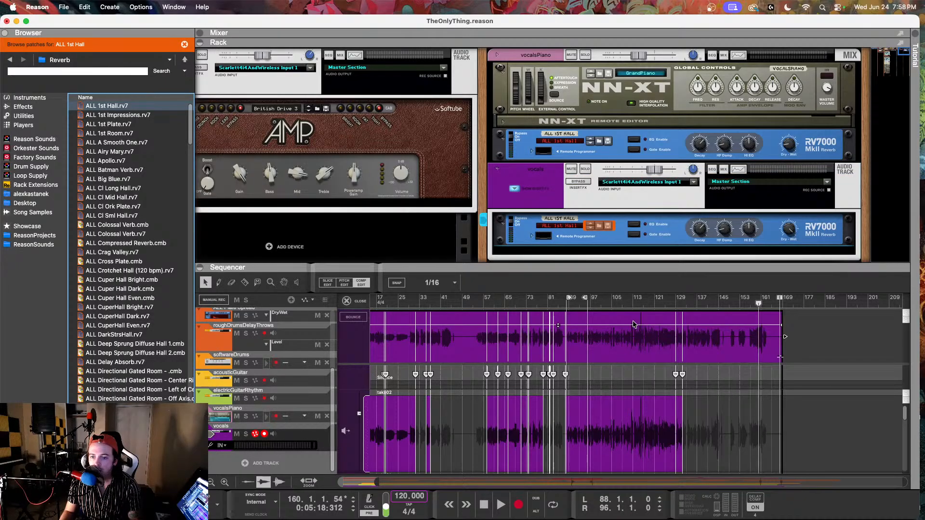
Play the vocals through the added reverb from about bar 105 and look over the take rows in the comp editor
click(789, 238)
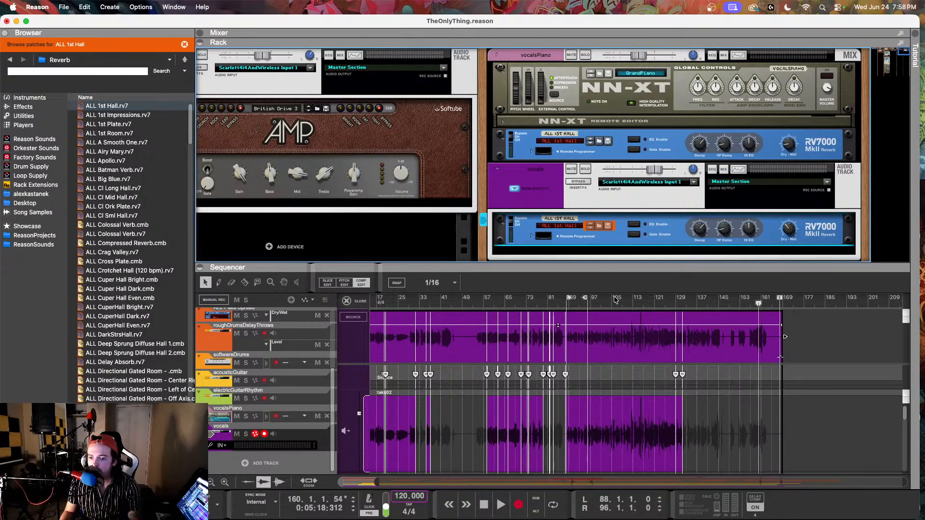
key(space)
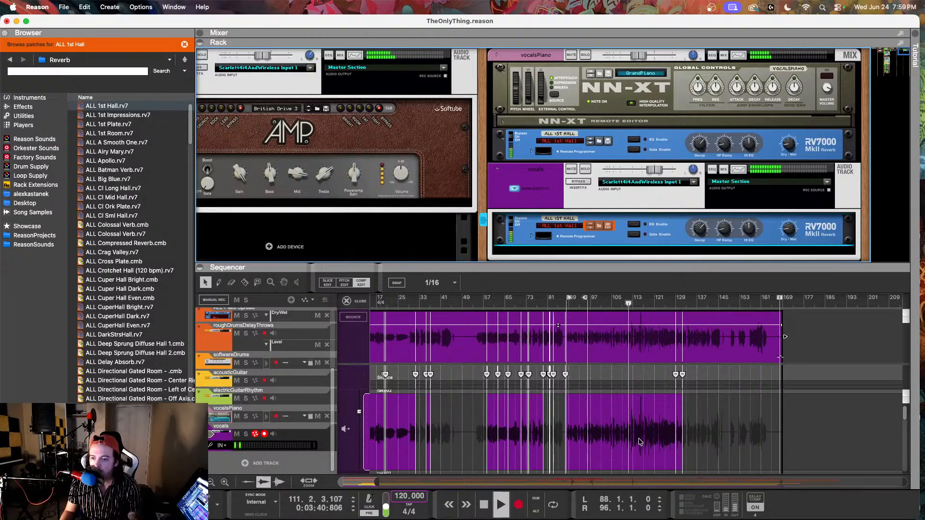
scroll(638, 440, down, 10)
scroll(640, 437, up, 3)
scroll(640, 436, up, 1)
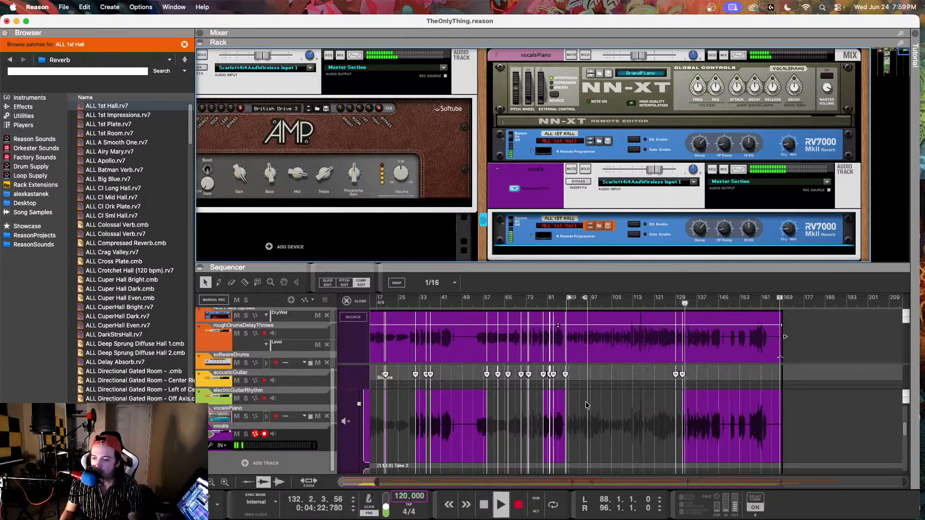
scroll(586, 404, down, 2)
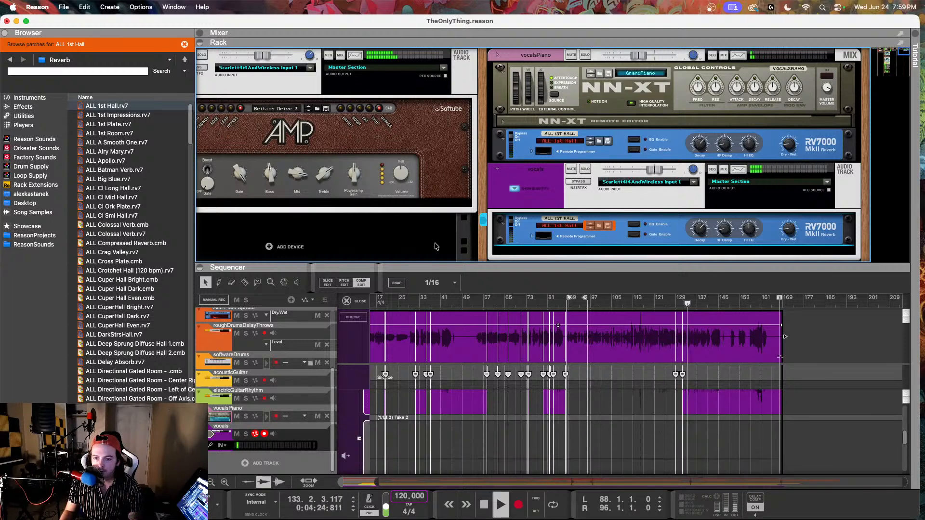
Enlarge the sequencer area at the rack's expense and bring the vocals track's RV7000 reverb and the named take rows into view
drag(431, 267, 441, 180)
scroll(541, 119, down, 5)
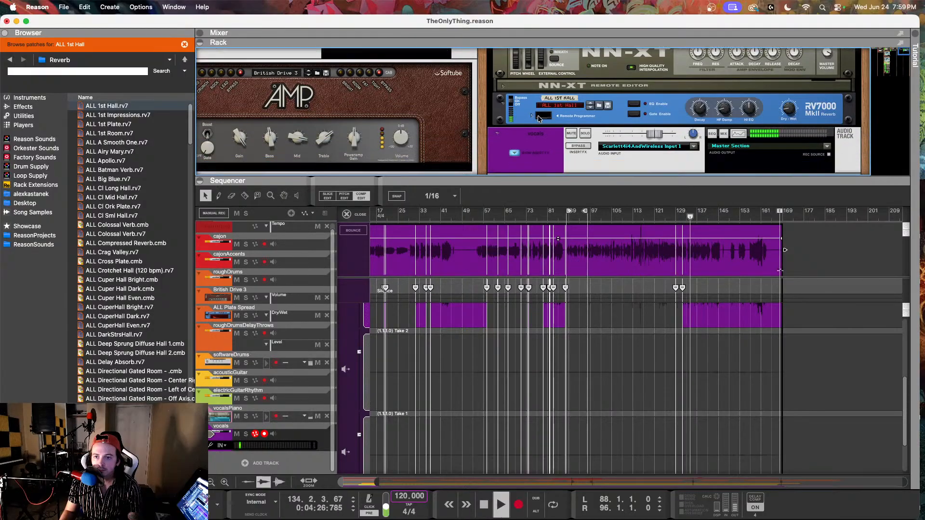
scroll(600, 359, up, 3)
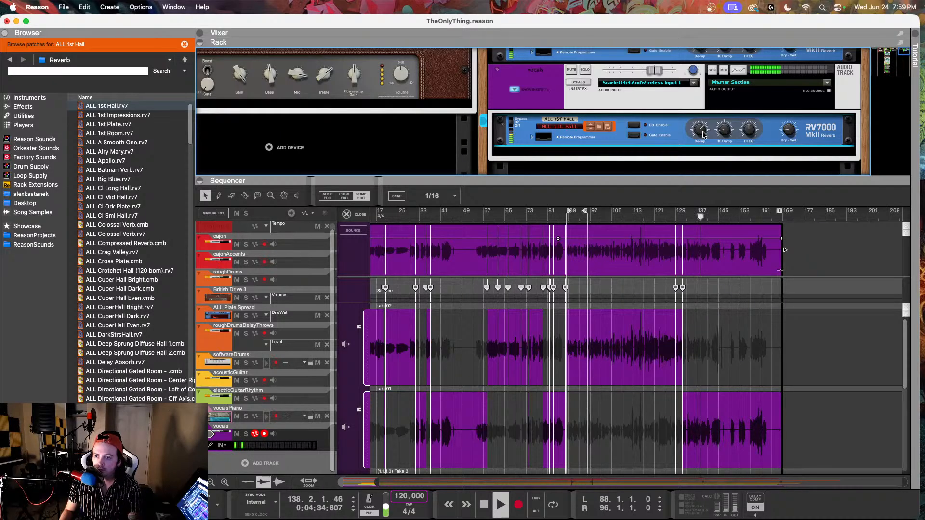
Lower the Dry/Wet amount of the vocals track's RV7000 reverb while listening to the ending, and stop playback
drag(793, 130, 795, 128)
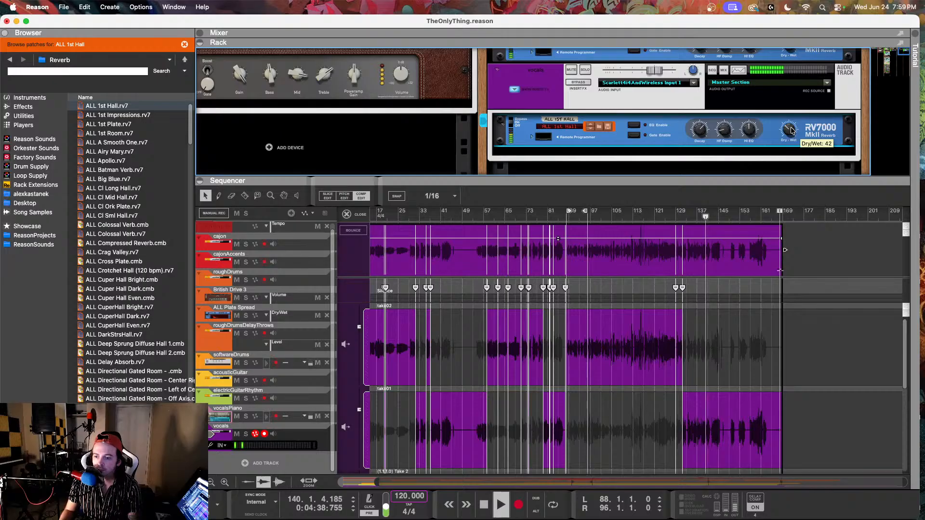
drag(791, 131, 789, 132)
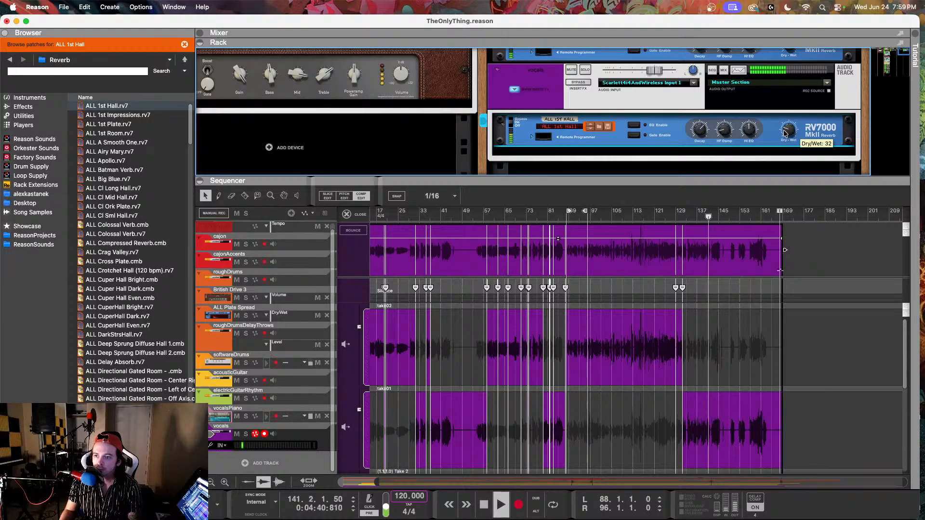
drag(776, 133, 779, 134)
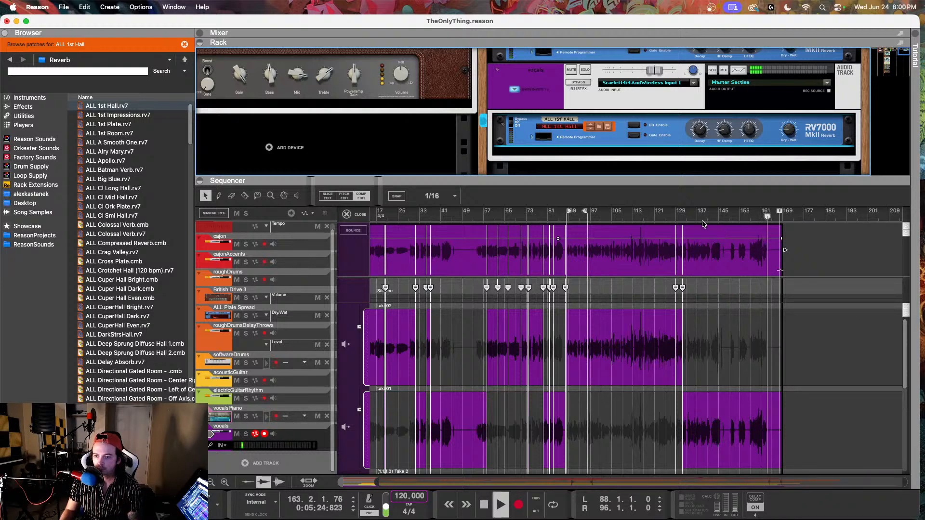
key(space)
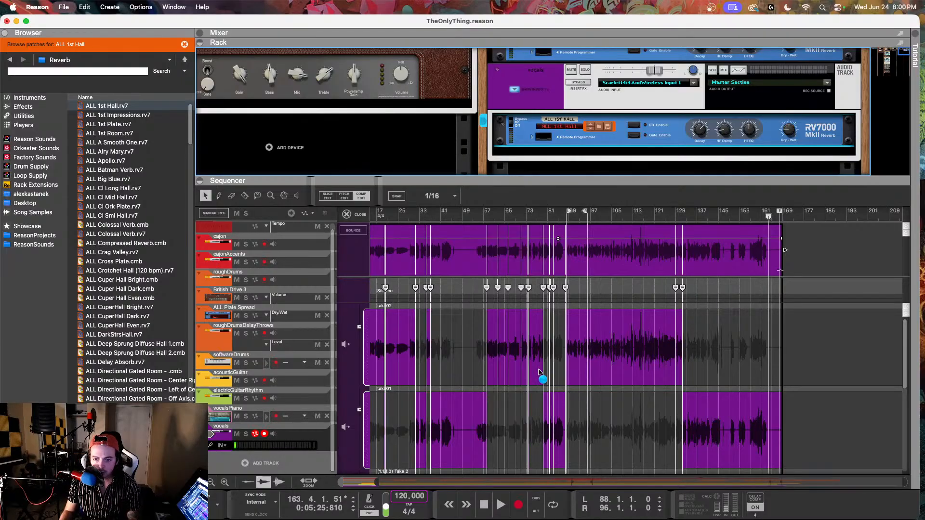
Bounce the vocal comp to a new take row and switch from single-take playback back to the comp cuts
scroll(492, 328, left, 3)
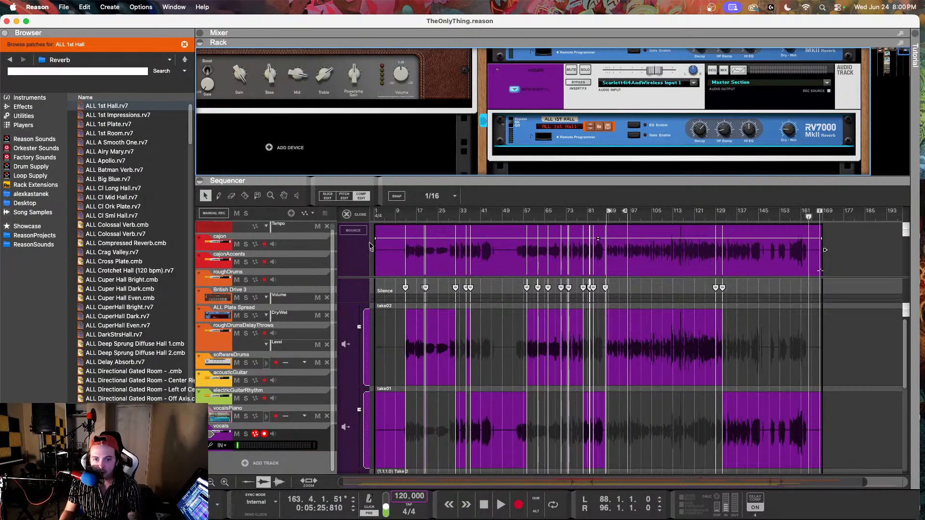
click(354, 231)
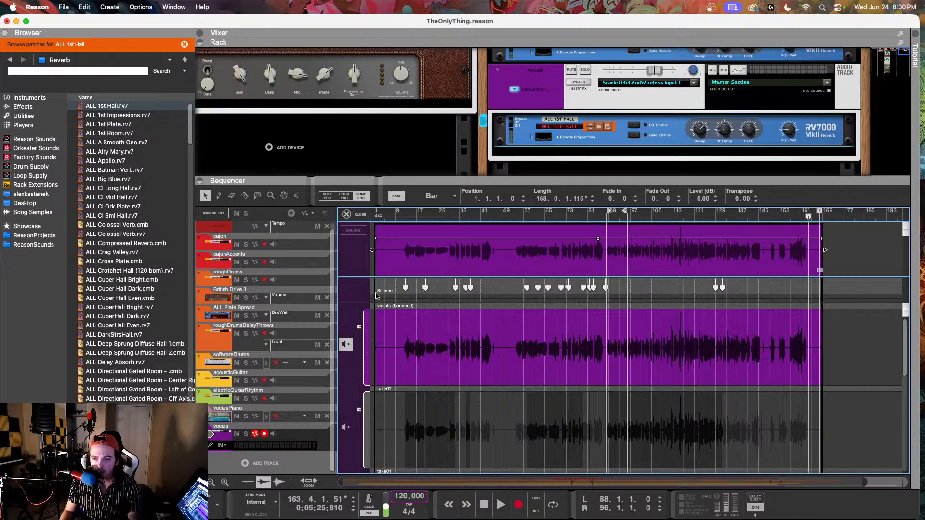
click(346, 344)
Delete every cut from the vocal comp and assign the bounced vocals take to its full length
click(405, 289)
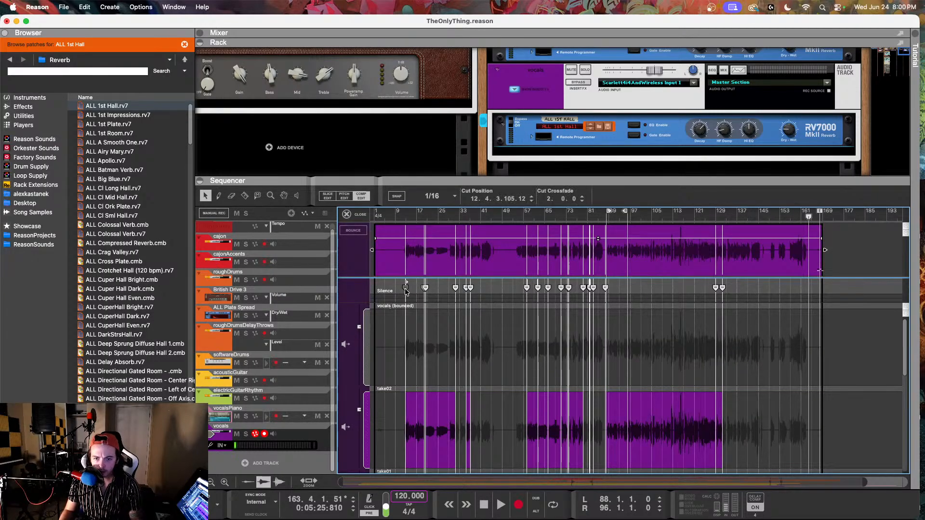
key(Delete)
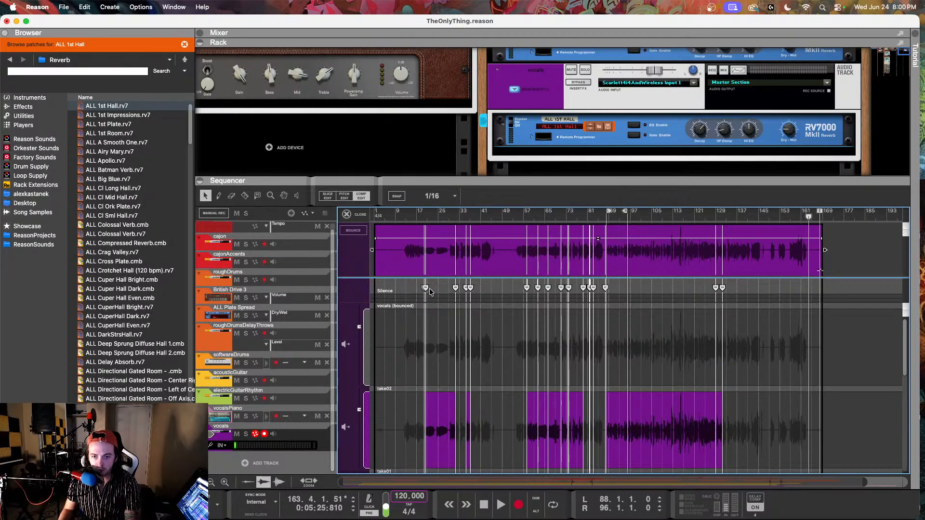
click(425, 288)
key(Delete)
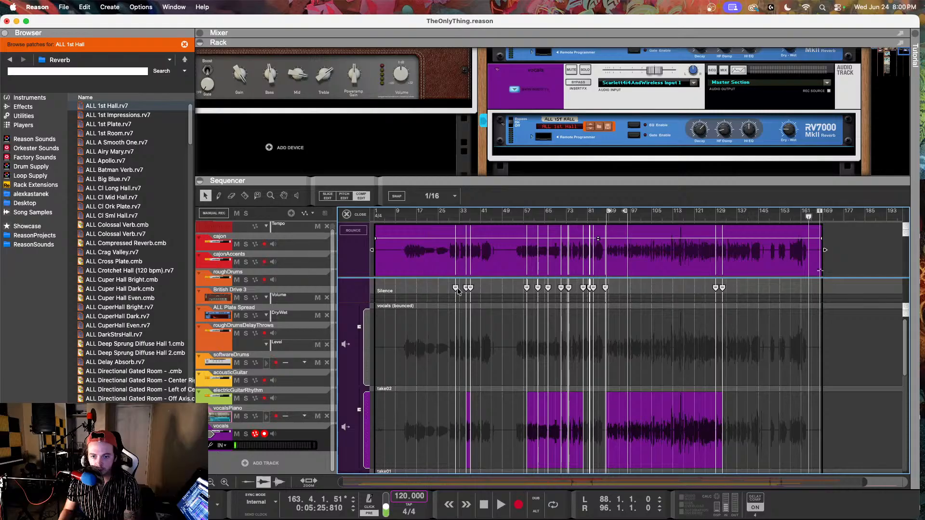
key(Delete)
click(469, 288)
key(Delete)
click(467, 288)
key(Delete)
click(528, 288)
key(Delete)
key(Delete)
click(547, 288)
key(Delete)
click(560, 288)
key(Delete)
click(567, 288)
key(Delete)
click(583, 287)
key(Delete)
click(593, 288)
key(Delete)
click(605, 287)
key(Delete)
click(590, 288)
key(Delete)
click(722, 288)
key(Delete)
click(716, 287)
key(Delete)
double_click(615, 346)
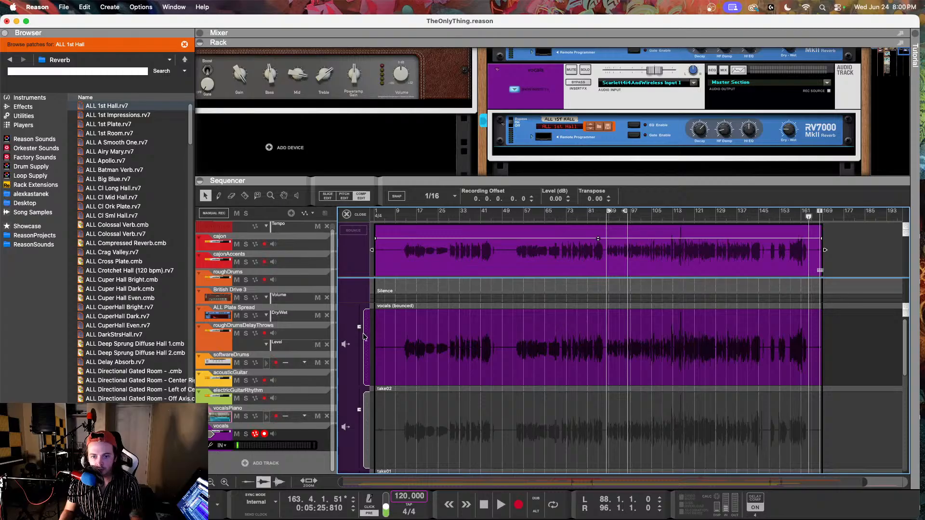
Rename the bounced vocals take row, beginning its new name with "take"
scroll(545, 348, down, 5)
scroll(544, 349, up, 5)
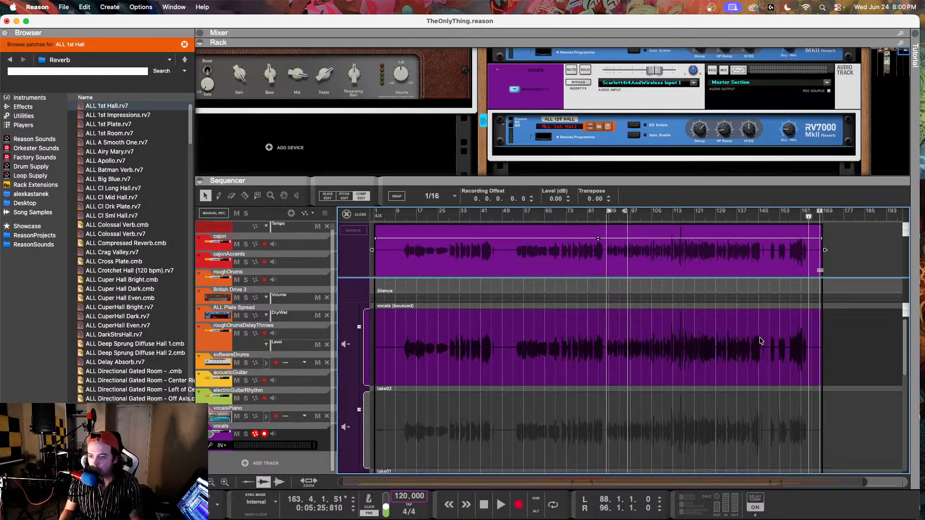
double_click(406, 307)
text(take)
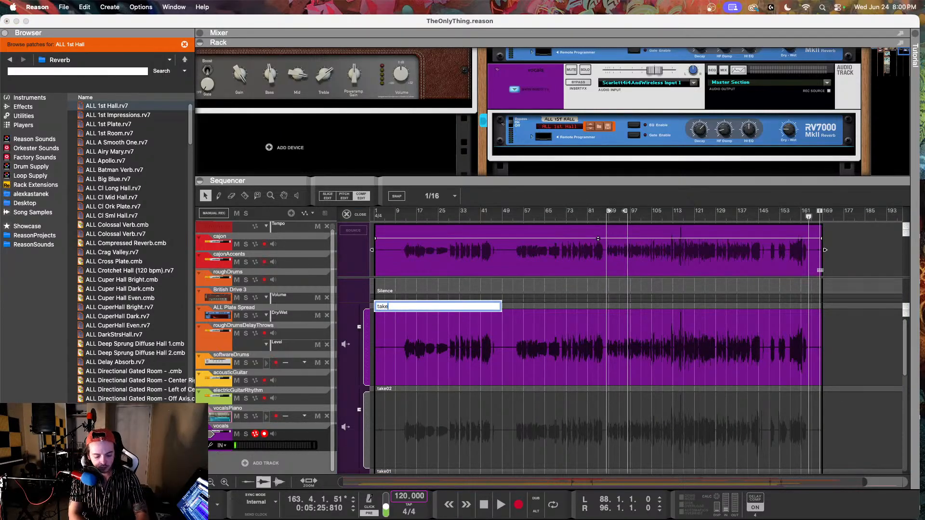
Rename the upper vocal take as takes01And02Bounced and close the comp editor
text(s01)
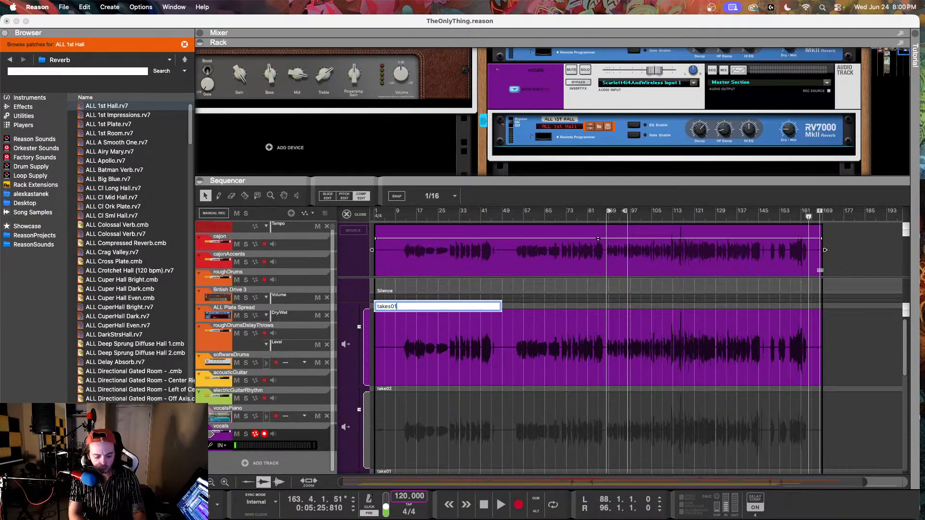
text(And02Bounced)
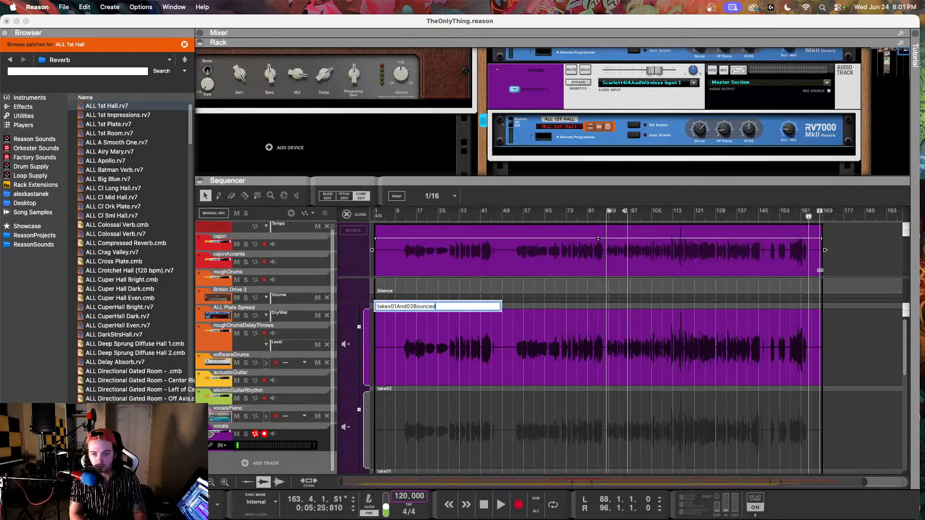
key(Return)
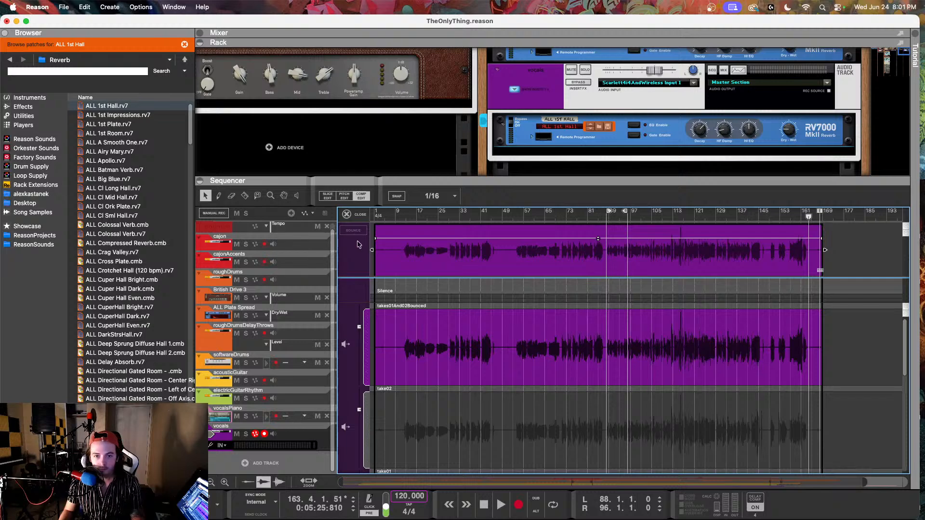
click(360, 219)
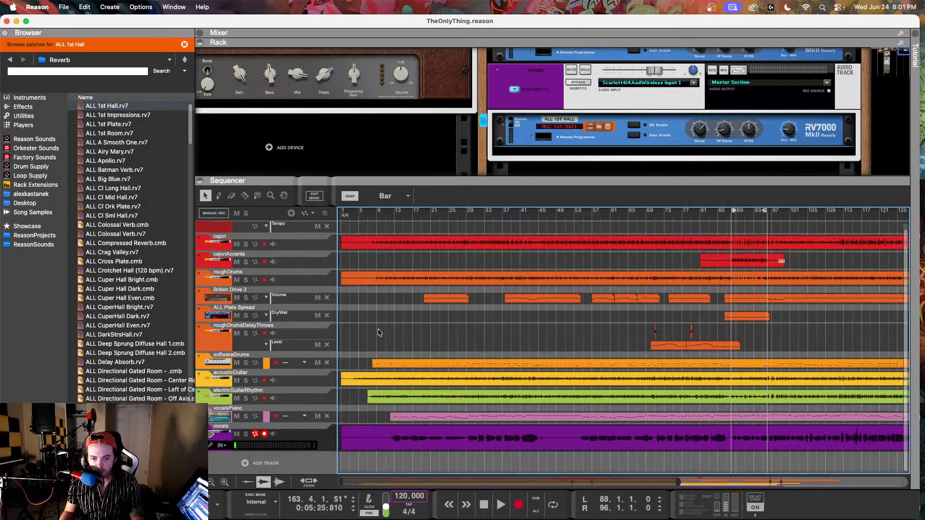
Return the song position to bar 1 and turn on input monitoring for the vocals track
click(332, 440)
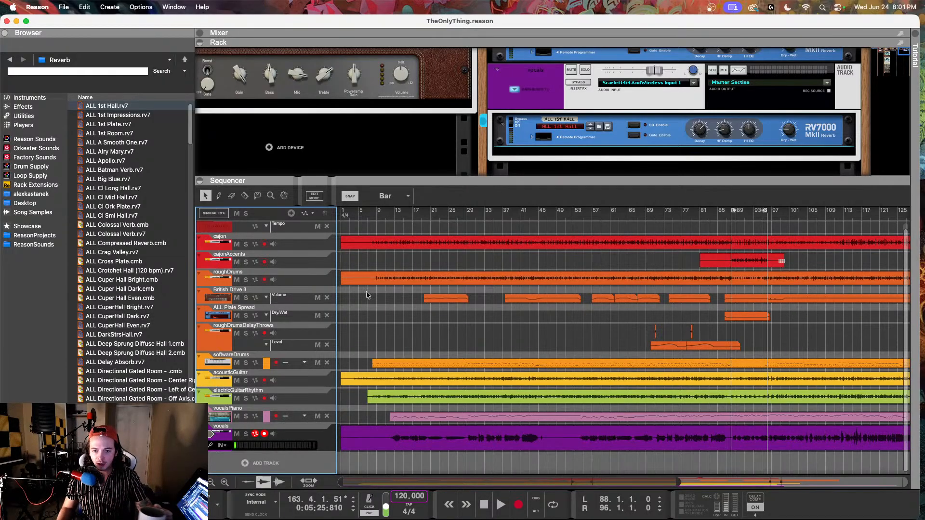
drag(367, 214, 267, 222)
click(303, 439)
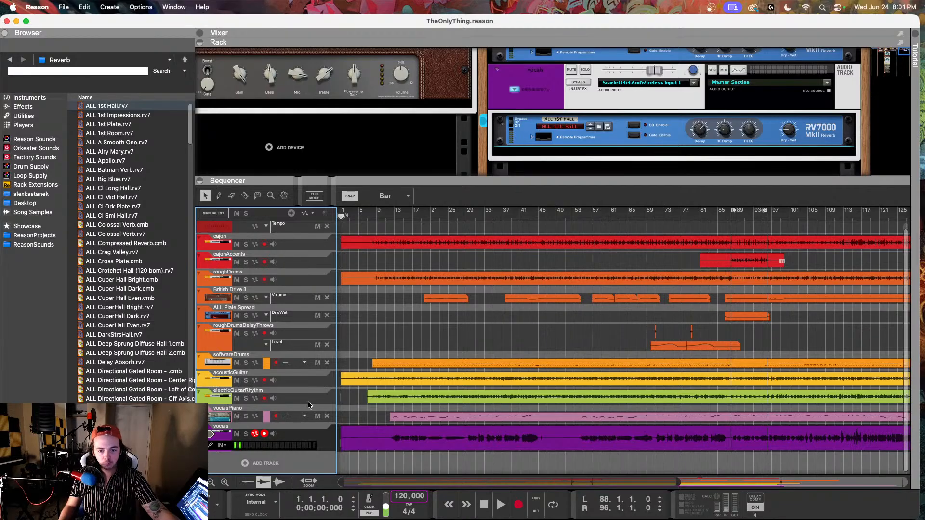
click(275, 435)
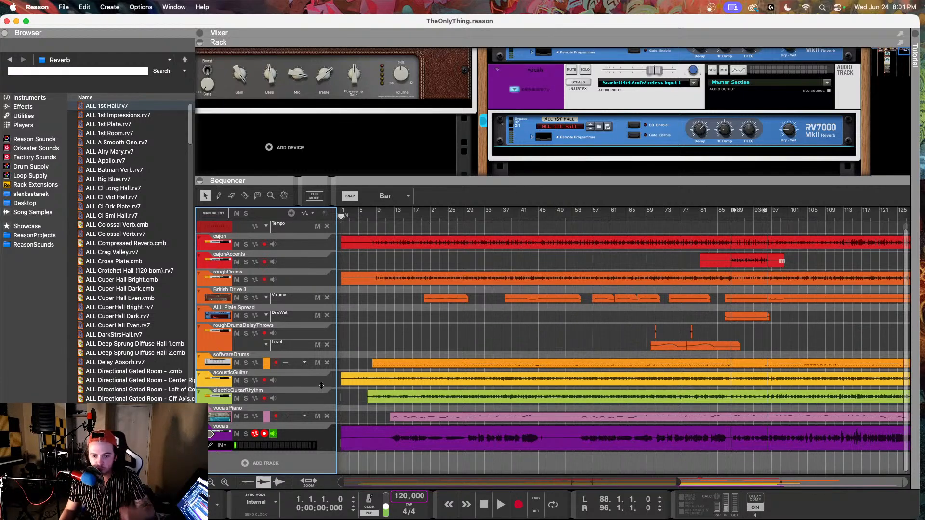
Record a full-length take on the vocals track from bar 1 and stop at about bar 168
click(364, 213)
click(329, 439)
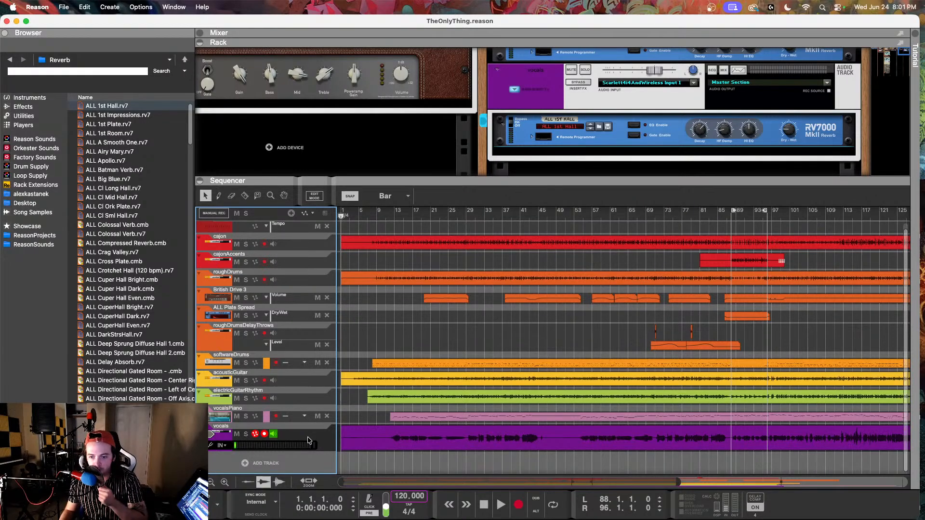
click(518, 504)
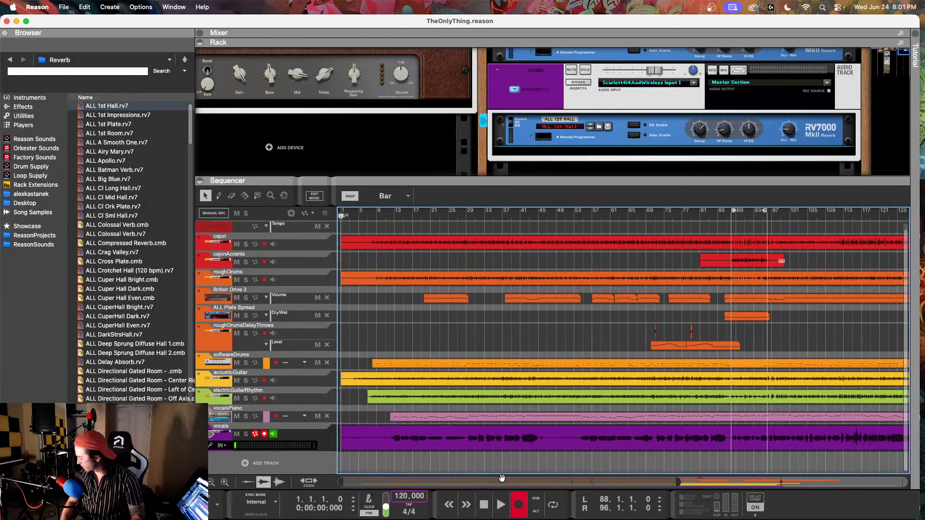
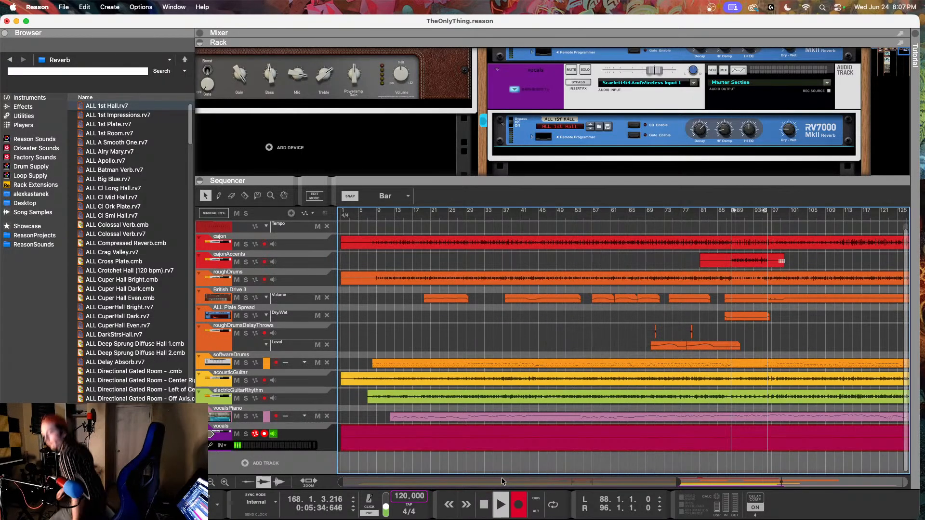
key(space)
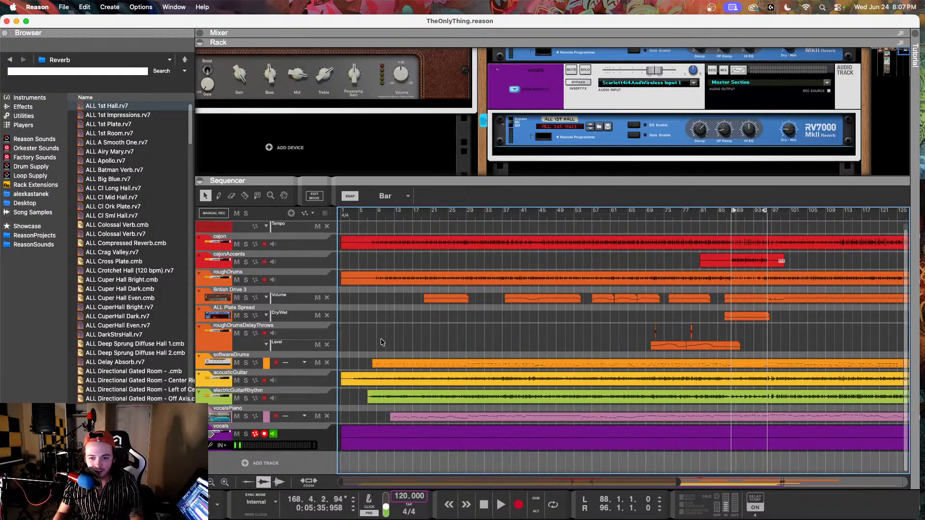
Mute the vocals track and raise the vocalsPiano channel level to 2.01 dB
click(419, 218)
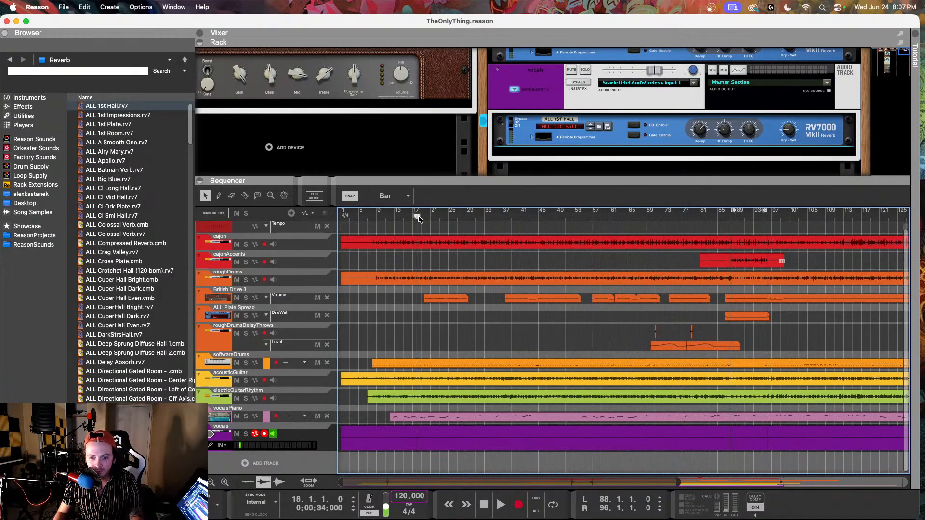
click(237, 434)
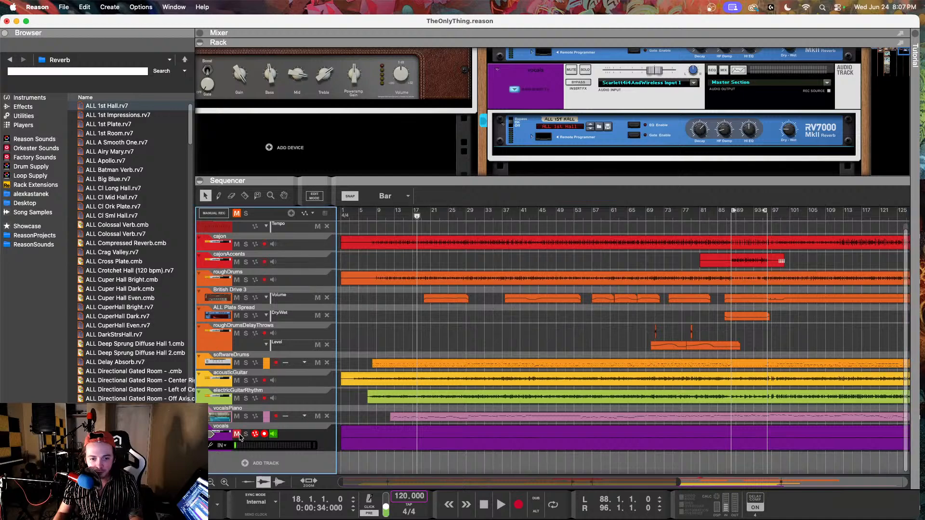
click(289, 421)
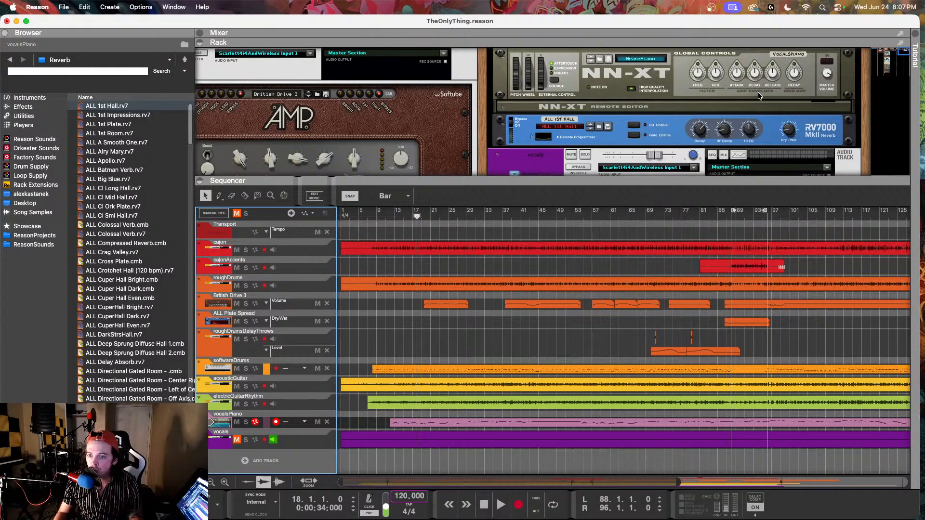
scroll(762, 95, up, 2)
drag(643, 58, 661, 62)
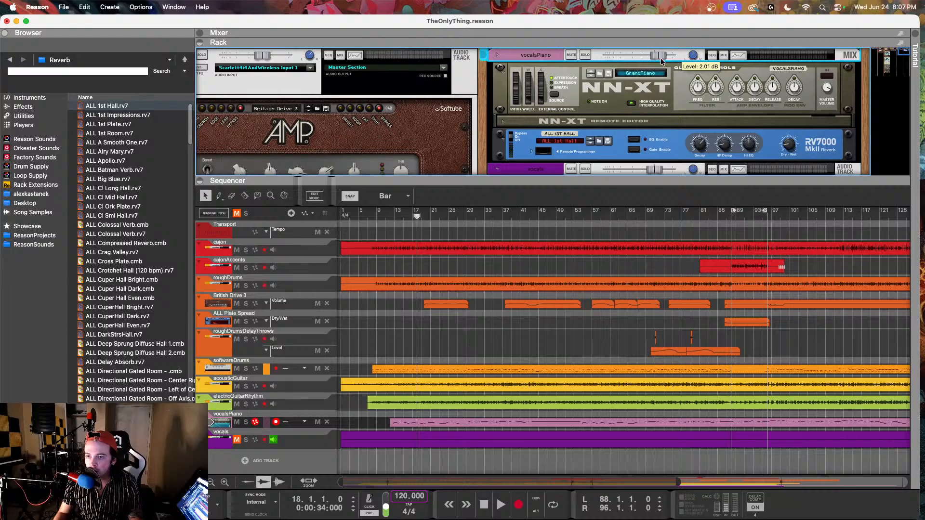
Play the song from bar 12 with the vocals track selected and stop at about bar 51
click(394, 216)
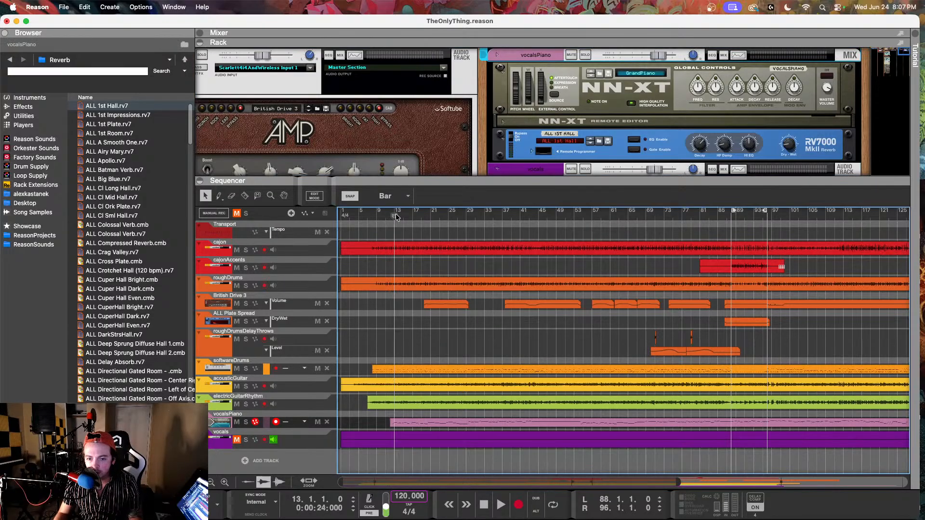
drag(394, 220, 391, 220)
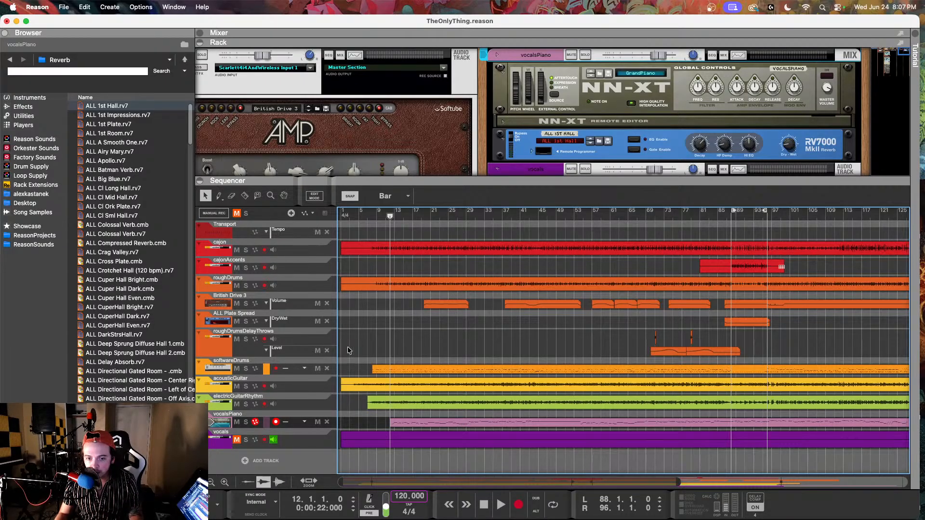
click(306, 437)
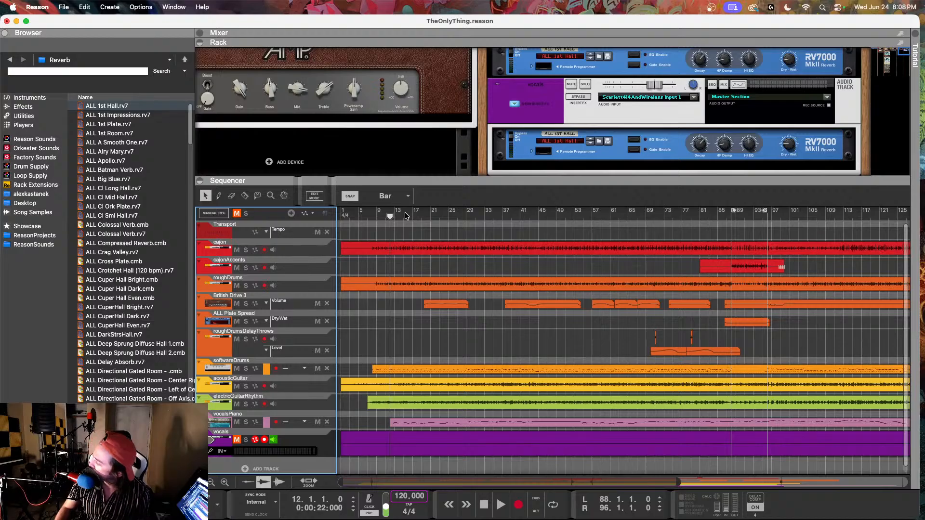
key(space)
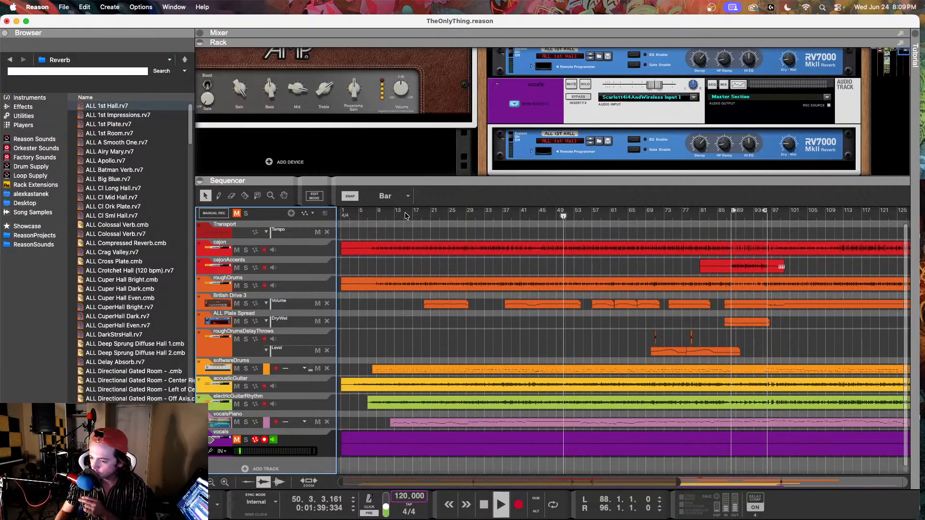
click(378, 332)
key(space)
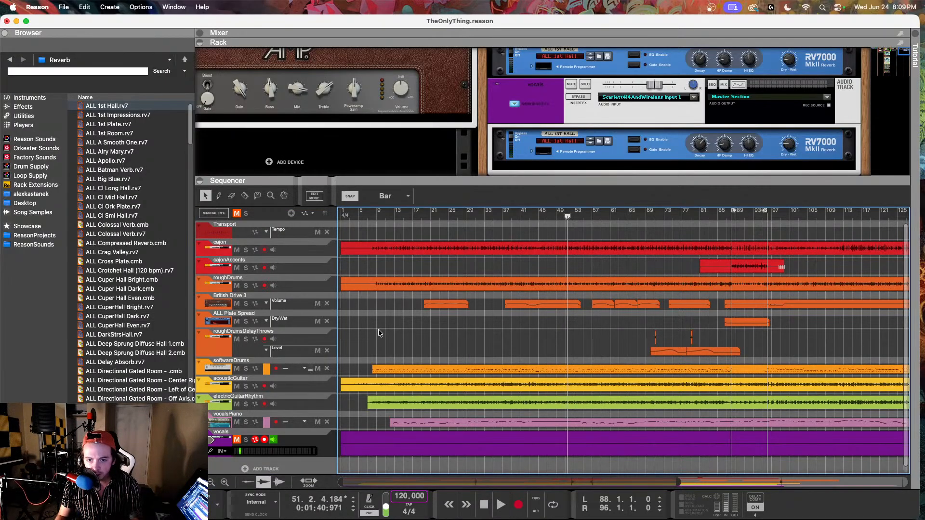
Return the song position to bar 1 and unmute the vocals track
drag(395, 214, 322, 217)
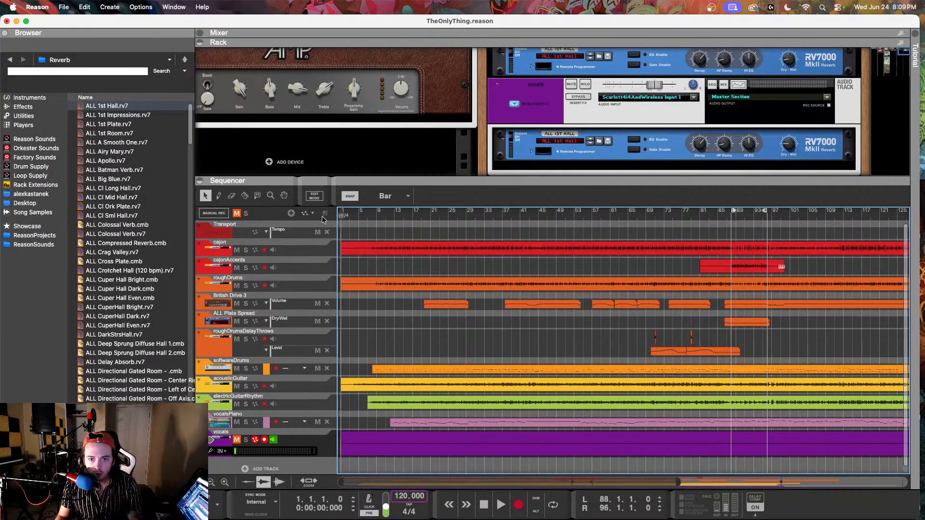
click(323, 423)
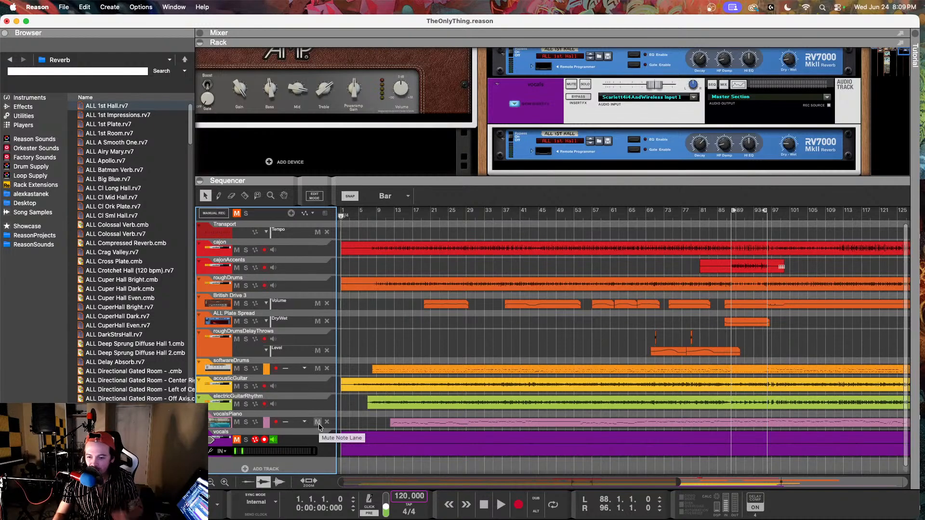
click(297, 446)
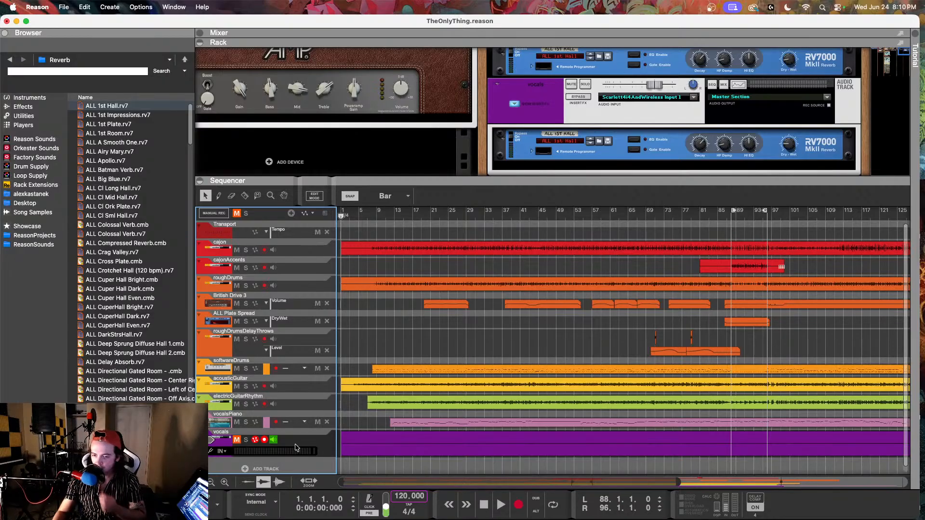
click(359, 217)
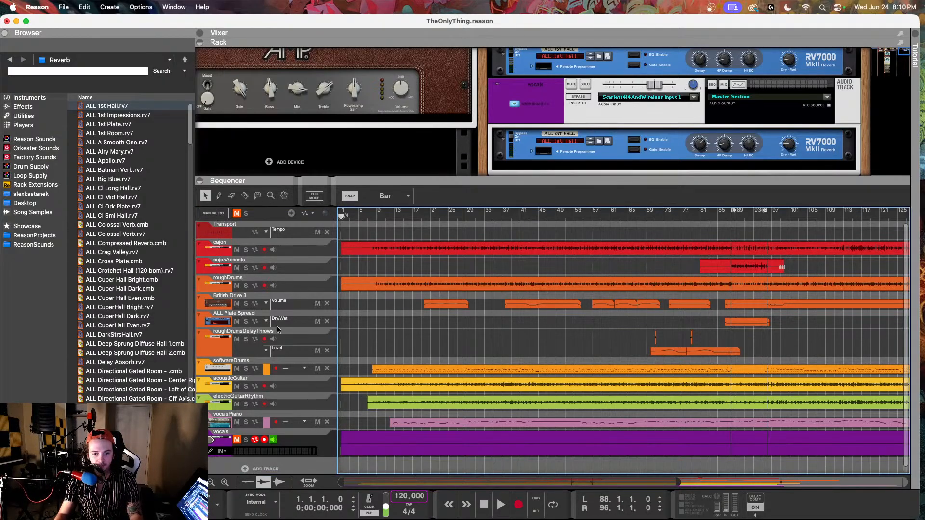
click(323, 444)
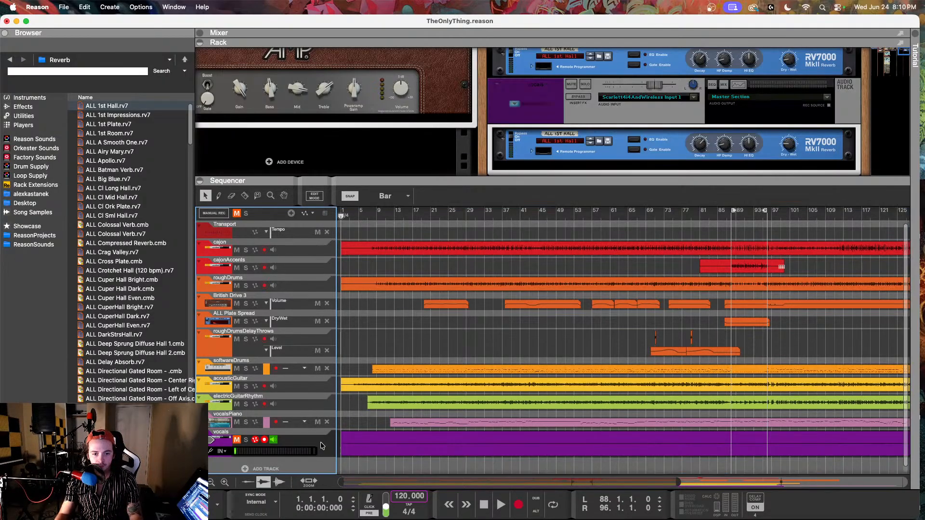
click(237, 439)
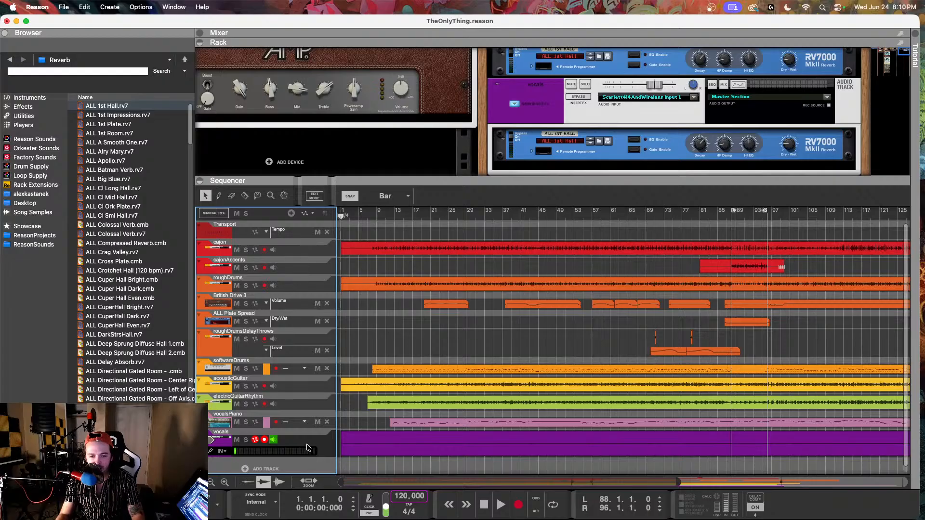
Record another full-length take on the vocals track from bar 1 and stop at about bar 167
drag(390, 211, 323, 225)
click(335, 442)
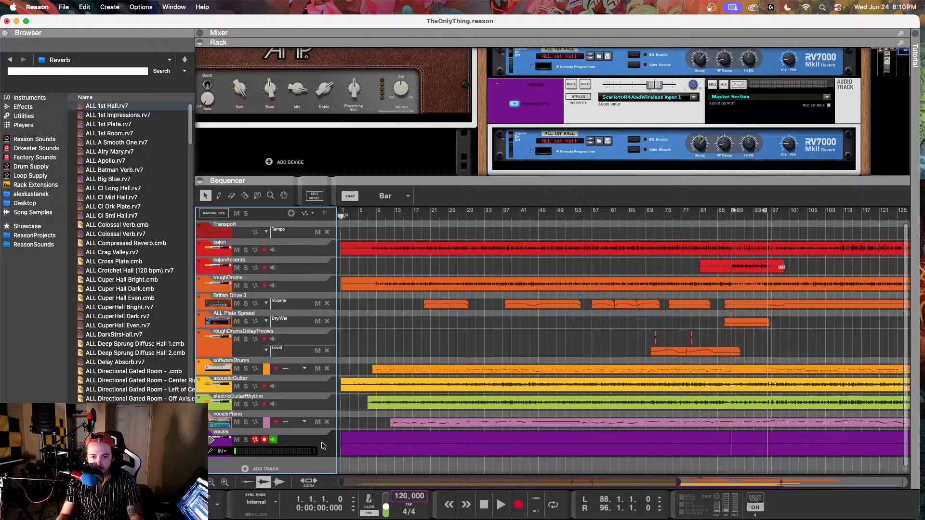
click(519, 504)
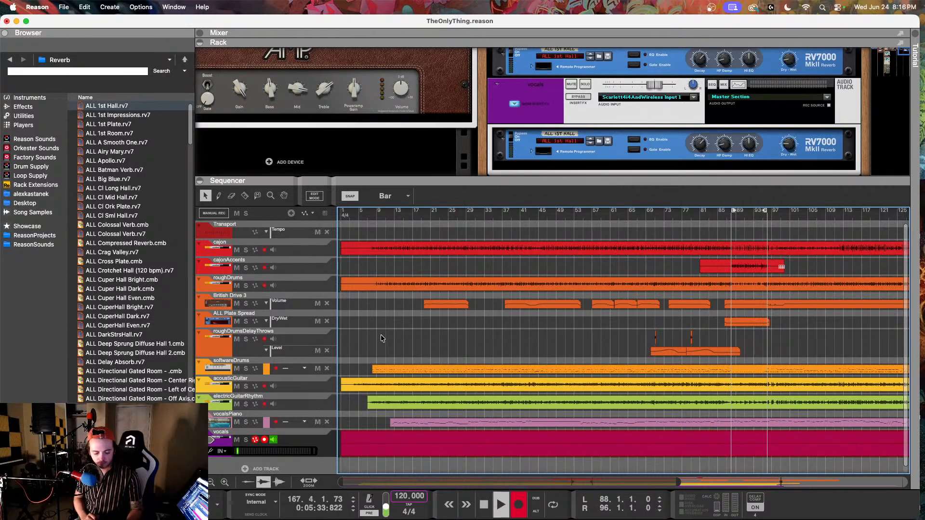
key(space)
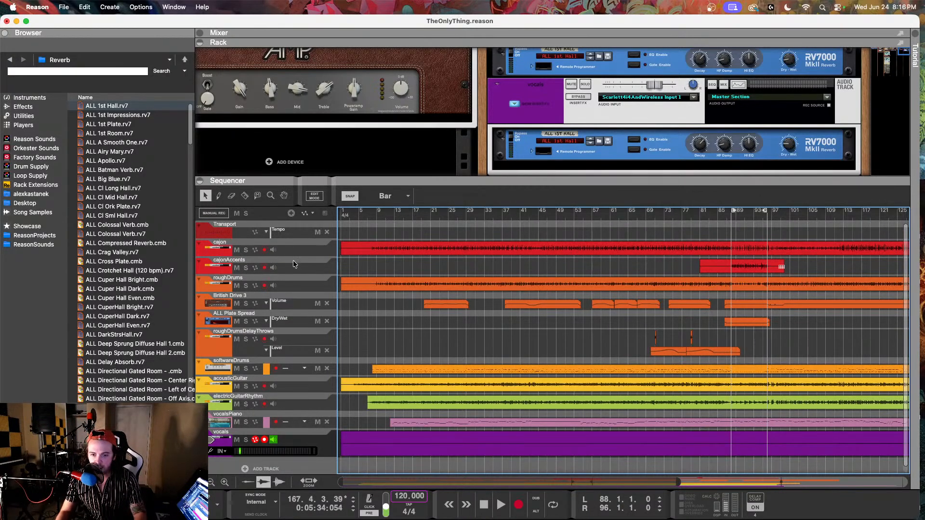
Normalize the newly recorded clip on the vocals track
scroll(377, 416, down, 4)
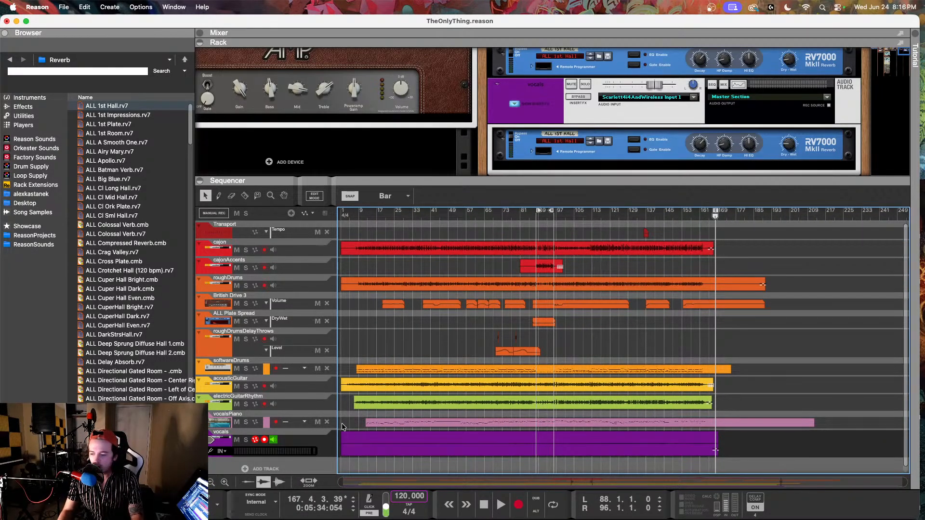
click(315, 444)
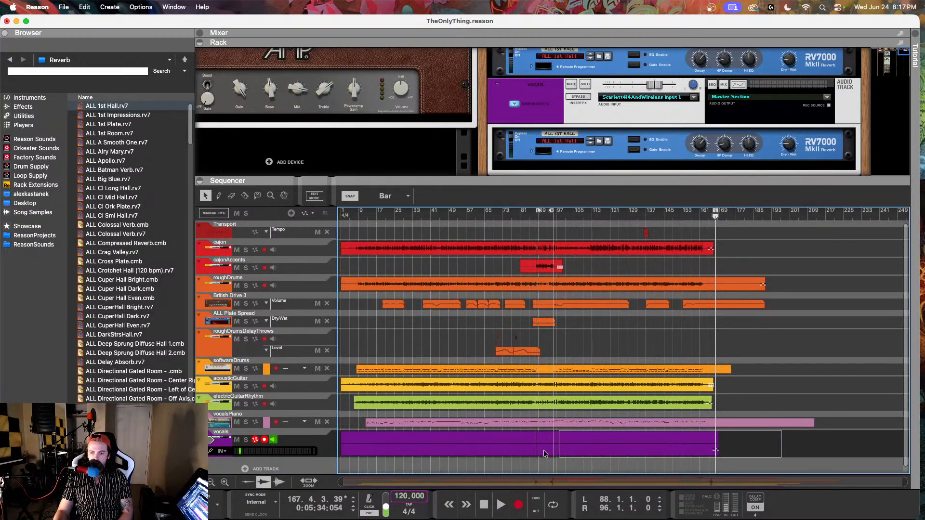
click(395, 454)
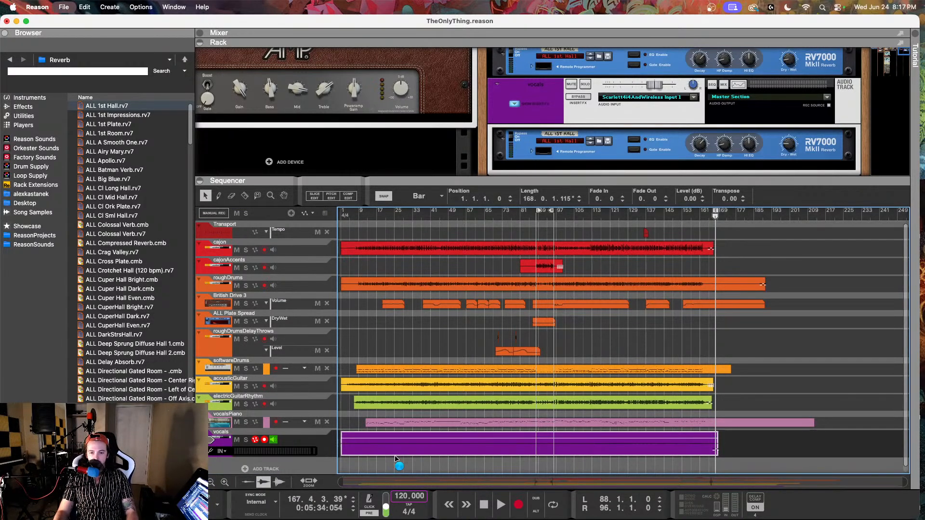
right_click(362, 446)
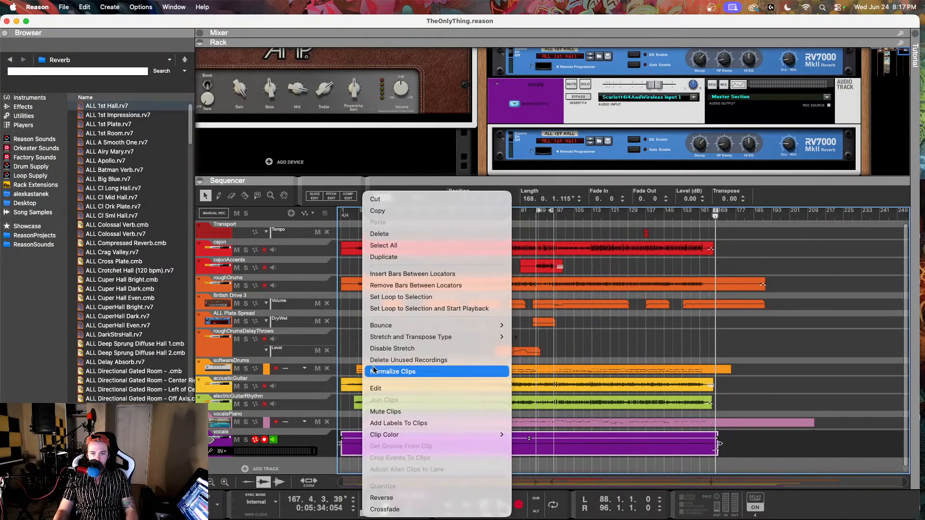
click(374, 371)
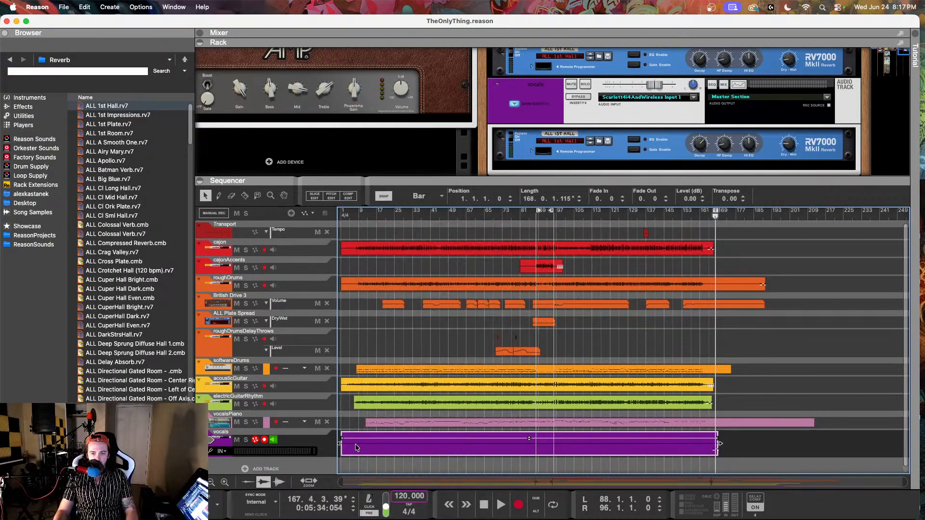
Open the vocals clip in the comp editor and make Take 3 the active take
double_click(354, 444)
scroll(470, 385, down, 5)
scroll(469, 387, up, 5)
click(344, 427)
scroll(429, 410, left, 2)
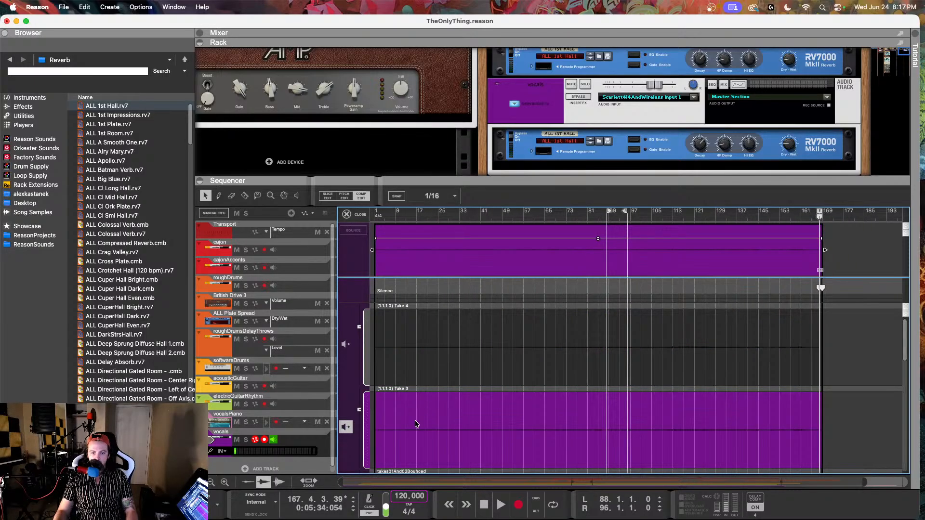
Close the comp editor and normalize the vocals clip with Take 3 as its active take
click(359, 214)
right_click(372, 458)
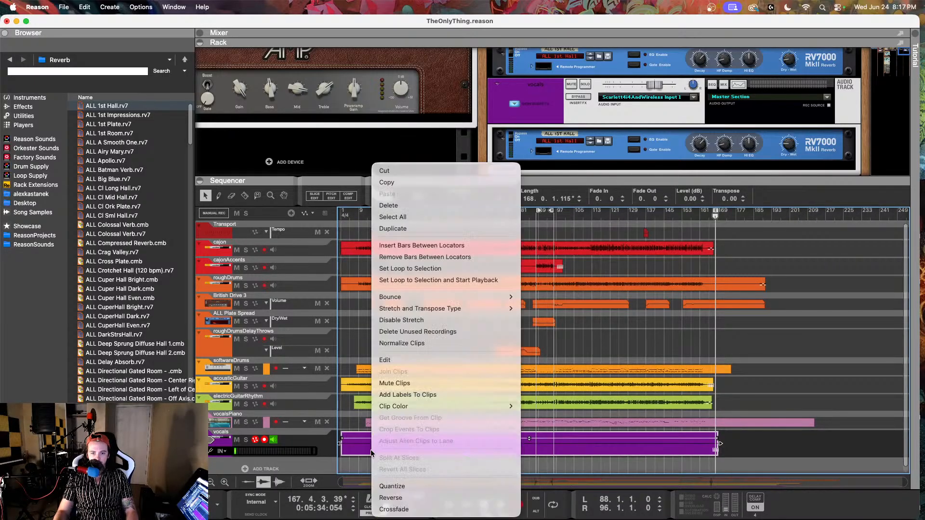
click(394, 343)
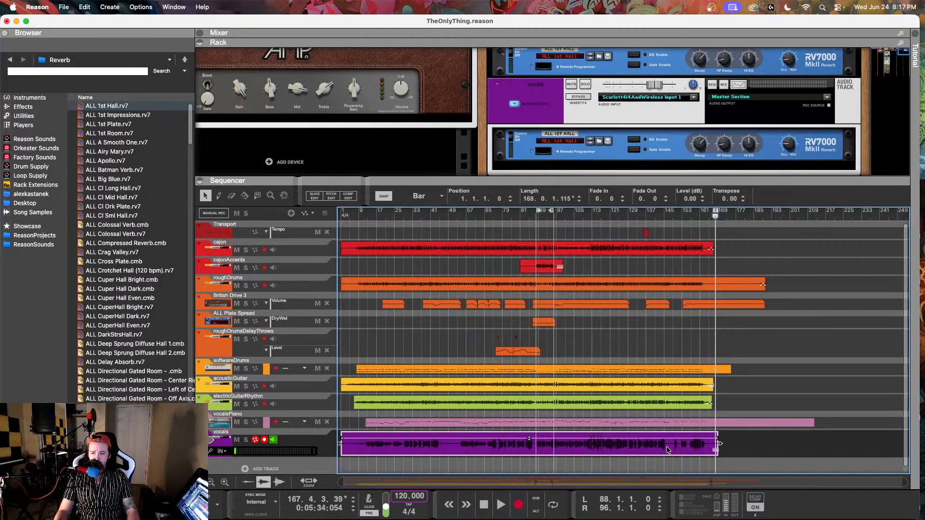
Play the song from bar 7 to audition the normalized vocal take, stopping at about bar 12
drag(730, 445, 545, 453)
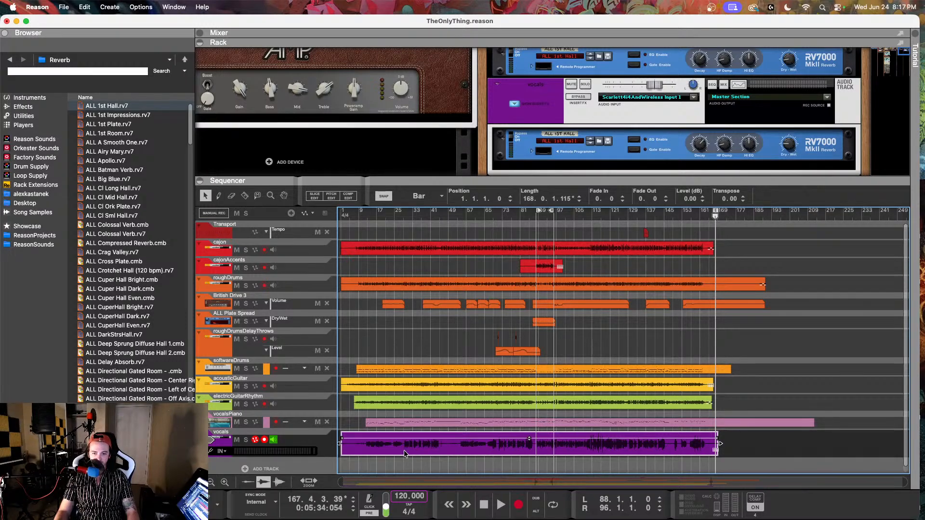
scroll(419, 355, down, 1)
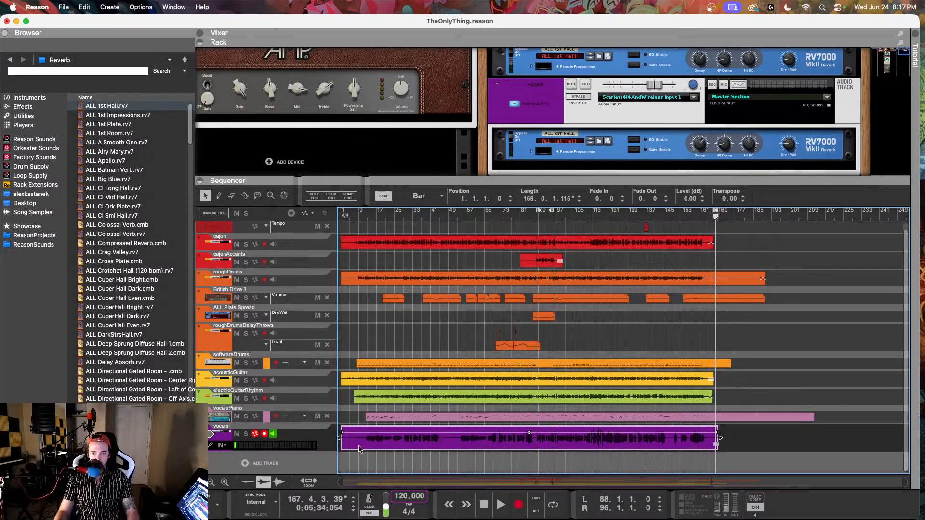
scroll(363, 448, up, 5)
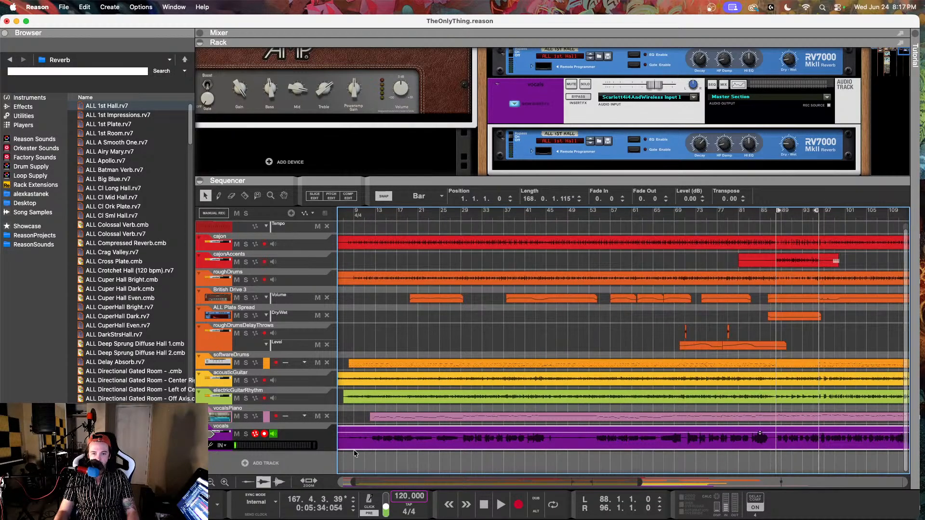
scroll(382, 438, up, 4)
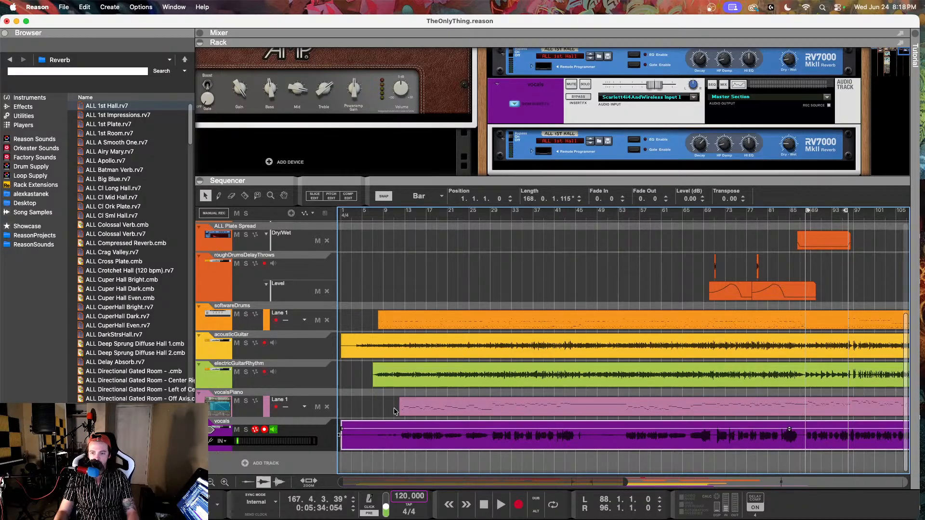
scroll(394, 408, down, 5)
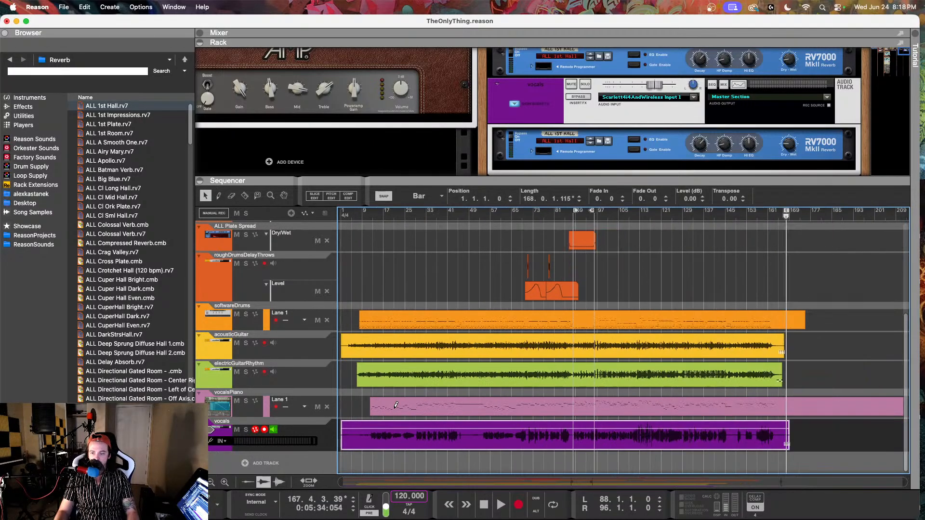
click(356, 215)
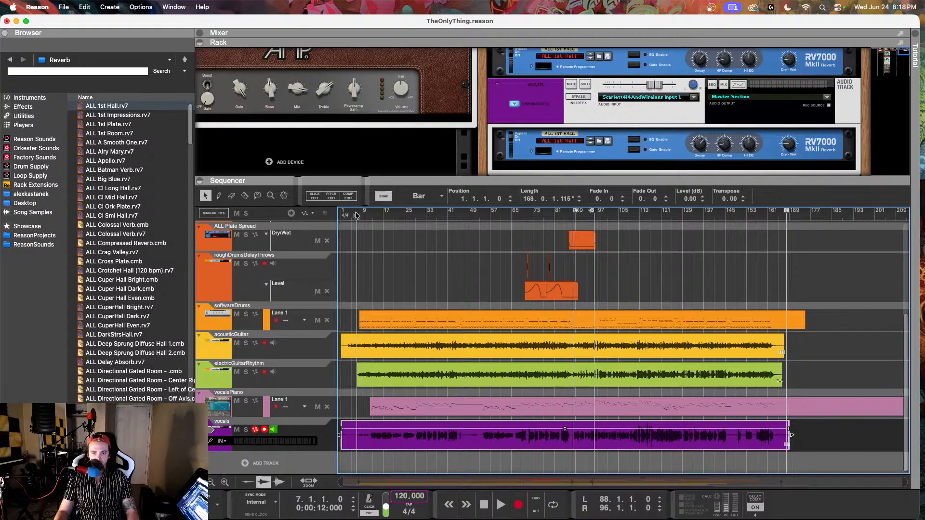
key(space)
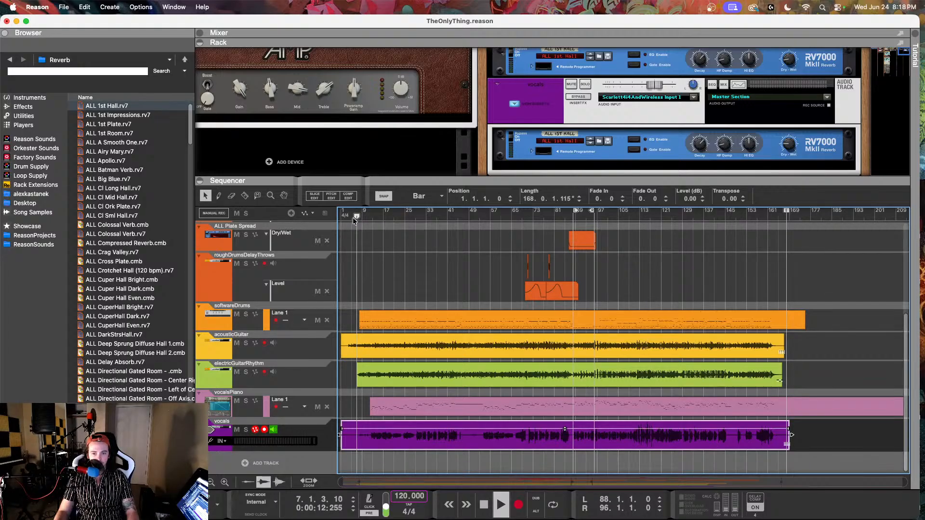
key(space)
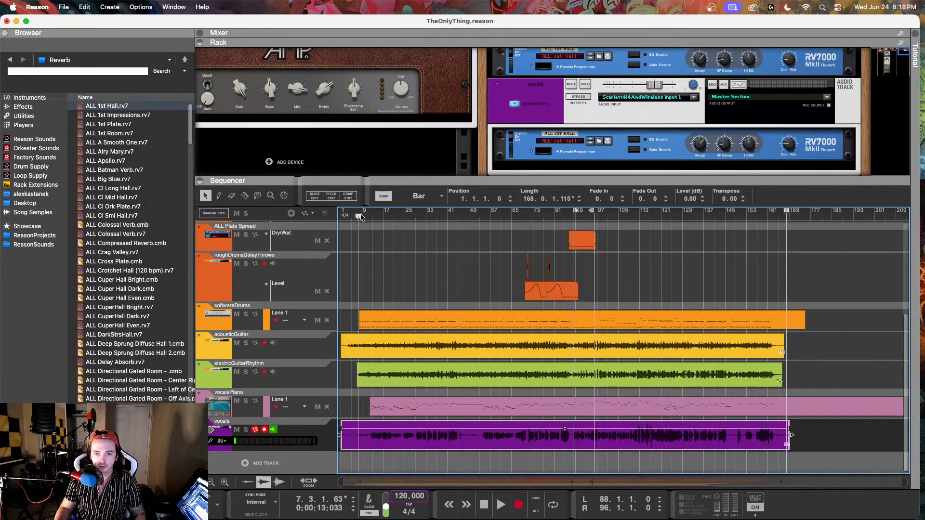
key(space)
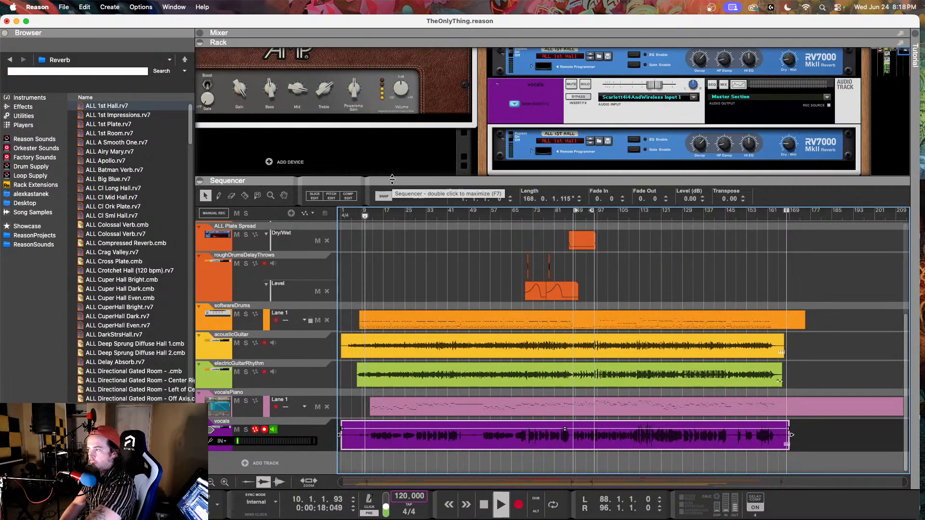
click(403, 287)
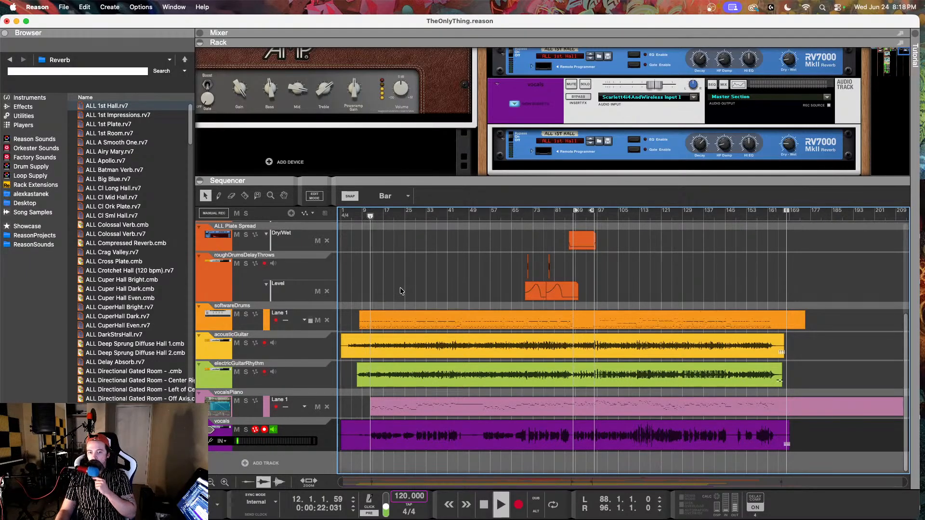
key(space)
Turn off input monitoring on the vocals track and slightly lower the vocalsPiano channel's level in the rack
click(273, 430)
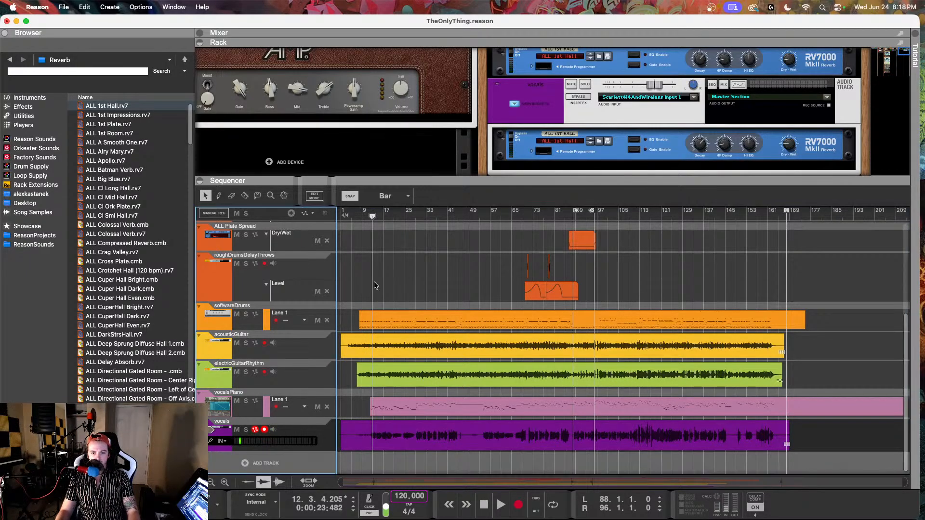
click(241, 413)
scroll(635, 92, up, 1)
mouse_move(652, 55)
mouse_down()
mouse_move(638, 58)
mouse_move(648, 60)
mouse_up()
Play the song from about bar 8, restart it from about bar 13, and stop at about bar 27 to check the vocal
click(360, 216)
key(space)
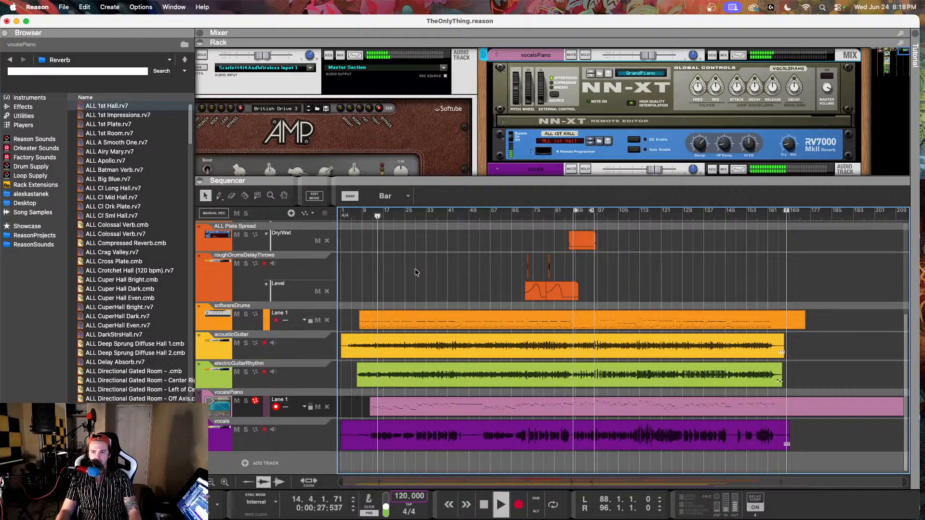
key(space)
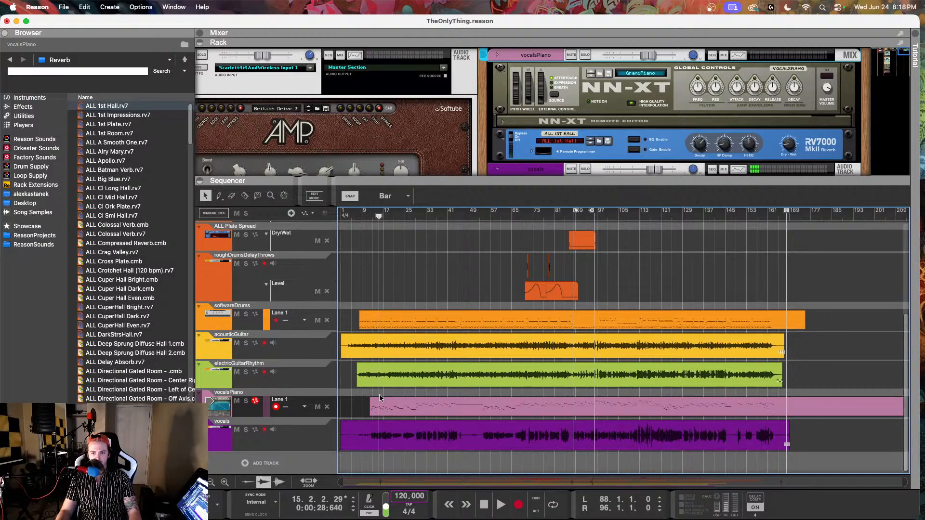
drag(381, 214, 373, 214)
key(space)
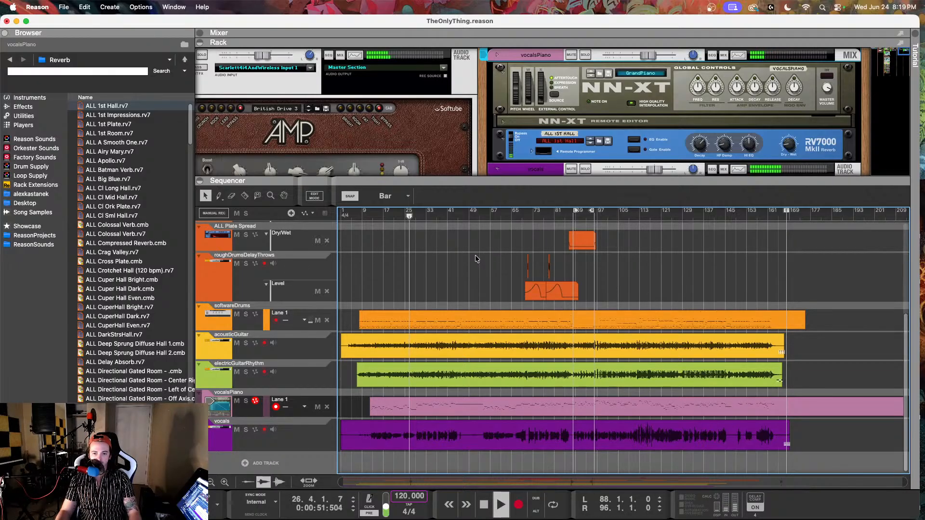
key(space)
Open the vocals clip in the comp editor and turn off single-take mode on the normalized row so the comp uses Take 4
click(372, 438)
double_click(371, 439)
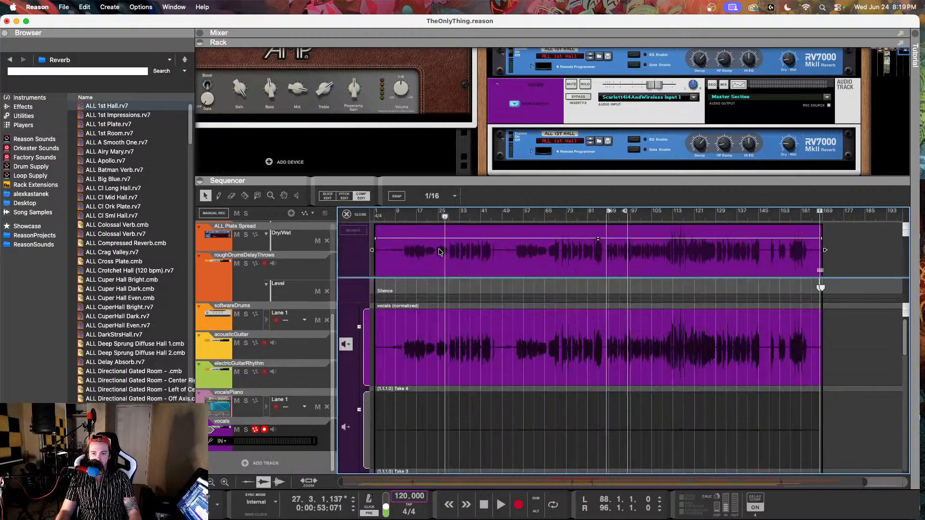
click(345, 344)
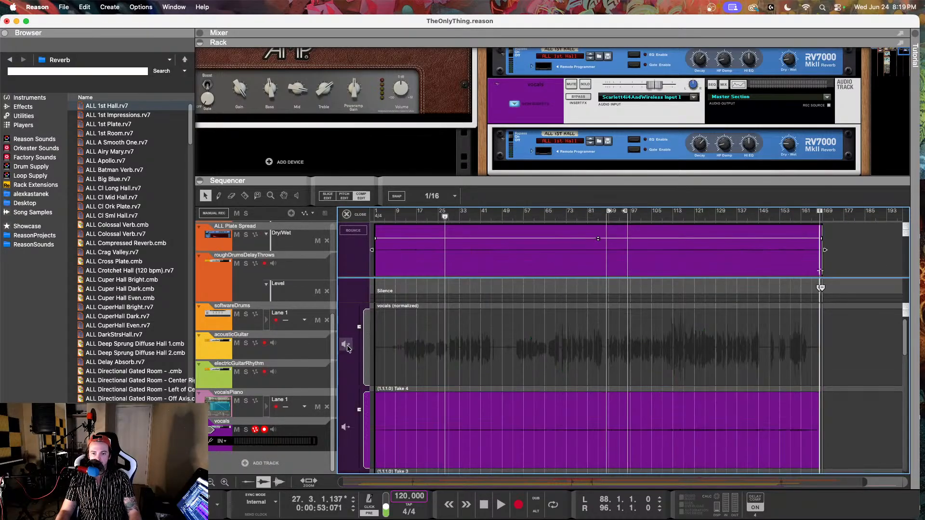
scroll(415, 340, down, 4)
scroll(415, 339, up, 4)
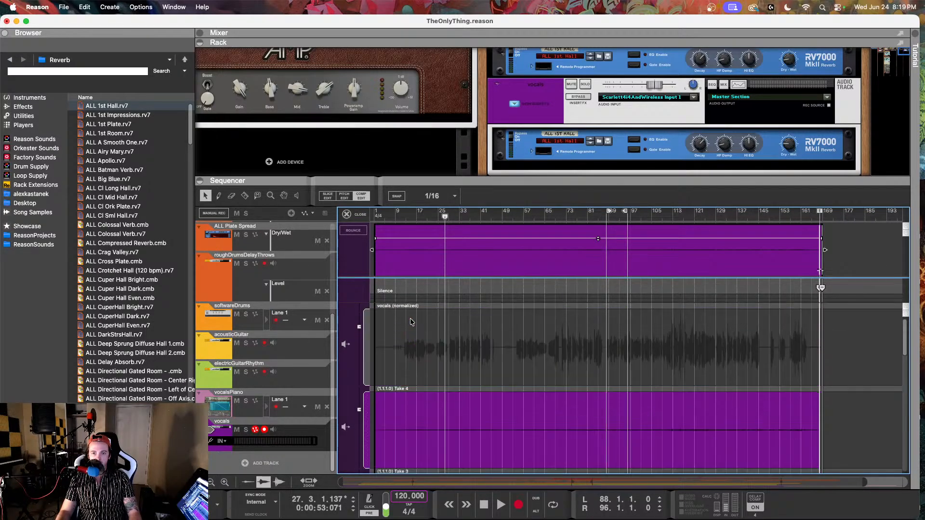
Rename the normalized vocals take as take03
double_click(401, 307)
text(take03)
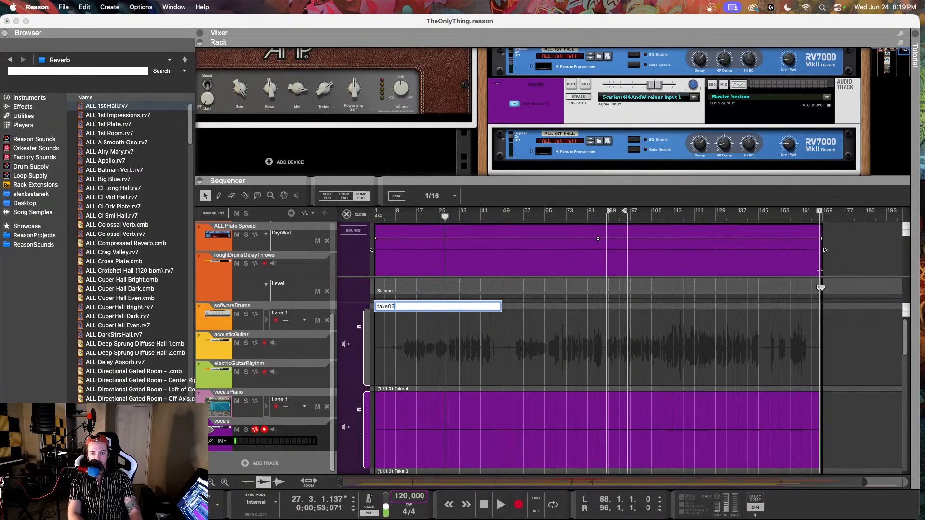
key(Return)
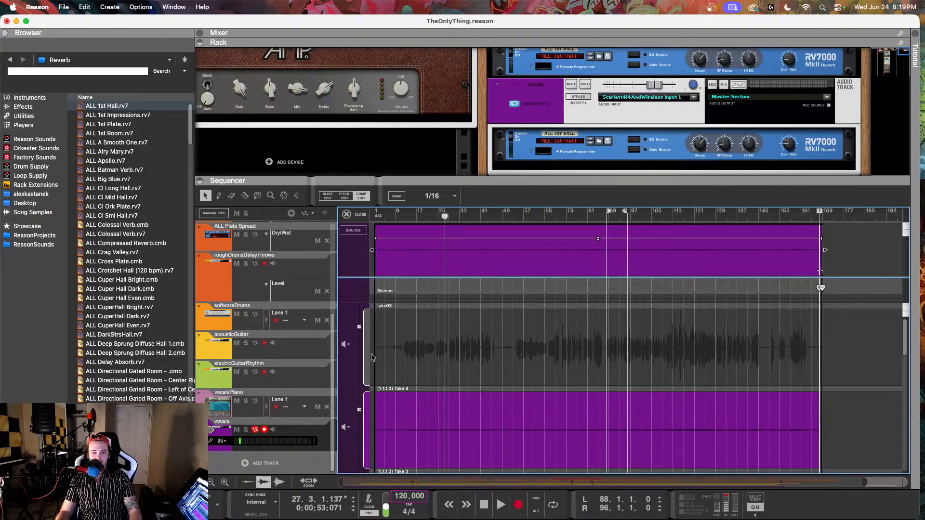
Look through the take rows in the comp editor and set the song position to about bar 11
drag(409, 217, 372, 217)
scroll(410, 360, down, 6)
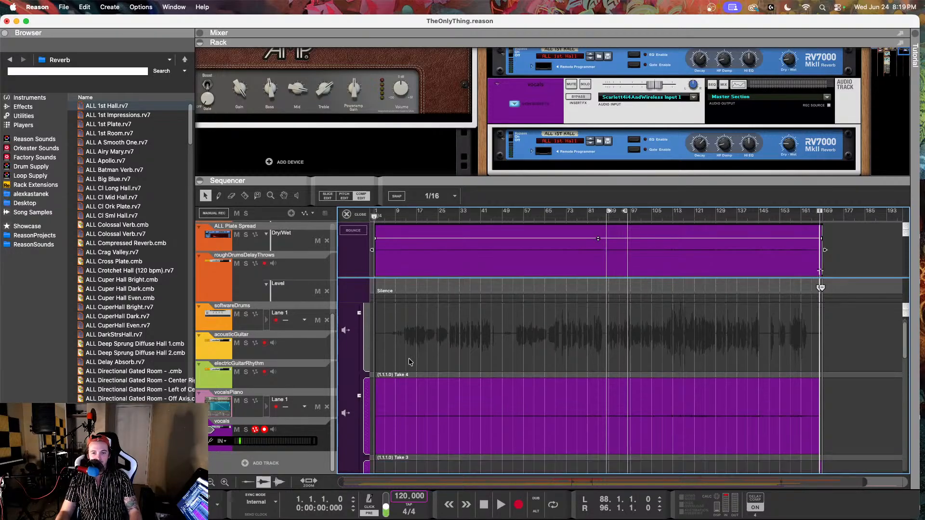
scroll(409, 385, down, 3)
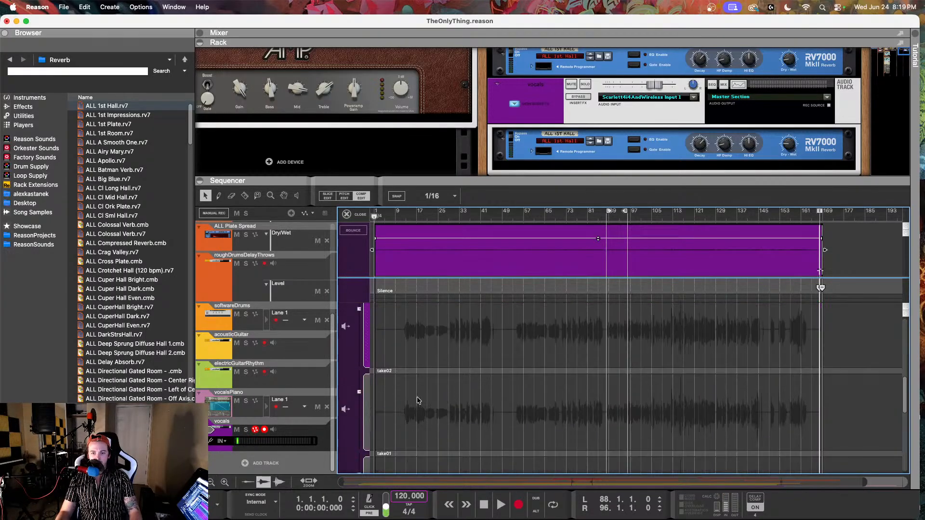
scroll(418, 383, up, 5)
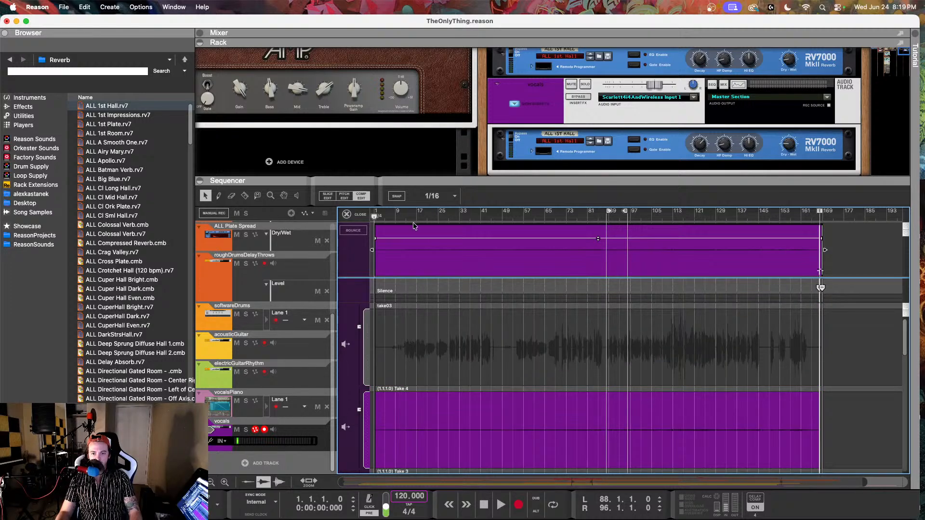
drag(410, 216, 402, 216)
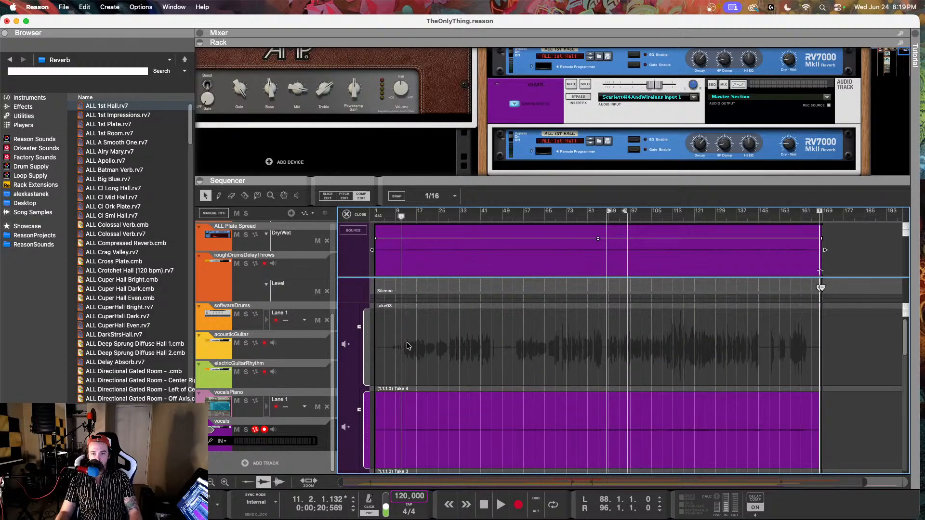
scroll(414, 370, down, 1)
scroll(414, 368, up, 1)
scroll(371, 372, down, 2)
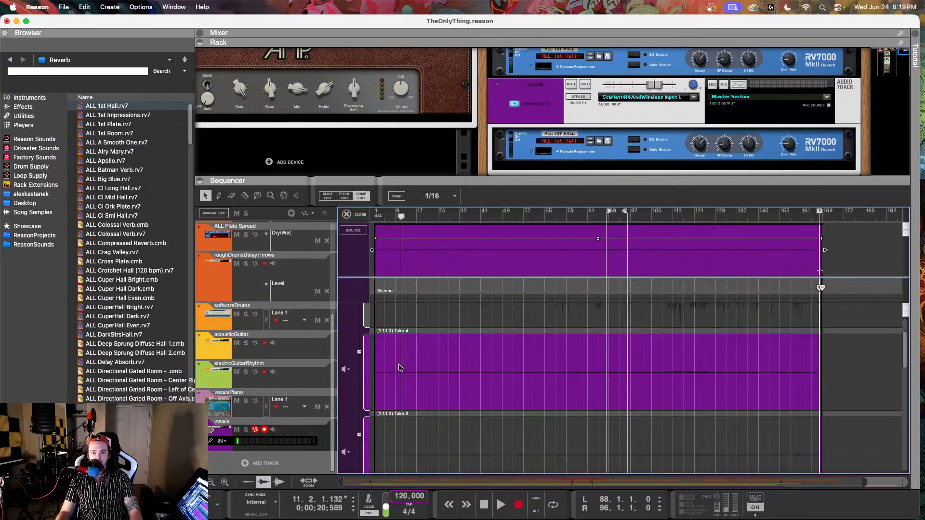
Normalize the vocals clip containing Take 4 and play it back from about bar 11 to about bar 20
click(360, 215)
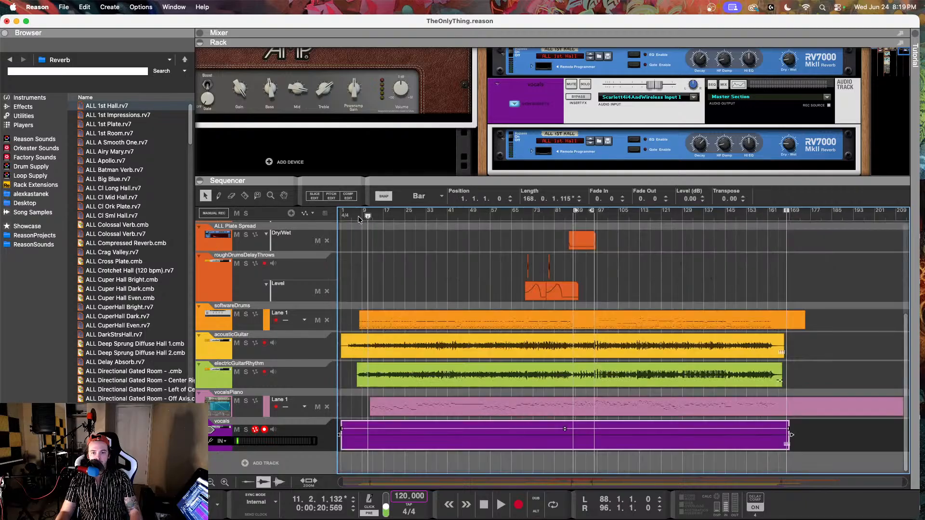
right_click(396, 420)
click(411, 343)
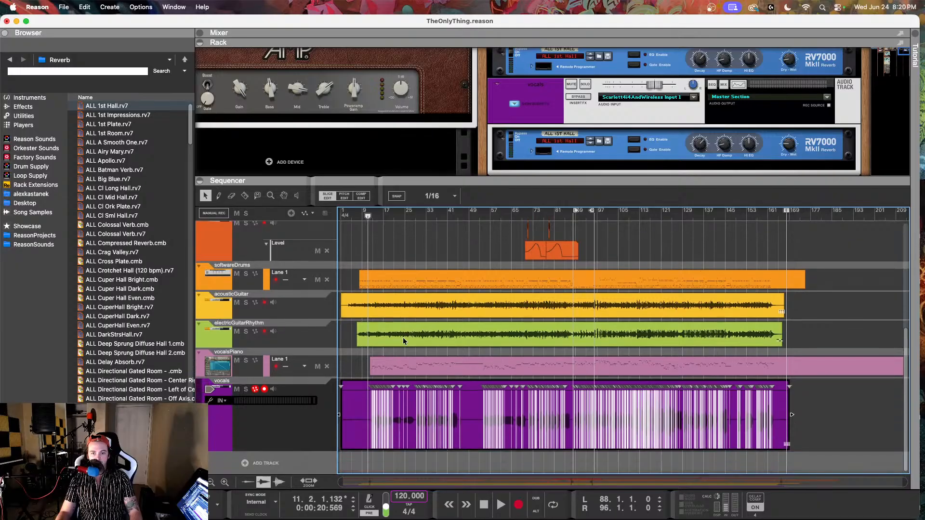
click(392, 230)
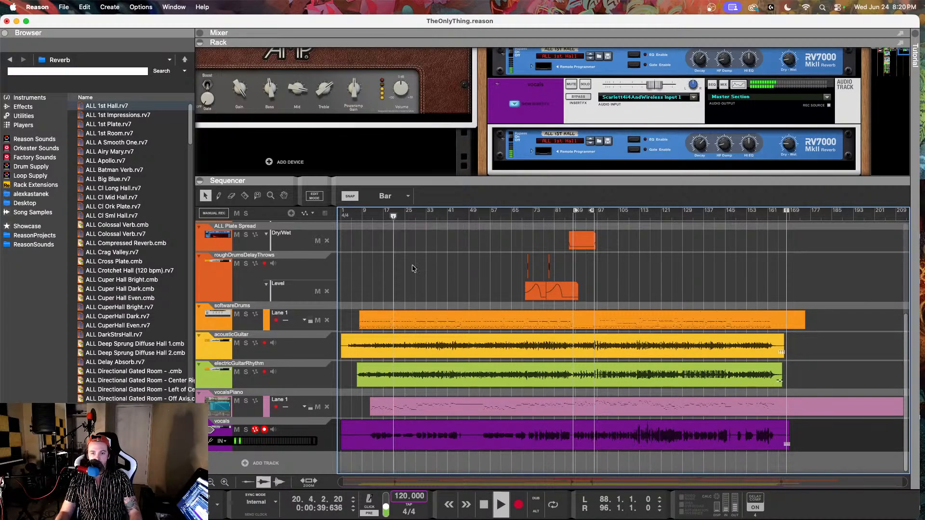
key(space)
Reopen the vocals clip in the comp editor and turn off single-take mode on the newly normalized row
click(361, 447)
double_click(361, 446)
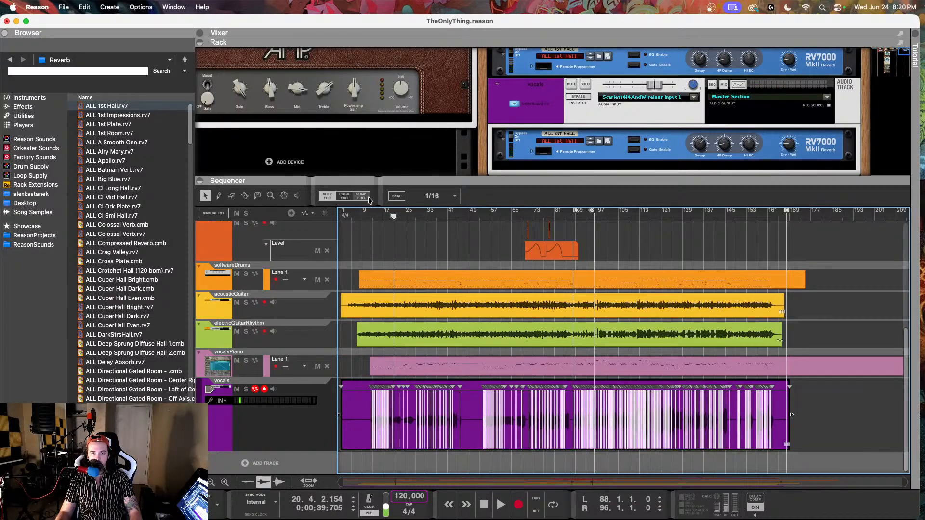
scroll(387, 372, up, 2)
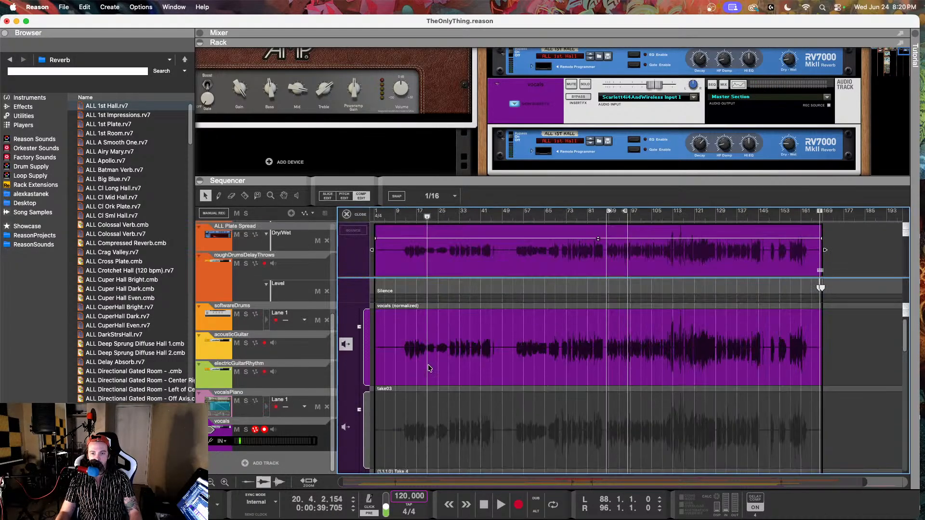
click(346, 344)
Rename the newly normalized vocals take as take04 and look over the earlier take rows
click(386, 314)
double_click(388, 307)
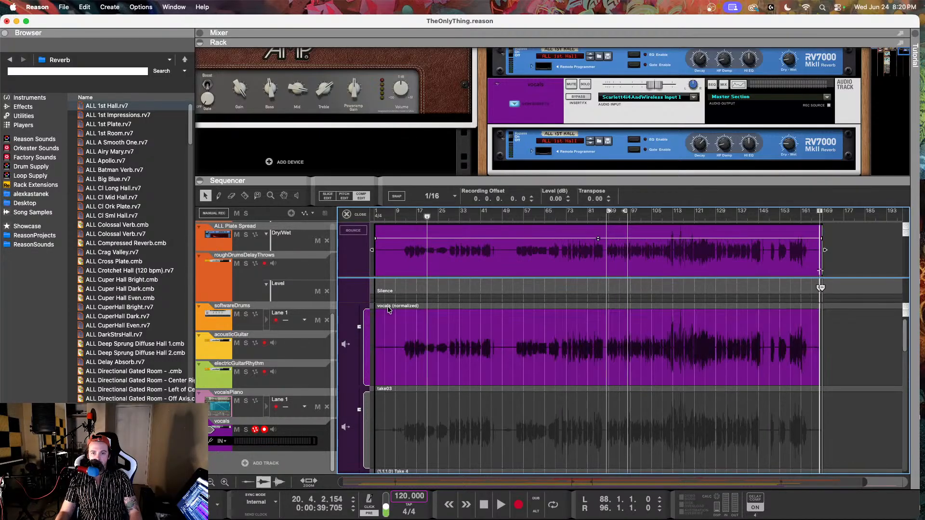
text(take04)
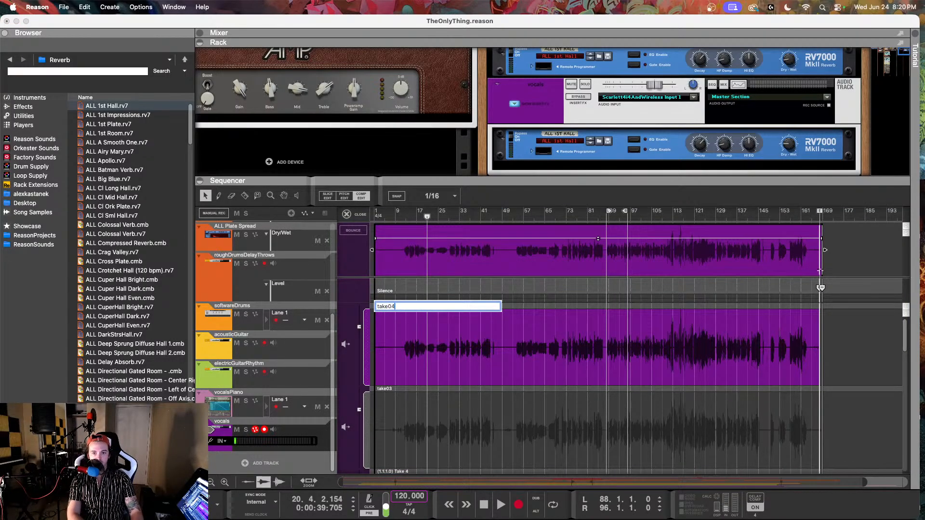
key(Return)
scroll(391, 335, down, 10)
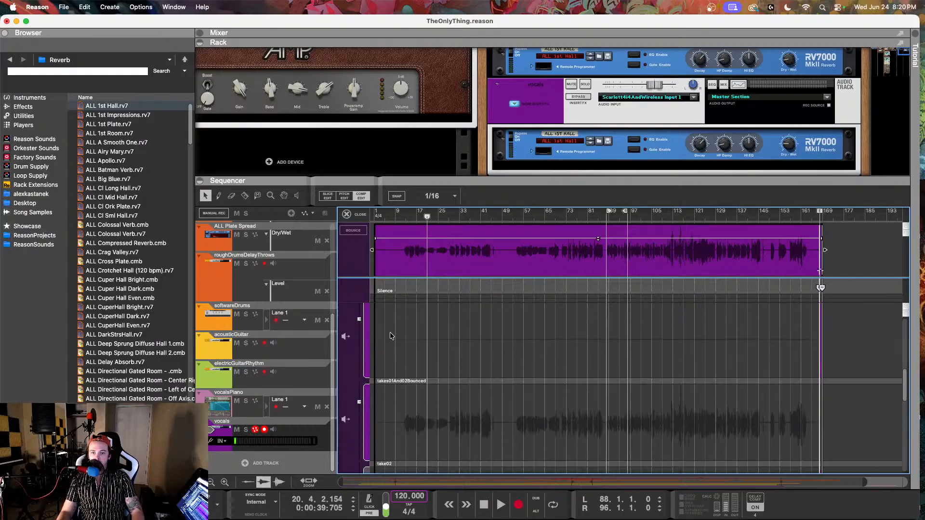
scroll(391, 335, up, 1)
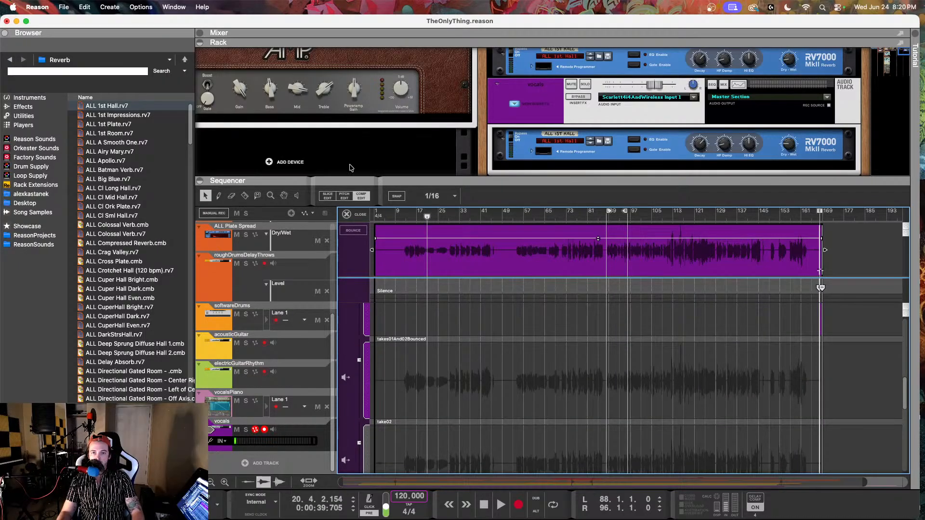
Move the takes01And02Bounced row directly below take03, set the song position to about 10.4 and make takes01And02Bounced the active take
scroll(413, 333, up, 3)
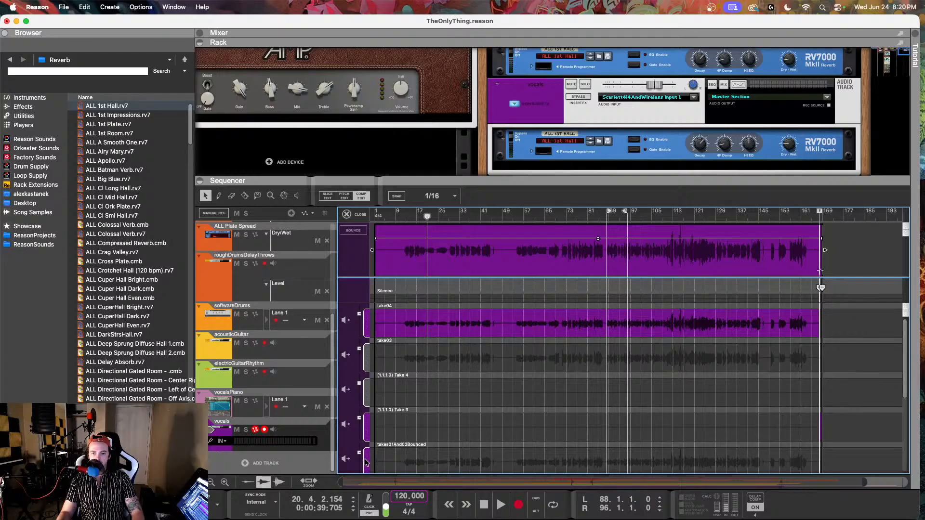
drag(366, 463, 369, 376)
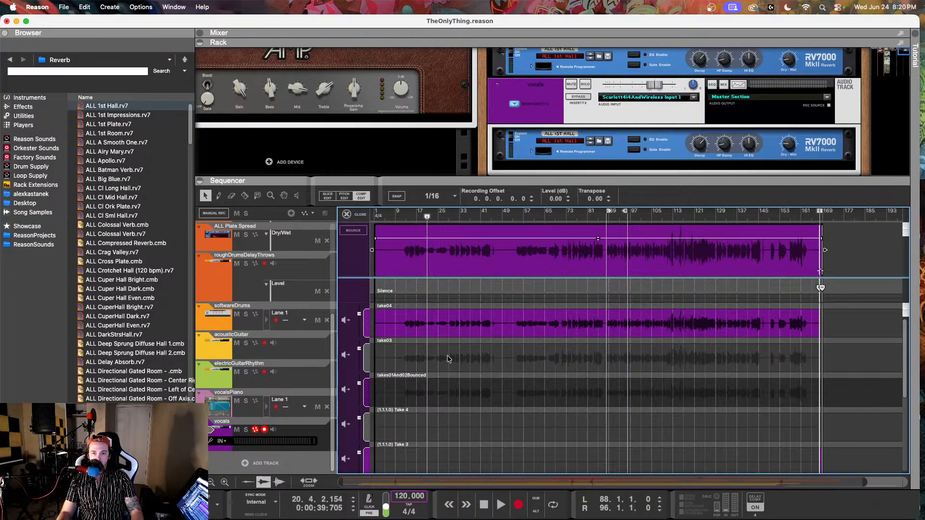
scroll(441, 367, up, 2)
scroll(442, 369, left, 2)
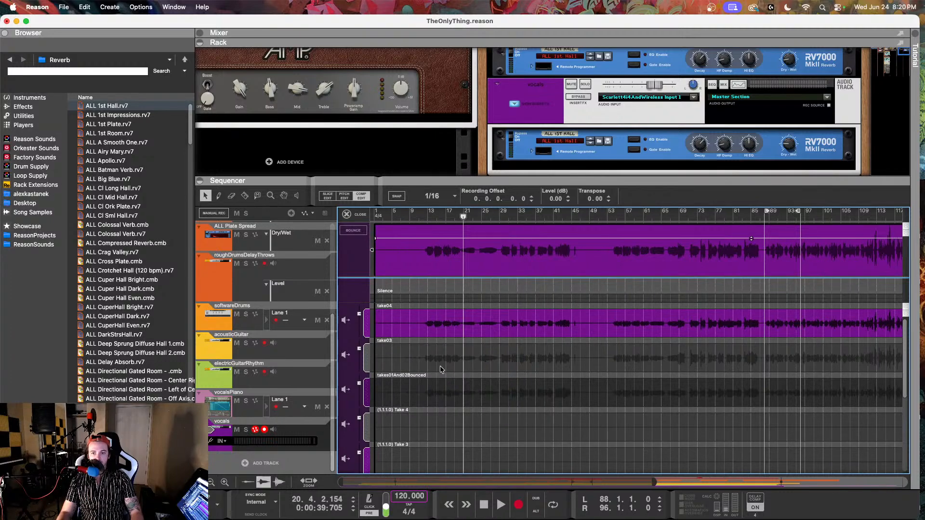
drag(423, 216, 418, 217)
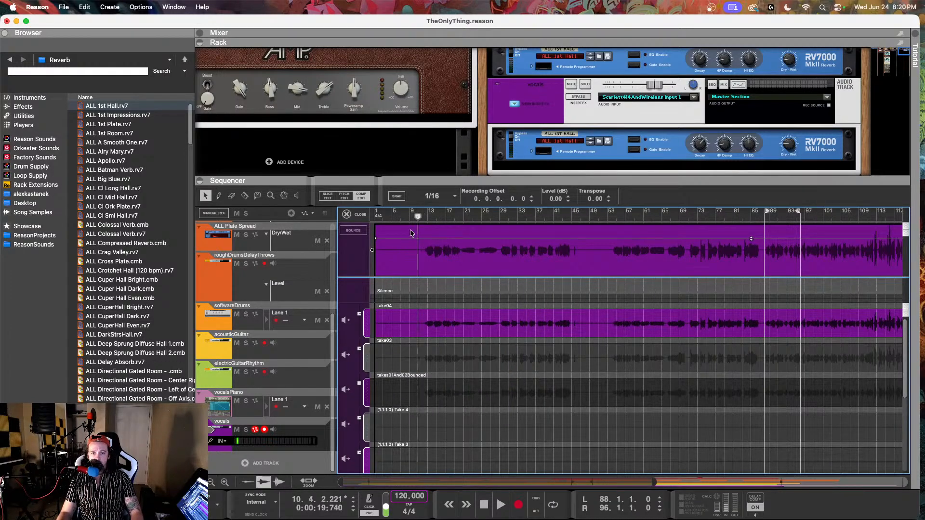
click(470, 391)
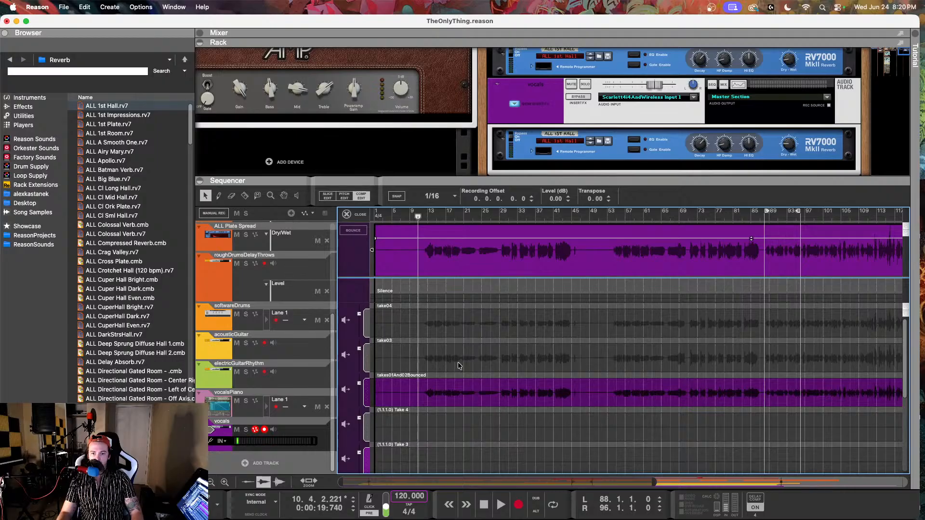
Fold the rack to enlarge the sequencer and cut the comp over to take03 from about bar 12
scroll(459, 363, up, 2)
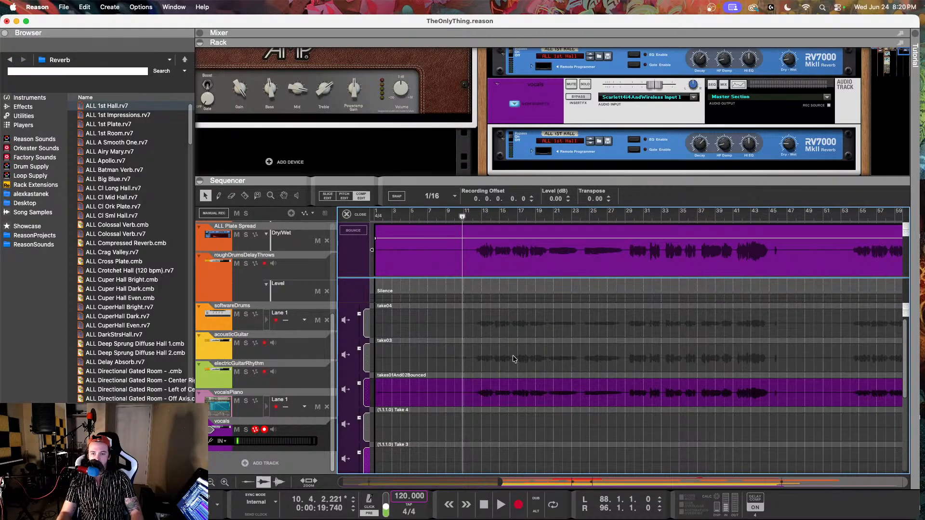
scroll(514, 357, up, 2)
scroll(506, 357, up, 2)
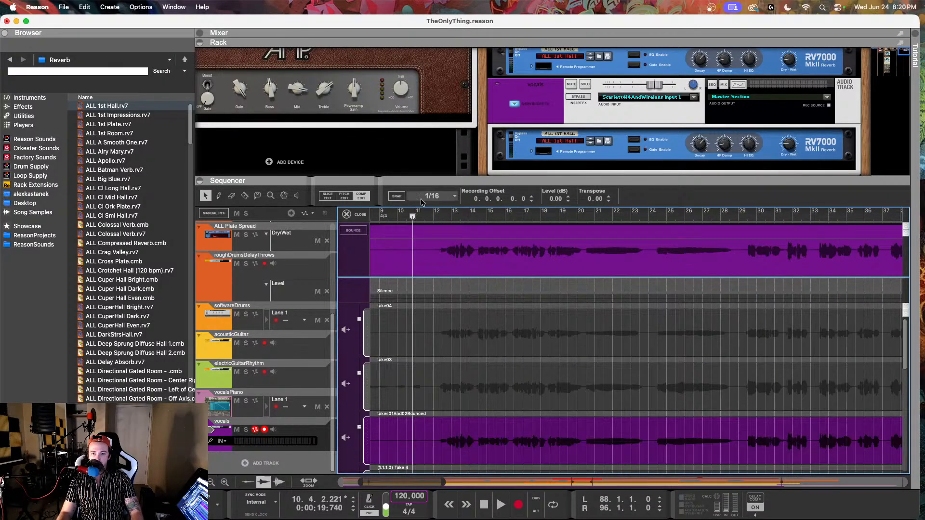
click(200, 43)
scroll(455, 340, up, 2)
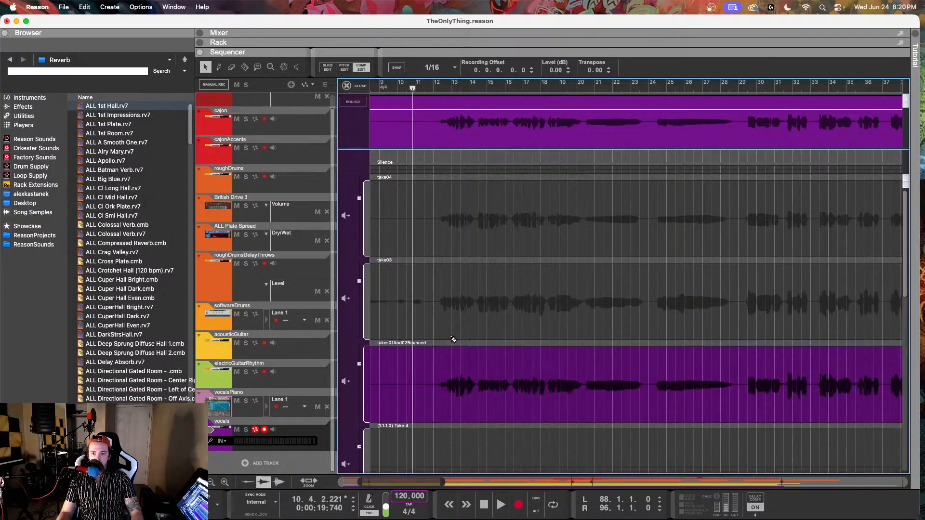
scroll(450, 338, down, 2)
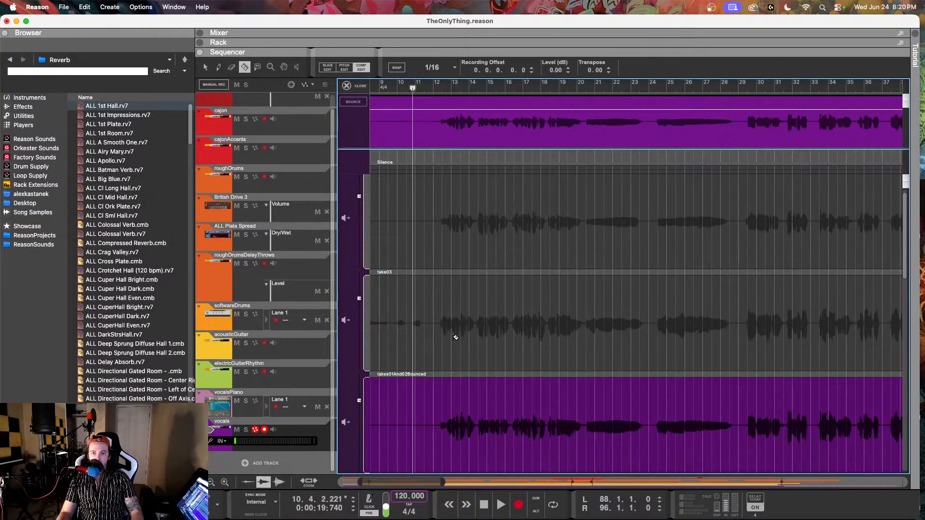
click(437, 322)
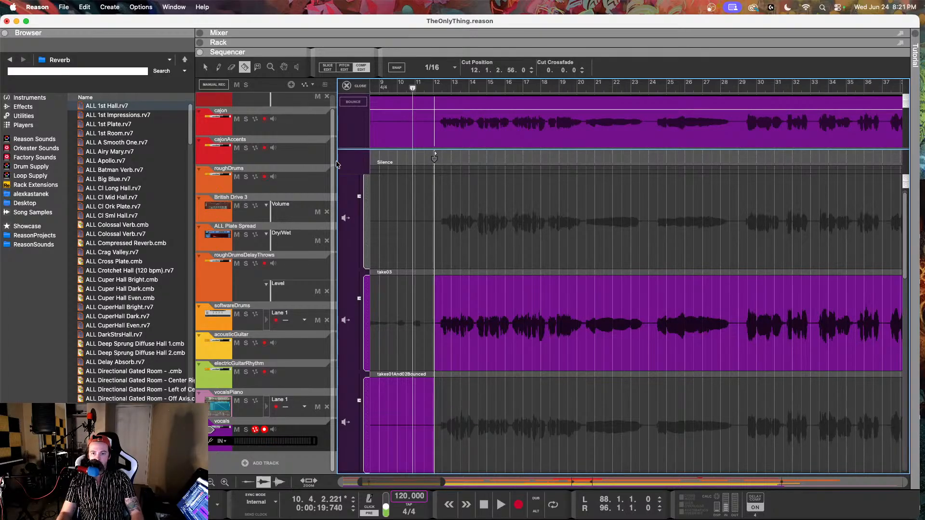
Play the comped vocals from about bar 12 to bar 14
click(204, 68)
click(432, 92)
key(space)
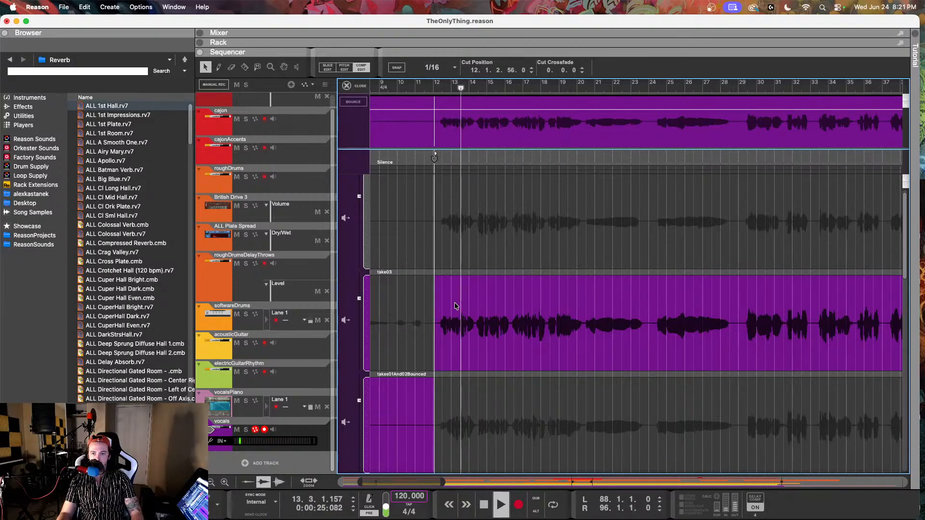
key(space)
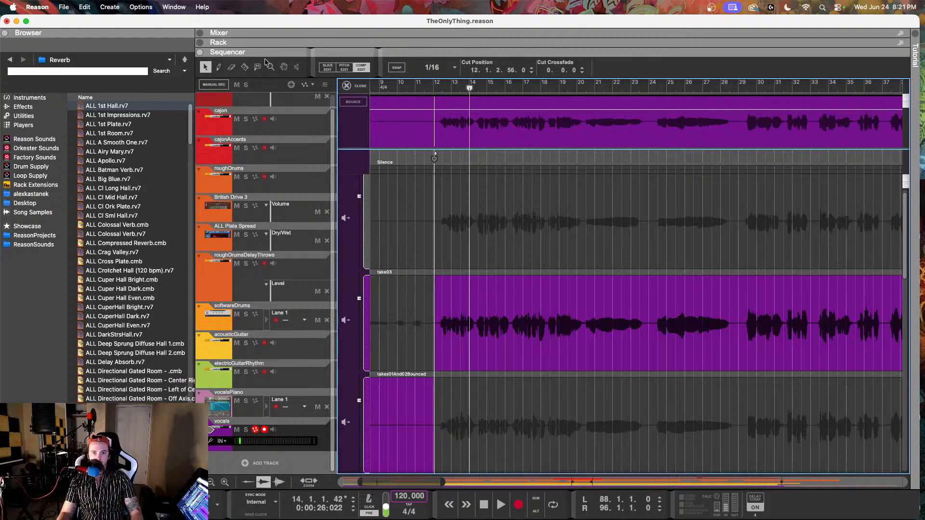
Cut the comp back to takes01And02Bounced at about 13.4.2.133 and play across the new cut
key(r)
scroll(483, 260, up, 3)
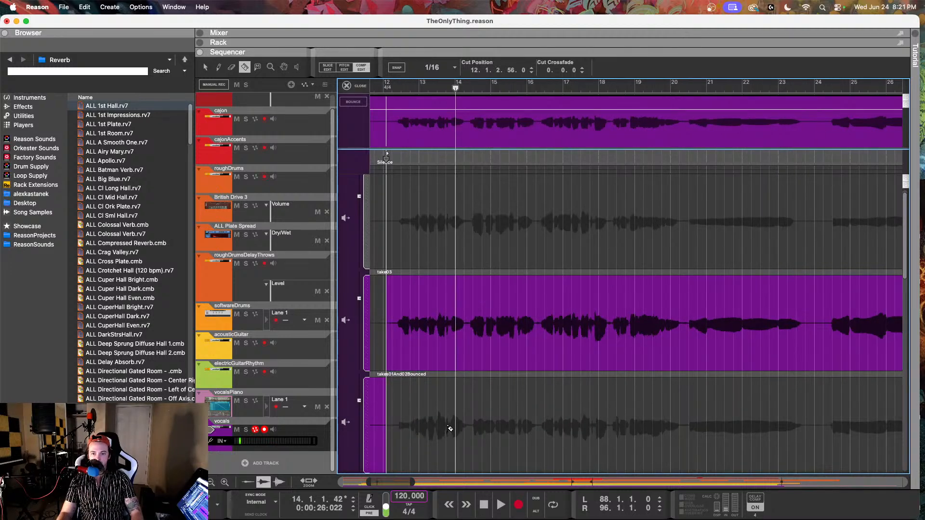
click(450, 426)
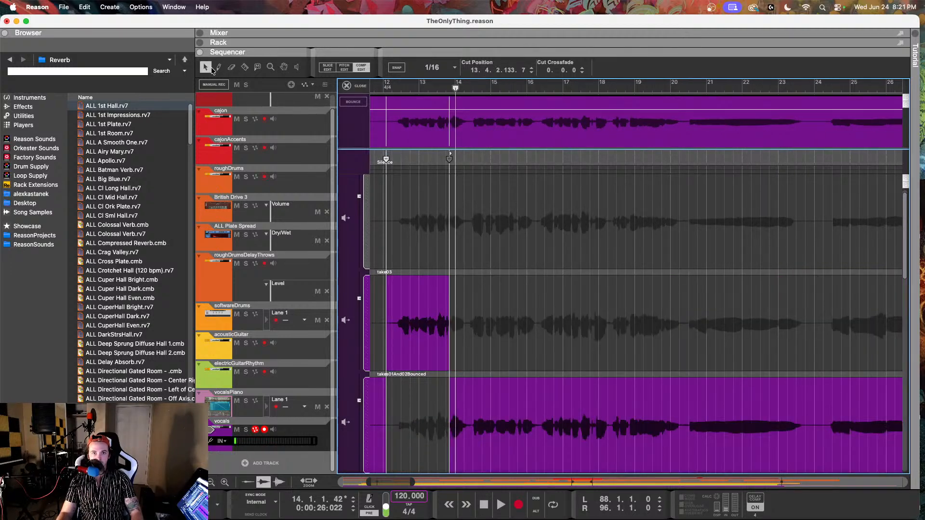
click(433, 84)
key(space)
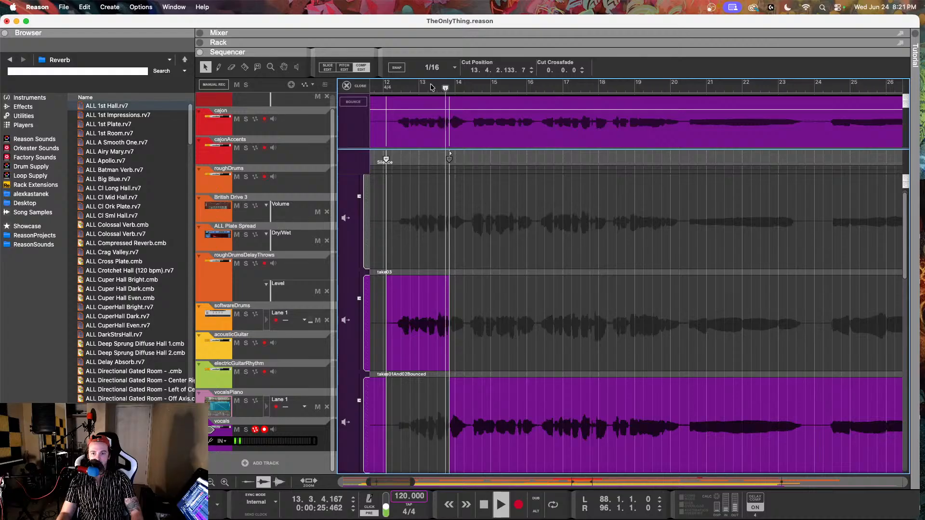
key(space)
Move the cut between take03 and takes01And02Bounced to about 13.4.2.54 and play across it
drag(449, 159, 456, 159)
click(431, 89)
scroll(446, 153, up, 2)
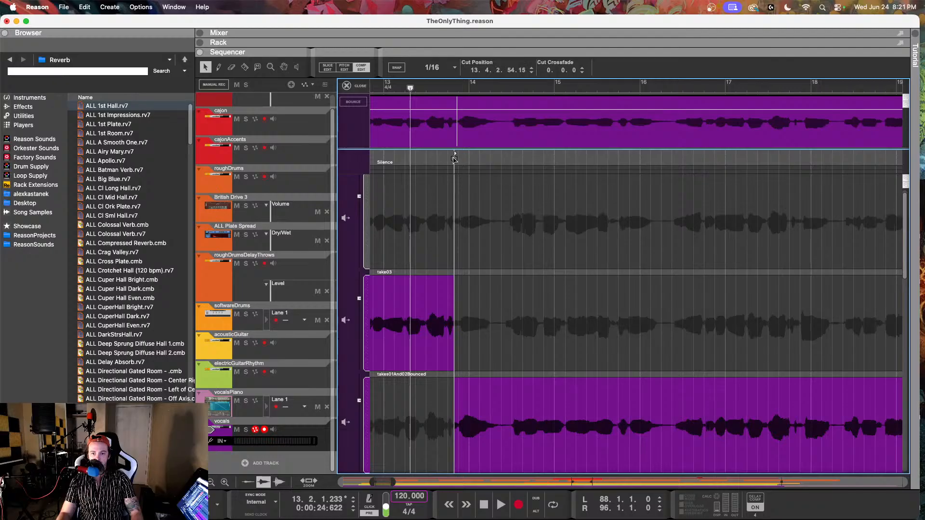
key(space)
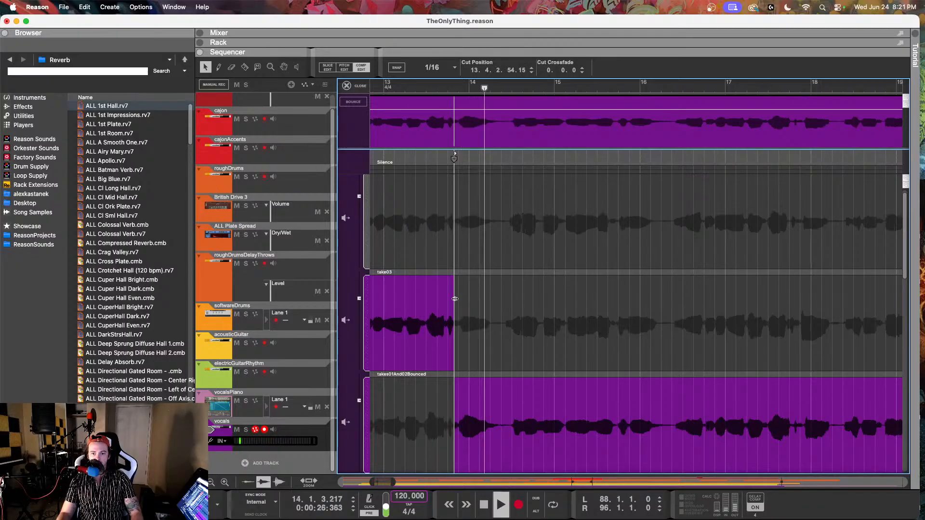
key(space)
Shift the cut between take03 and takes01And02Bounced earlier to about 13.3.4.188 and play it back
drag(455, 162, 447, 159)
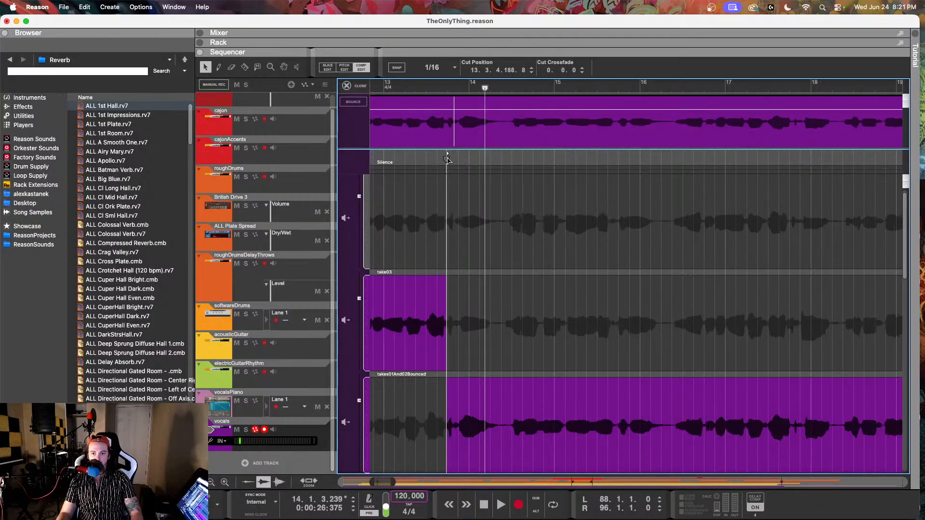
click(412, 94)
key(space)
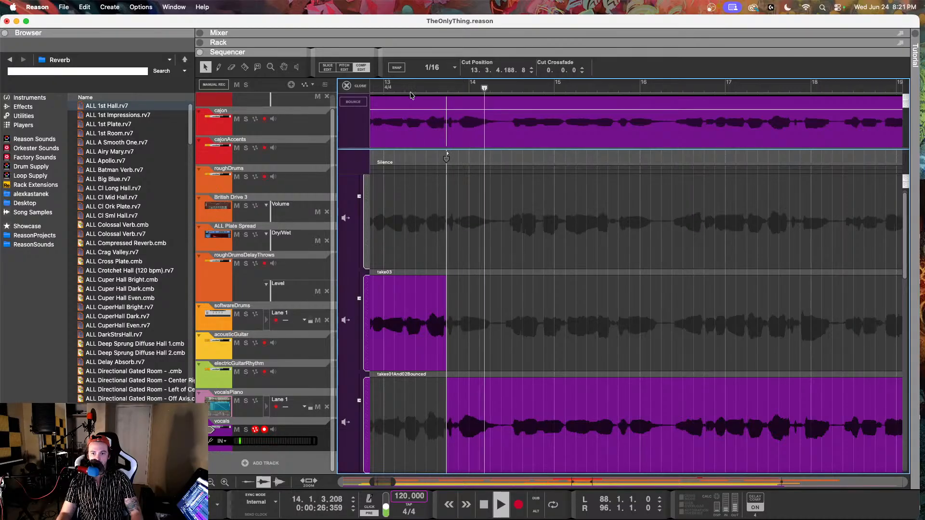
key(space)
Set a crossfade of 2.0.0 on the cut from take03 to takes01And02Bounced and start playback from about bar 12
scroll(434, 193, left, 3)
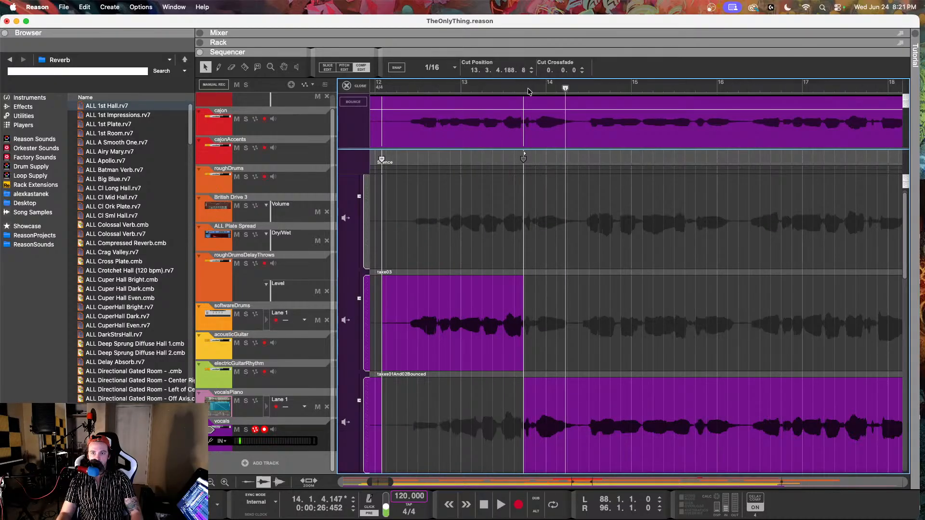
click(583, 70)
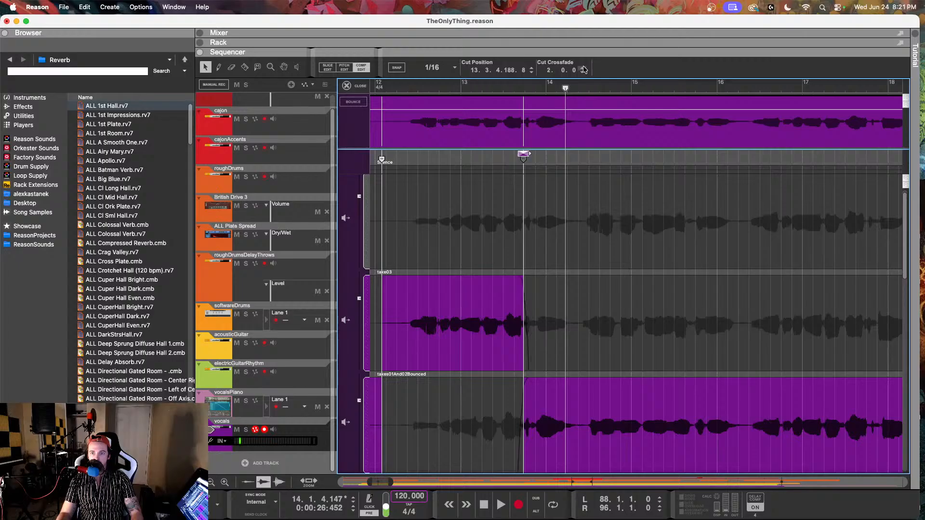
click(389, 93)
key(space)
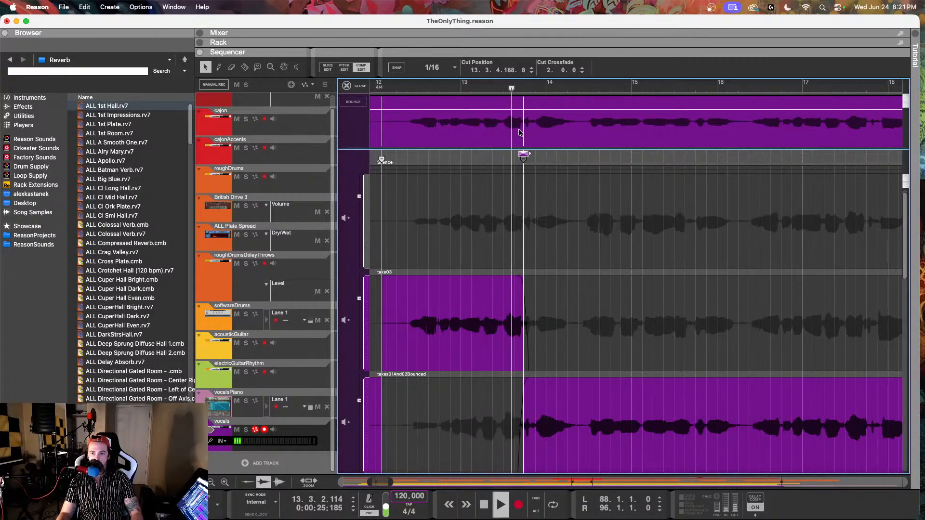
Move the crossfaded cut earlier to about 13.3.4.36 and play the comp from about bar 12 past bar 17
drag(523, 161, 520, 162)
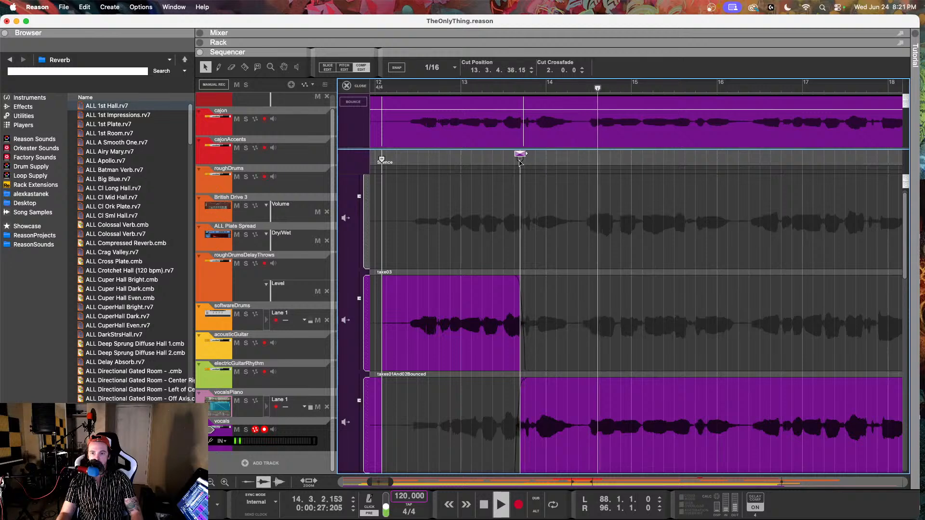
click(386, 91)
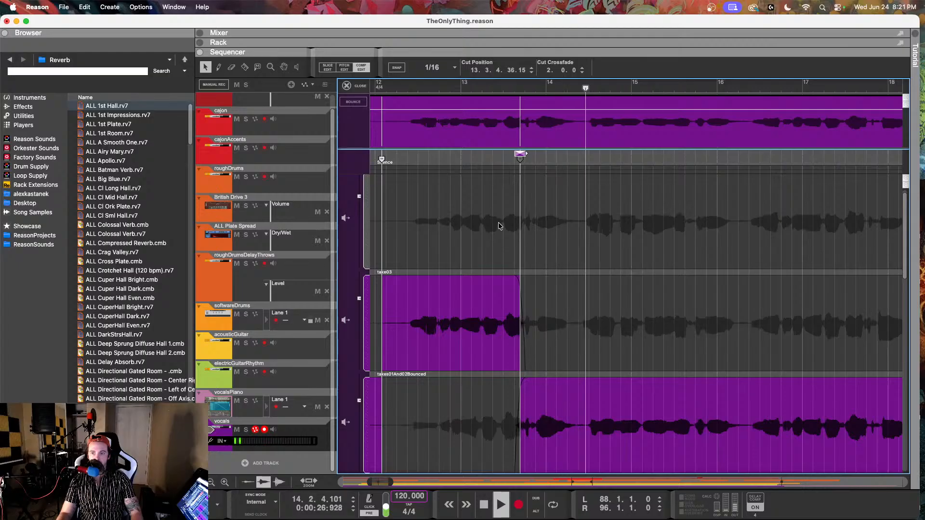
scroll(499, 226, down, 1)
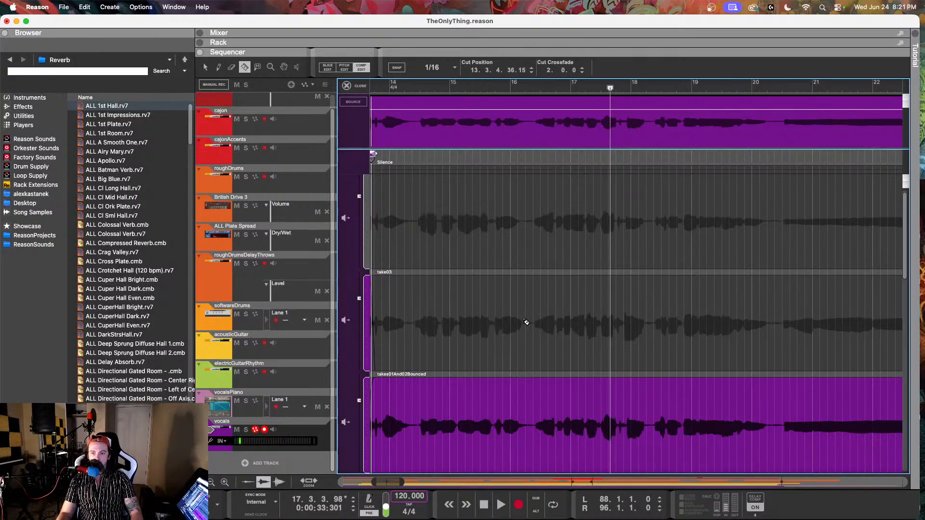
Cut the comp over to take03 at about 16.2.2 and play it from about bar 16 to bar 20
click(533, 323)
click(204, 68)
click(518, 86)
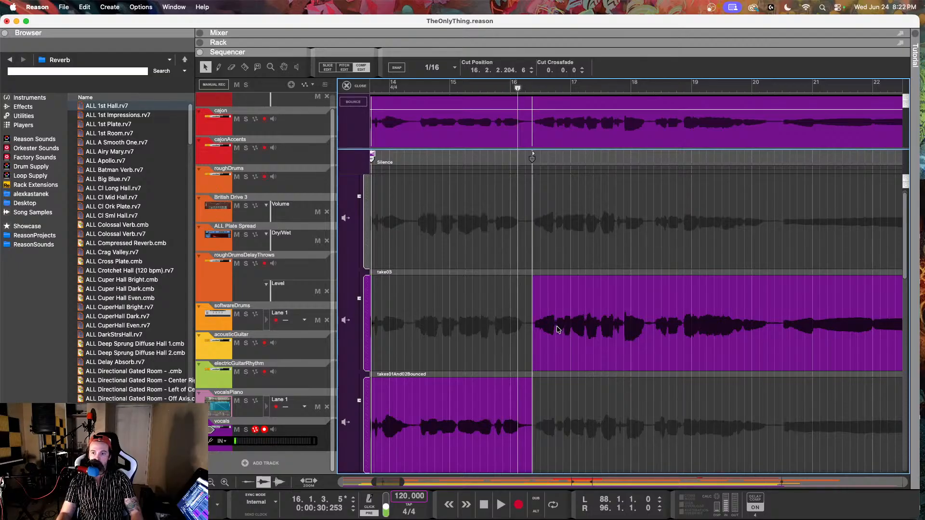
scroll(550, 324, right, 3)
key(space)
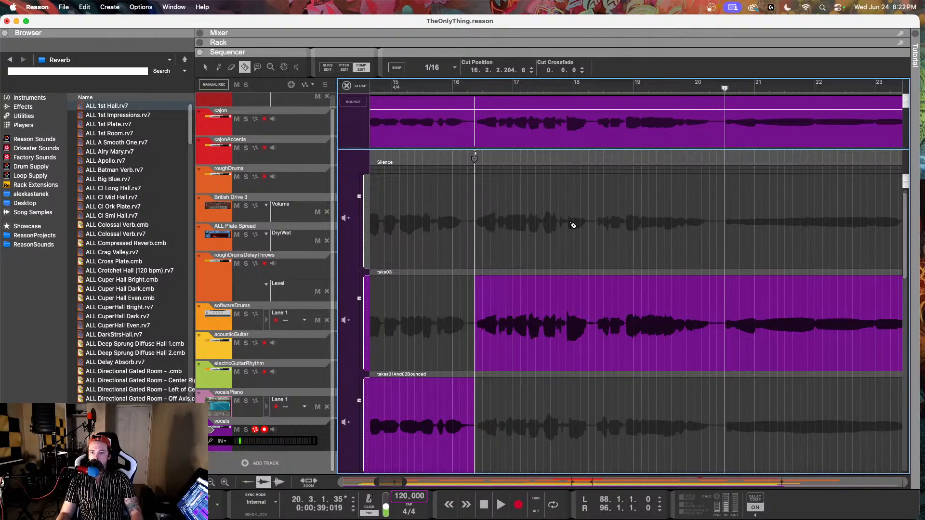
Cut the comp over to take04 at about 17.4.2 and play across the change to about bar 20
click(568, 224)
click(206, 70)
click(549, 87)
key(space)
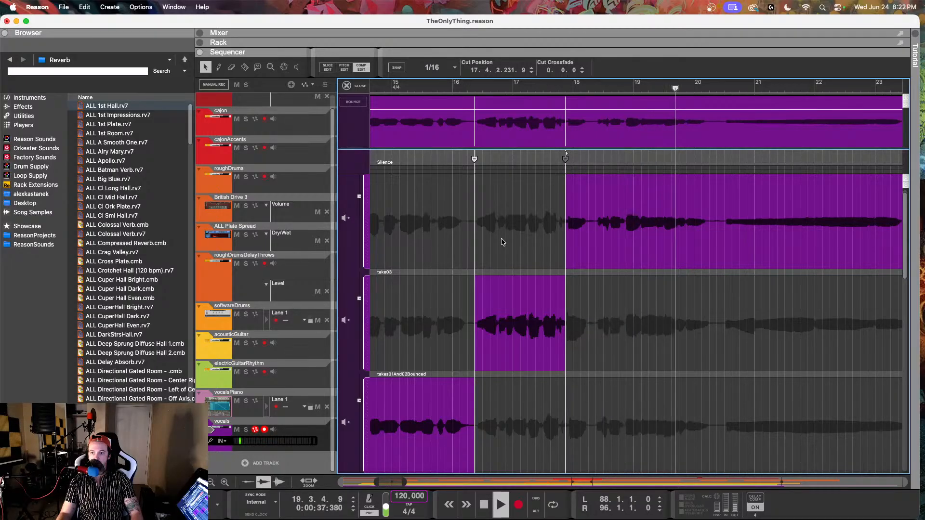
key(space)
Play the comp again from about 16.1 to 18.2, looking closely at the cut from take03 to take04
click(592, 228)
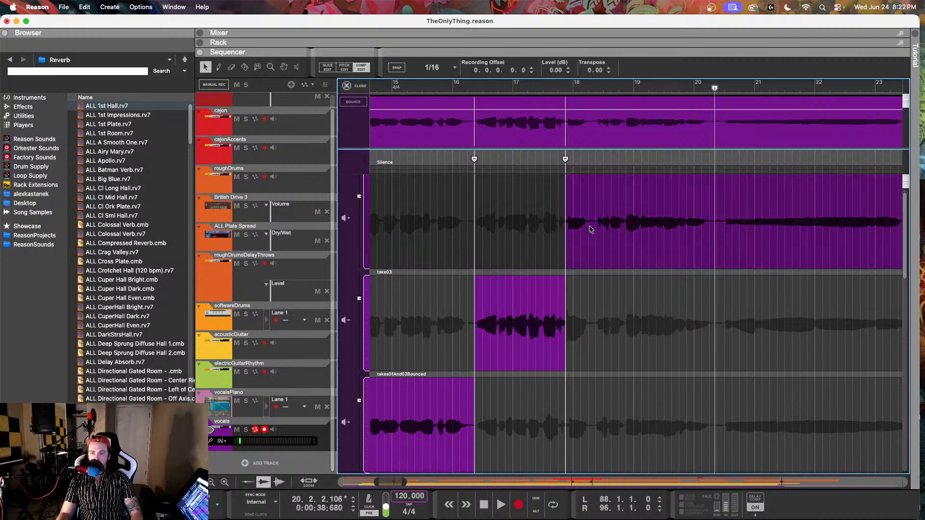
click(462, 90)
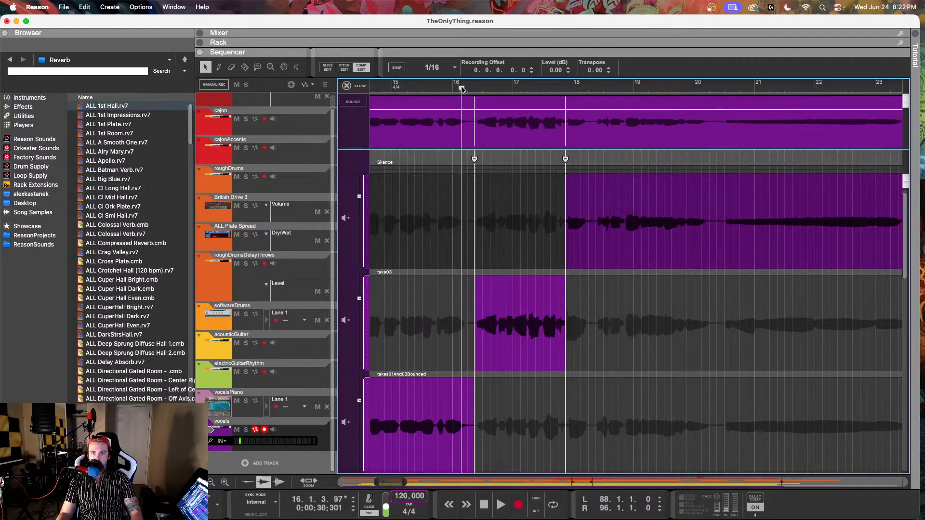
key(space)
scroll(565, 266, up, 5)
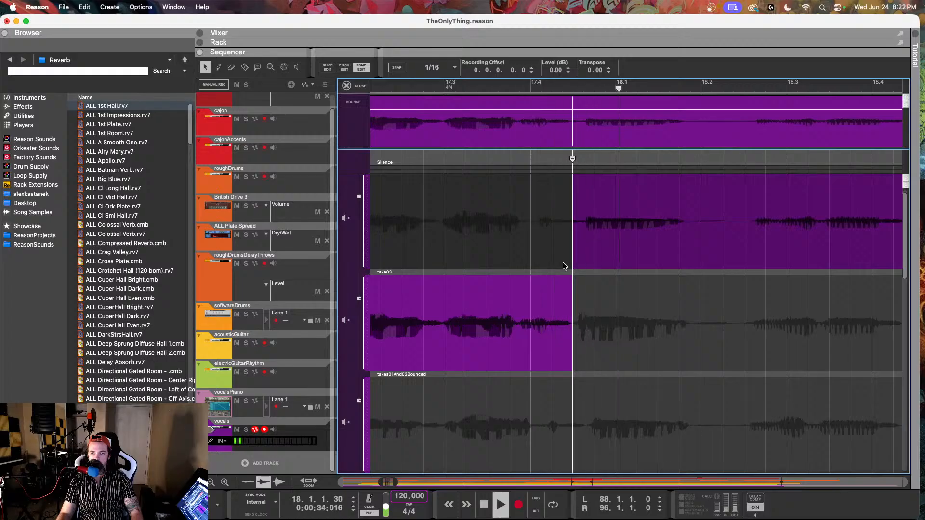
key(space)
Set a crossfade of 2.0.0 on the cut from take03 to take04 and play across it
click(572, 158)
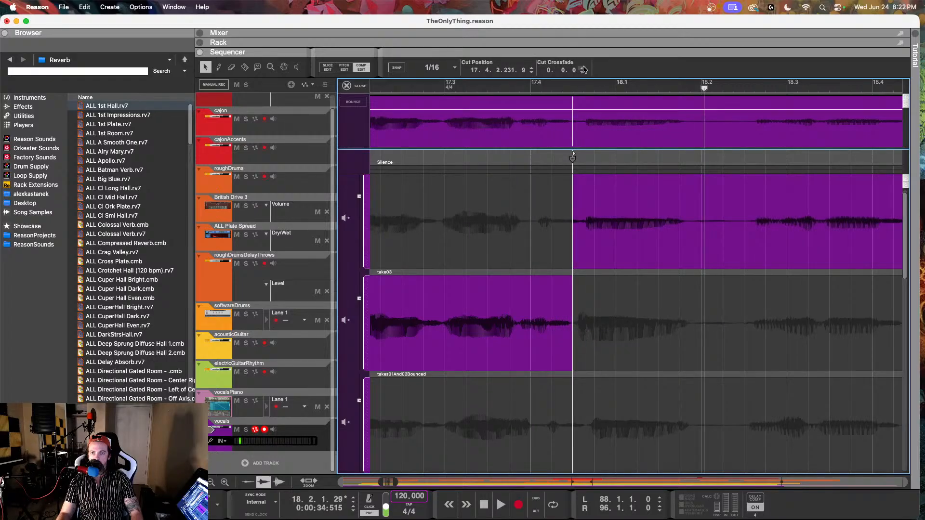
click(583, 68)
click(583, 68)
key(space)
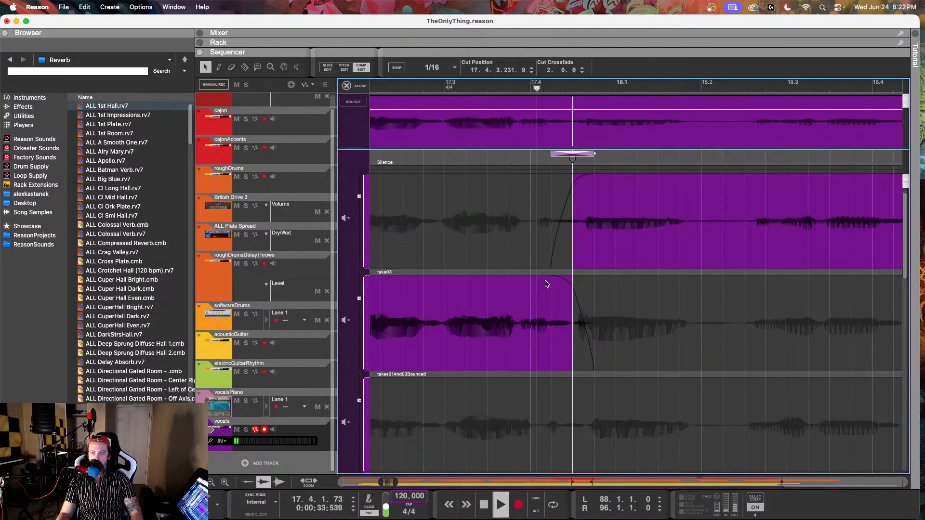
Cut the comp at 18.2.1, switch the segment between 17.4.2 and 18.2.1 to takes01And02Bounced, and play it from about 17.4
scroll(600, 274, down, 2)
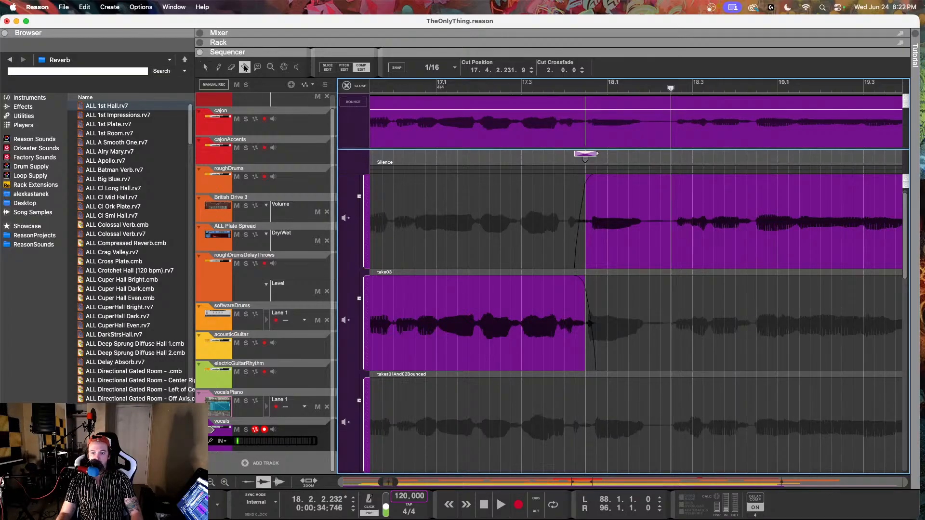
click(658, 222)
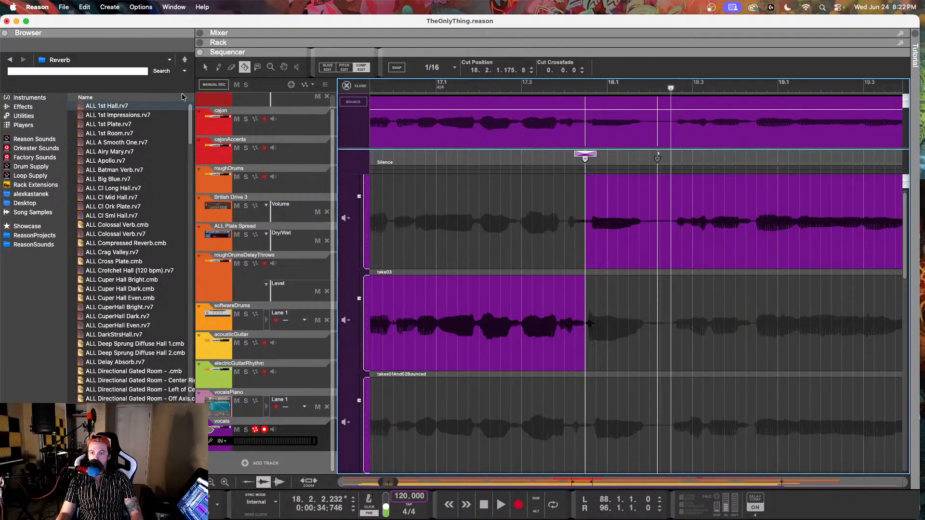
click(206, 67)
click(611, 429)
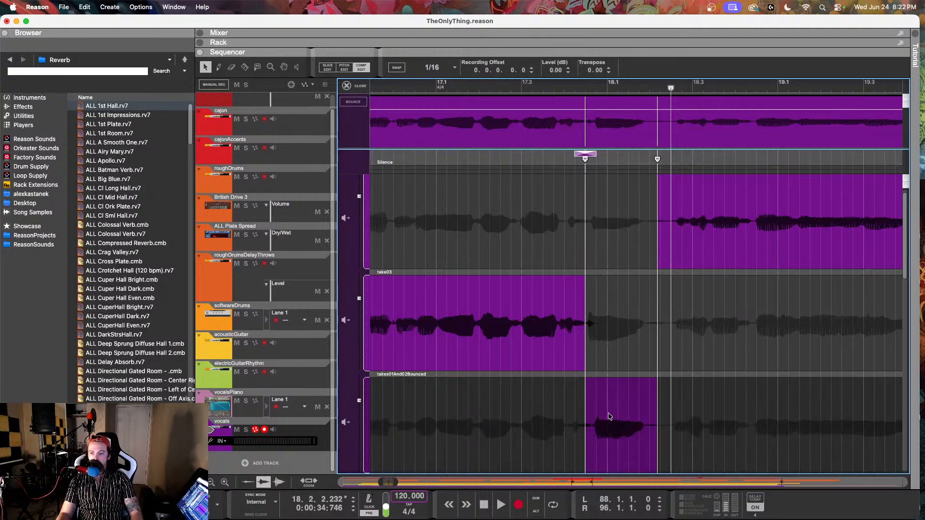
click(567, 88)
key(space)
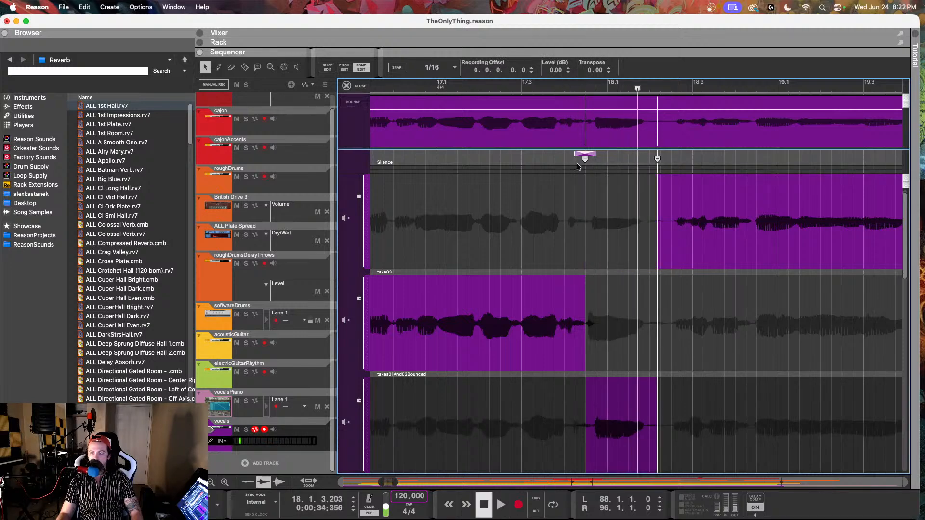
key(space)
Try moving the cut from take03 to takes01And02Bounced to 17.4.1.157 and play across it from about 16.4
mouse_move(586, 161)
mouse_down()
mouse_move(557, 162)
mouse_move(572, 162)
mouse_up()
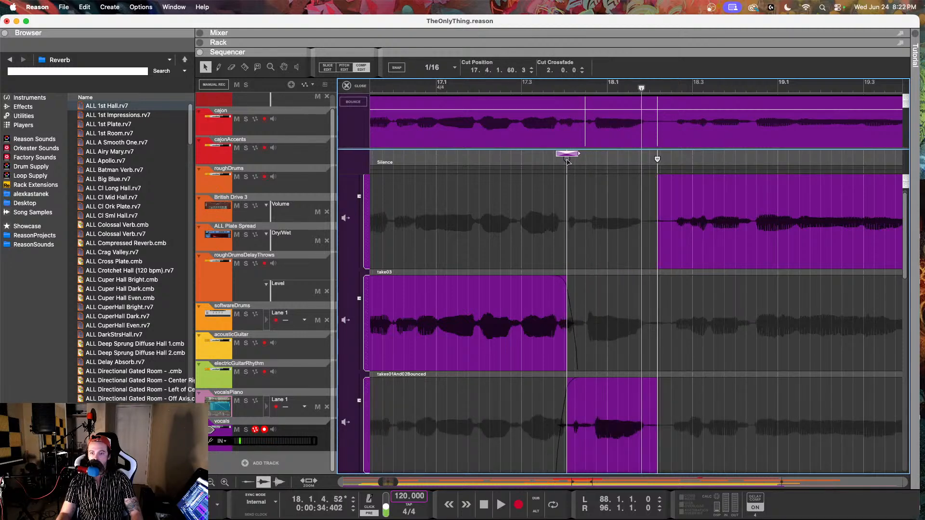
click(429, 84)
key(space)
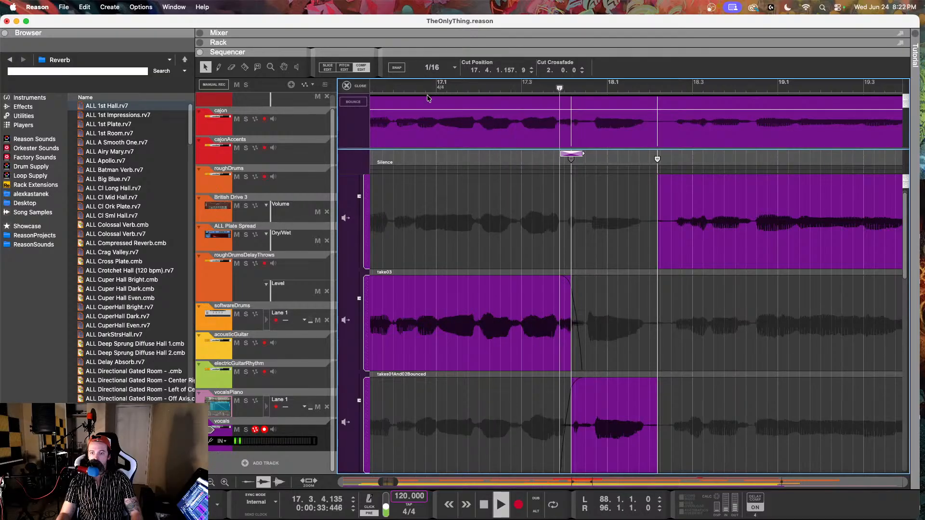
key(space)
Try the cut from take03 to takes01And02Bounced earlier, at 17.2.4.220, and play from about 16.4 to 18.2
drag(571, 161, 521, 161)
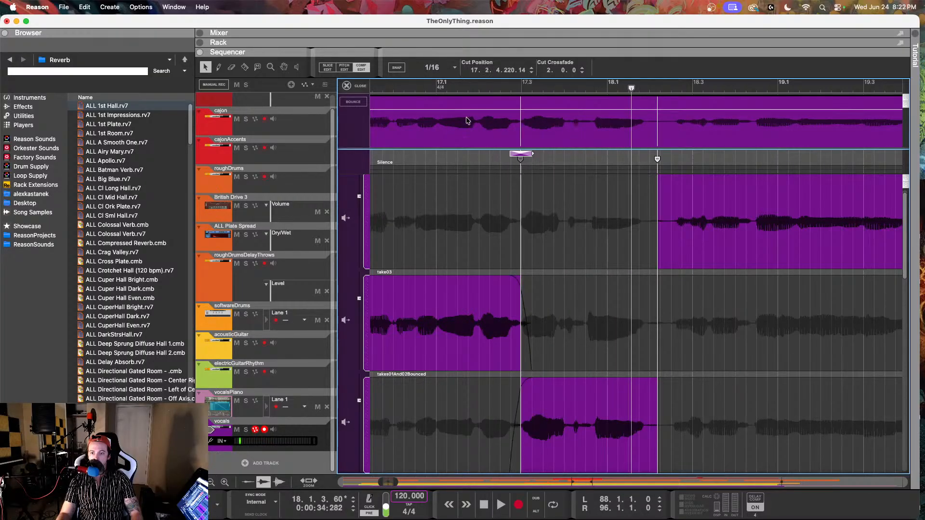
click(417, 90)
key(space)
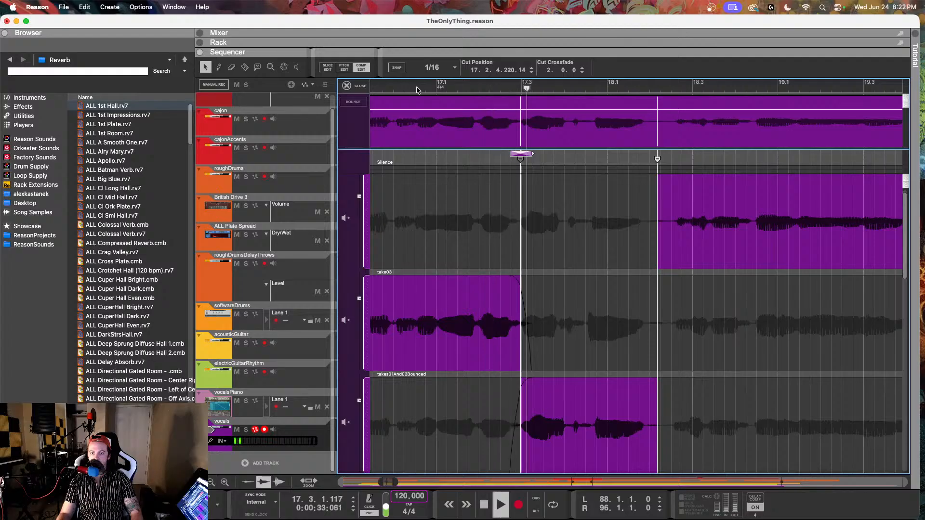
key(space)
Try the cut from take03 to takes01And02Bounced at 17.3.4.235 and play across it from about 17.2
drag(520, 161, 565, 172)
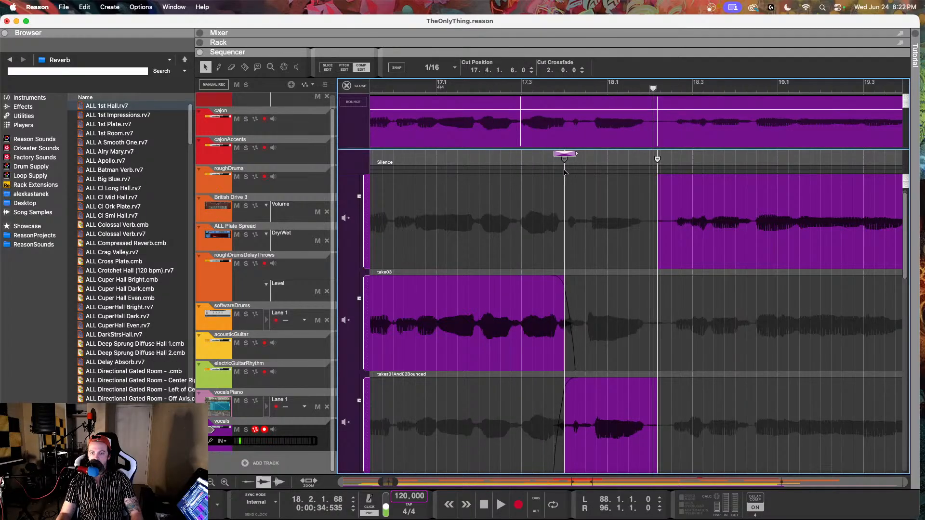
click(497, 88)
key(space)
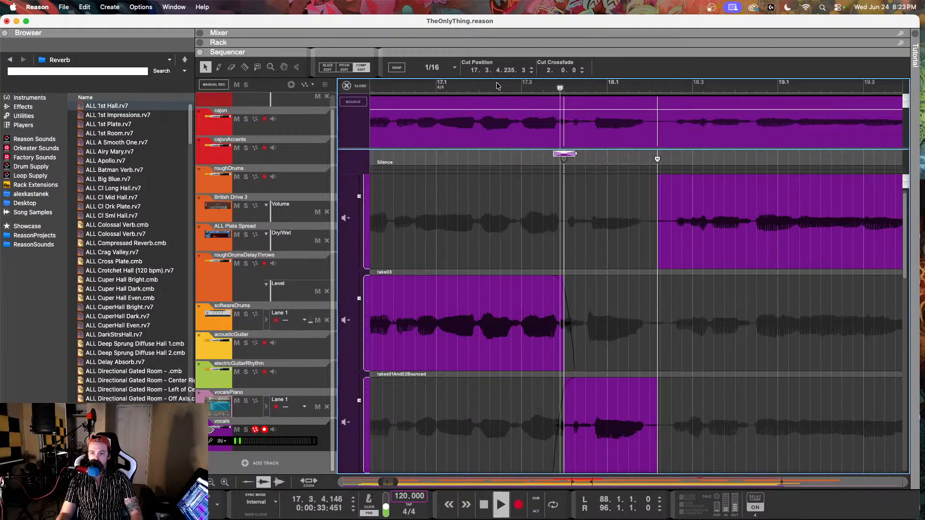
key(space)
key(space)
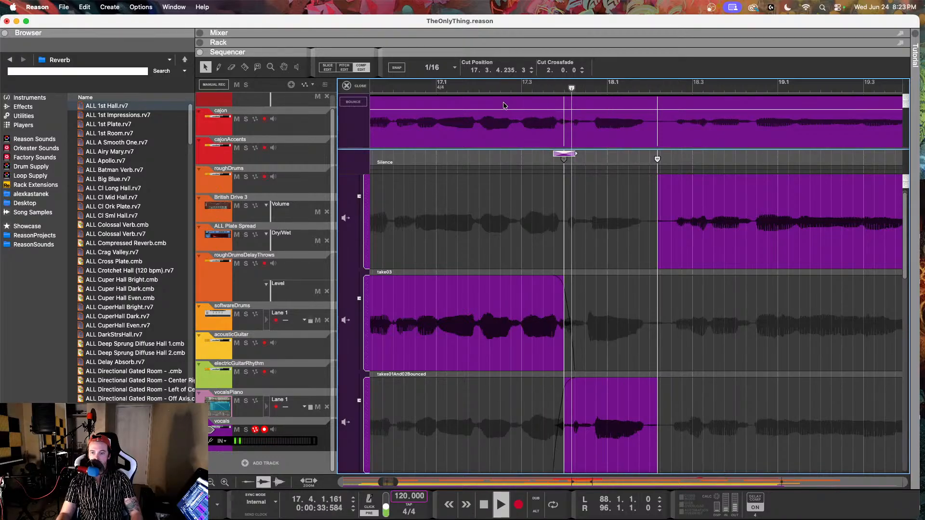
key(space)
Move the cut from take03 to takes01And02Bounced to 17.4.3.13, shorten its crossfade to 1.66, and play from about 17.3
drag(566, 161, 588, 168)
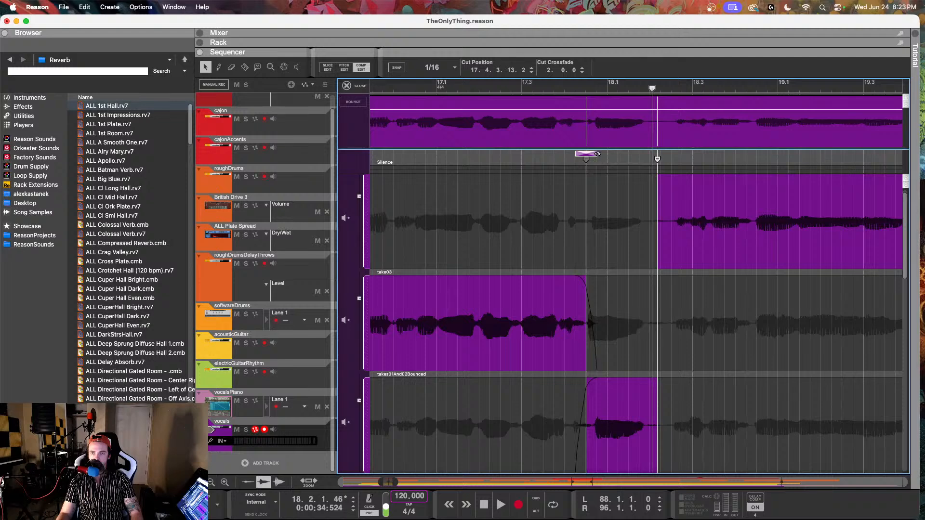
click(529, 90)
key(space)
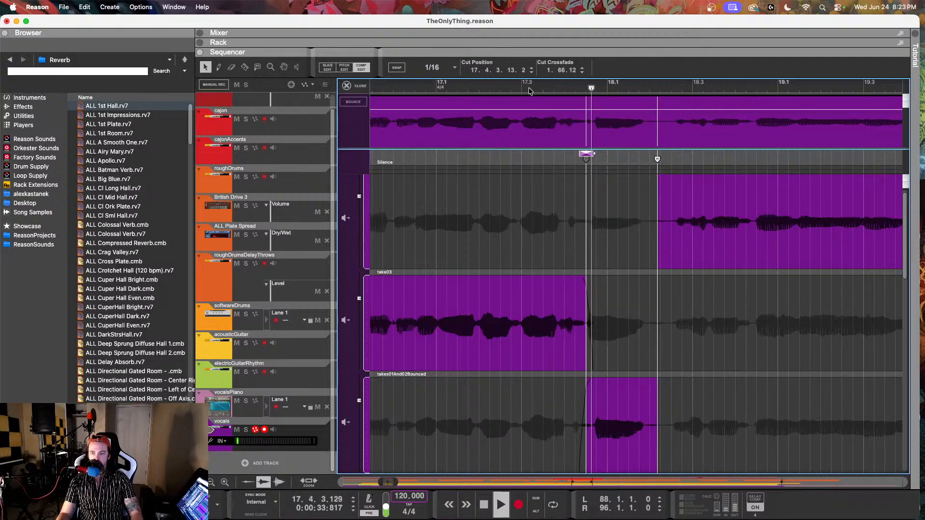
key(space)
Duplicate the takes01And02Bounced row and use the copy for the segment up to 18.2.1, with a recording offset of -0.0.0.86
scroll(597, 409, down, 3)
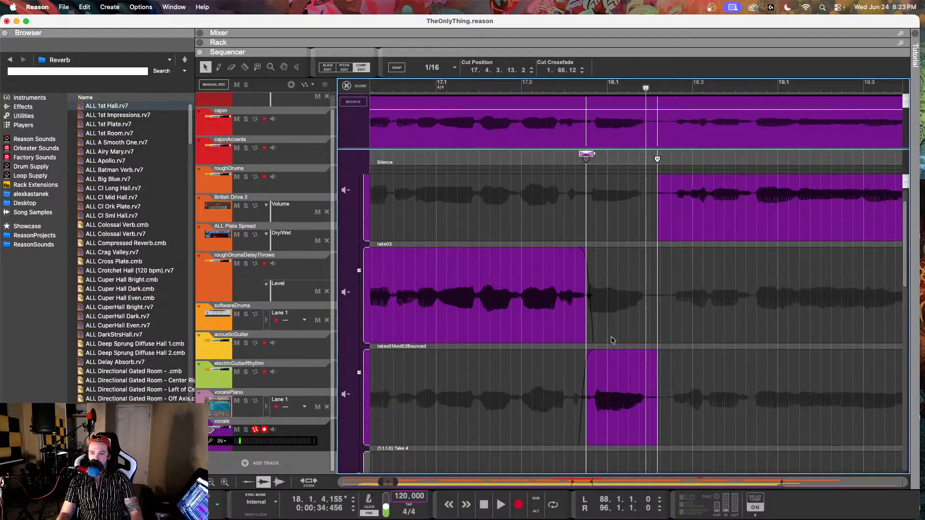
right_click(611, 381)
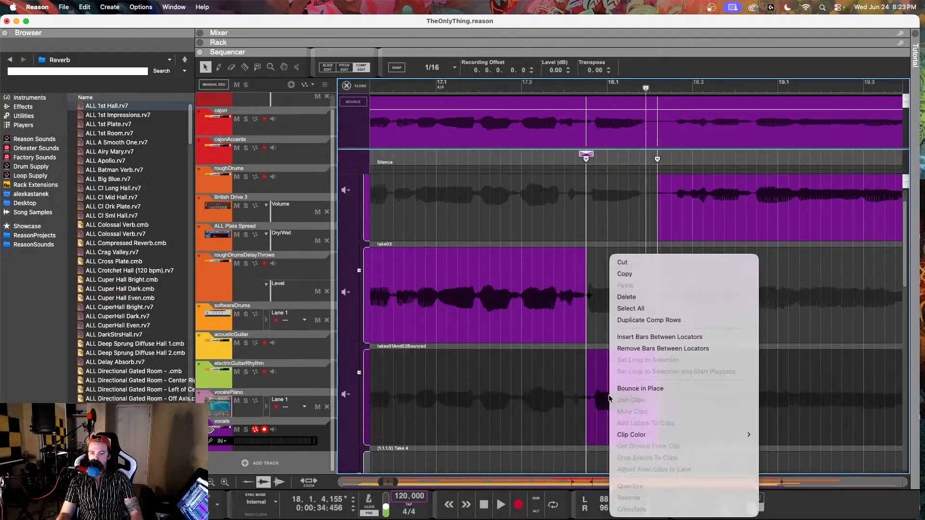
click(648, 320)
scroll(624, 368, down, 5)
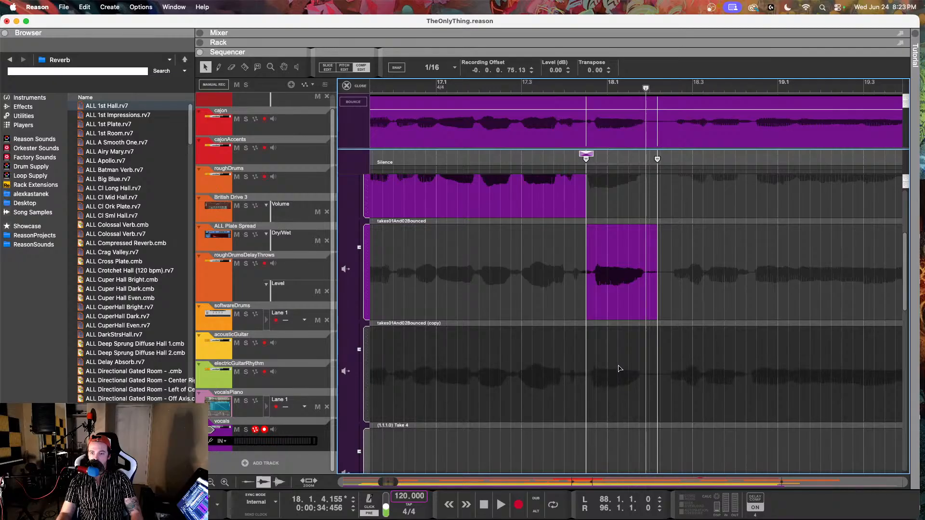
click(619, 369)
key(space)
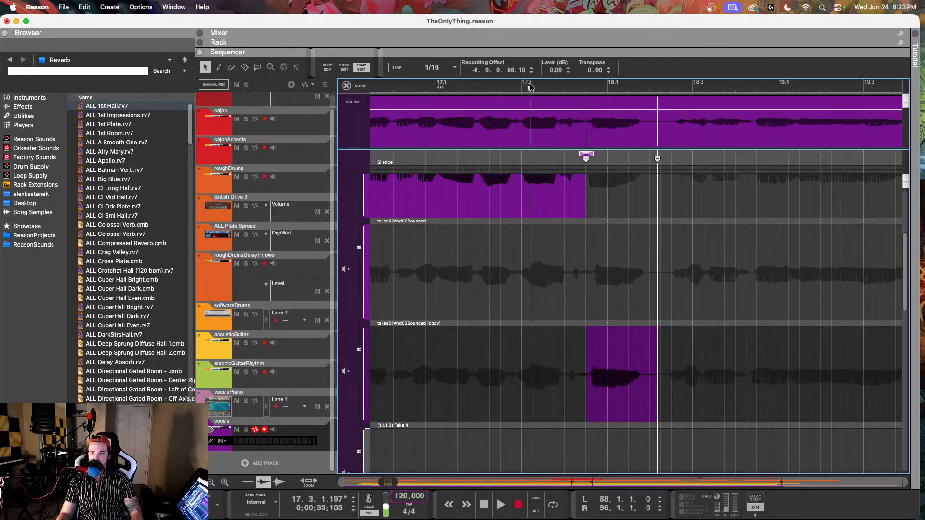
key(space)
Set the takes01And02Bounced copy's recording offset to -0.0.0.129 and play the comp from about 17.2 to 20.2
scroll(612, 377, up, 1)
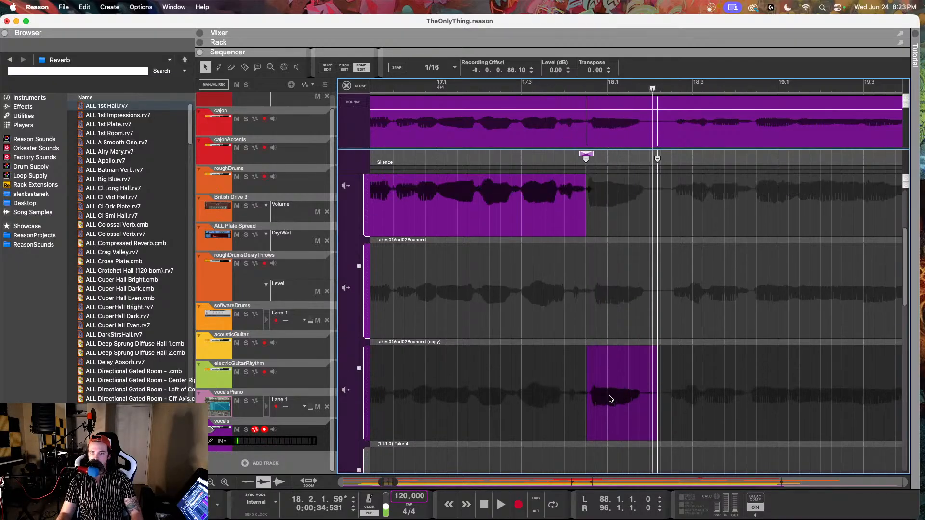
click(485, 98)
key(space)
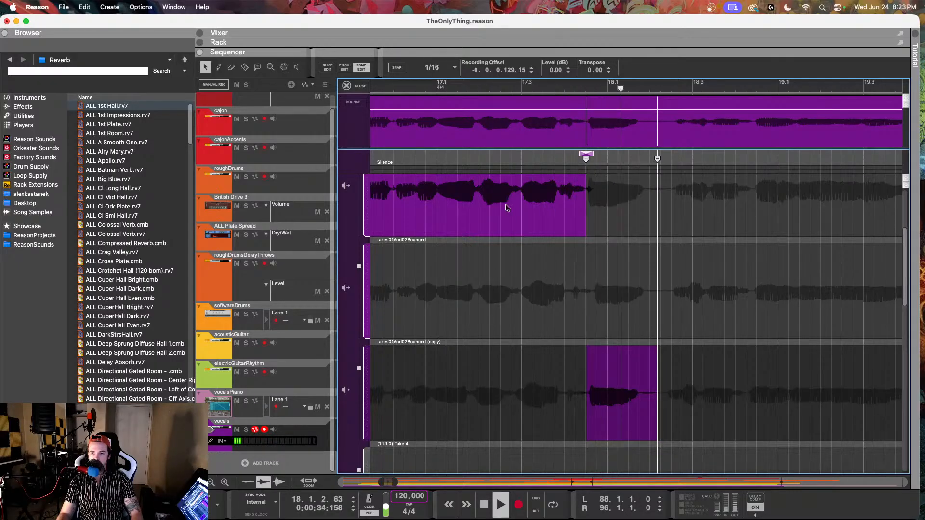
scroll(530, 274, up, 5)
scroll(594, 294, down, 1)
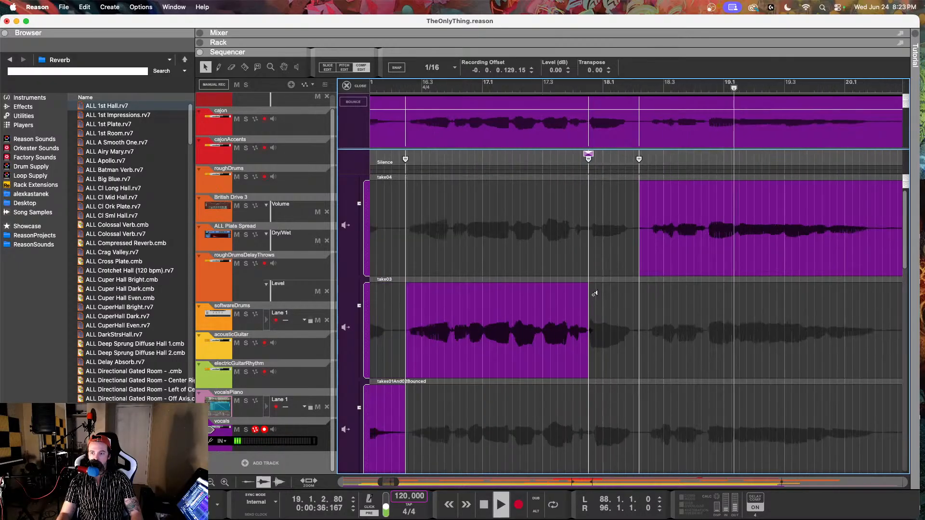
scroll(594, 293, down, 1)
scroll(594, 294, down, 3)
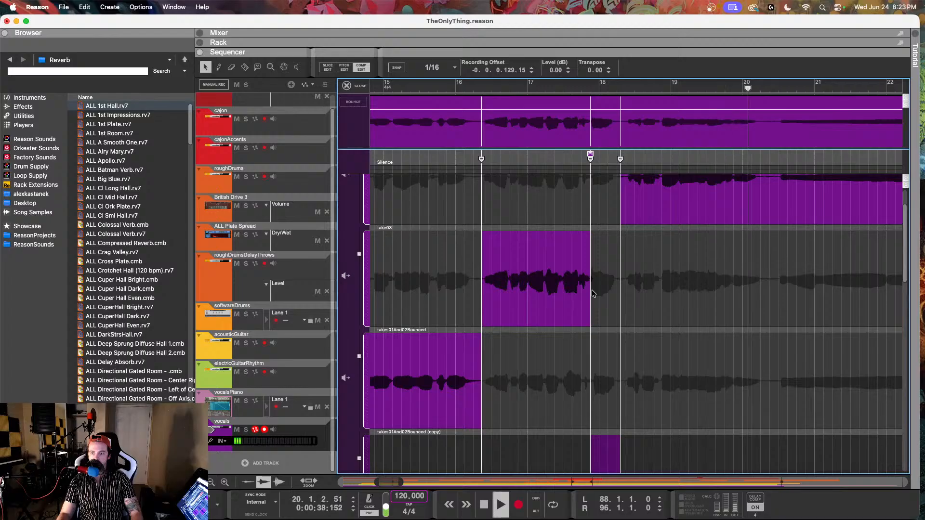
key(space)
Switch the comp to takes01And02Bounced from 18.2.1 and cut back to take04 at 19.4.2.215
scroll(621, 289, right, 3)
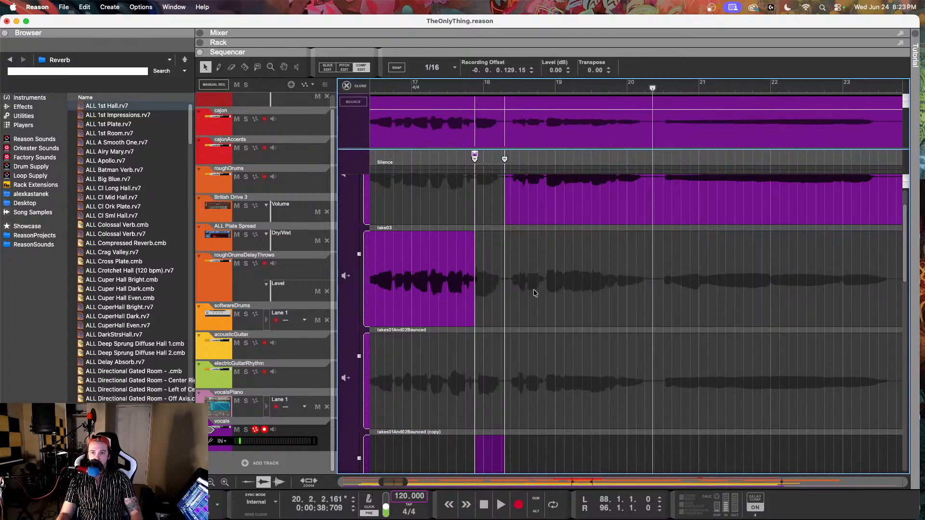
scroll(533, 313, up, 3)
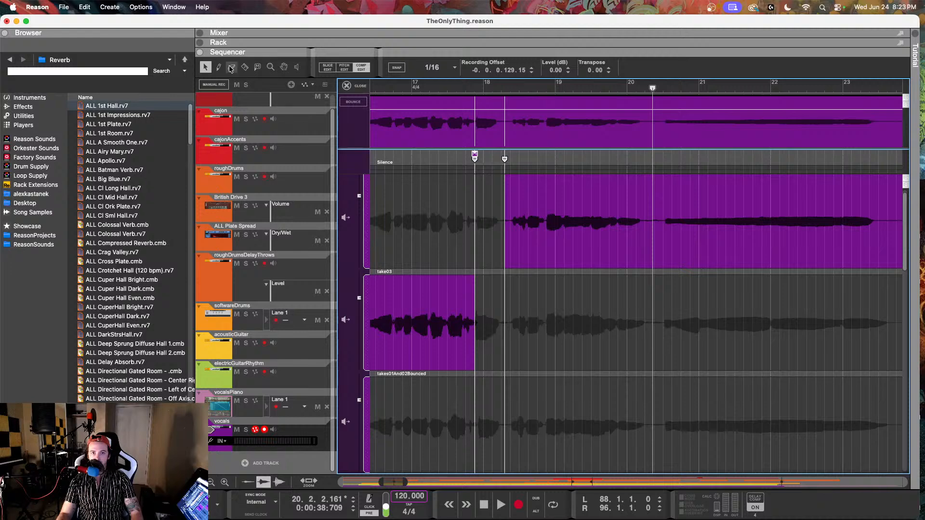
click(546, 399)
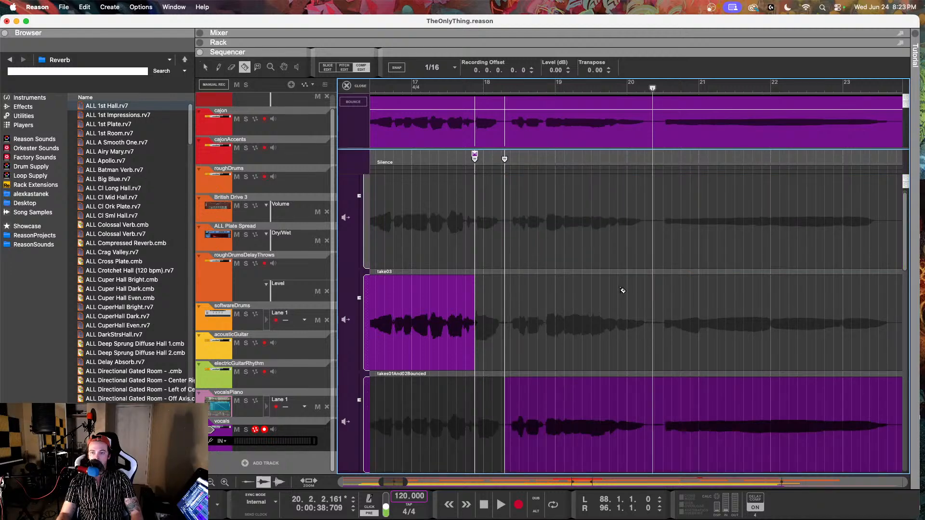
click(618, 222)
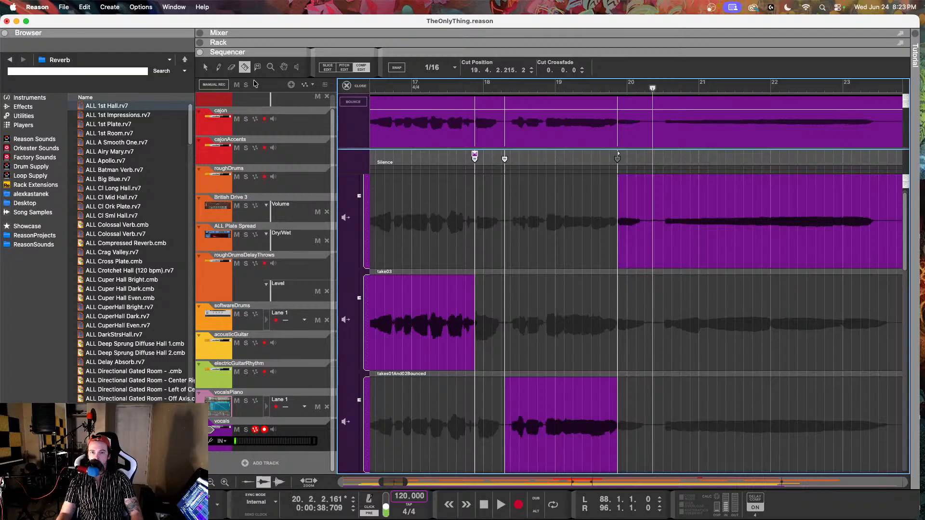
Audition take04 alone from about 19.3 and return to the full comp
click(344, 219)
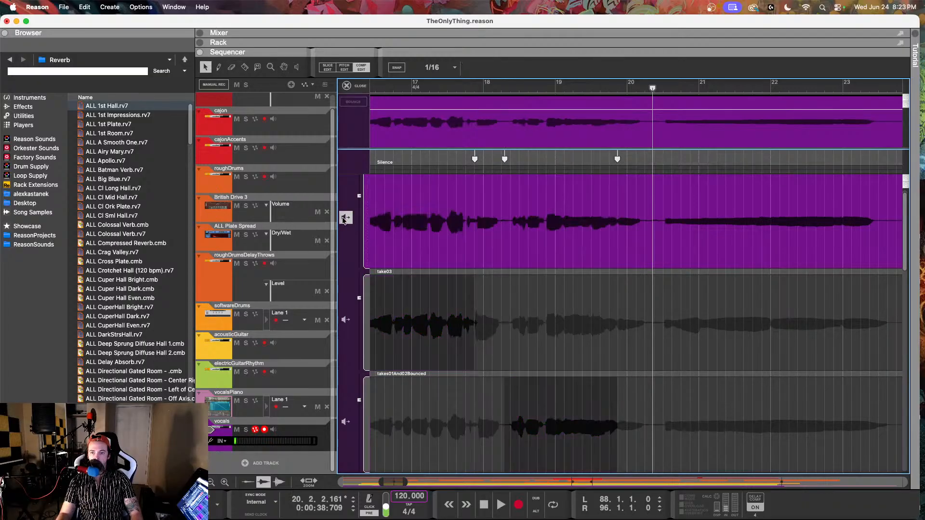
click(604, 88)
key(space)
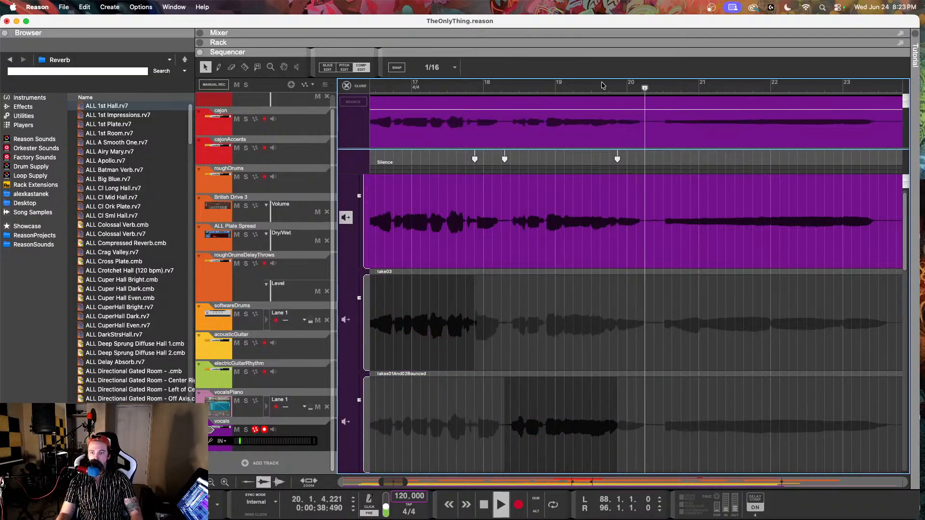
key(space)
click(502, 89)
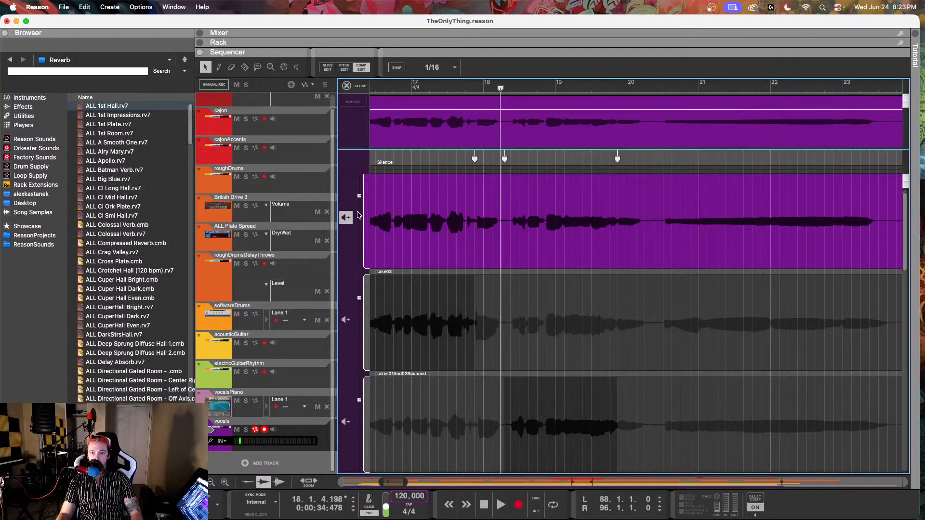
key(ctrl+z)
Move the cut from takes01And02Bounced to take04 to 19.4.2.189 and set crossfades of 1.0.0 on it and on the cut at 18.2.1
key(space)
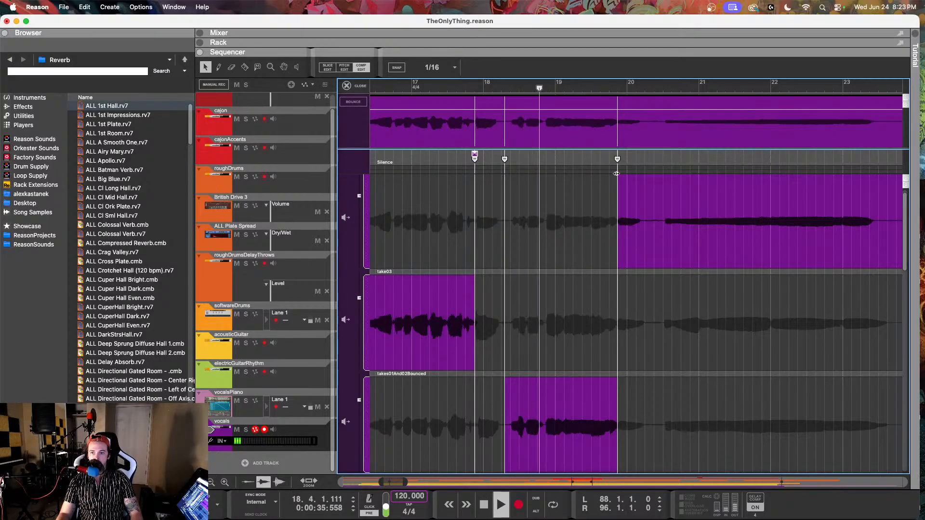
mouse_move(617, 163)
mouse_down()
mouse_move(646, 166)
mouse_move(618, 162)
mouse_up()
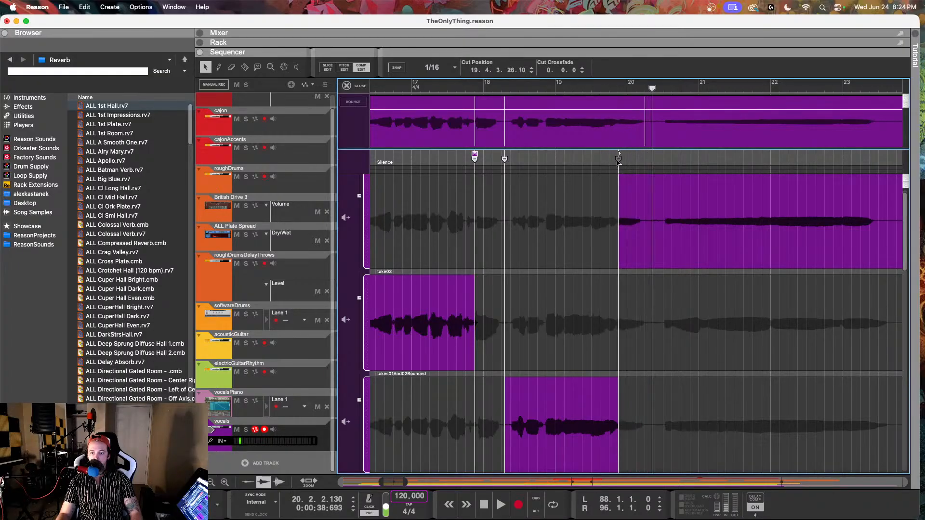
click(598, 84)
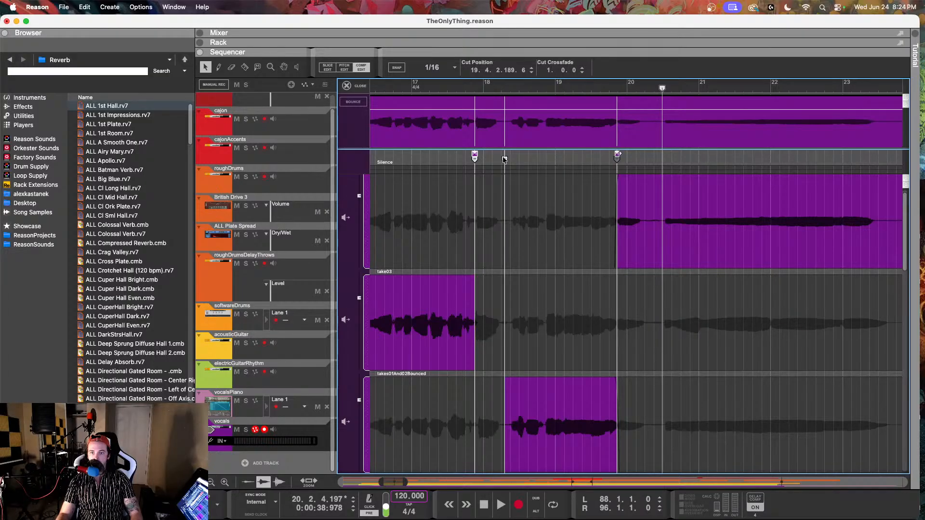
click(453, 86)
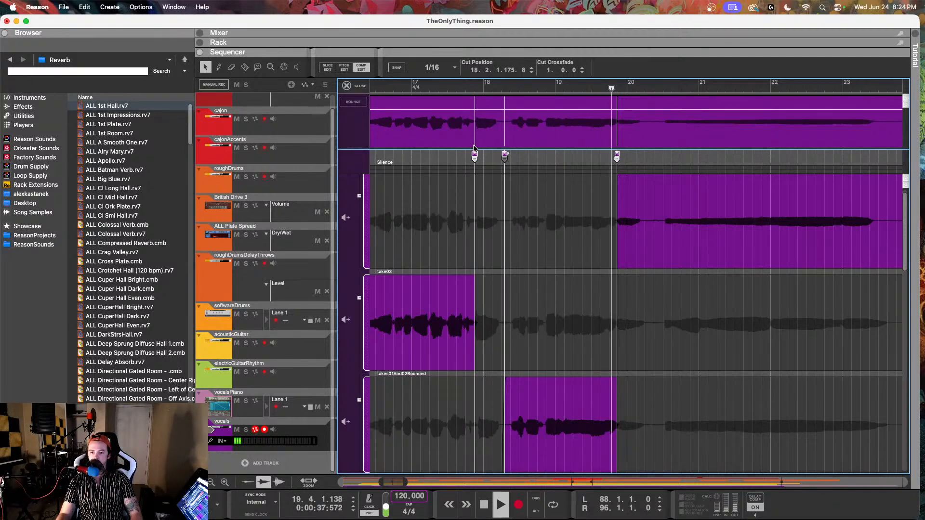
Switch the segment between 18.2.1 and 19.4.2 back to take04 and play the comp from about bar 18
click(548, 209)
click(487, 84)
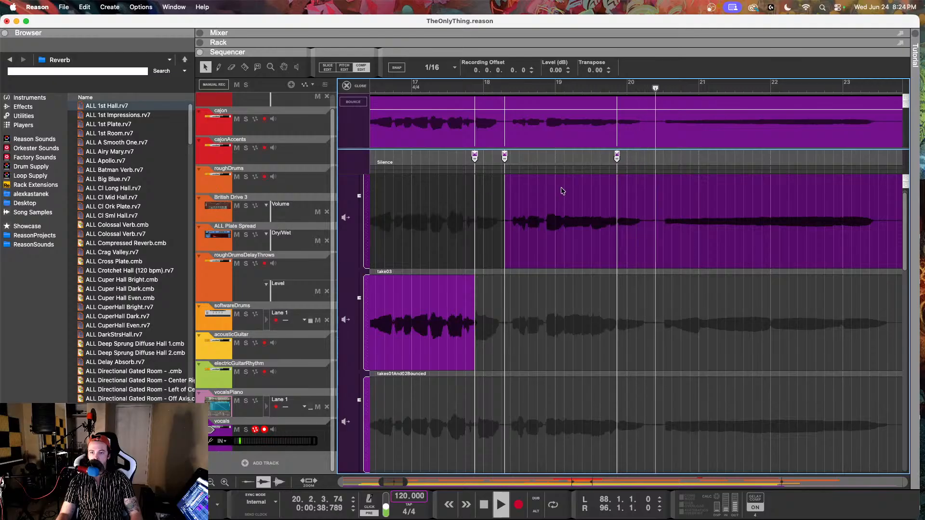
click(431, 90)
scroll(510, 249, up, 1)
key(space)
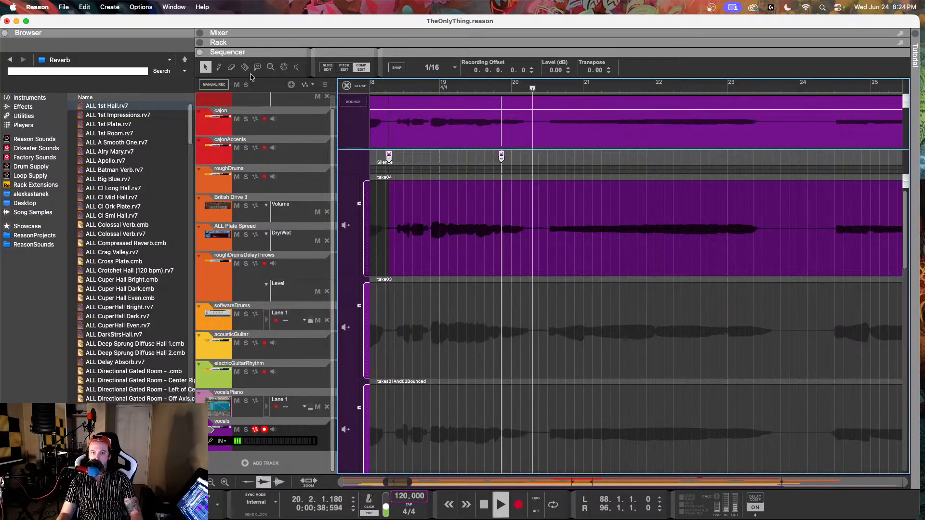
Cut the comp over from take04 to take03 at 20.2.3.114
key(r)
click(544, 329)
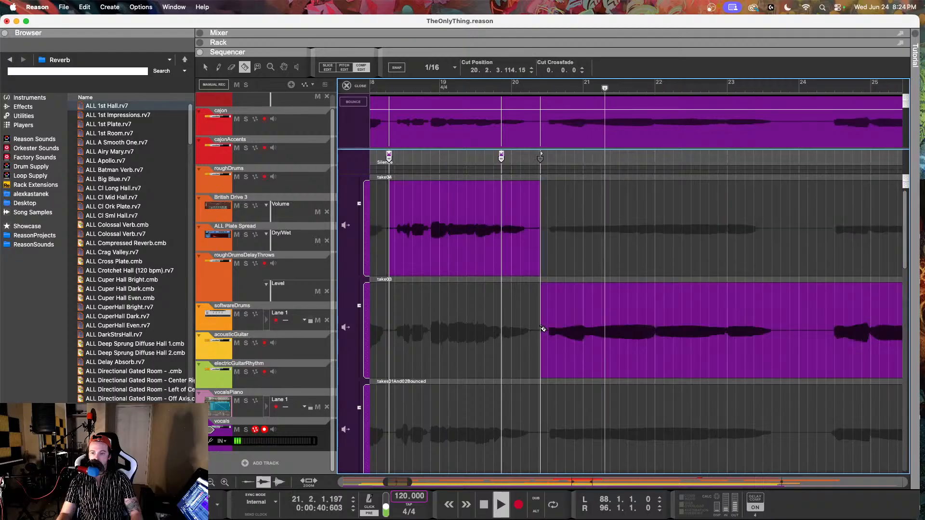
Play the comp on past bar 20, return to about bar 24 and listen through take03 to about bar 47
click(205, 68)
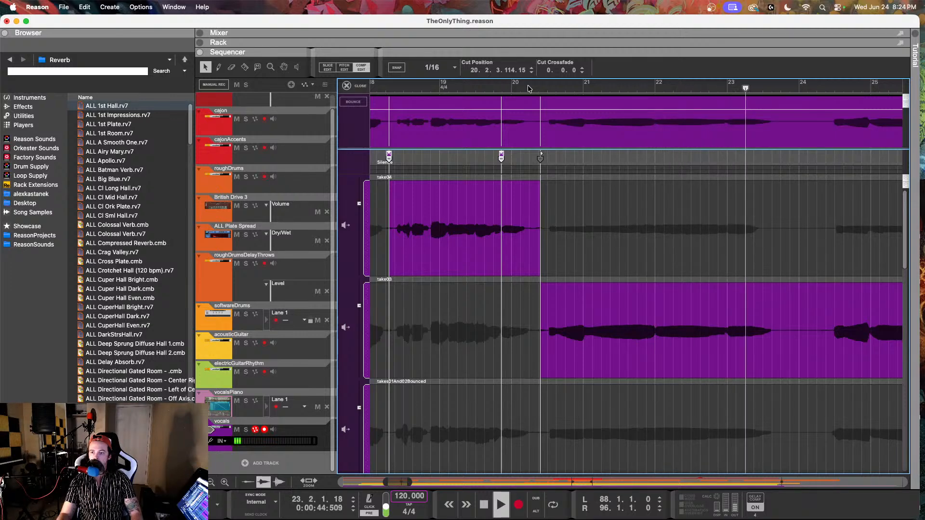
scroll(622, 335, right, 4)
scroll(618, 332, down, 3)
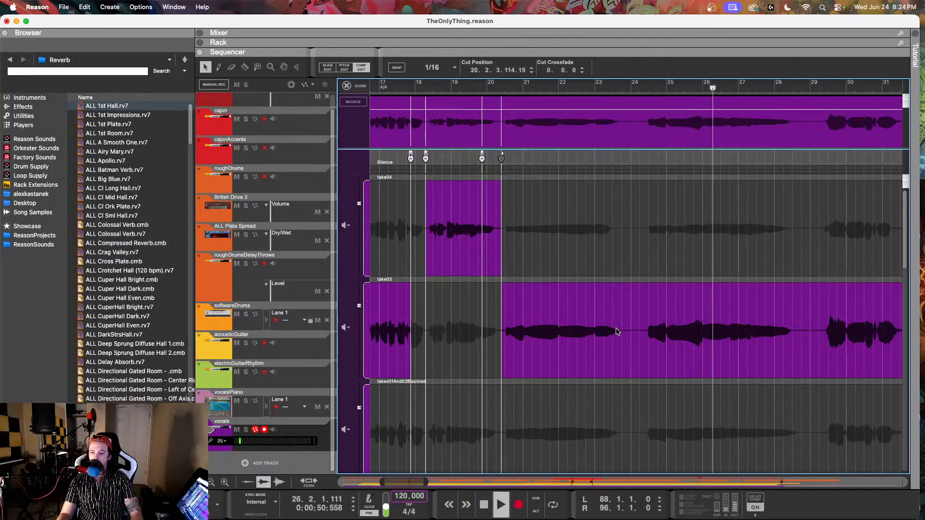
scroll(617, 332, right, 4)
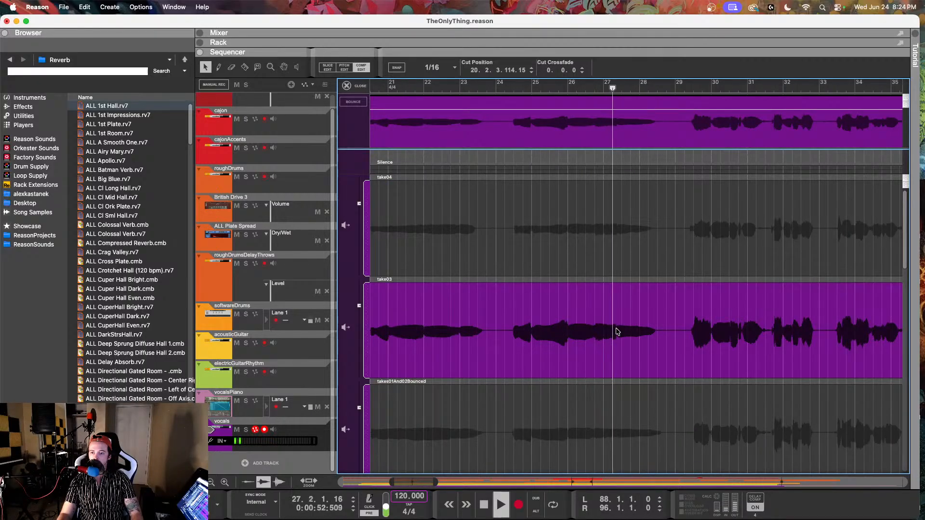
click(497, 89)
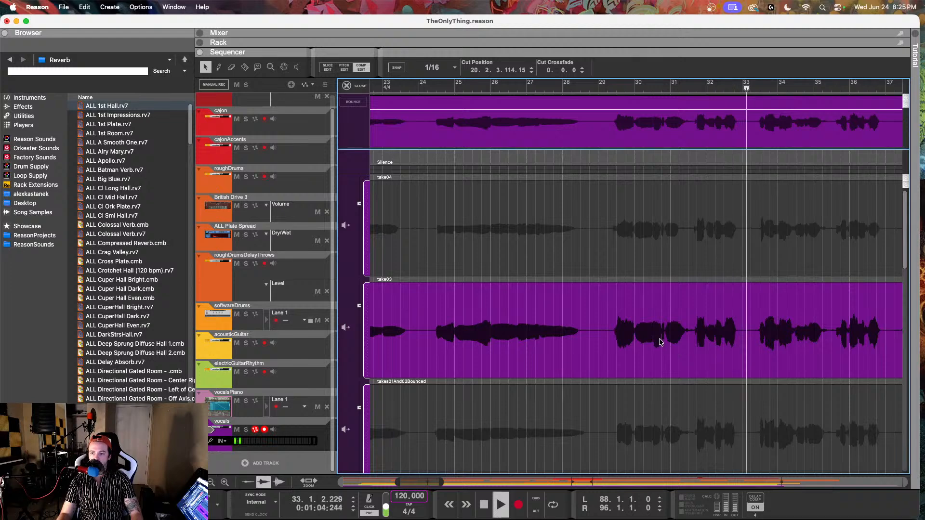
scroll(624, 348, right, 2)
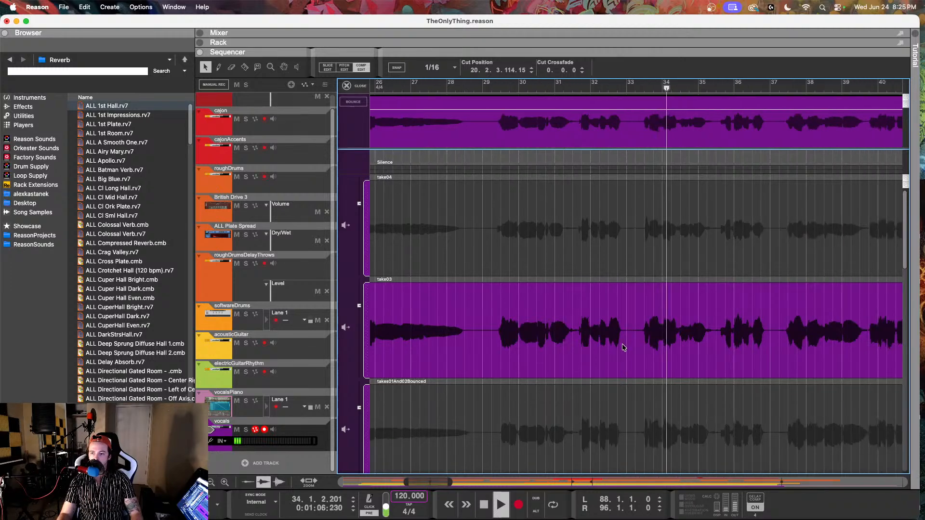
scroll(624, 348, right, 1)
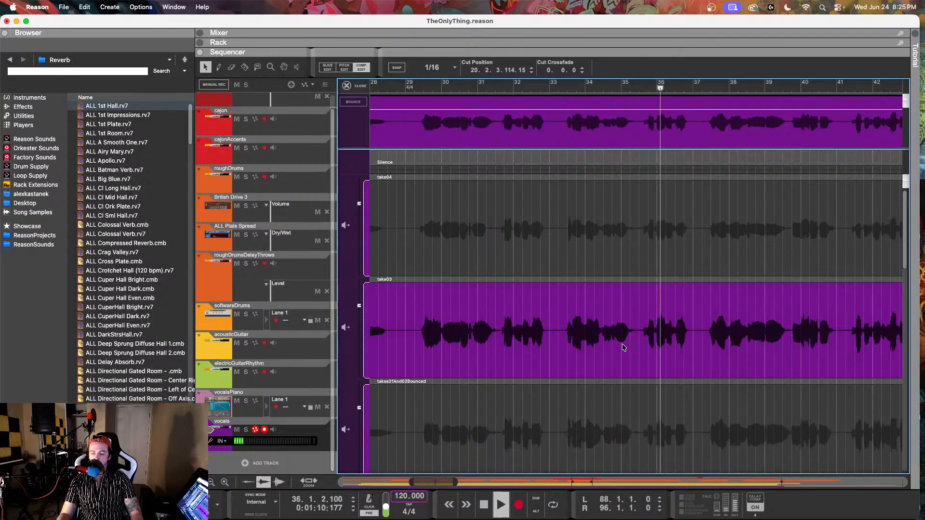
scroll(624, 348, right, 2)
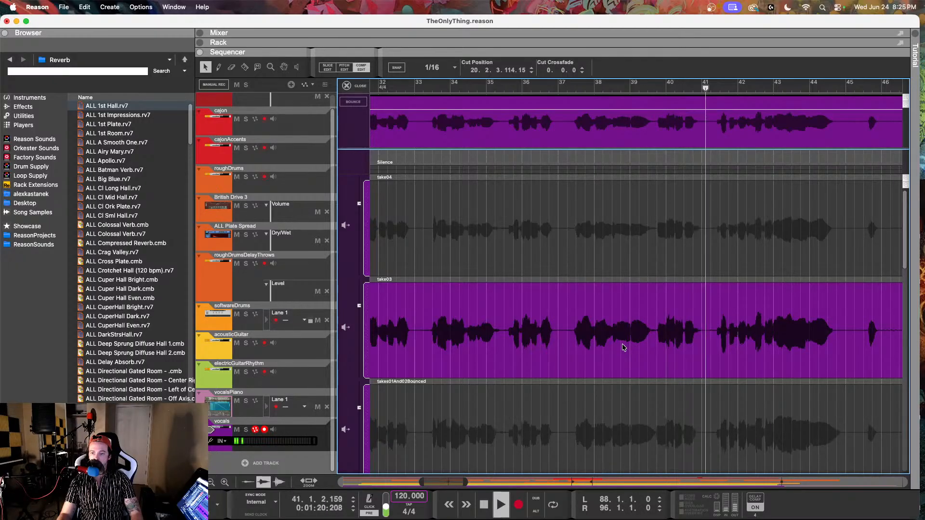
scroll(624, 348, right, 2)
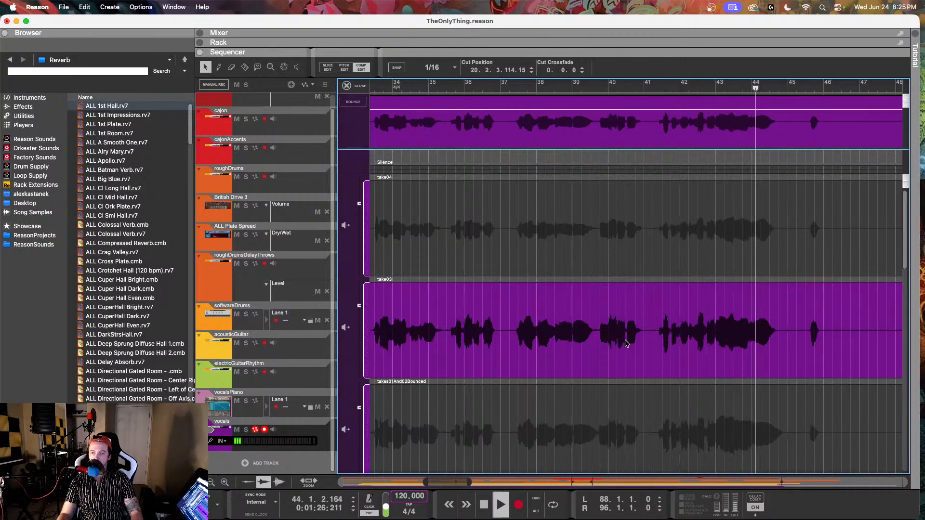
scroll(626, 344, right, 3)
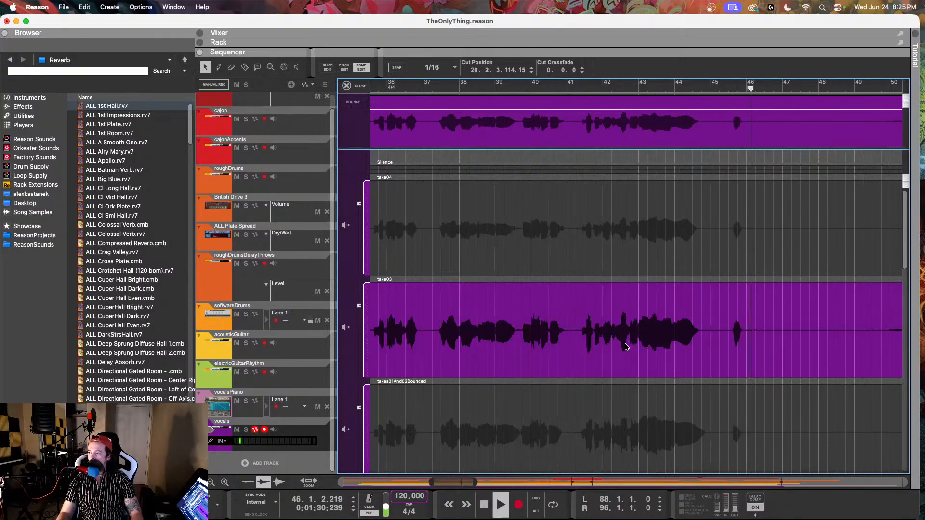
scroll(626, 346, right, 5)
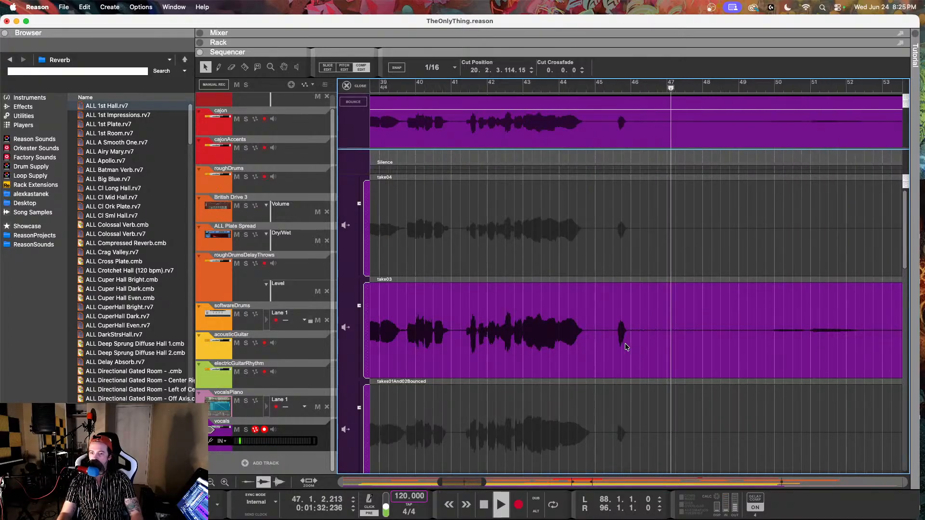
Cut take03 at about 46.2 and 53.4 and assign the gap between the phrases to the Silence lane
scroll(626, 343, down, 3)
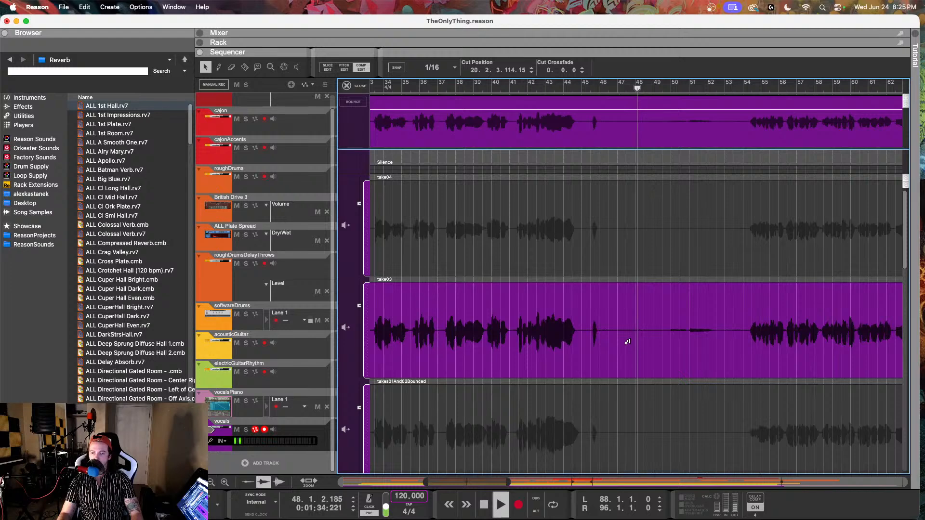
scroll(627, 342, right, 3)
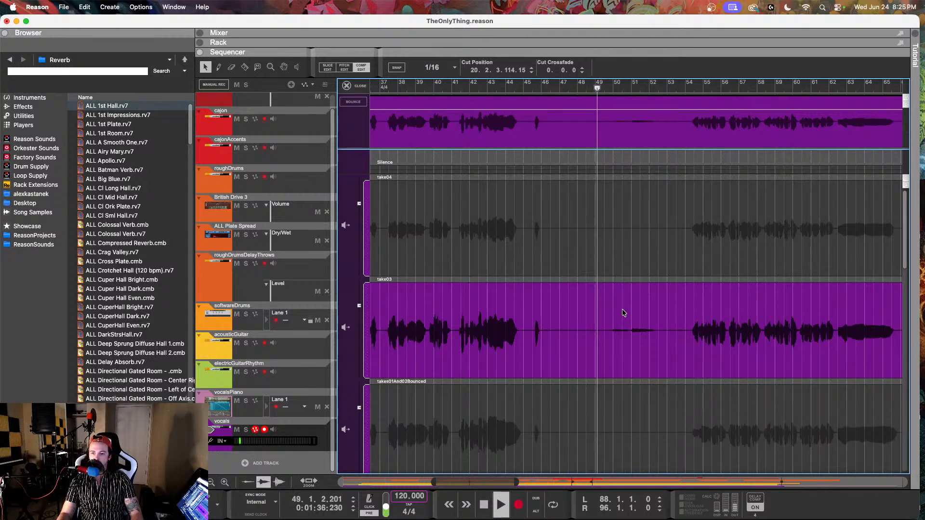
scroll(662, 340, up, 3)
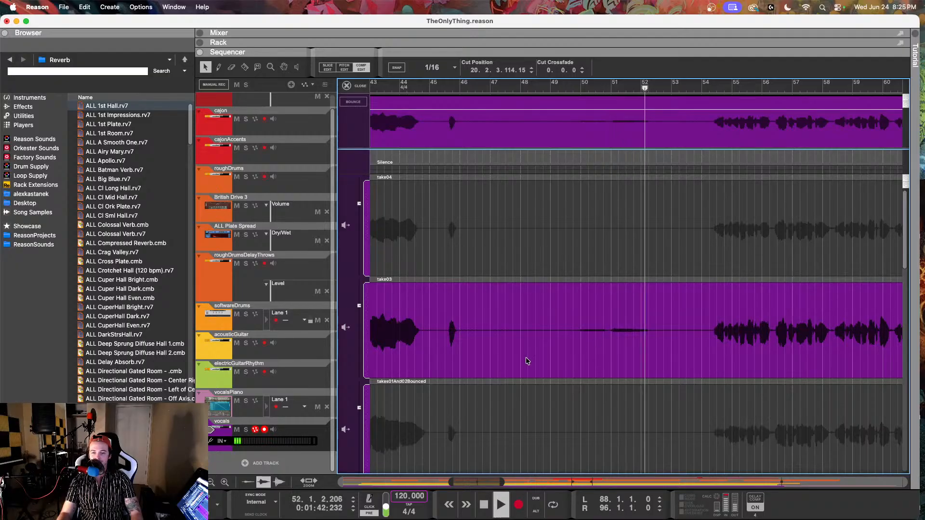
key(r)
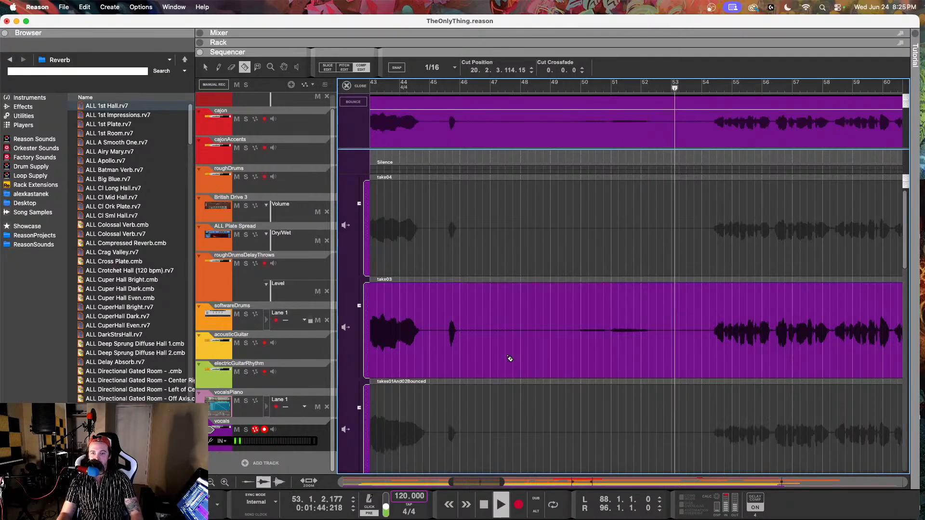
click(470, 332)
click(698, 331)
key(q)
click(582, 171)
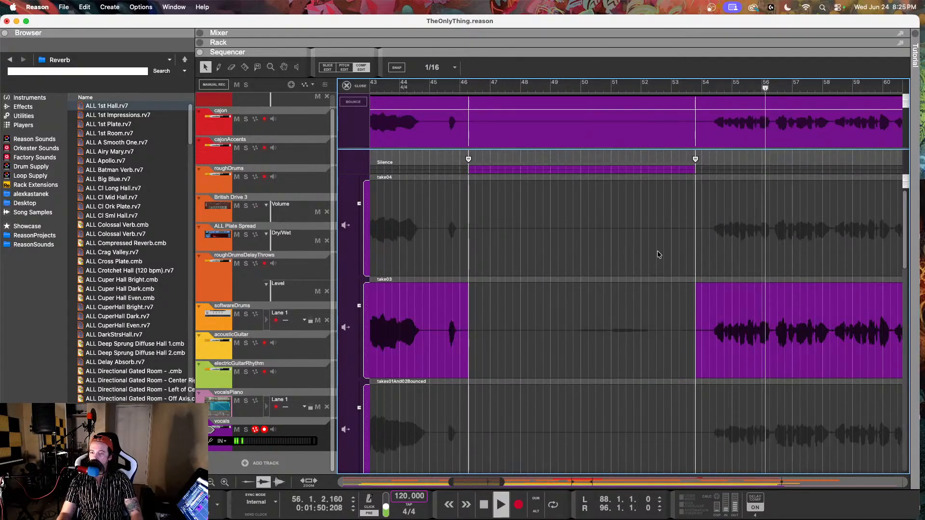
Listen through take03 up to bar 70, then replay its phrases from bar 54
scroll(575, 305, right, 3)
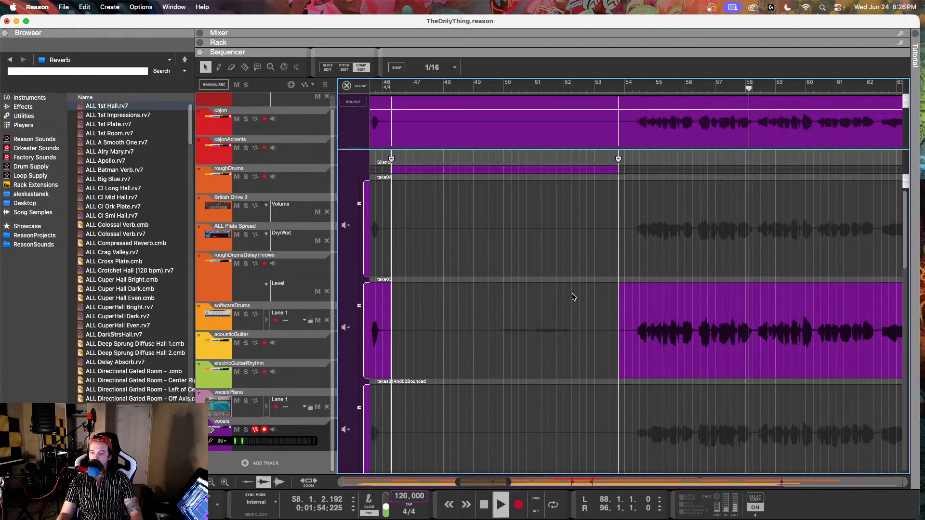
scroll(573, 297, right, 3)
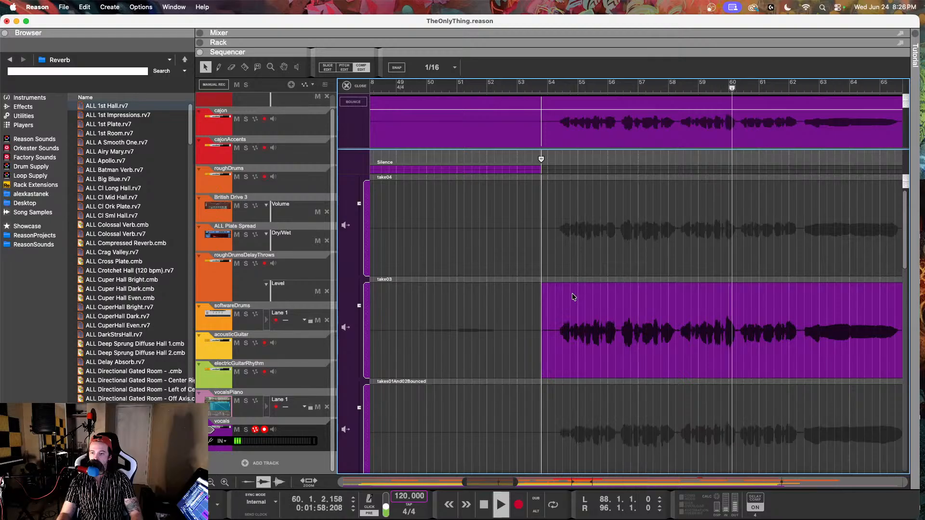
scroll(578, 299, right, 3)
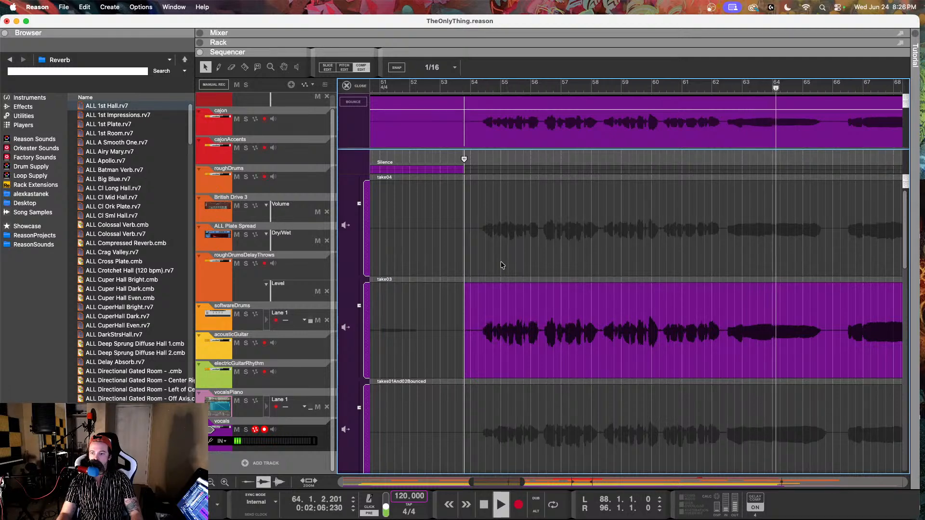
scroll(505, 273, up, 3)
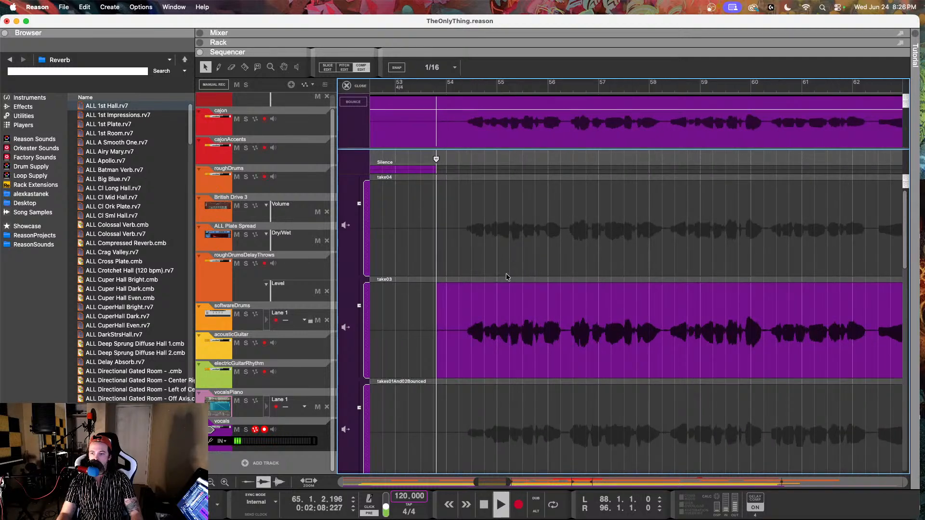
scroll(506, 277, down, 5)
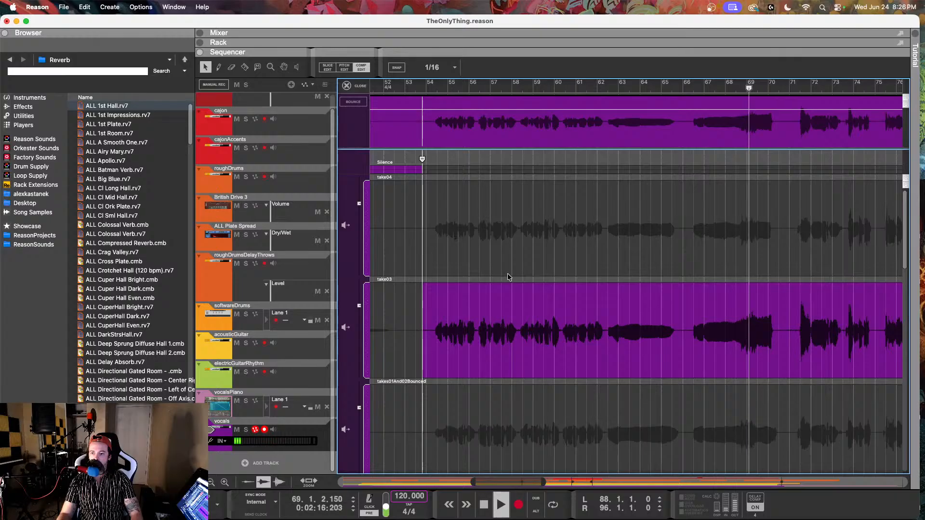
key(space)
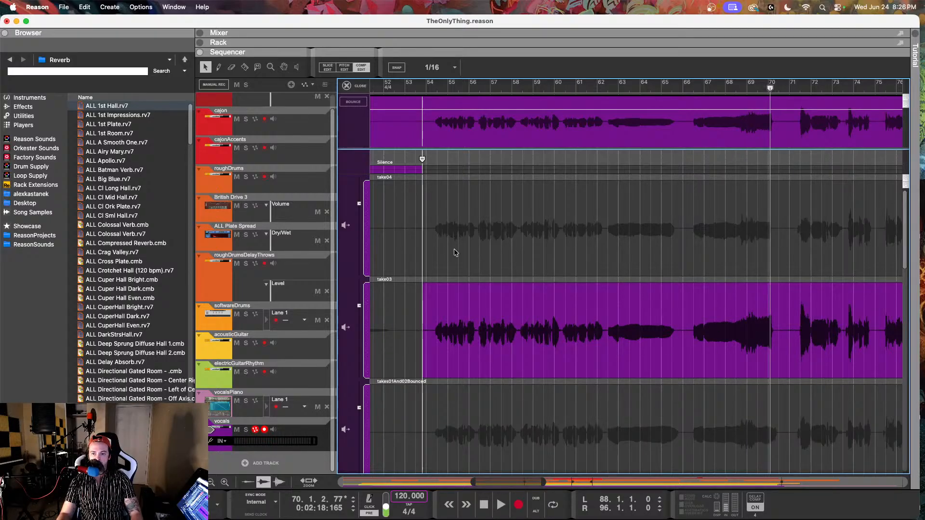
scroll(459, 210, up, 3)
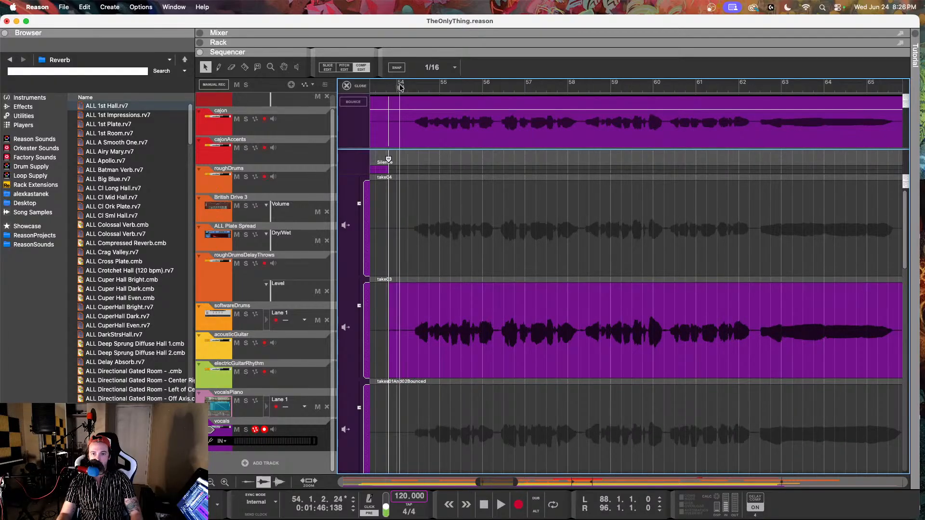
key(space)
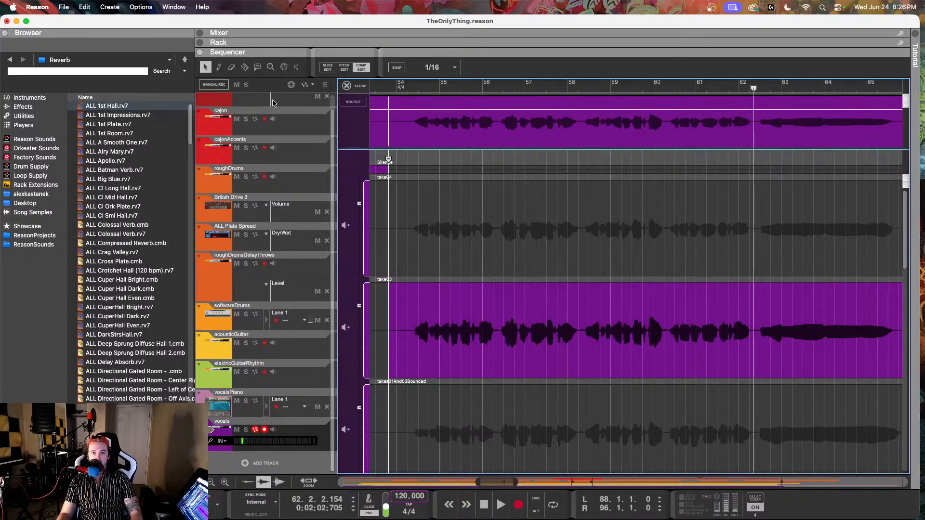
Switch the comp after 53.4 from take03 to take04 and play it from bar 54
click(456, 221)
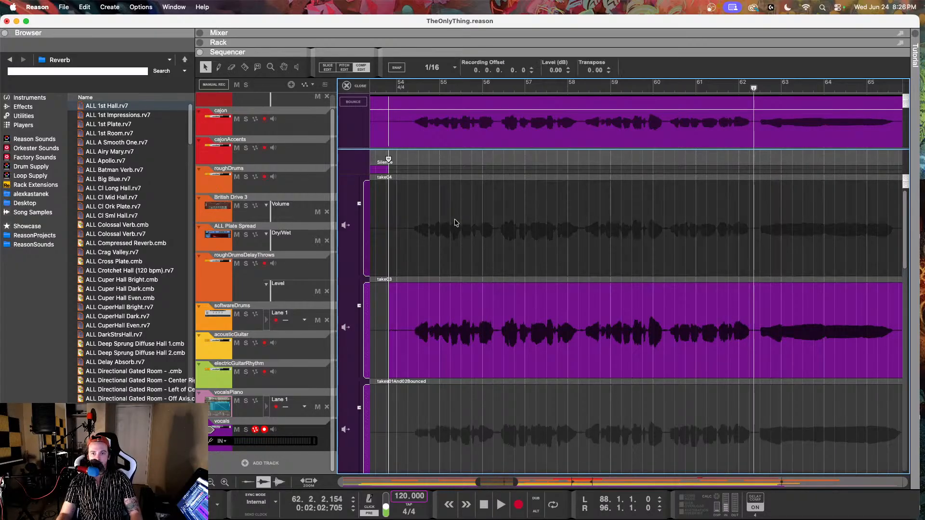
click(403, 89)
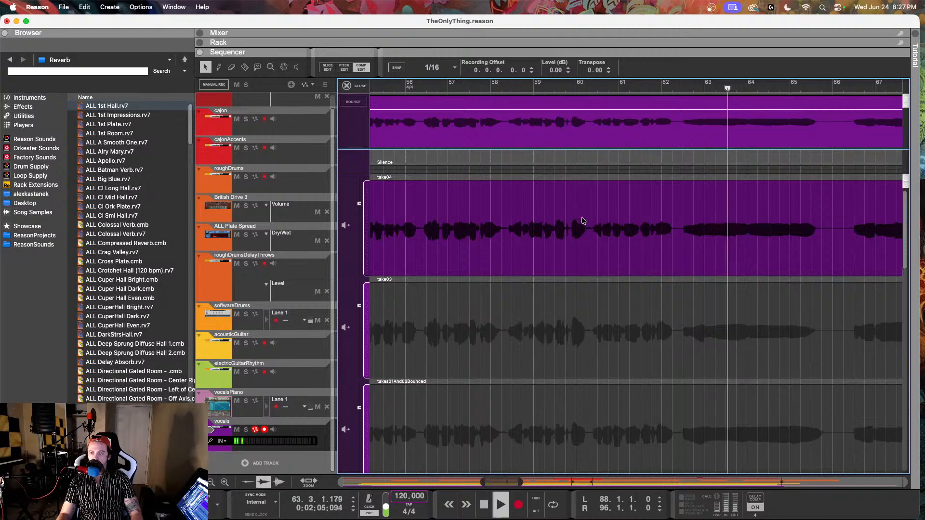
key(space)
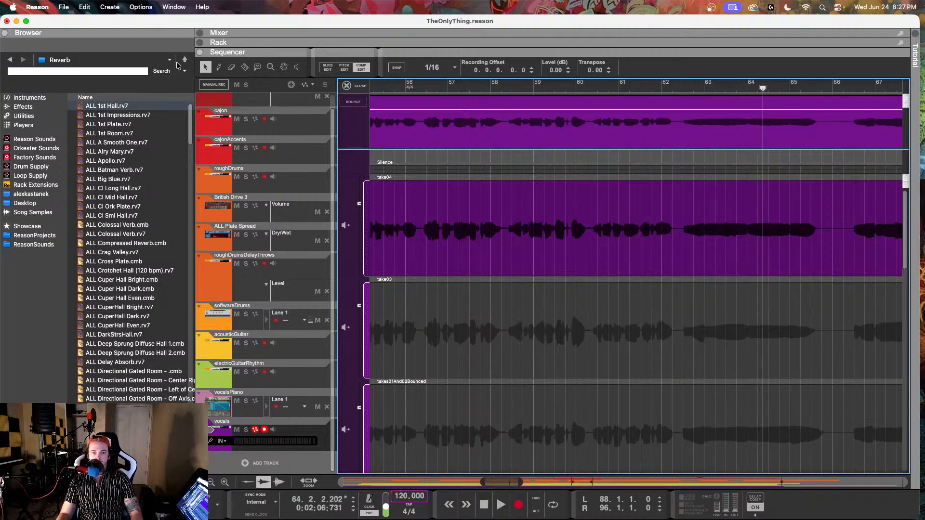
Cut the comp at about 58.2 and at 62.2.3.18, and assign the segment between 53.4 and 58.2 to take03
click(506, 231)
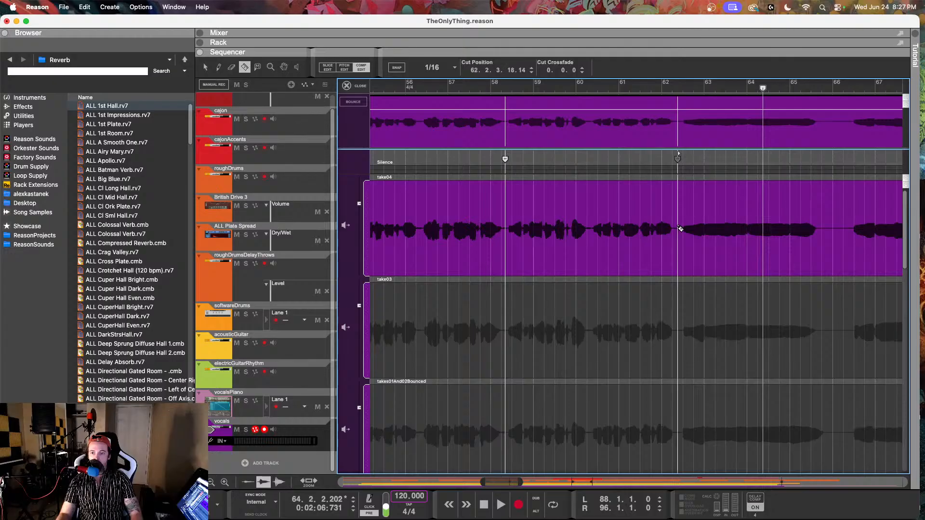
scroll(404, 226, left, 2)
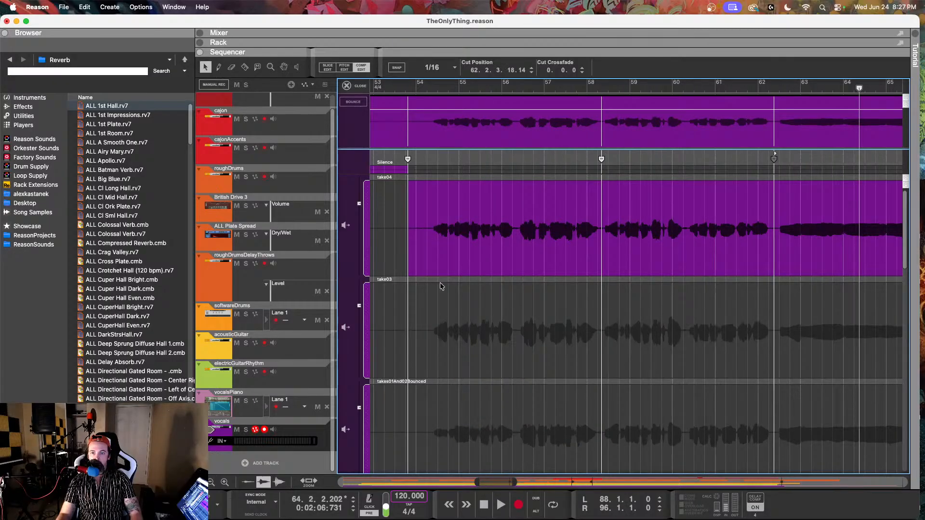
click(512, 340)
Try takes01And02Bounced for the segment between 53.4 and 58.2 and play it from bar 54
click(496, 420)
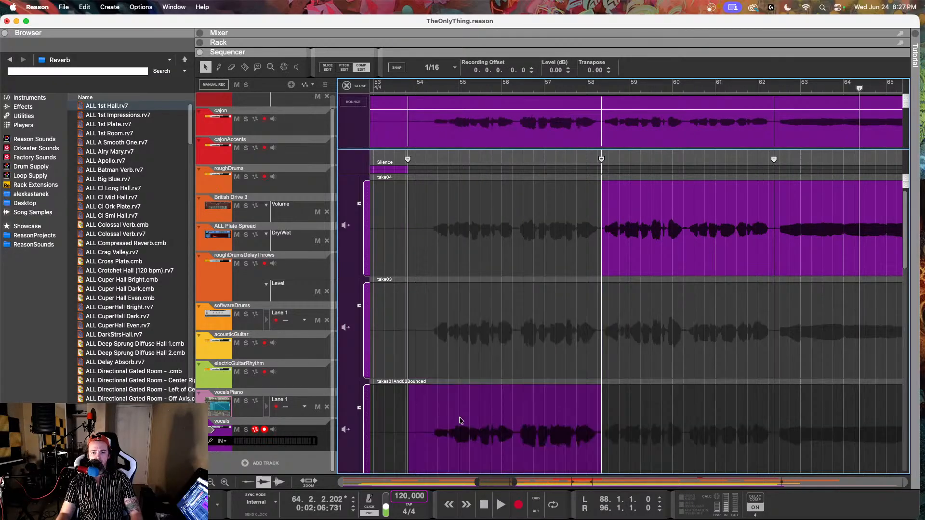
click(421, 91)
scroll(468, 352, down, 1)
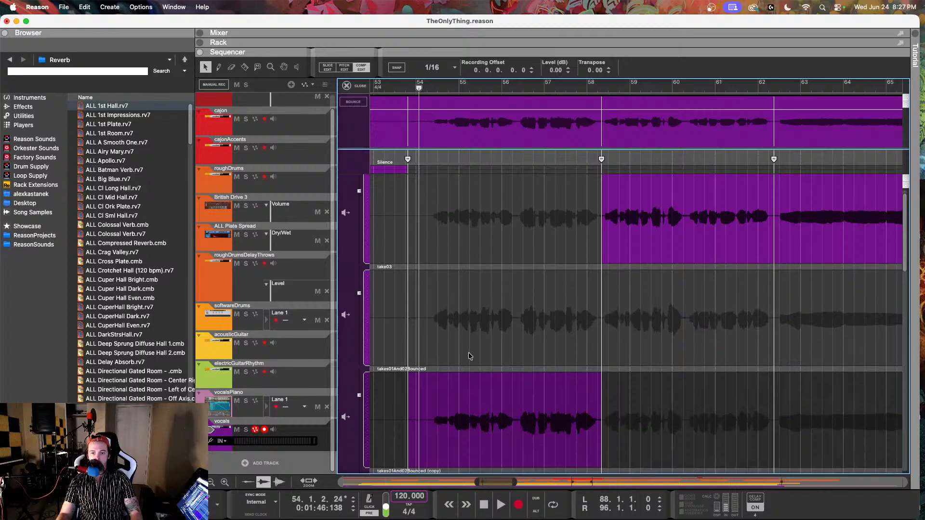
key(space)
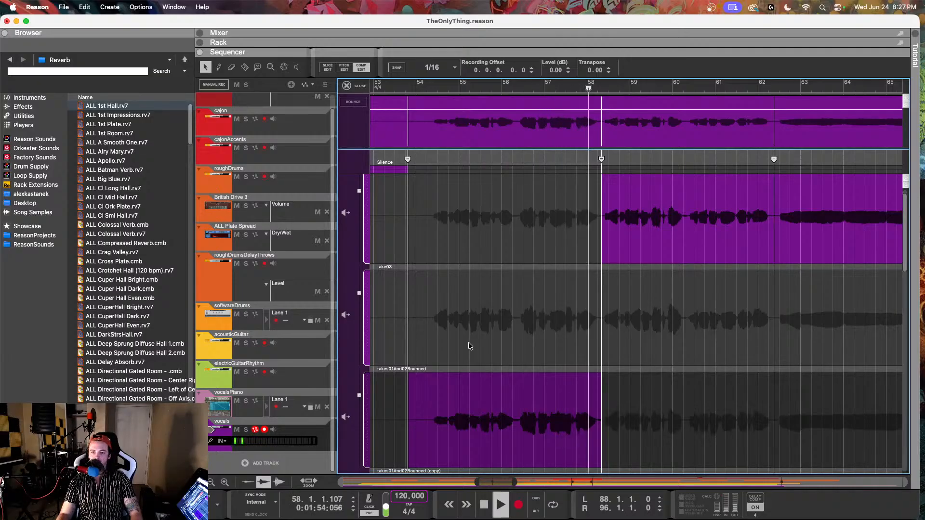
Switch the segment between 53.4 and 58.2 back to take03, play it from bar 54 and replay the phrase from about 56.3
click(467, 338)
click(417, 89)
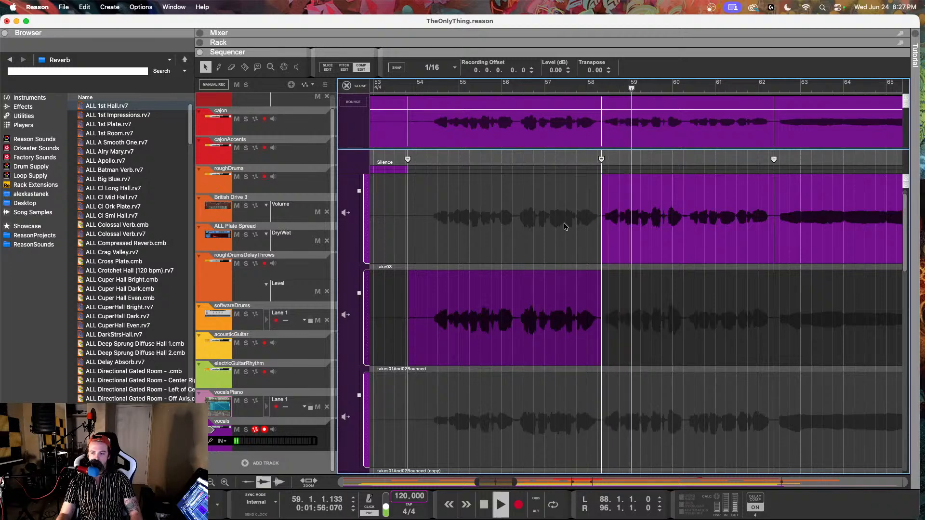
key(space)
scroll(553, 223, up, 3)
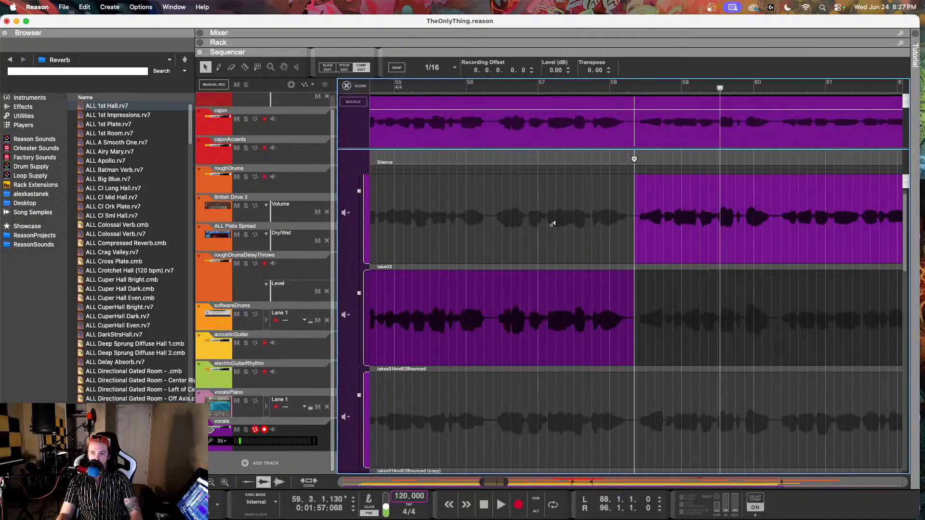
click(512, 88)
key(space)
click(512, 89)
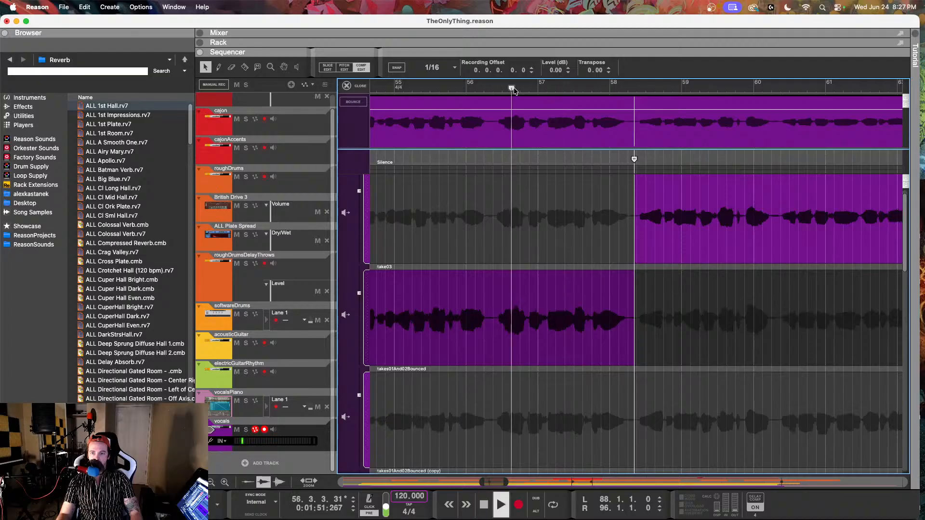
key(space)
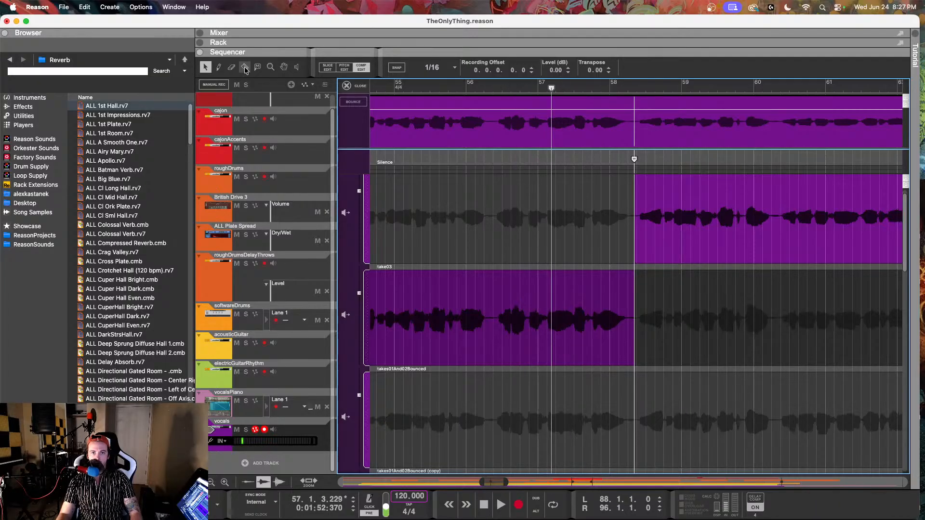
Cut the comp at about 56.4.2.58, assigning the segment up to 58.2 to takes01And02Bounced, and play it from before the cut
click(527, 421)
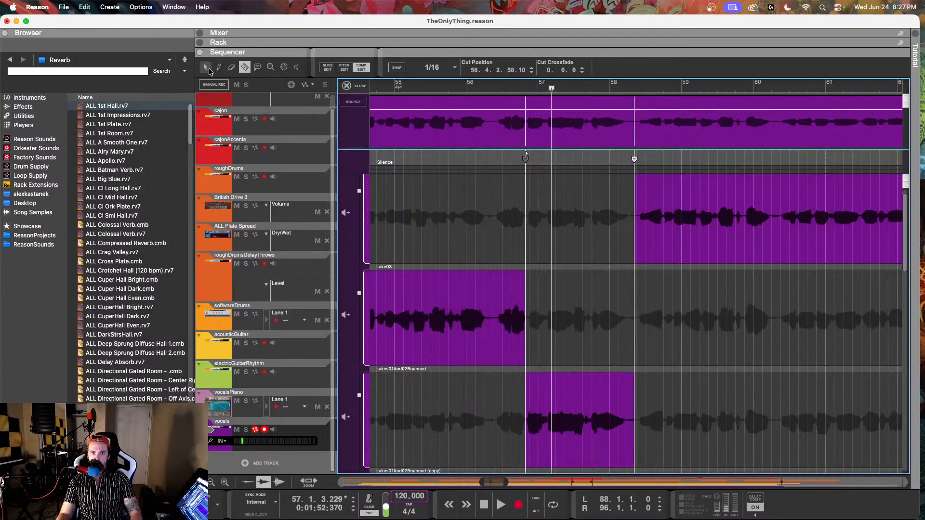
click(512, 88)
key(space)
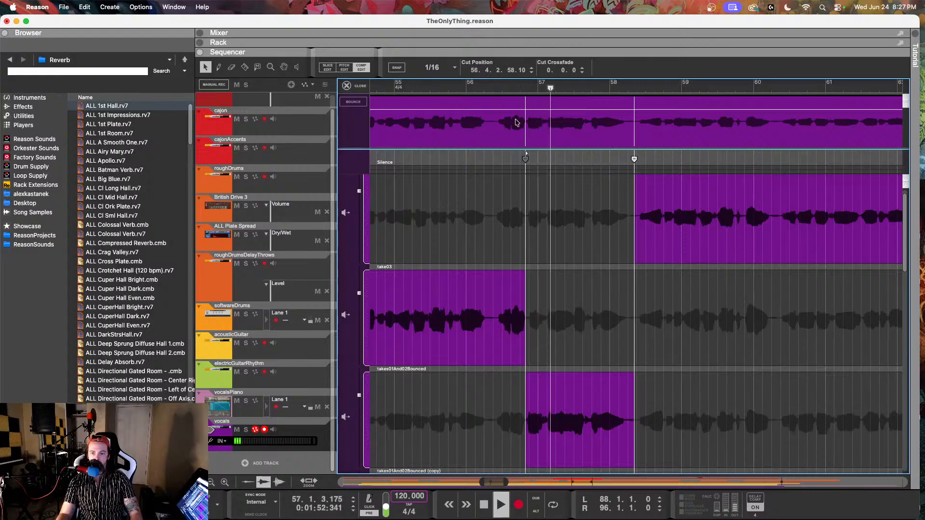
Try take04 for the segment between 56.4 and 58.2 and play it from just before the cut
click(537, 216)
click(522, 90)
key(space)
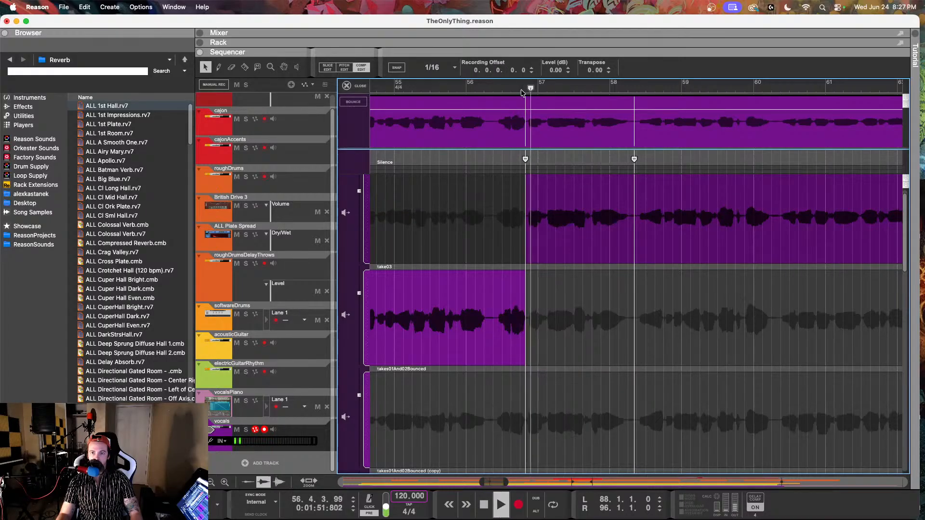
key(space)
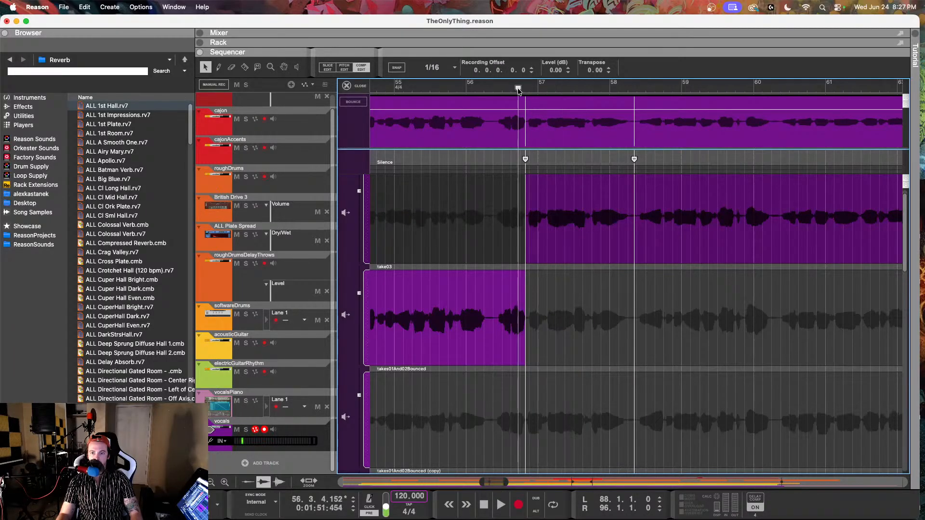
Try take02 for the segment between 56.4 and 58.2 and play the transition
scroll(515, 299, down, 5)
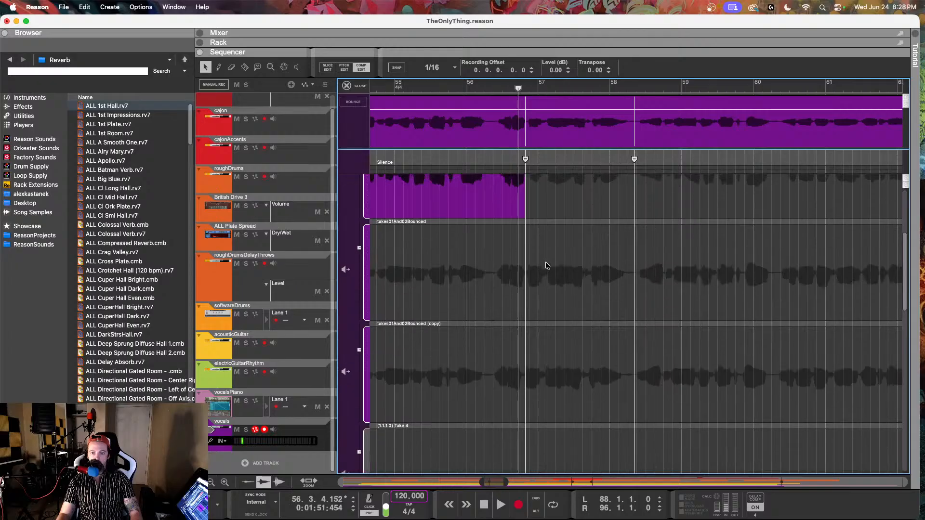
scroll(539, 274, down, 5)
scroll(538, 281, down, 3)
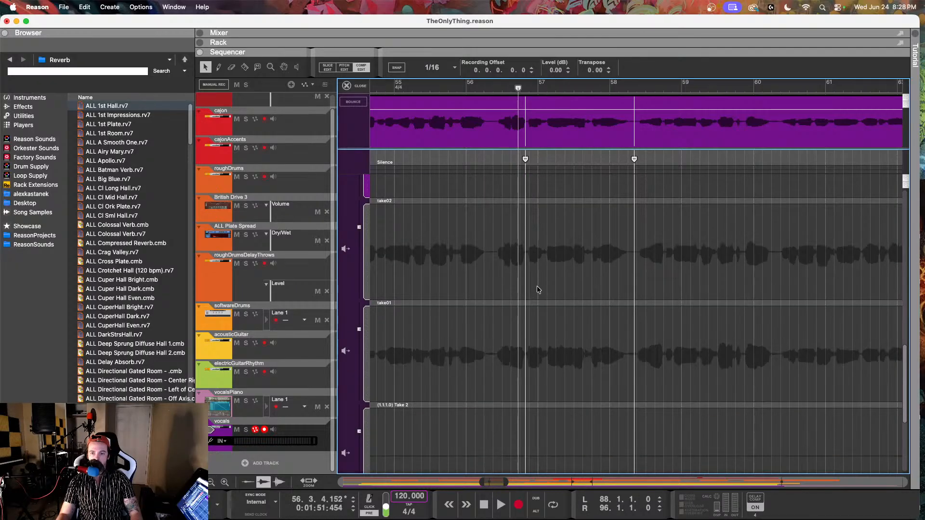
click(535, 254)
key(space)
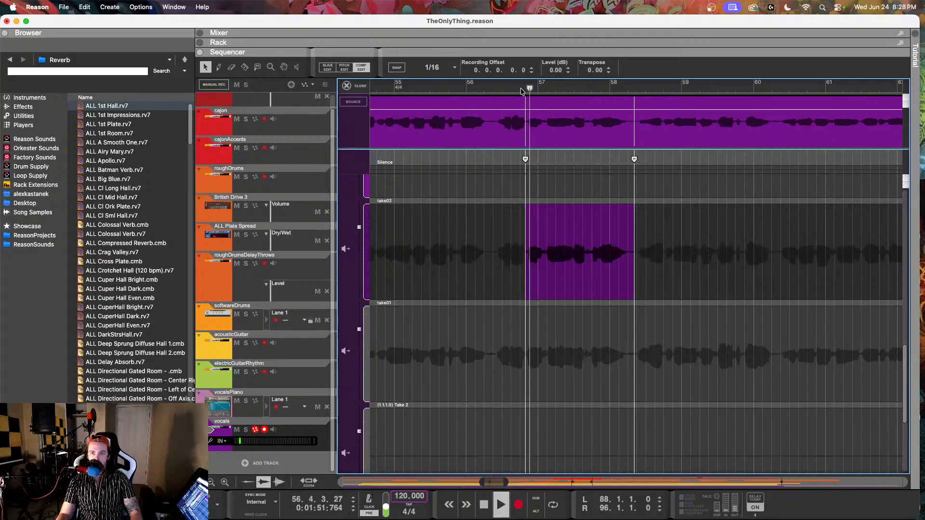
key(space)
Try take01 for the segment between 56.4 and 58.2 and play the transition
click(530, 351)
key(space)
key(space)
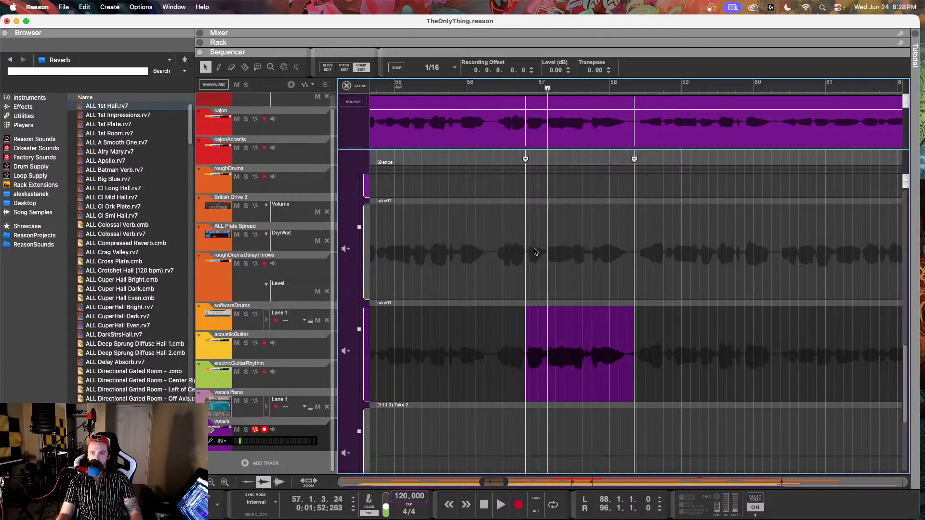
Switch the segment between 56.4 and 58.2 back to take02 and replay the transition from several points in bar 56
click(533, 250)
click(517, 84)
key(space)
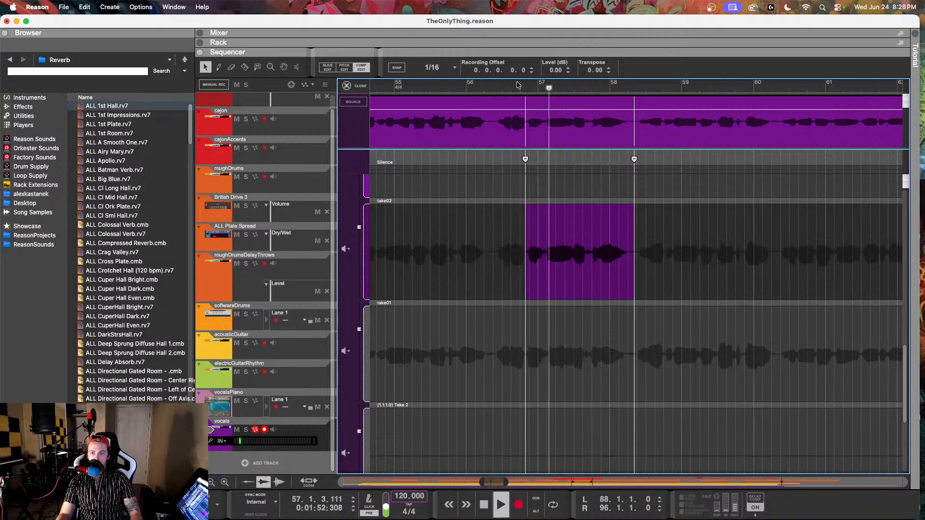
click(523, 87)
key(space)
key(space)
click(500, 88)
key(space)
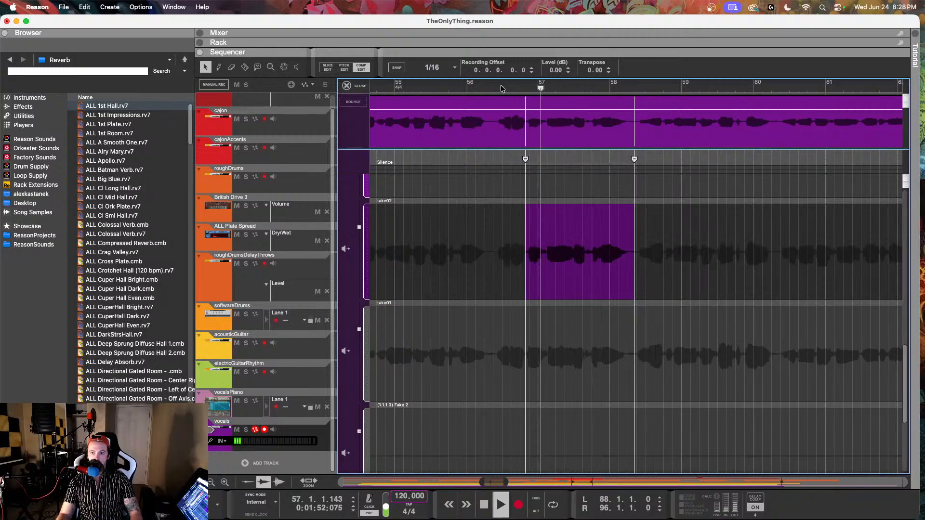
key(space)
Cut the comp at about 57.1.2.205, assigning the segment up to 58.2 to take03, and play from about 56.2 through bar 69
scroll(549, 268, up, 1)
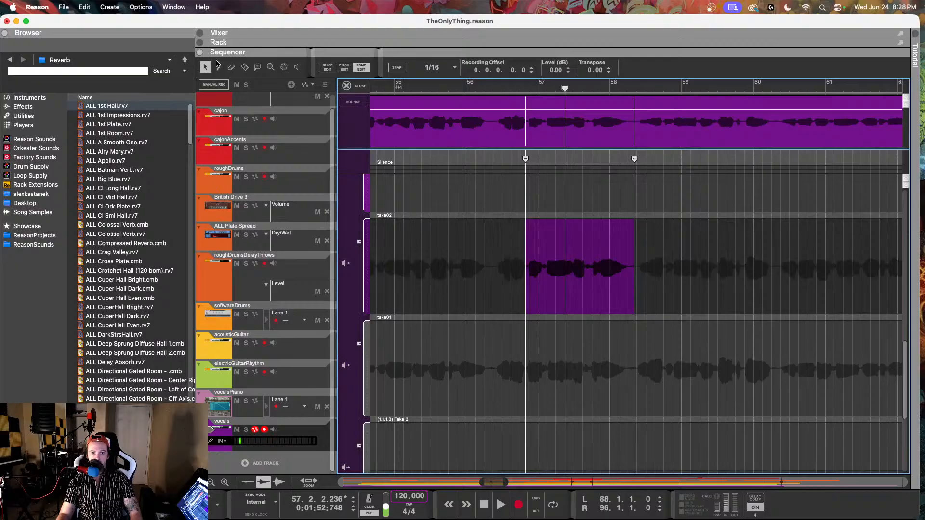
scroll(490, 281, up, 10)
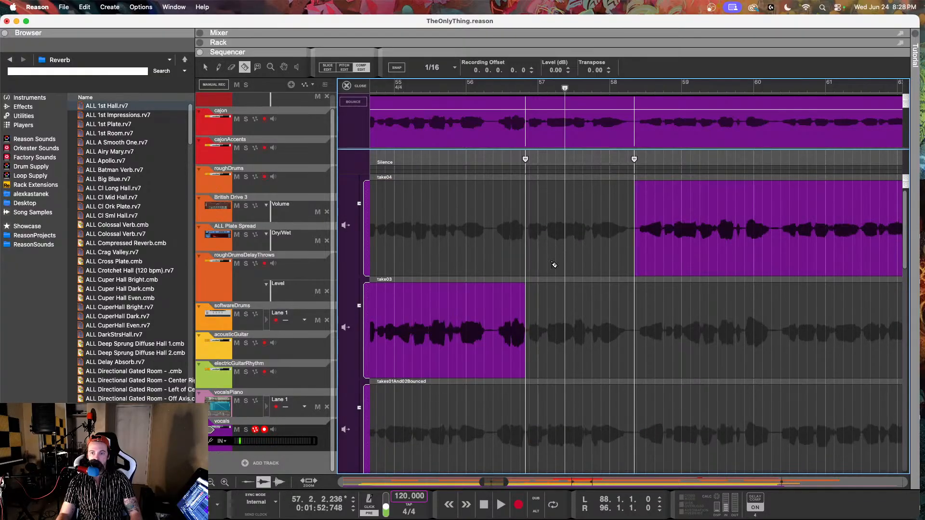
click(547, 328)
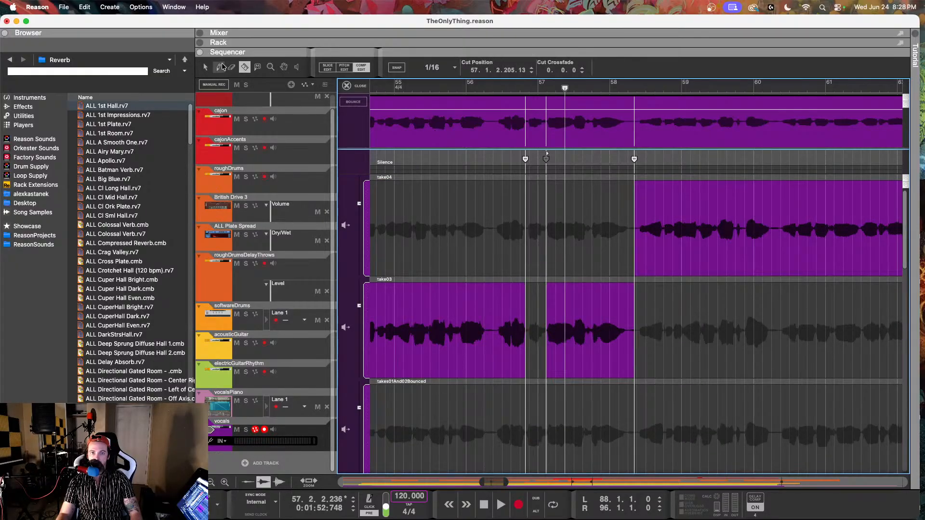
click(504, 83)
key(space)
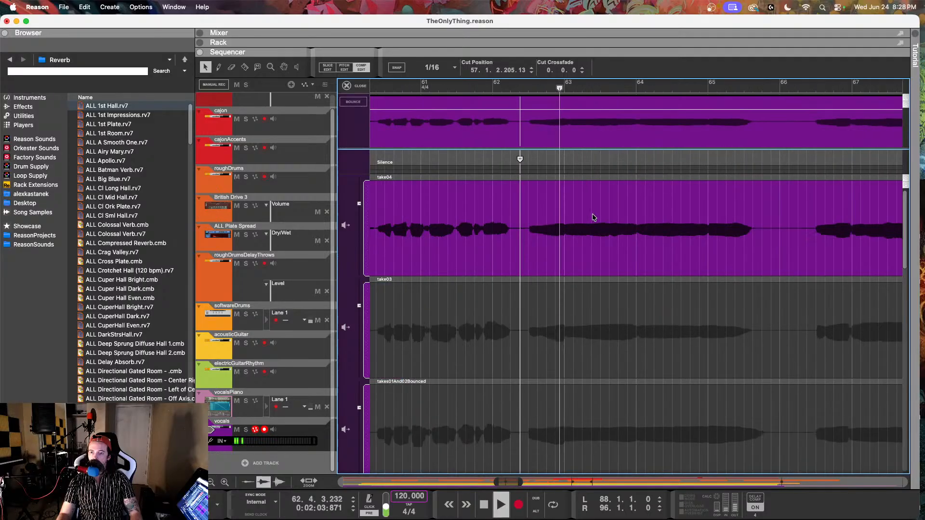
scroll(593, 218, down, 2)
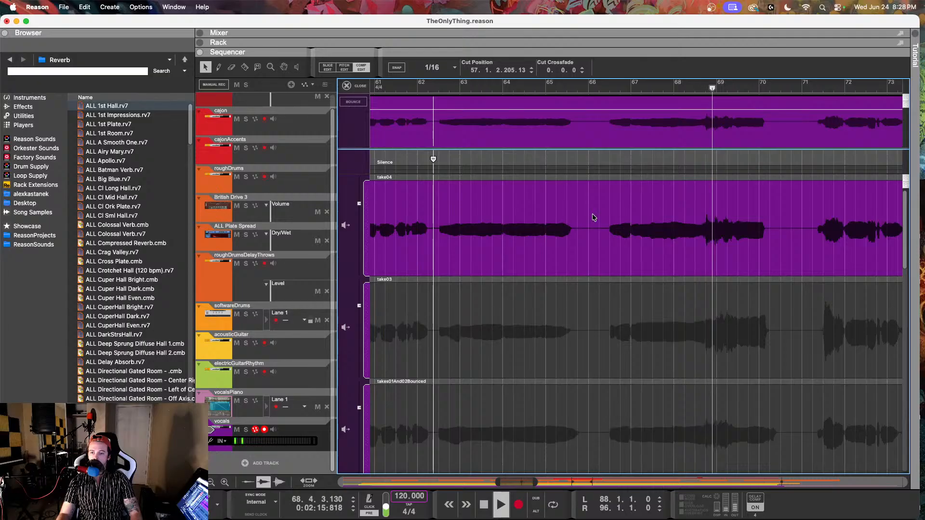
scroll(675, 292, down, 2)
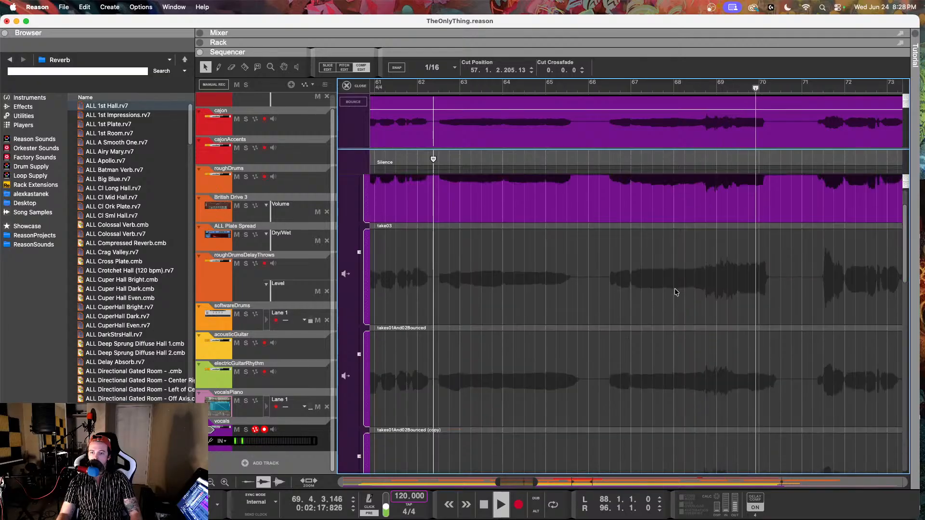
key(space)
Switch the comp after 62.2 from take04 to takes01And02Bounced and play it from just before the cut
click(538, 371)
click(538, 371)
click(430, 93)
key(space)
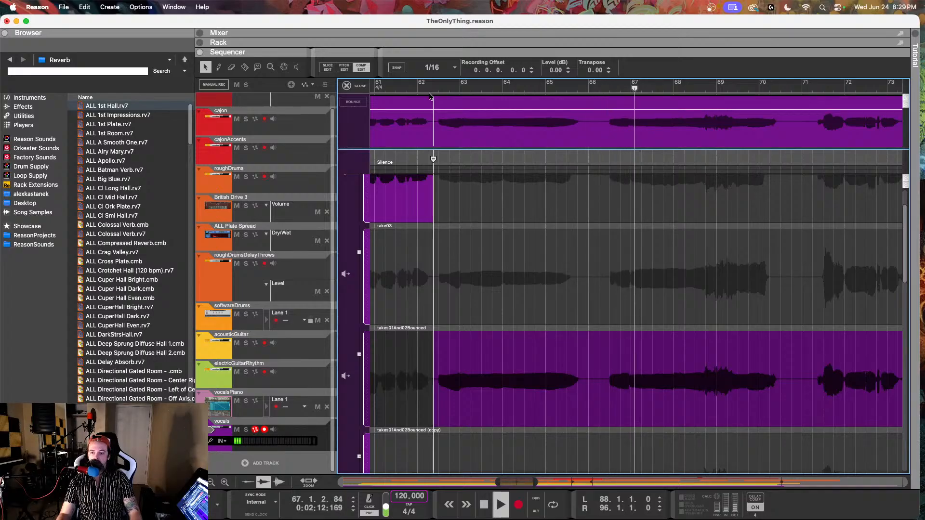
scroll(572, 253, up, 2)
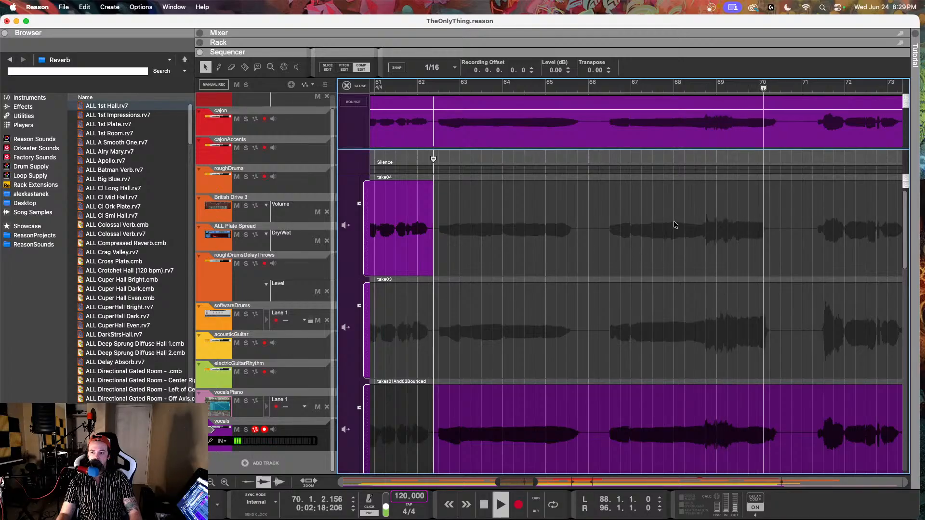
Locate the earlier take03 phrase starting at about 20.2 and play it
scroll(550, 278, down, 5)
scroll(550, 275, left, 6)
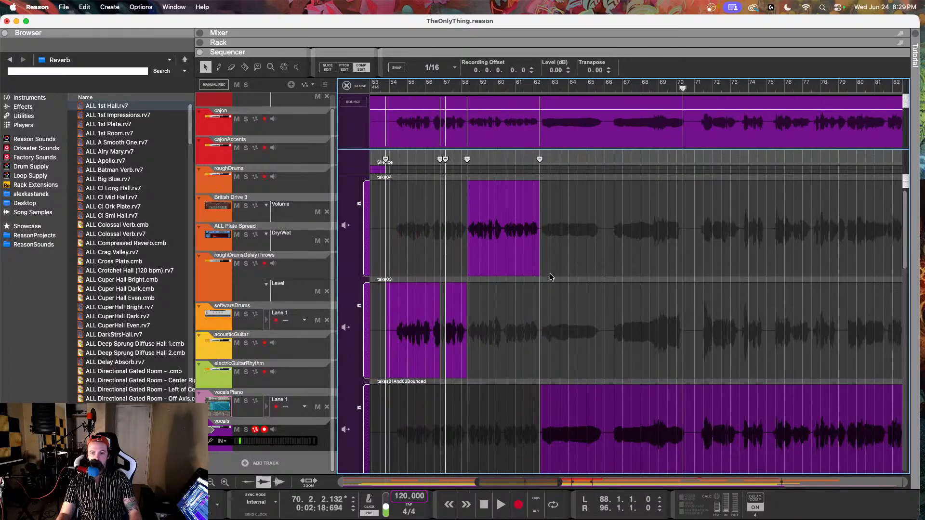
scroll(551, 276, left, 3)
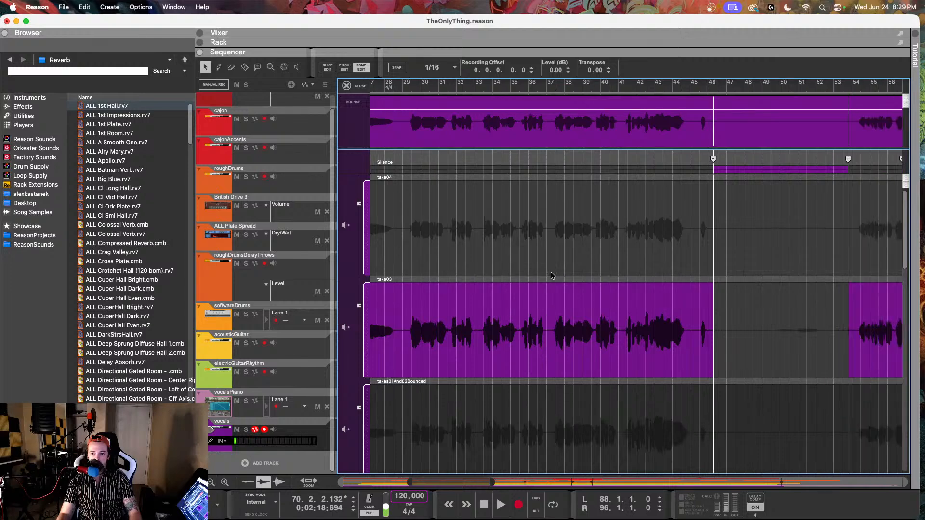
scroll(552, 272, right, 2)
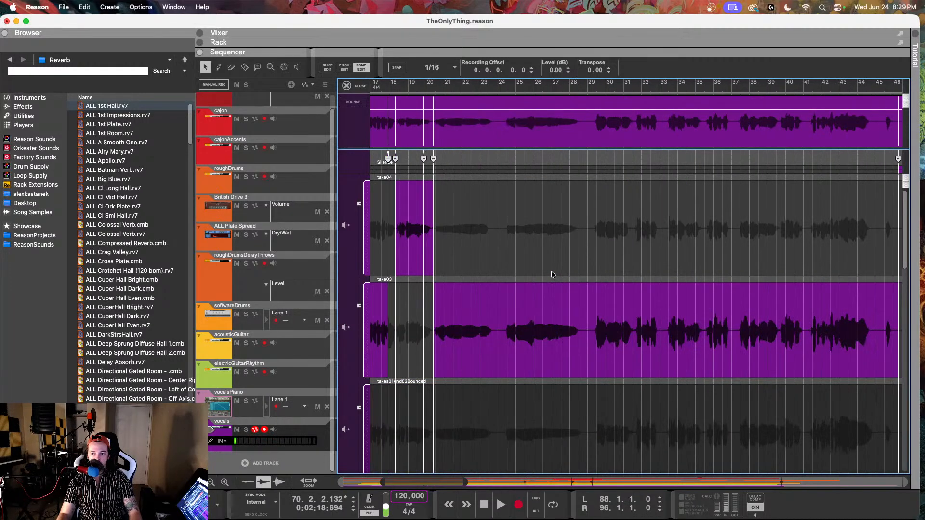
drag(431, 91, 431, 90)
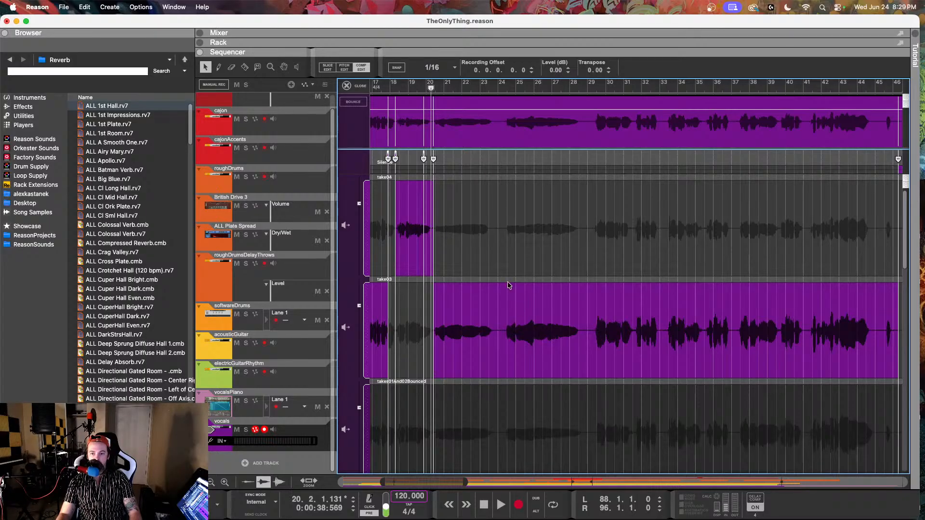
key(space)
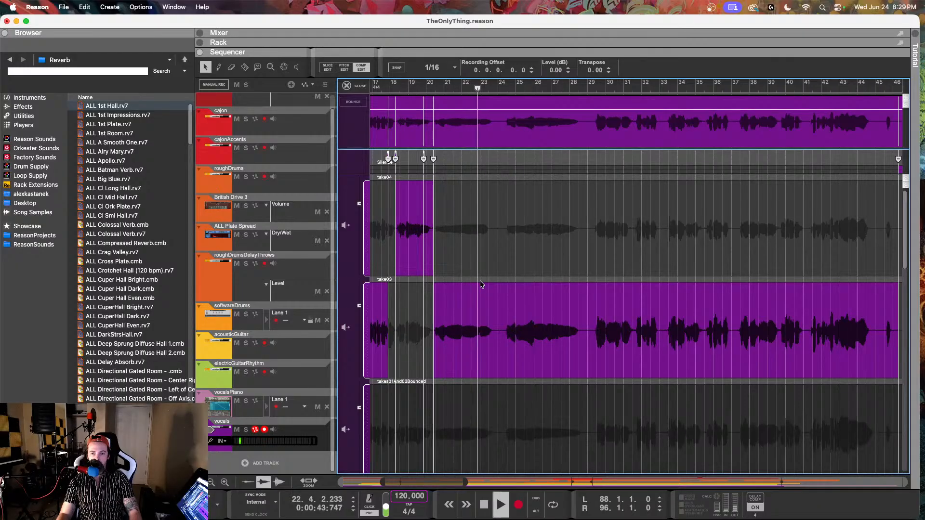
key(space)
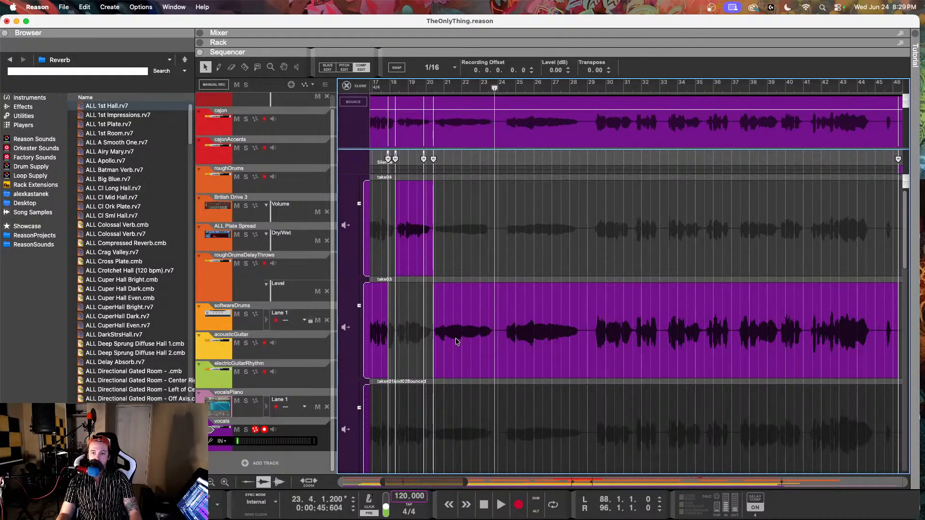
Duplicate take03 and slide the copy to a recording offset of about 41.3.3.92, aligning its bar 20 phrase with the 62.2 cut
right_click(468, 320)
click(485, 320)
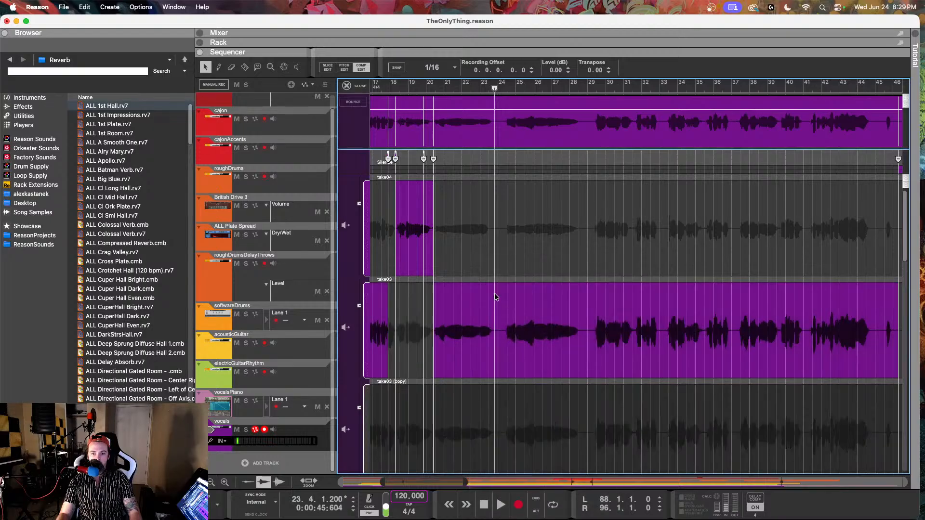
scroll(779, 337, right, 15)
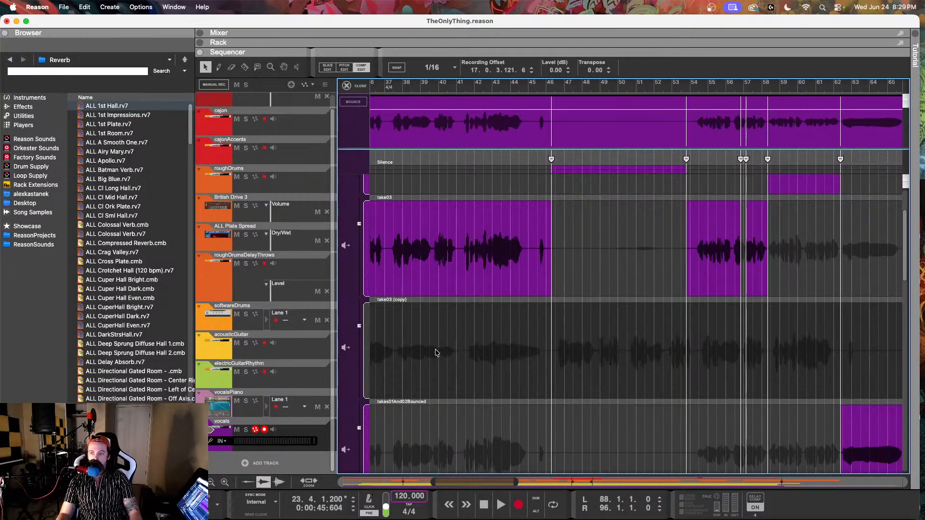
scroll(562, 337, right, 5)
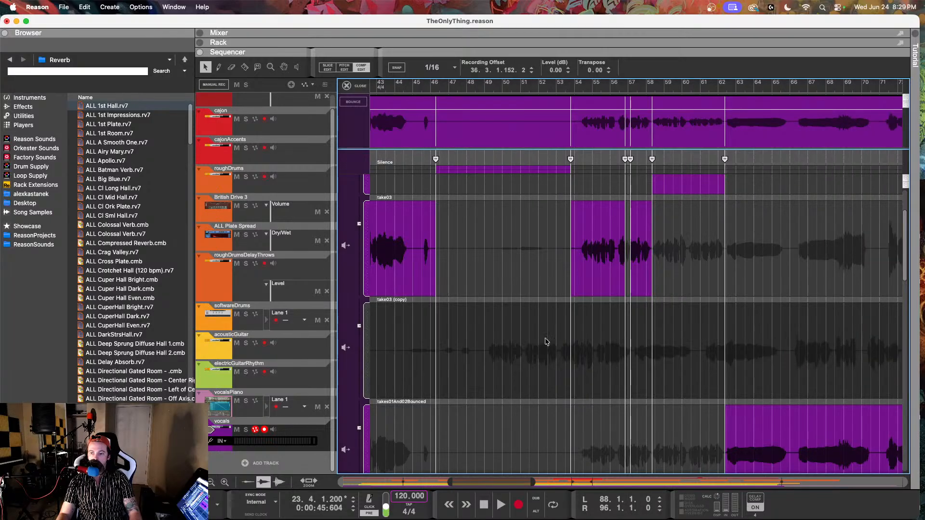
drag(499, 359, 593, 352)
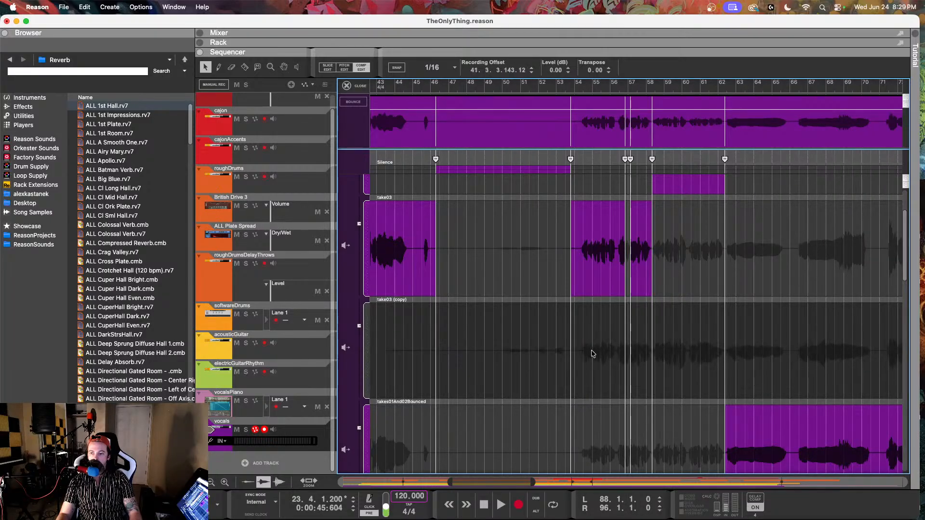
scroll(731, 341, right, 5)
scroll(660, 332, up, 4)
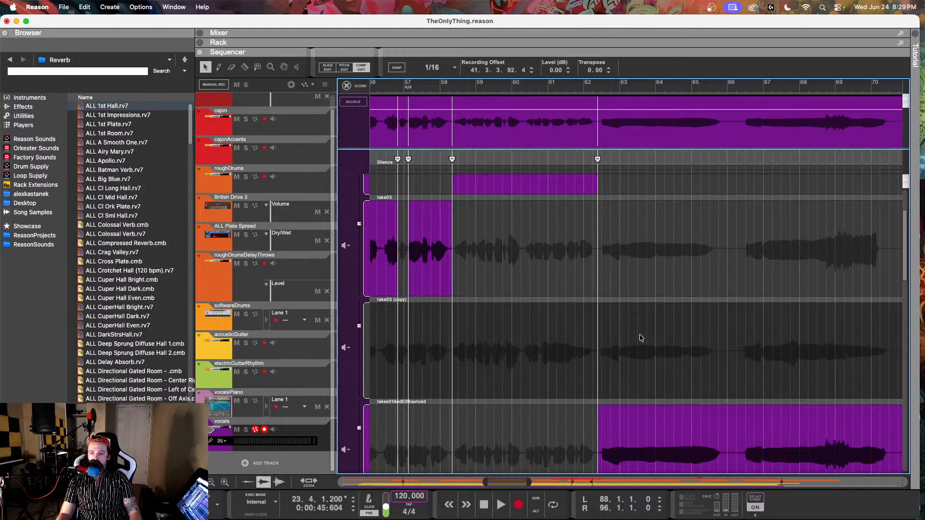
Assign the comp after 62.2 to the take03 copy, play it and nudge the copy's recording offset to about 41.3.3.143
click(640, 338)
key(space)
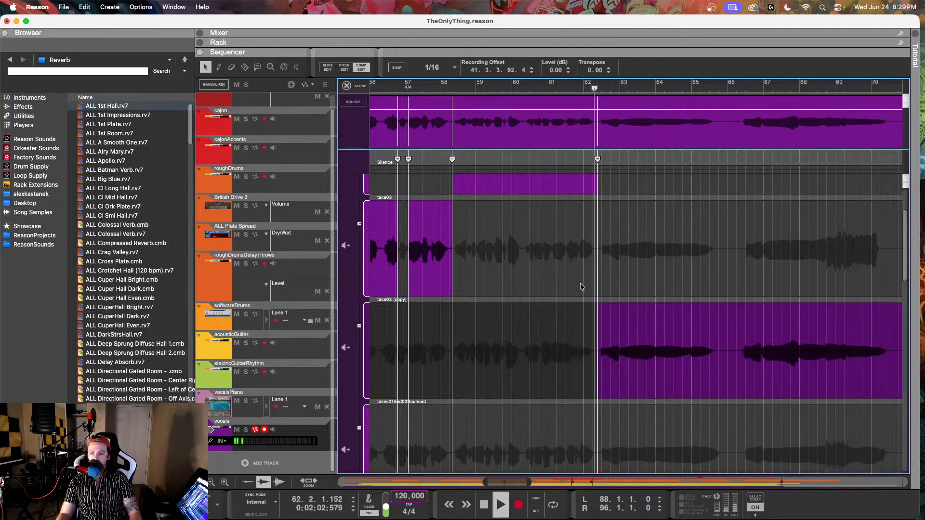
drag(658, 356, 659, 356)
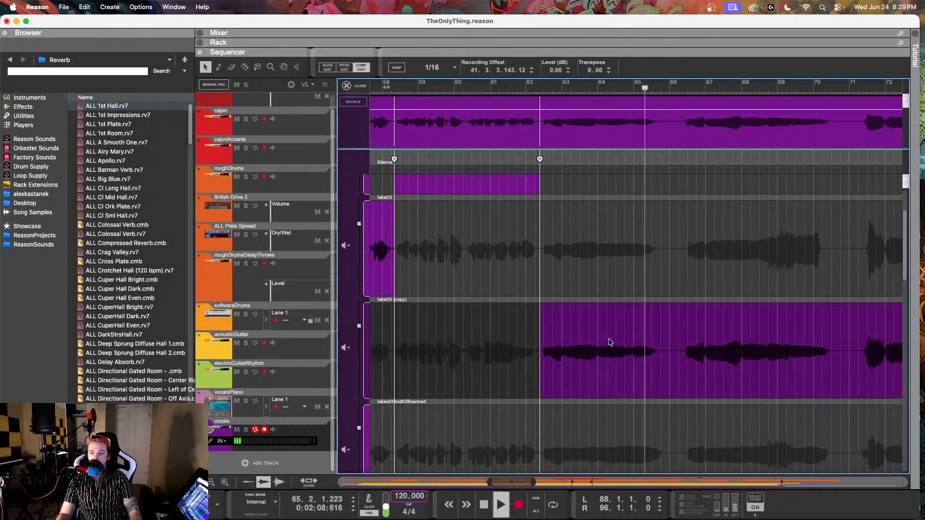
key(space)
Cut the comp at about 66.2.1.227, assigning everything after it to takes01And02Bounced, and play the transition
scroll(617, 262, up, 3)
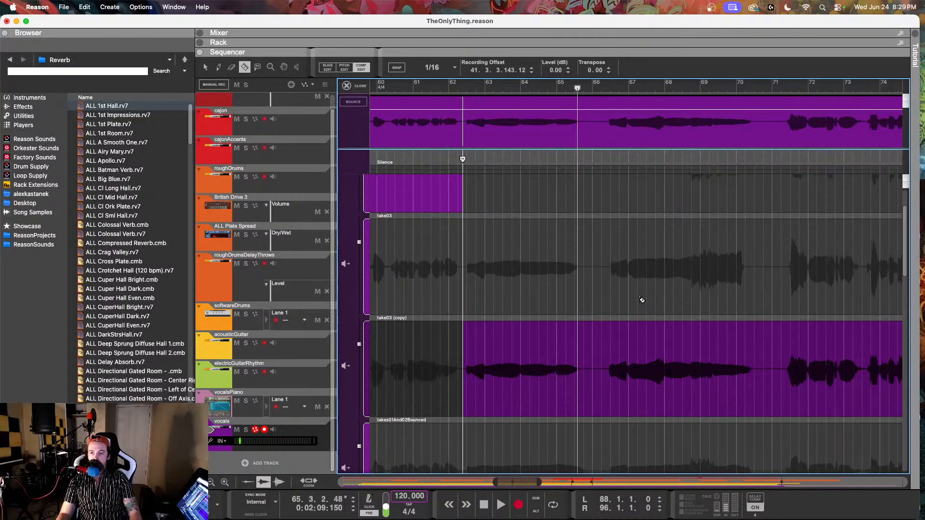
scroll(605, 229, down, 5)
scroll(611, 250, up, 2)
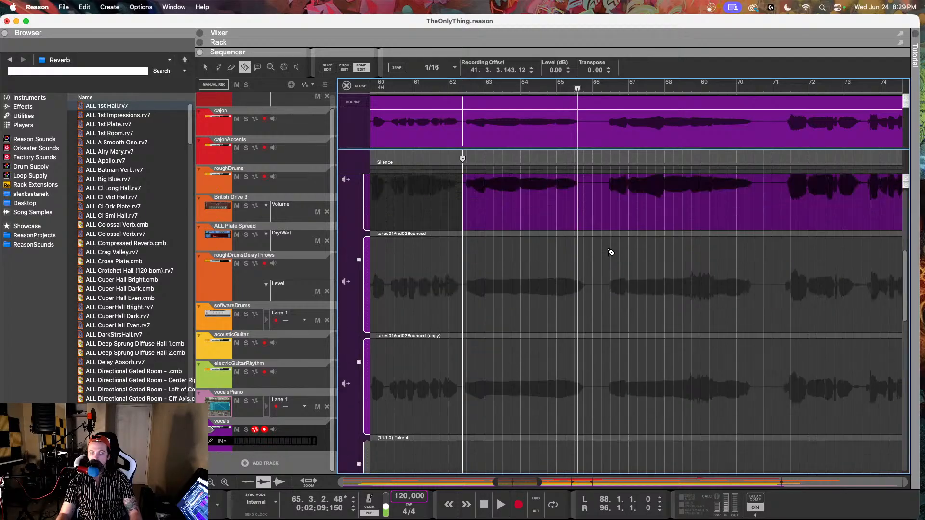
click(605, 278)
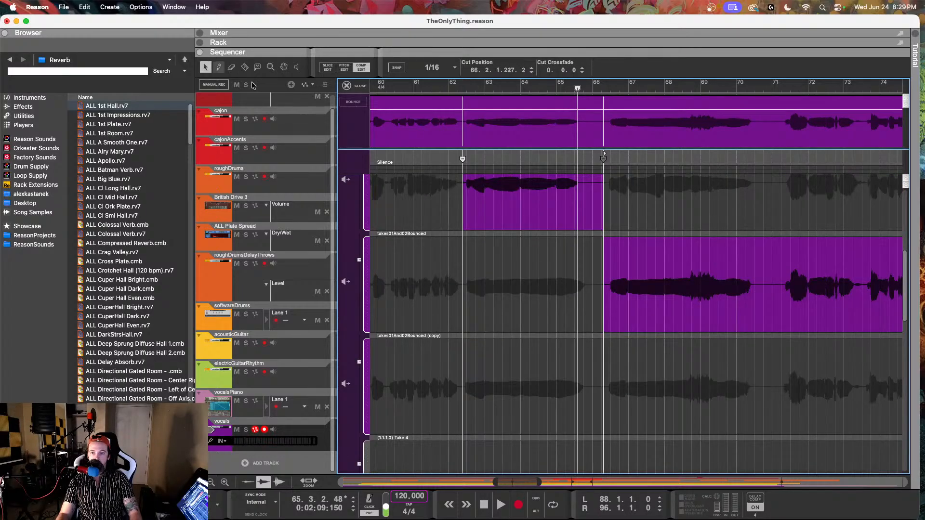
key(space)
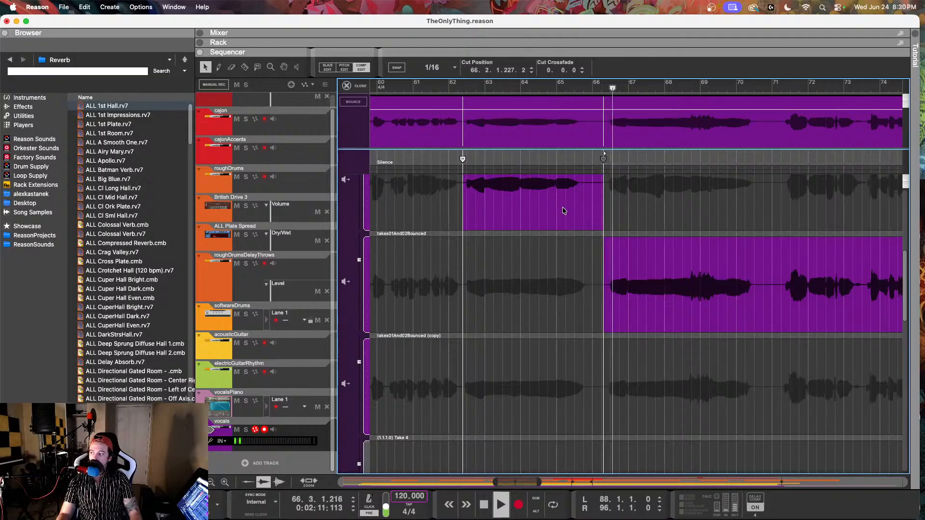
Assign the comp after the 66.2 cut to take03 and play it from just before the cut
scroll(608, 313, up, 3)
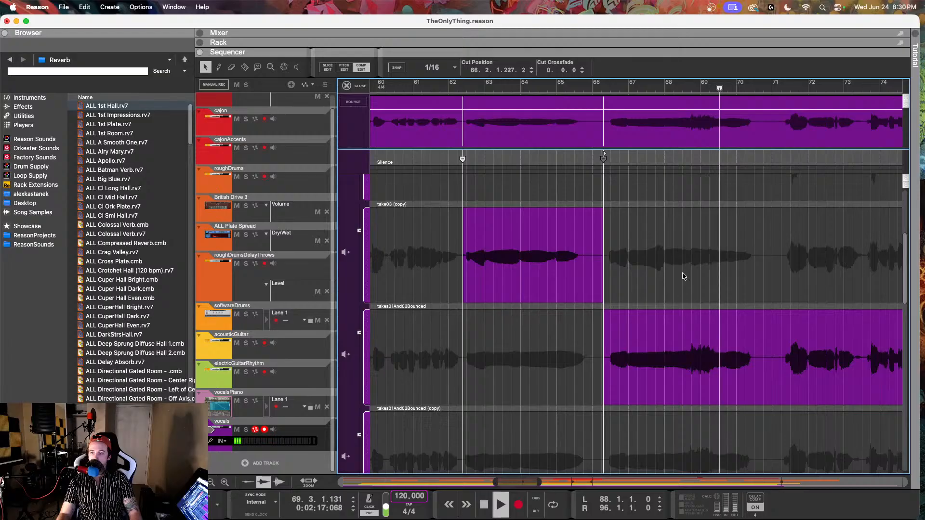
scroll(684, 275, up, 4)
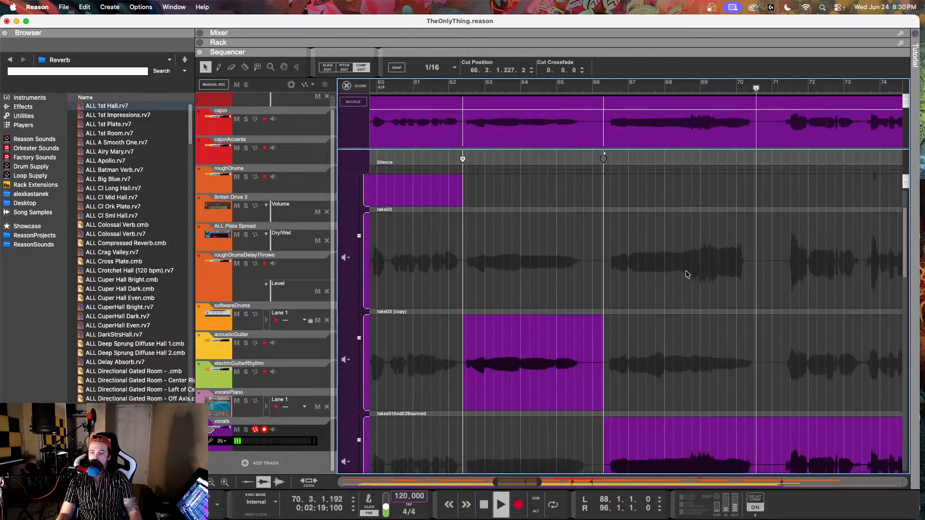
key(space)
click(676, 328)
double_click(662, 236)
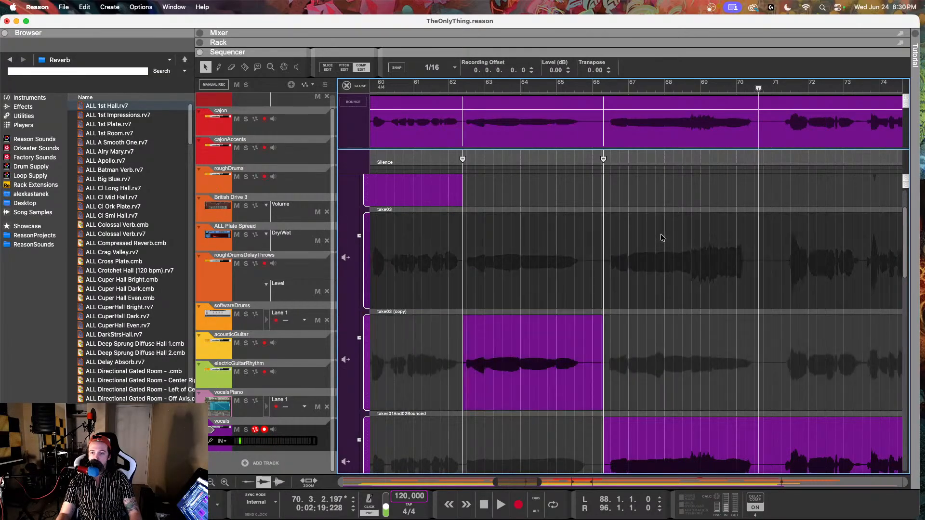
click(601, 87)
key(space)
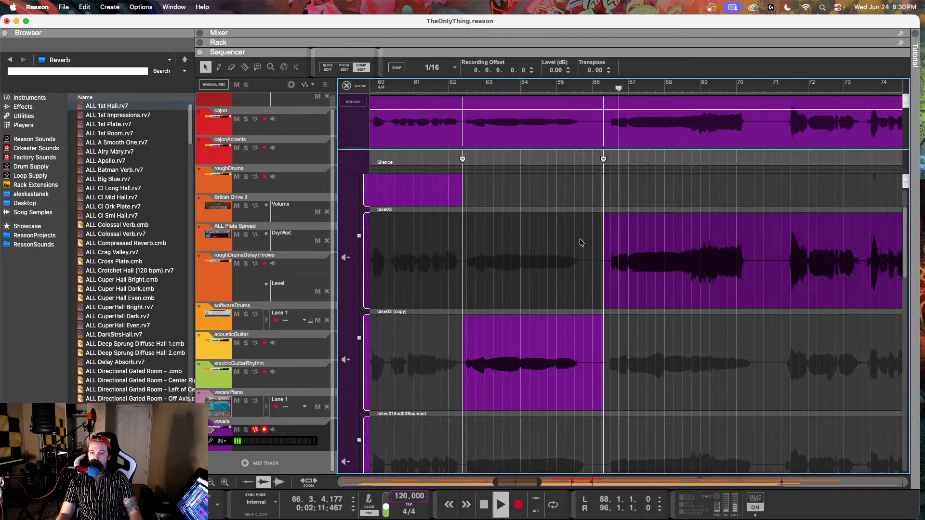
Assign the comp after the 66.2 cut to take04 and play the phrase for comparison
scroll(658, 251, up, 3)
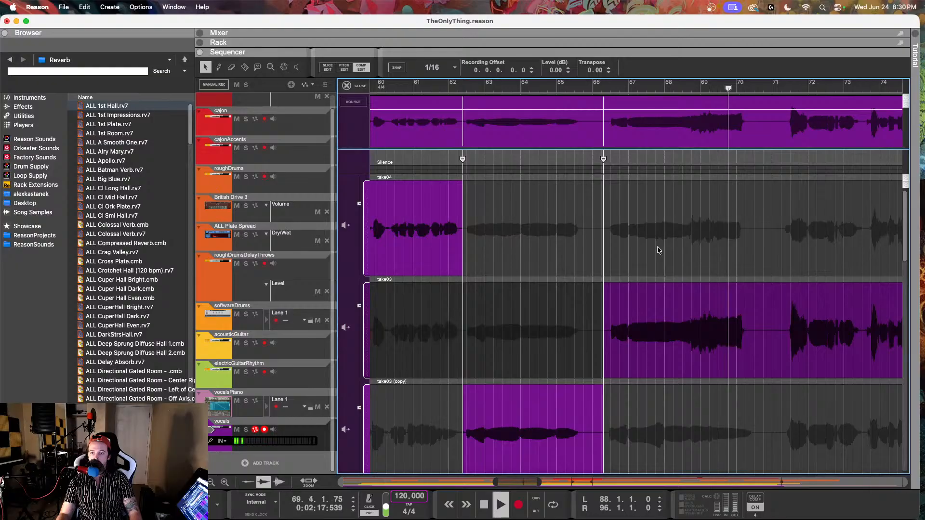
click(649, 229)
click(601, 89)
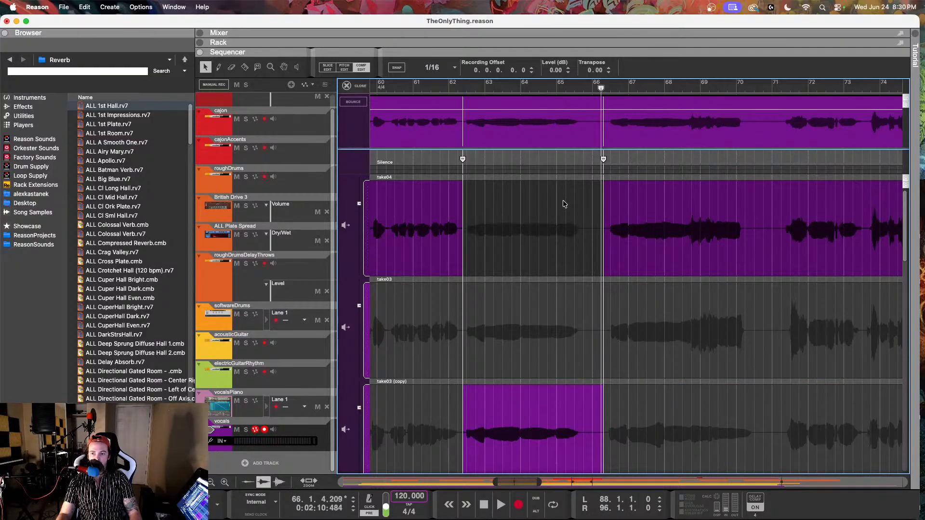
key(space)
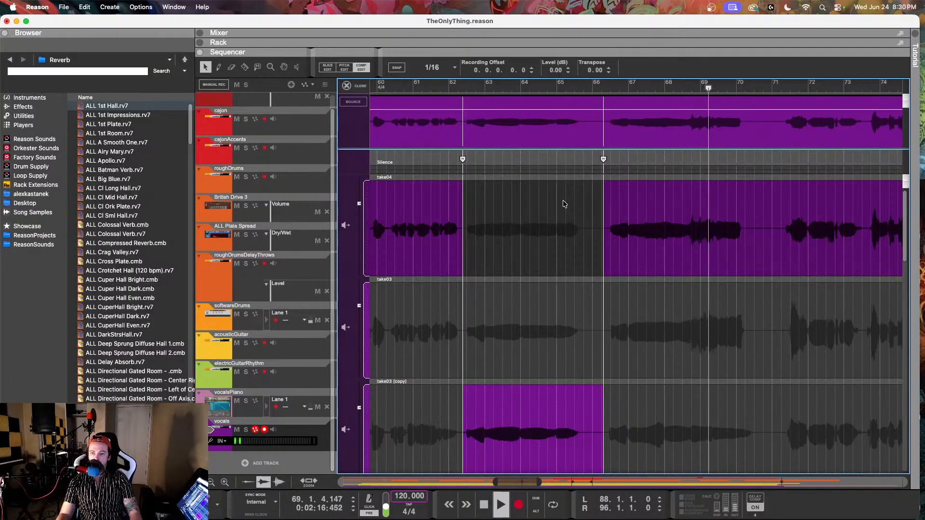
Look through the remaining takes, reassign the comp after the 66.2 cut to takes01And02Bounced and play the phrase
scroll(644, 252, down, 4)
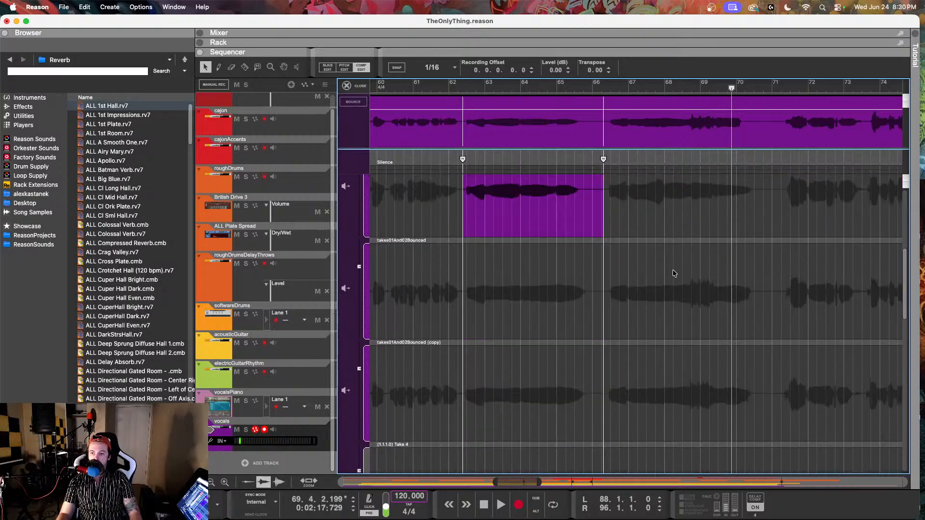
scroll(673, 271, down, 5)
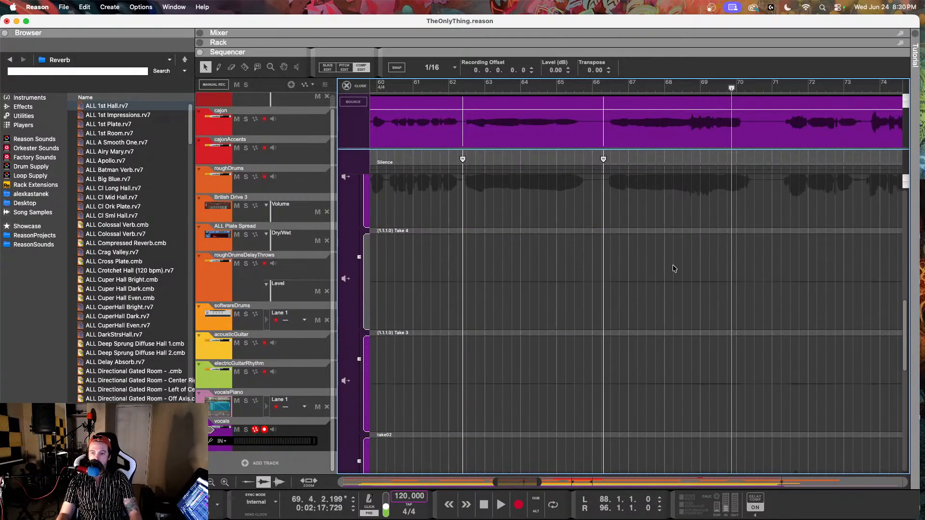
scroll(673, 269, up, 2)
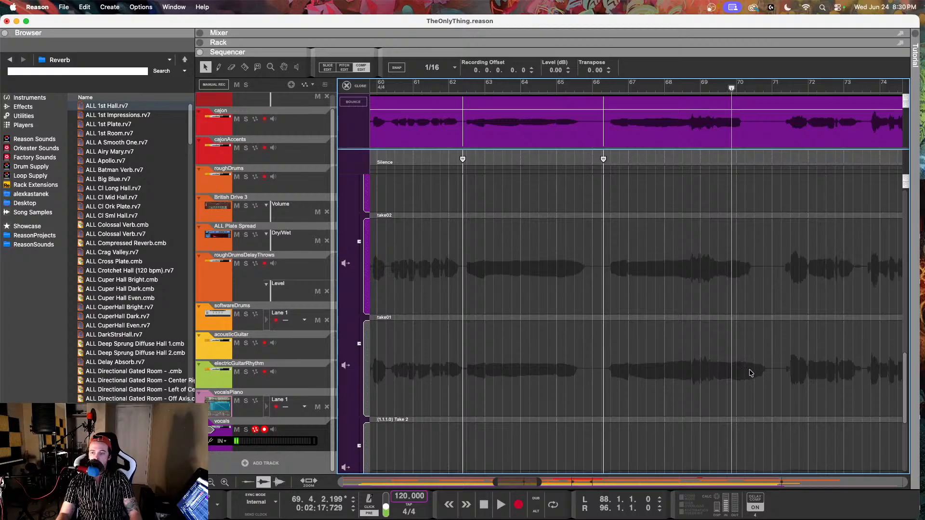
scroll(702, 289, up, 3)
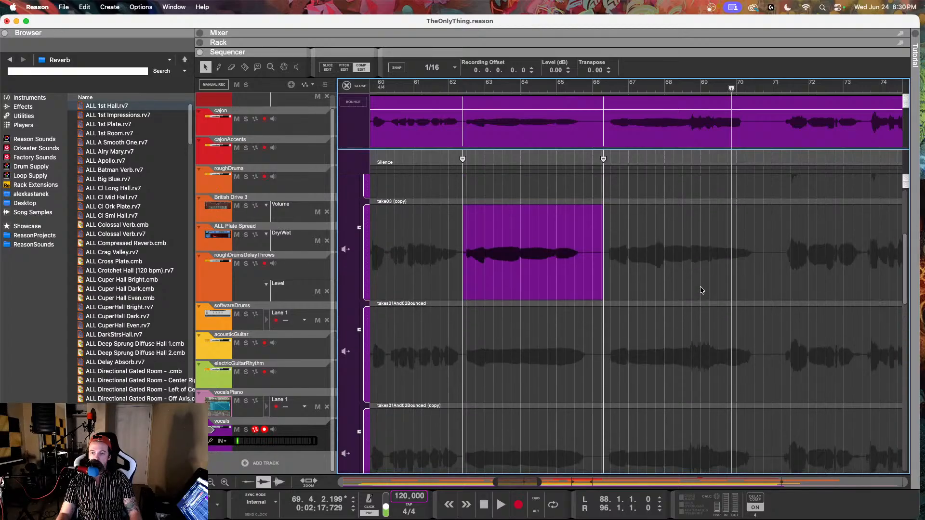
scroll(701, 289, up, 4)
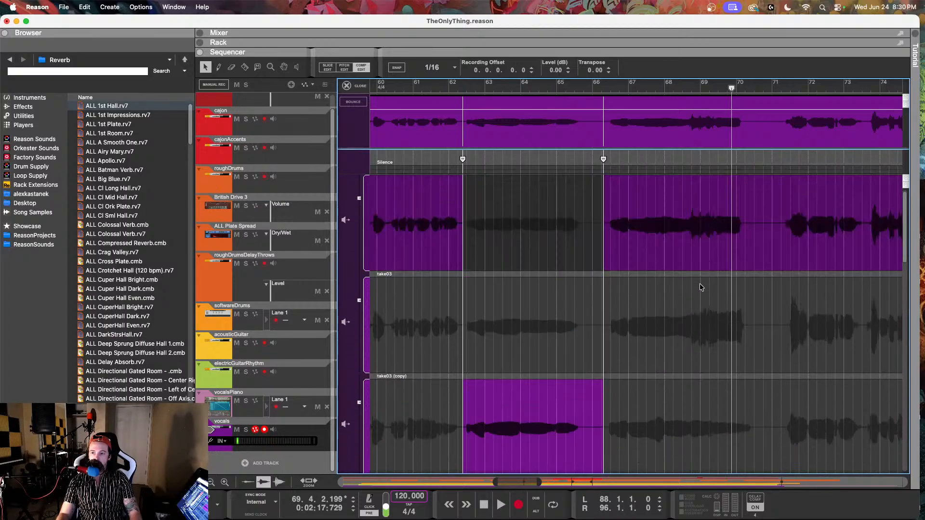
scroll(698, 287, down, 1)
click(692, 286)
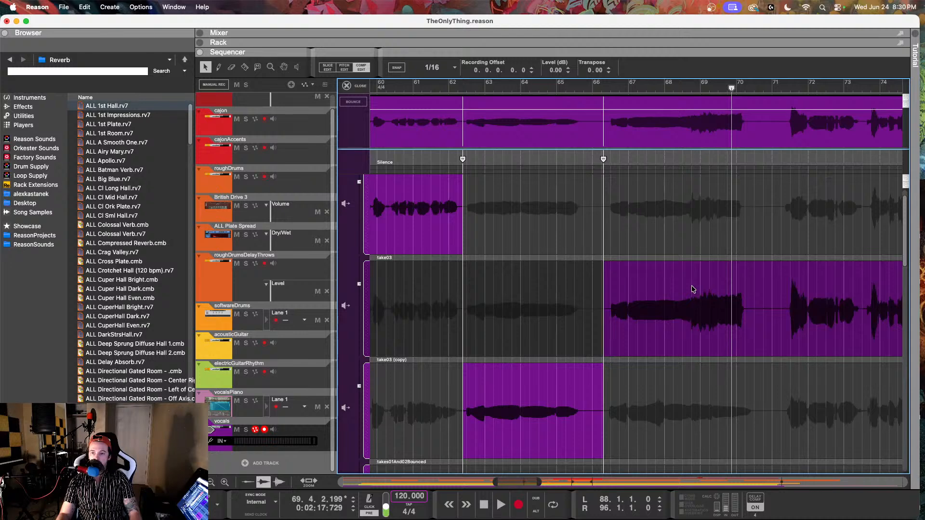
scroll(689, 295, down, 4)
click(684, 306)
click(601, 87)
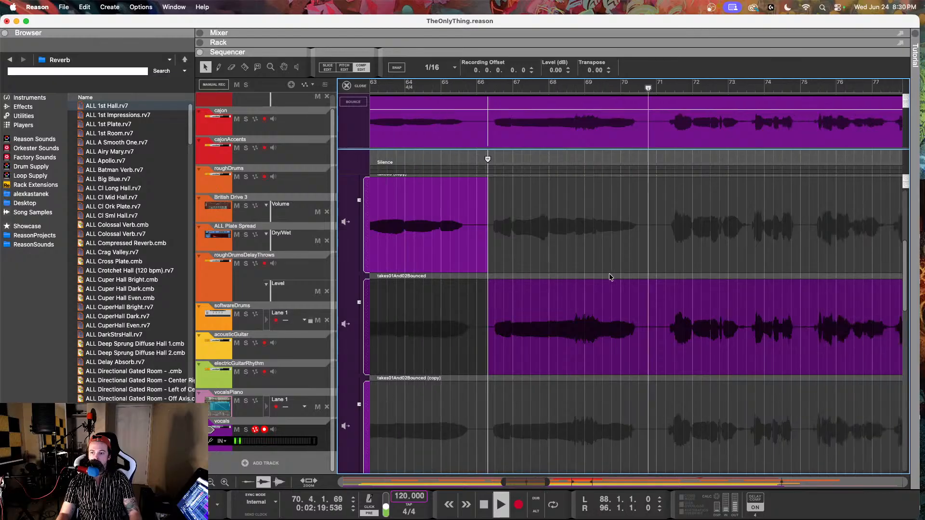
key(space)
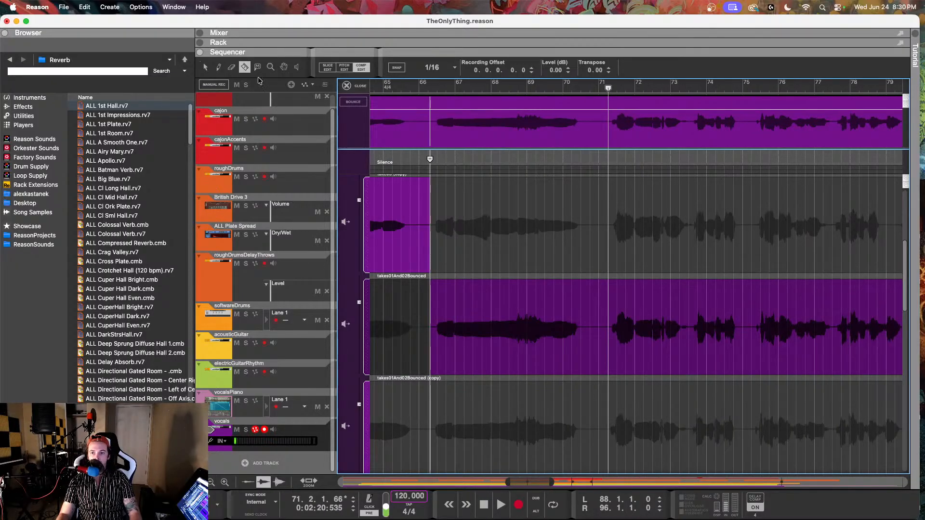
Cut the comp at about 70.4.4.199, assigning everything after it to the take03 copy, and play the following phrases
click(599, 222)
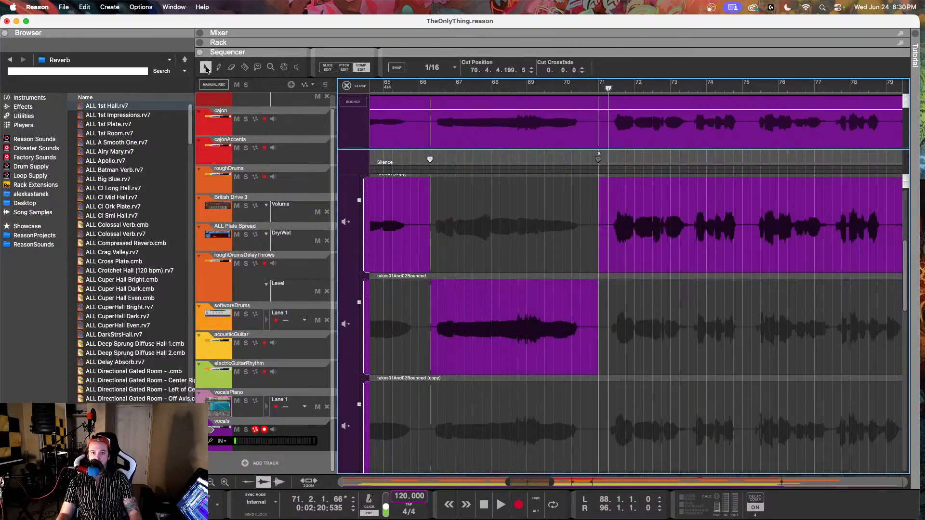
key(space)
click(614, 87)
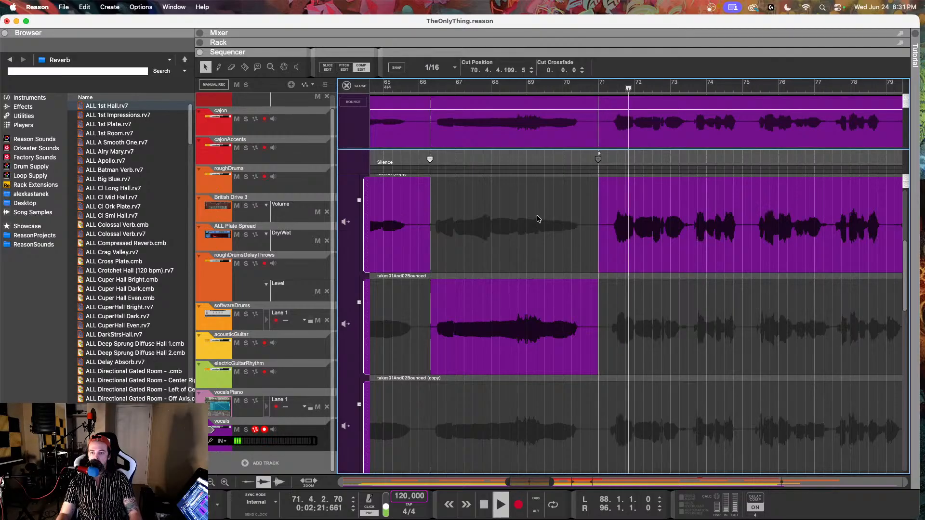
scroll(539, 218, up, 4)
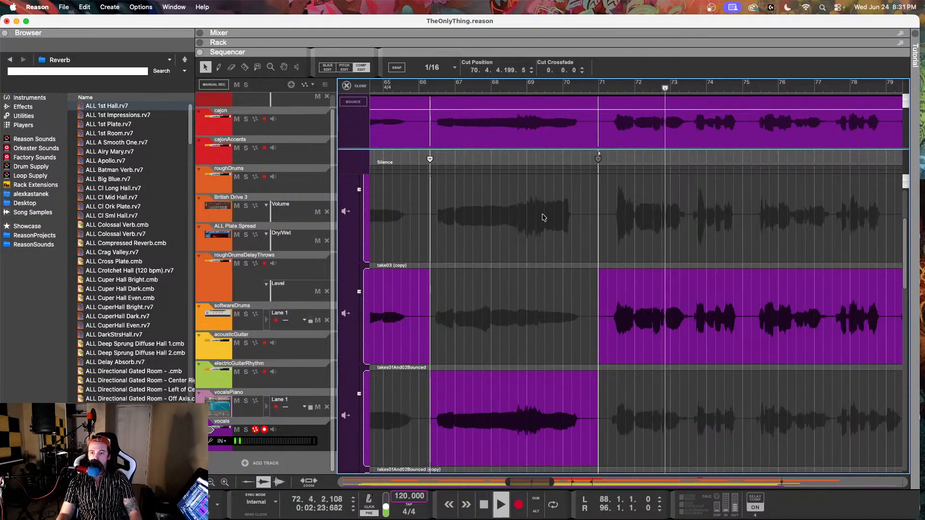
scroll(543, 217, right, 6)
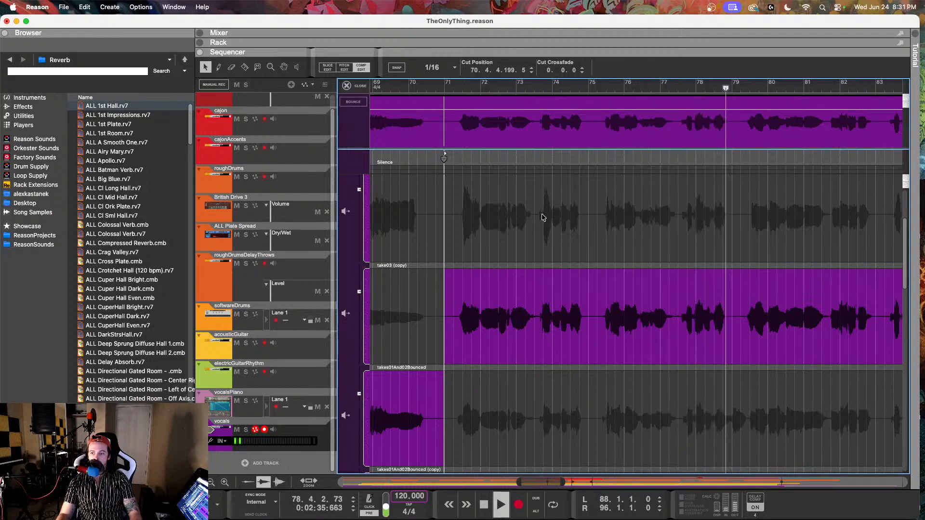
key(space)
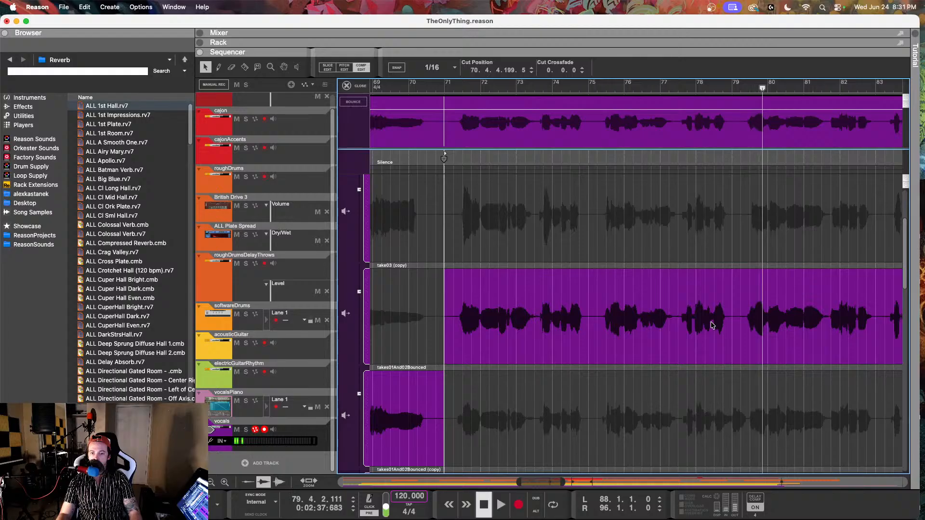
Assign the comp after the 70.4 cut to take03 and play it from just before the cut
scroll(567, 235, up, 3)
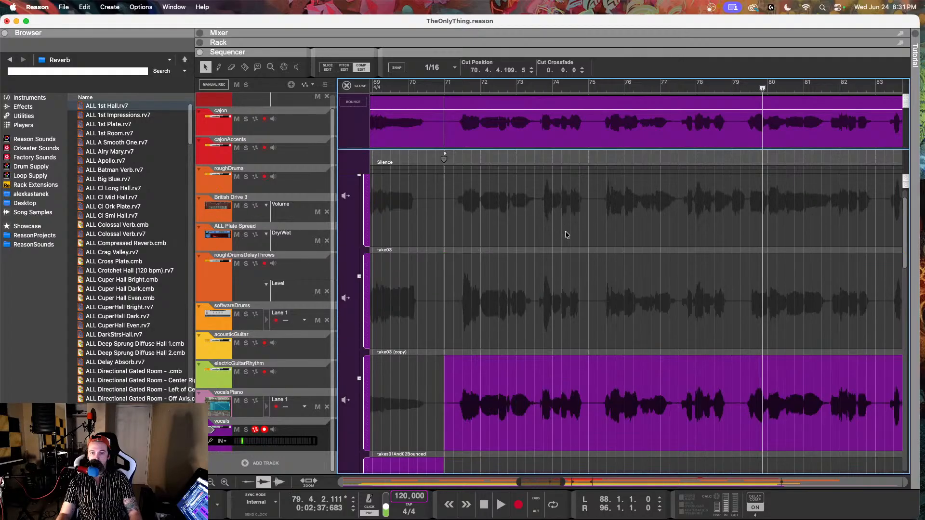
click(513, 301)
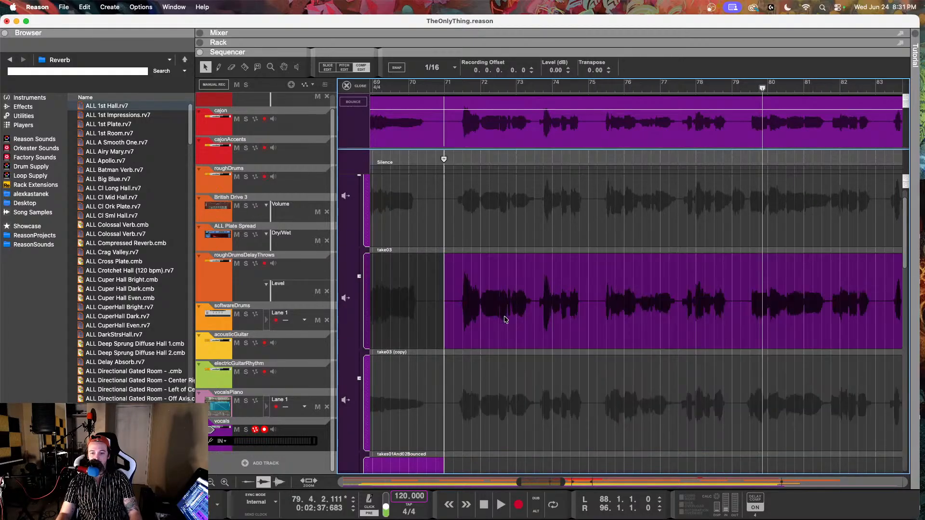
click(437, 87)
key(space)
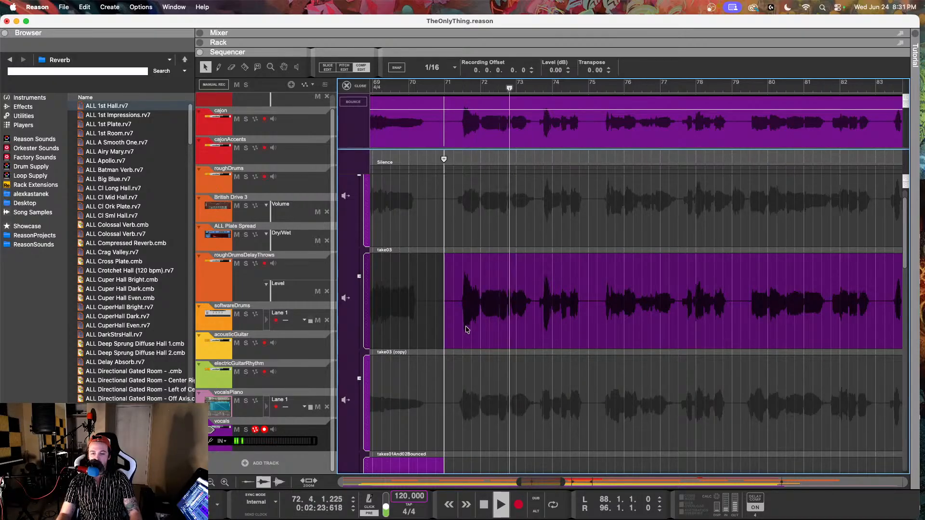
scroll(569, 308, up, 1)
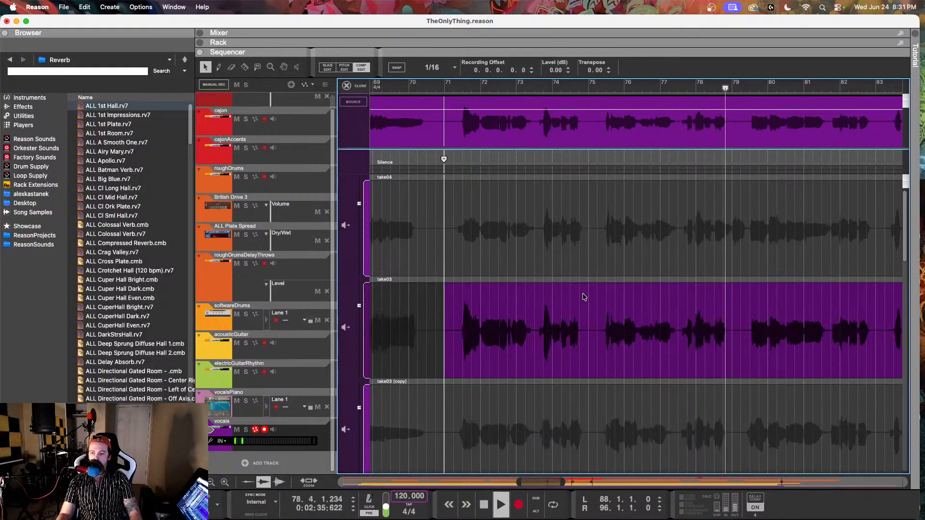
key(space)
Assign the comp after the 70.4 cut to take04 and play it from just before the cut
scroll(722, 328, down, 5)
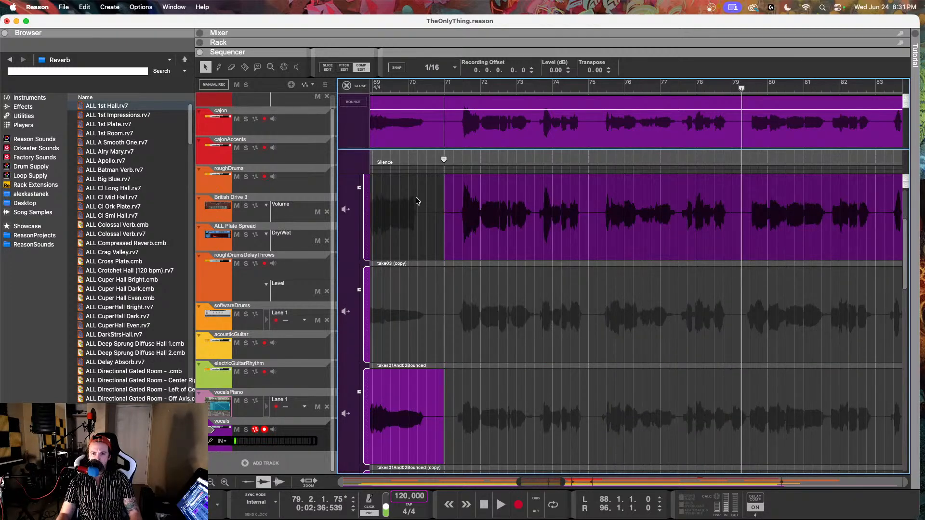
scroll(538, 384, up, 5)
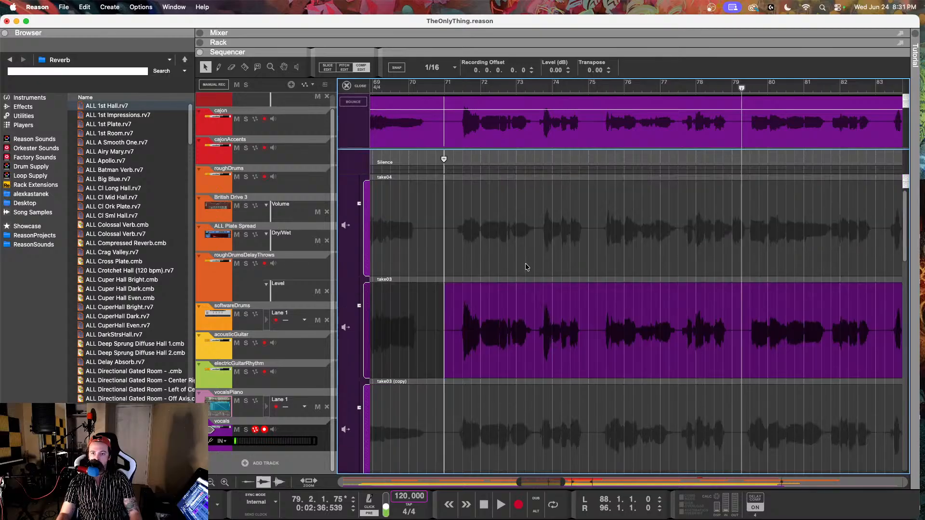
click(437, 88)
key(space)
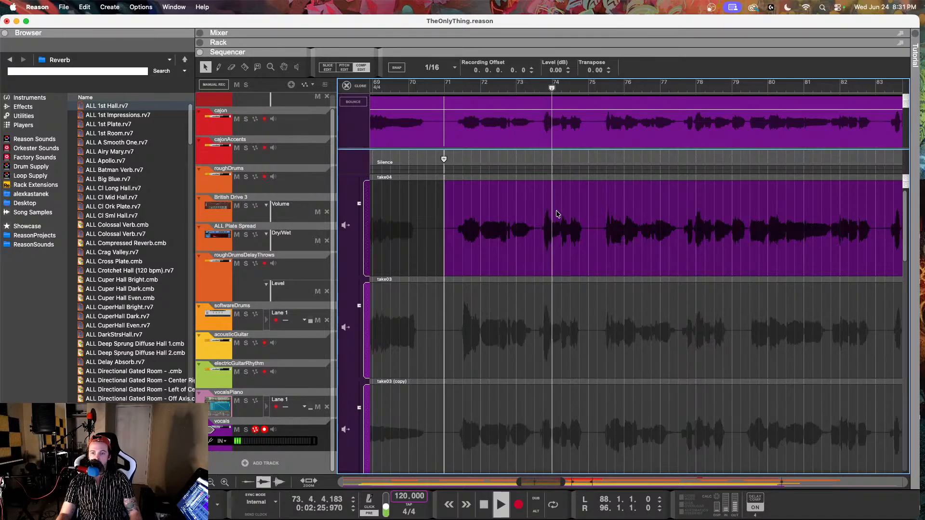
Assign the comp after the 70.4 cut to takes01And02Bounced and play it through to about bar 86
scroll(554, 229, down, 5)
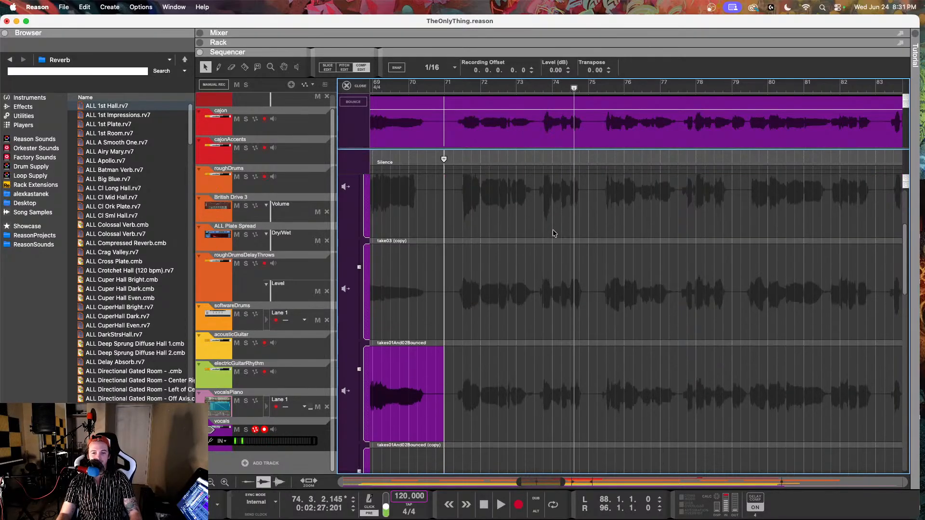
click(507, 430)
click(448, 91)
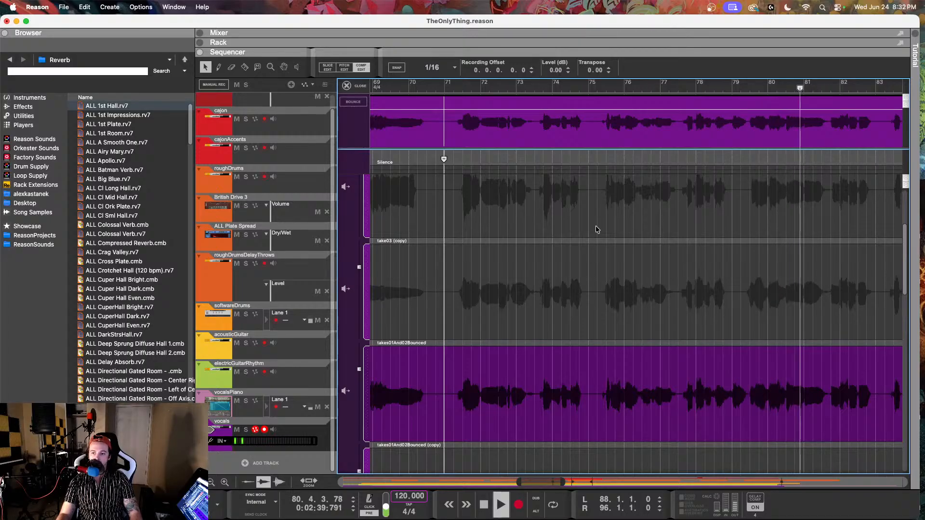
scroll(582, 243, right, 2)
scroll(582, 239, left, 1)
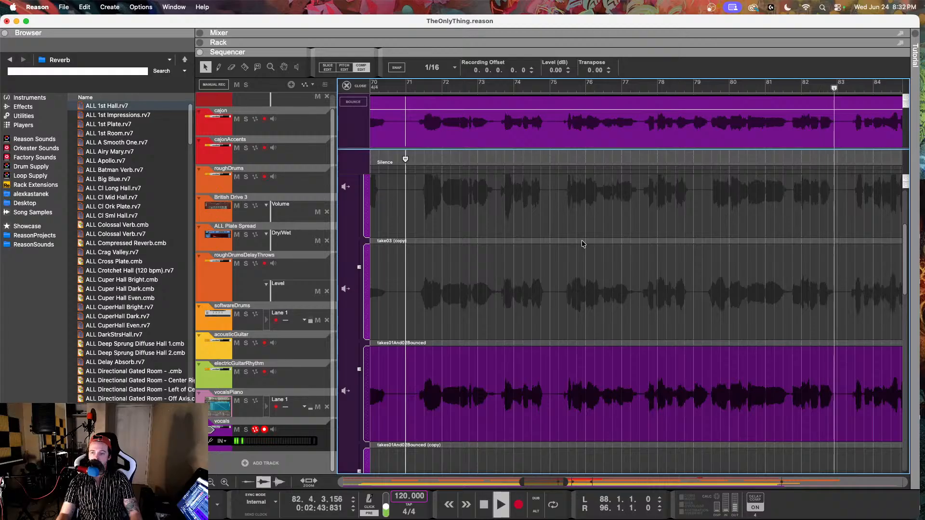
scroll(582, 244, right, 2)
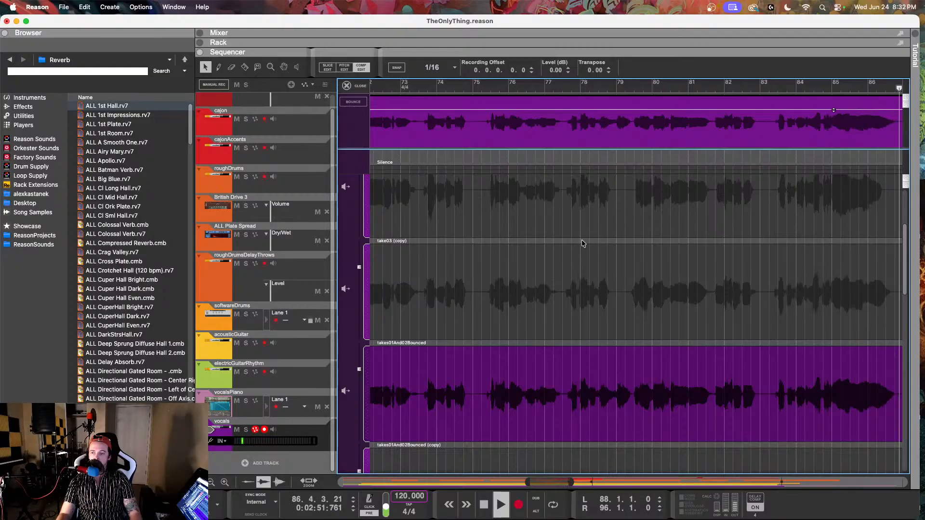
key(space)
Assign the comp after the 70.4 cut to the take03 copy and play it to about bar 84
scroll(582, 240, left, 1)
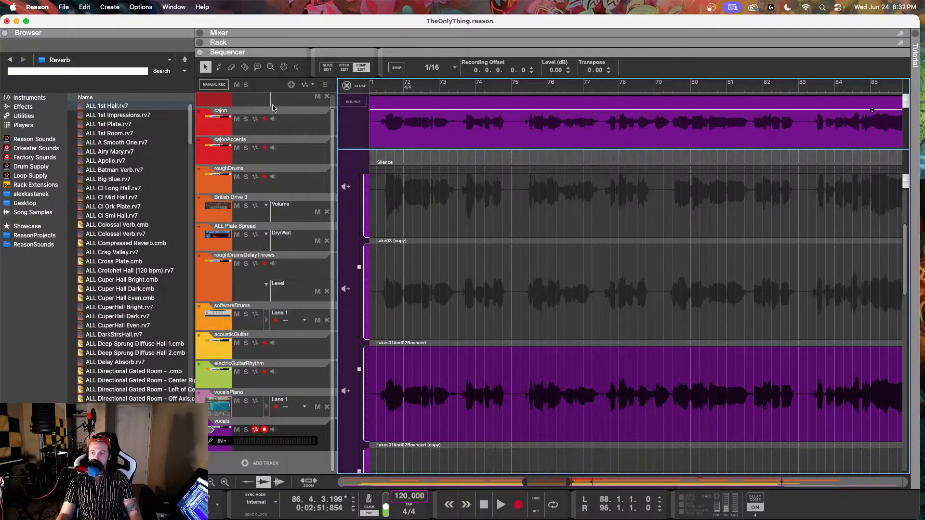
scroll(677, 308, left, 3)
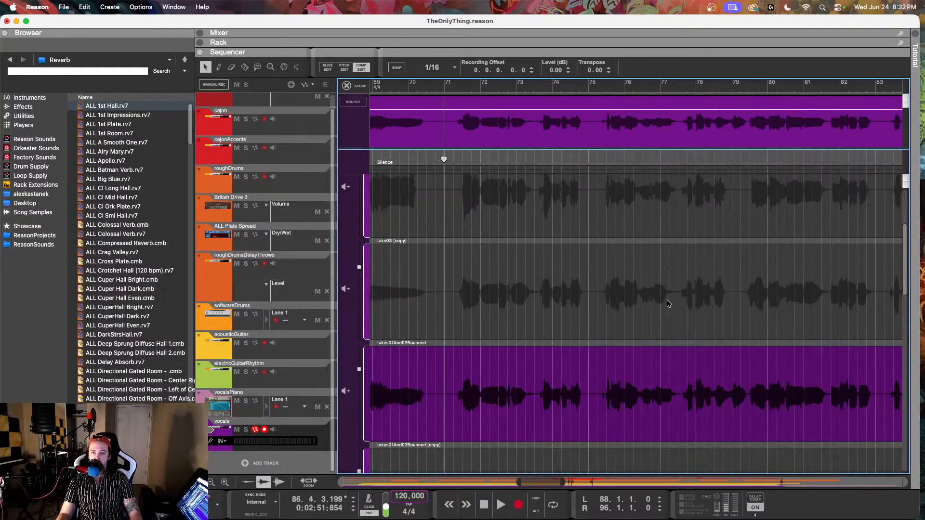
click(573, 292)
drag(453, 88, 449, 87)
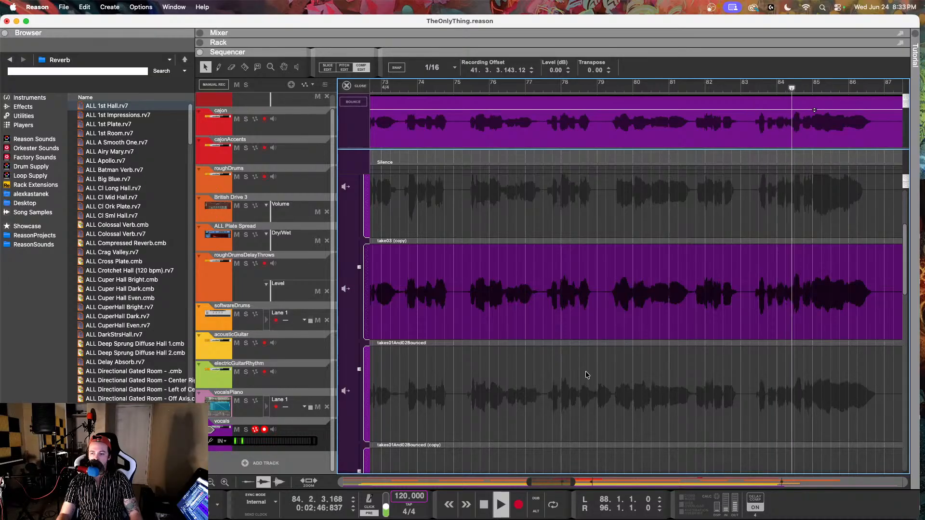
key(space)
Switch the comp after the 70.4 cut back to takes01And02Bounced and replay its opening phrase
scroll(579, 371, left, 3)
click(573, 373)
double_click(512, 379)
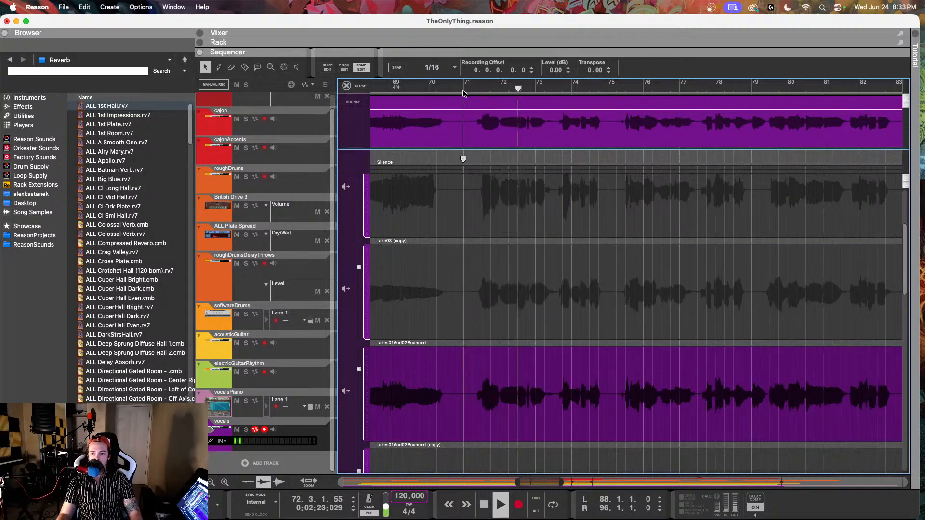
Switch the comp to the take03 copy for the phrase from mid-bar 73 to about 74.4, returning to takes01And02Bounced at its end
scroll(514, 287, up, 3)
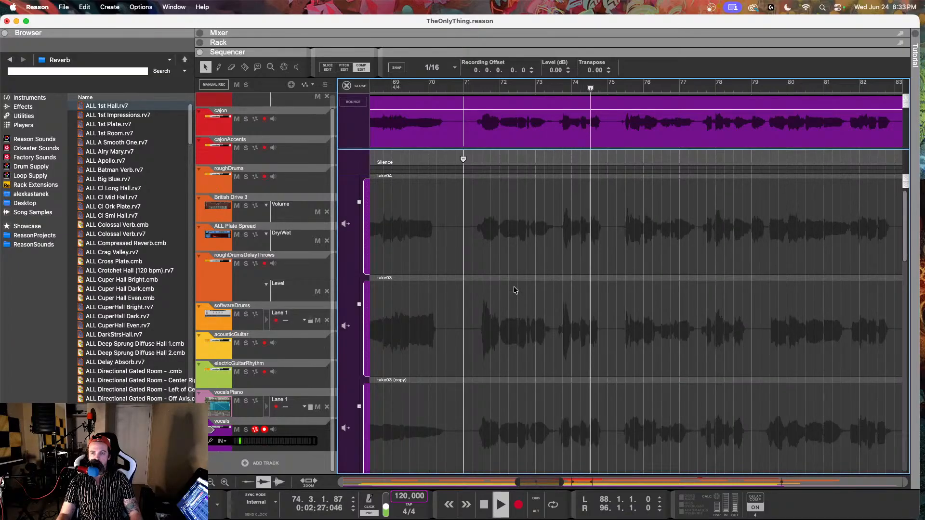
scroll(513, 286, down, 1)
scroll(518, 283, down, 1)
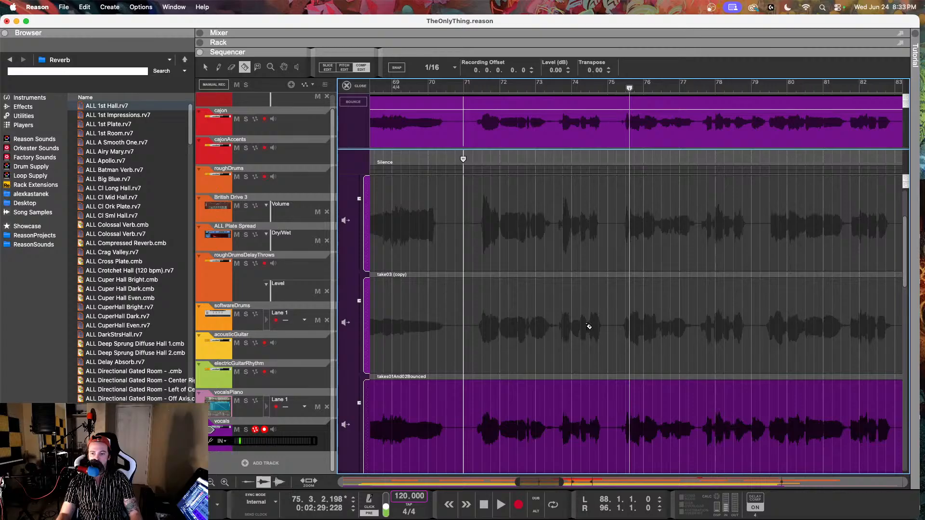
scroll(575, 336, up, 3)
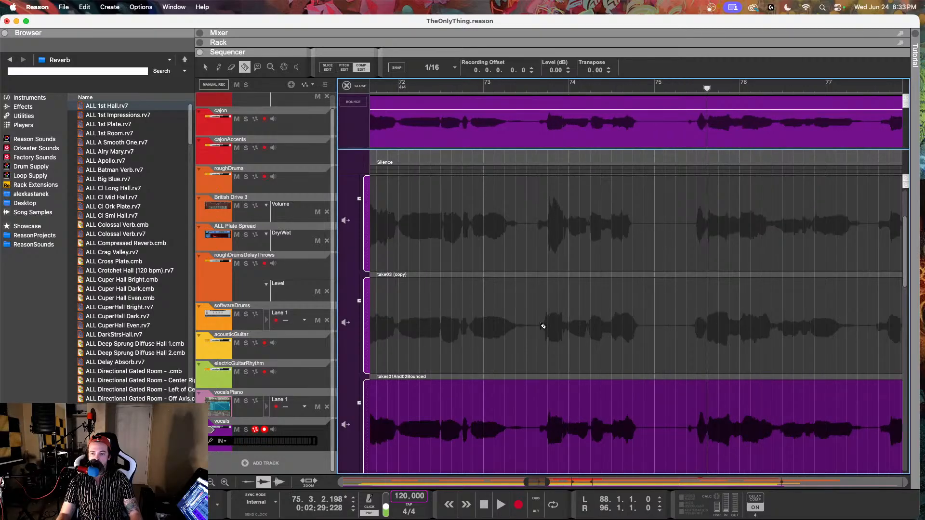
click(537, 327)
click(653, 428)
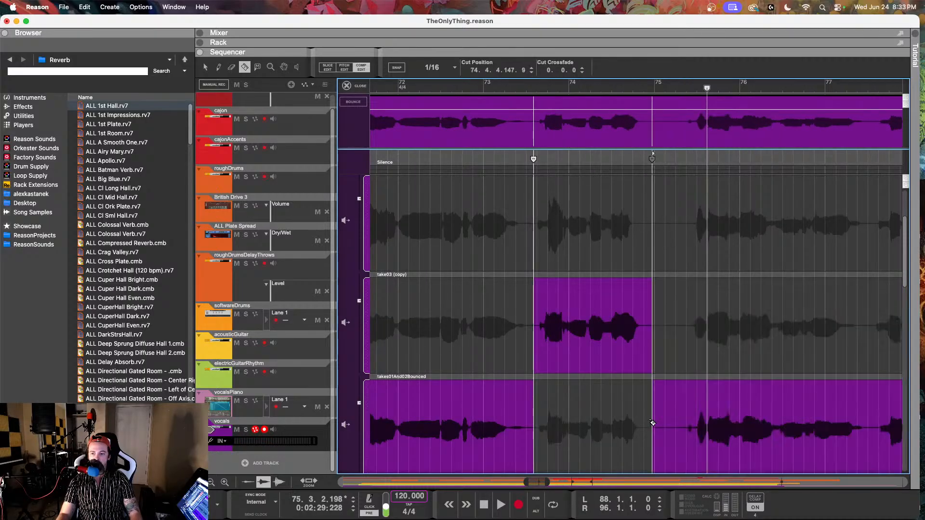
Play the comp from about bar 73 through the take03 copy phrase and on to about bar 88
click(490, 85)
key(space)
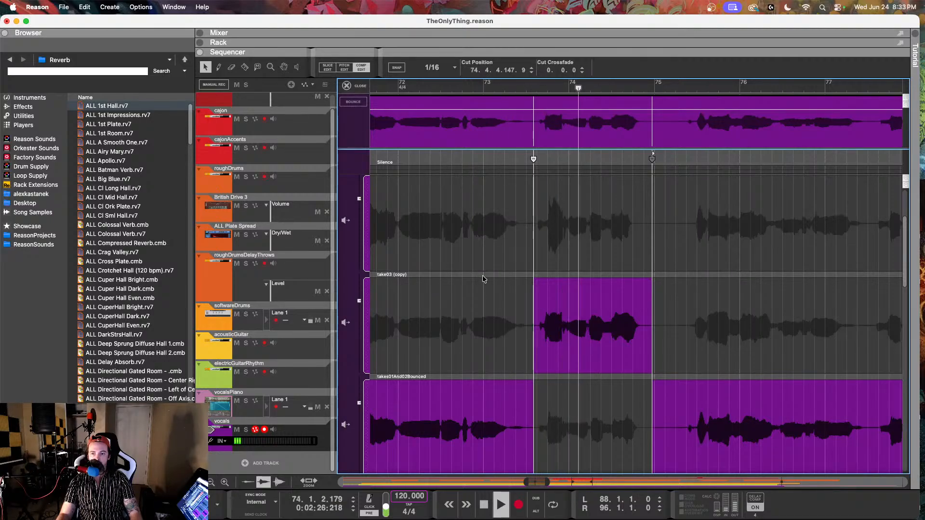
scroll(509, 319, down, 2)
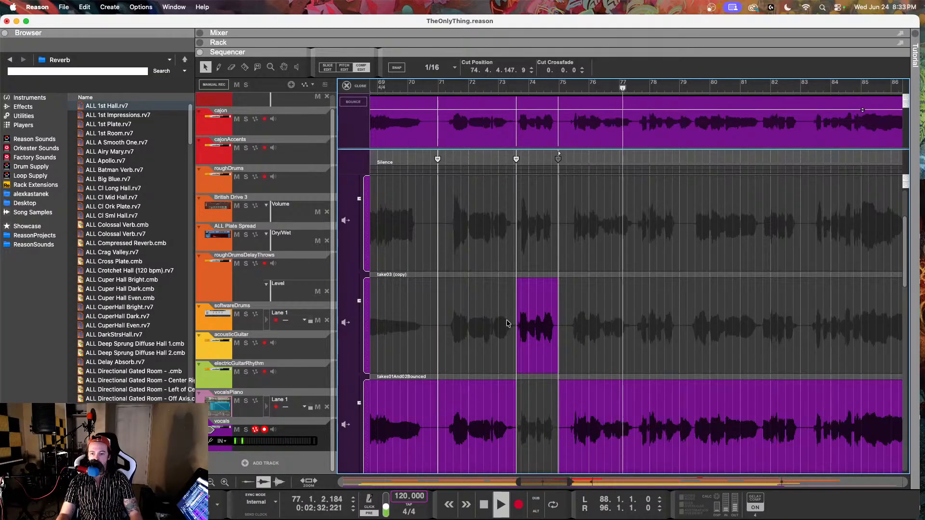
scroll(512, 326, right, 2)
scroll(511, 327, right, 1)
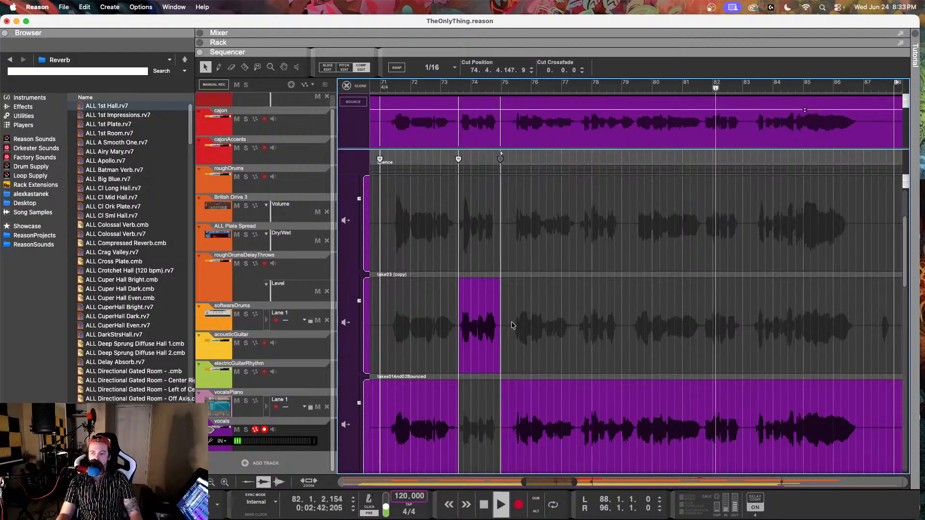
scroll(530, 326, right, 3)
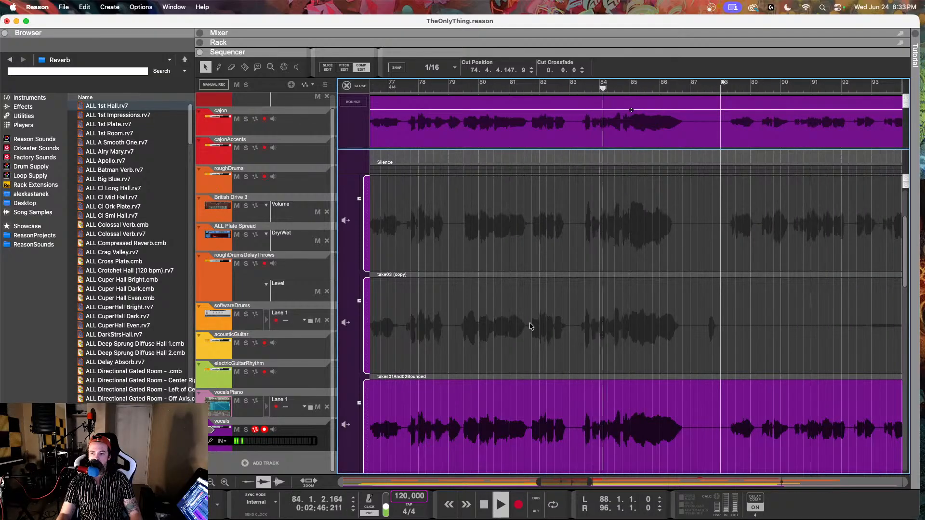
scroll(530, 326, right, 3)
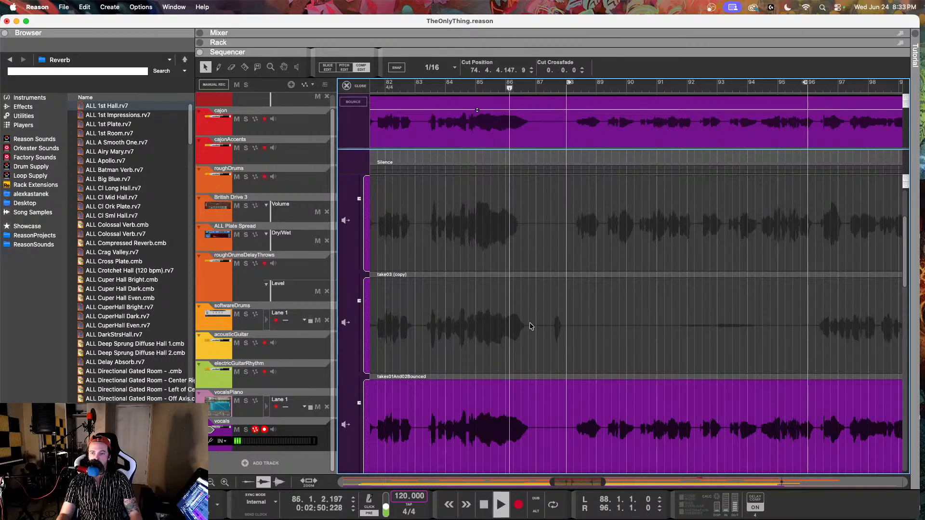
scroll(530, 326, right, 2)
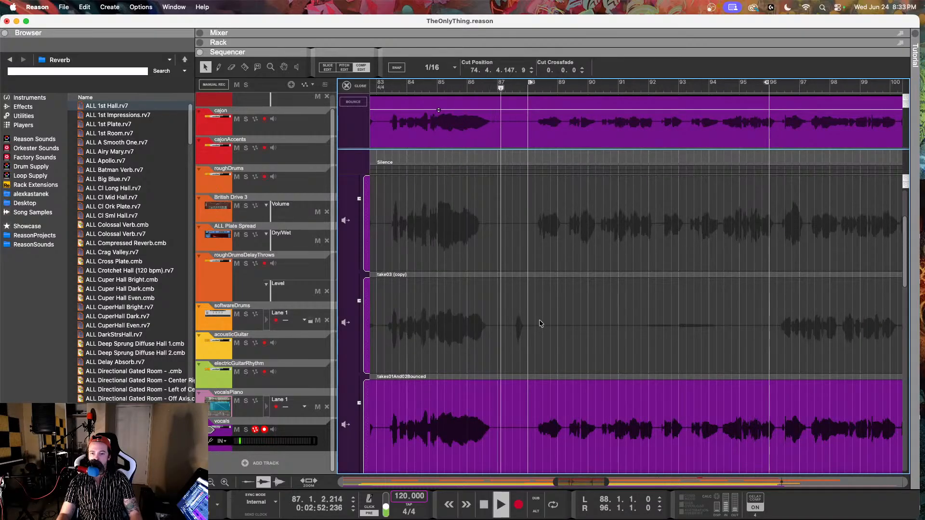
scroll(539, 319, up, 2)
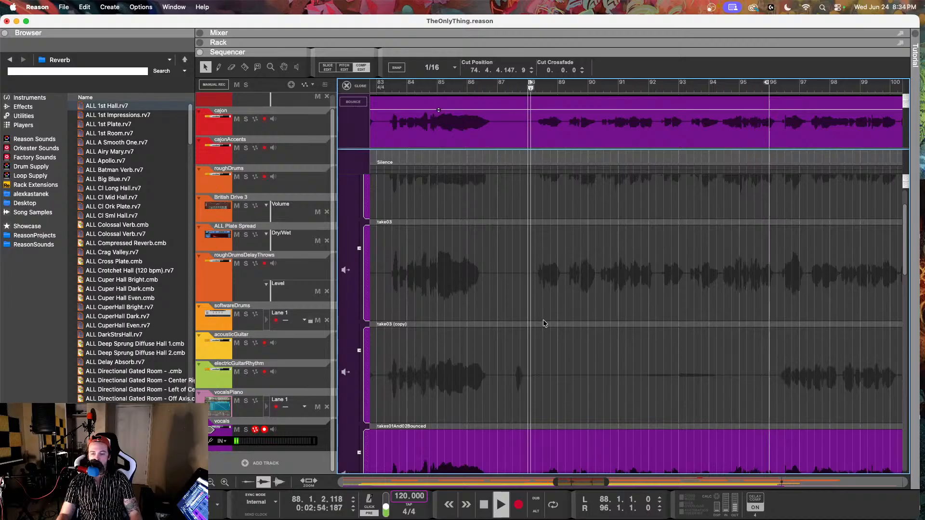
key(space)
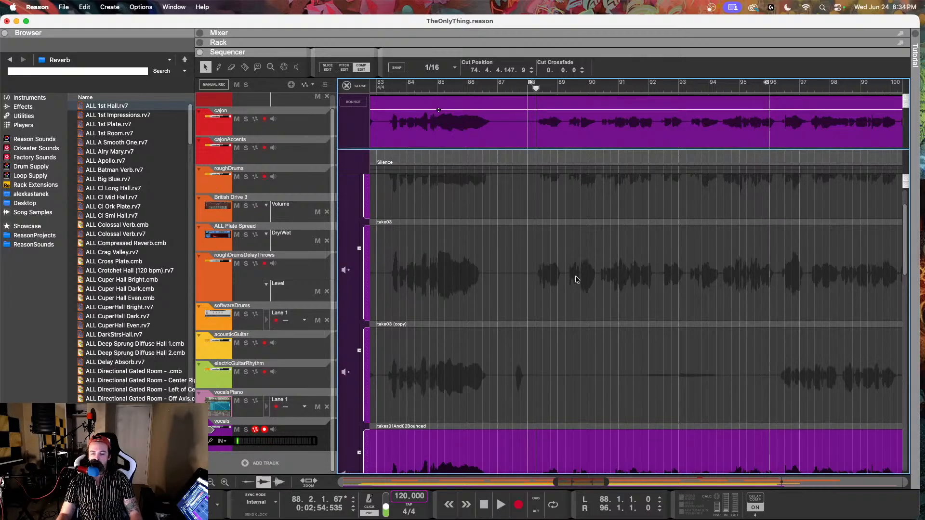
Play a little past bar 88, and try assigning the whole comp section after the 74.4 cut to take03
scroll(578, 279, down, 3)
scroll(591, 276, up, 2)
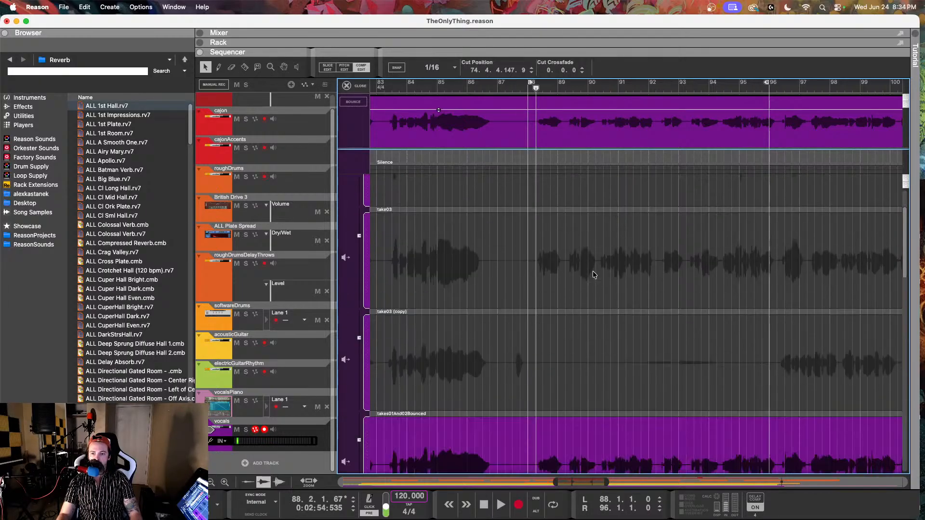
scroll(594, 275, down, 3)
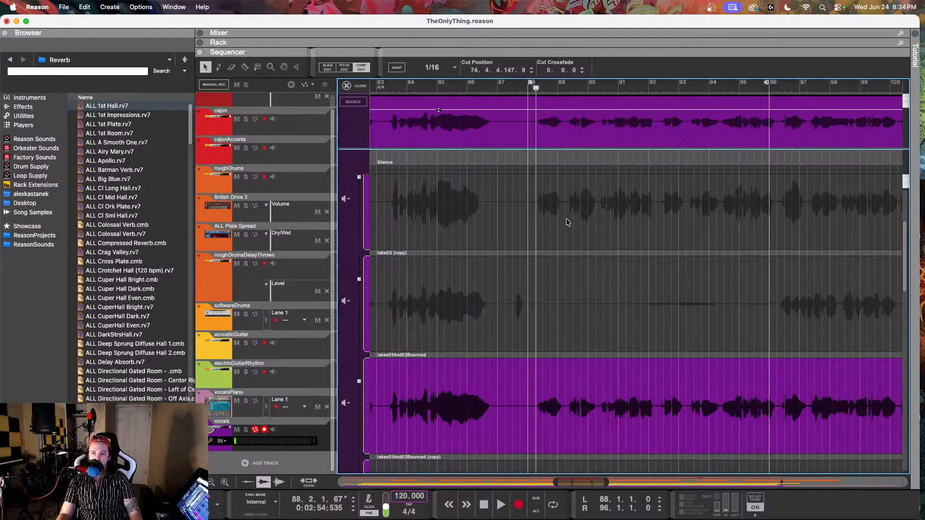
key(space)
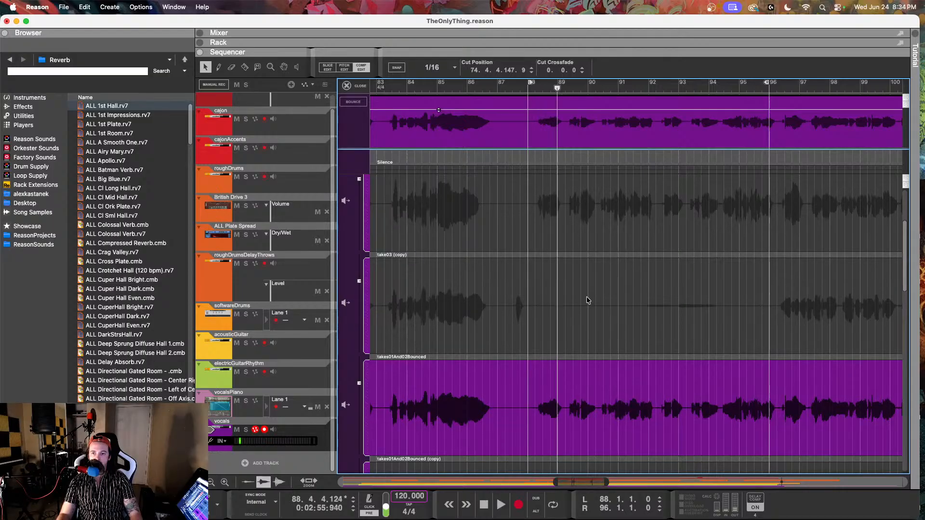
scroll(588, 300, up, 2)
double_click(583, 286)
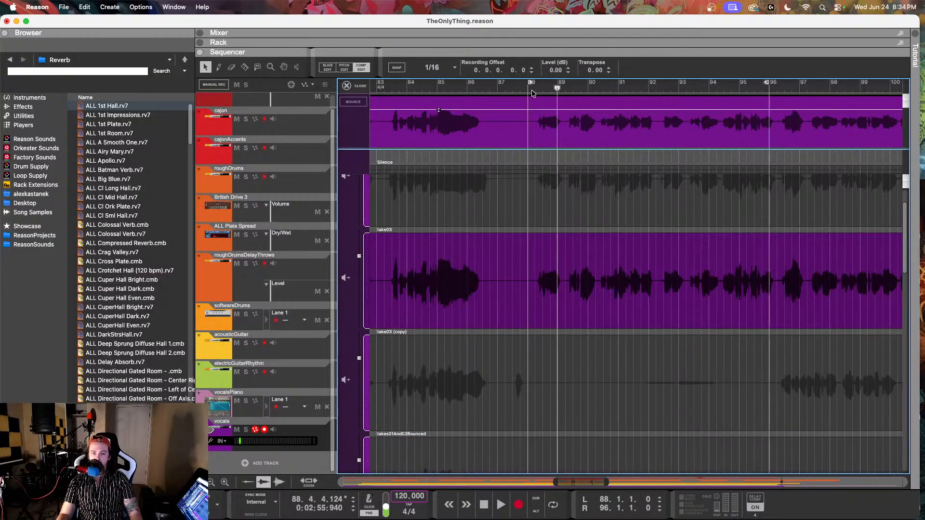
key(super+z)
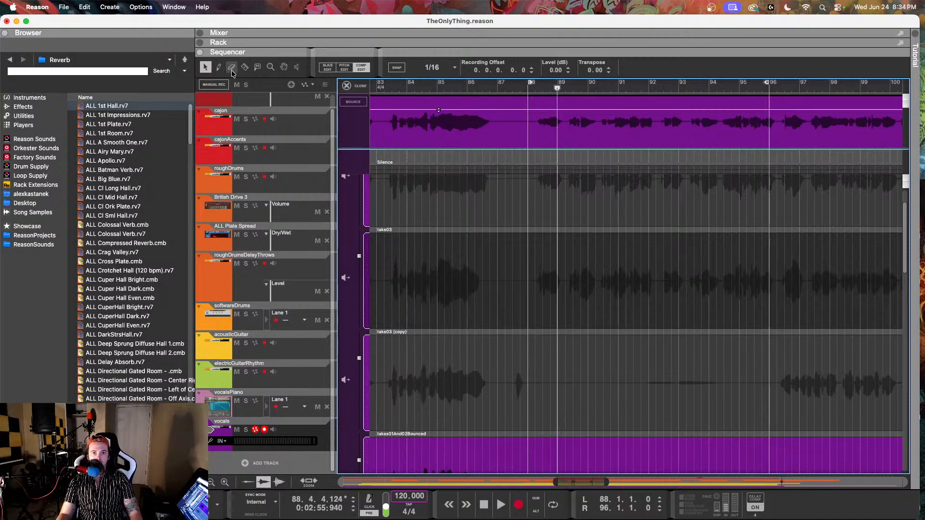
Cut the comp to take03 at bar 88 and play on from just before the cut
click(530, 273)
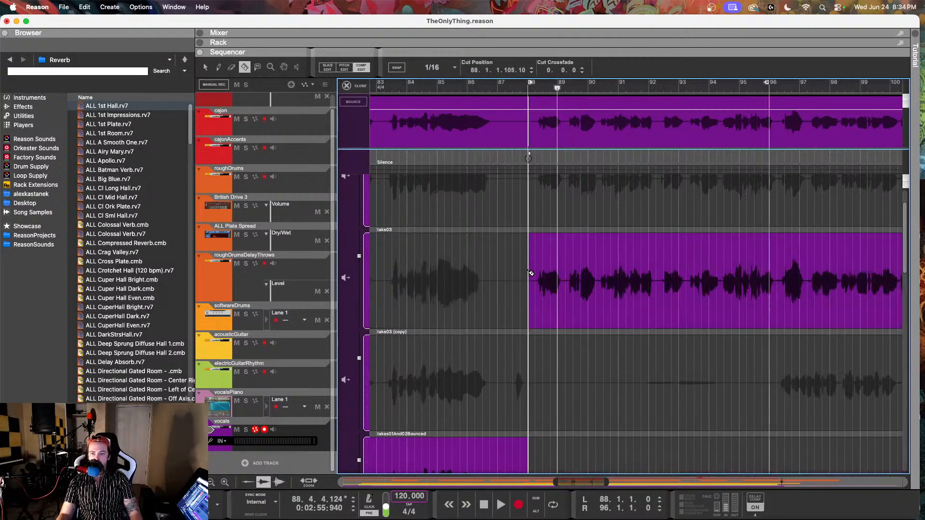
click(202, 69)
click(521, 86)
key(space)
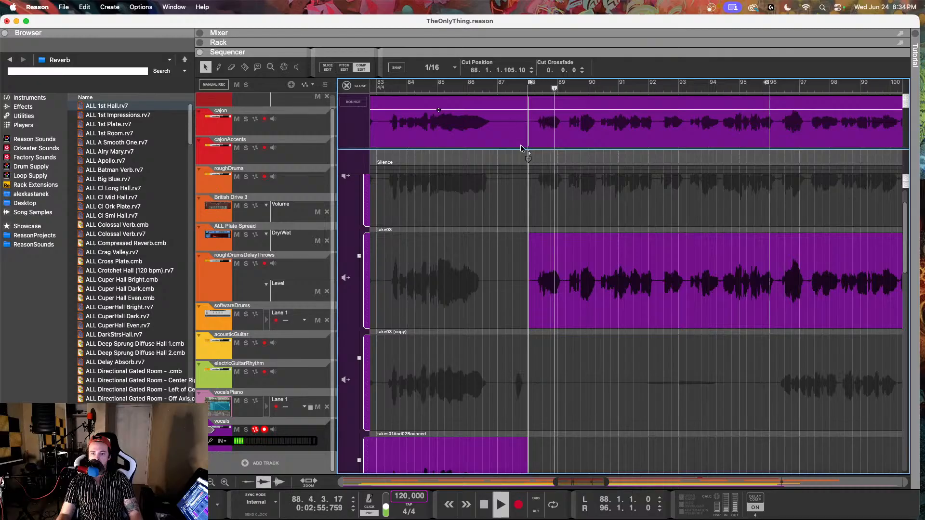
scroll(558, 263, up, 2)
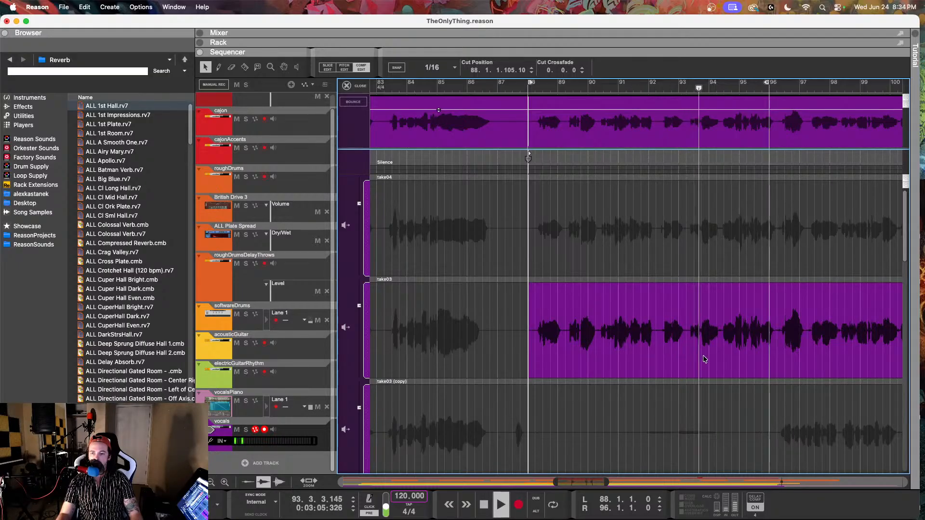
scroll(637, 341, right, 1)
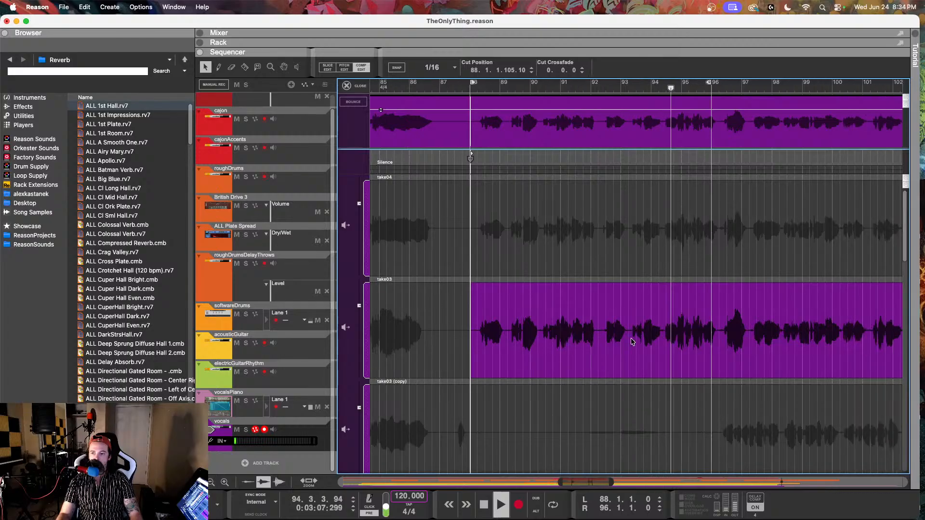
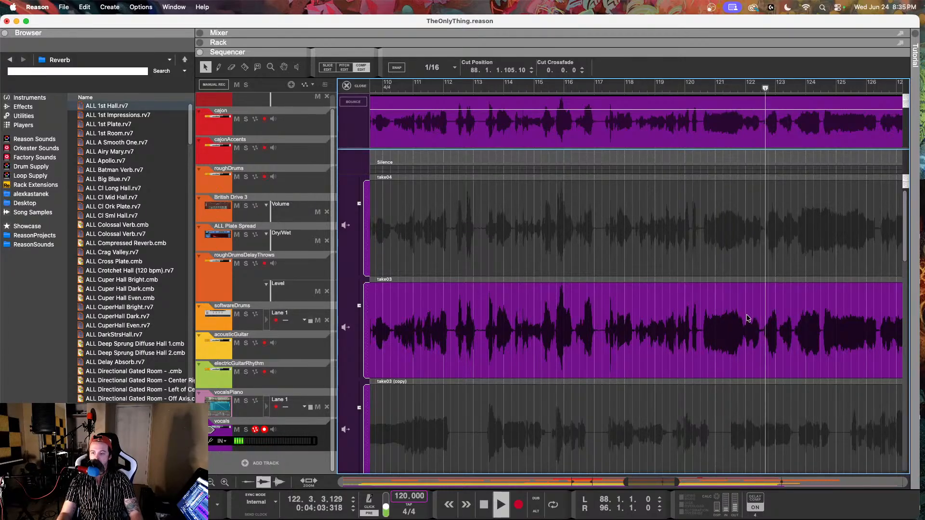
Cut the comp to takes01And02Bounced at about 120.2 and play it from just before the cut
scroll(718, 302, down, 3)
scroll(722, 296, down, 2)
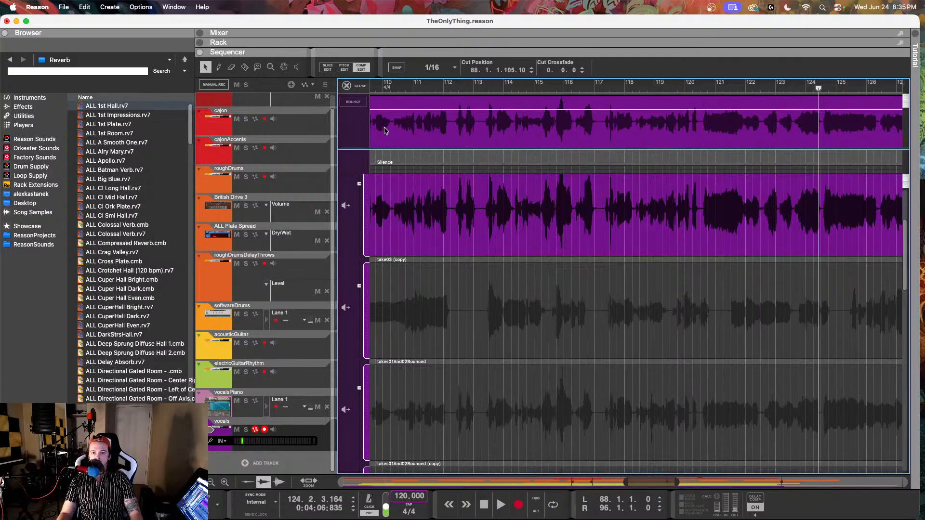
click(702, 409)
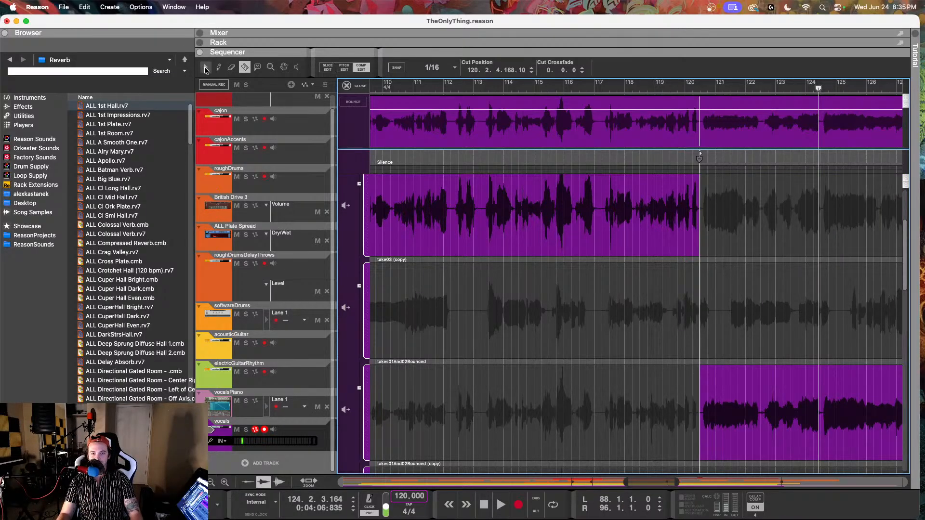
click(691, 89)
key(space)
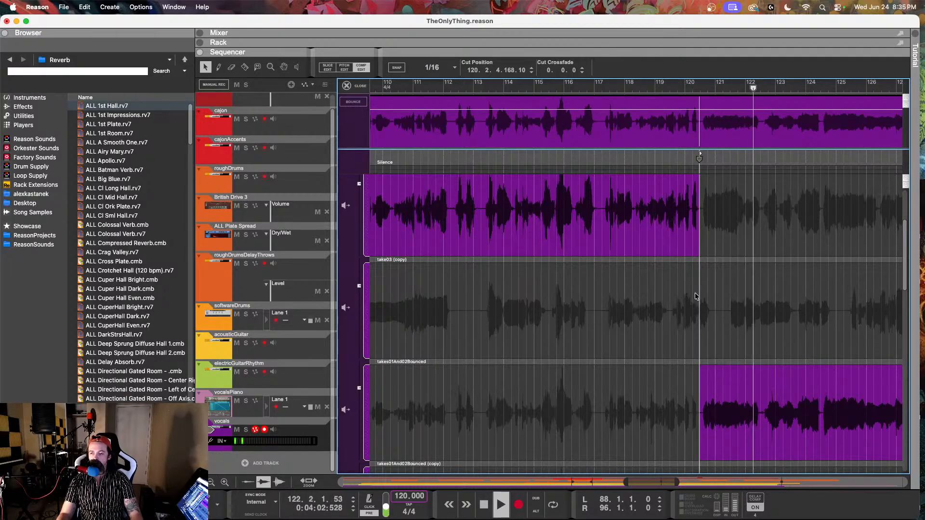
key(space)
Replay the comp from the 120.2 cut through to about bar 129
scroll(741, 312, up, 3)
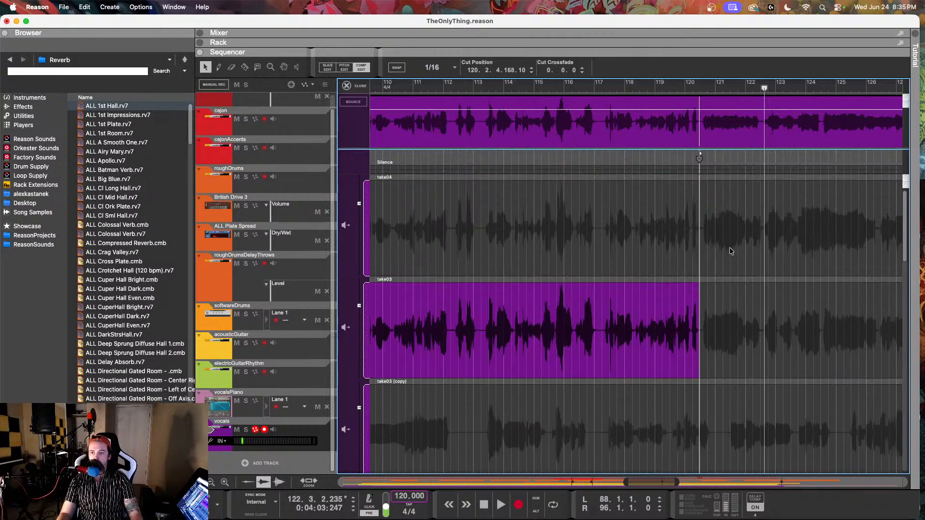
click(698, 89)
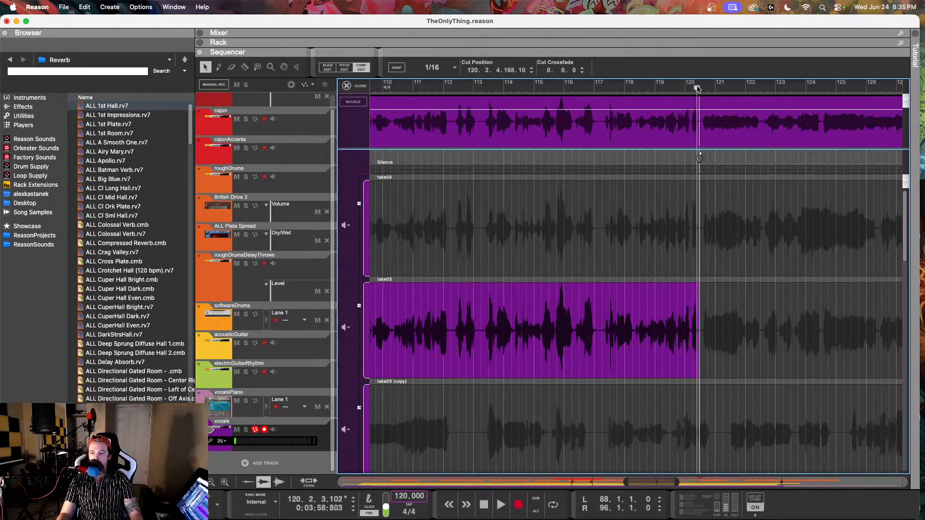
scroll(586, 235, down, 3)
key(space)
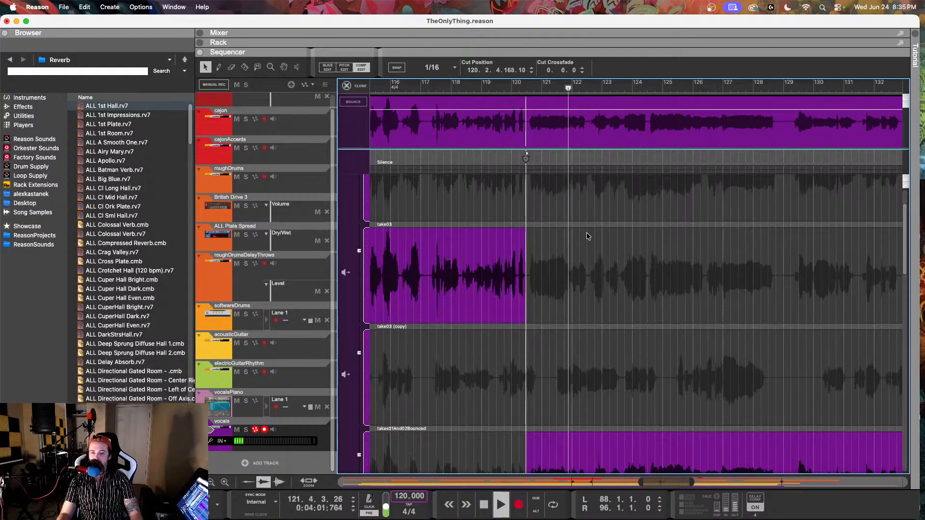
scroll(587, 235, down, 2)
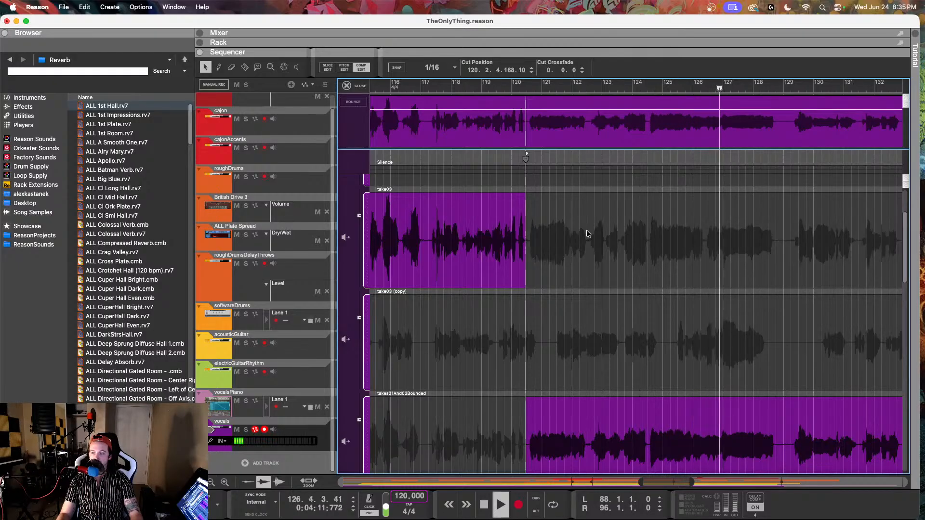
scroll(663, 224, down, 2)
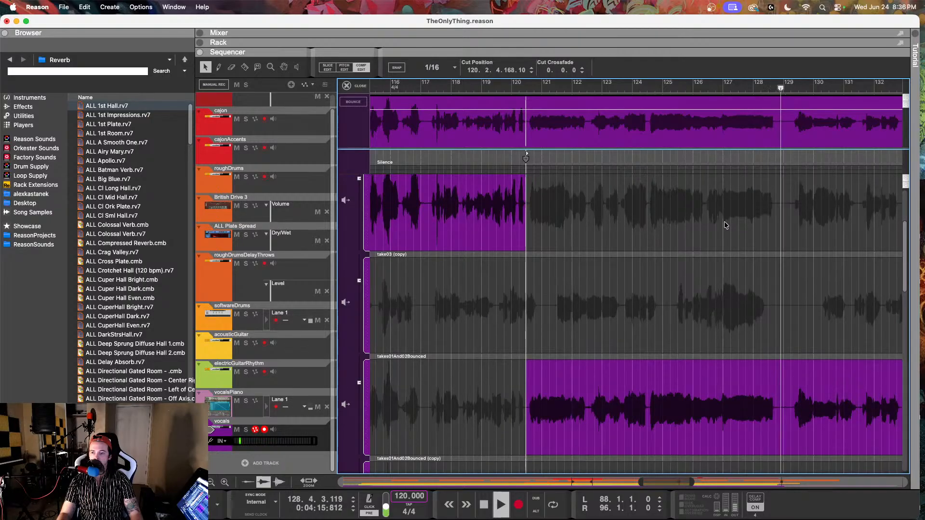
key(space)
Cut the comp back to take03 at about 124.3, play the transition, and nudge the cut slightly earlier to 124.3.1
scroll(718, 225, up, 6)
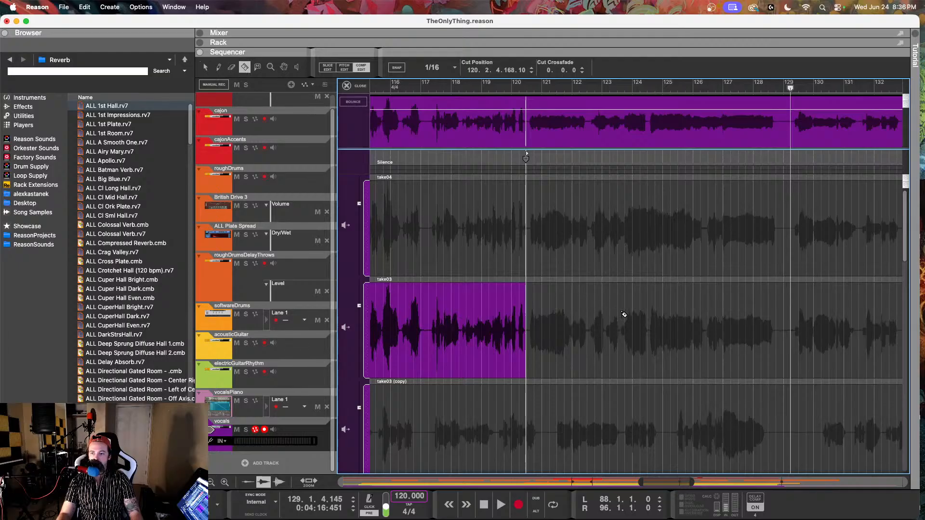
click(651, 331)
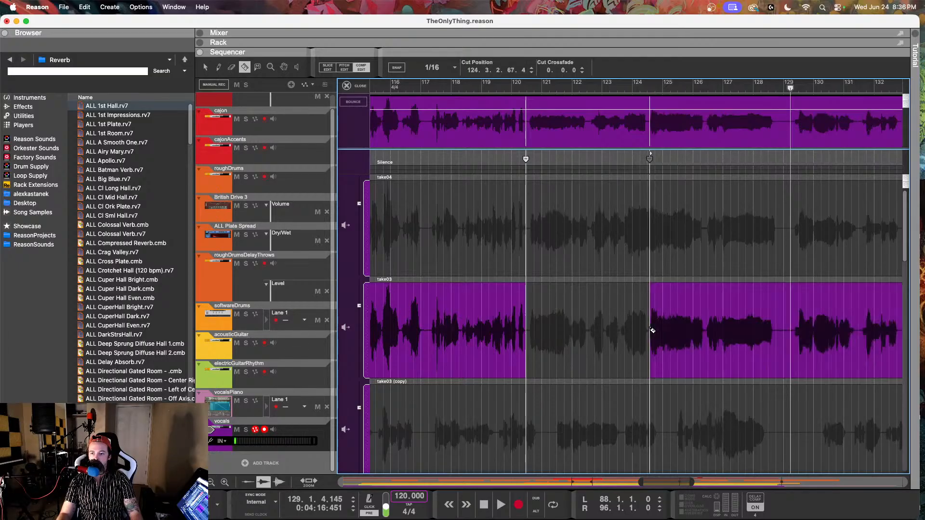
click(641, 89)
key(space)
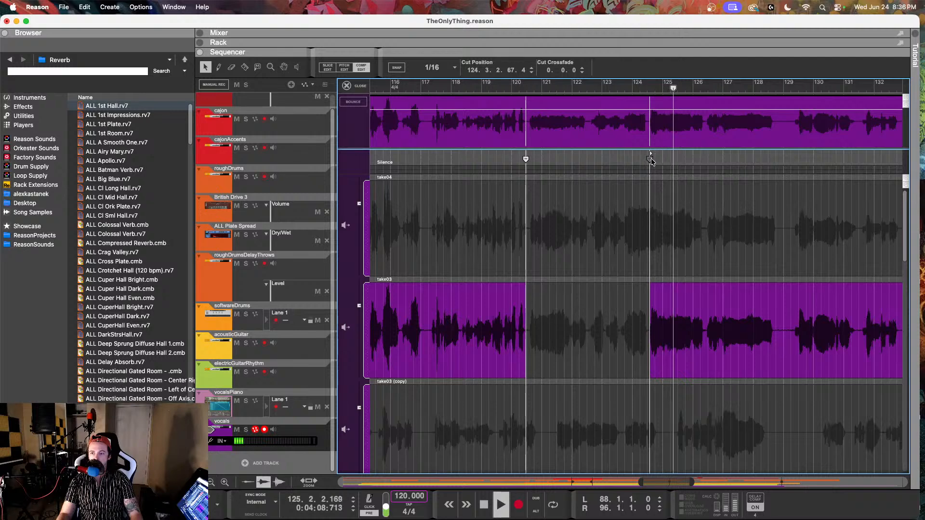
drag(649, 162, 649, 164)
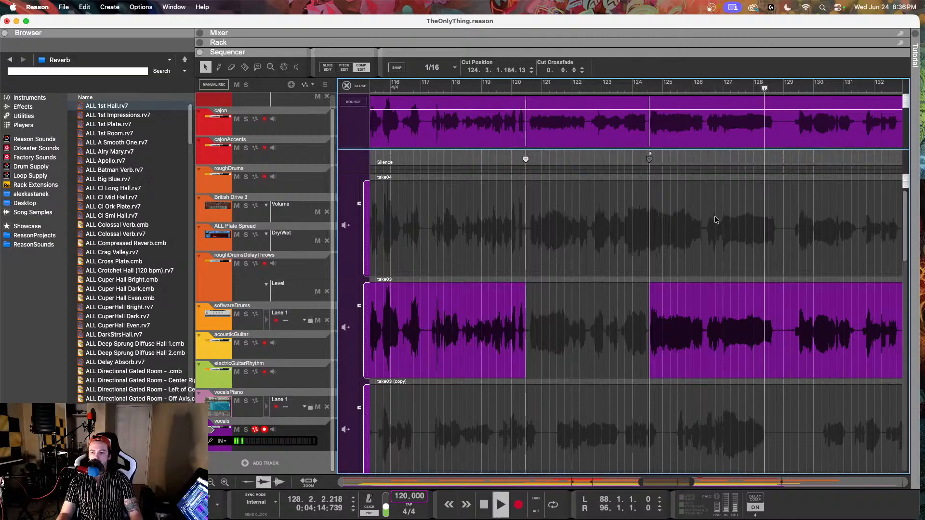
Assign the comp segment from the 124.3 cut onward to takes01And02Bounced and play it from just before the cut
scroll(715, 215, down, 8)
click(717, 324)
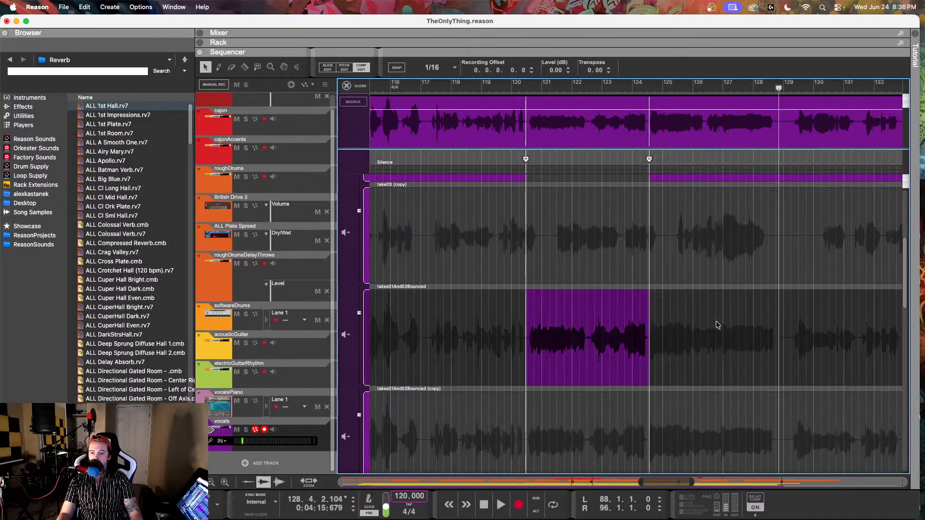
click(645, 89)
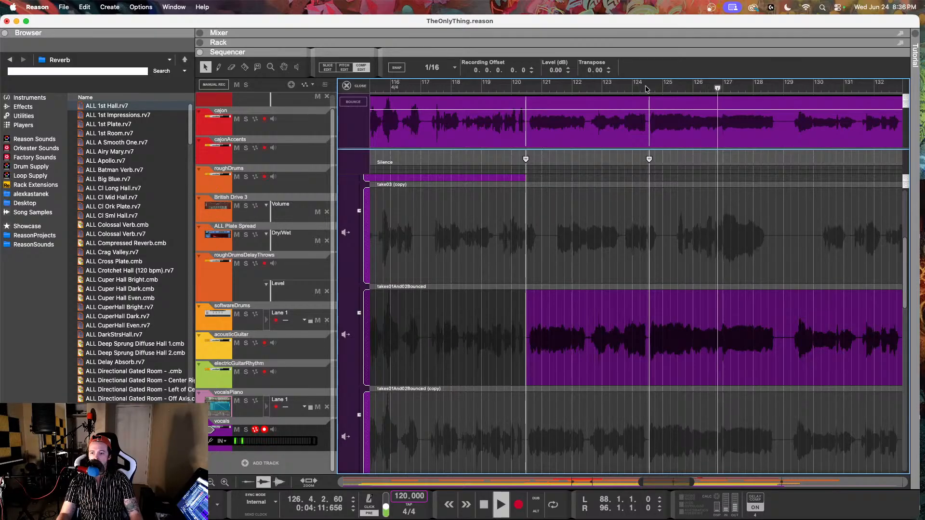
Stop playback and cut the comp to take03 at about 125.4.4, in the middle of the phrase
scroll(723, 315, up, 2)
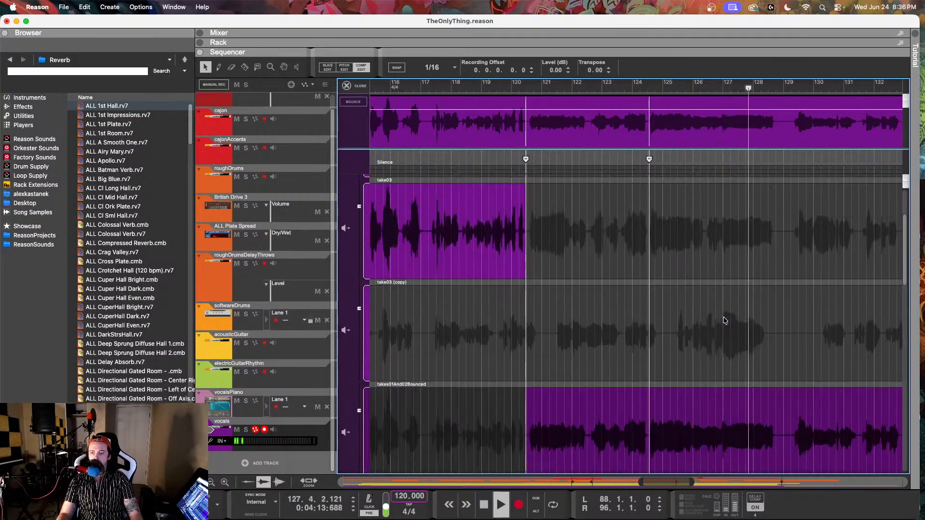
scroll(728, 309, up, 6)
key(space)
click(608, 90)
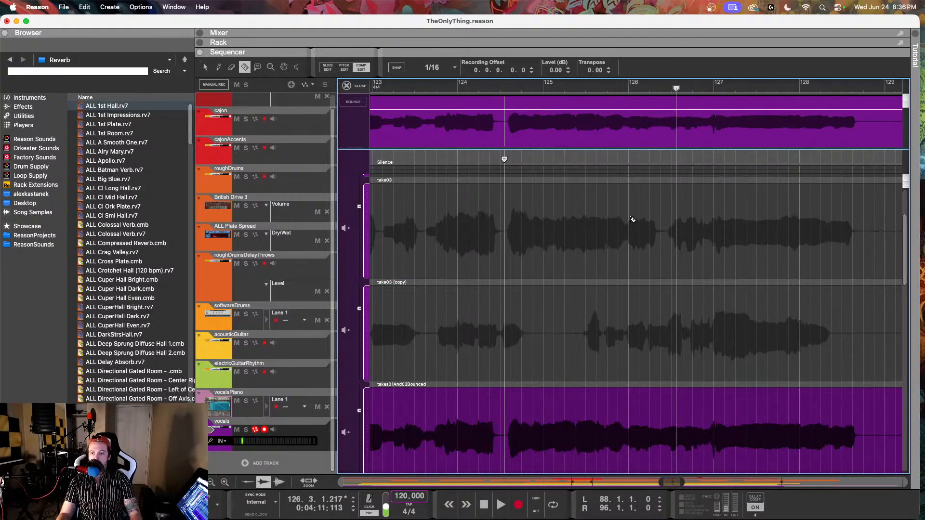
click(628, 233)
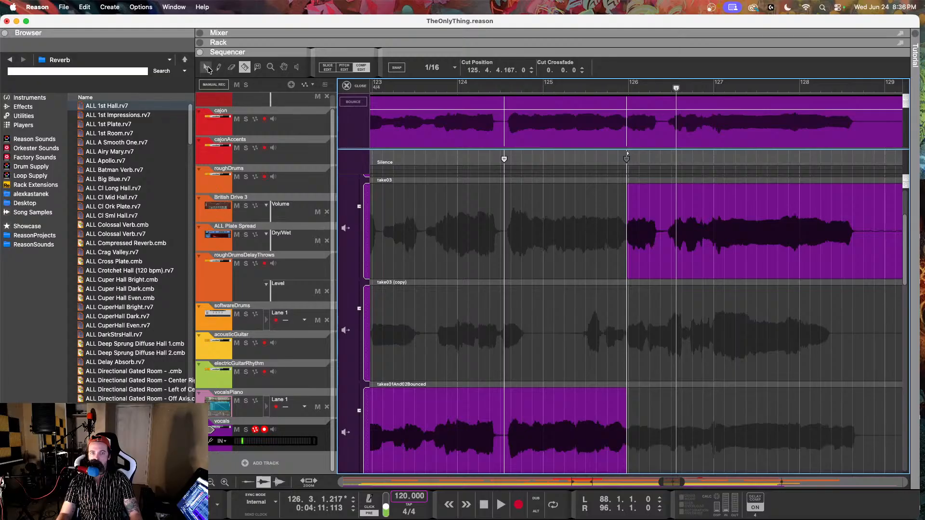
Play across the 125.4.4 cut from about 124.2, adjust its crossfade, and replay the transition
click(485, 88)
key(space)
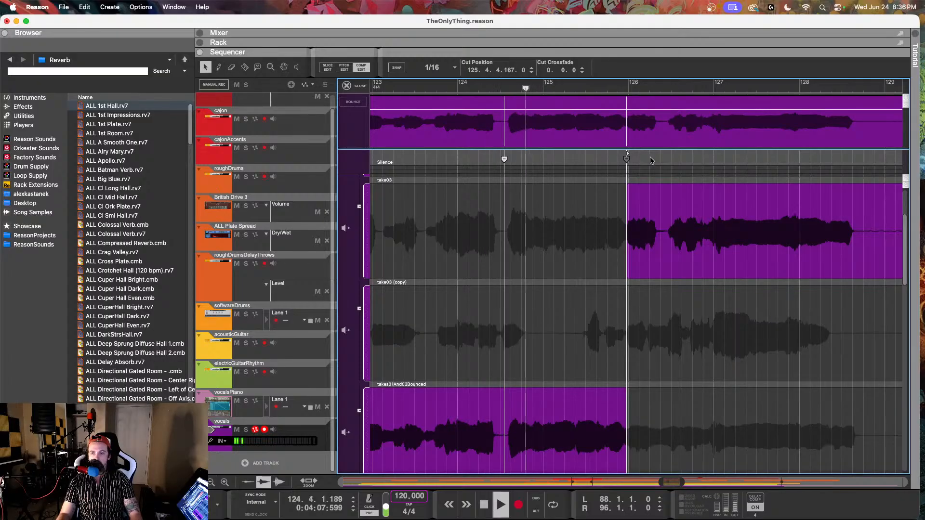
click(582, 68)
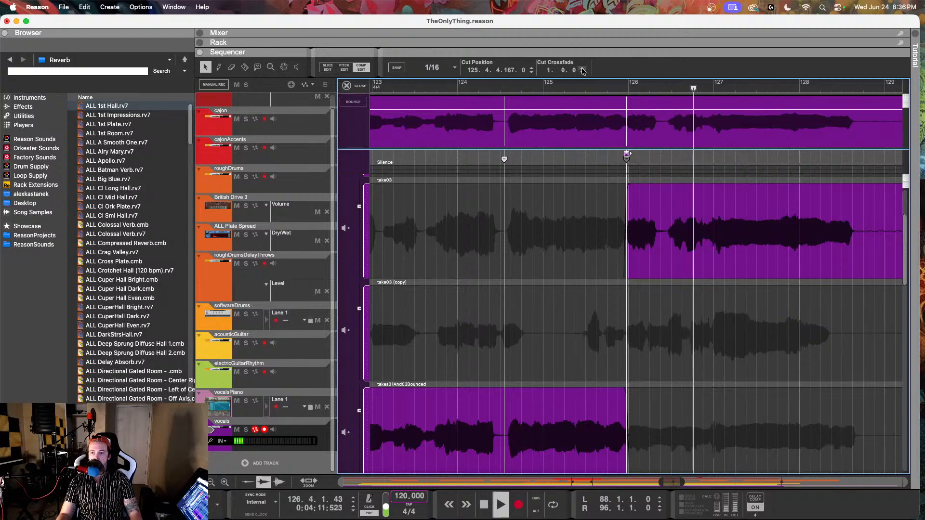
click(591, 87)
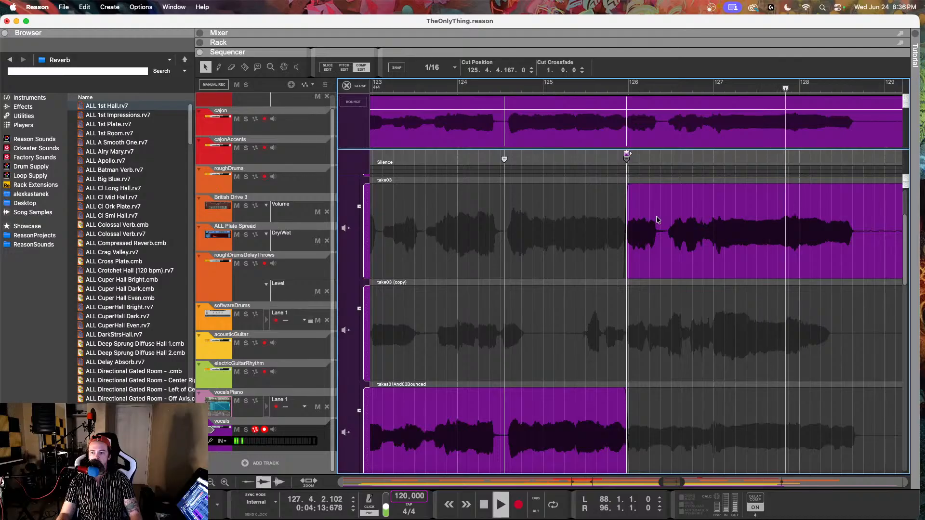
Listen on through take03 from about bar 128 to bar 143, following the playback along the takes
scroll(636, 302, down, 3)
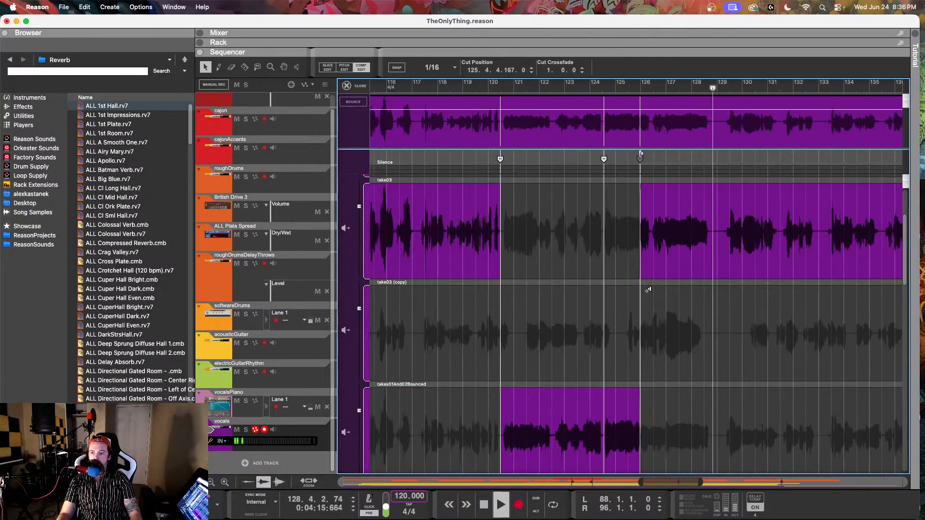
scroll(646, 297, right, 2)
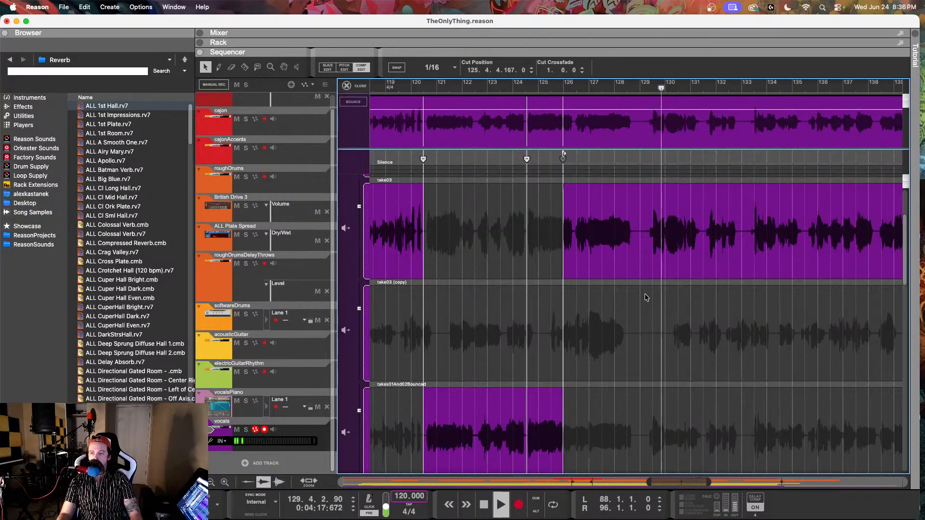
scroll(646, 298, right, 1)
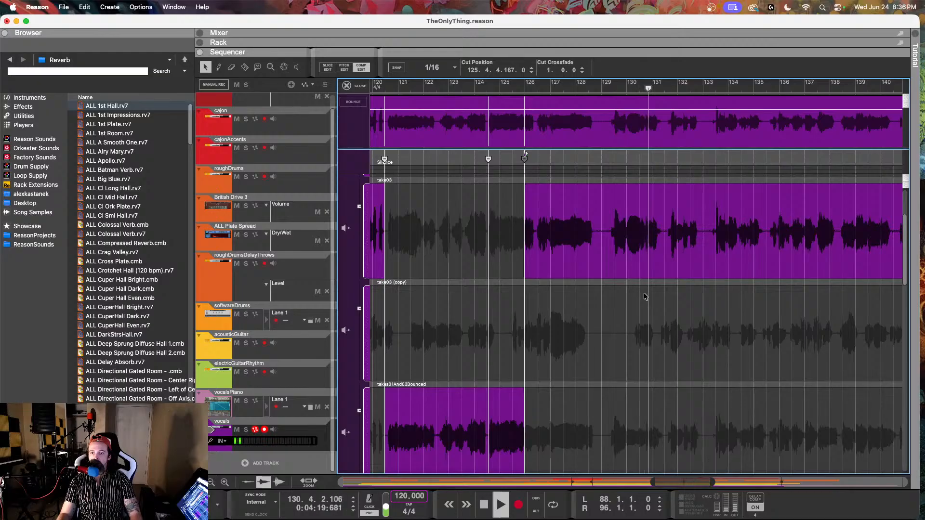
scroll(643, 295, right, 2)
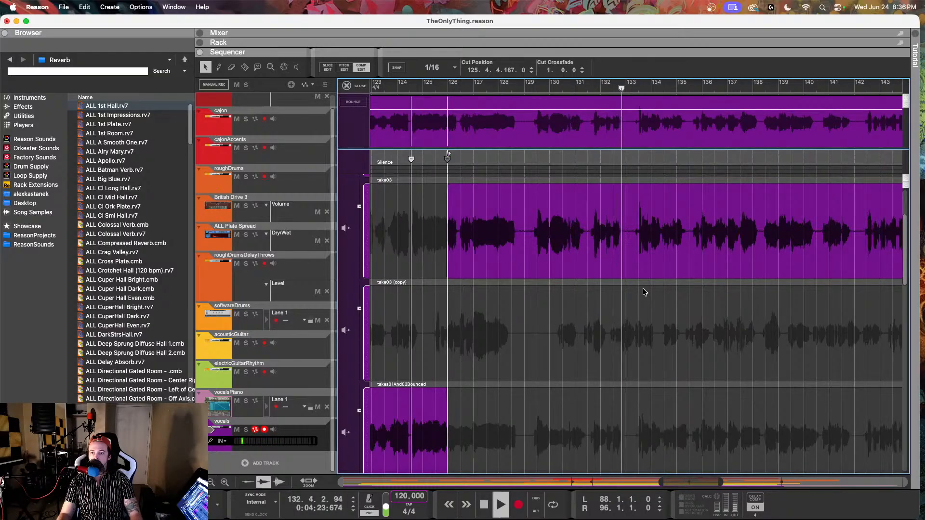
scroll(645, 292, right, 1)
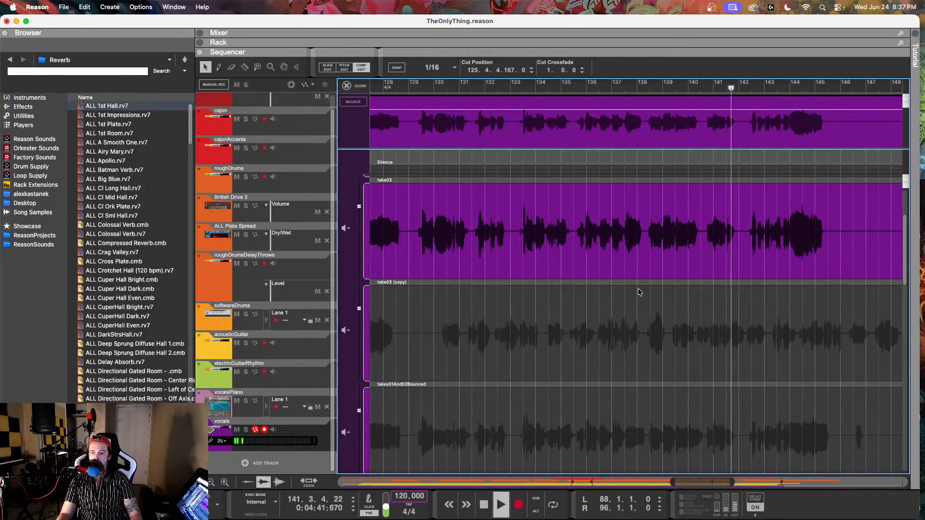
scroll(718, 254, down, 1)
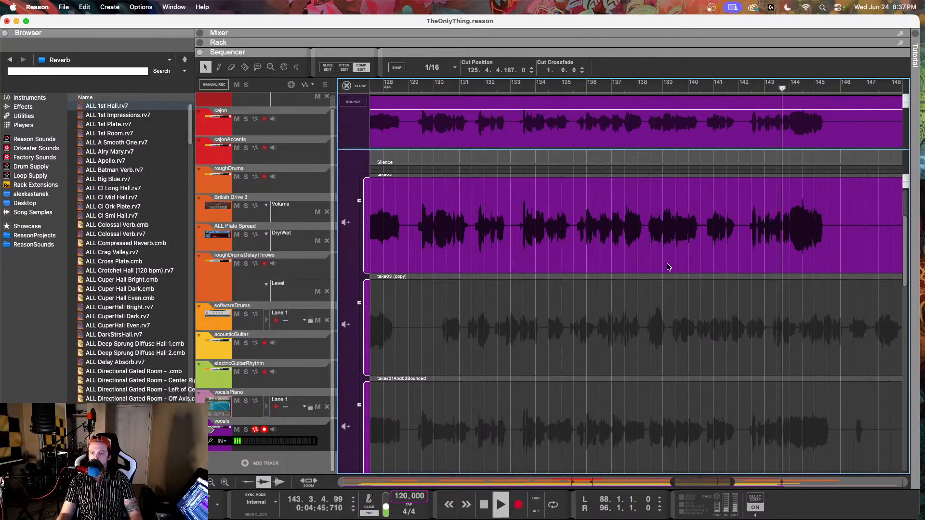
Stop at bar 129 and cut the comp to takes01And02Bounced at about 128.4.4, in the gap between phrases
scroll(627, 269, left, 3)
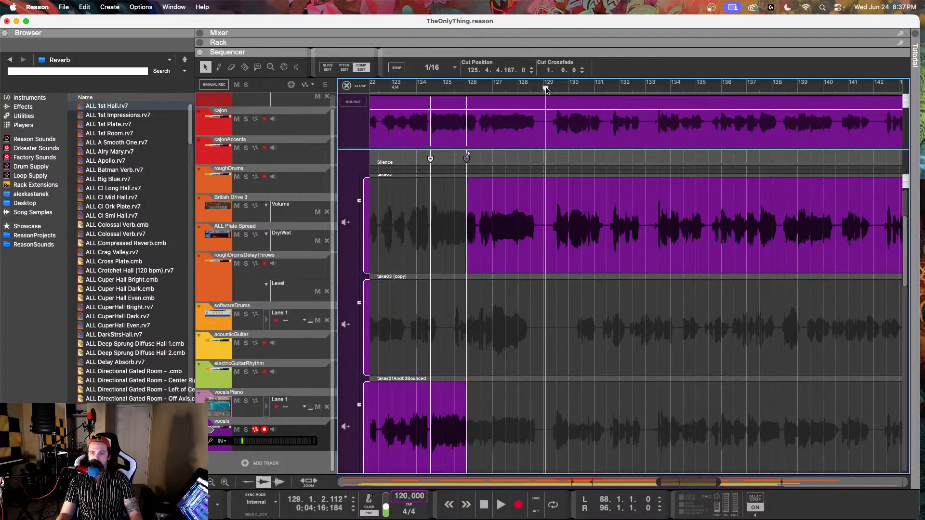
click(545, 430)
Return to the cut at bar 88 and play the comp from there
scroll(480, 286, left, 6)
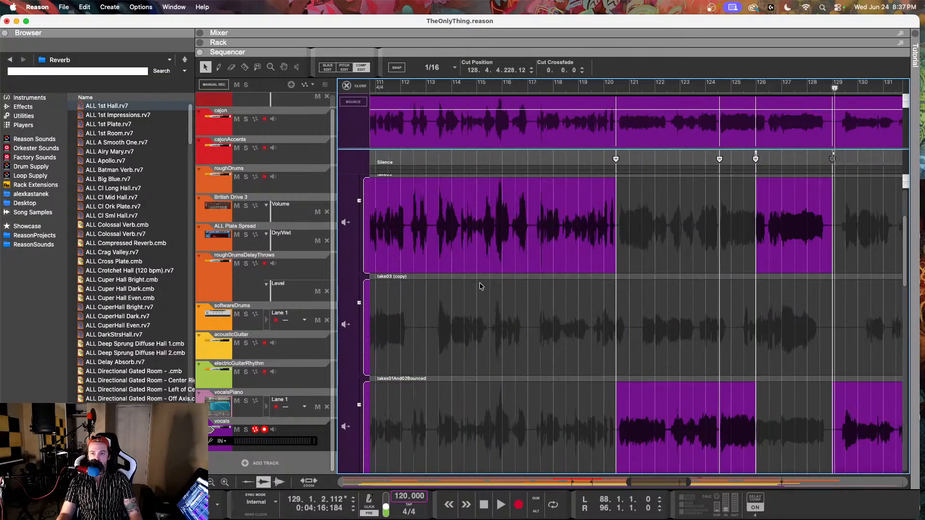
scroll(482, 287, left, 8)
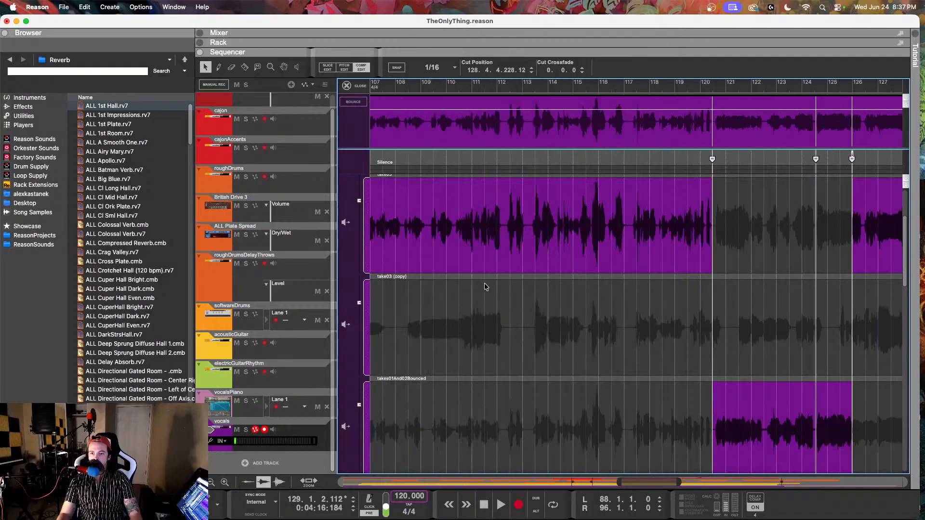
scroll(487, 285, left, 10)
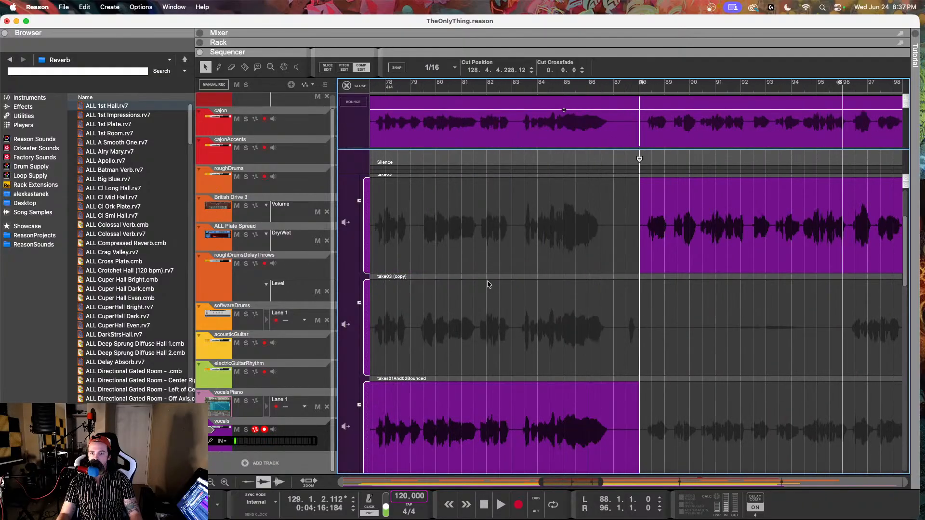
key(space)
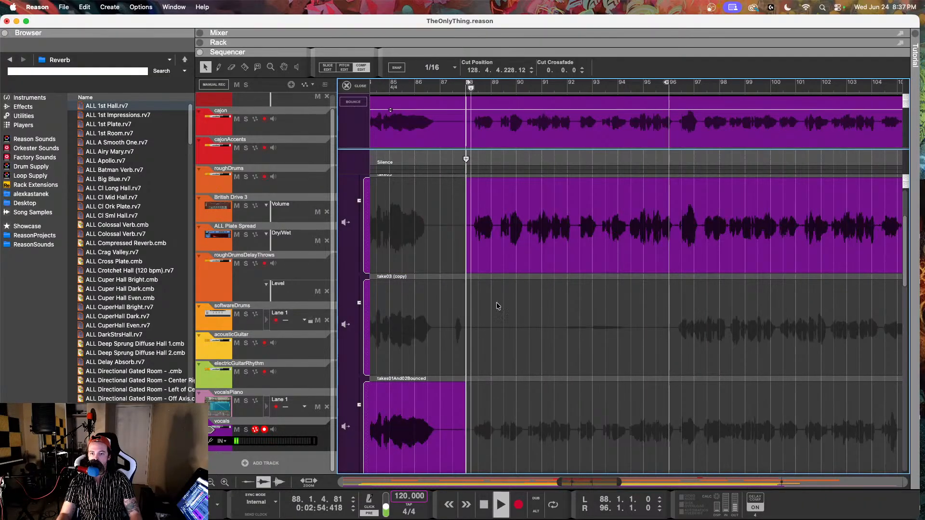
Cut the vocals comp at about 89.1.4, assign takes01And02Bounced from bar 88 to the cut and take03 after it, and play it back
key(space)
scroll(494, 293, up, 3)
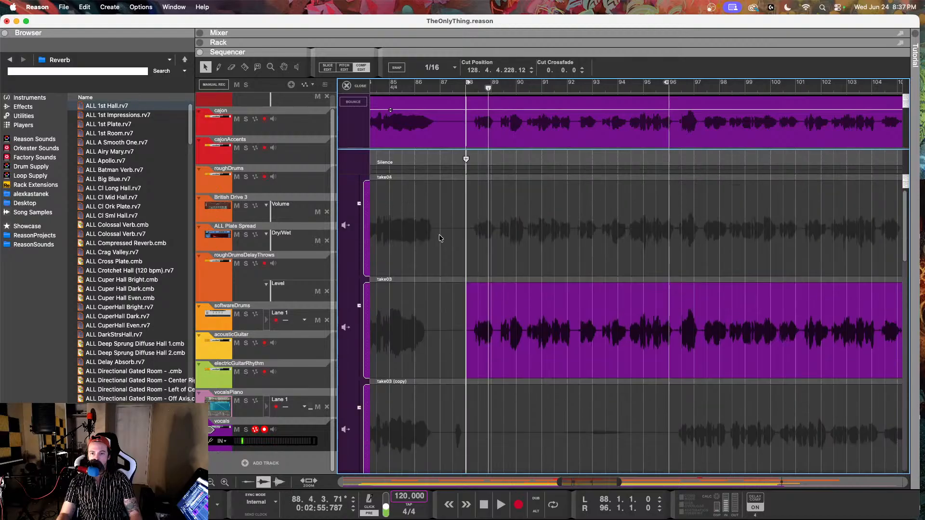
scroll(436, 202, down, 5)
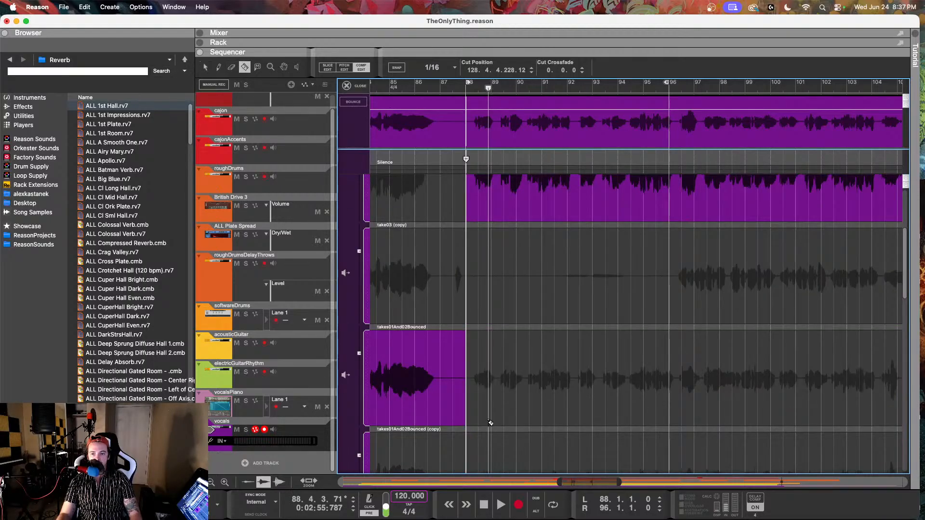
click(499, 380)
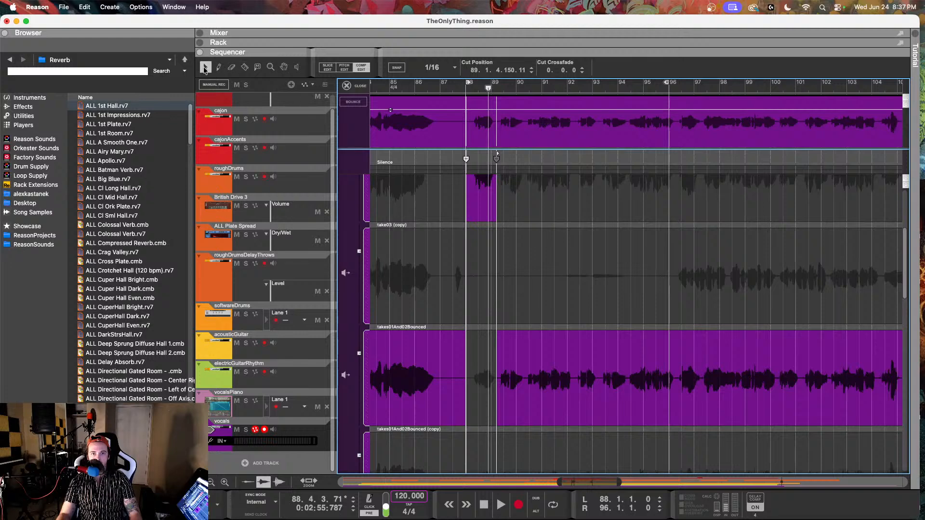
click(519, 203)
click(484, 382)
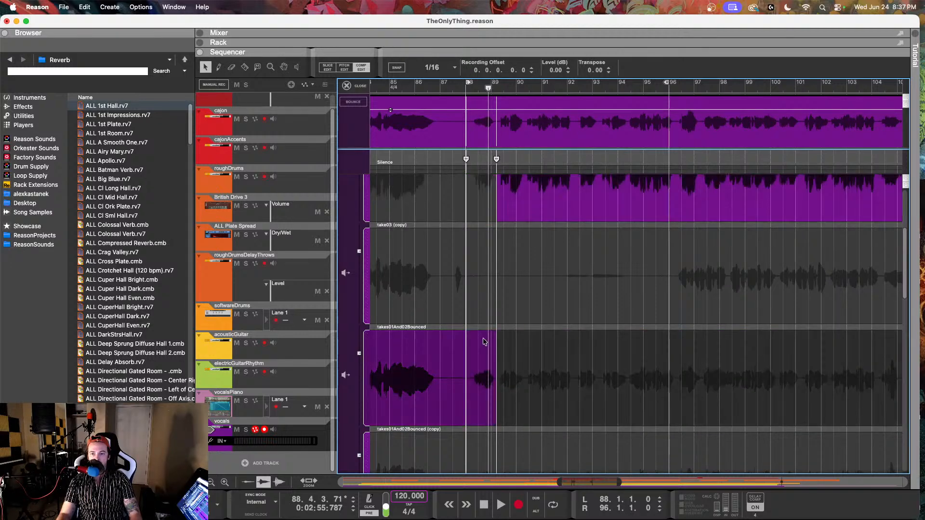
click(462, 88)
key(space)
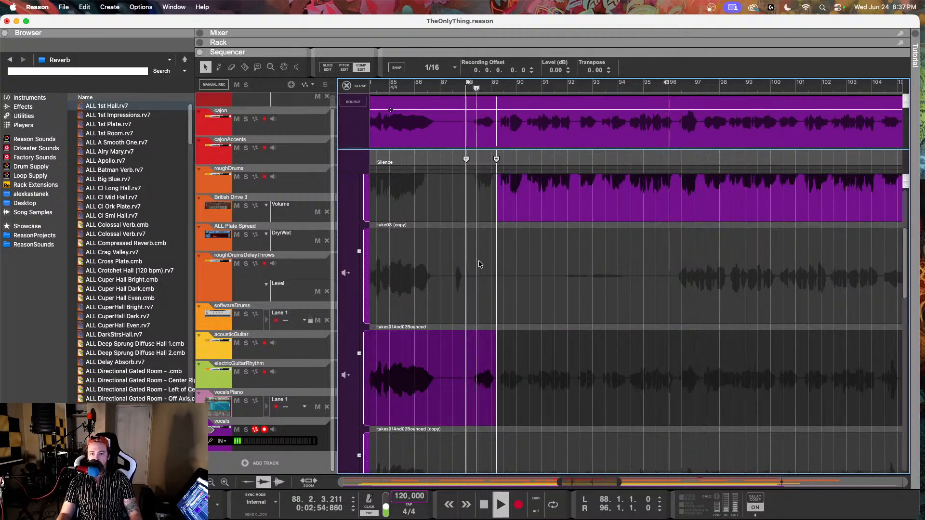
Switch the comp segment between bar 88 and the 89.1.4 cut to take04 and listen to it
scroll(478, 261, up, 5)
key(space)
click(478, 234)
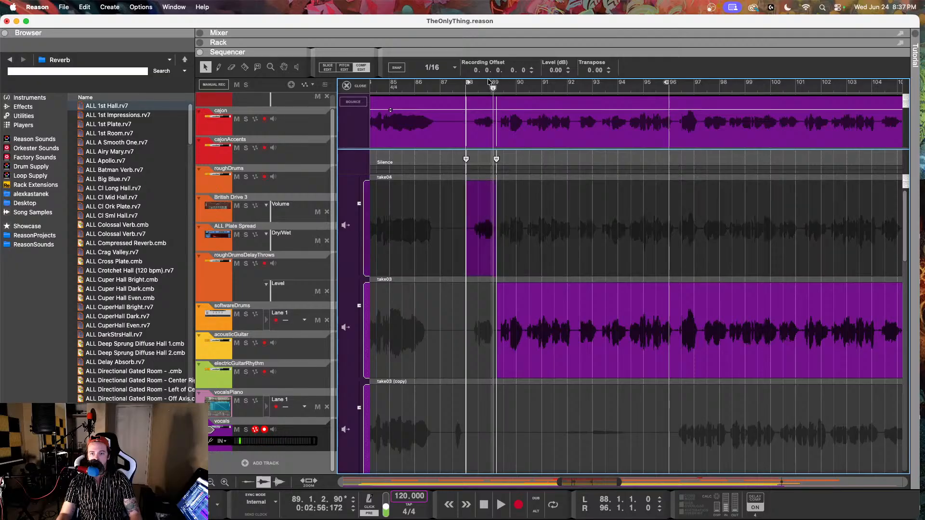
key(space)
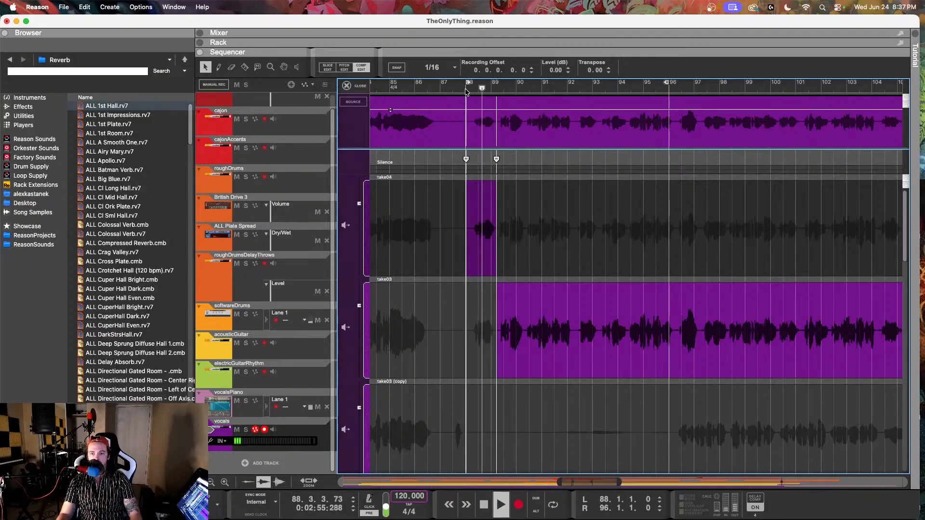
key(space)
Assign takes01And02Bounced to the bar 88 comp segment again and audition it for comparison
scroll(482, 289, down, 5)
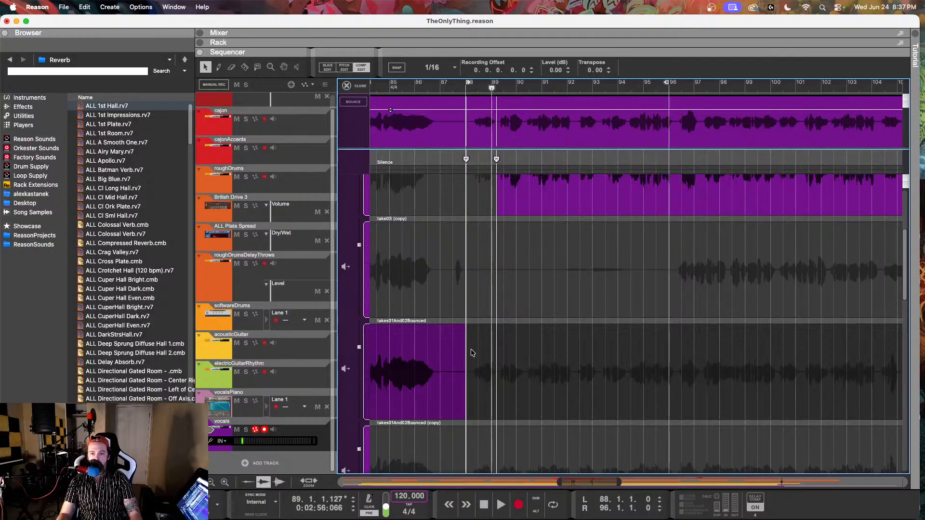
key(space)
click(463, 90)
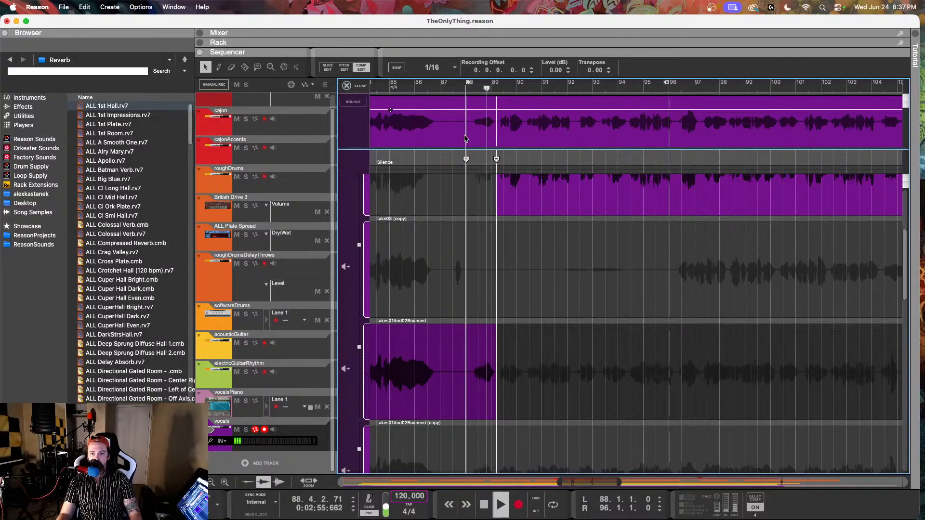
key(space)
Return the bar 88 comp segment to take04 and replay it from bar 88
scroll(478, 241, up, 3)
click(469, 89)
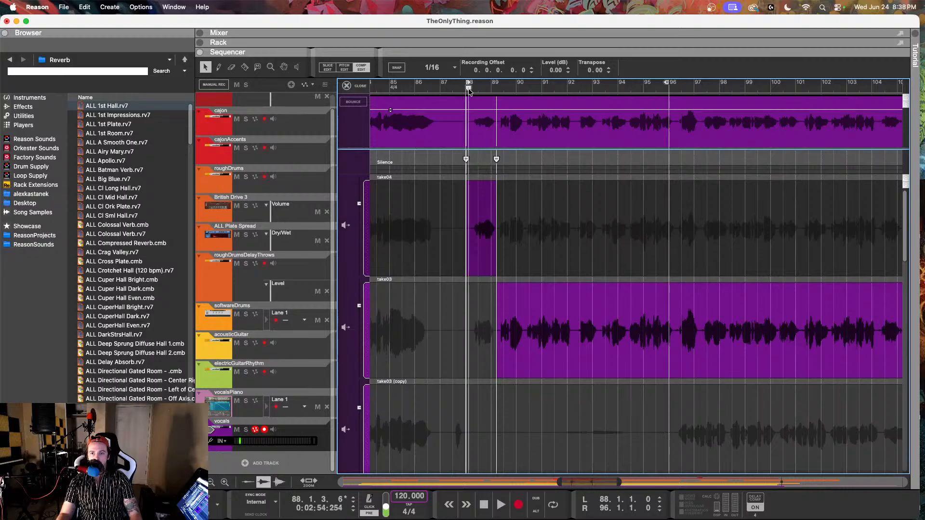
key(space)
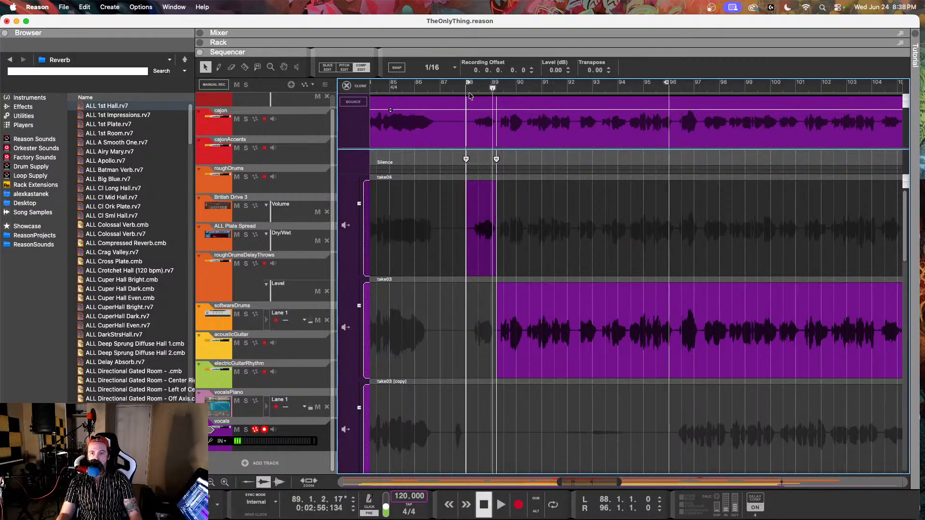
click(466, 86)
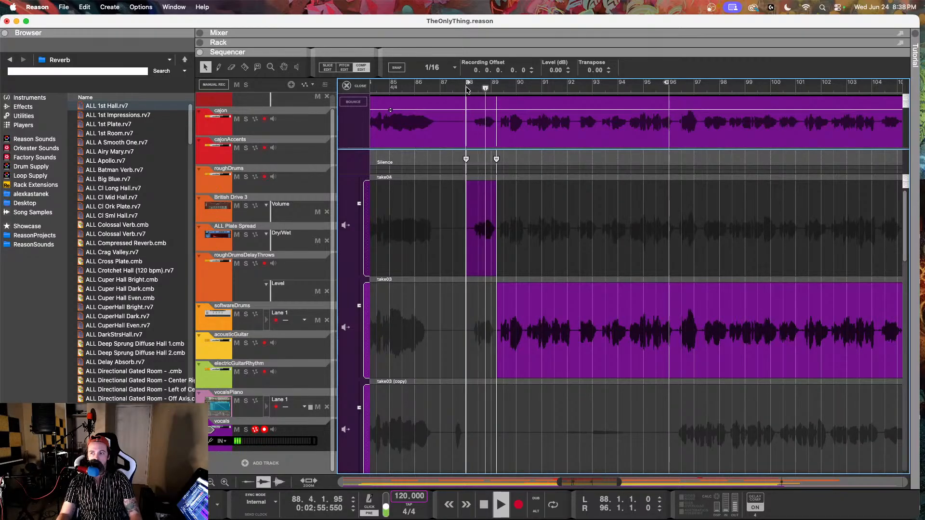
key(space)
Check the level of the vocalsPiano channel in the mixer
click(245, 416)
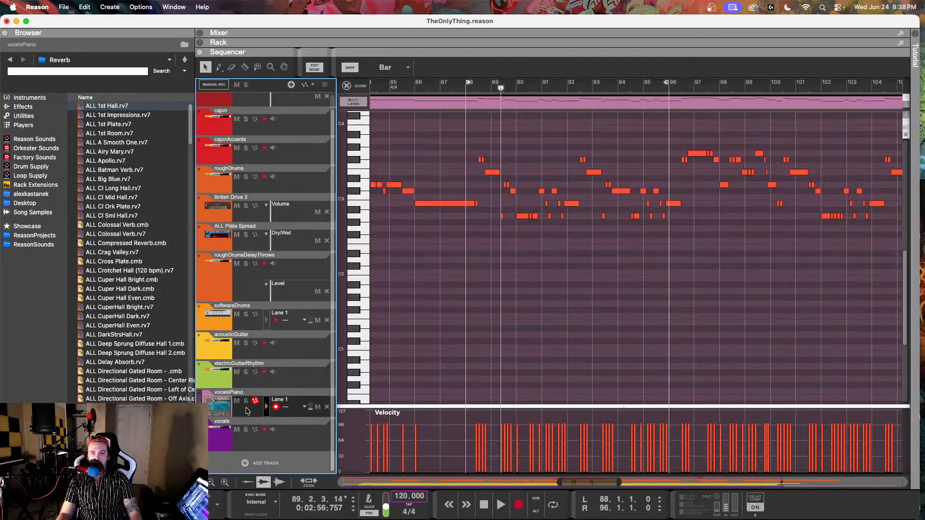
click(199, 32)
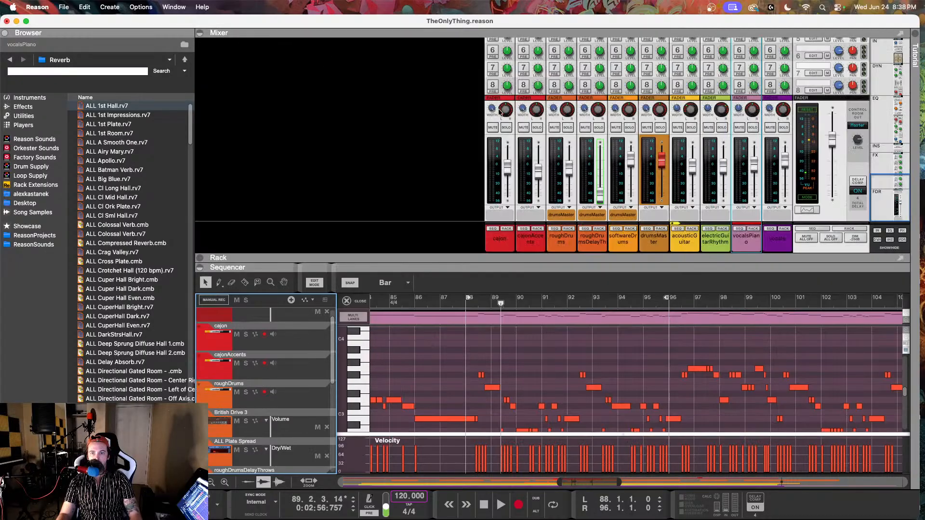
click(755, 167)
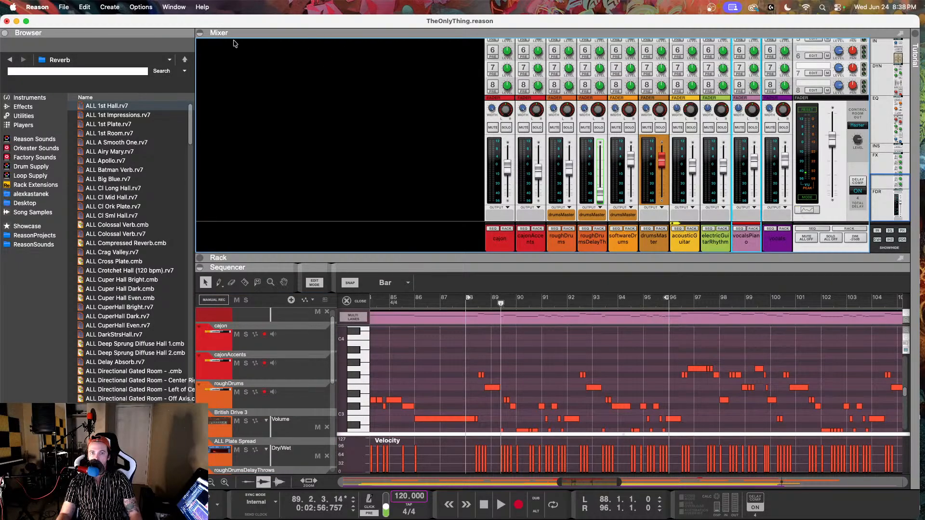
click(200, 33)
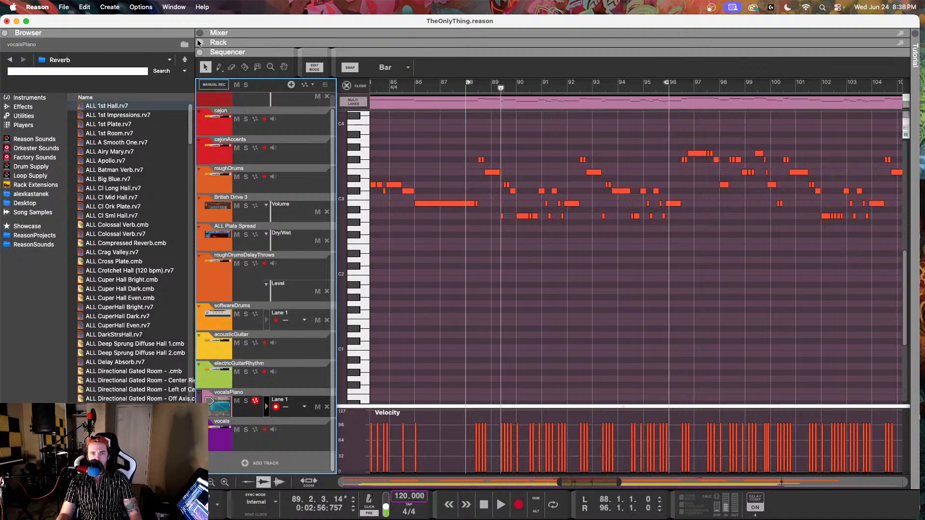
Reopen the vocals clip's comp editor and play the comp from bar 88
click(289, 439)
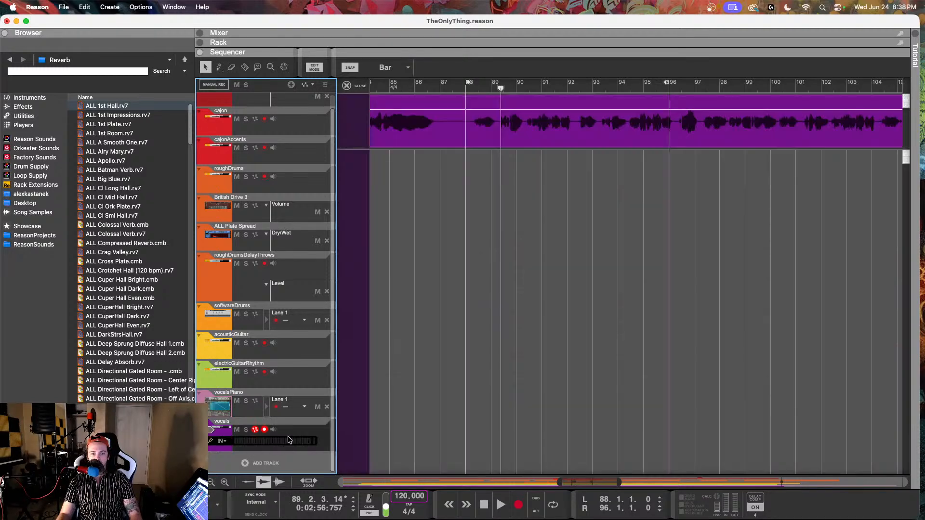
double_click(509, 132)
scroll(629, 253, right, 3)
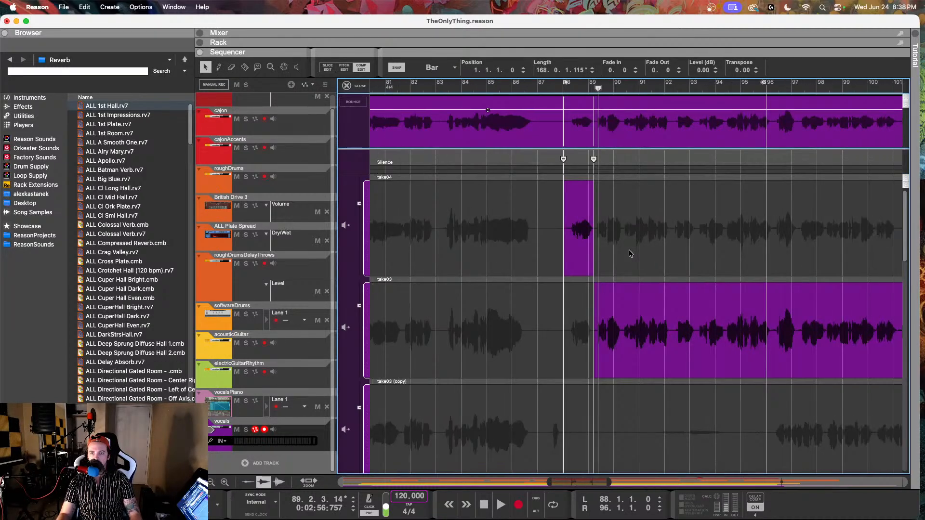
key(space)
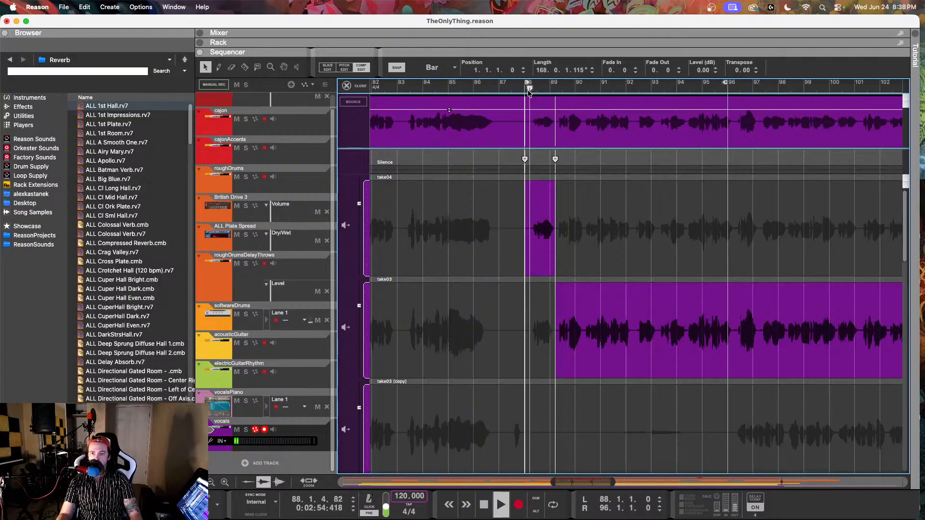
click(528, 93)
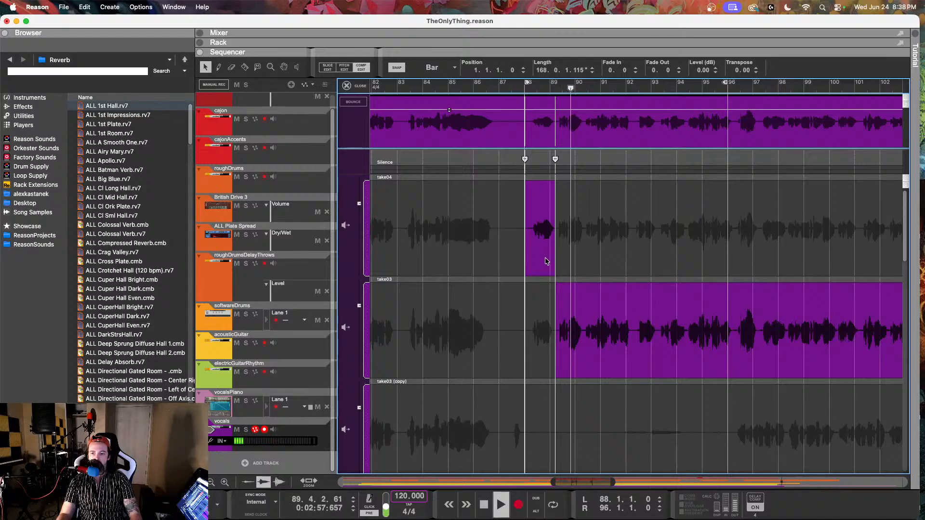
key(space)
Browse the vocal takes, assign take01 to the bar 88 comp segment and play it
scroll(550, 256, down, 5)
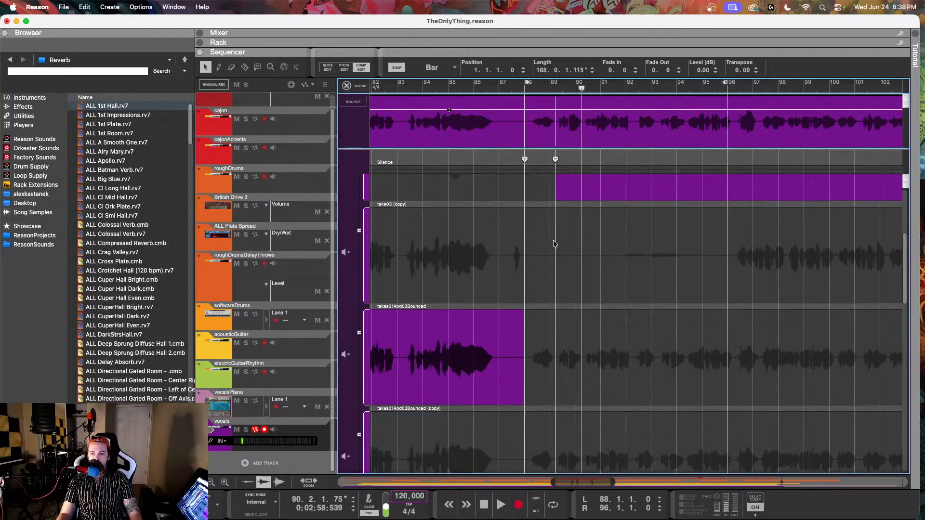
scroll(551, 244, up, 3)
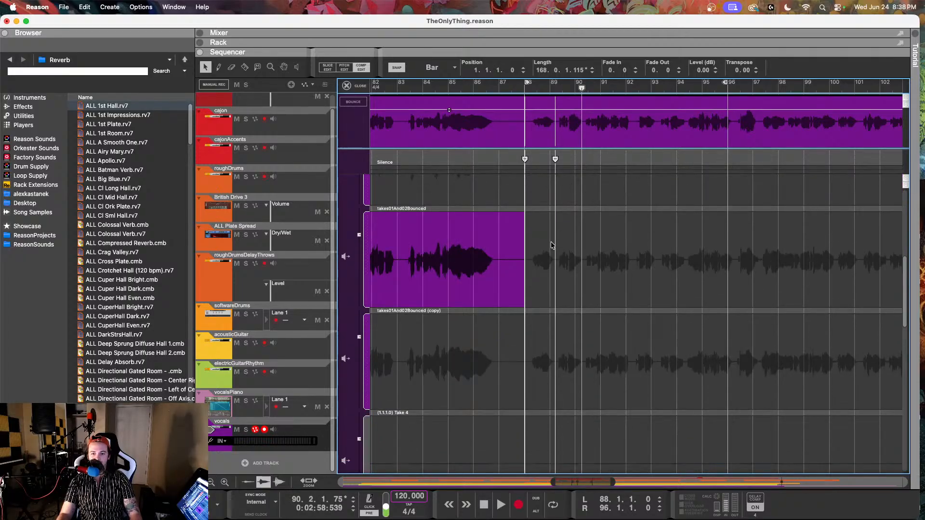
scroll(552, 244, down, 5)
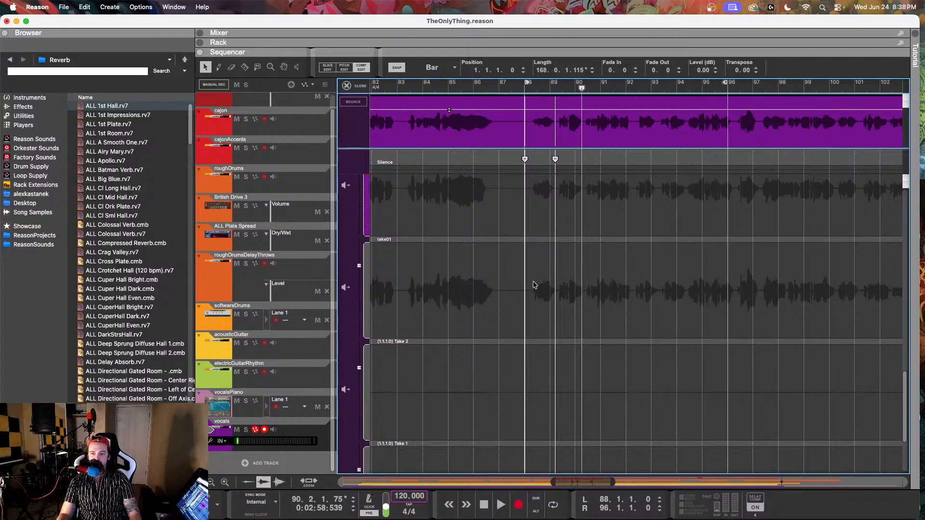
click(535, 285)
click(524, 89)
key(space)
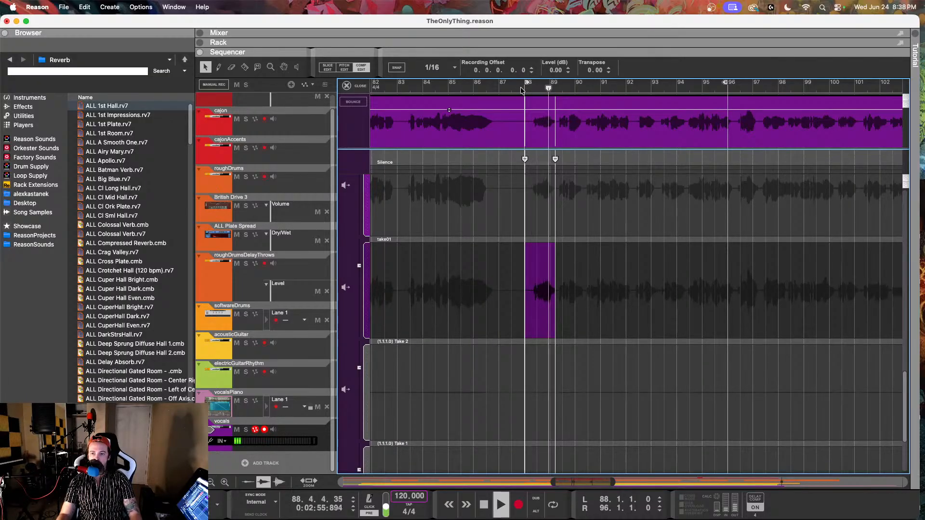
Try take02 for the comp segment starting at bar 88 and play it back
scroll(554, 279, up, 3)
key(space)
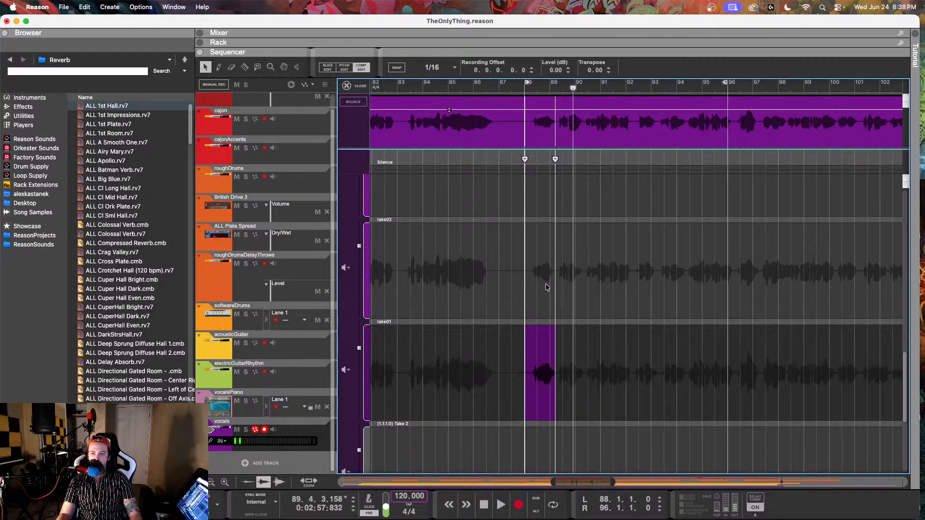
click(543, 277)
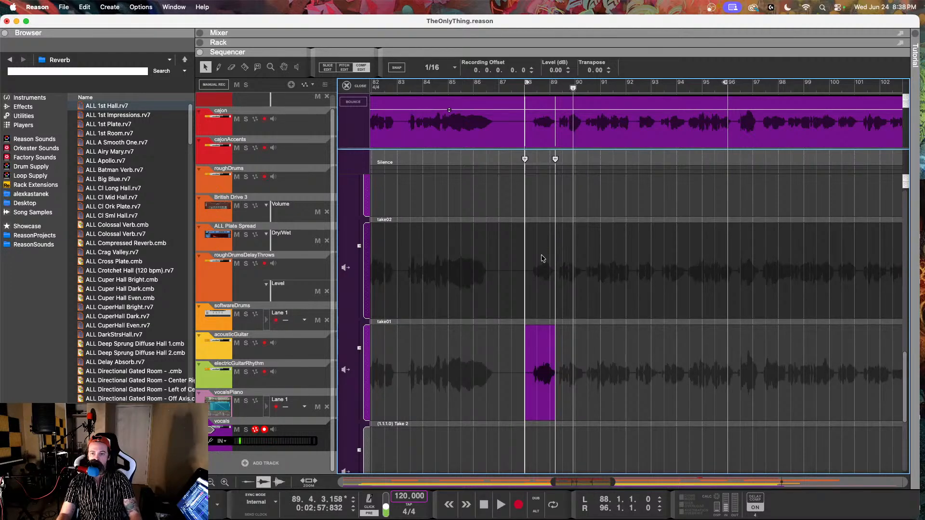
click(541, 255)
click(528, 89)
key(space)
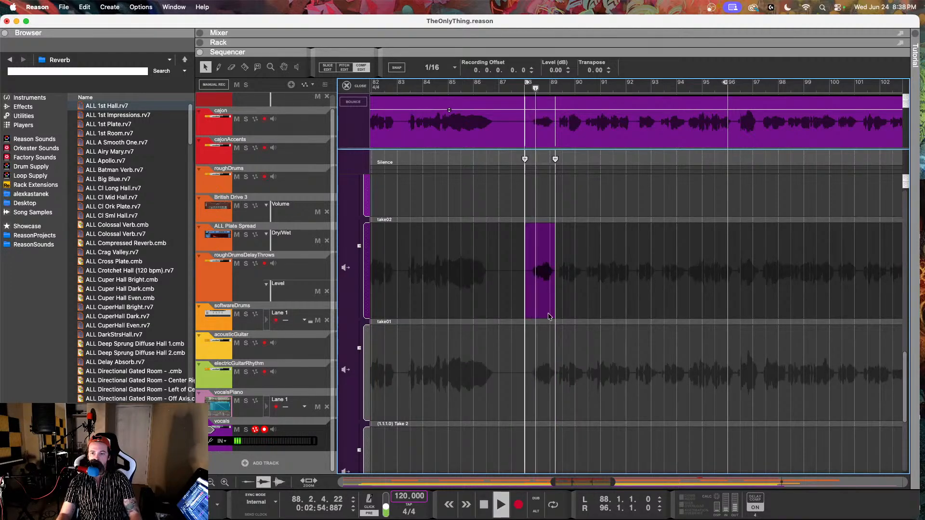
Use take01 for the bar 88 comp segment and play from bar 88
click(540, 347)
click(540, 346)
click(527, 91)
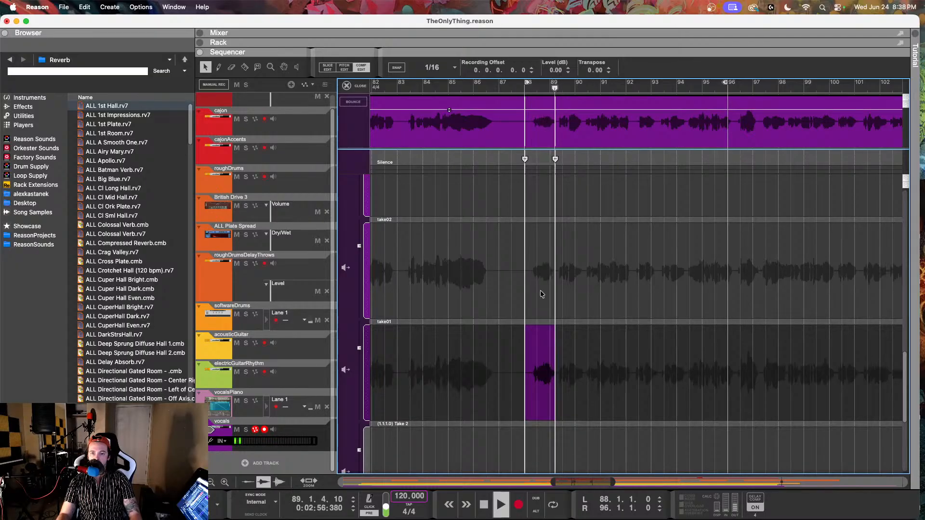
Set the crossfade of the comp cut at 89.1.4.77 to 1.0.0 and play the transition from bar 88
scroll(551, 318, up, 5)
scroll(550, 318, down, 5)
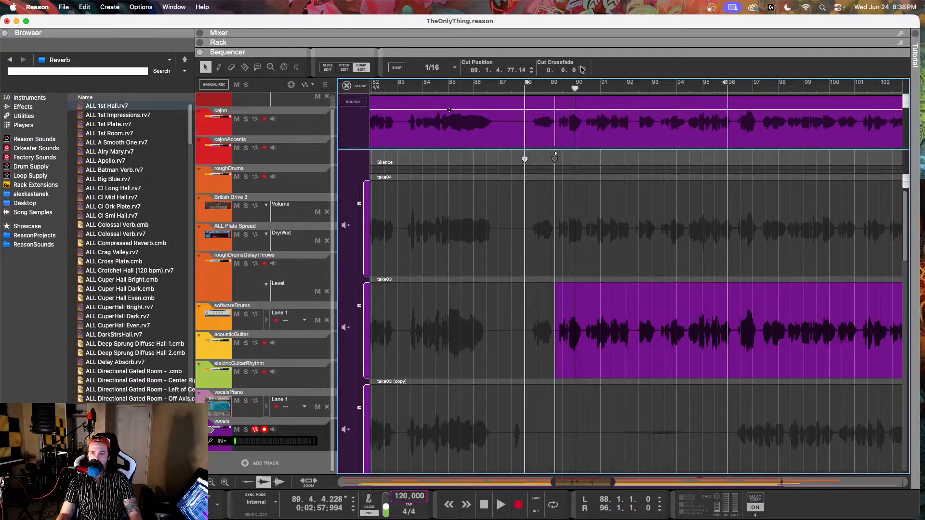
click(519, 91)
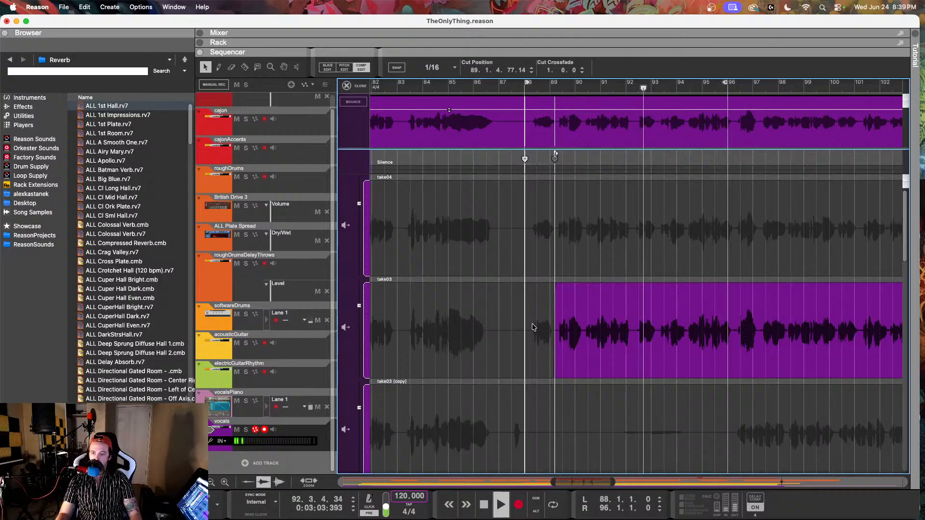
Listen through the comp to bar 120 and add a crossfade to the cut at 120.2.4.168
scroll(534, 318, right, 3)
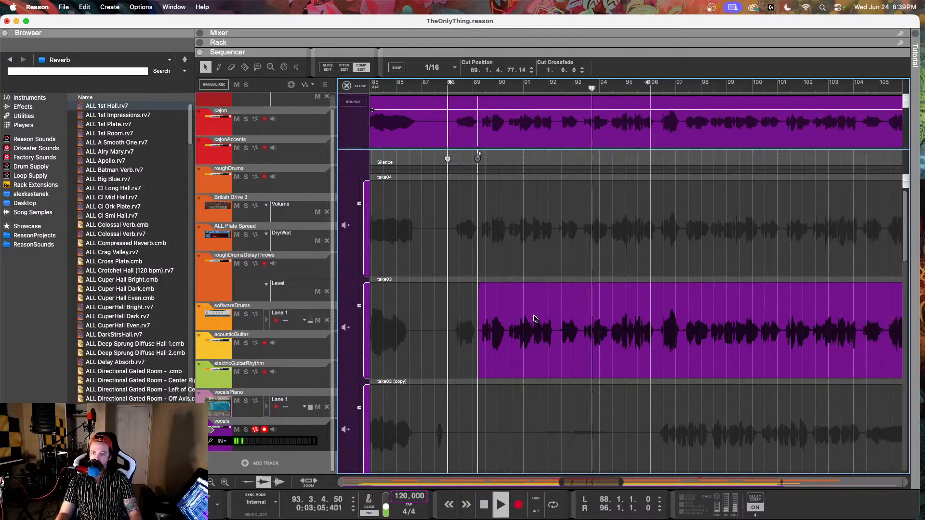
scroll(534, 319, right, 2)
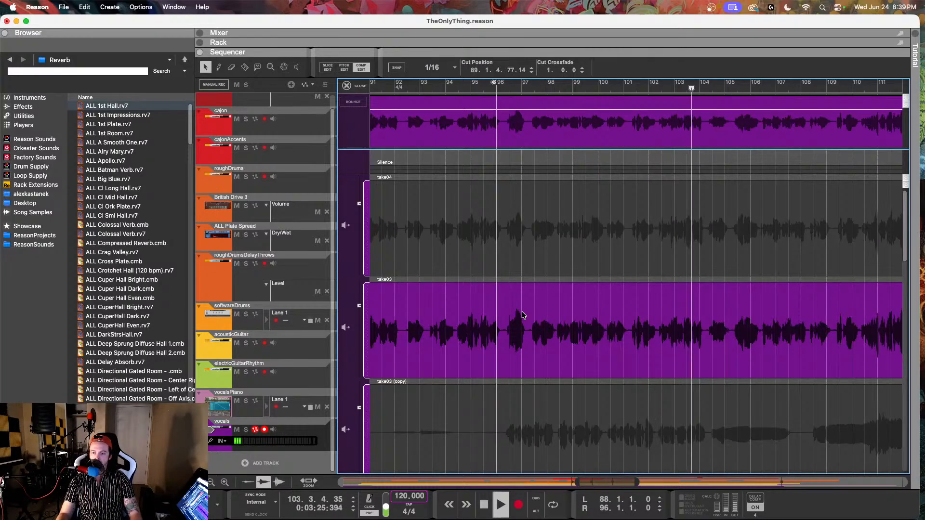
scroll(530, 313, right, 5)
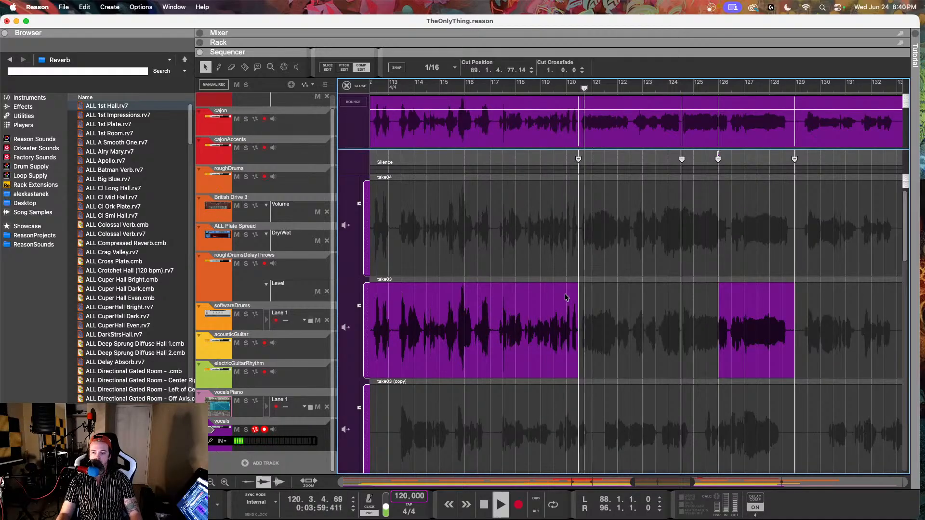
click(578, 159)
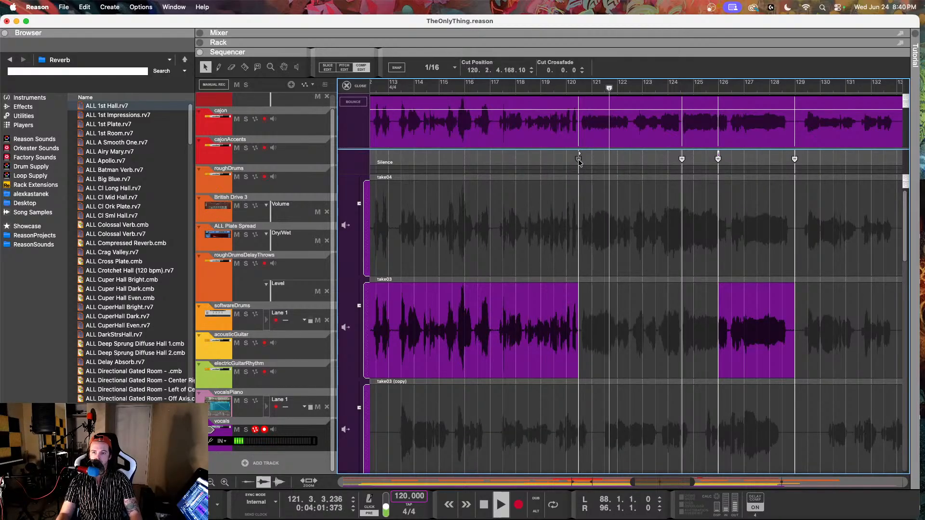
click(582, 68)
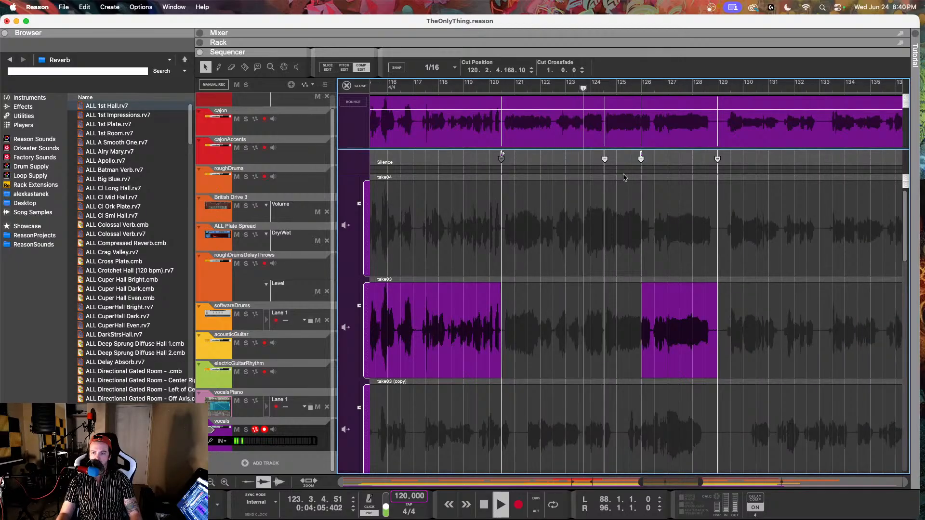
Delete the comp cut at 124.3.1.184 within the takes01And02Bounced segment
click(606, 159)
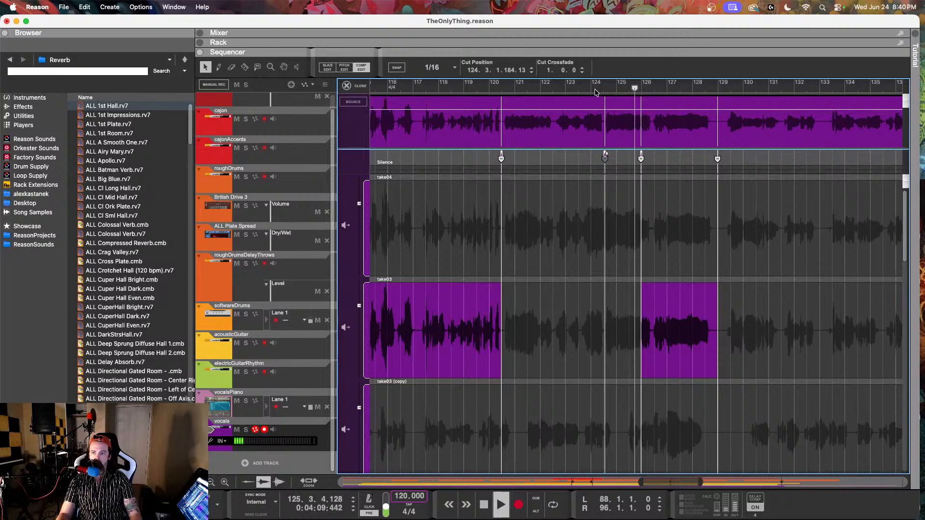
scroll(614, 254, down, 3)
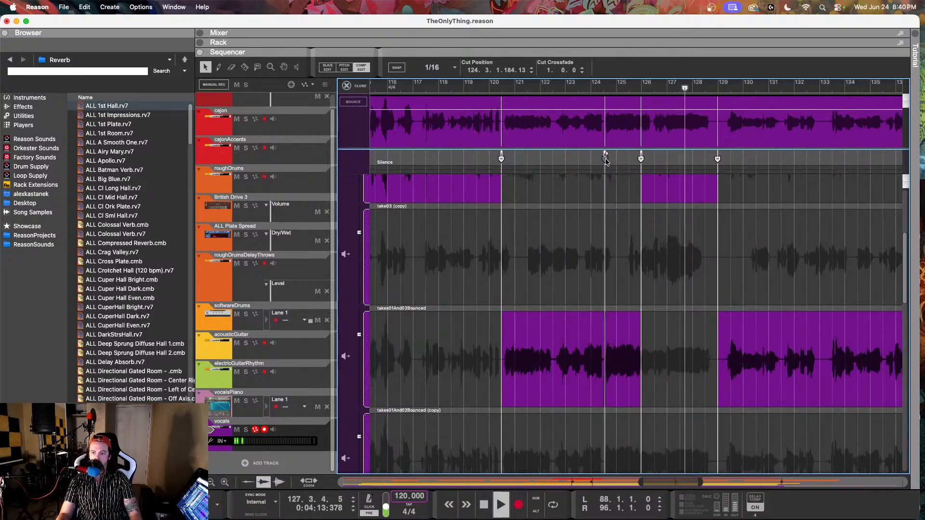
key(Delete)
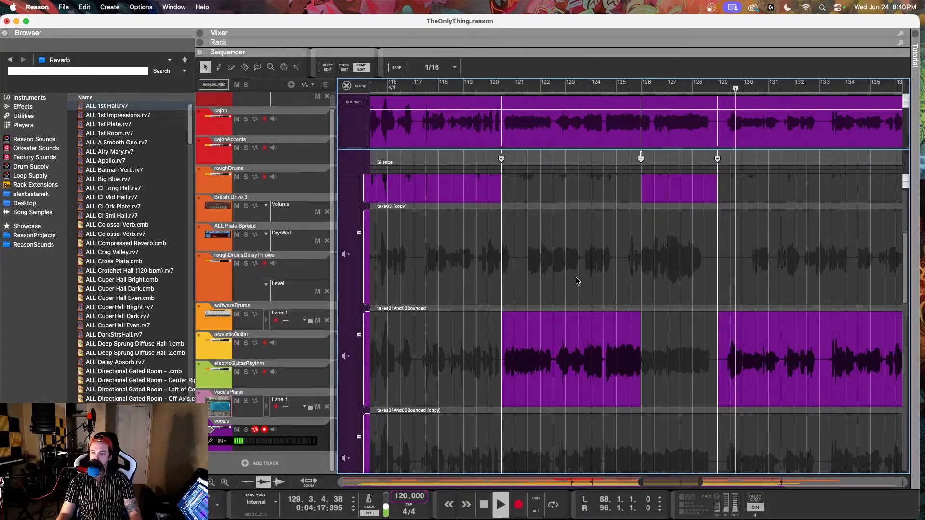
Listen through the comp to bar 145 while comparing the takes' waveforms from bar 129 onward
scroll(587, 268, right, 5)
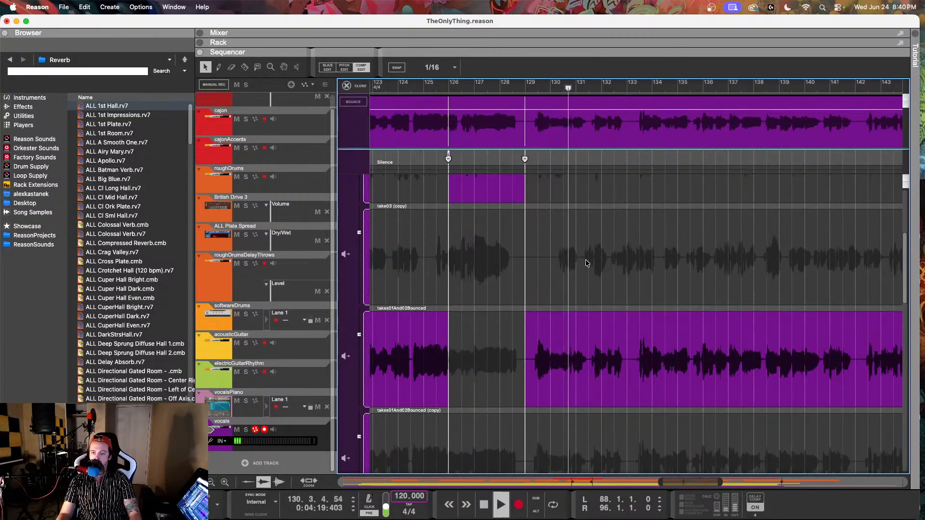
scroll(587, 261, up, 3)
scroll(587, 261, right, 2)
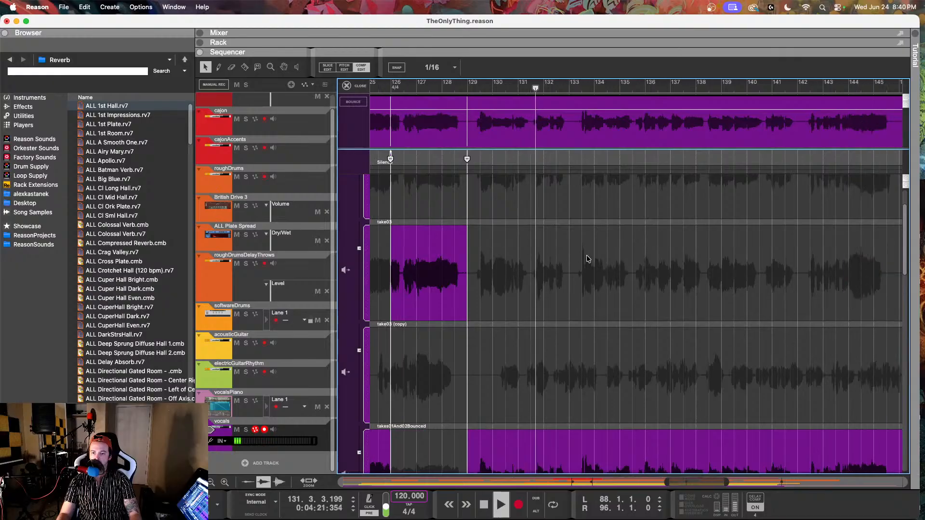
scroll(494, 266, down, 5)
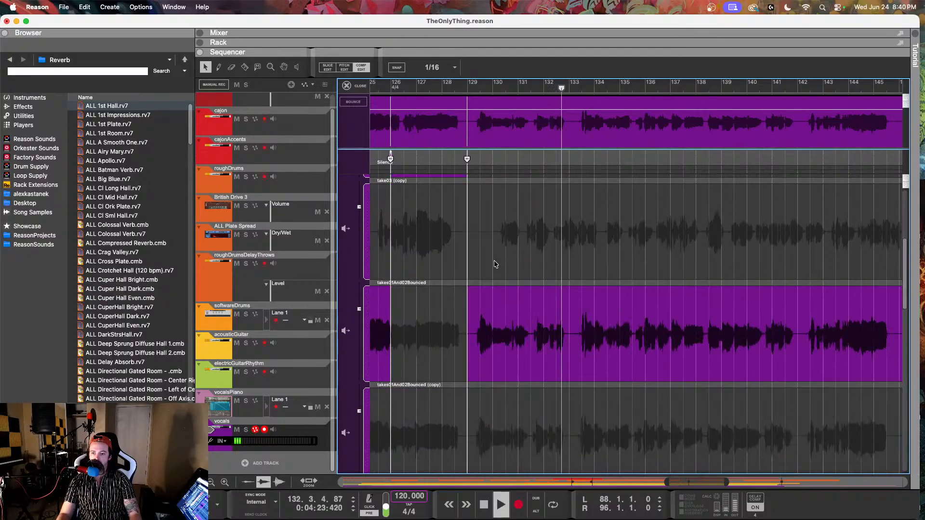
scroll(493, 264, up, 2)
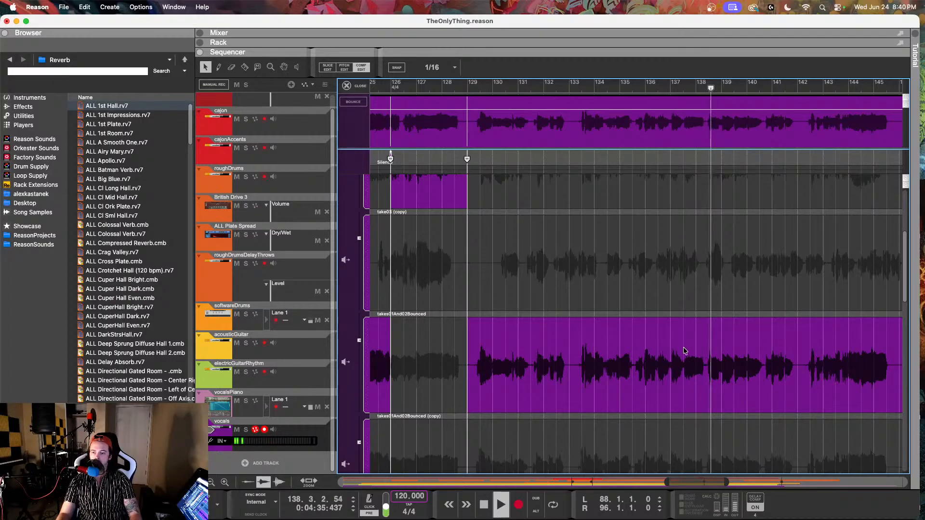
scroll(692, 347, up, 4)
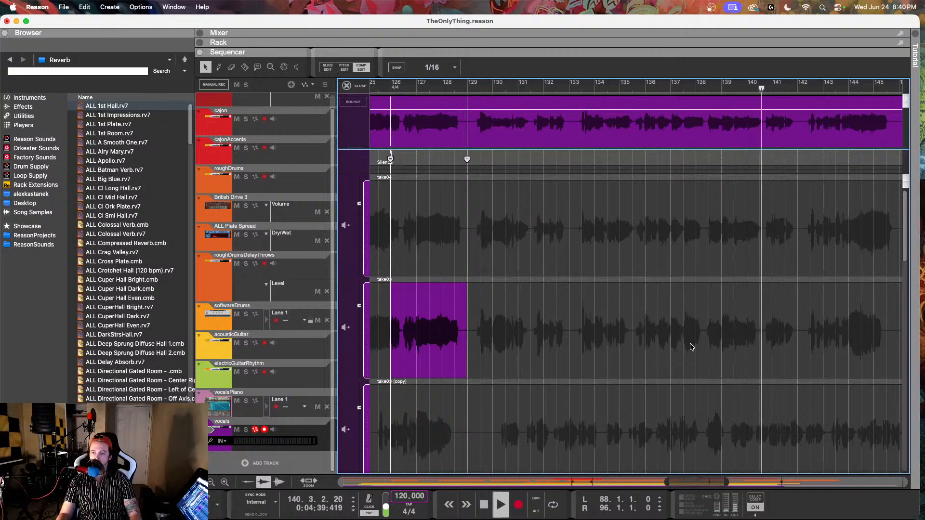
scroll(691, 347, down, 1)
scroll(691, 347, down, 6)
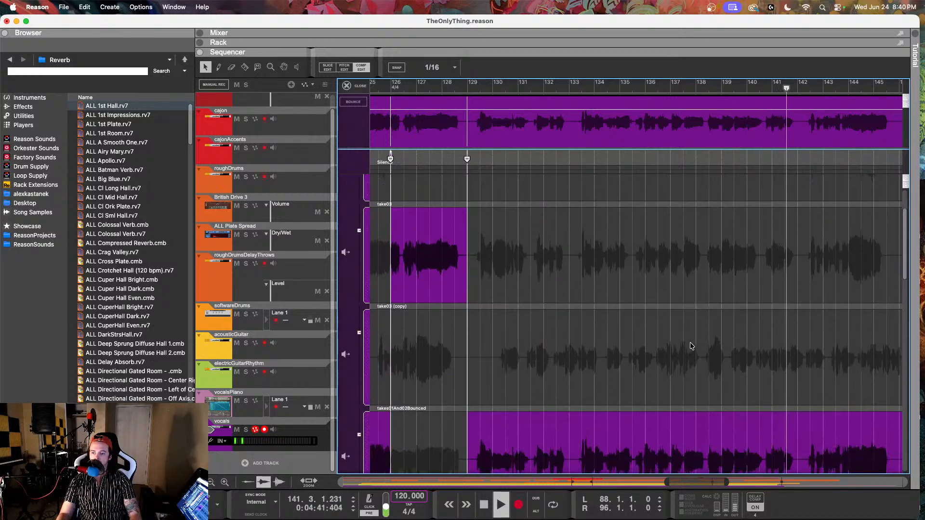
scroll(691, 346, right, 1)
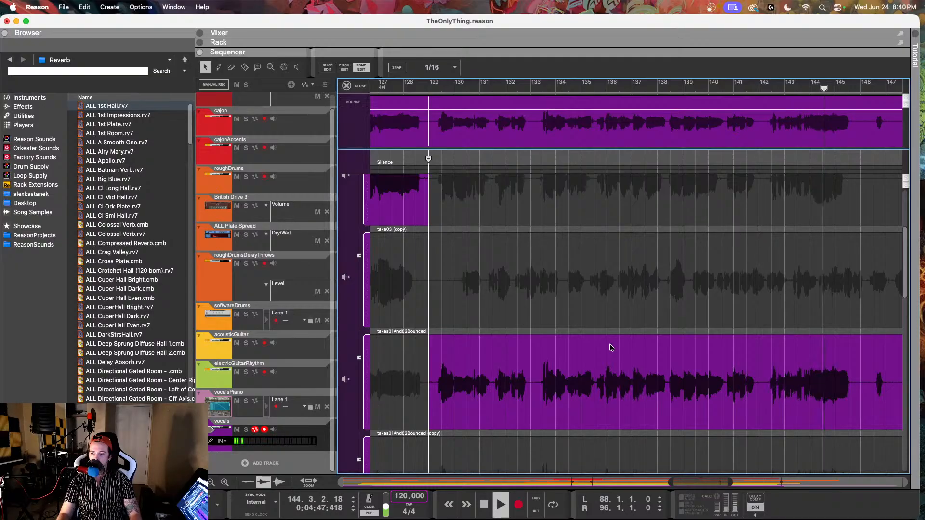
scroll(571, 330, up, 2)
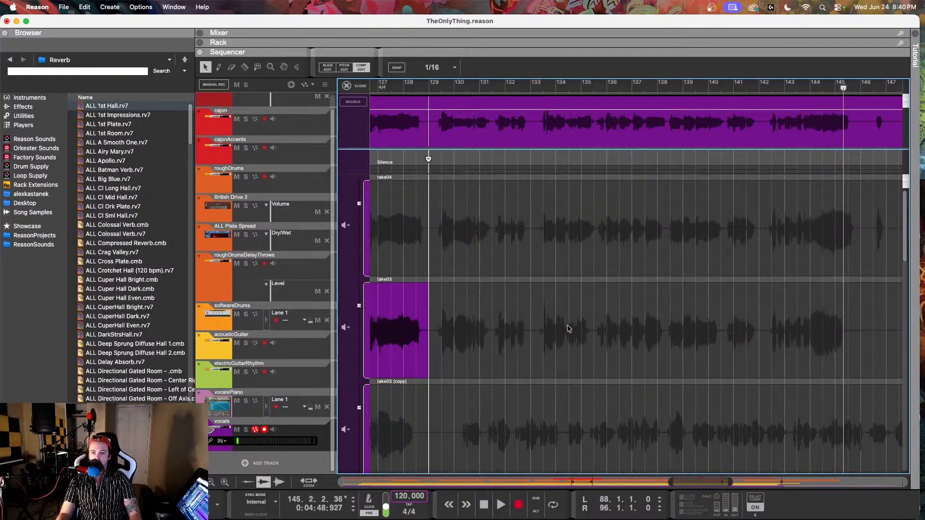
Use take04 for the comp segment starting just before bar 129 and play it through to bar 147
click(502, 251)
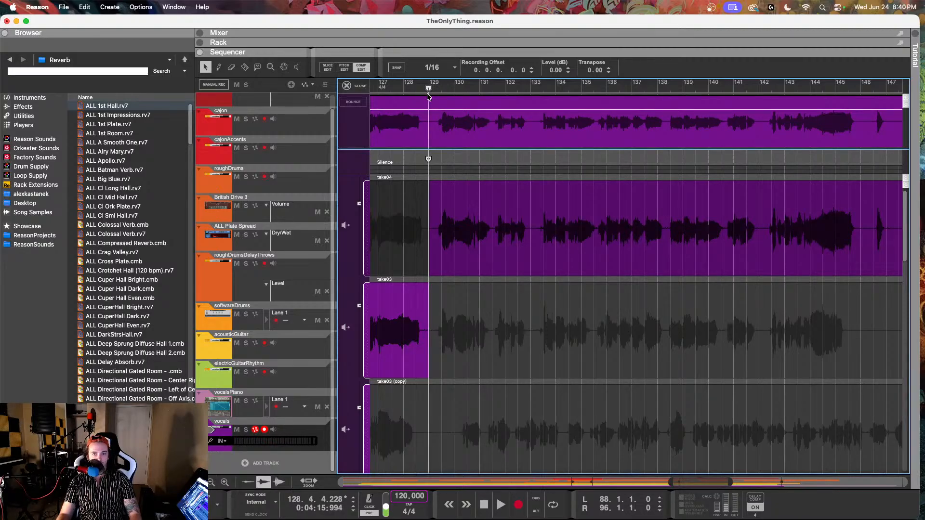
key(space)
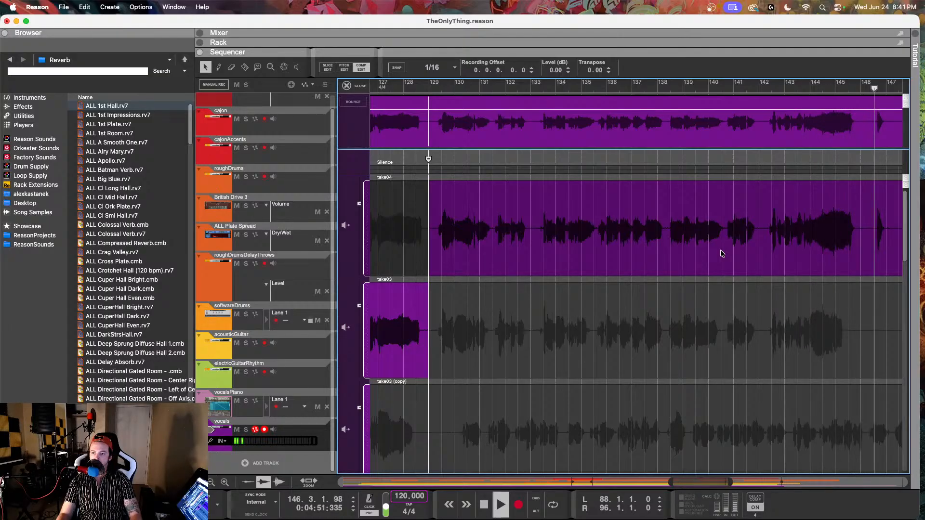
key(space)
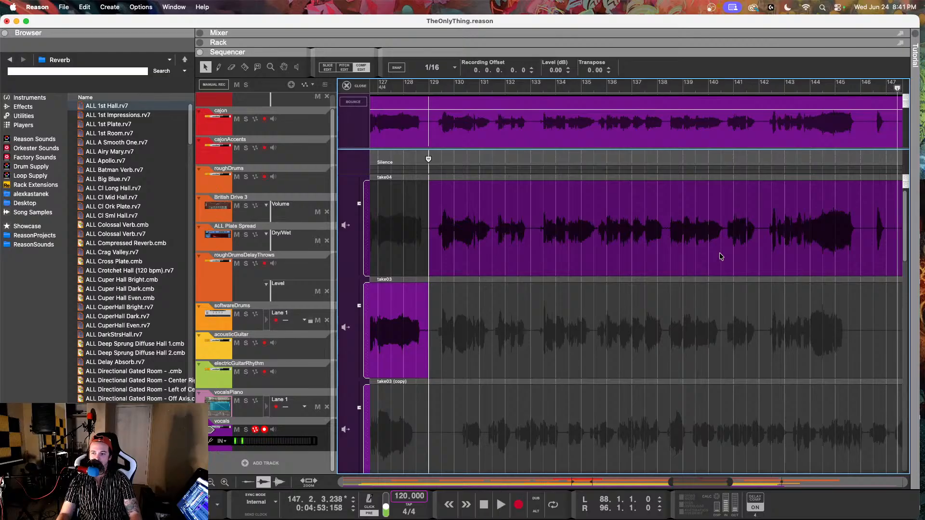
Cut the take04 comp segment at 135.3.3.111 and 138.2.1.8, and play briefly from just before bar 129
scroll(507, 198, right, 2)
scroll(587, 236, down, 5)
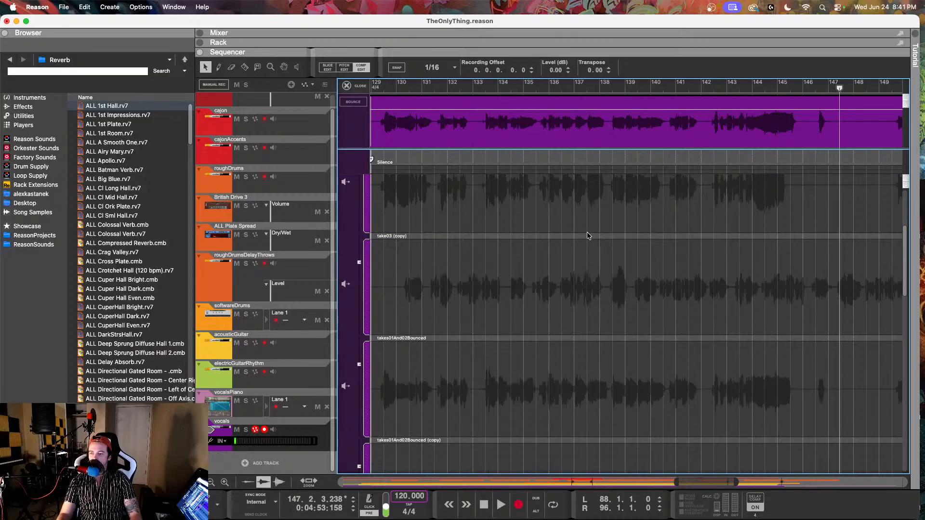
scroll(803, 256, up, 5)
scroll(675, 248, left, 3)
scroll(702, 245, right, 3)
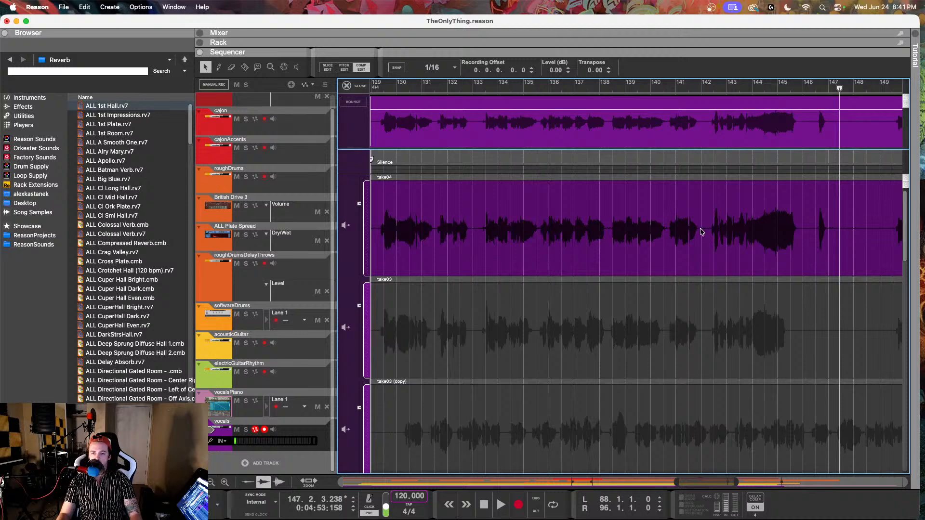
scroll(704, 231, left, 4)
click(461, 87)
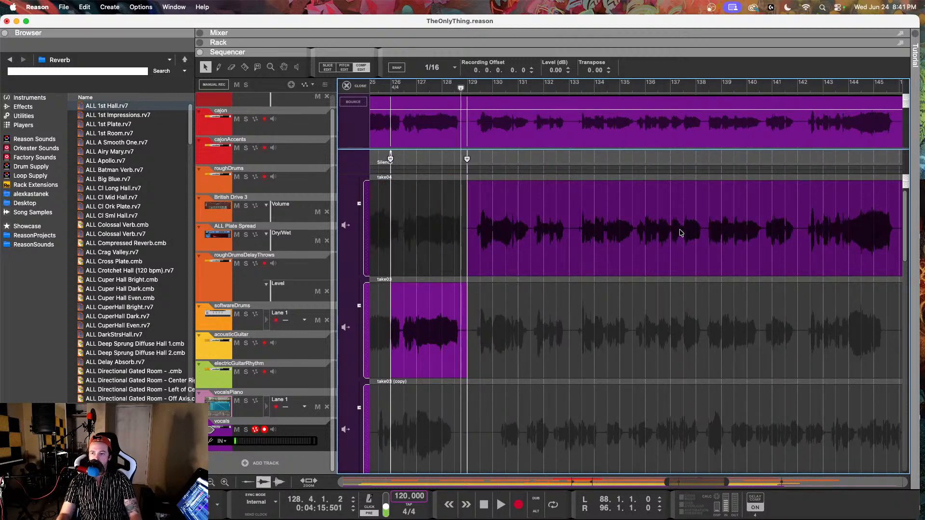
click(637, 230)
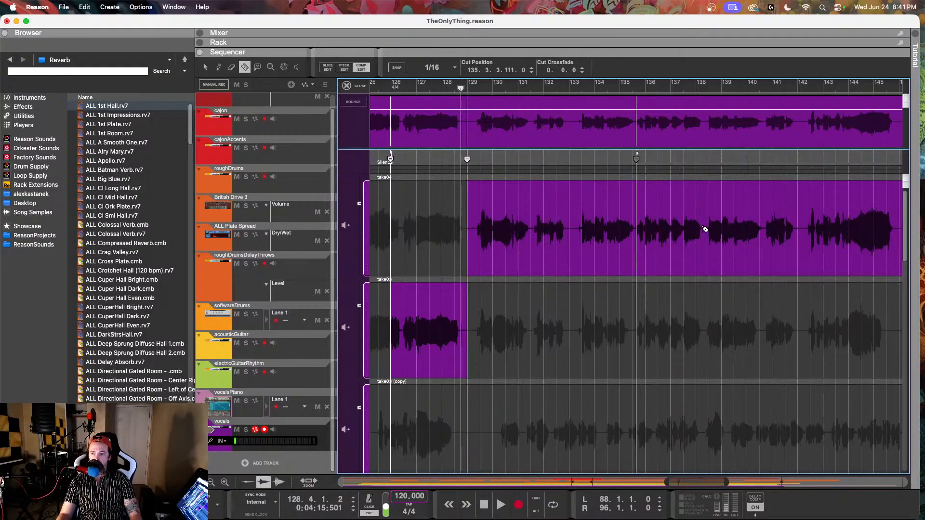
key(space)
scroll(521, 307, down, 2)
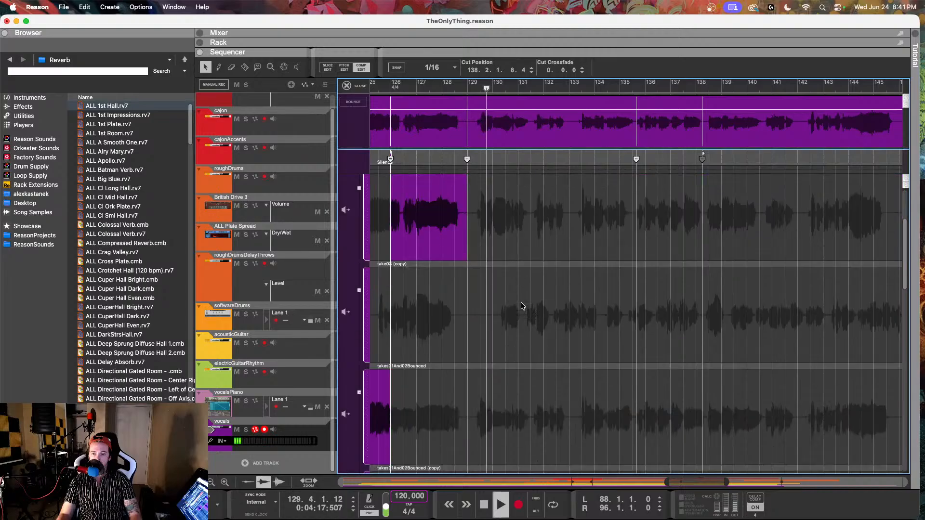
key(space)
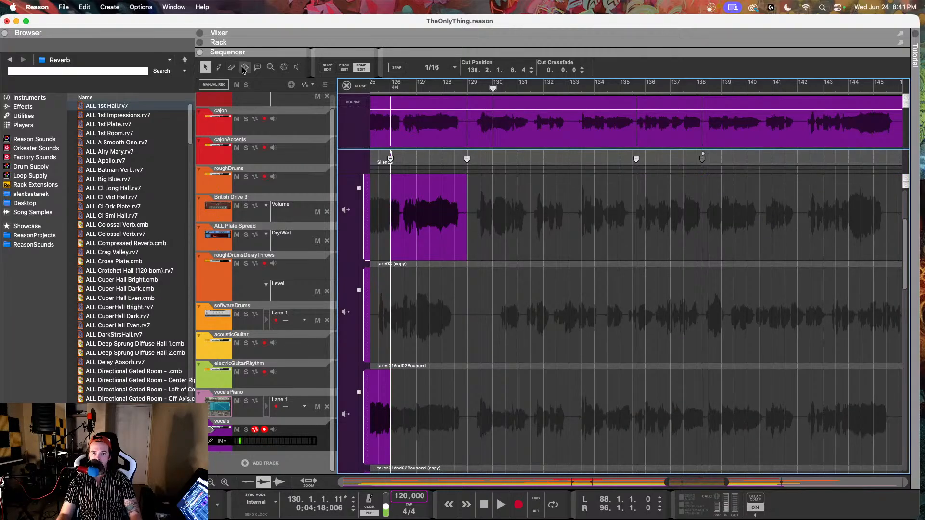
Cut the comp at 131.2.4.96, using take03 for the phrase before it and takes01And02Bounced for the segment after it
click(532, 217)
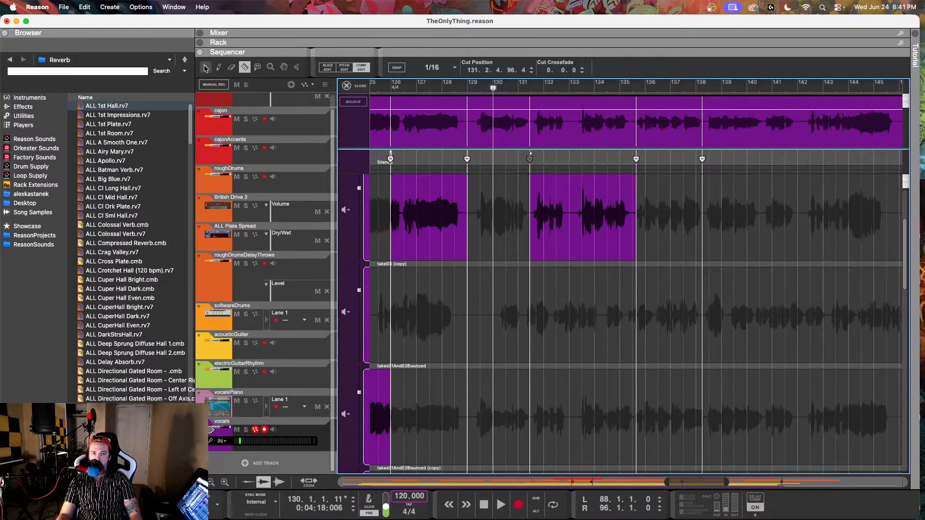
click(475, 210)
click(561, 428)
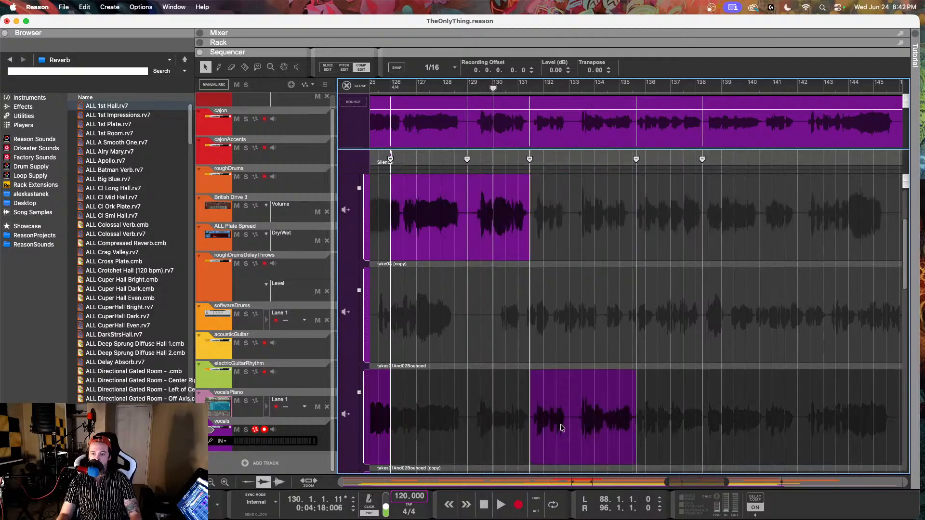
Use takes01And02Bounced for the comp segment starting at the bar 138 cut
scroll(731, 357, up, 10)
scroll(725, 356, down, 11)
click(739, 398)
scroll(736, 396, right, 3)
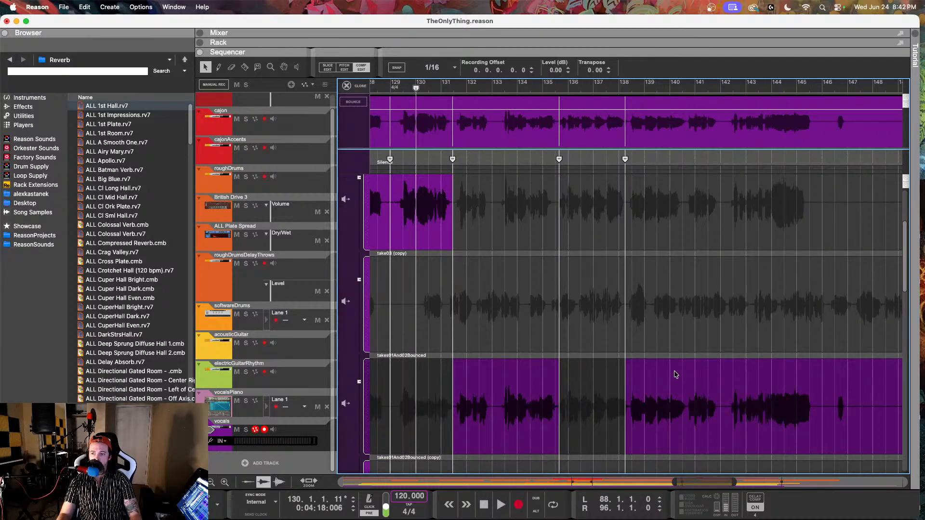
Cut the comp at 146.2.2.218 and use take04 from that point on
scroll(676, 375, left, 6)
scroll(677, 374, right, 8)
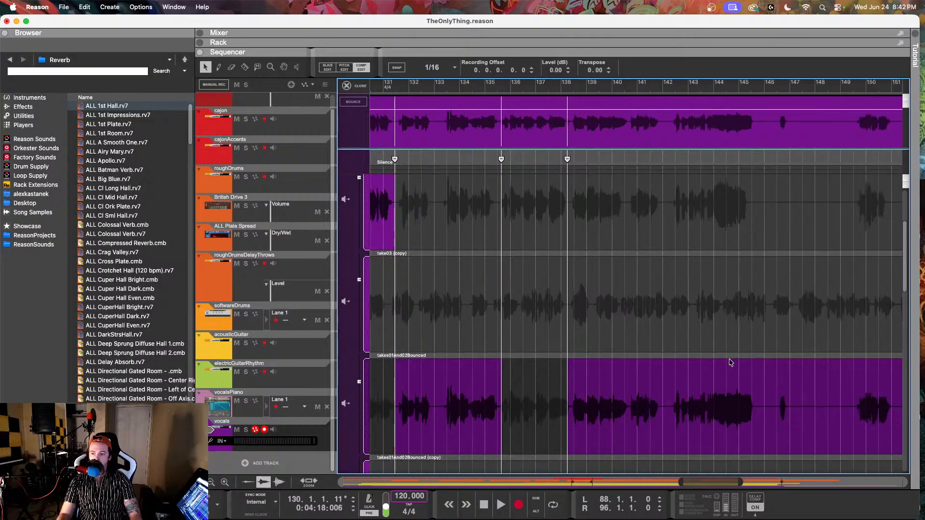
scroll(728, 362, up, 2)
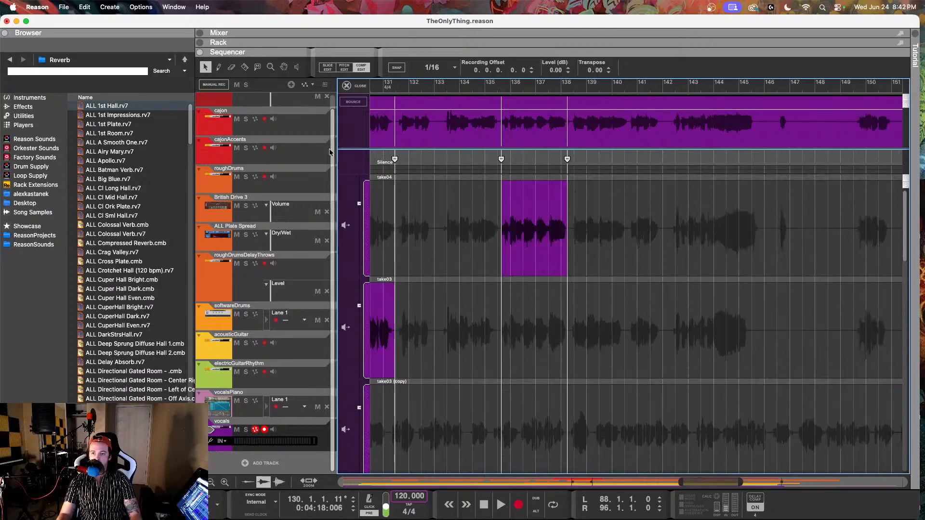
click(774, 230)
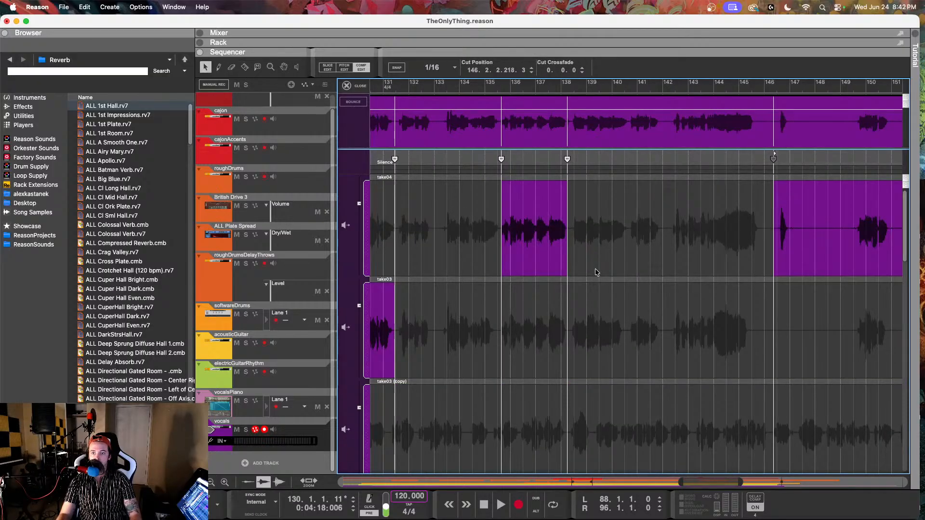
Play the revised comp from bar 125 to bar 136 and review the chosen takes with reduced lane heights
scroll(616, 264, left, 7)
click(416, 88)
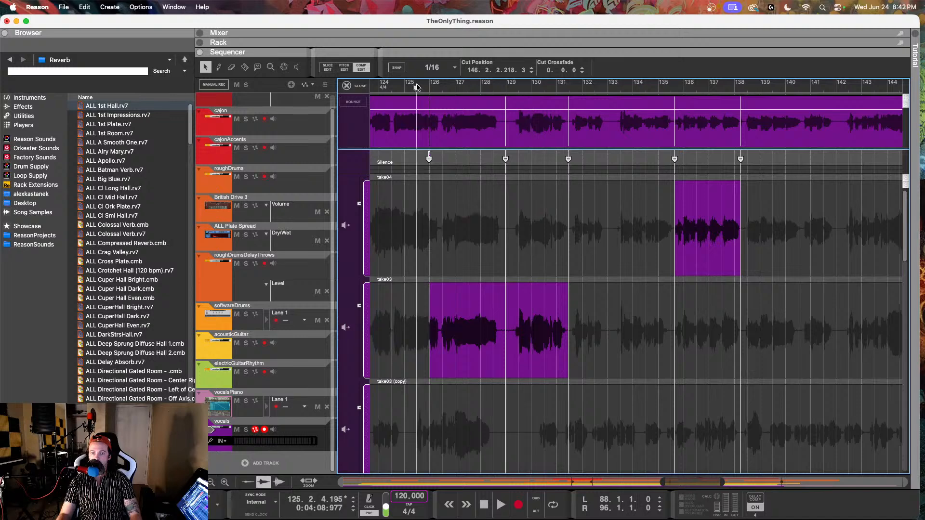
key(space)
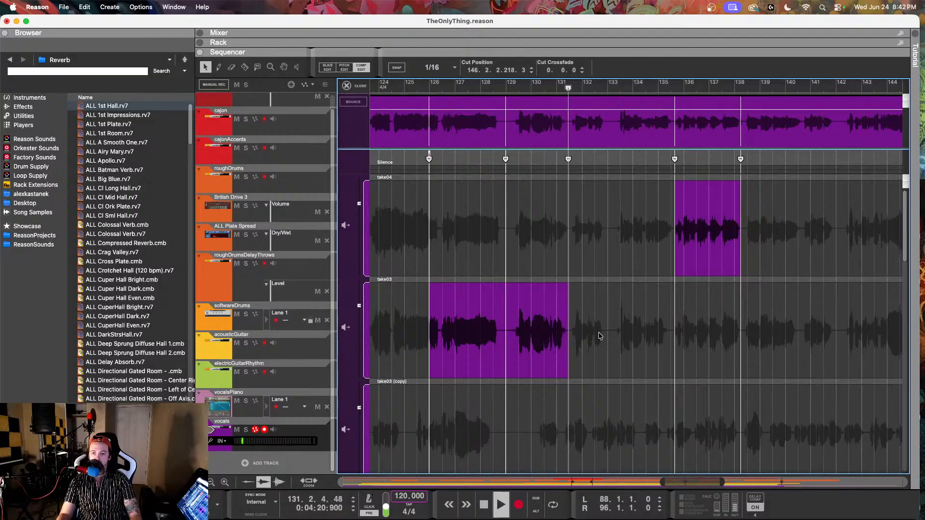
scroll(605, 339, down, 2)
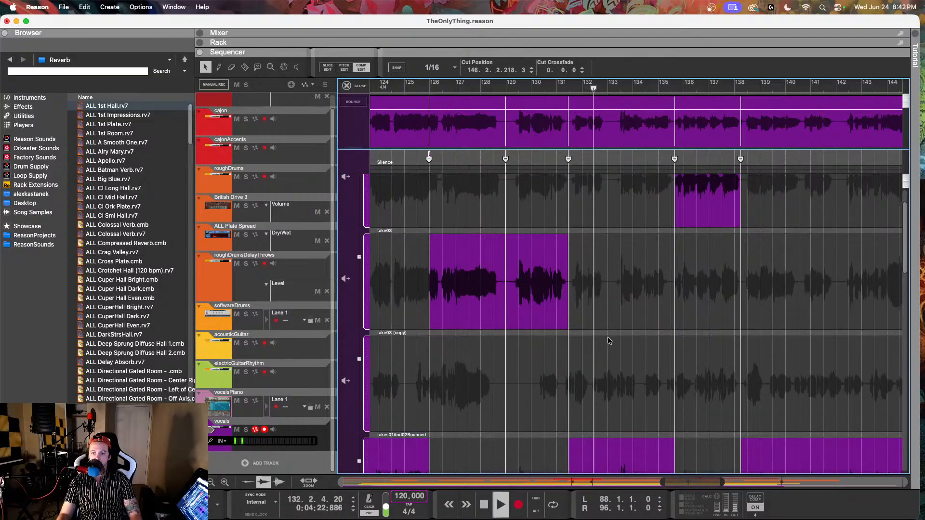
scroll(606, 339, down, 5)
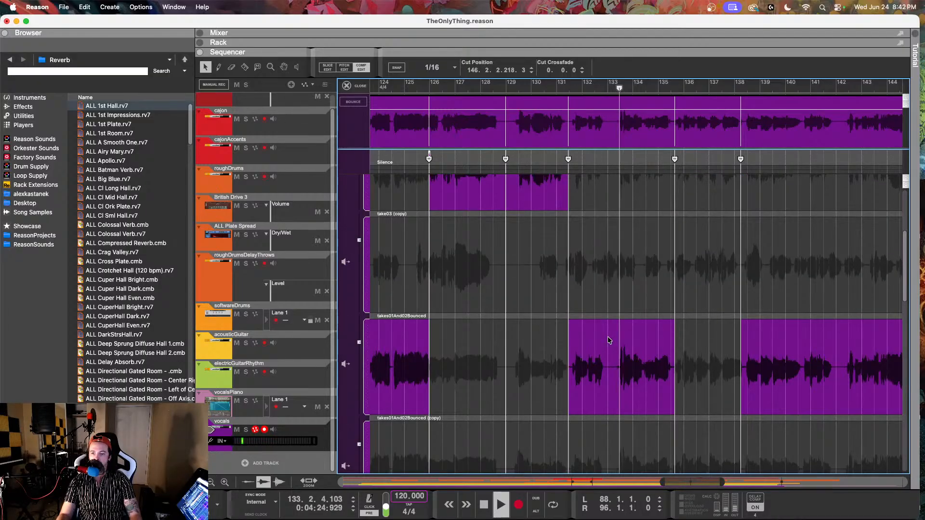
scroll(608, 339, up, 1)
key(shift+g)
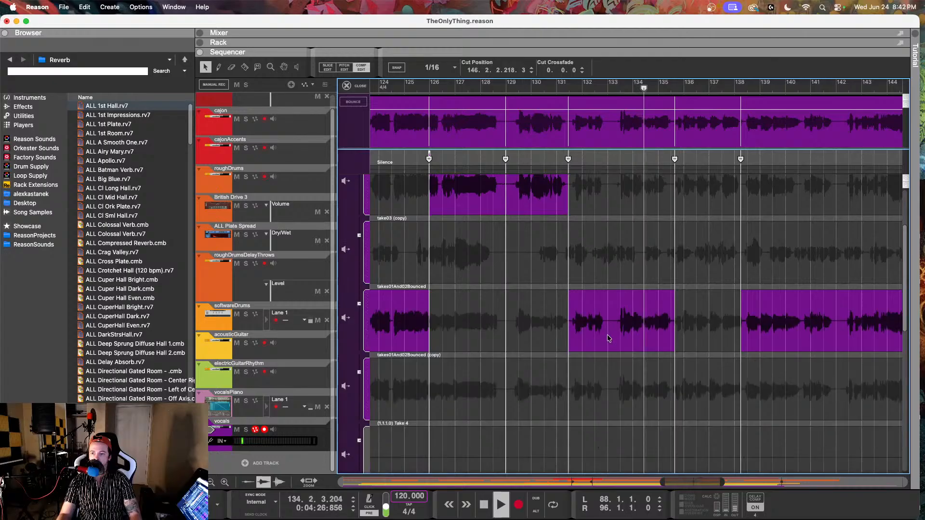
scroll(608, 336, up, 2)
scroll(607, 333, up, 2)
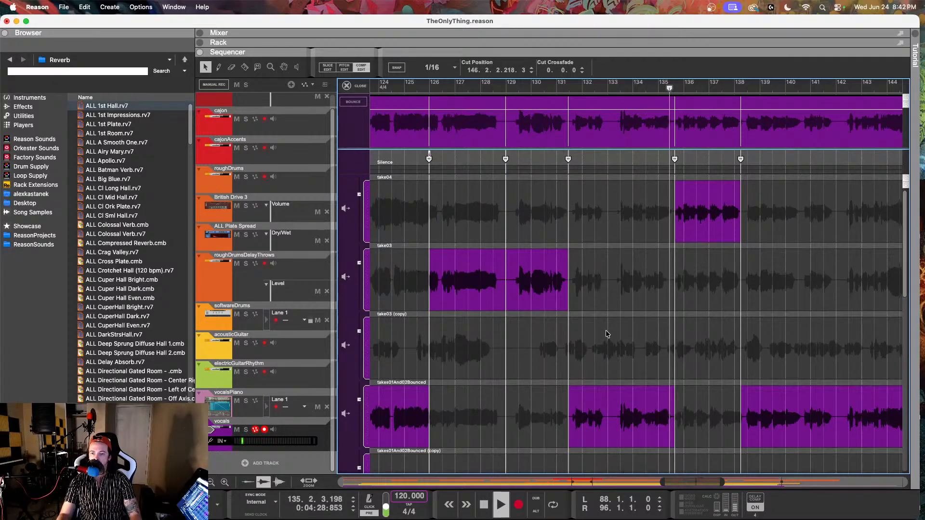
scroll(607, 333, right, 4)
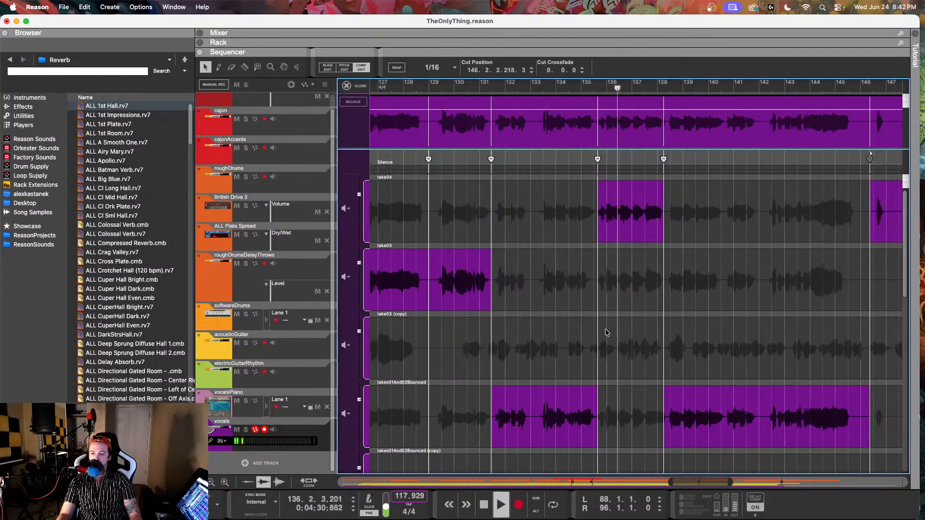
Move the cut before the bar 136 take04 phrase to 135.4.3.222, set its crossfade to 1.0.0 and play the transition
scroll(610, 329, up, 2)
scroll(610, 328, up, 1)
drag(582, 159, 602, 162)
click(582, 67)
click(569, 88)
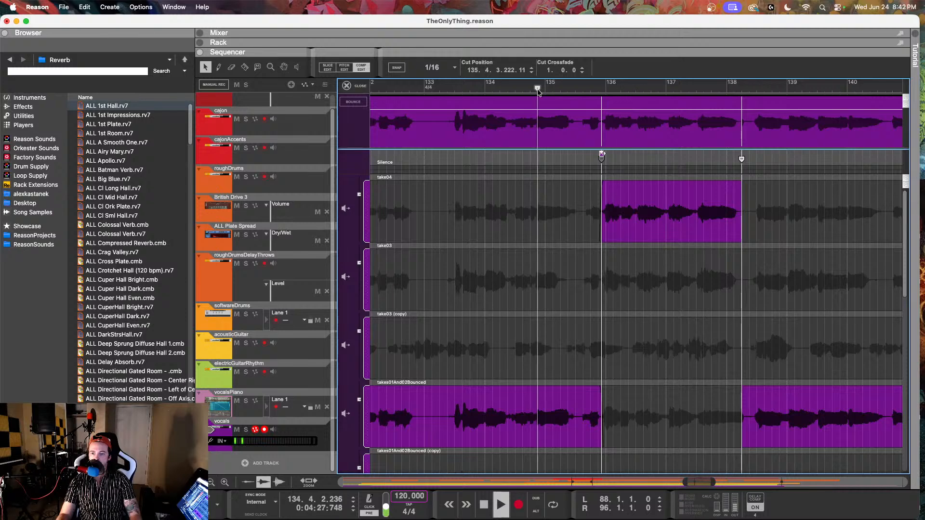
click(538, 91)
scroll(635, 244, up, 6)
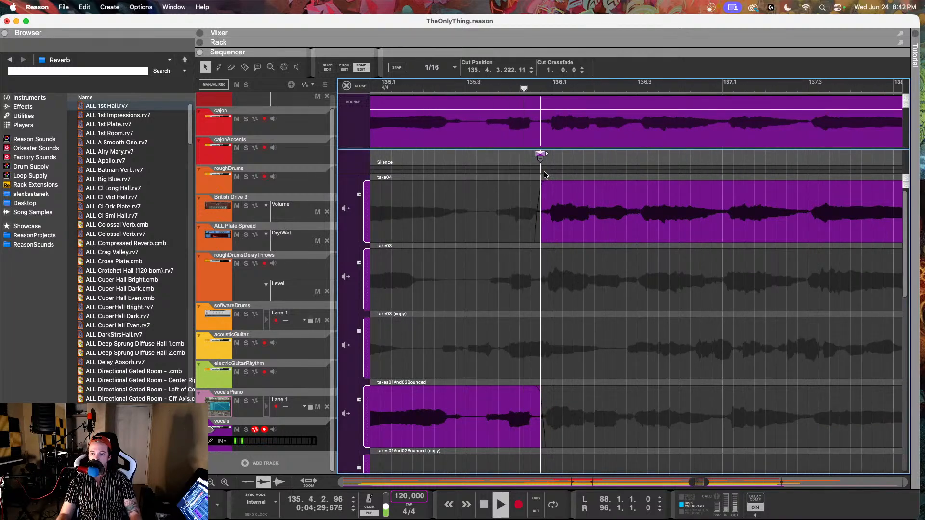
Move the cut before the bar 136 phrase to 135.4.3.190 and play across the transition
drag(541, 156, 536, 162)
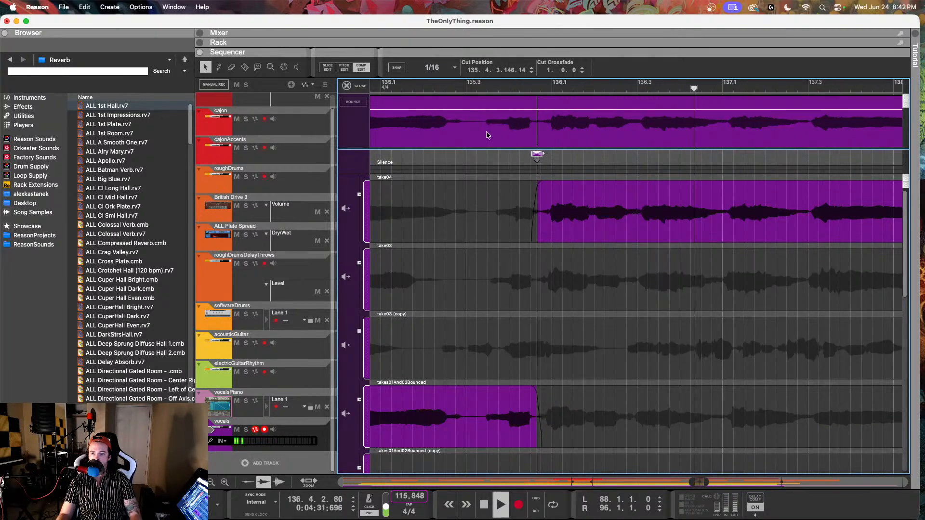
drag(534, 163, 540, 161)
click(475, 85)
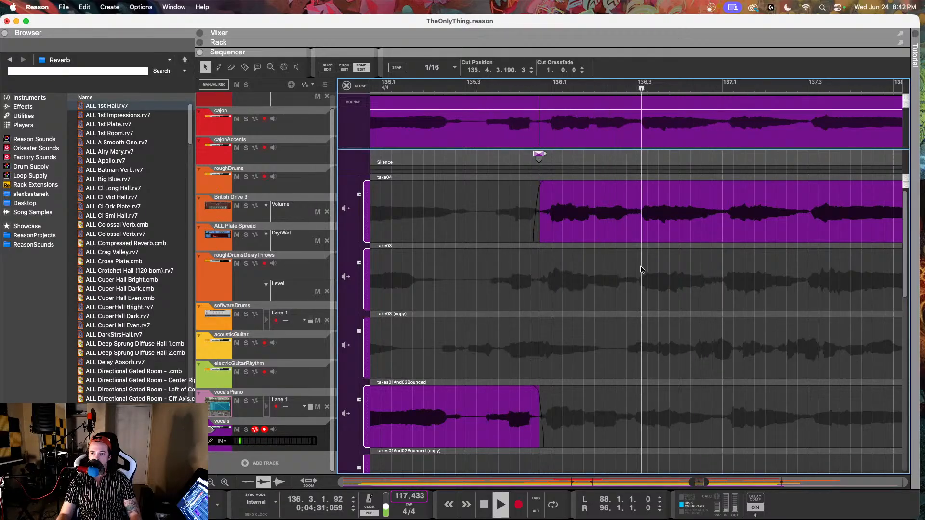
Solo the vocals track and play the transition from bar 135 into bar 136
click(246, 429)
click(427, 86)
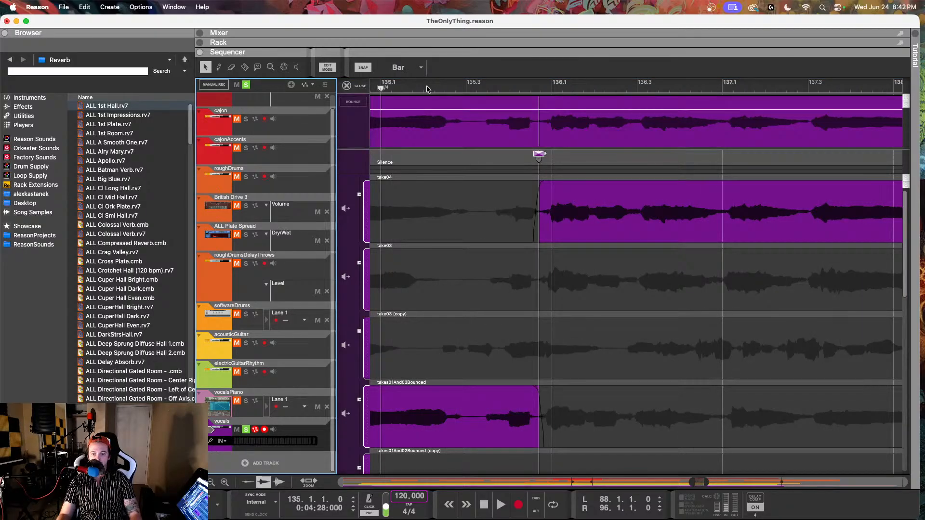
key(space)
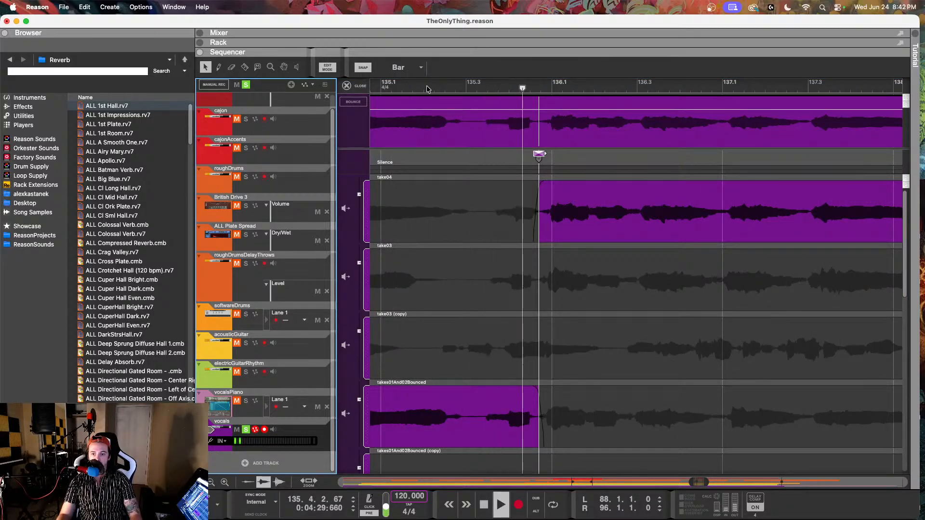
key(space)
Widen the crossfade at the cut before bar 136 to 2.19.12 and play the transition
drag(544, 154, 550, 154)
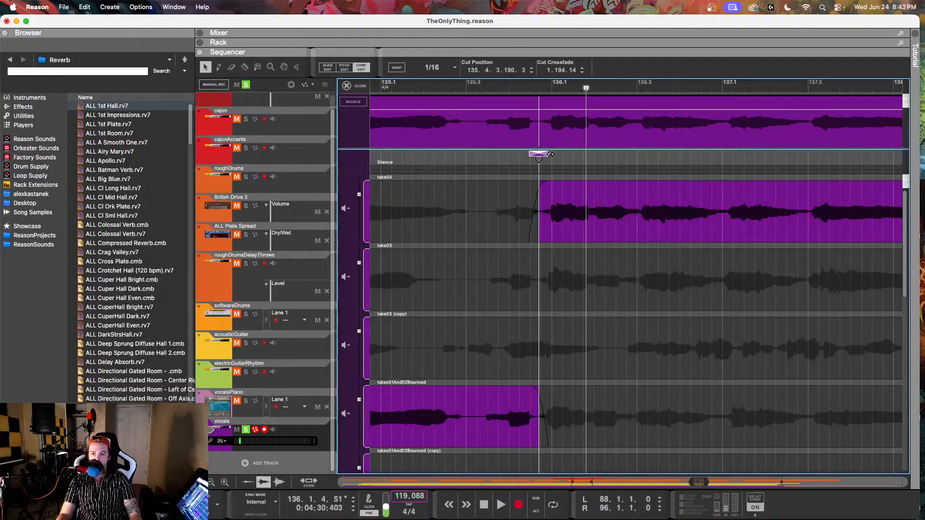
click(489, 86)
key(space)
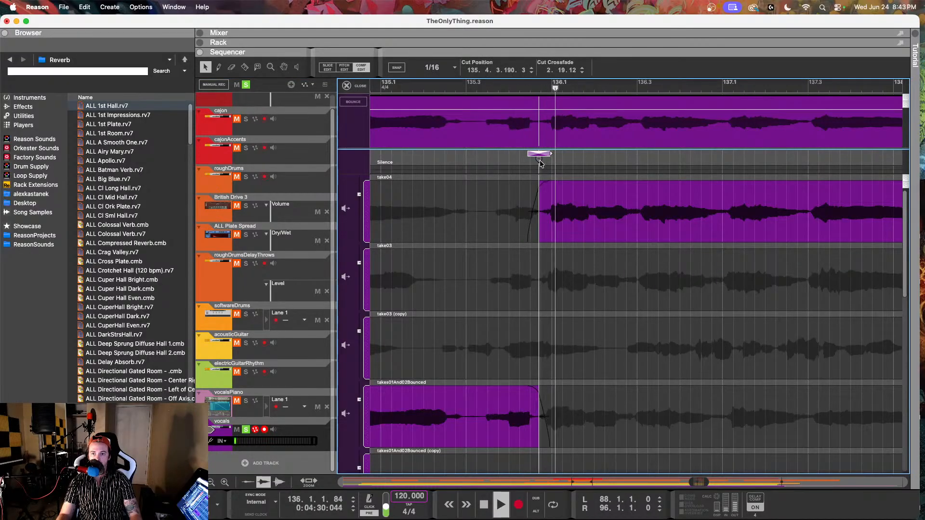
key(space)
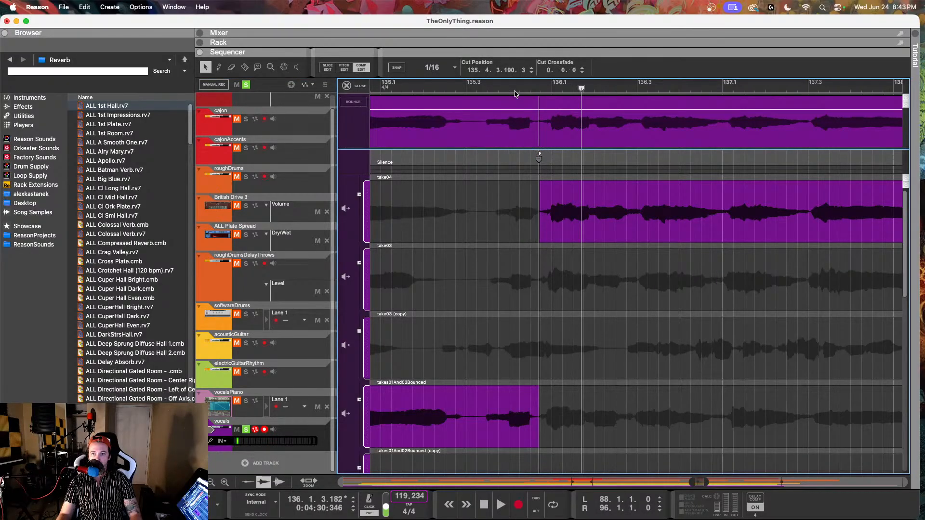
Remove the crossfade at the cut before bar 136, shift the cut slightly and replay the transition
click(508, 86)
key(space)
key(space)
mouse_move(539, 158)
mouse_down()
mouse_move(484, 159)
mouse_move(537, 173)
mouse_up()
click(466, 86)
key(space)
key(space)
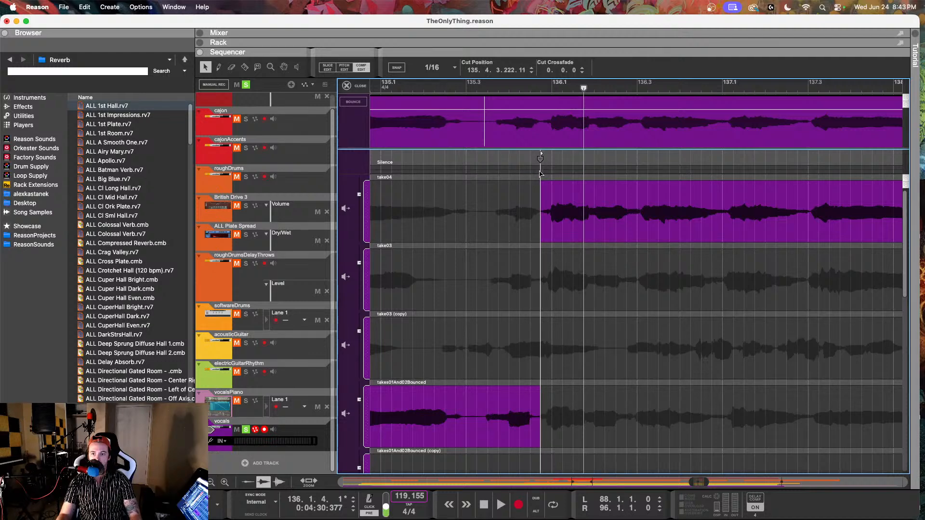
Move the cut before bar 136 to 135.4.3.168, set its crossfade to 1.0.0 and play the transition
click(437, 87)
key(space)
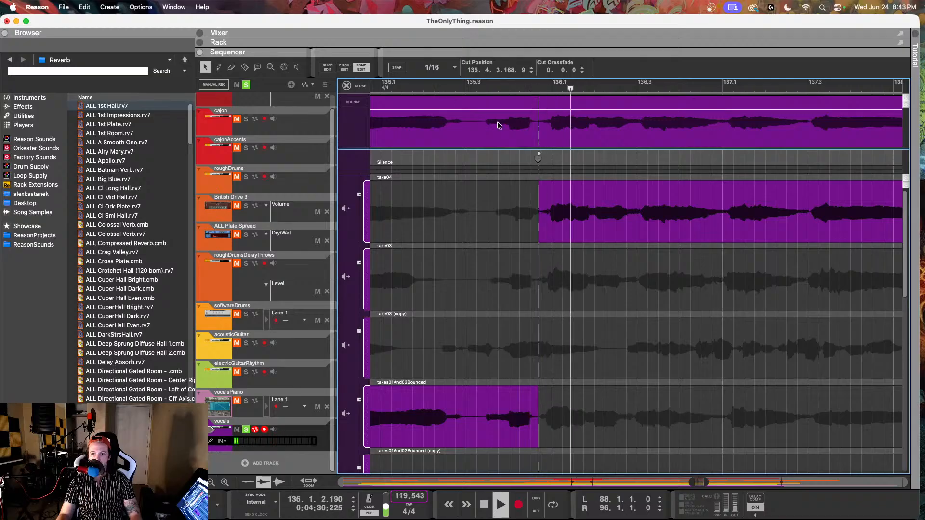
key(space)
click(467, 91)
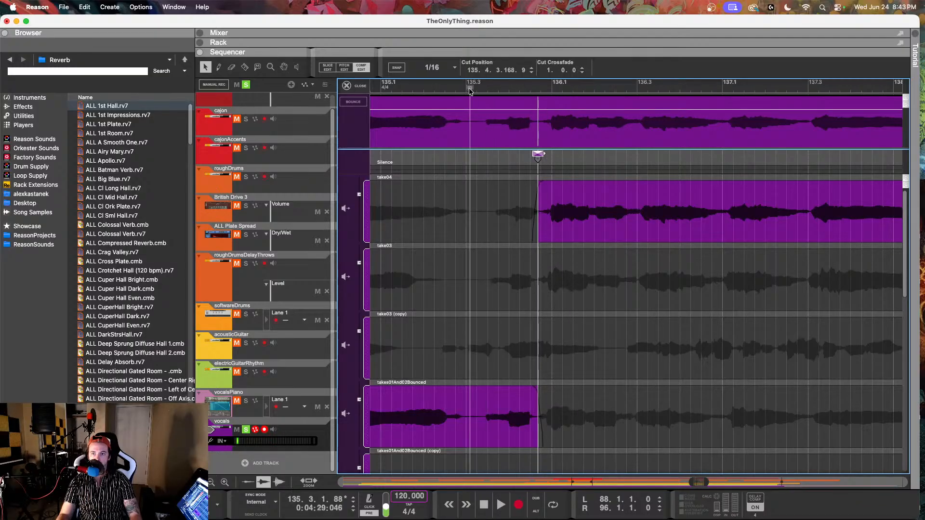
key(space)
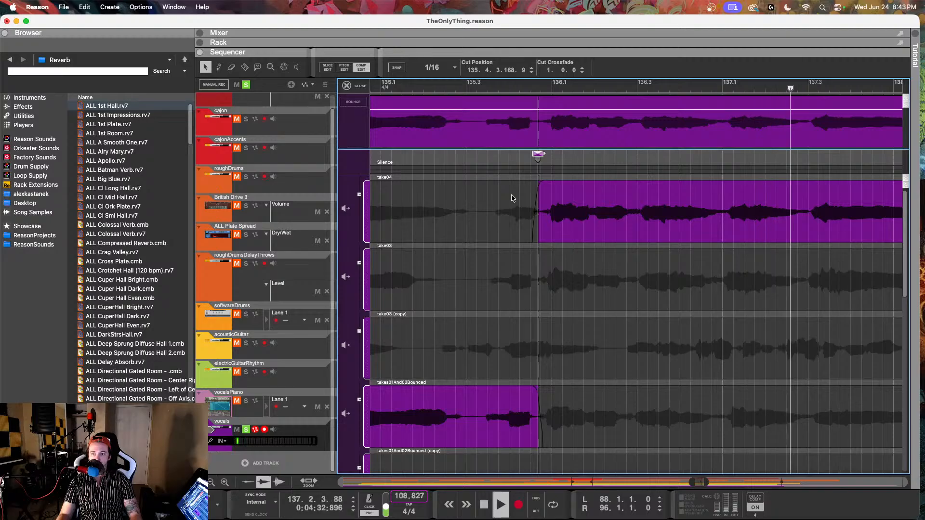
key(space)
Duplicate the take04 comp row and use the copy for the phrase from bar 136 to bar 138
right_click(575, 221)
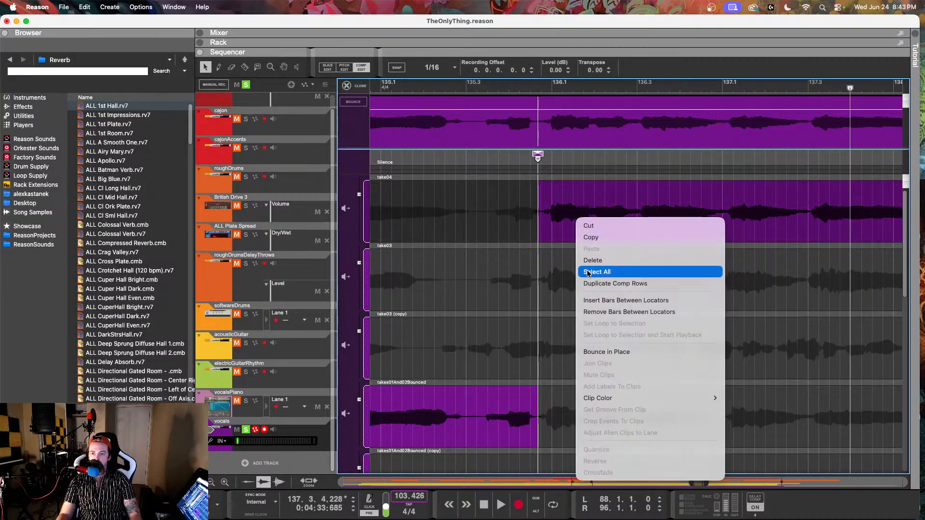
click(615, 284)
click(570, 262)
scroll(607, 260, down, 1)
scroll(605, 269, down, 2)
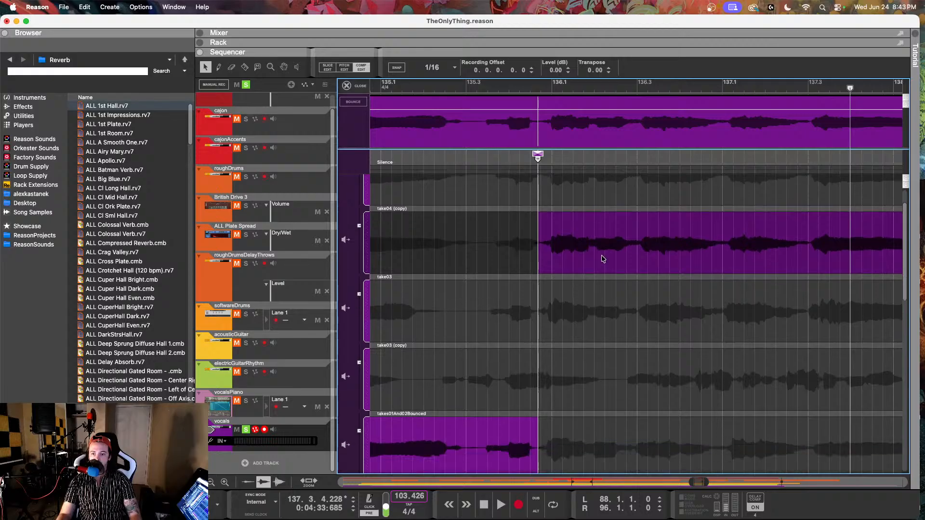
Shift the take04 (copy) audio earlier to a recording offset of -0.0.0.54 and play the transition into bar 136
click(490, 90)
key(space)
key(space)
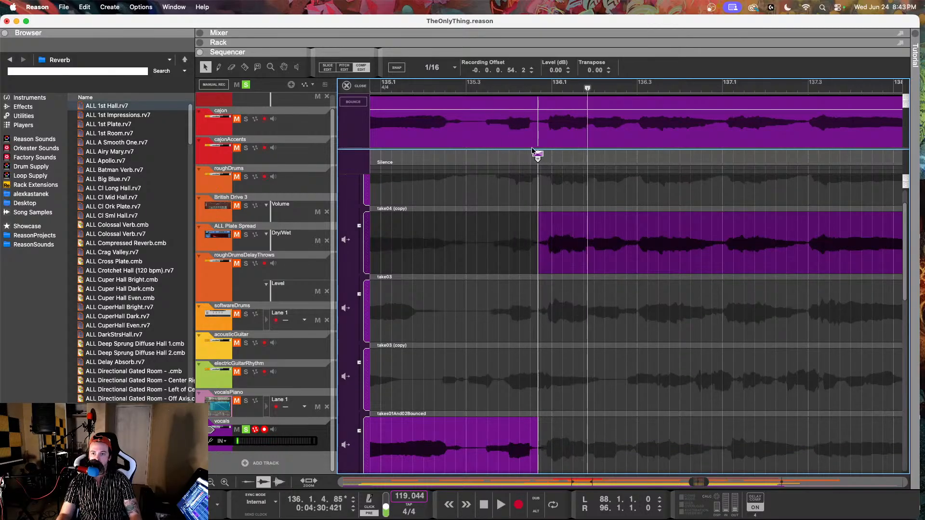
click(459, 89)
key(space)
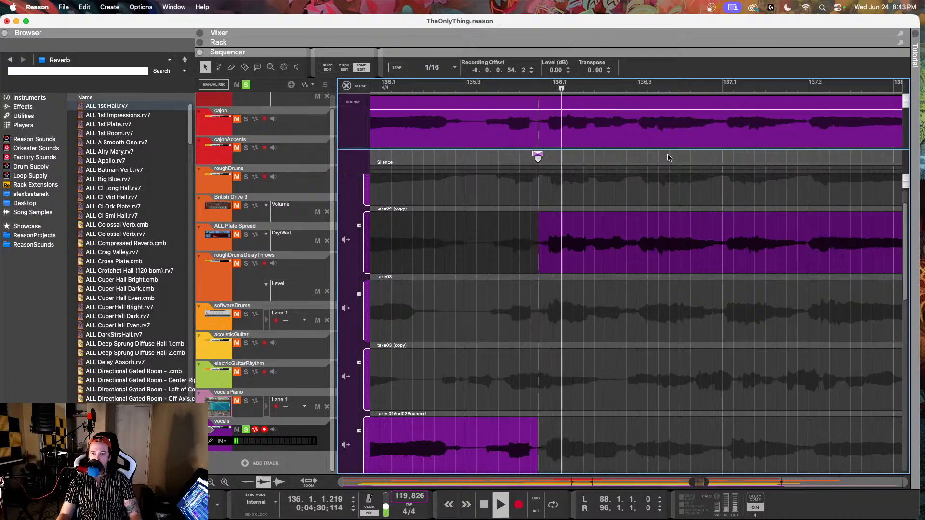
Play on to bar 138, move the cut ending the take04 (copy) phrase to 138.2.2.187 and give it a 1.0.0 crossfade
scroll(670, 253, up, 3)
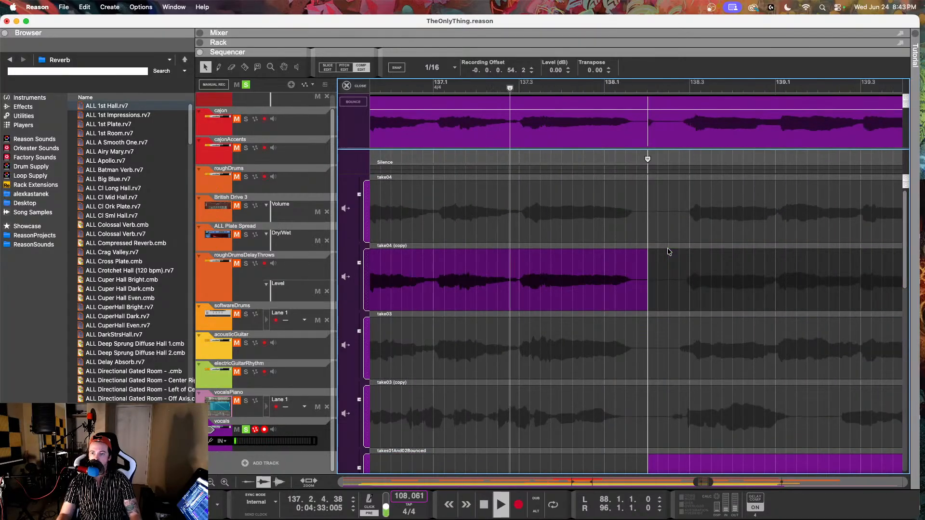
scroll(669, 251, down, 3)
scroll(667, 247, down, 3)
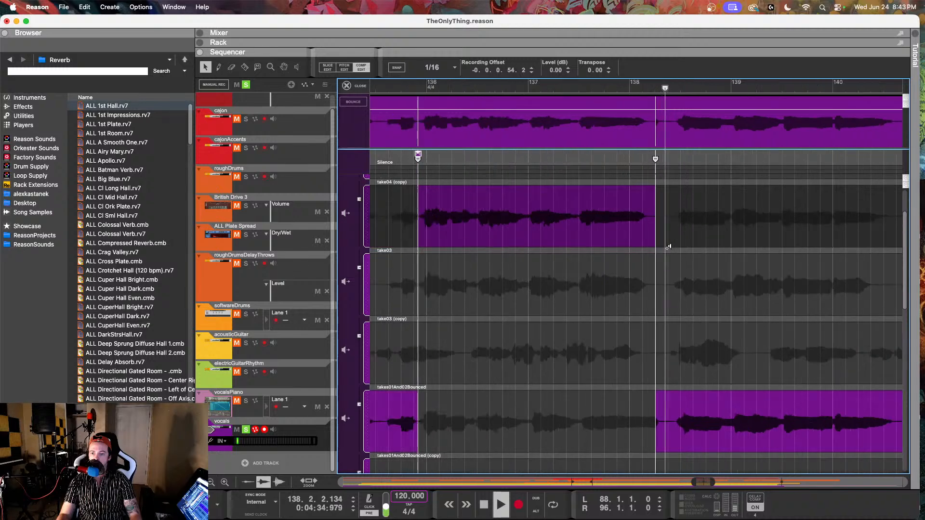
key(space)
drag(654, 158, 667, 162)
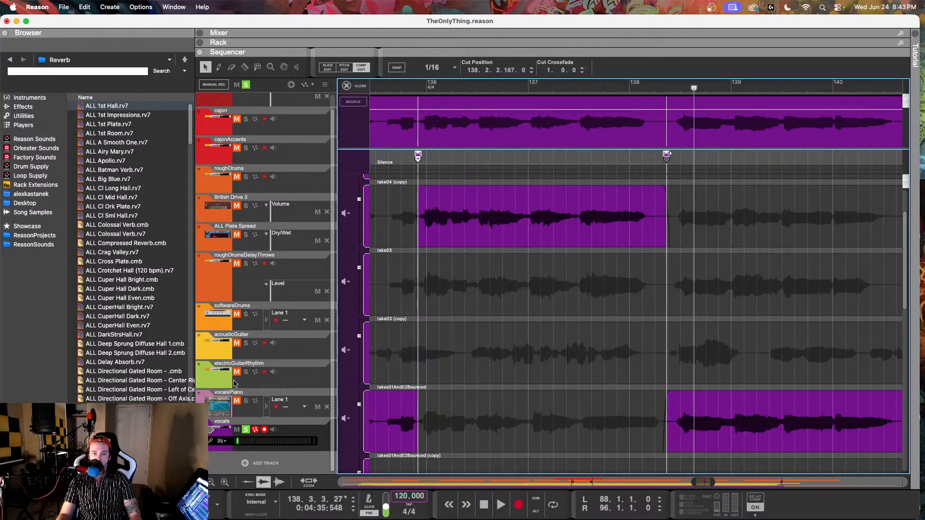
Unsolo the vocals track and play the comp from bar 135 to bar 147, reviewing the take rows
click(246, 430)
click(385, 87)
key(space)
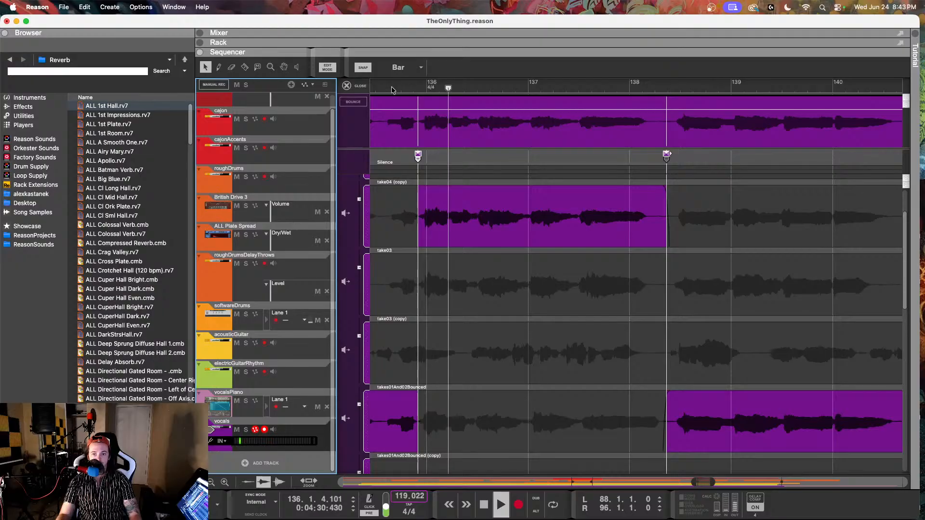
drag(384, 87, 268, 83)
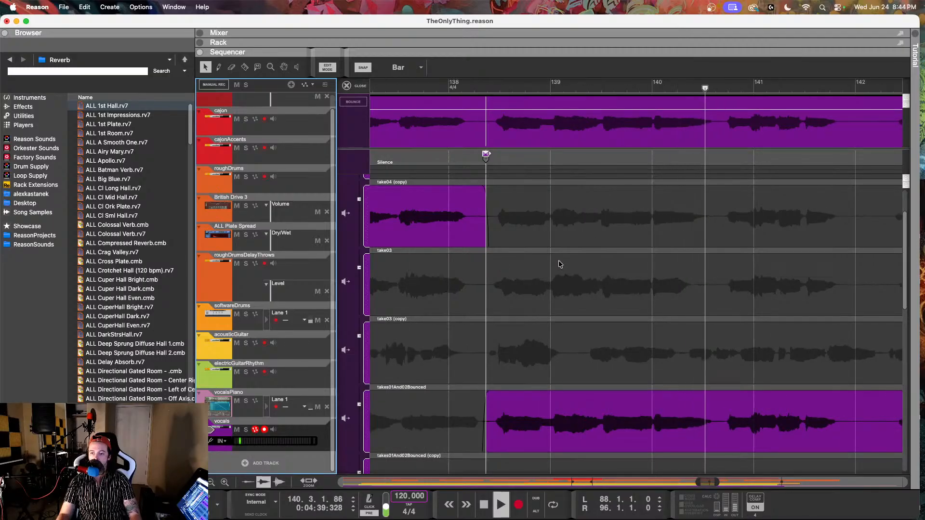
scroll(559, 260, down, 2)
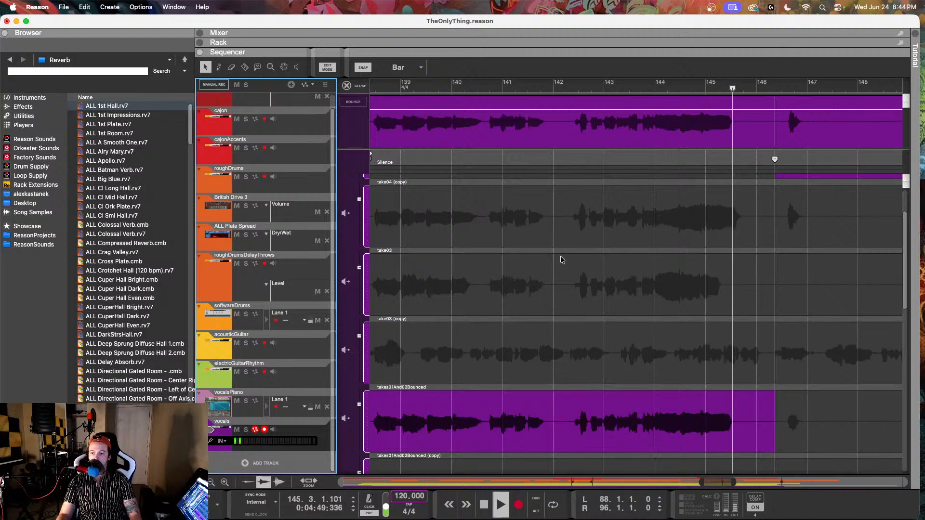
scroll(561, 257, down, 2)
scroll(561, 256, down, 3)
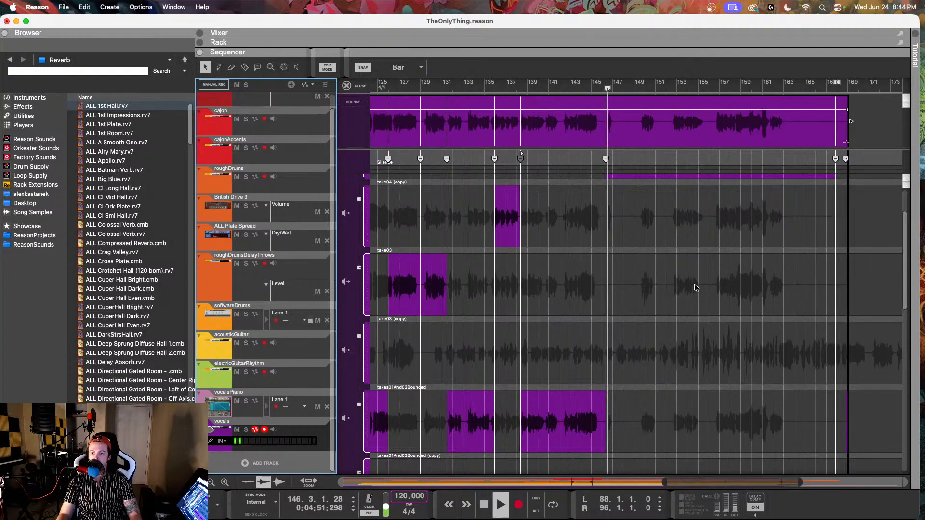
scroll(675, 286, up, 2)
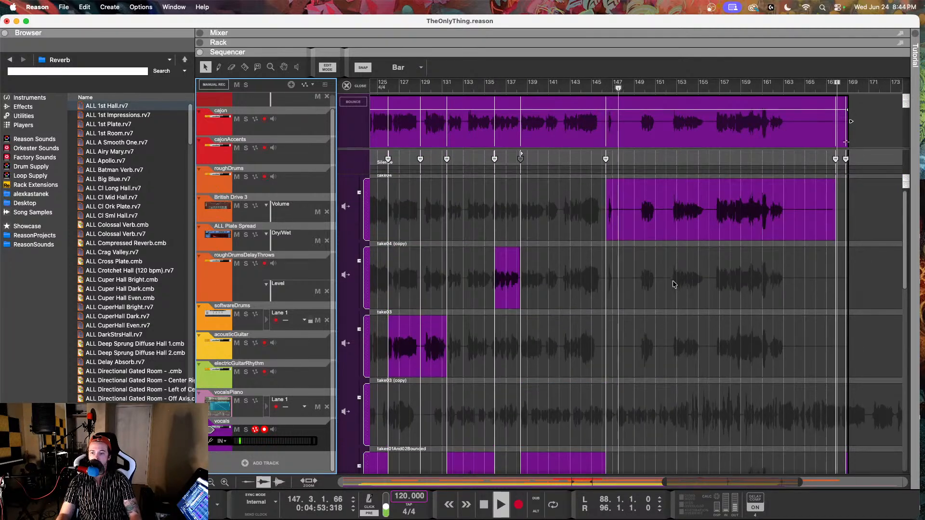
scroll(694, 213, down, 4)
Cut the comp at 148.3.3.218, use take03 from that point on and play it through to bar 163
click(245, 67)
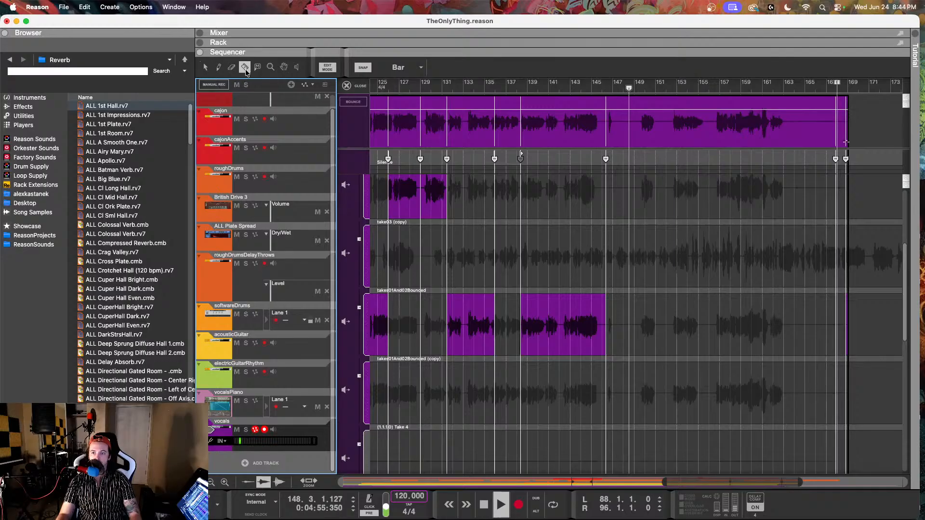
scroll(711, 277, up, 3)
click(631, 261)
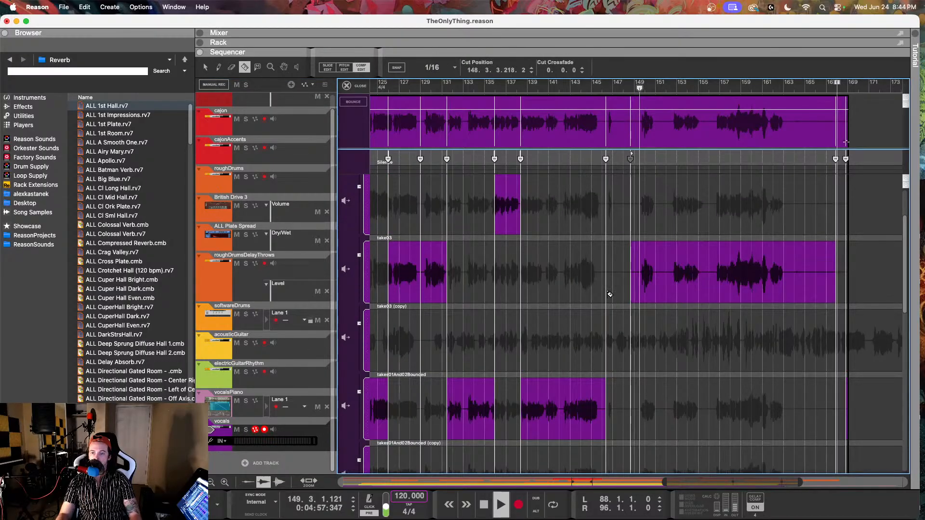
click(205, 67)
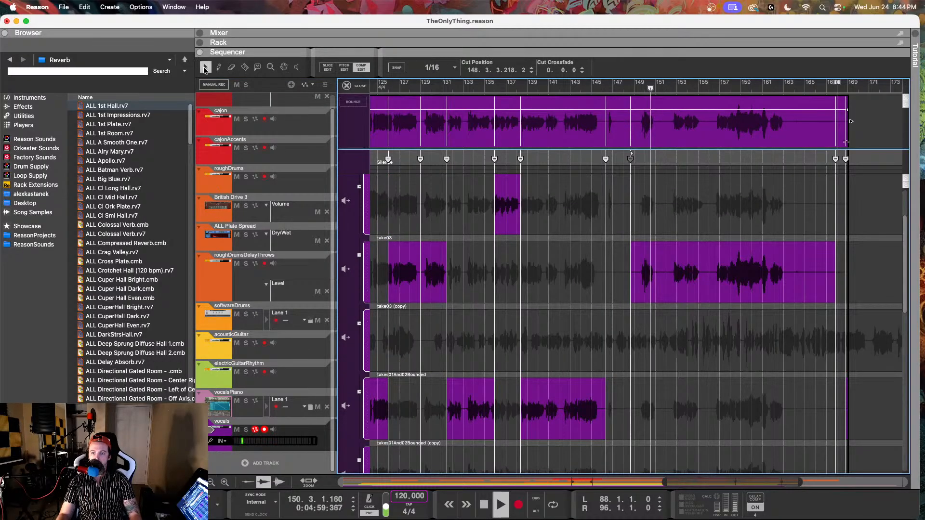
scroll(683, 297, up, 3)
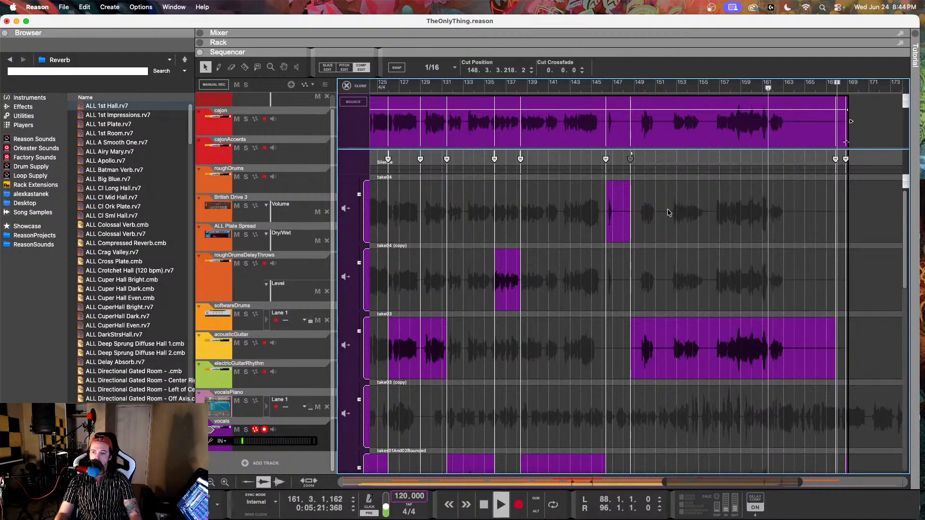
key(space)
Switch the segment after the bar 148 cut to take04 and play it through to bar 163
click(698, 209)
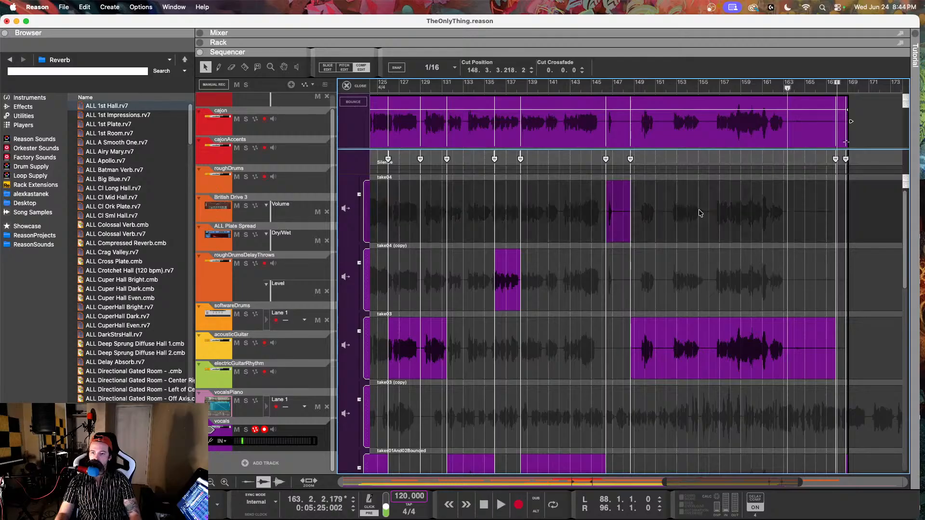
click(632, 86)
key(space)
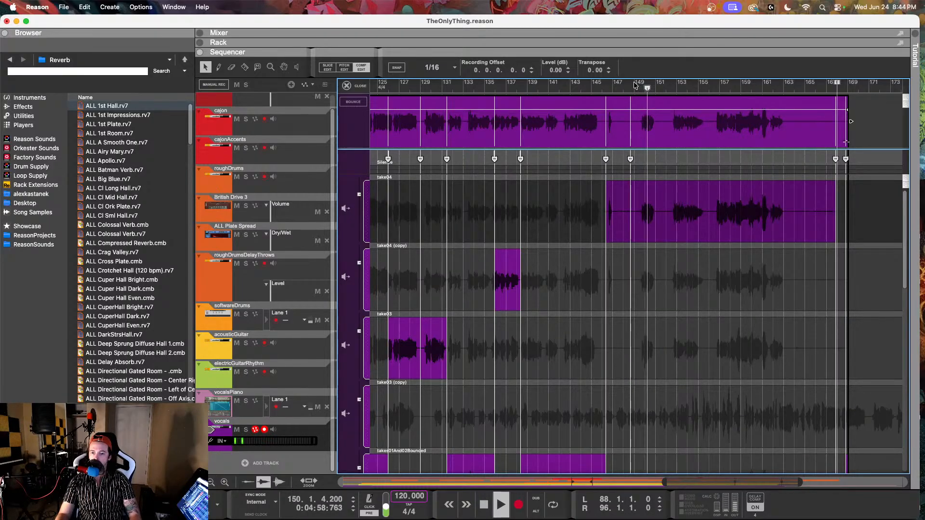
scroll(687, 296, down, 3)
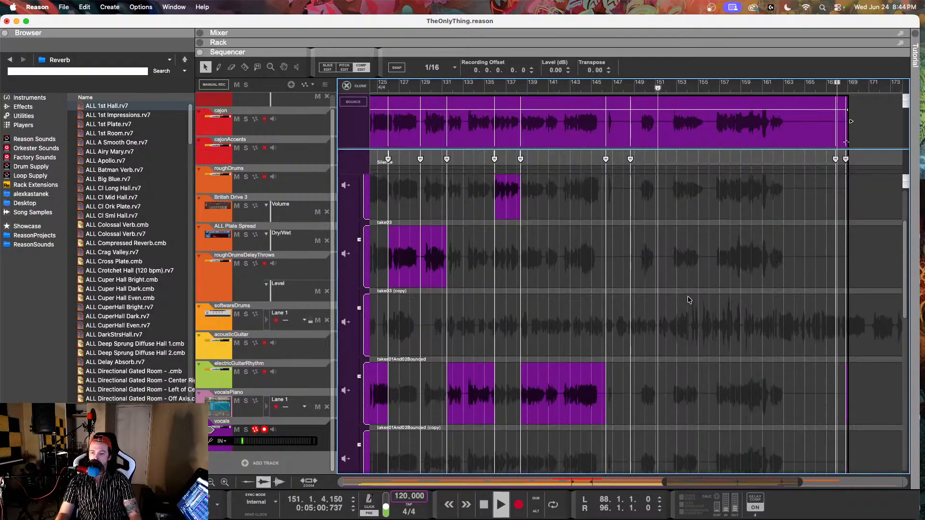
scroll(688, 299, up, 3)
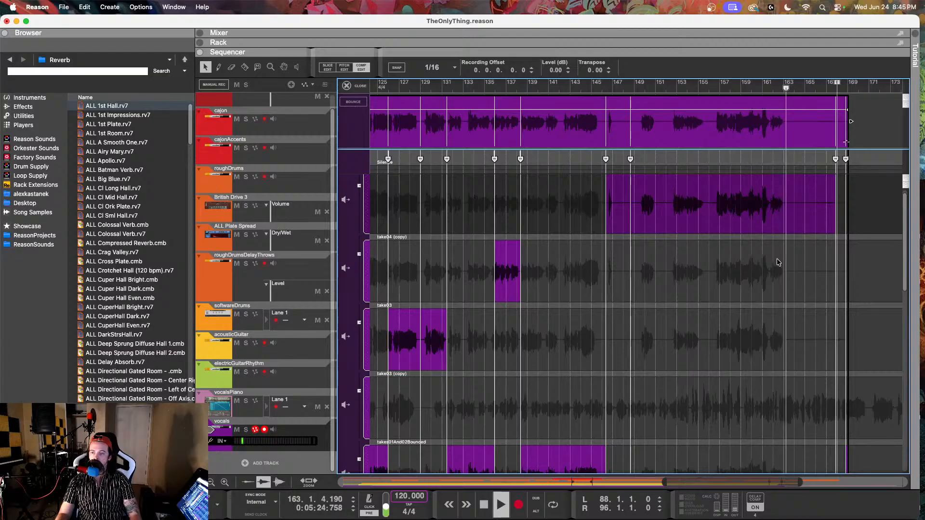
scroll(675, 202, up, 2)
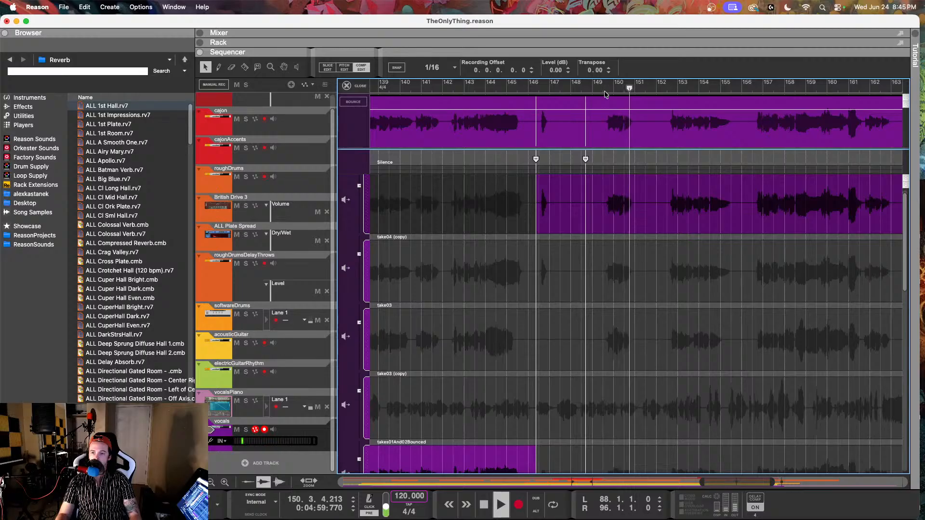
Replay the take04 phrase from bar 152 to bar 155 and cut the comp before it at 152.1.1.75
key(space)
click(669, 89)
key(space)
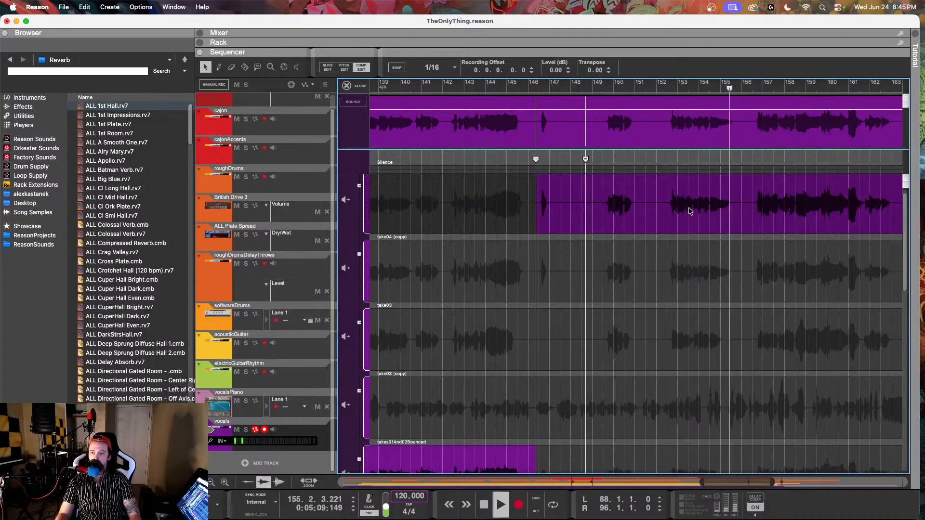
key(space)
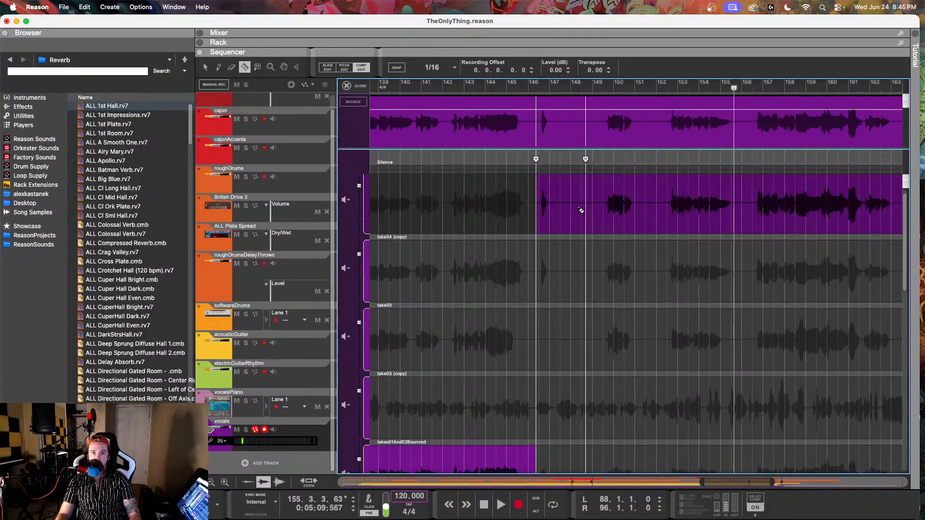
click(659, 199)
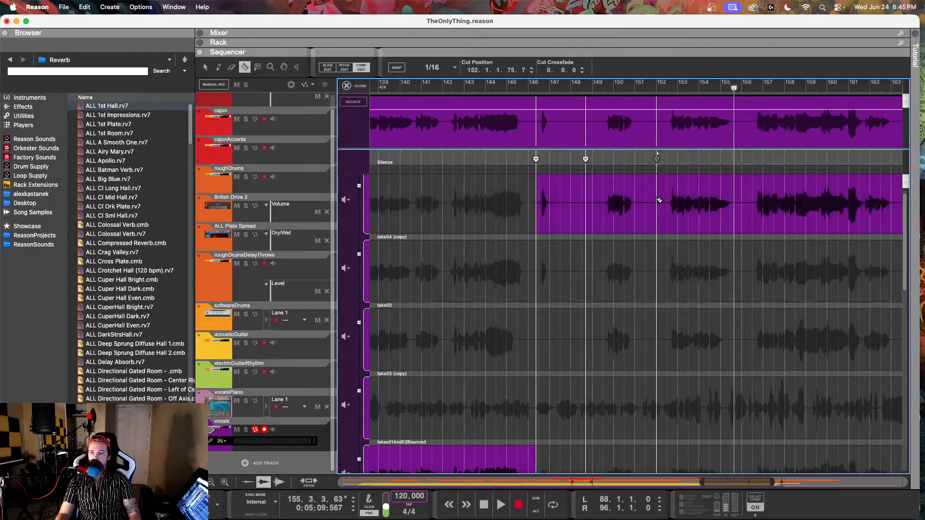
Use takes01And02Bounced between the bar 148 and bar 152 cuts, and play the comp from bar 148 to bar 161
scroll(607, 241, down, 4)
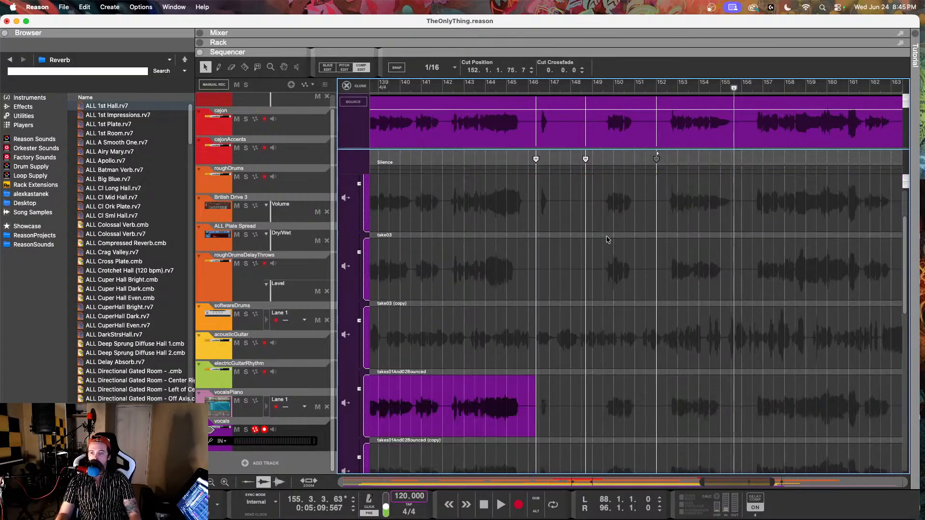
click(620, 358)
click(583, 85)
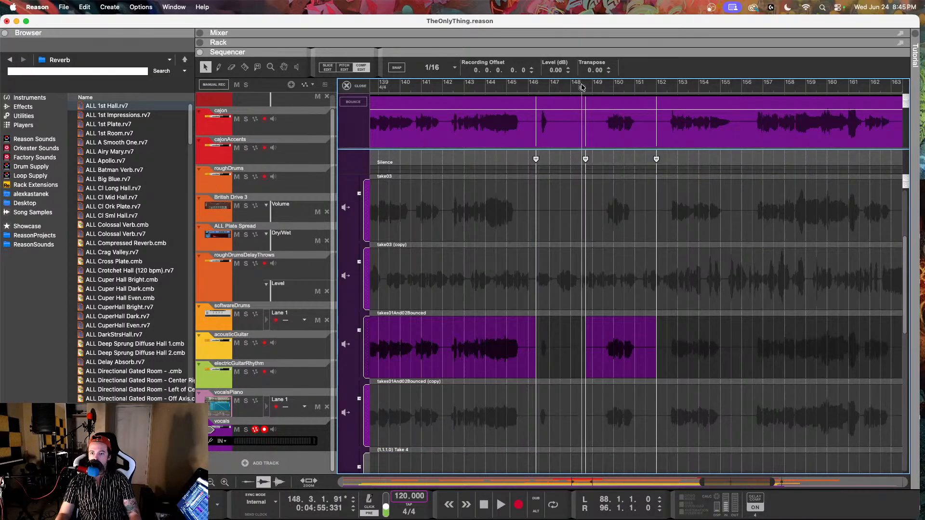
key(space)
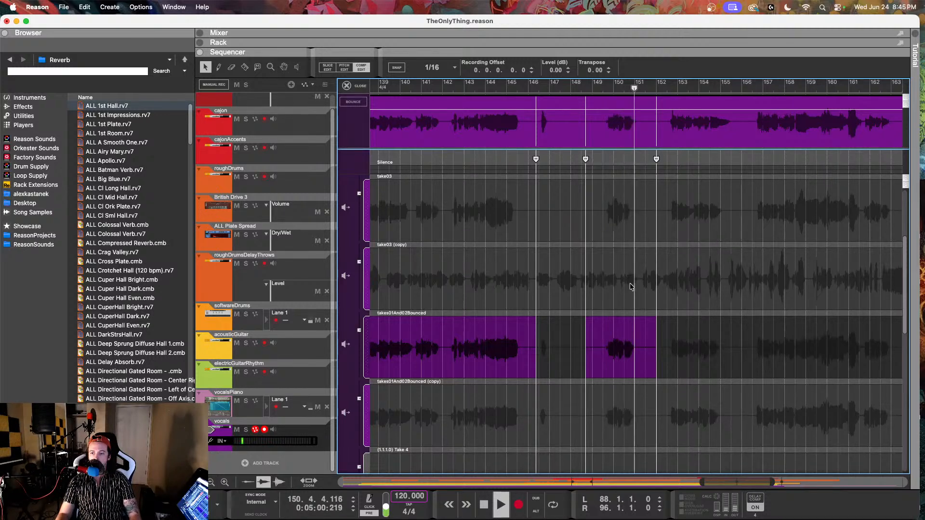
scroll(641, 267, up, 3)
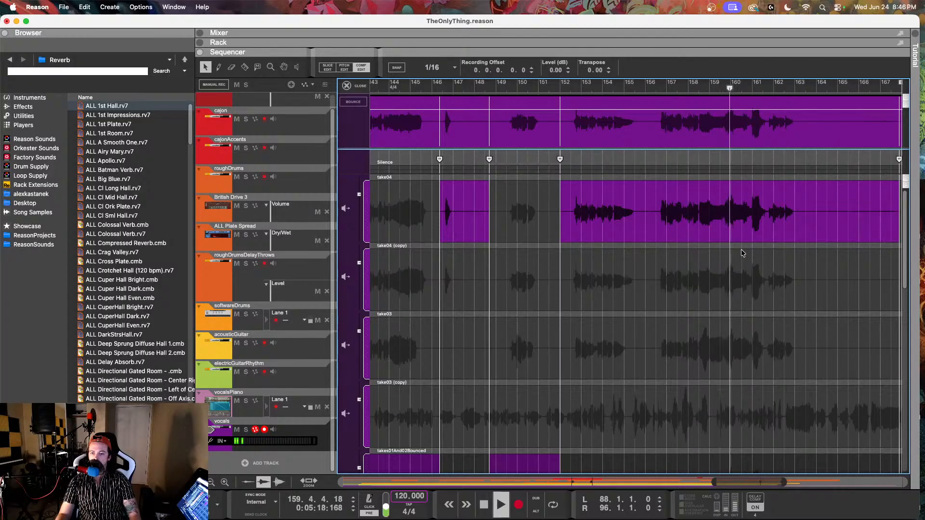
scroll(742, 253, down, 10)
scroll(741, 256, up, 7)
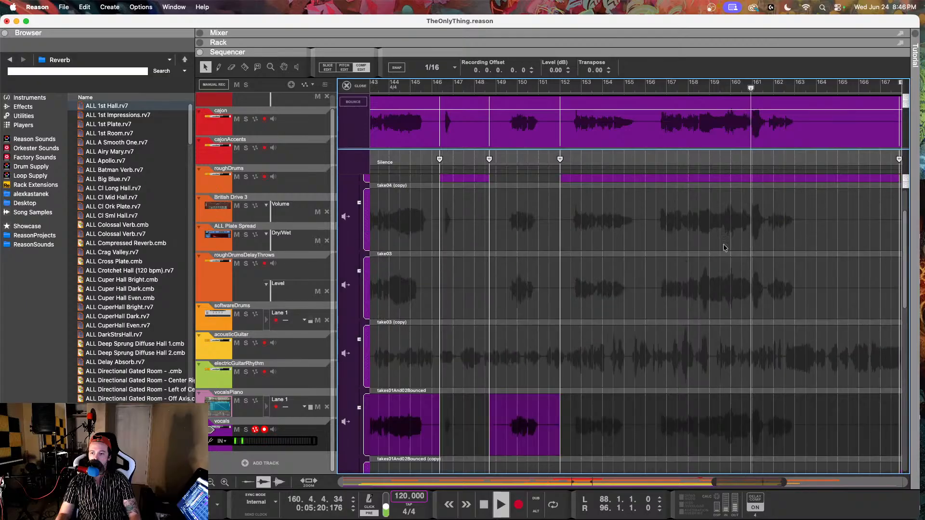
key(space)
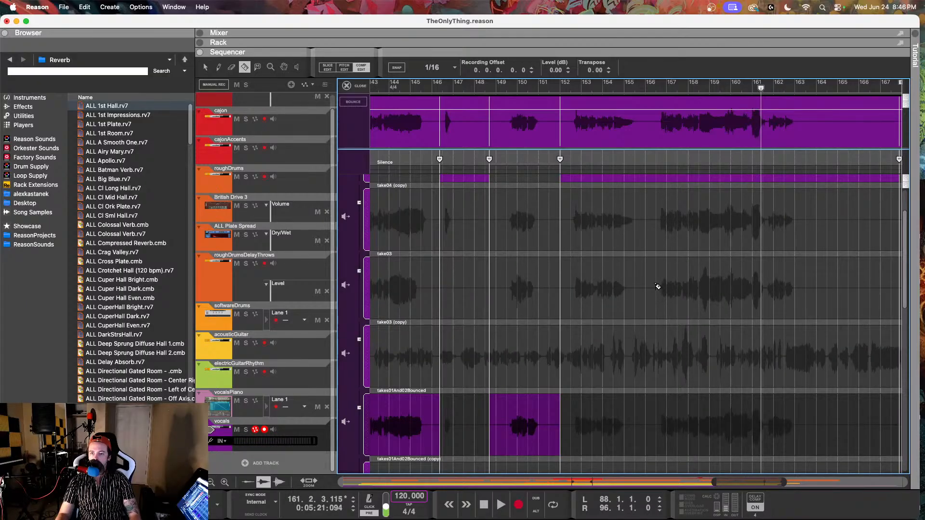
Cut the comp at 156.2.2.230, use take03 from that point on and play the phrase up to bar 157
click(654, 285)
click(654, 88)
scroll(718, 260, up, 2)
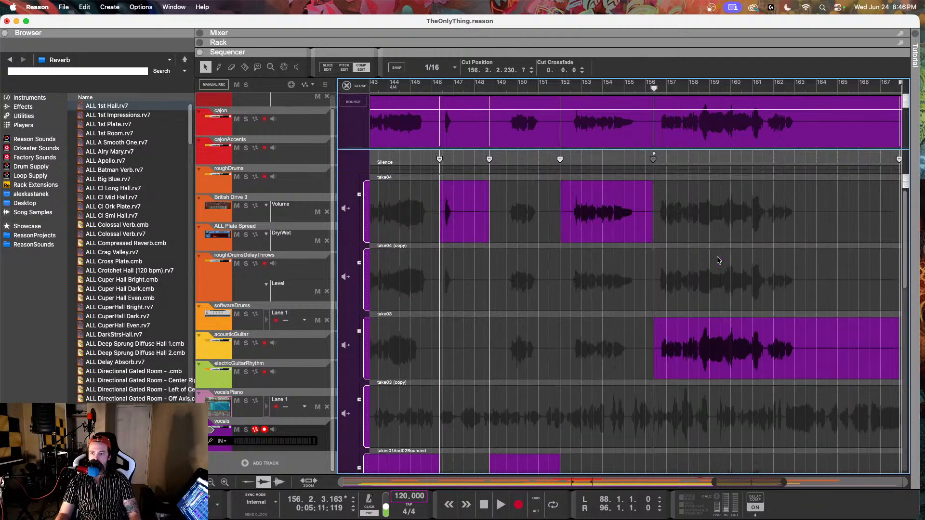
scroll(718, 260, right, 3)
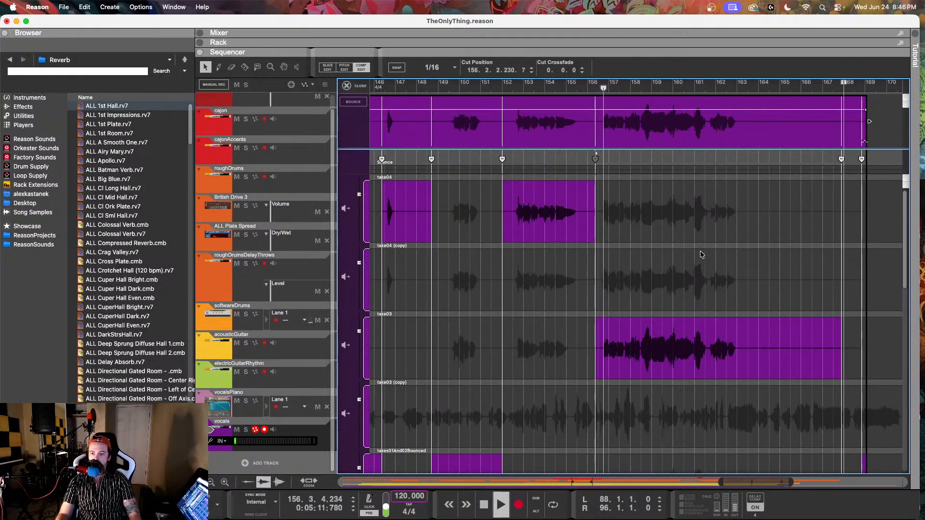
scroll(698, 253, up, 3)
key(space)
click(537, 87)
key(space)
scroll(547, 228, down, 2)
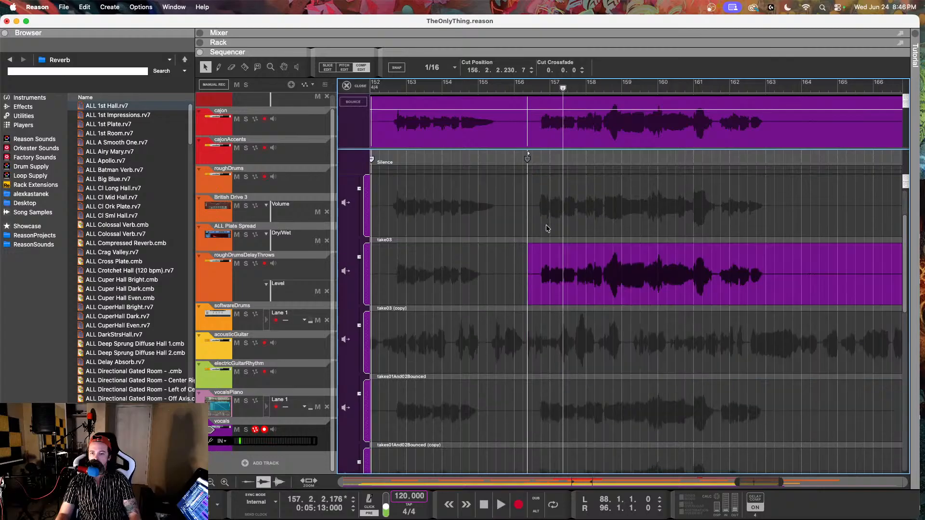
Switch the segment after the bar 156 cut to takes01And02Bounced and play it up to bar 158
click(546, 409)
click(534, 89)
key(space)
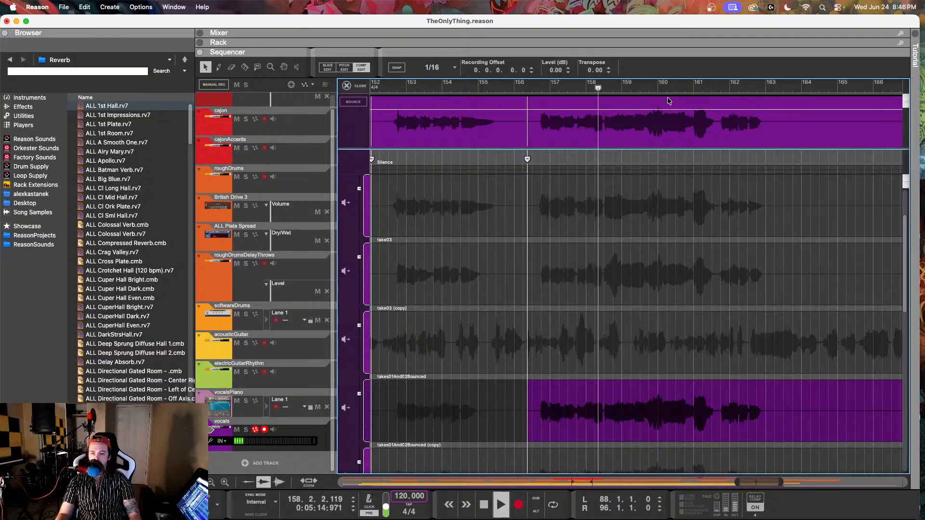
key(space)
scroll(614, 237, up, 3)
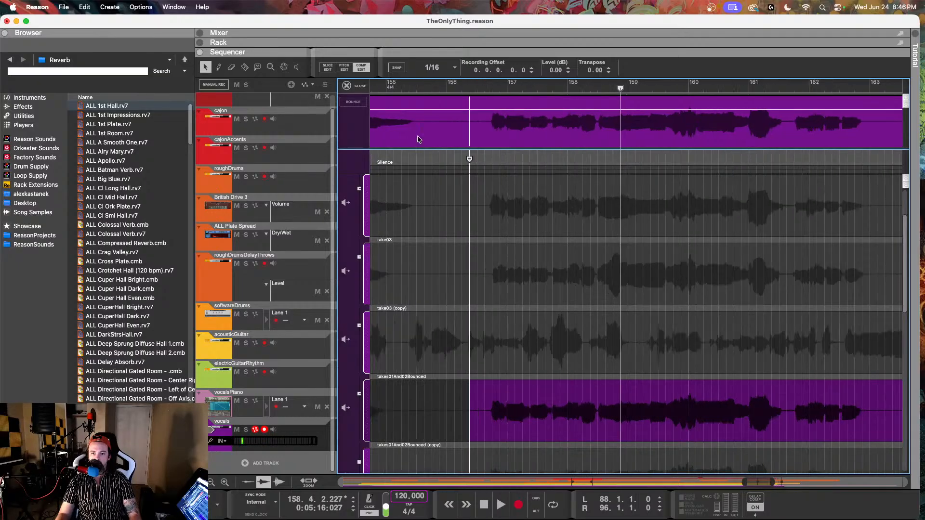
Cut the comp at 157.3.4.183 with take03 from that point on, and set the cut's crossfade to 1.0.0
click(553, 276)
click(473, 87)
key(space)
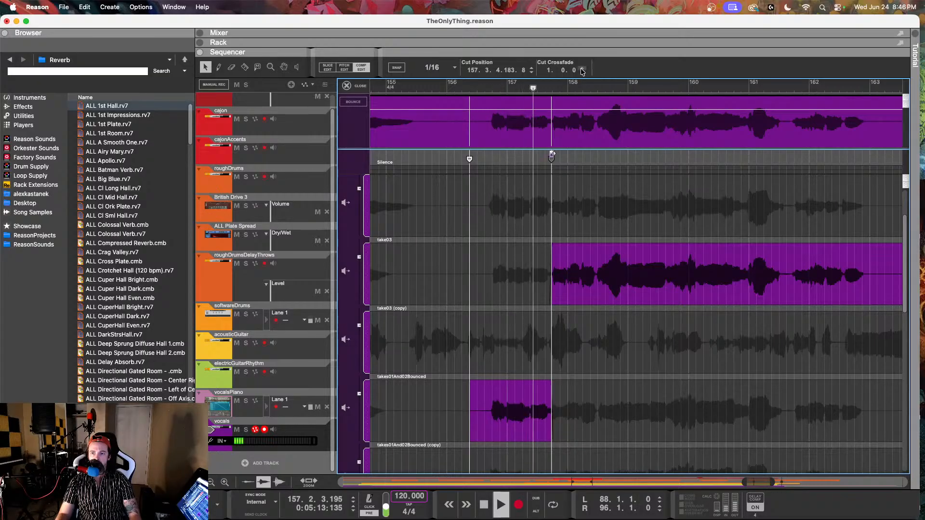
click(581, 71)
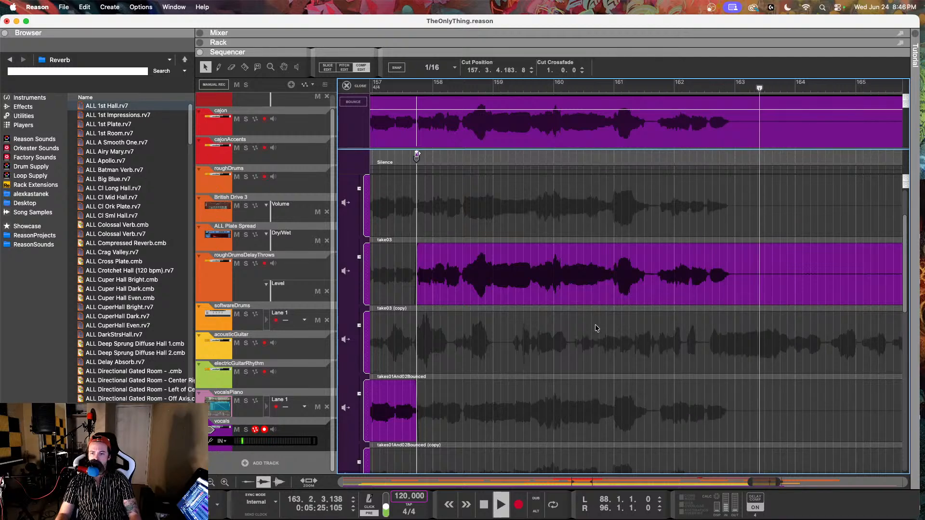
Add a crossfade to the 156.2.2.230 cut, set the 157.3.4.183 cut's crossfade to 2.0.0 and replay from bar 156 to bar 159
scroll(595, 323, down, 2)
click(458, 86)
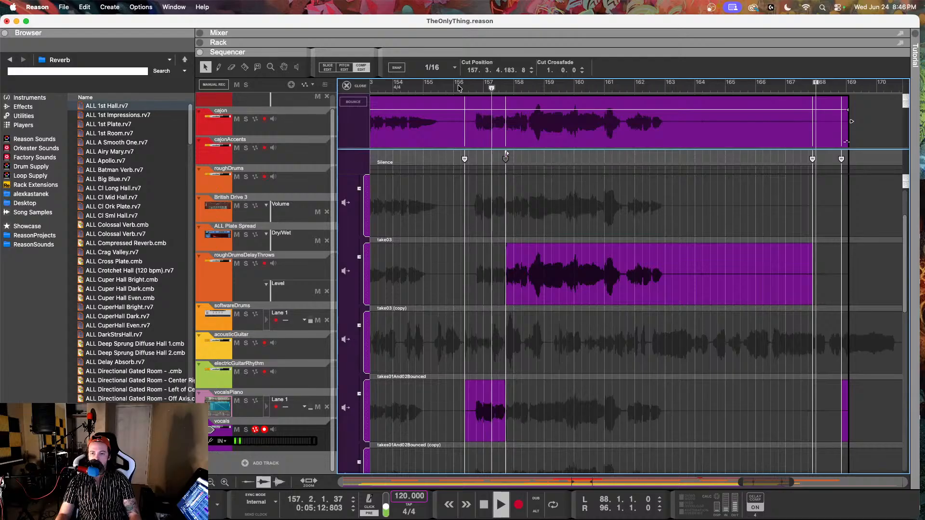
click(464, 158)
click(582, 68)
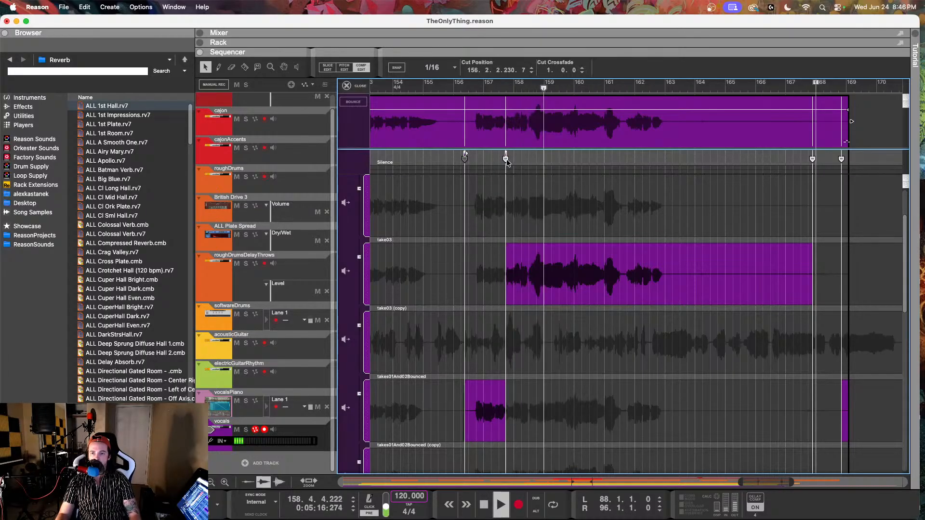
click(506, 158)
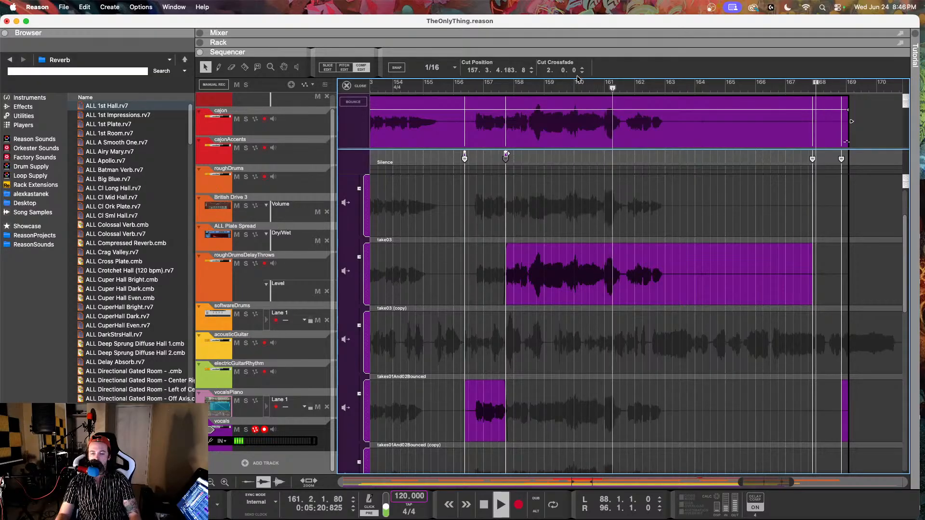
click(461, 89)
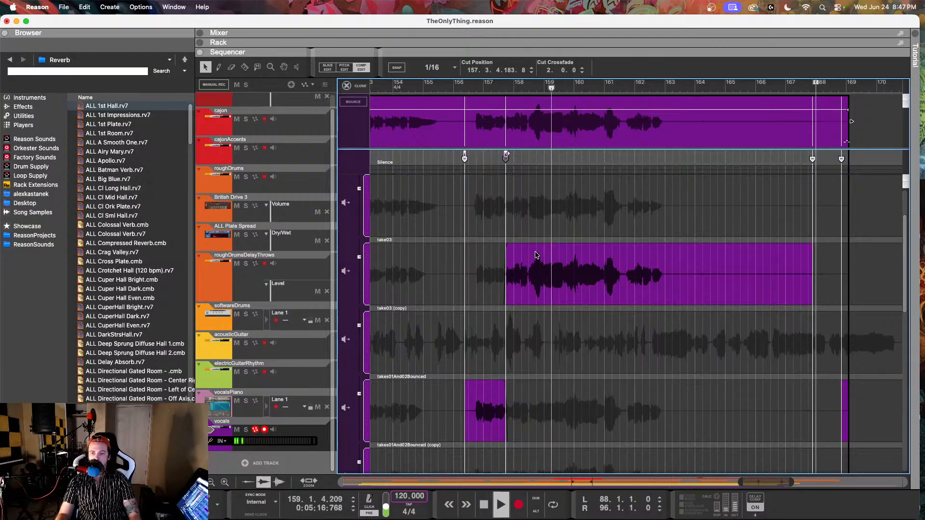
key(space)
Audition takes01And02Bounced after the bar 157 cut, playing from 157.3.4 to 158.3
scroll(527, 241, up, 5)
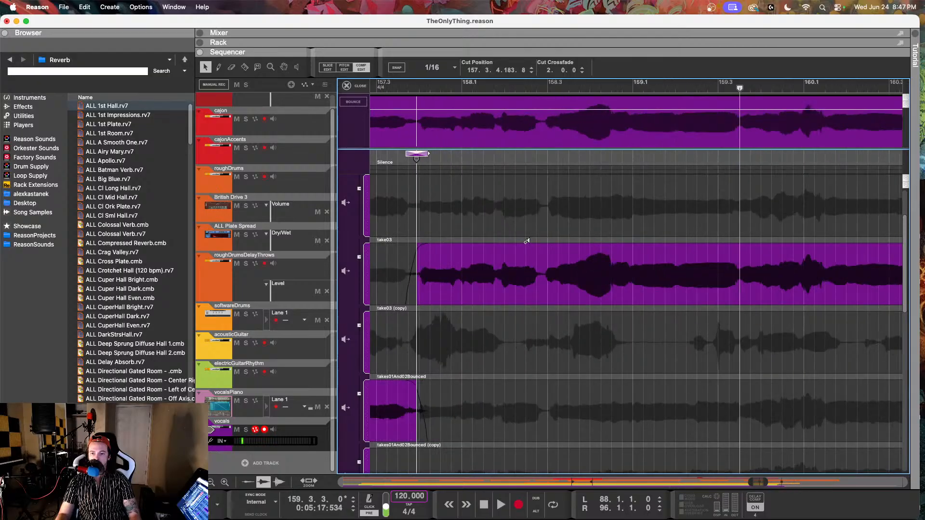
click(471, 400)
click(413, 88)
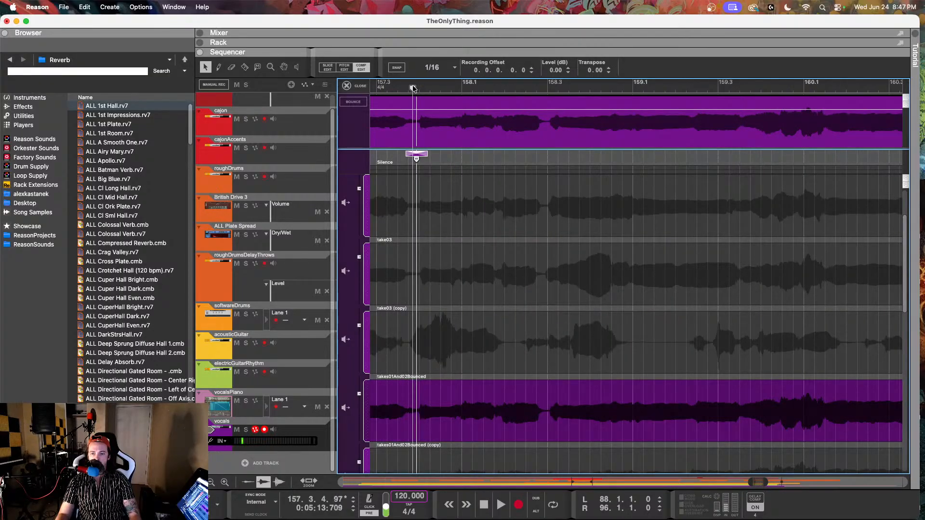
key(space)
key(space)
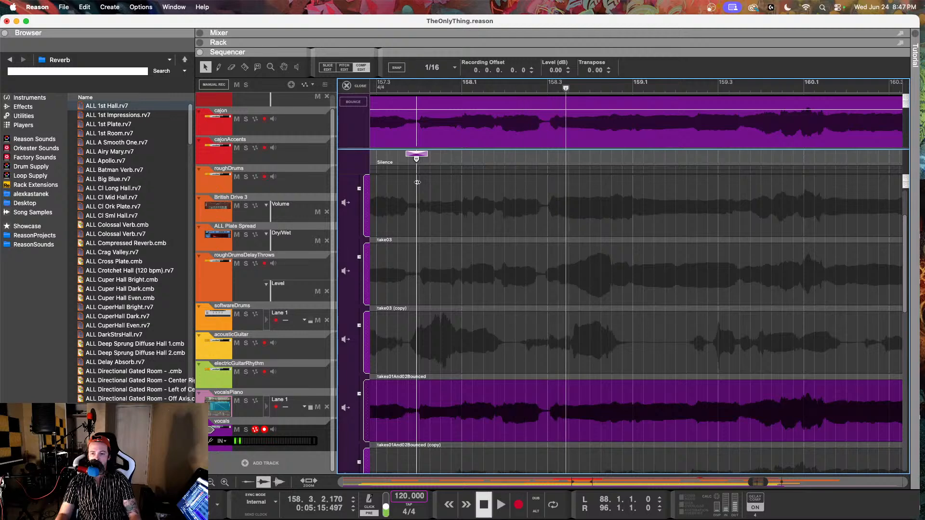
Switch the segment after the bar 157 cut back to take03 and play it to 158.4 for comparison
click(447, 255)
key(space)
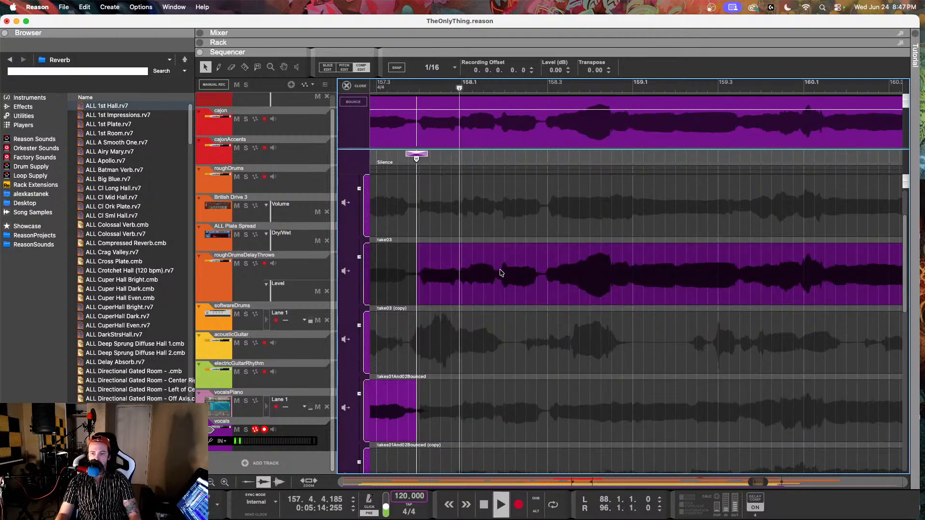
scroll(500, 273, up, 2)
key(space)
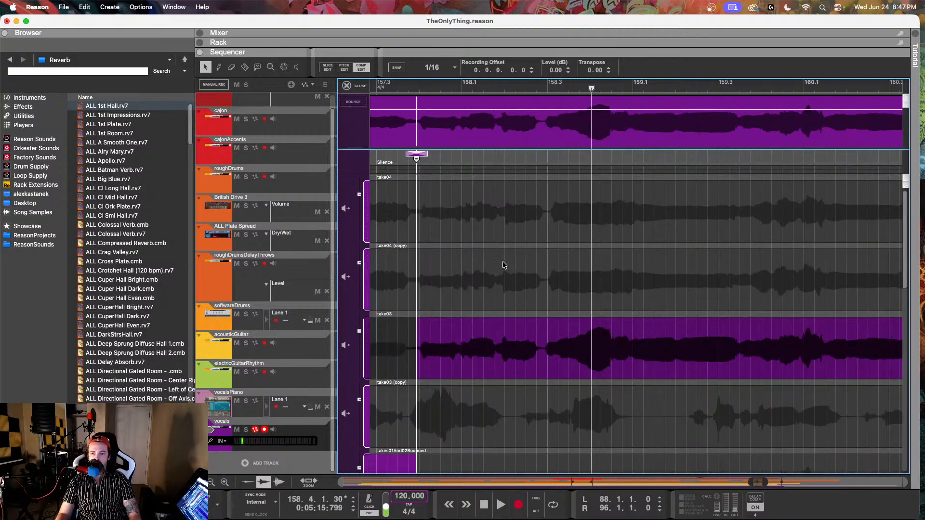
Switch the segment after the bar 157 cut to take04 and play it up to bar 160
click(473, 204)
click(409, 87)
key(space)
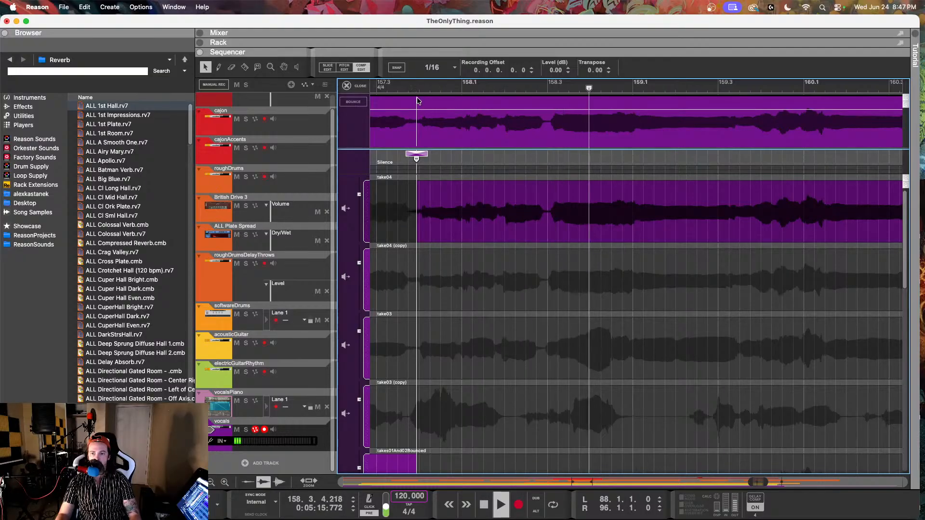
scroll(465, 294, down, 3)
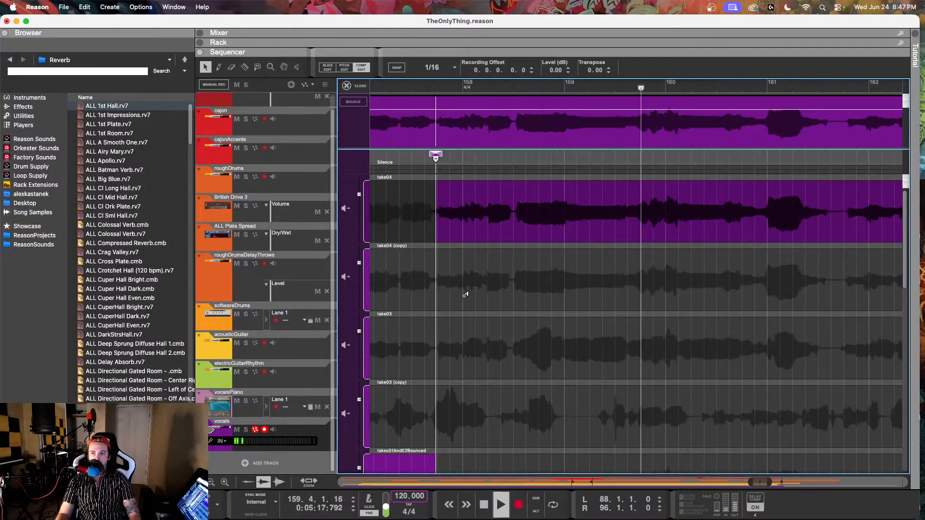
key(space)
Use take03 again after the bar 157 cut and replay it up to bar 159
click(461, 351)
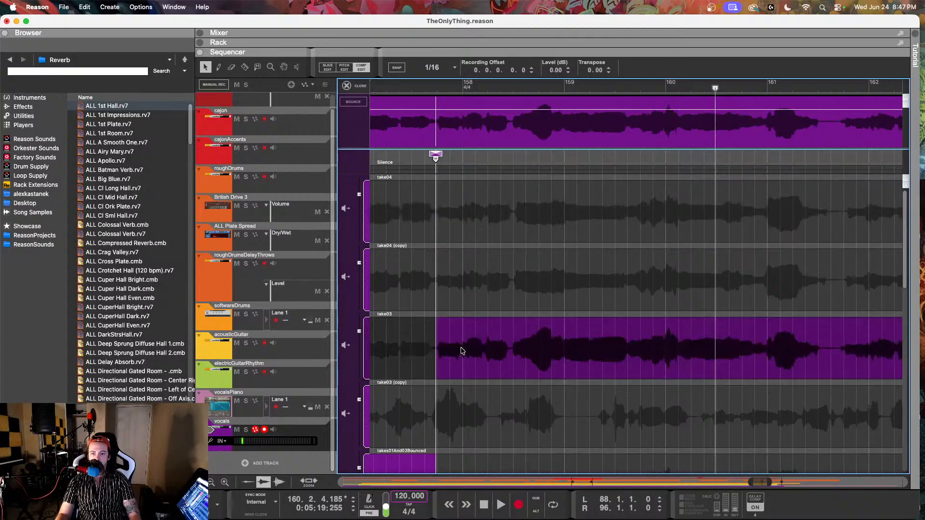
click(427, 89)
key(space)
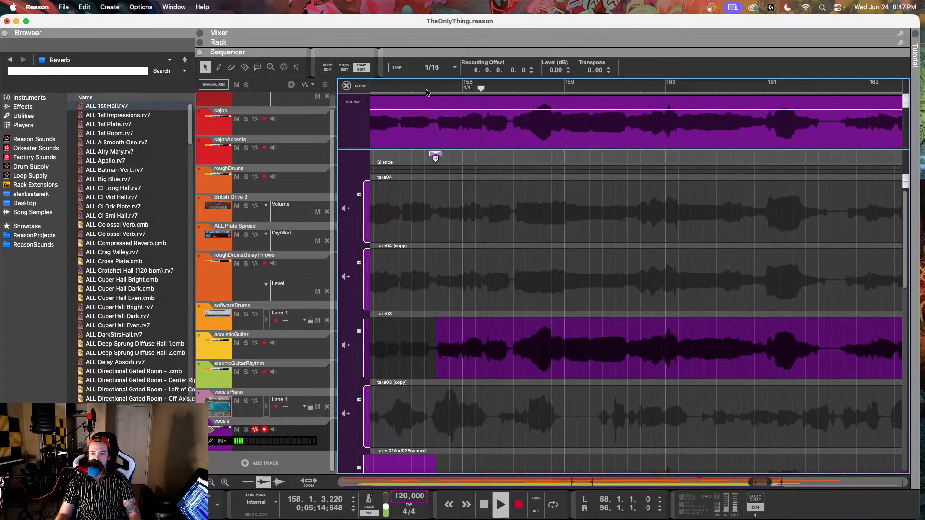
key(space)
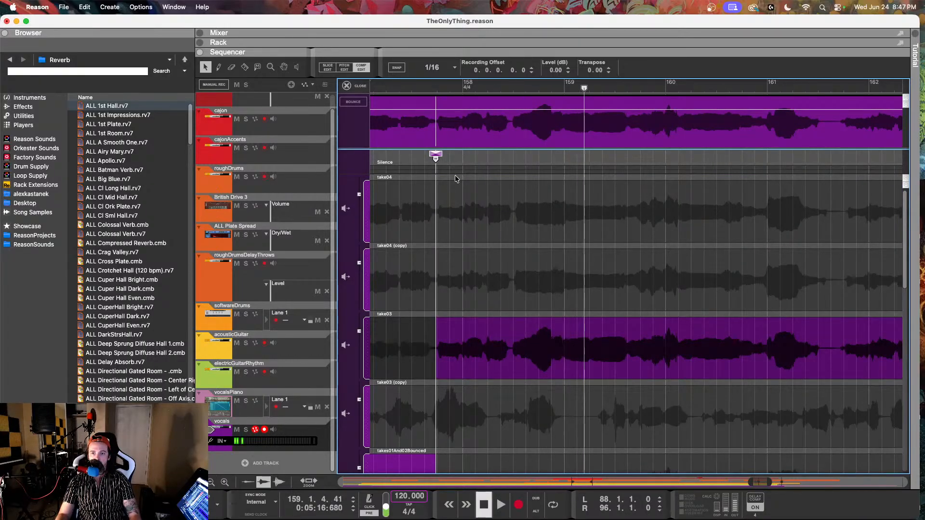
Audition take04 once more after the bar 157 cut, playing it from the cut to bar 159
click(467, 193)
click(437, 89)
key(space)
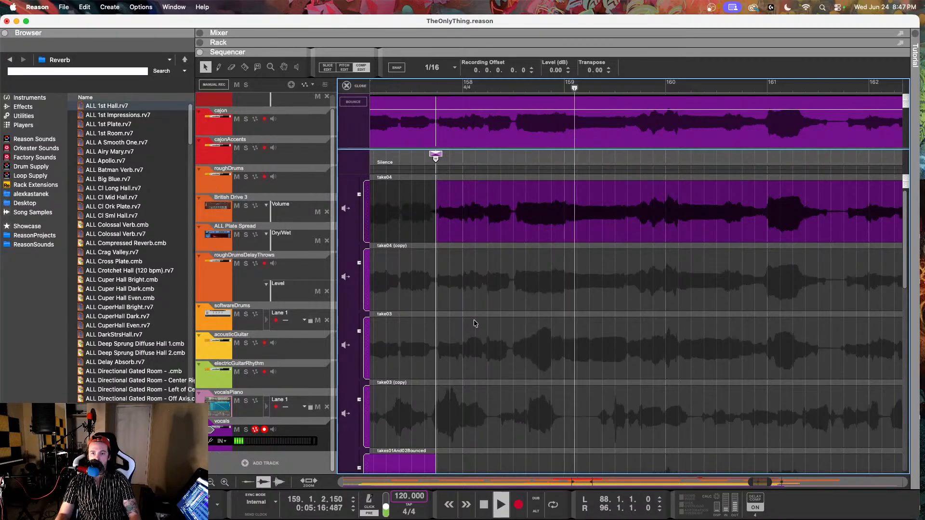
key(space)
Set the segment after the bar 157 cut to take03 and look over the comp through bar 169
click(474, 338)
click(426, 91)
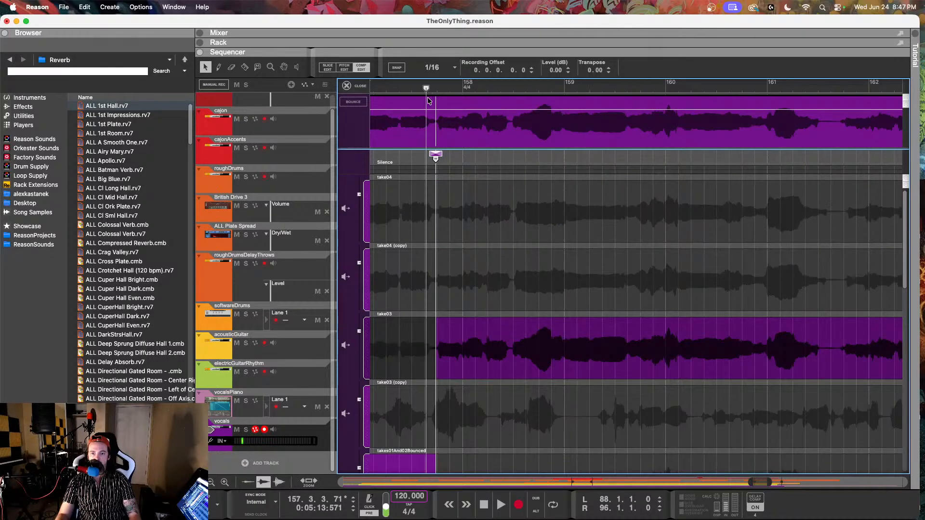
scroll(455, 285, down, 5)
scroll(474, 285, left, 5)
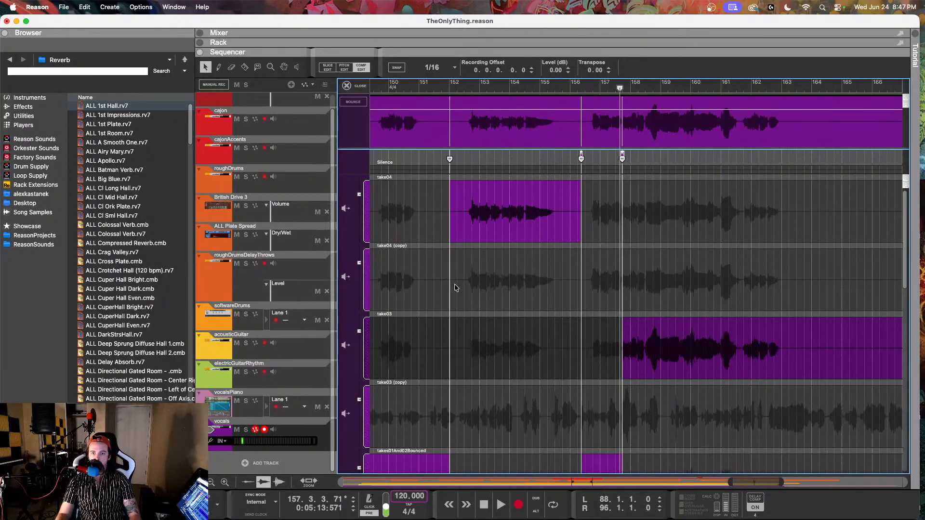
scroll(496, 285, down, 5)
scroll(497, 285, up, 5)
scroll(496, 286, down, 4)
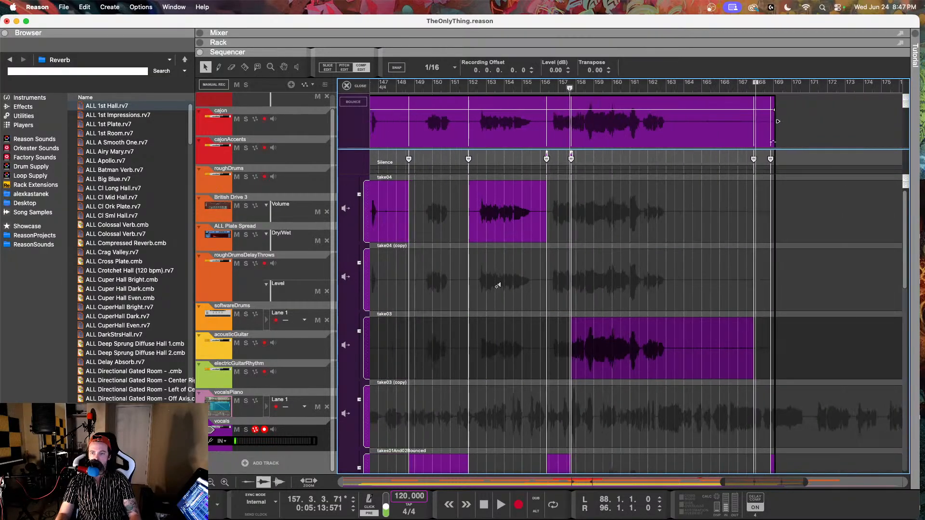
Close the vocal comp editor and move the song position to bar 4 with the vocals track selected
click(360, 87)
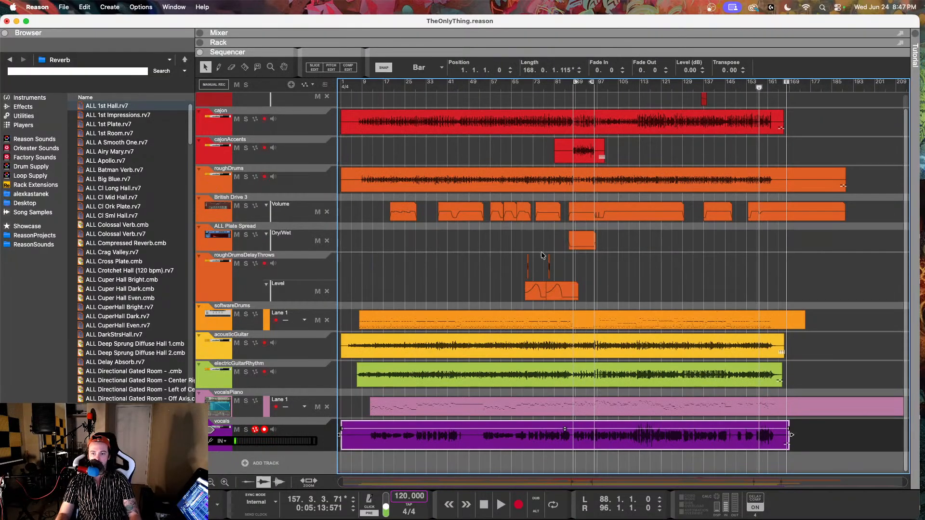
click(458, 269)
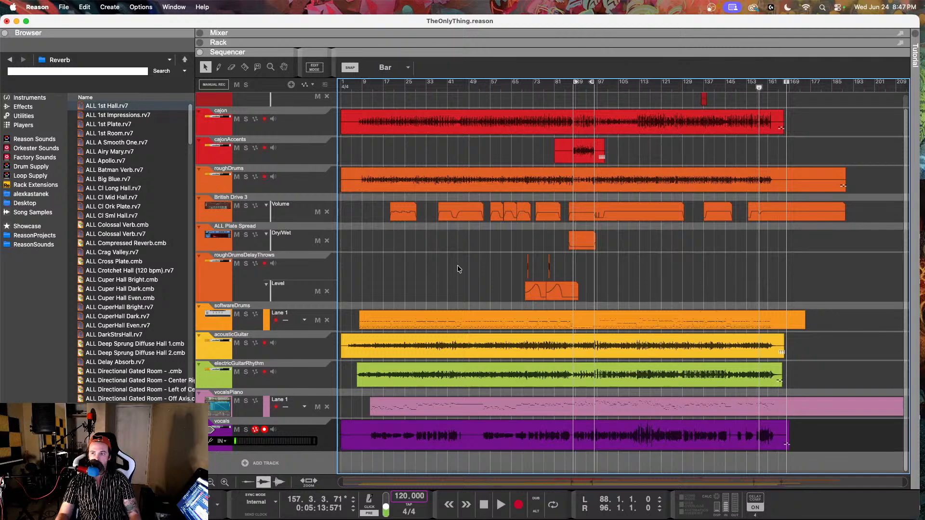
click(350, 85)
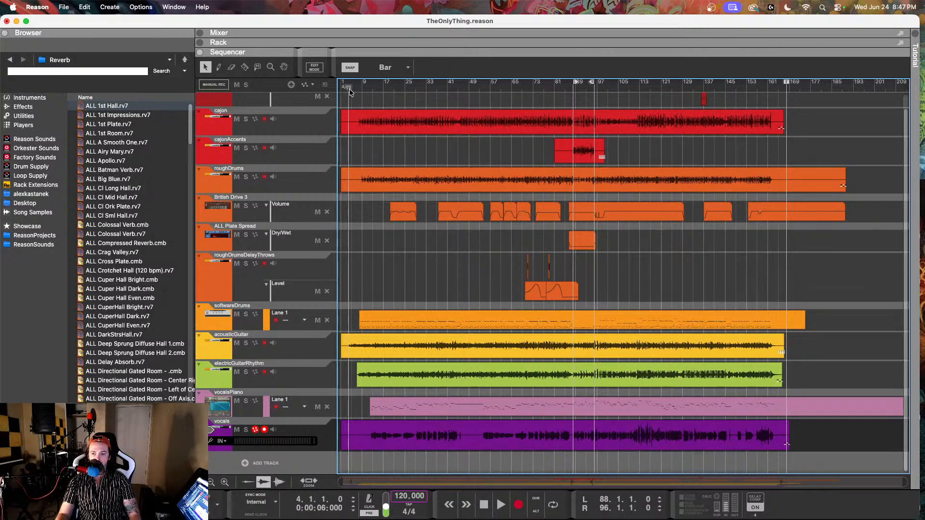
click(323, 438)
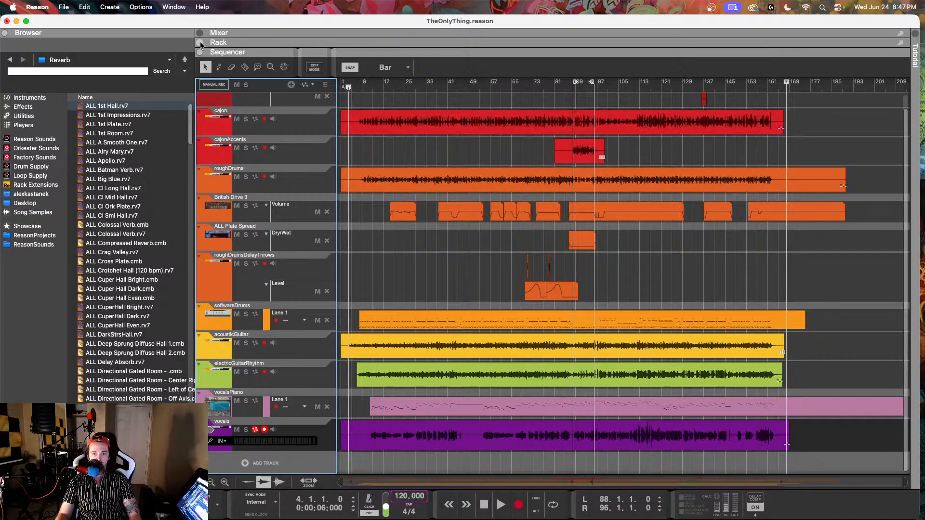
Return the song position to bar 1 and open the vocals clip in the comp editor
click(370, 87)
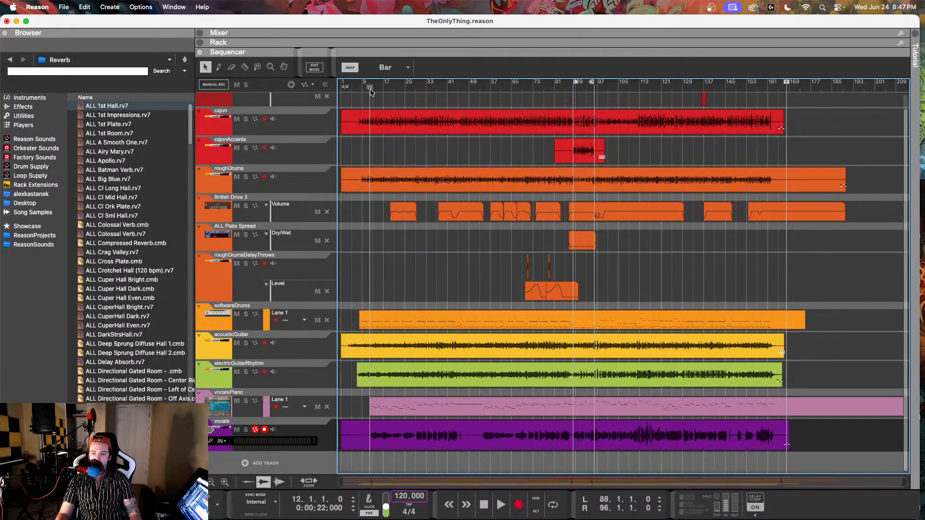
drag(370, 92, 295, 84)
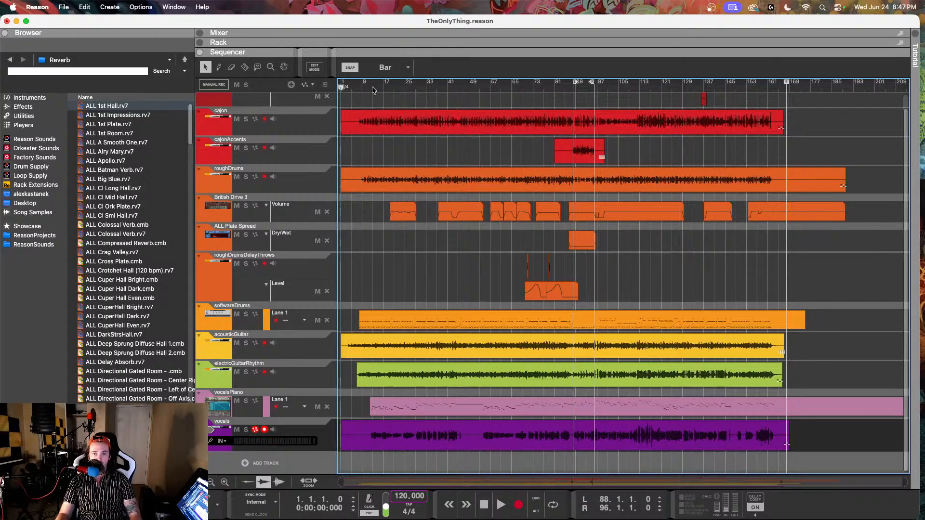
double_click(365, 440)
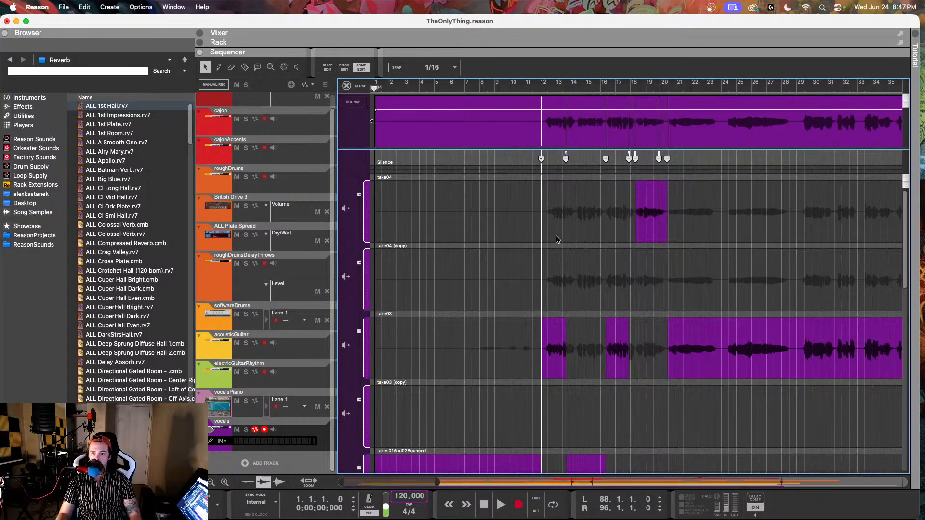
Set the opening comp segment before the bar 12 cut to Silence
scroll(477, 263, down, 5)
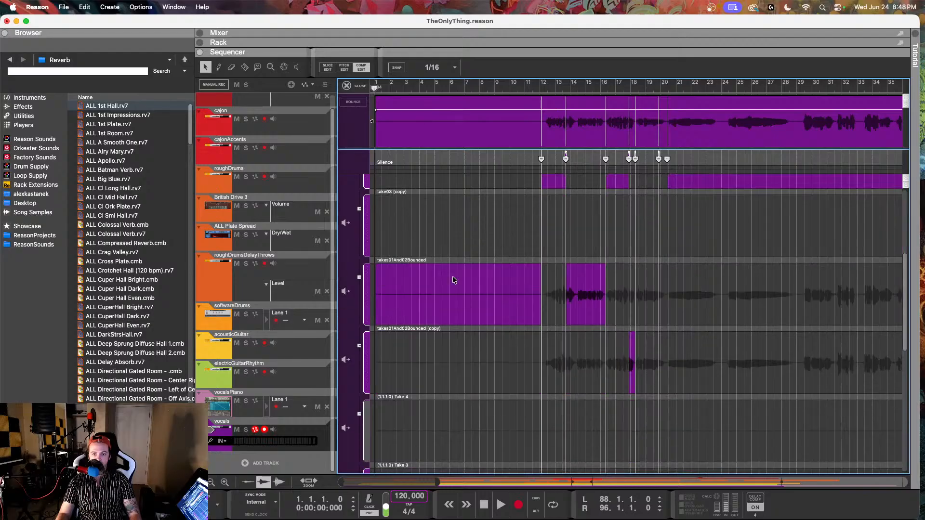
scroll(453, 279, up, 5)
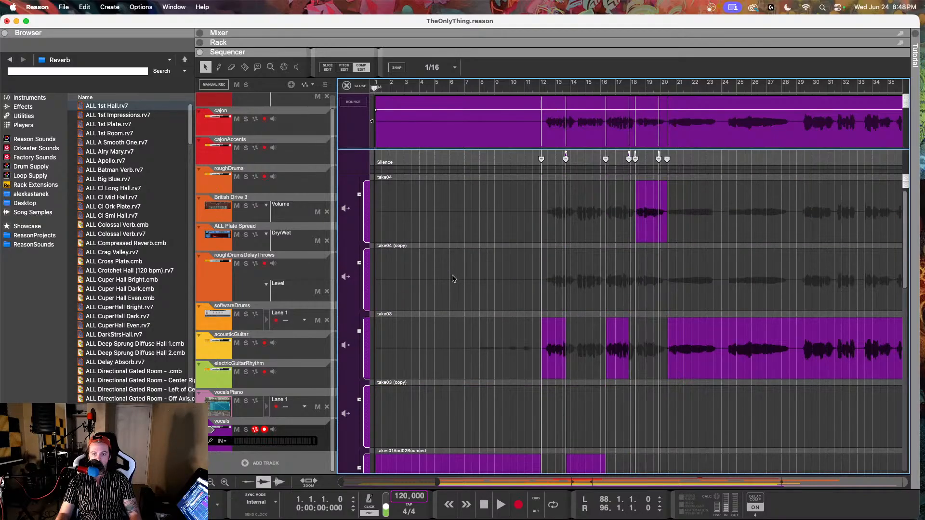
scroll(453, 278, down, 3)
scroll(453, 278, up, 3)
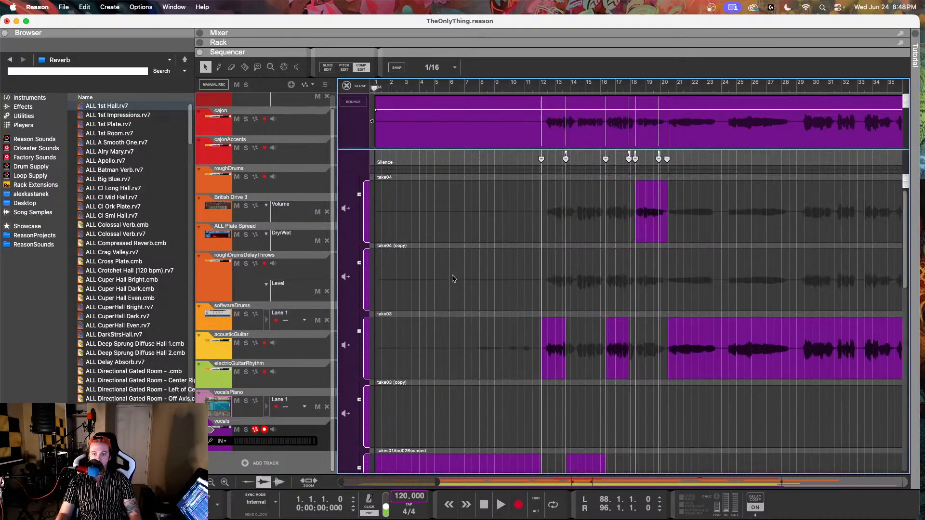
scroll(451, 315, down, 5)
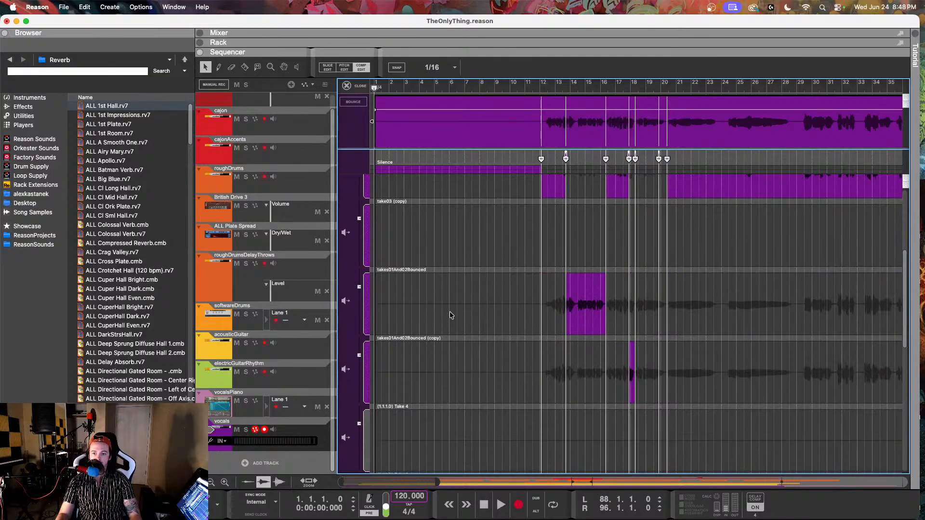
scroll(451, 312, up, 5)
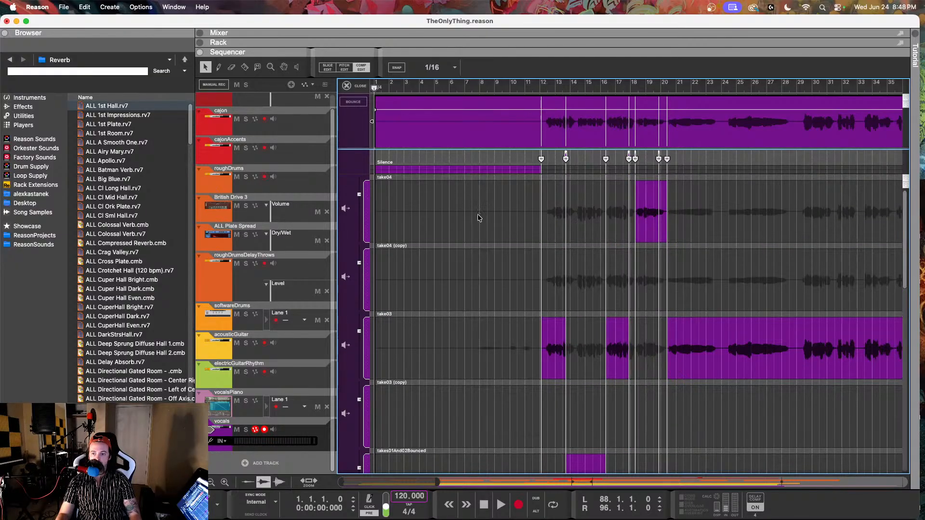
Look over the vocal comp's cuts through bar 61 and close the comp editor
scroll(477, 216, right, 2)
scroll(480, 219, right, 10)
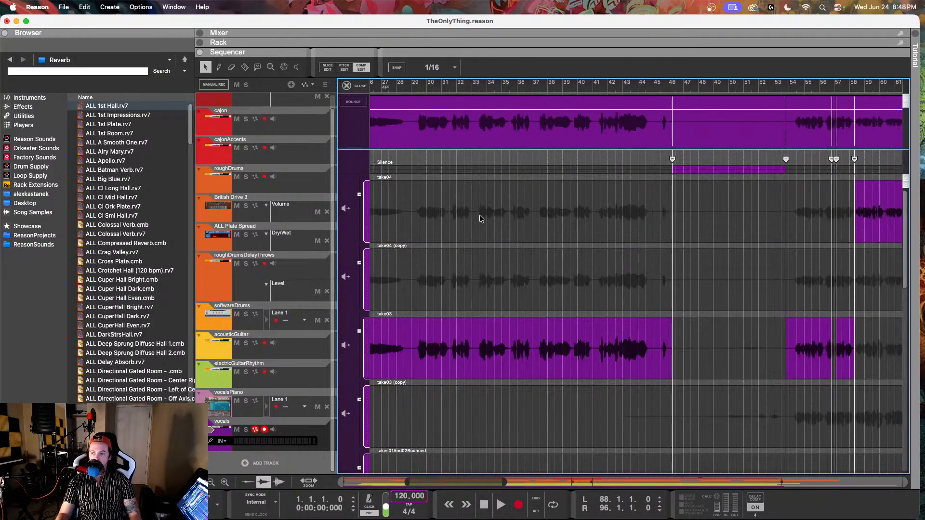
scroll(481, 219, left, 10)
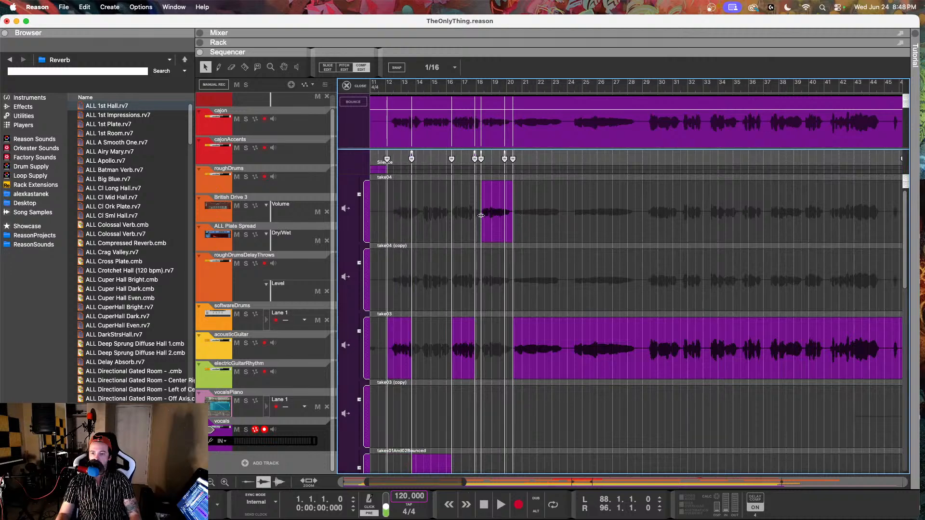
click(346, 86)
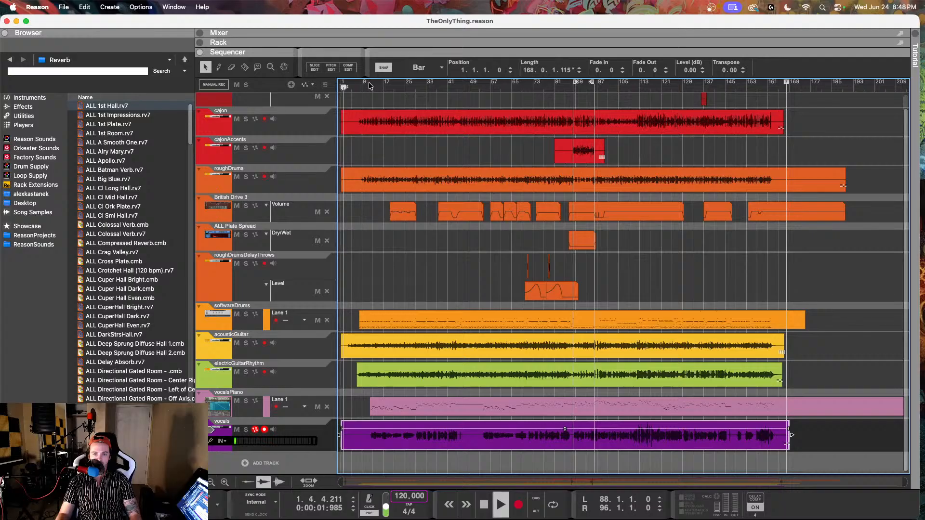
Reopen the vocals comp, give the bar 12 cut a 4.0.0 crossfade and shift the cut to about 12.2.2.91, just before the first phrase
double_click(370, 435)
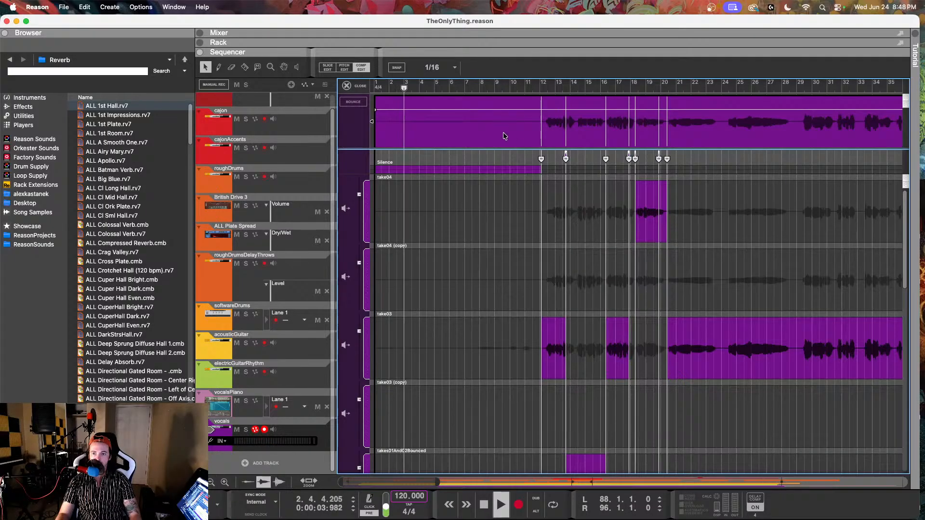
click(540, 159)
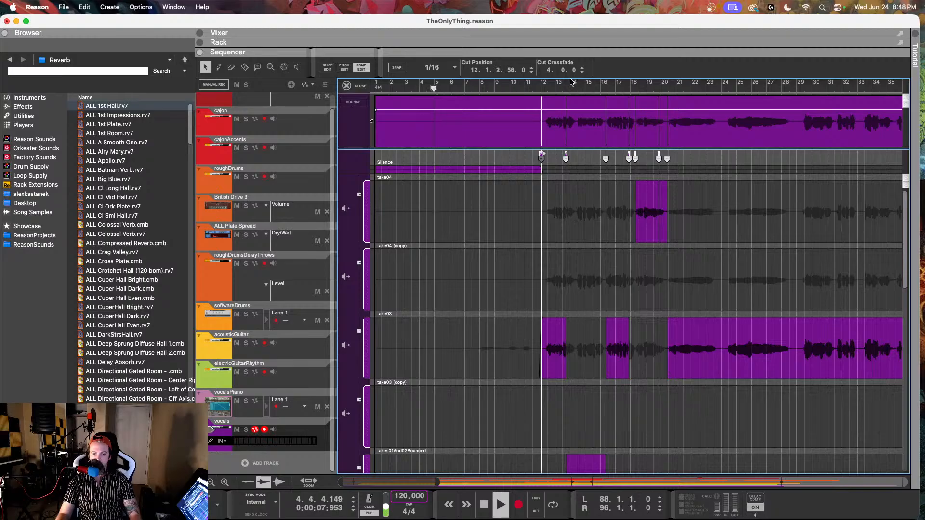
scroll(522, 235, up, 5)
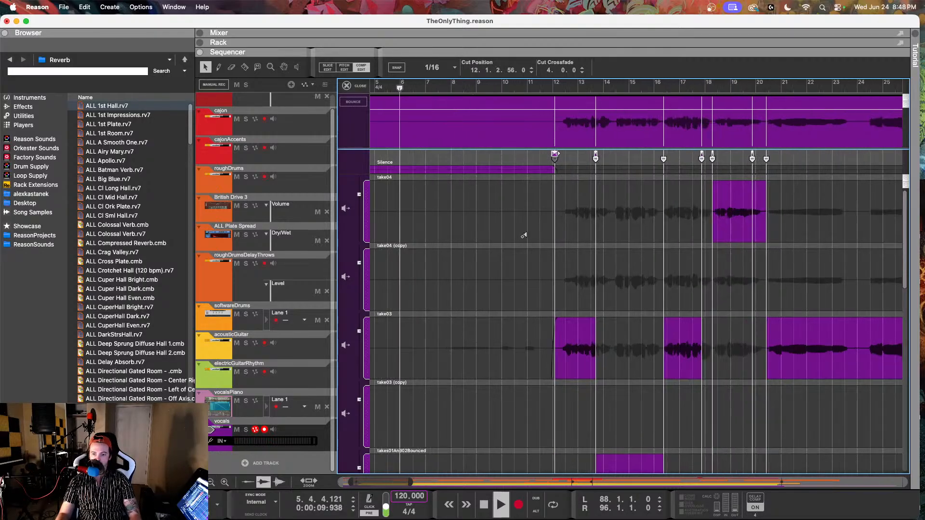
scroll(523, 240, right, 3)
drag(574, 159, 600, 163)
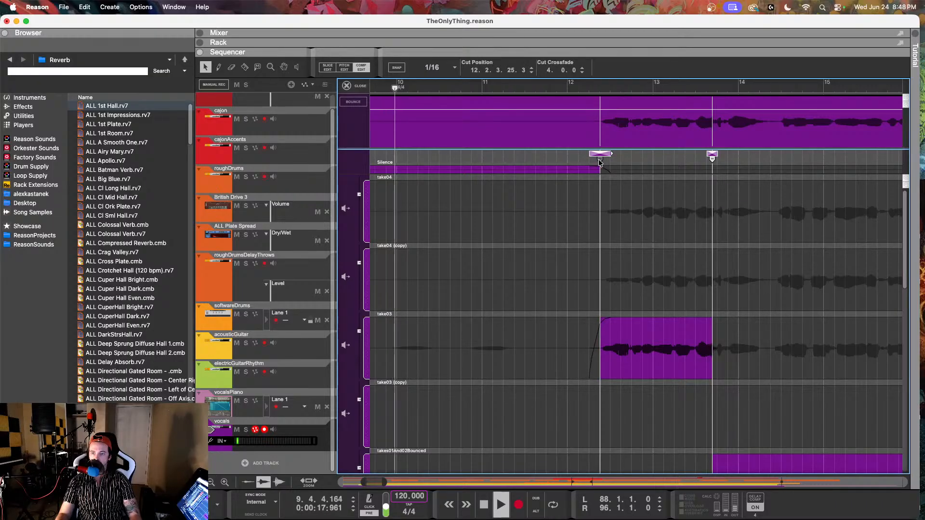
drag(601, 164, 597, 163)
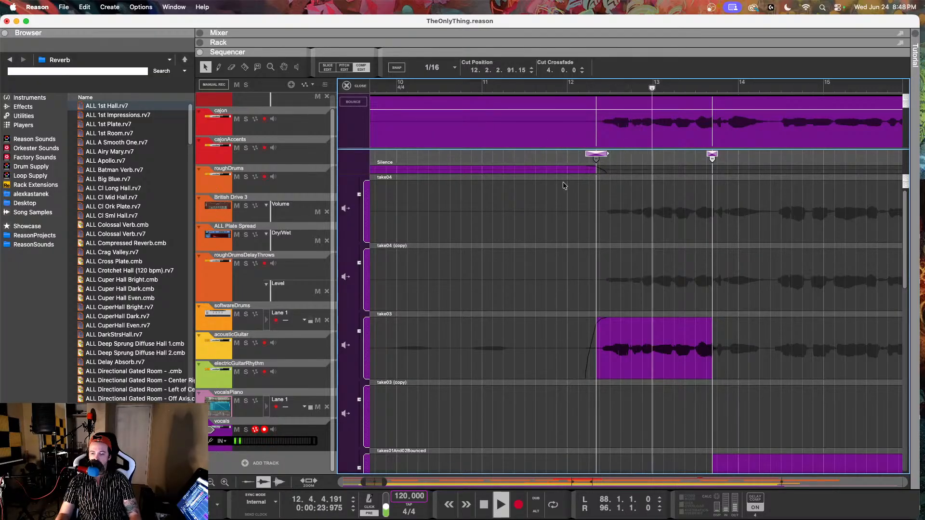
Close the vocal comp editor and deselect the vocals clip in the arrangement
scroll(470, 236, right, 3)
scroll(471, 235, down, 3)
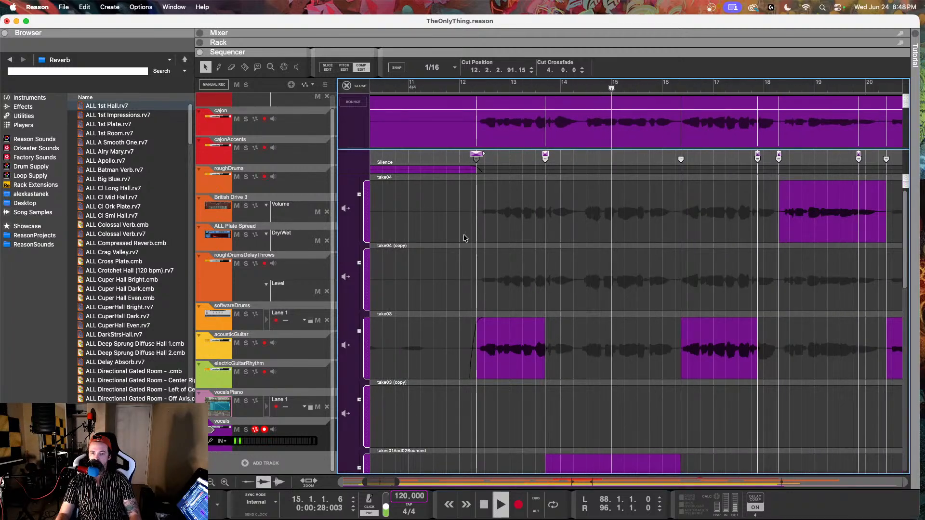
click(358, 86)
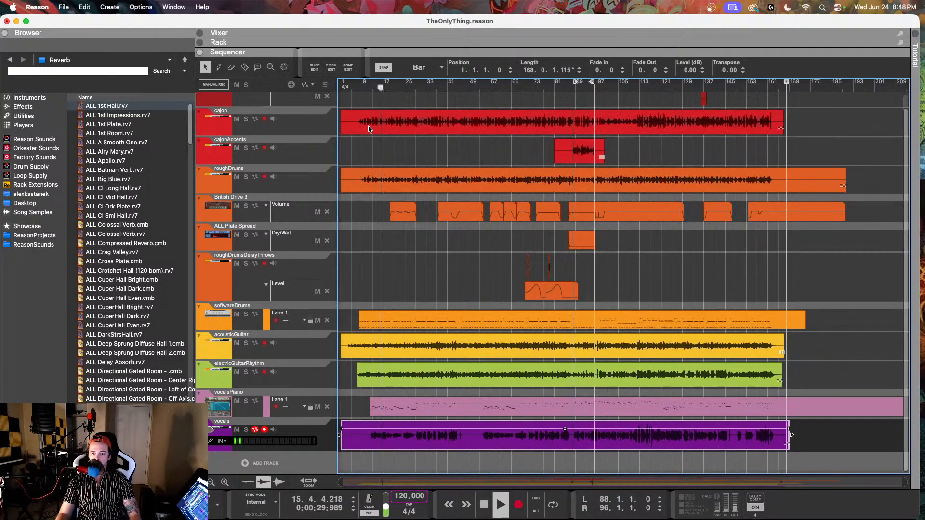
click(411, 263)
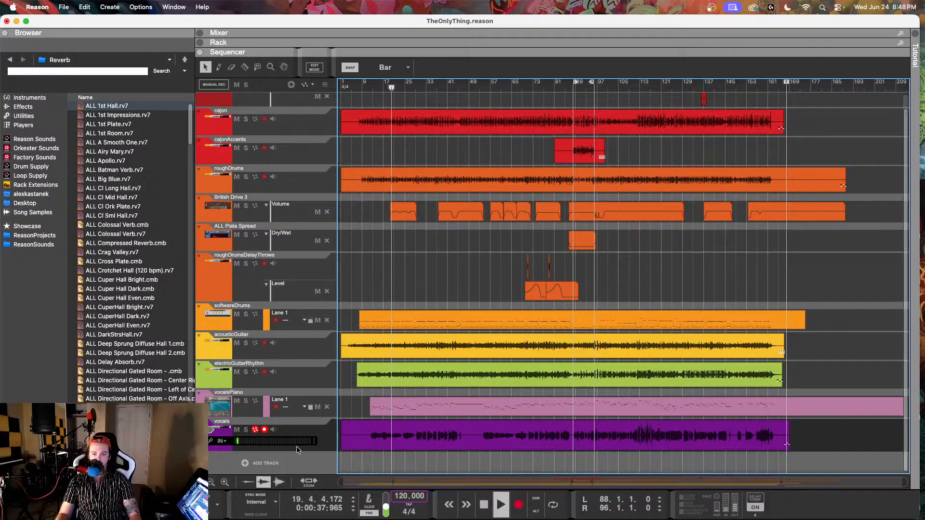
Make the vocals track taller and play the arrangement through to bar 164
drag(297, 451, 297, 474)
scroll(433, 315, down, 2)
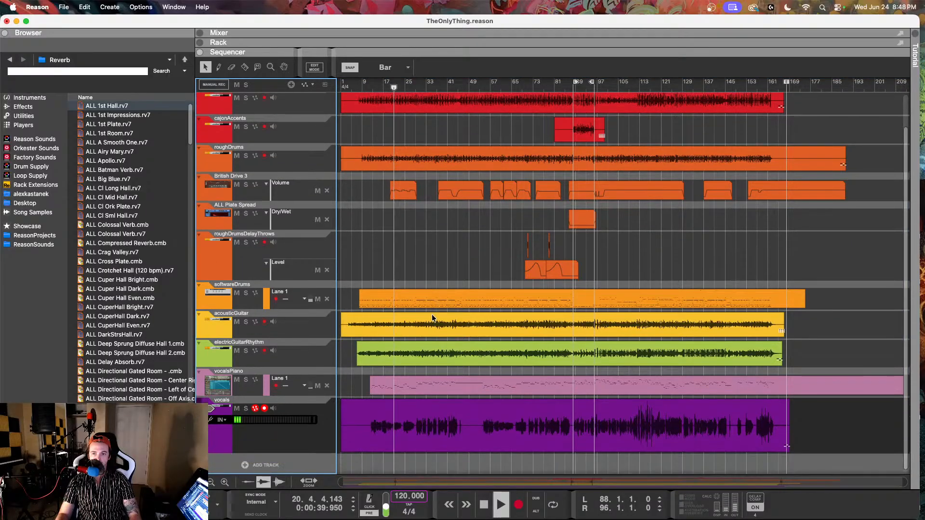
scroll(433, 318, up, 1)
click(426, 283)
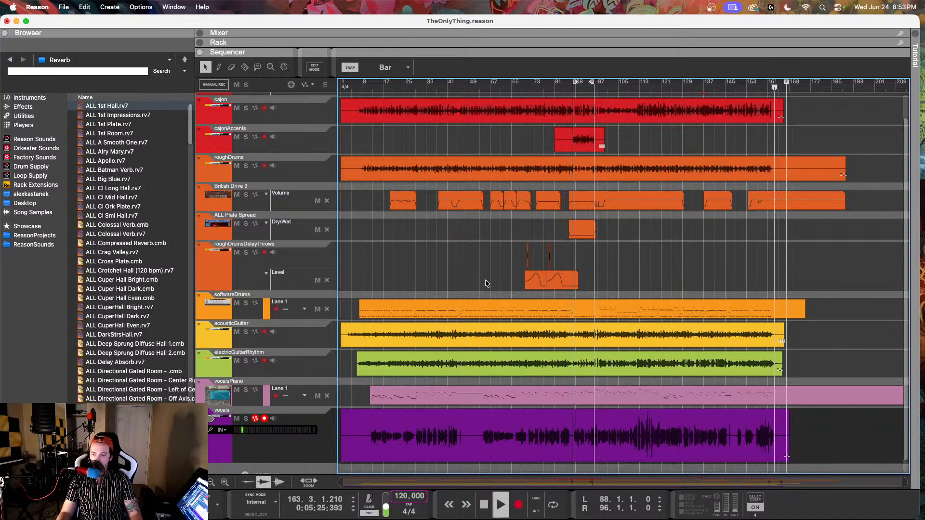
key(space)
scroll(485, 284, up, 1)
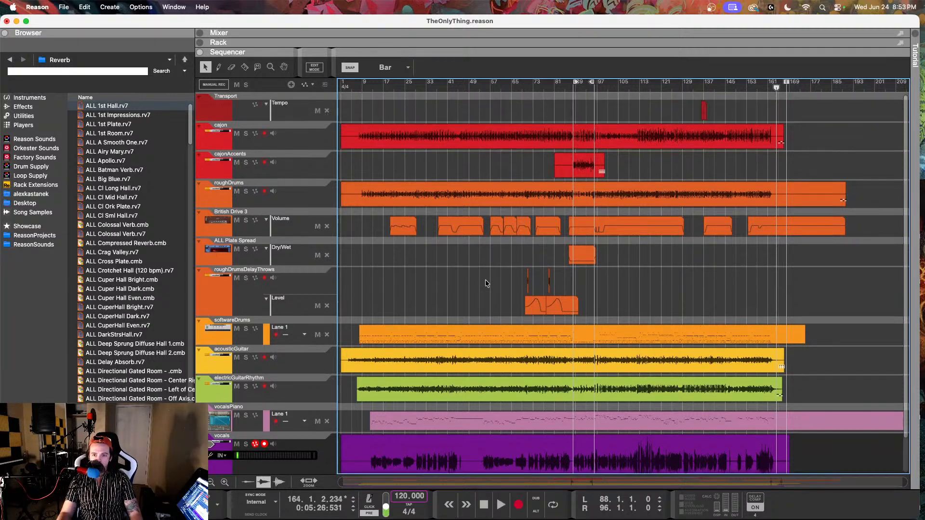
scroll(486, 284, down, 1)
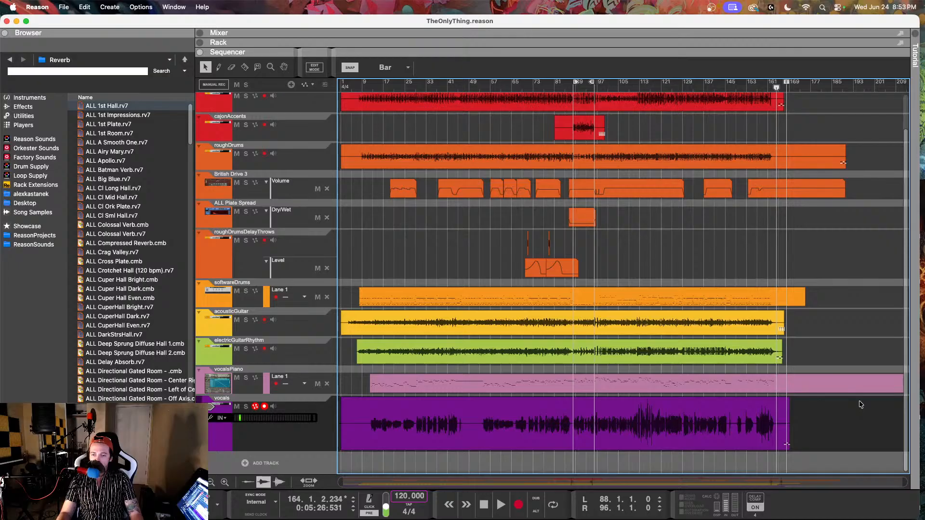
drag(848, 409, 383, 446)
click(377, 228)
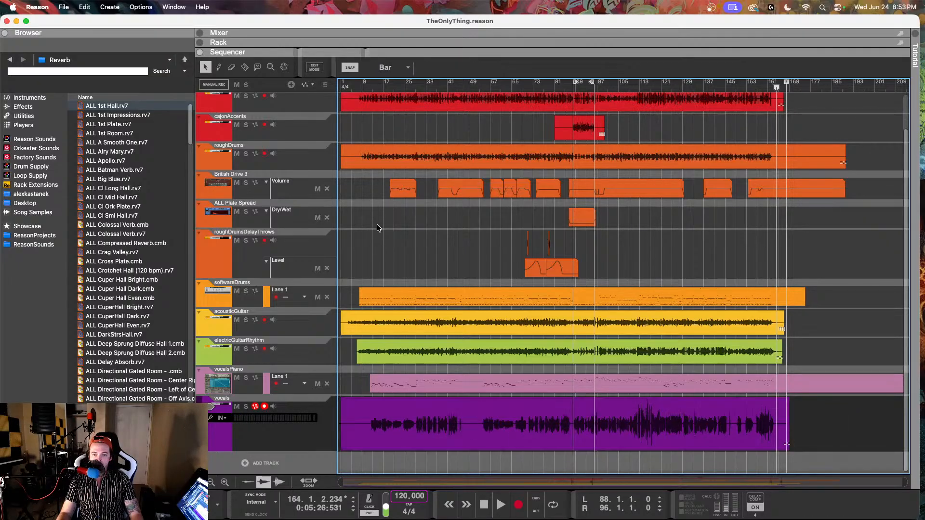
scroll(399, 239, up, 1)
scroll(414, 279, down, 1)
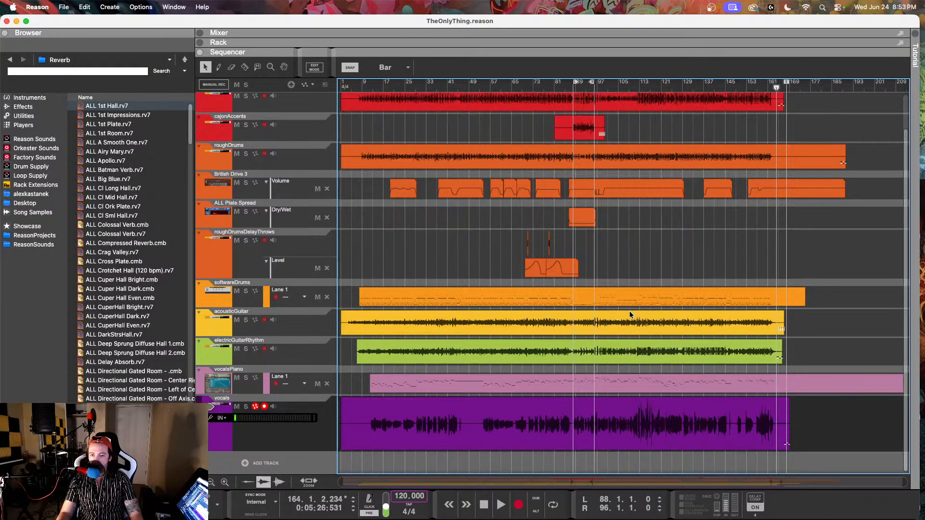
Play the arrangement from around bar 122 to bar 127 and set the song position to bar 126
scroll(629, 314, down, 2)
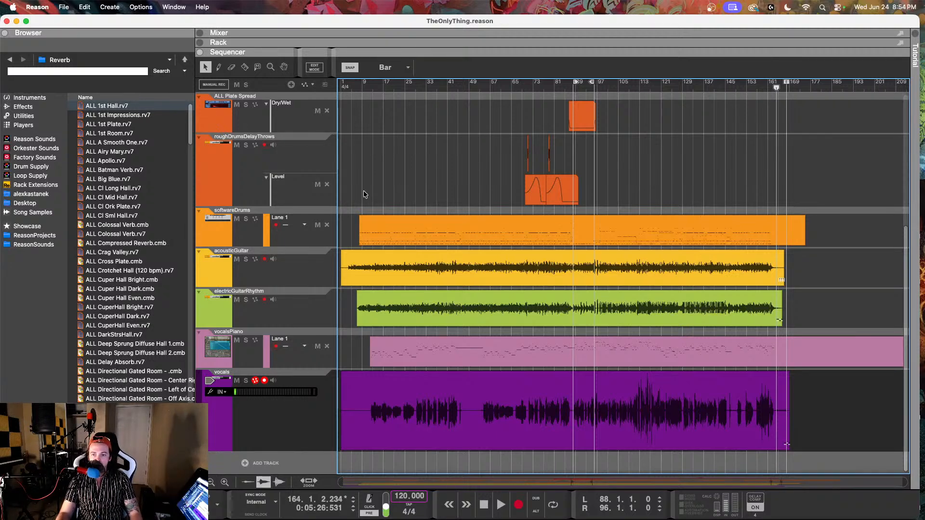
scroll(380, 181, down, 4)
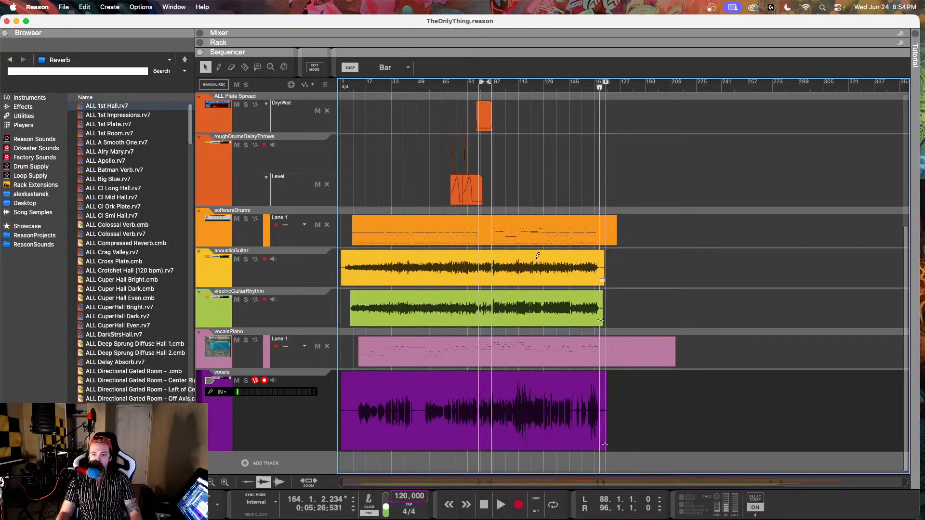
scroll(530, 262, up, 2)
scroll(531, 262, up, 1)
scroll(530, 262, right, 4)
click(585, 85)
mouse_move(586, 85)
mouse_down()
mouse_move(604, 87)
mouse_move(585, 88)
mouse_up()
key(space)
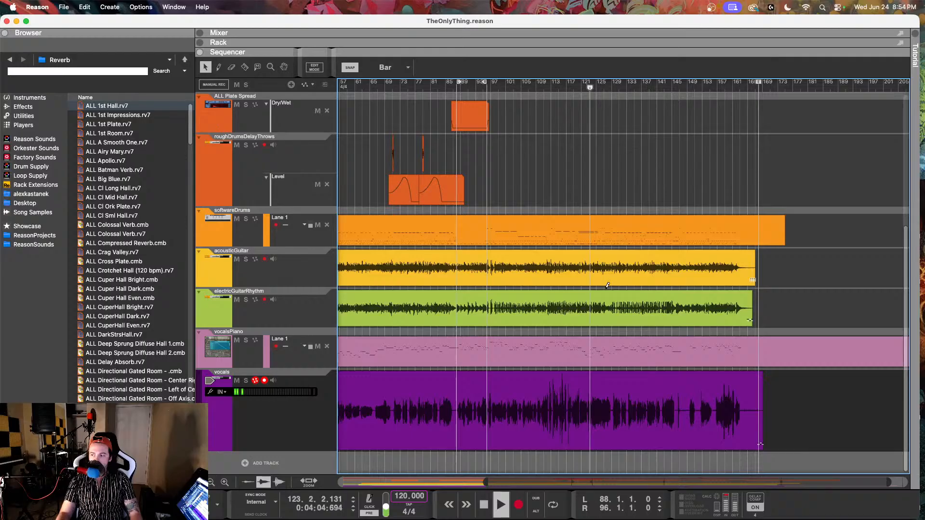
scroll(615, 331, up, 1)
scroll(616, 332, up, 1)
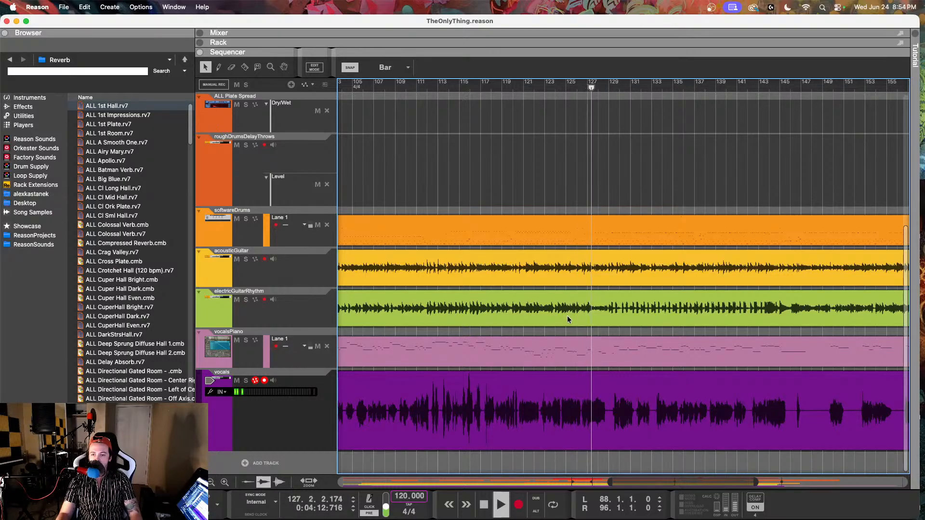
key(space)
click(576, 86)
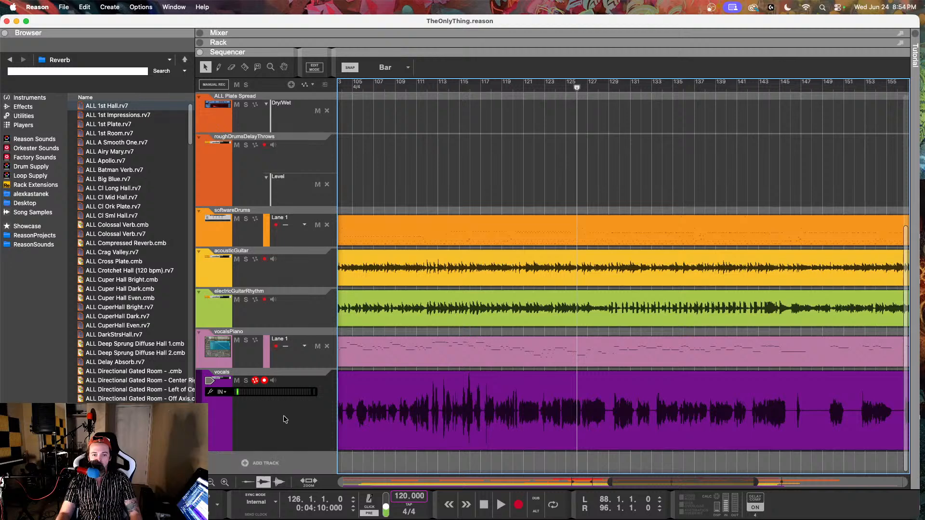
Add a new audio track below the vocals track and name it vocalAccents
click(256, 463)
click(288, 469)
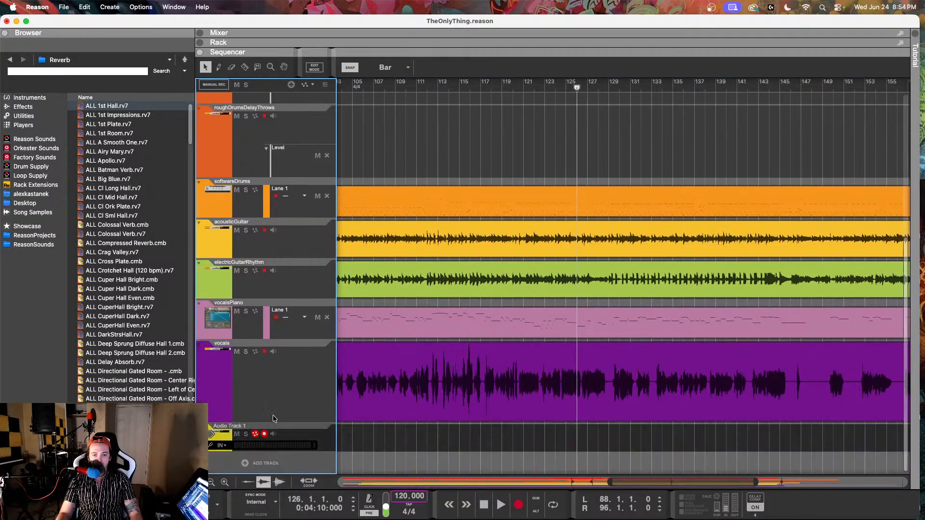
double_click(240, 427)
text(vocalAccents)
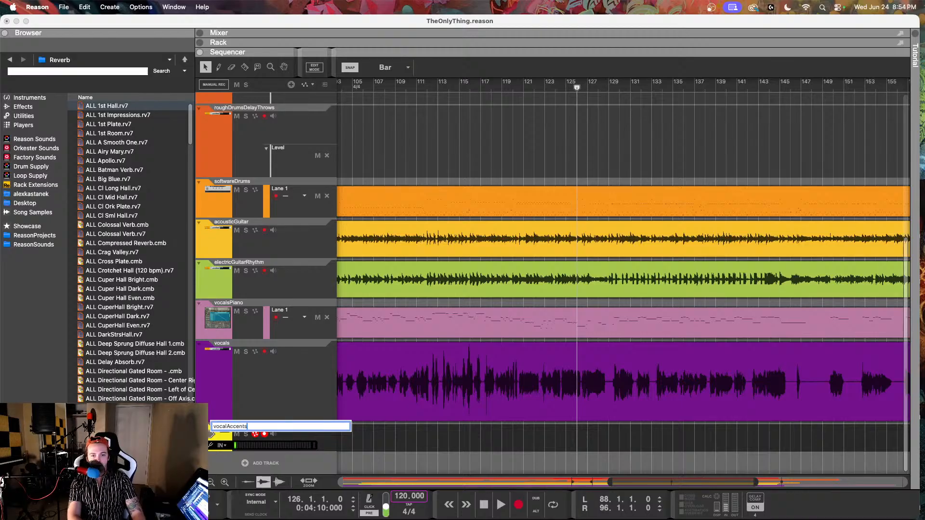
key(Return)
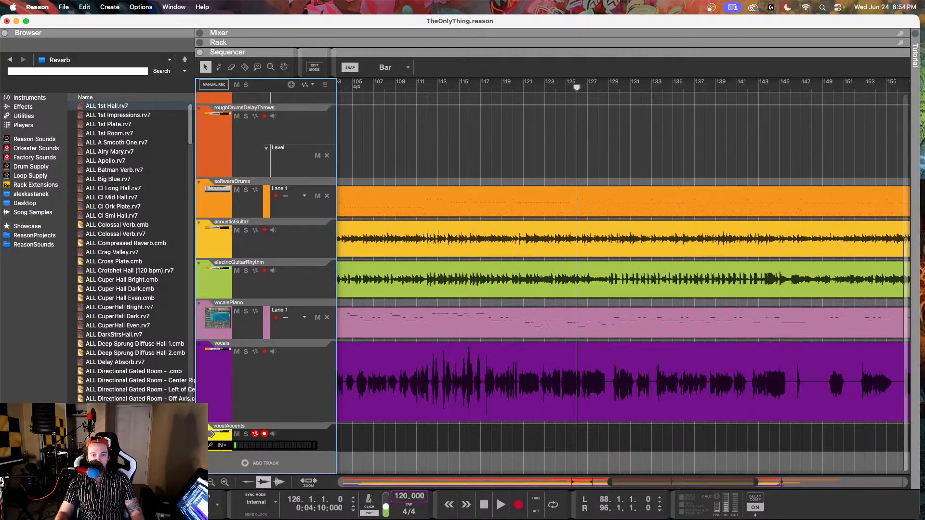
Set the vocalAccents track color to Deep Purple
right_click(287, 437)
mouse_move(322, 369)
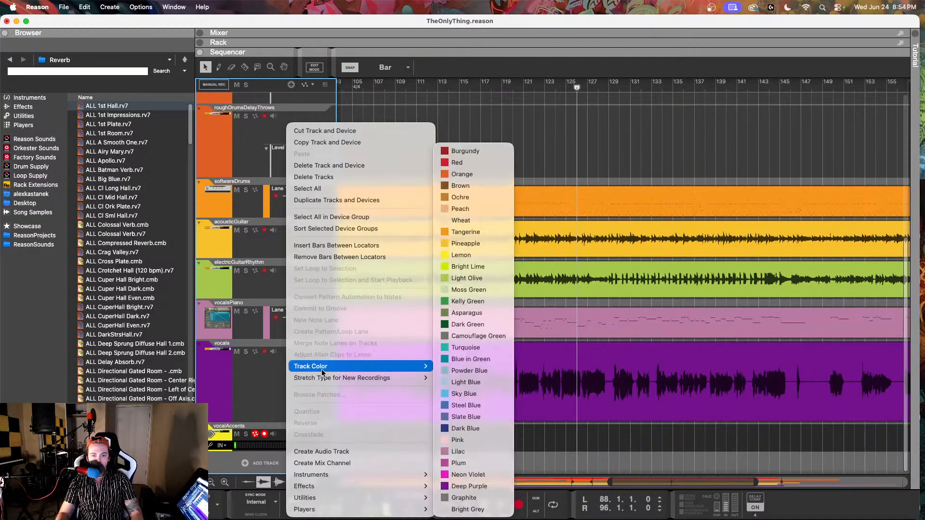
click(460, 485)
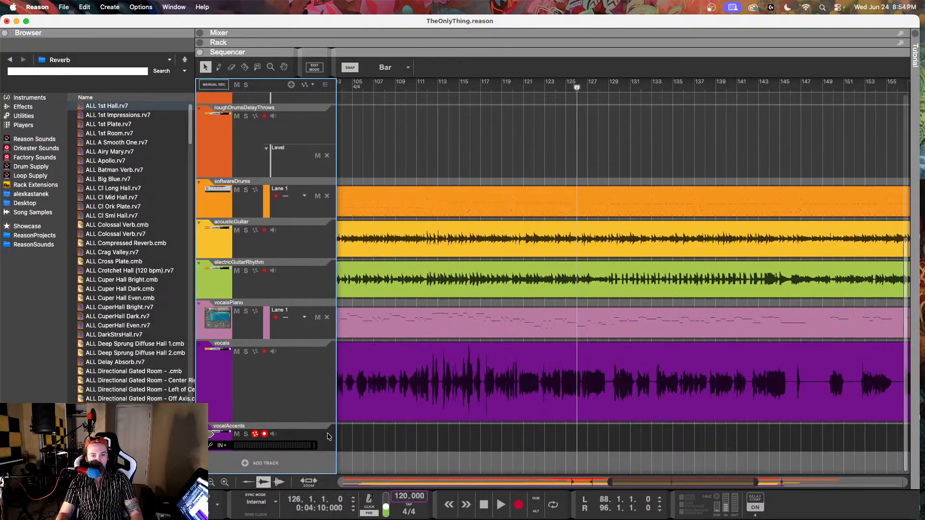
Play the arrangement briefly from around bar 125, and move the song position back to bar 117
click(569, 85)
key(space)
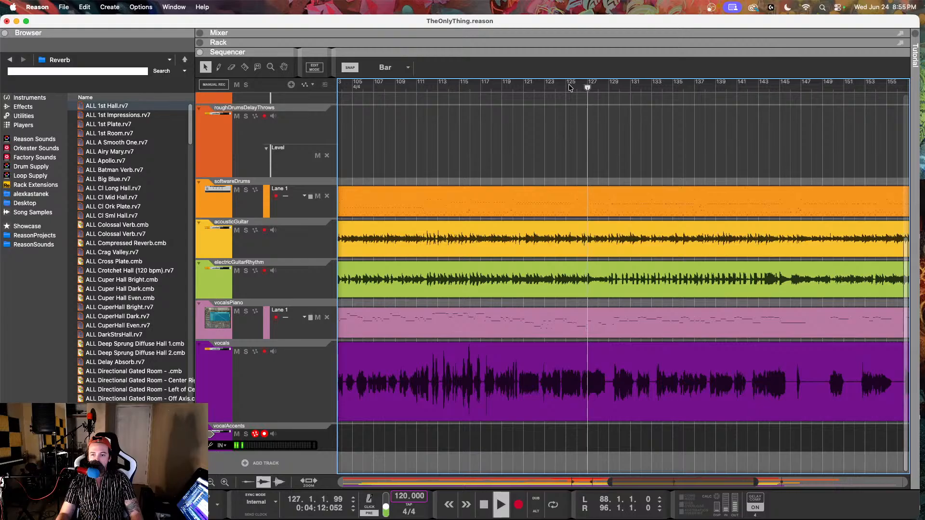
key(space)
click(548, 84)
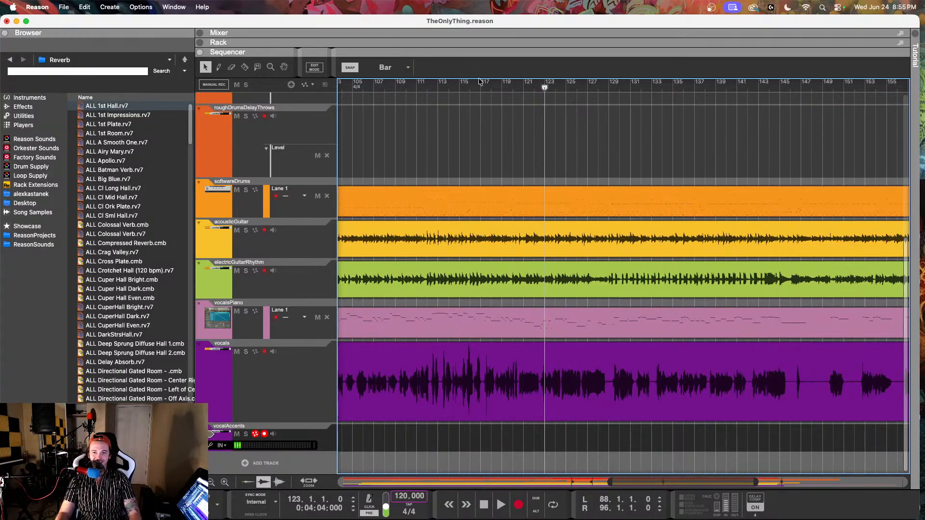
click(510, 84)
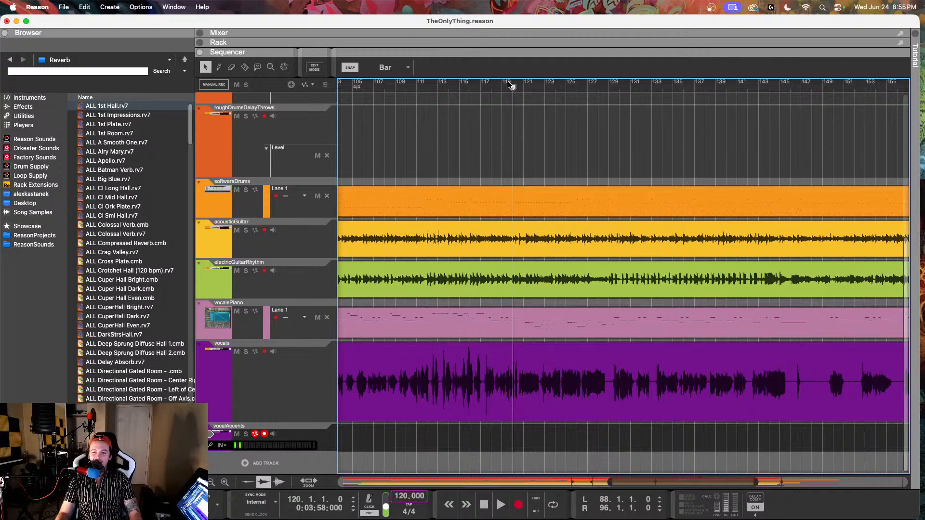
click(487, 86)
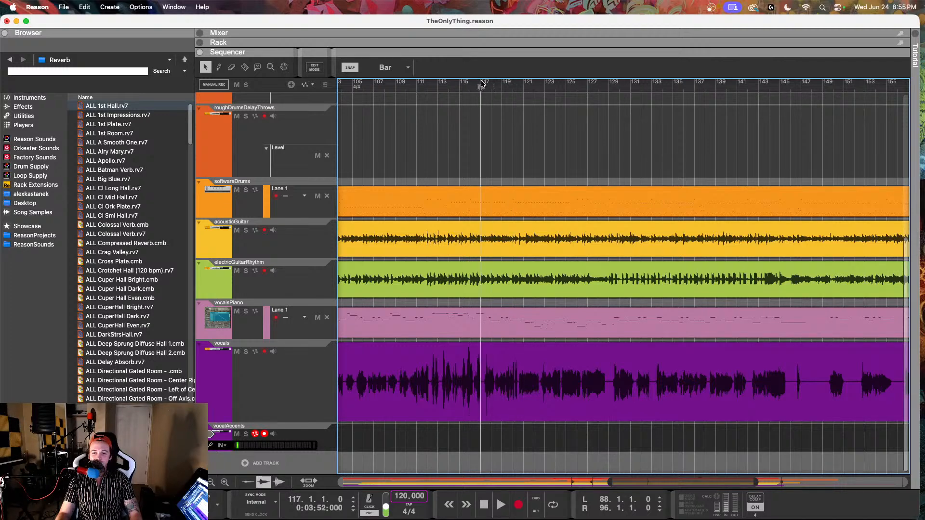
Enable input monitoring on the vocalAccents track
click(322, 429)
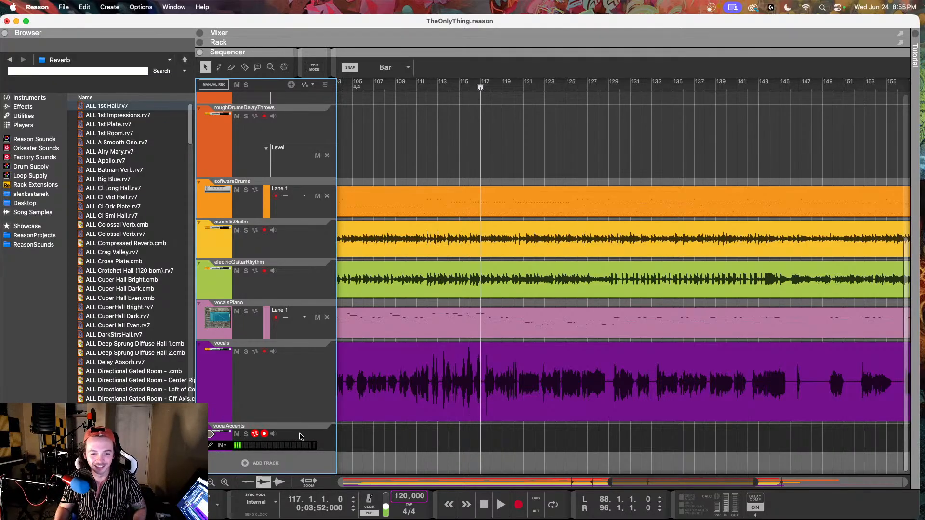
click(273, 434)
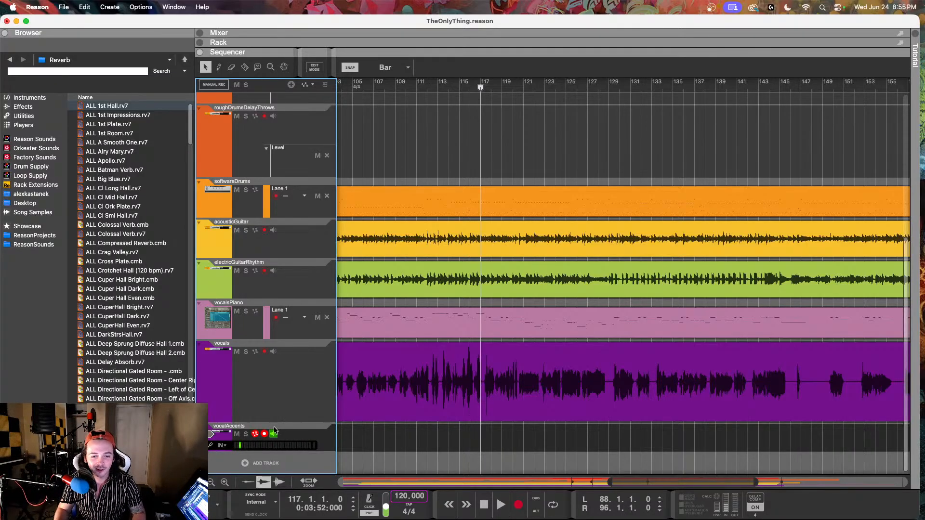
click(224, 447)
click(312, 423)
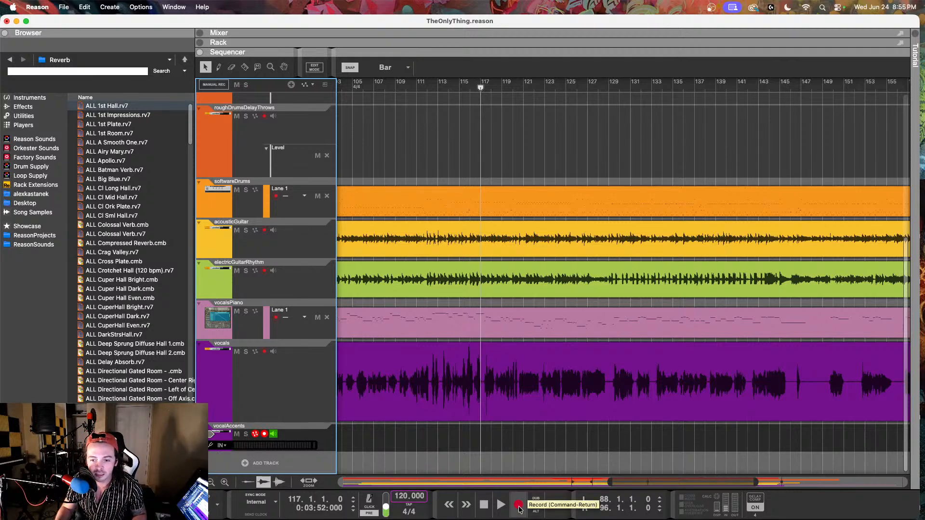
Record a vocal take on the vocalAccents track from bar 112 to about bar 133
drag(444, 86, 426, 87)
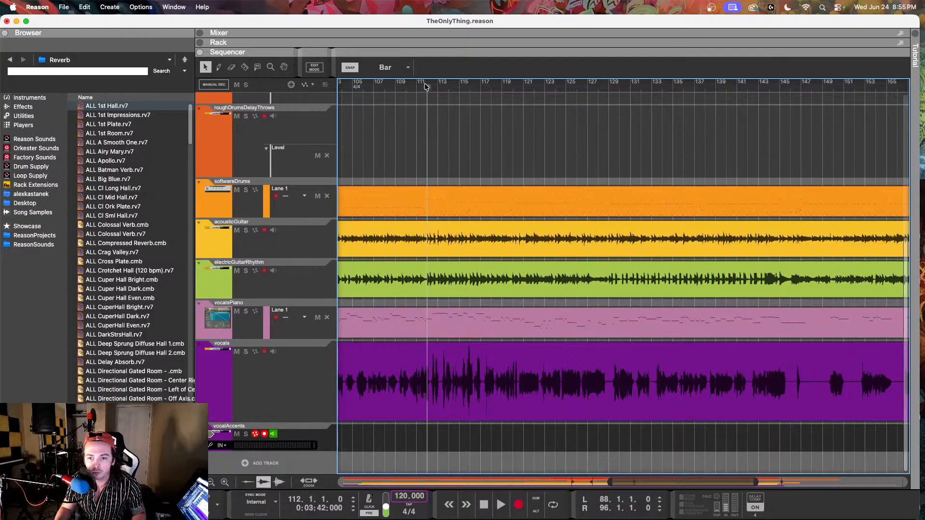
click(308, 434)
click(515, 505)
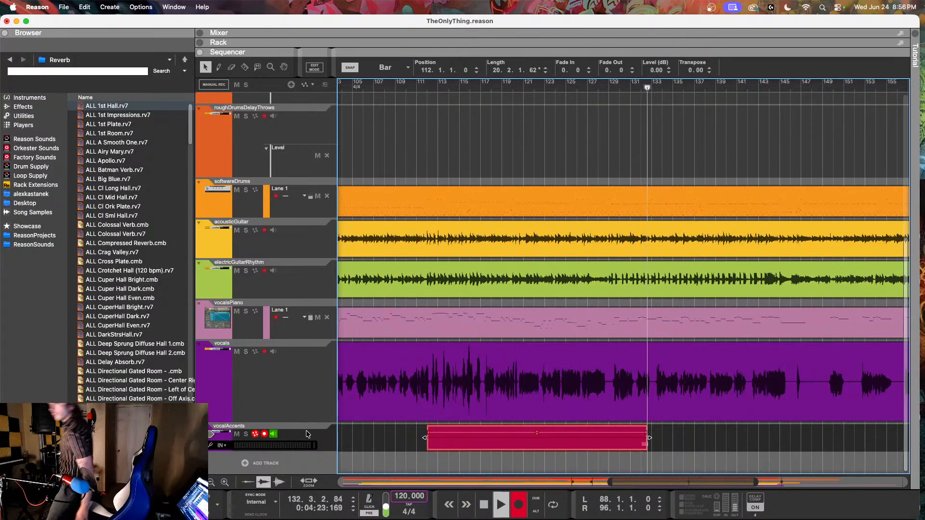
key(space)
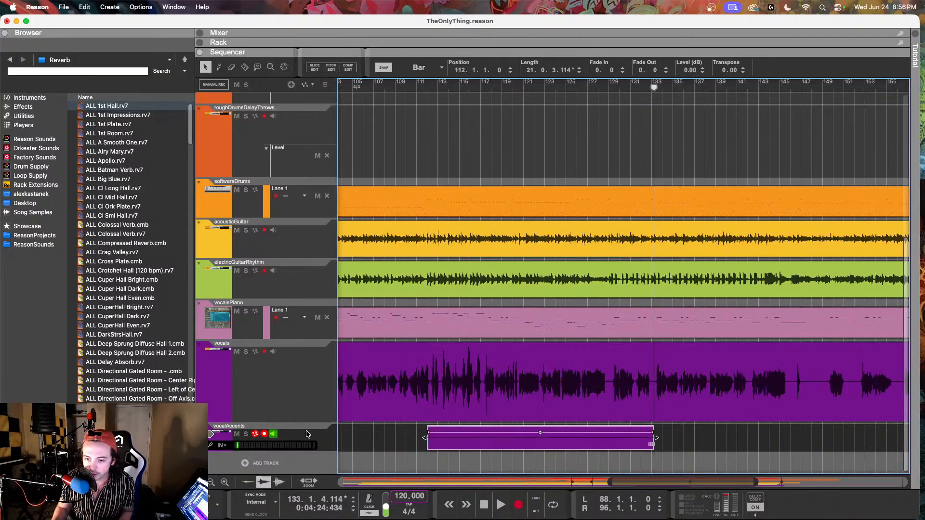
Normalize the recorded vocalAccents clip and set the song position to bar 119
right_click(458, 441)
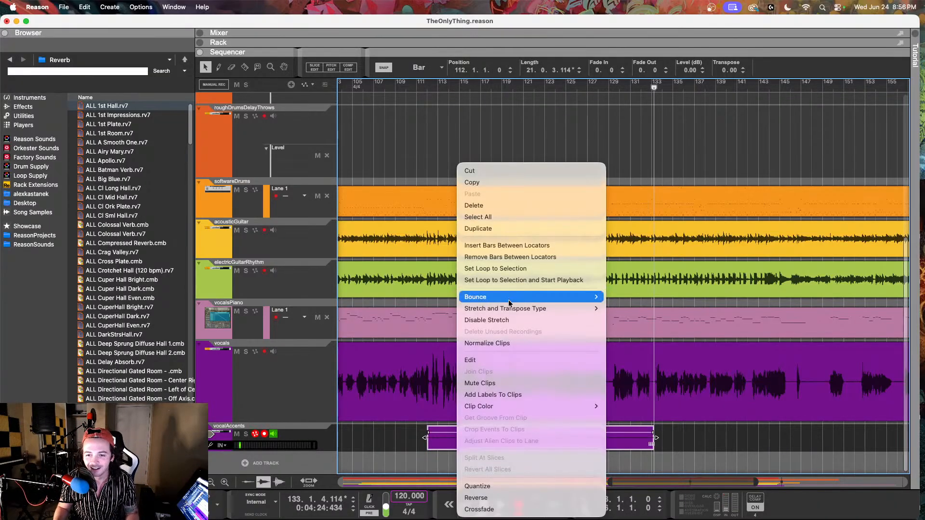
click(500, 342)
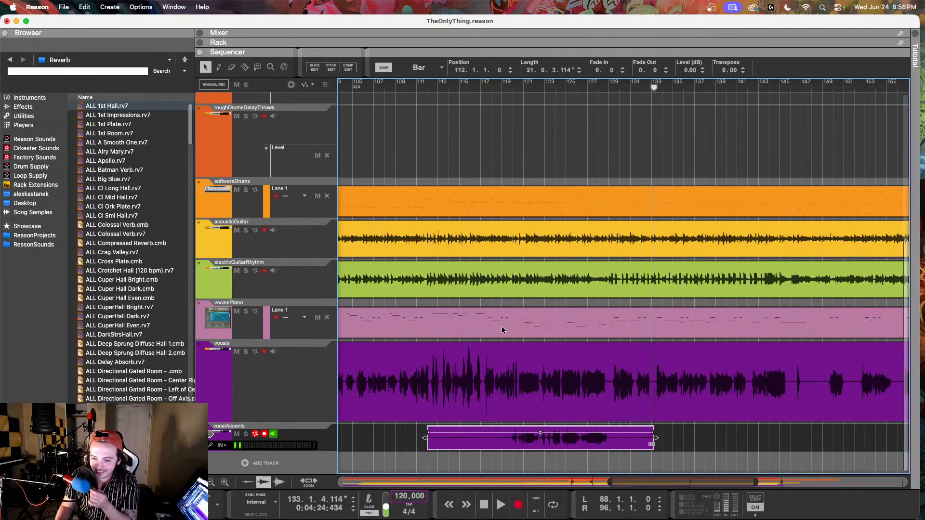
click(498, 84)
Turn off input monitoring on vocalAccents and lower its channel fader in the mixer
click(298, 435)
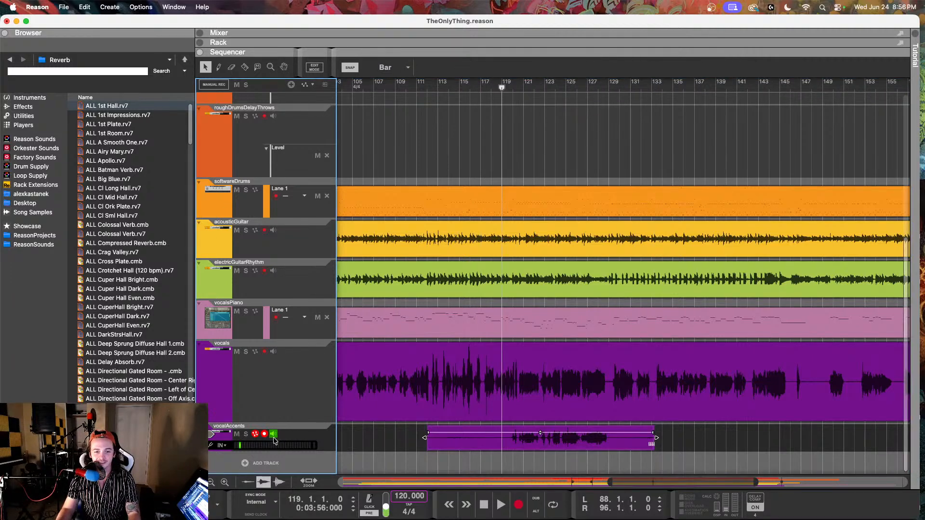
click(200, 34)
scroll(579, 398, down, 5)
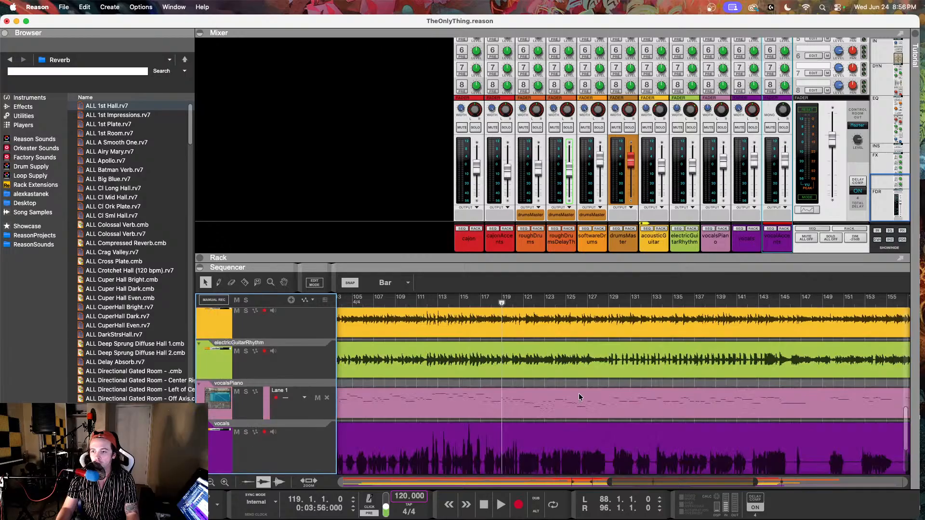
scroll(699, 361, down, 3)
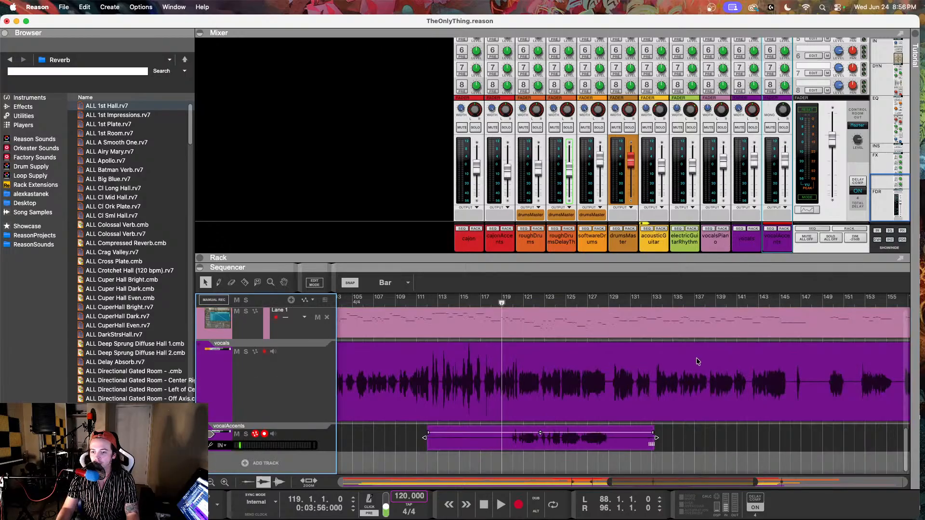
click(783, 166)
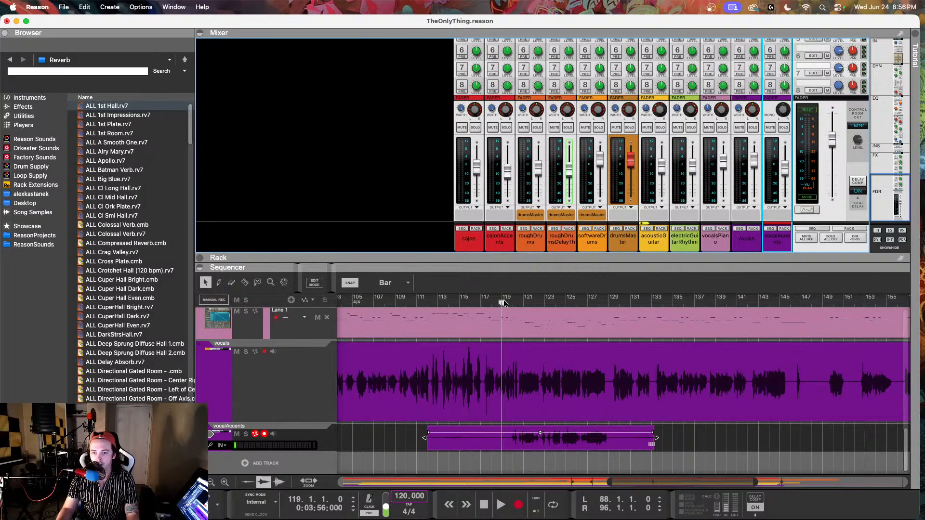
Play the vocalAccents take in the mix from bar 119 to about bar 128, and return the song position to bar 119
click(502, 300)
key(space)
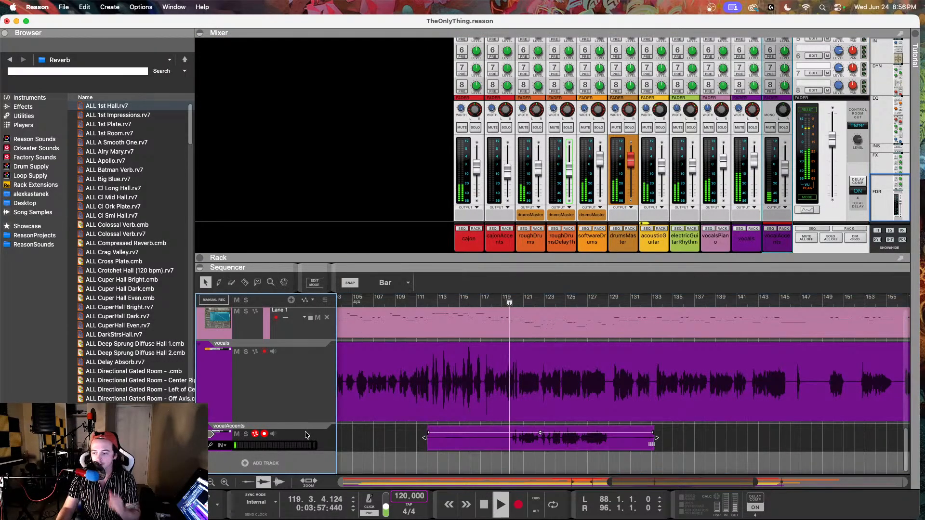
key(space)
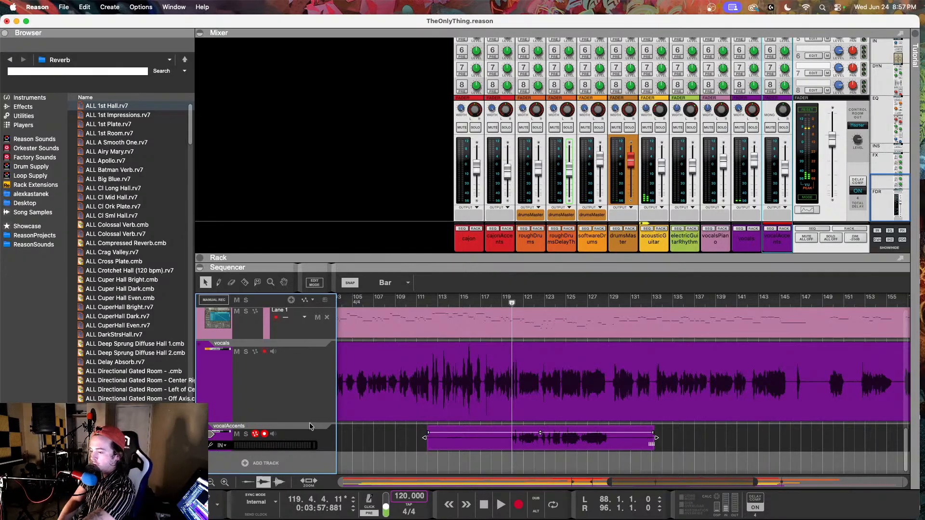
click(506, 304)
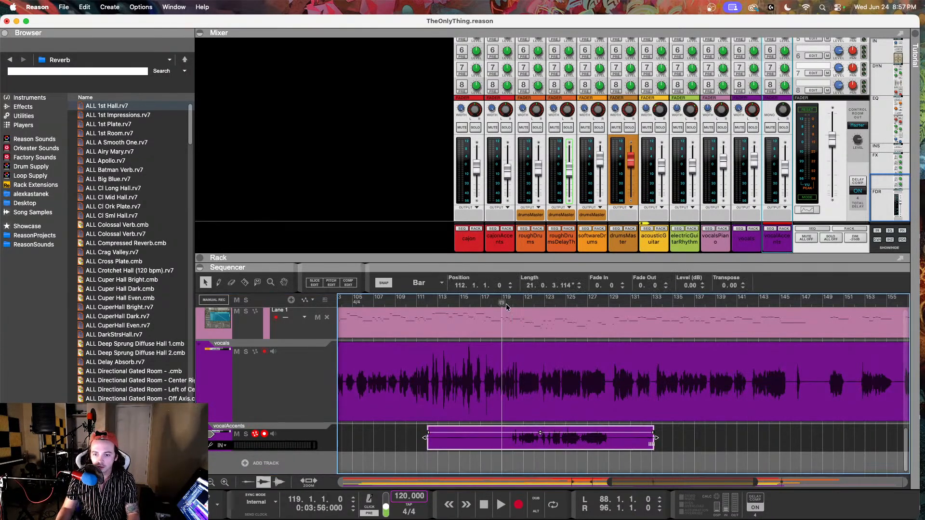
key(space)
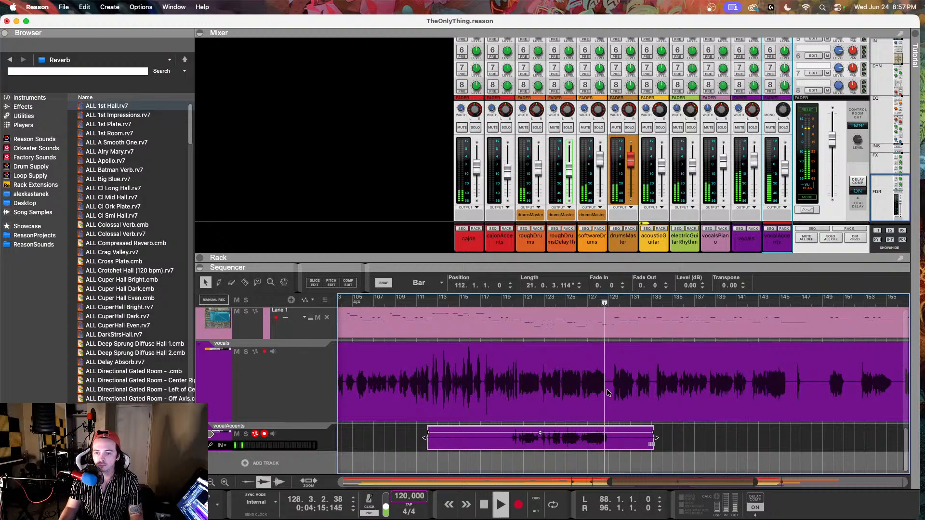
key(space)
click(504, 302)
click(319, 441)
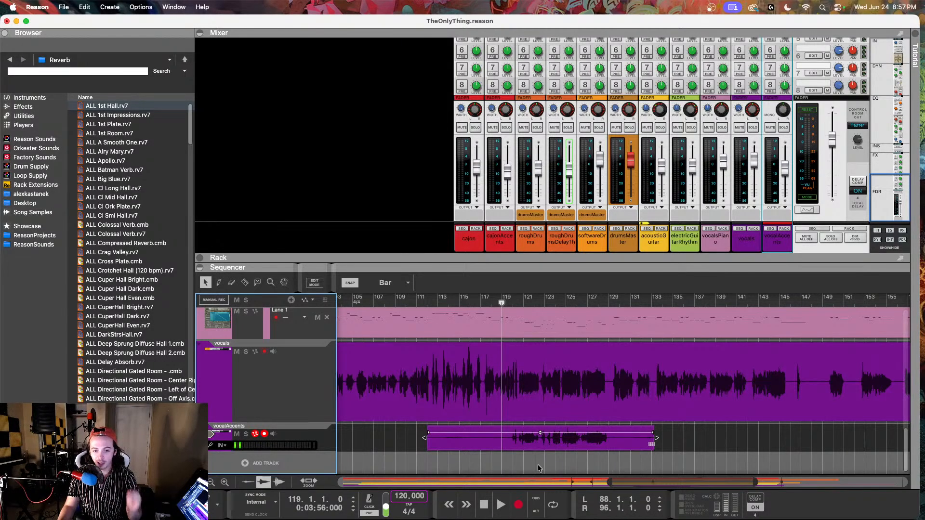
click(503, 306)
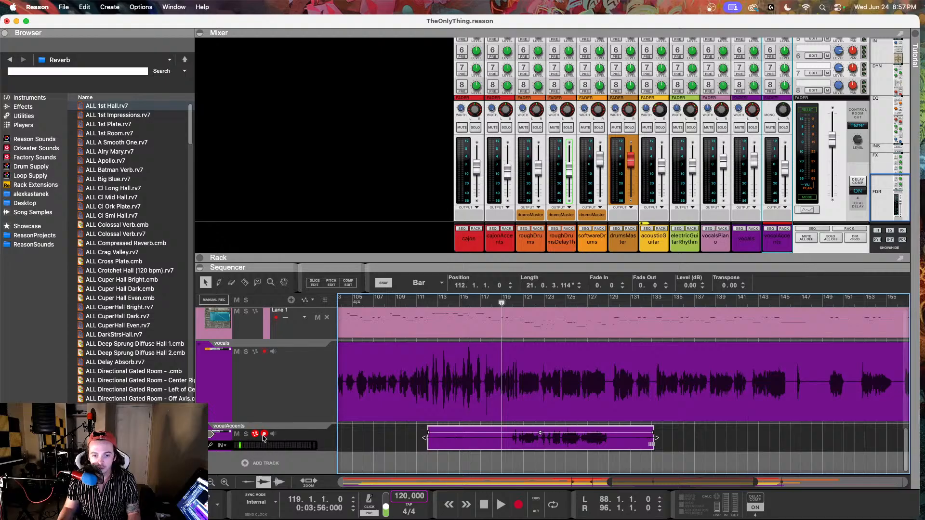
Solo vocalAccents, add an RV7000 reverb with the ALL 1st Hall patch to its rack device, and adjust the reverb's dry/wet mix
click(246, 435)
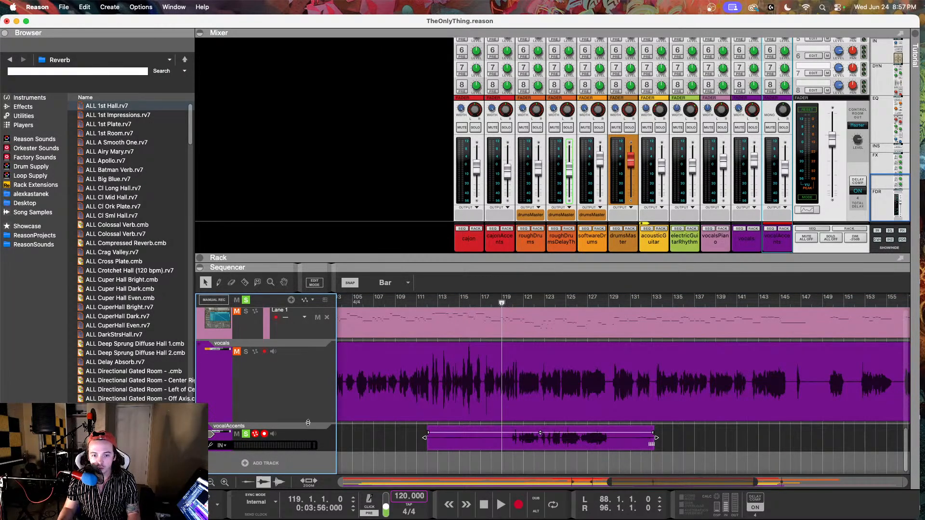
click(786, 228)
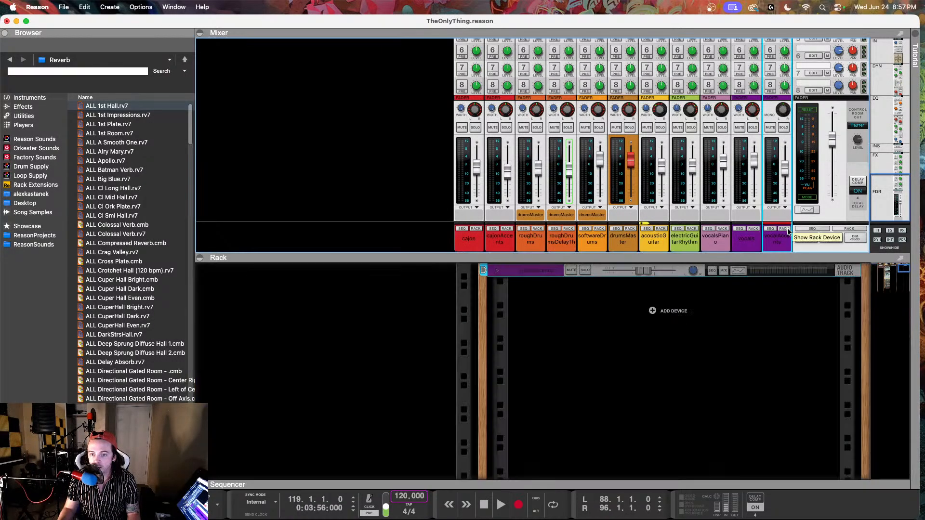
scroll(661, 318, up, 5)
scroll(660, 318, down, 4)
scroll(660, 319, up, 1)
drag(109, 107, 679, 395)
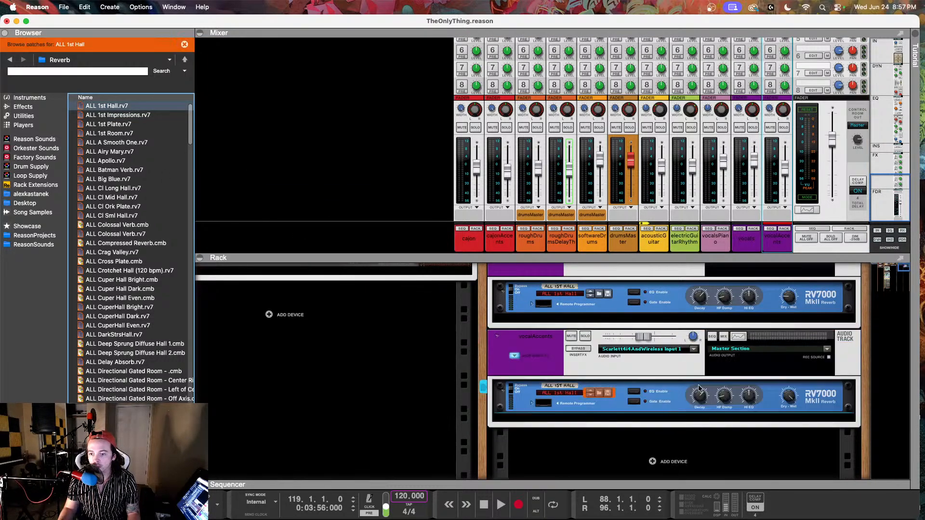
drag(781, 399, 777, 414)
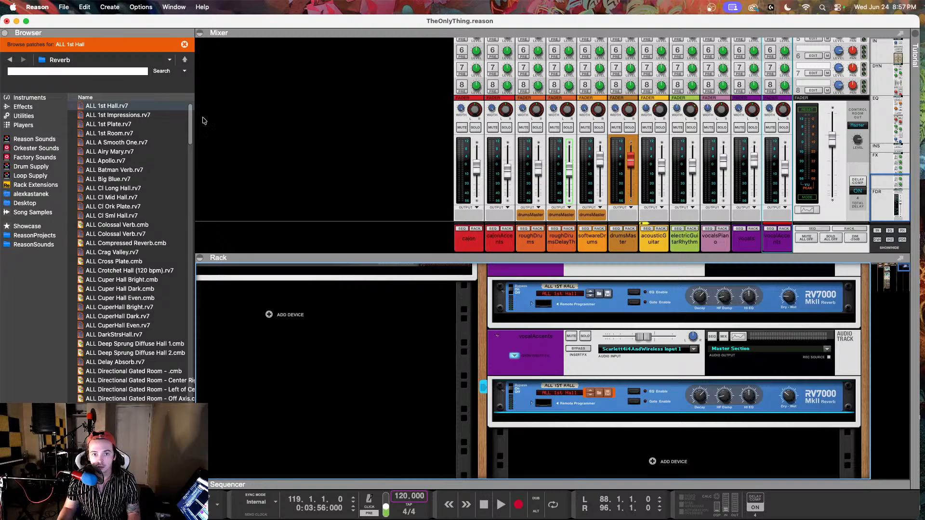
Bring back the sequencer, audition the soloed vocalAccents track from bar 119 to about bar 127, and turn its solo off
click(199, 259)
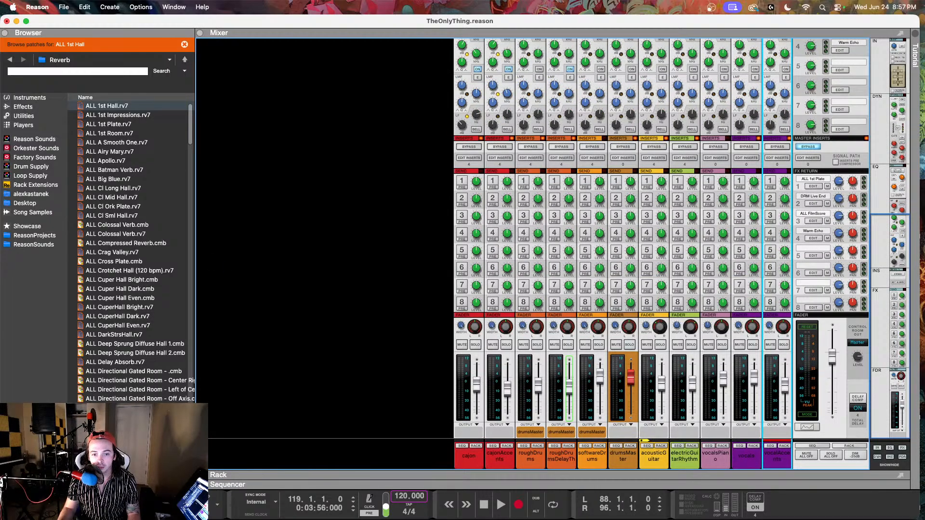
click(199, 484)
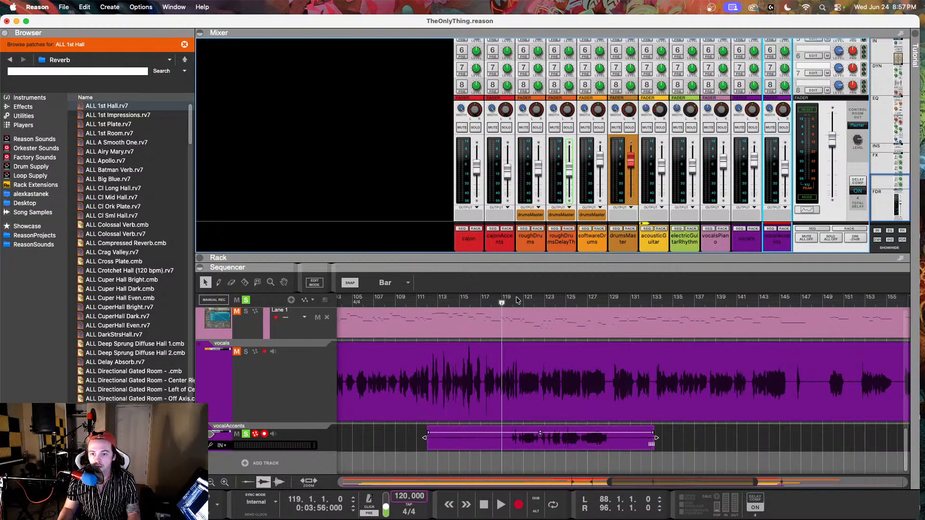
key(space)
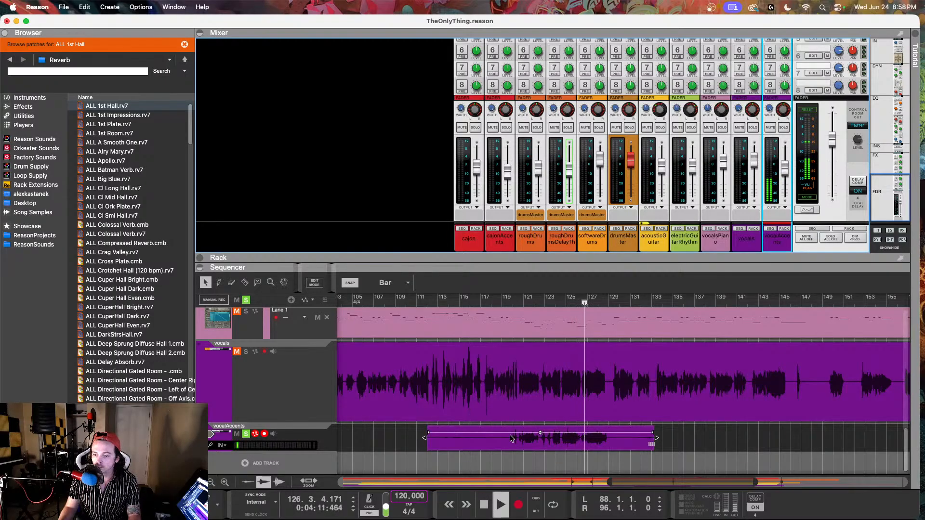
click(247, 434)
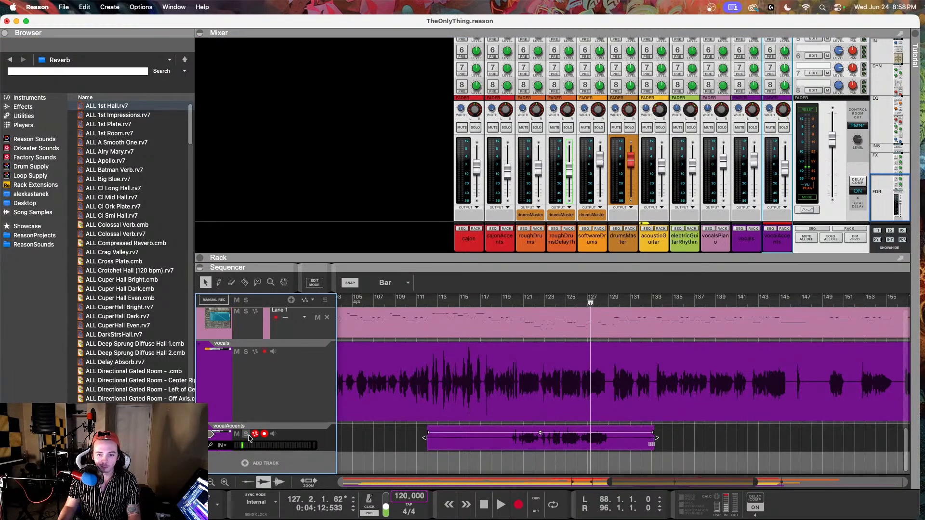
Play the full mix from bar 119 to about bar 128 while raising the vocalAccents fader to -1.46 dB
click(504, 296)
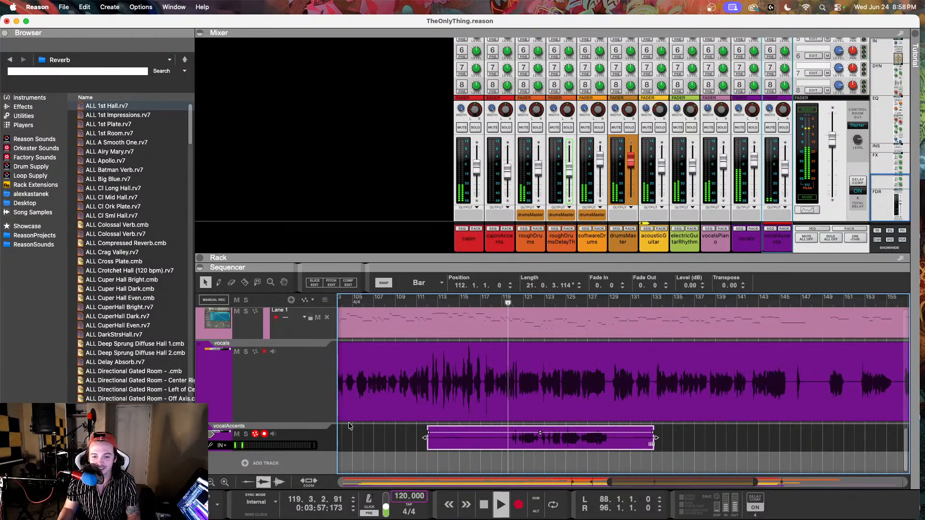
click(322, 437)
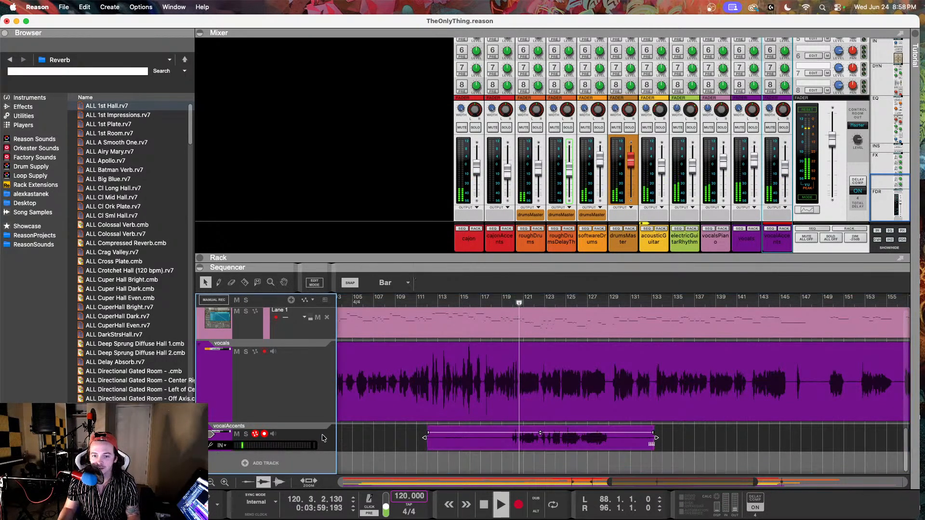
click(786, 165)
drag(785, 166, 786, 162)
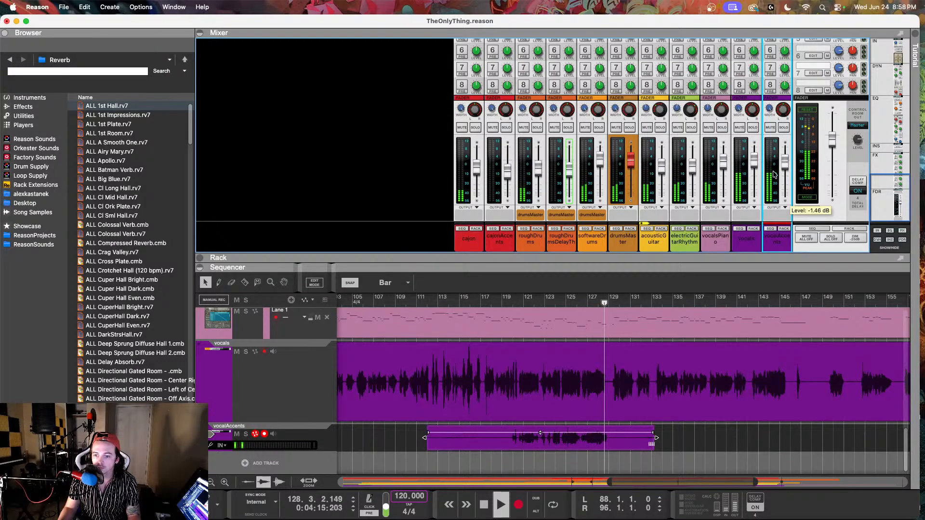
key(space)
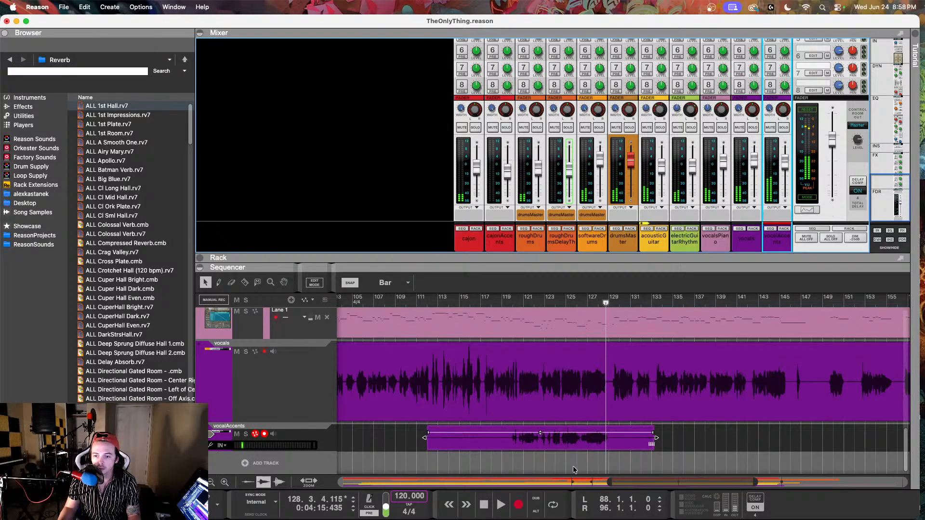
Play a short stretch of the full mix around bars 126 to 127 and place the song position at bar 127
click(425, 301)
click(334, 436)
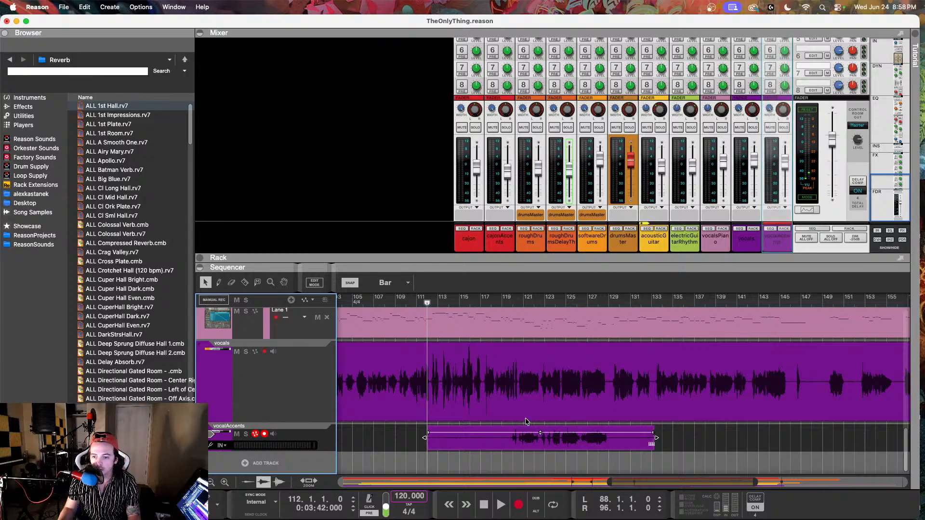
scroll(595, 435, up, 3)
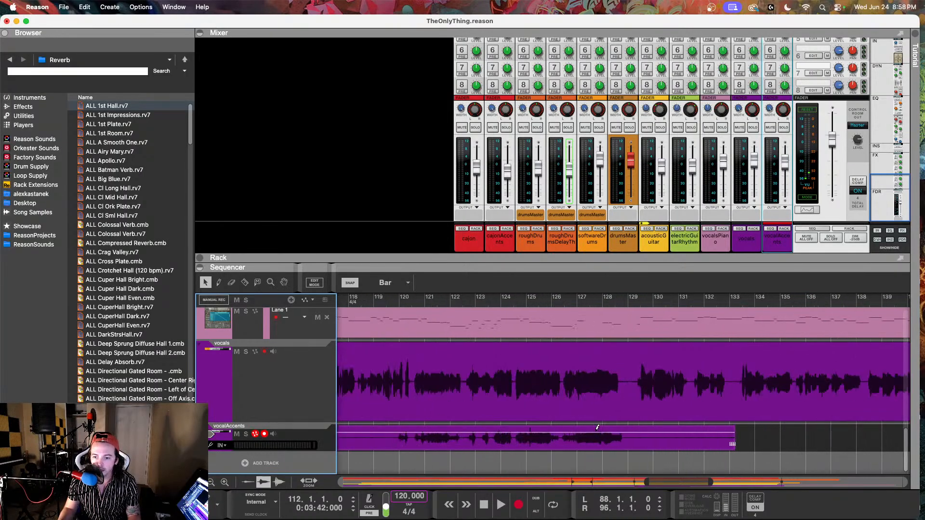
click(574, 300)
key(space)
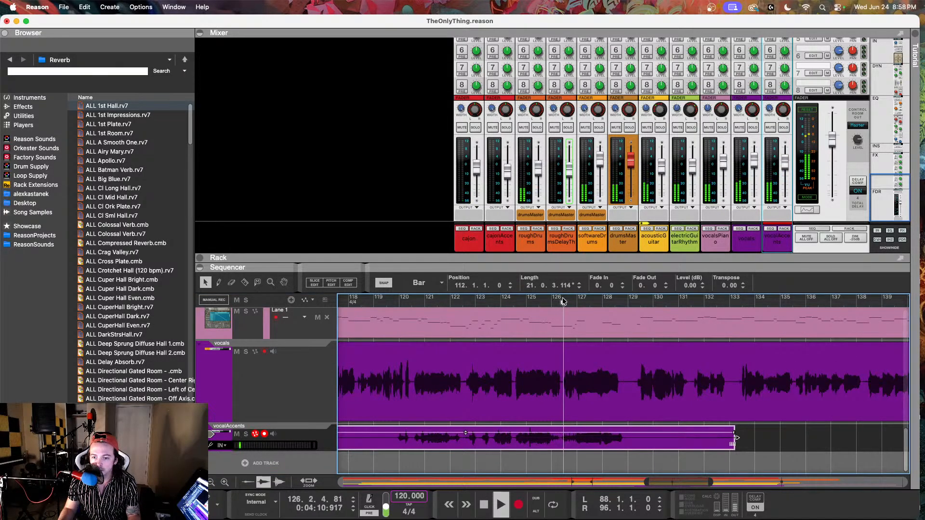
key(space)
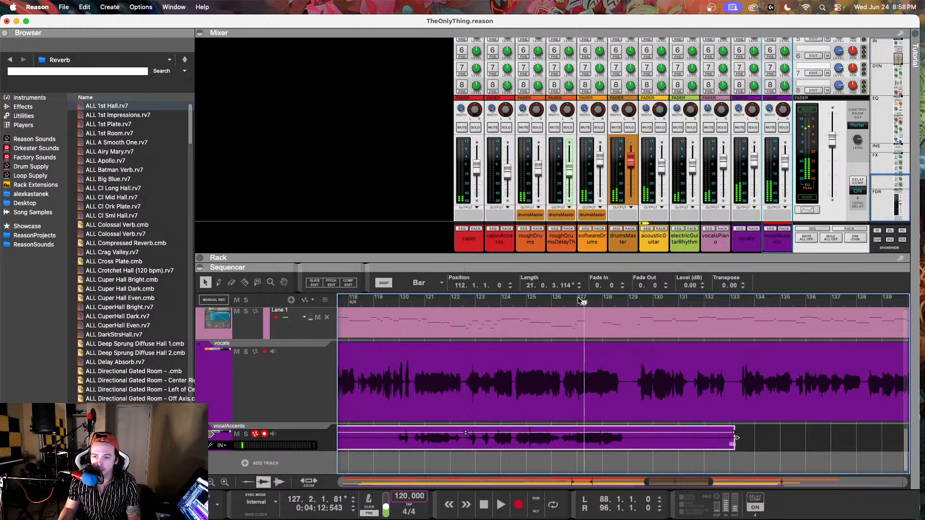
click(575, 300)
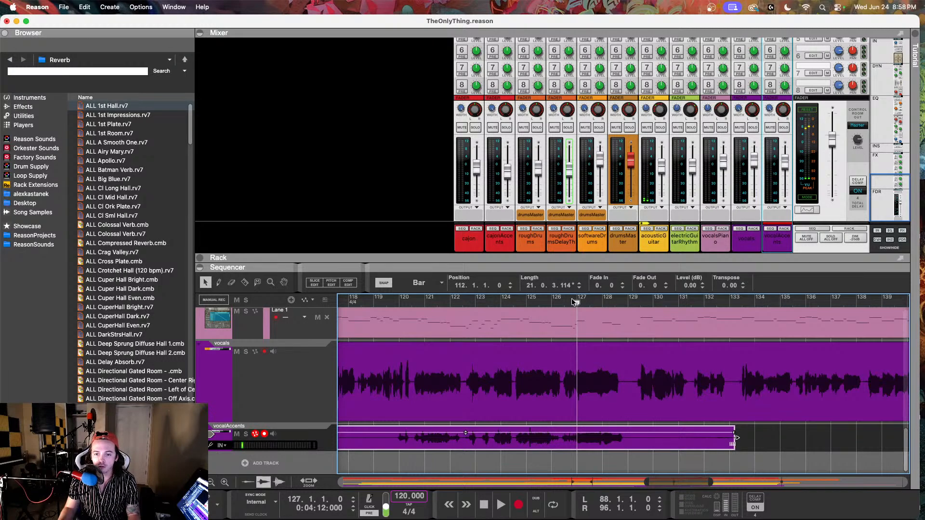
With input monitoring on for vocalAccents, record a new take over the existing clip from bar 112 to about bar 133
scroll(542, 315, left, 5)
scroll(483, 321, down, 4)
click(396, 304)
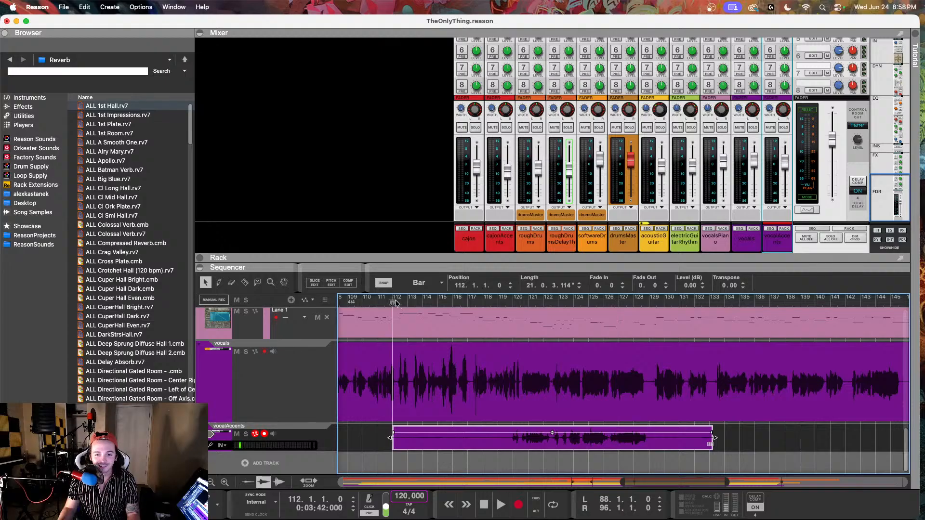
click(325, 433)
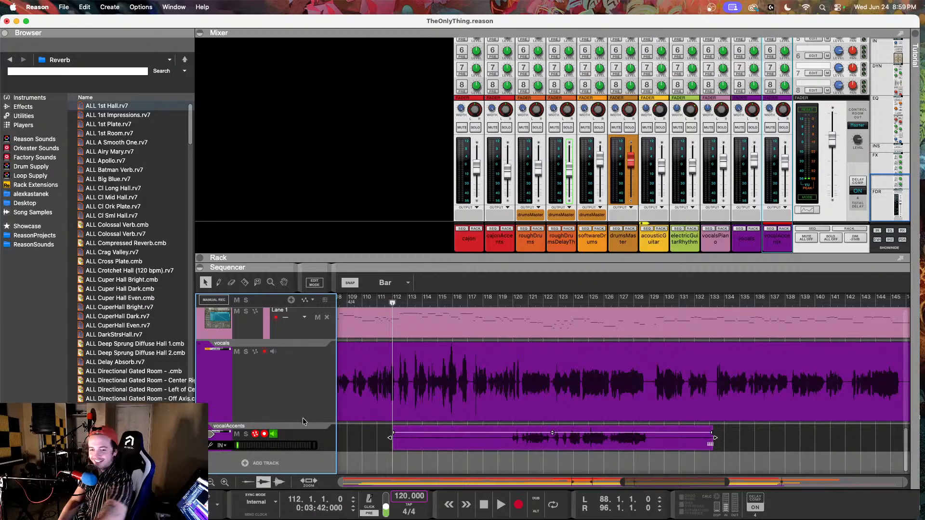
click(389, 302)
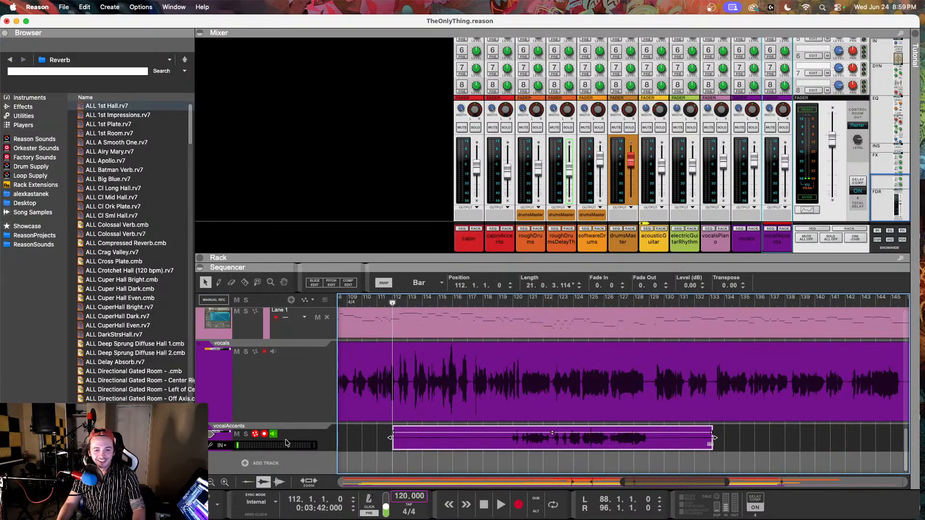
click(304, 434)
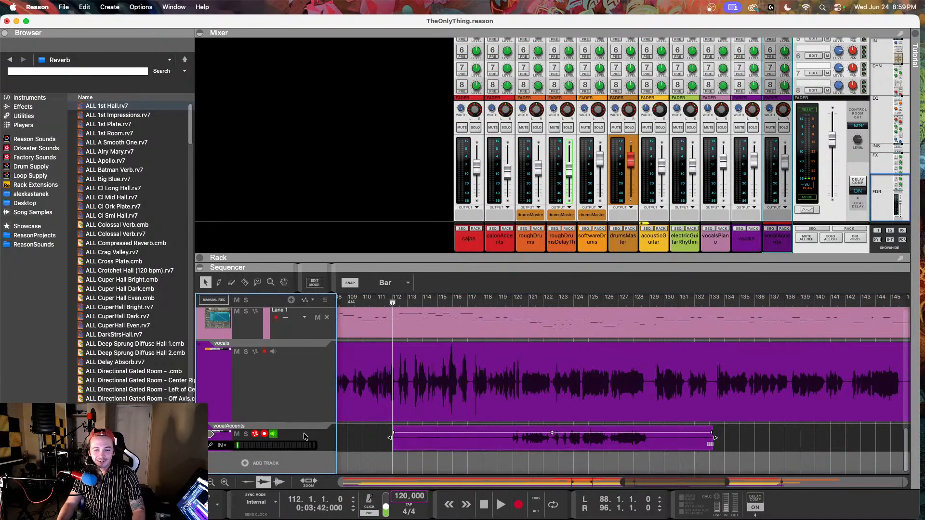
click(520, 505)
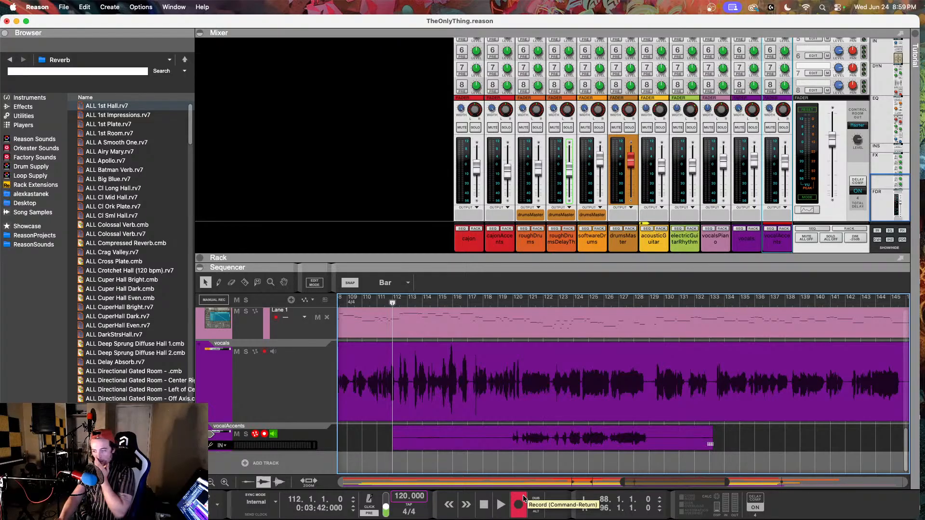
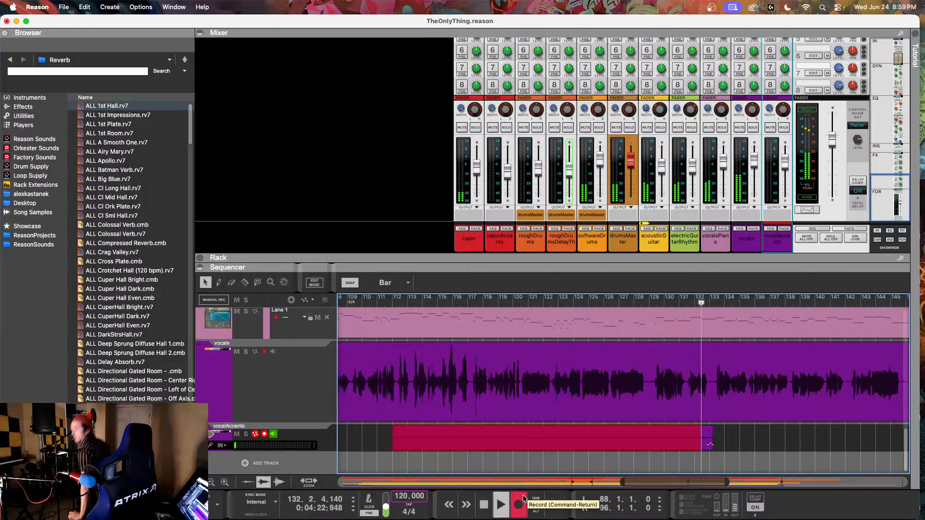
key(space)
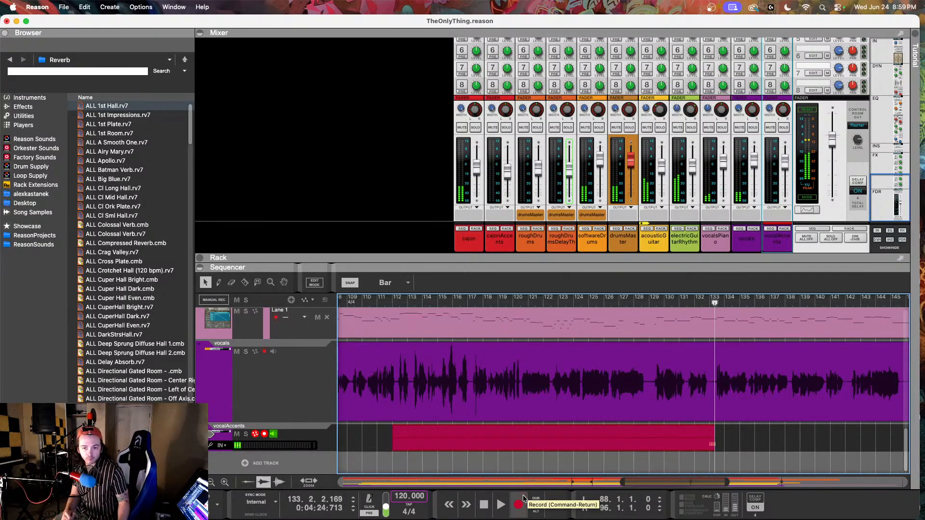
Record another vocalAccents take from bar 112 to about bar 132
click(393, 303)
click(329, 433)
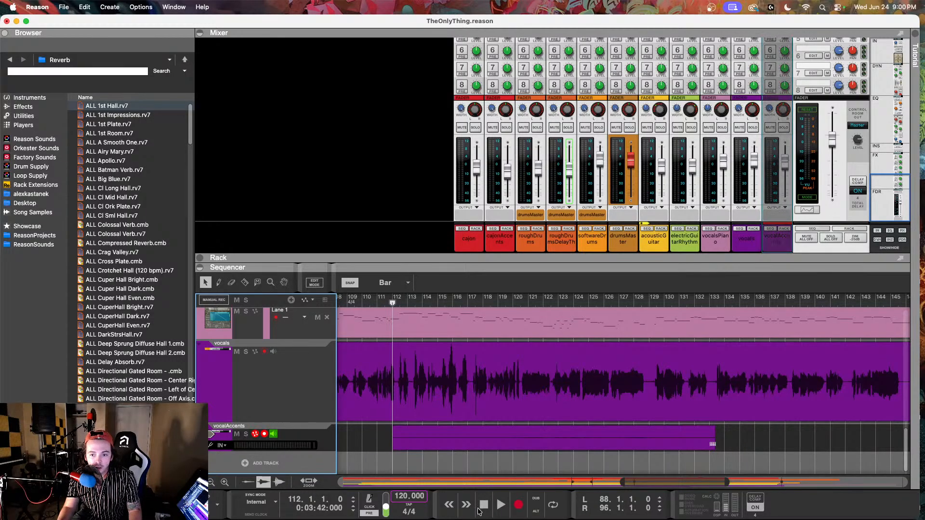
click(523, 509)
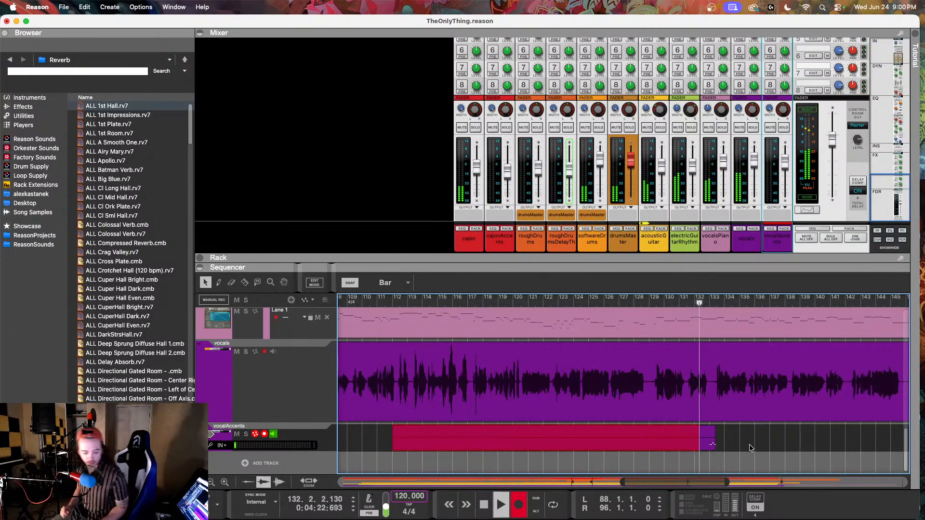
key(space)
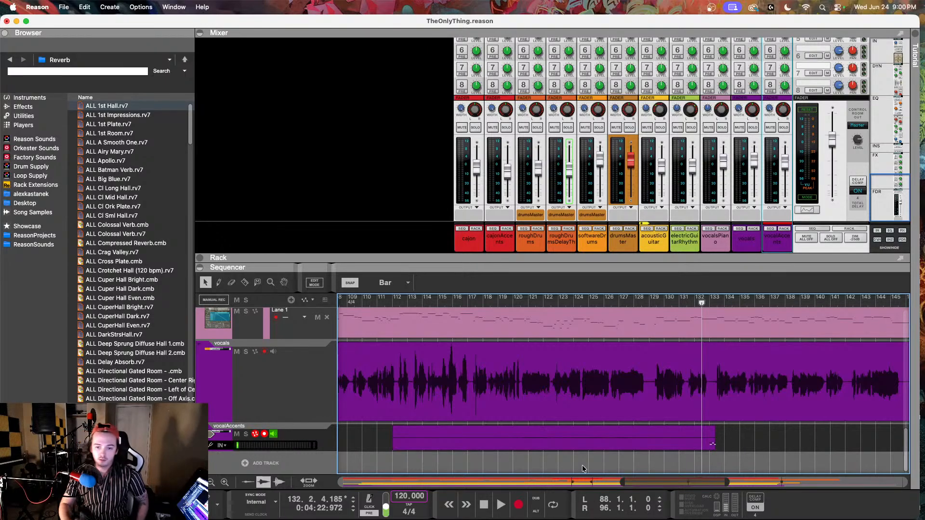
Make Take 2 the active take of the vocalAccents clip in comp editing, close the editor, and normalize the clip
double_click(527, 435)
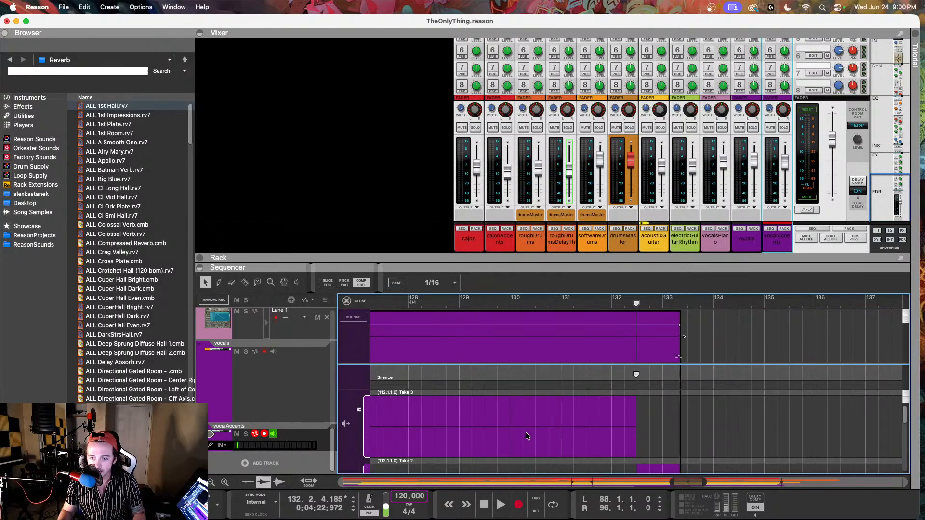
drag(385, 271, 384, 217)
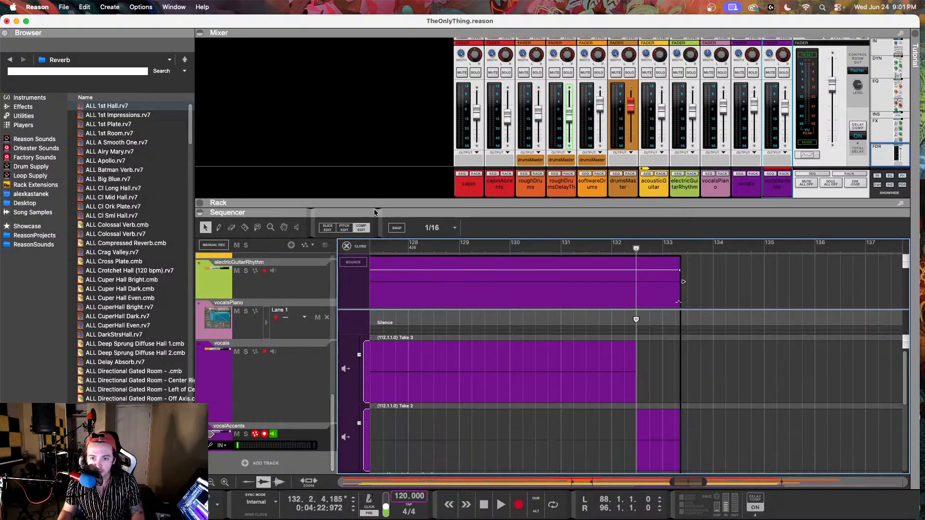
scroll(427, 375, left, 5)
scroll(428, 374, left, 3)
scroll(426, 373, down, 4)
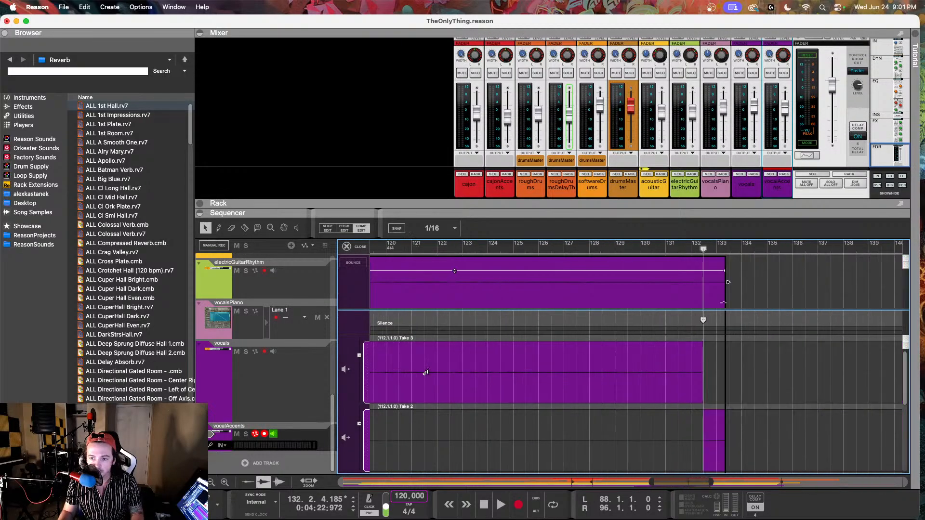
scroll(423, 375, left, 5)
scroll(422, 378, right, 3)
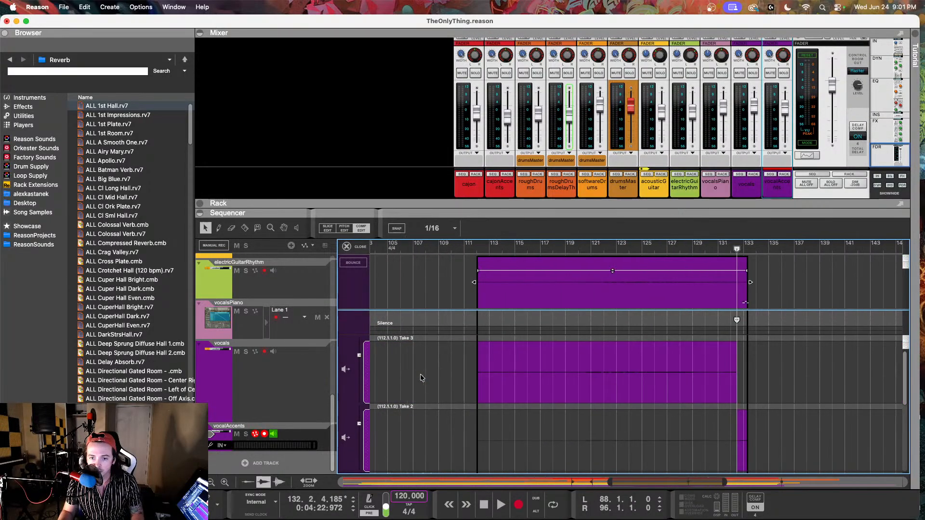
click(346, 437)
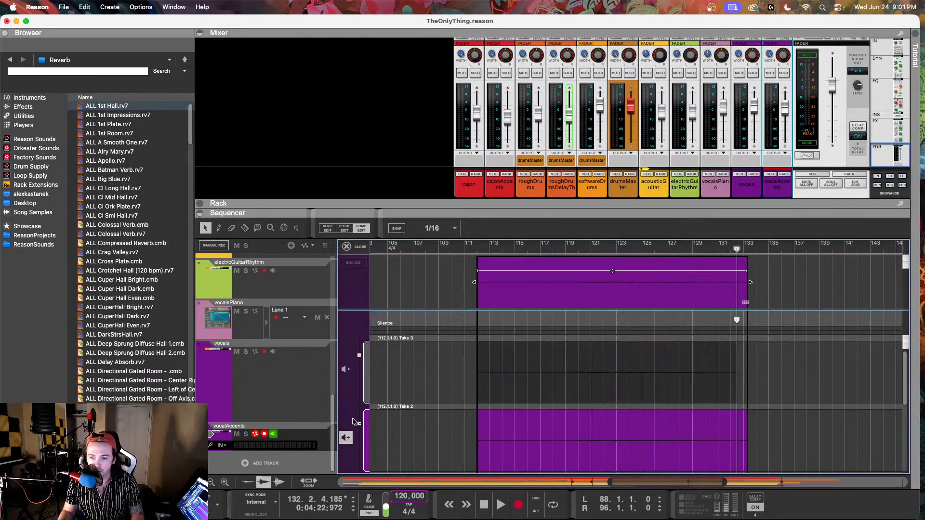
click(352, 249)
right_click(493, 442)
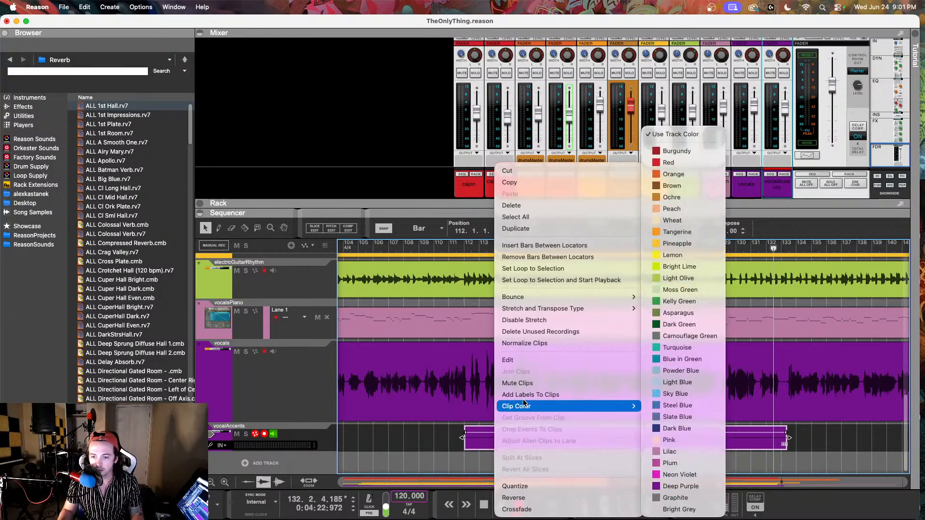
click(520, 343)
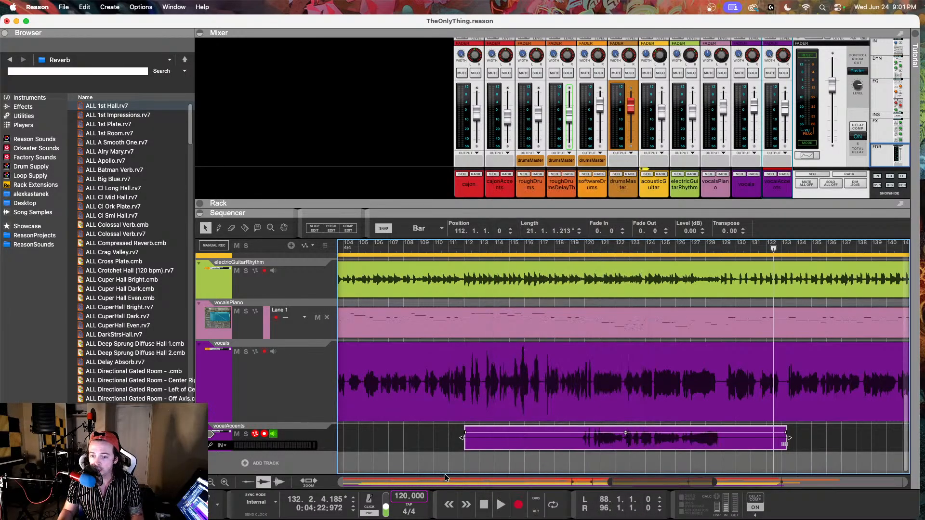
Reopen the vocalAccents clip in comp editing, switch the active take to Take 3, and normalize the clip
double_click(553, 438)
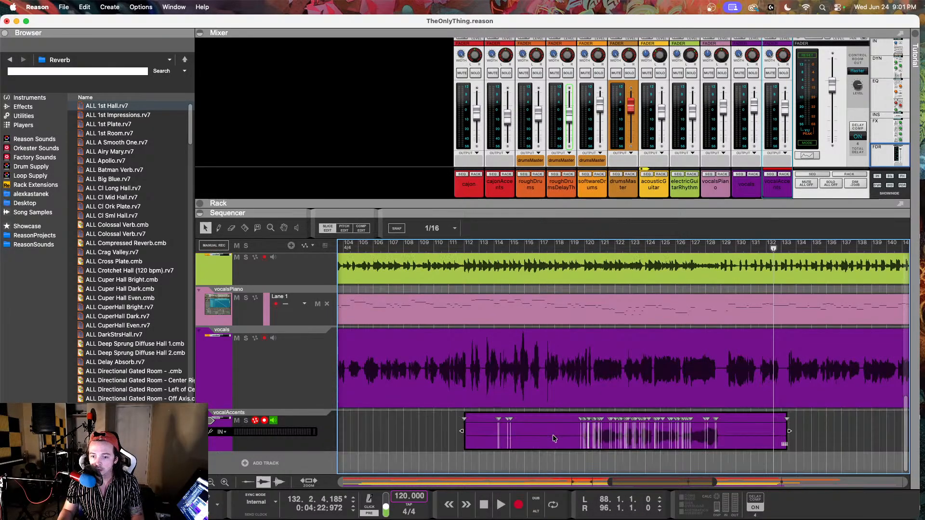
click(368, 228)
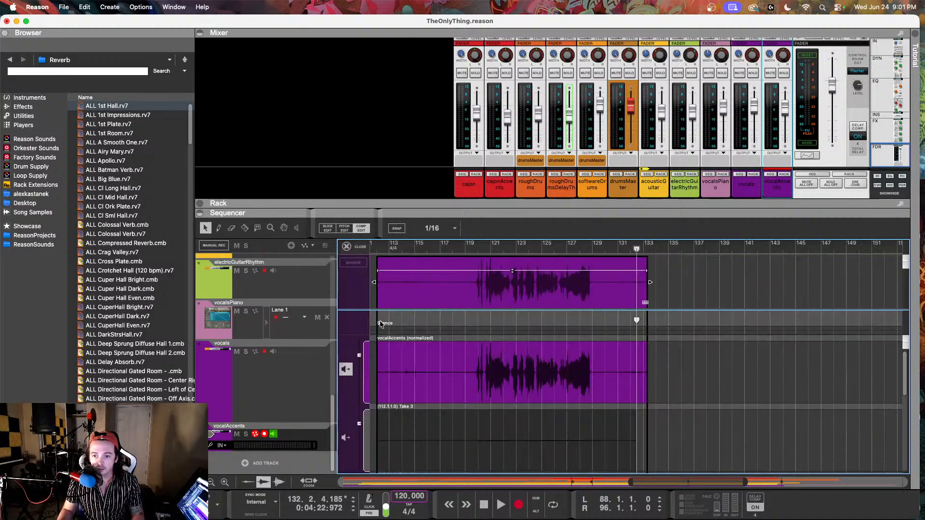
click(350, 442)
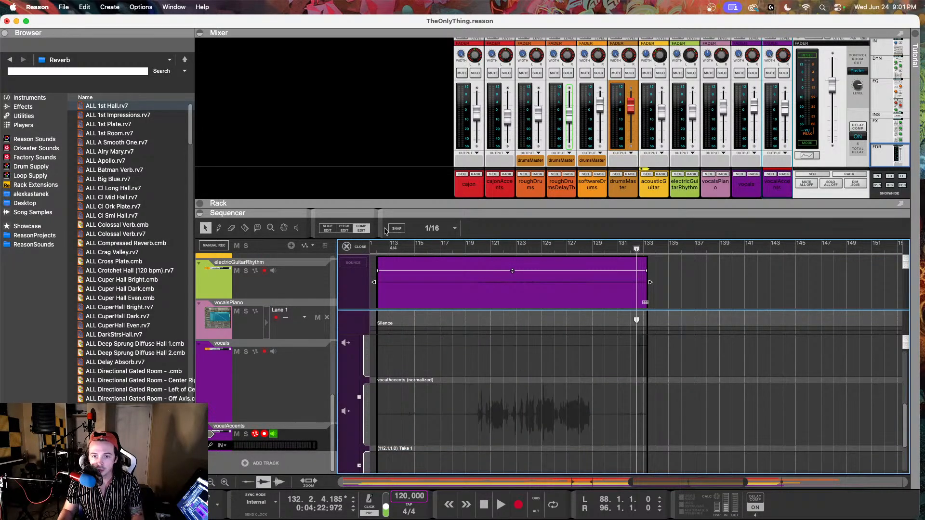
click(348, 248)
right_click(548, 453)
right_click(523, 438)
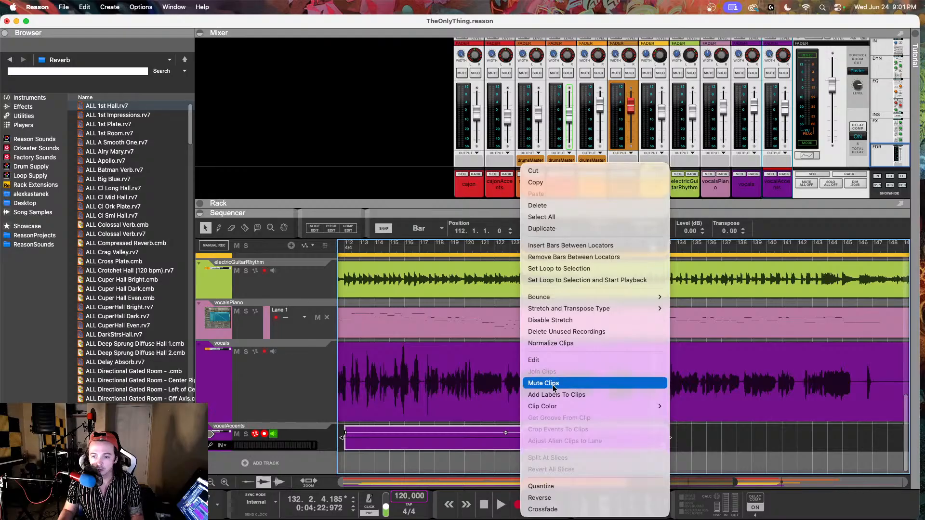
click(549, 342)
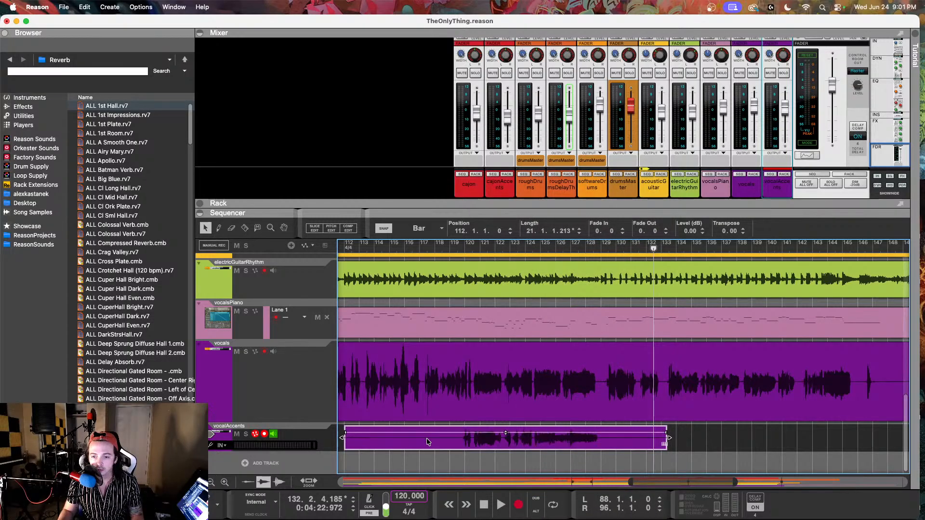
Open the vocalAccents clip in comp editing and collapse the mixer to compare all the normalized takes together
click(362, 229)
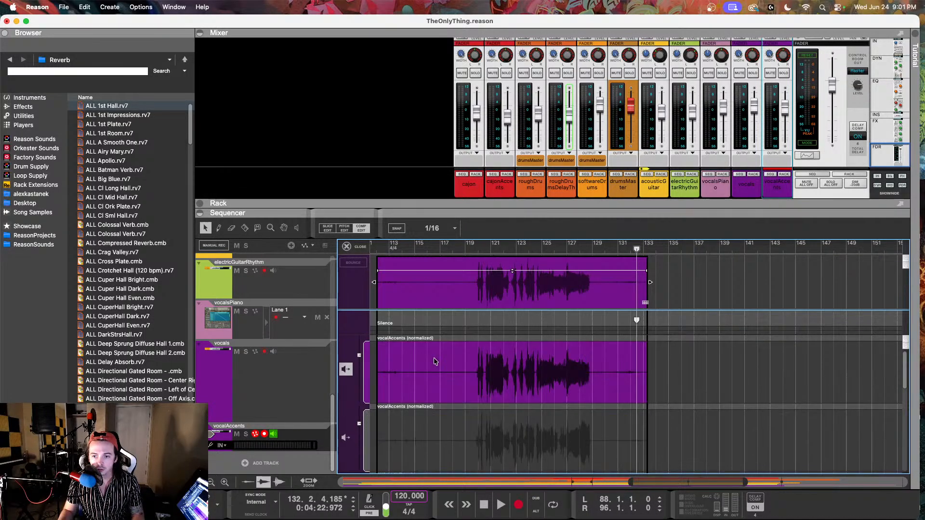
scroll(448, 377, down, 5)
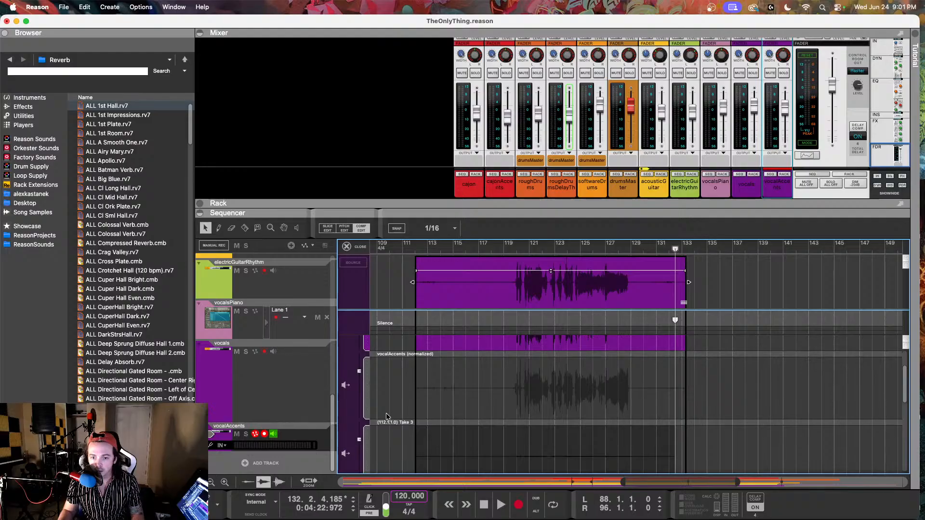
scroll(391, 413, down, 3)
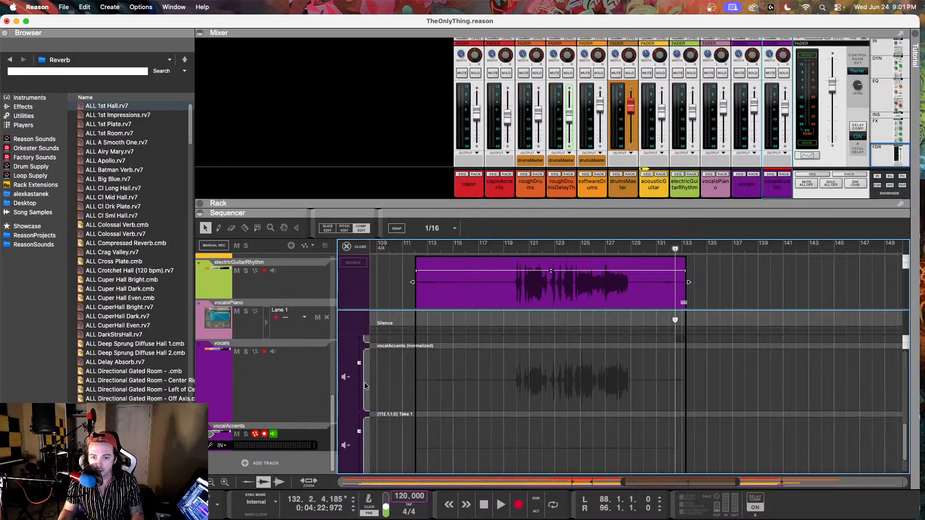
mouse_move(365, 383)
mouse_down()
mouse_move(367, 347)
mouse_move(372, 427)
mouse_move(376, 388)
mouse_up()
scroll(469, 375, up, 1)
scroll(469, 376, down, 4)
scroll(378, 442, up, 3)
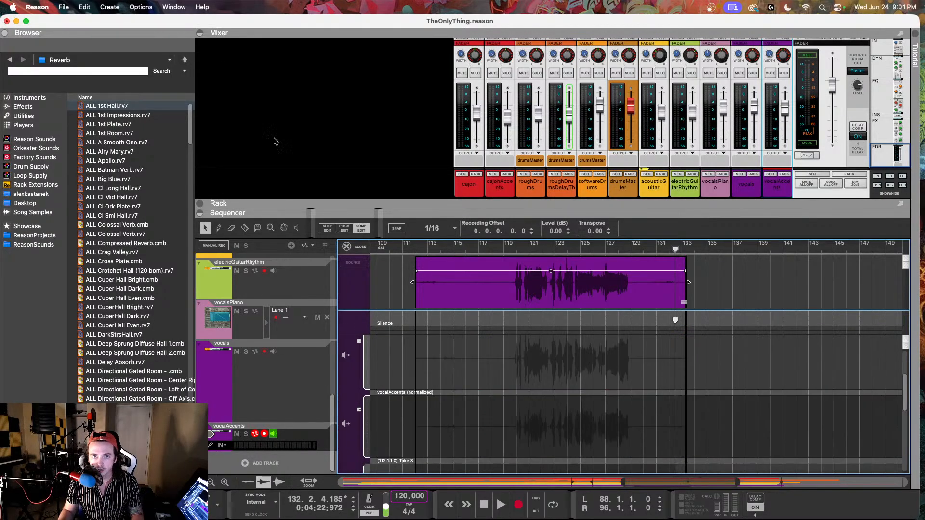
click(202, 33)
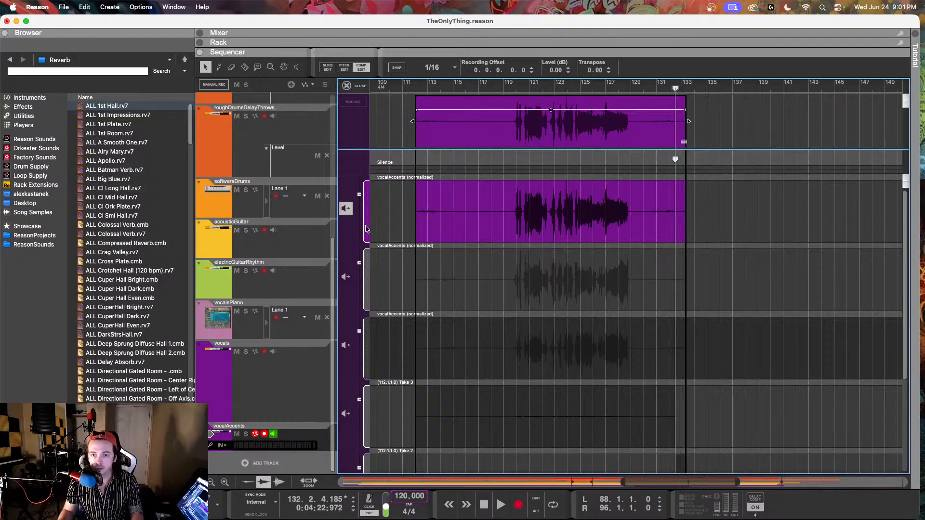
scroll(545, 245, up, 5)
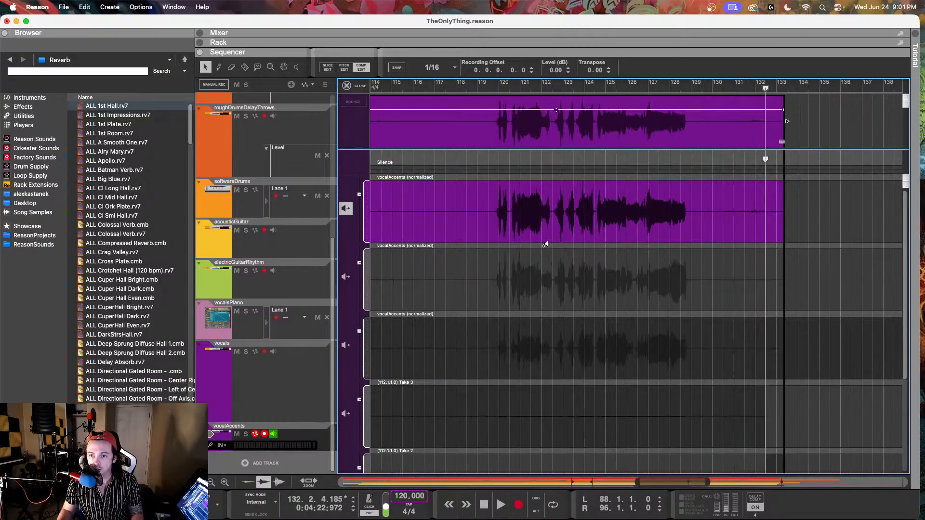
scroll(544, 244, down, 3)
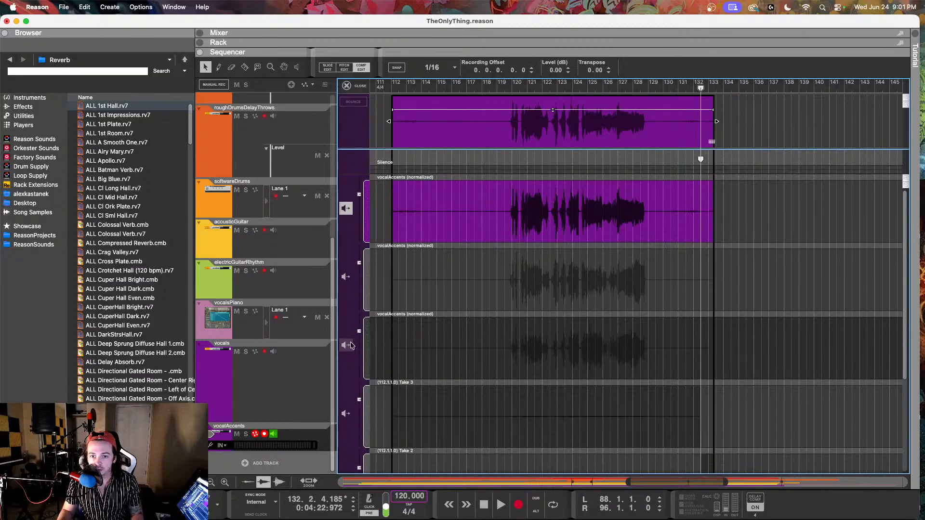
Rename the three normalized vocalAccents takes take01, take02 and take03 in recording order, from the lowest row up
click(400, 319)
double_click(400, 315)
text(tak)
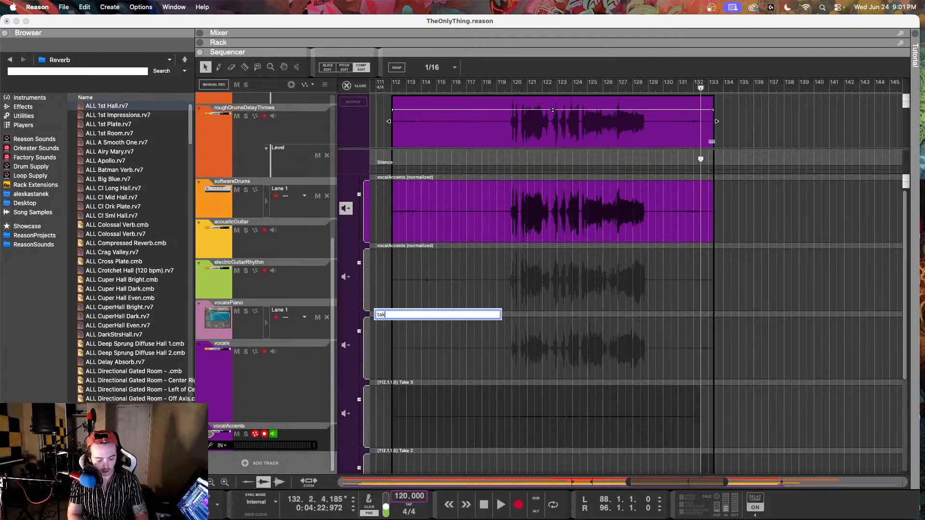
text(e01)
key(Return)
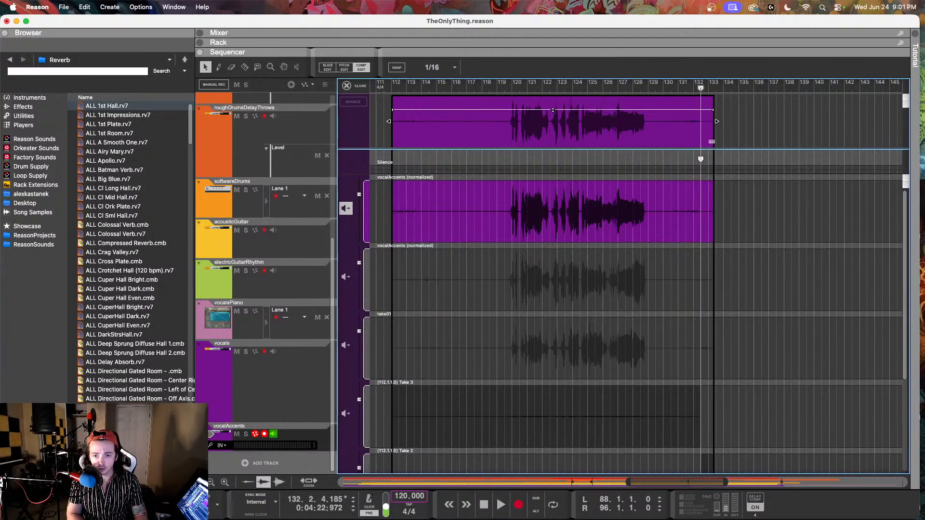
double_click(400, 247)
text(take02)
key(Return)
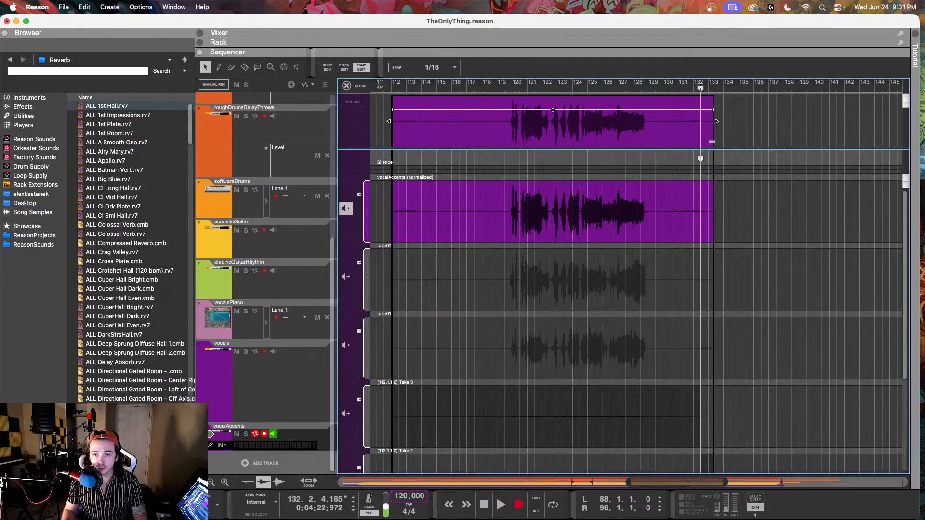
double_click(392, 179)
text(take03)
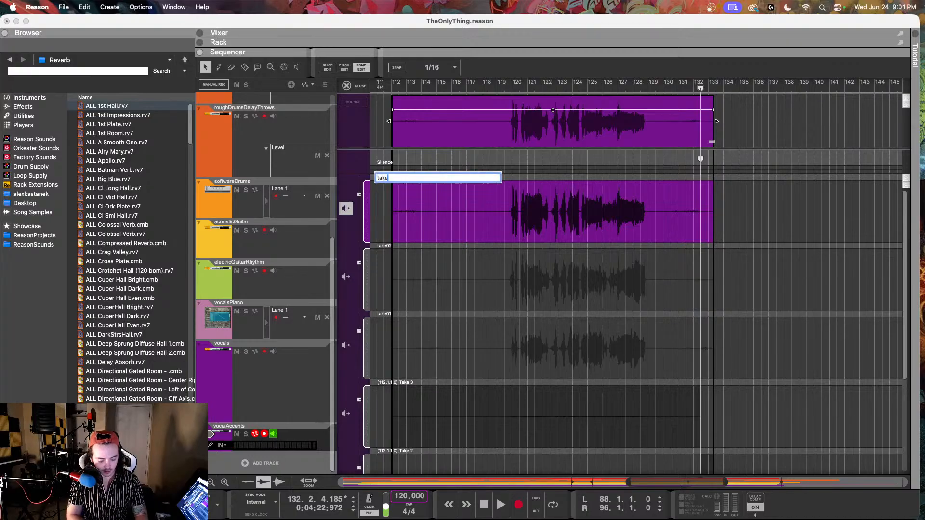
key(Return)
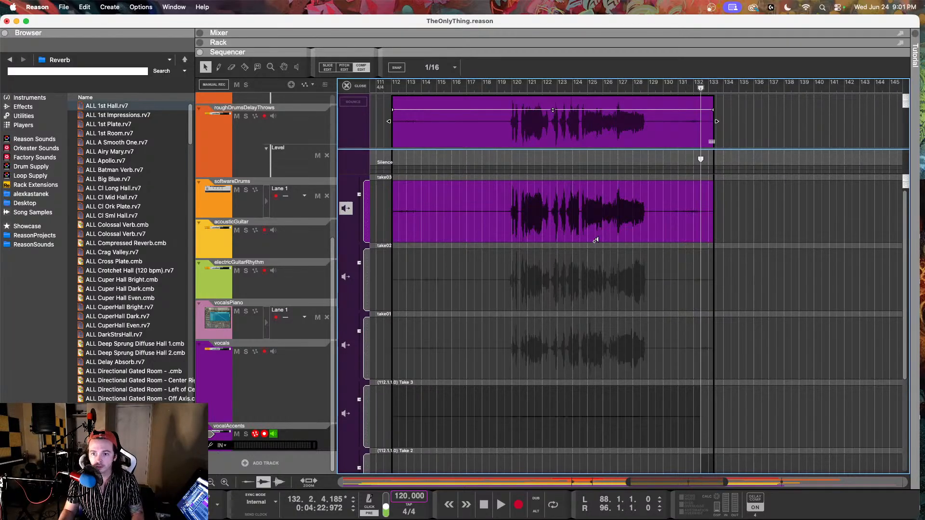
Play back take03 from around bar 120 and again from bar 121, with input monitoring off on the vocalAccents track
scroll(598, 240, up, 4)
click(426, 87)
key(space)
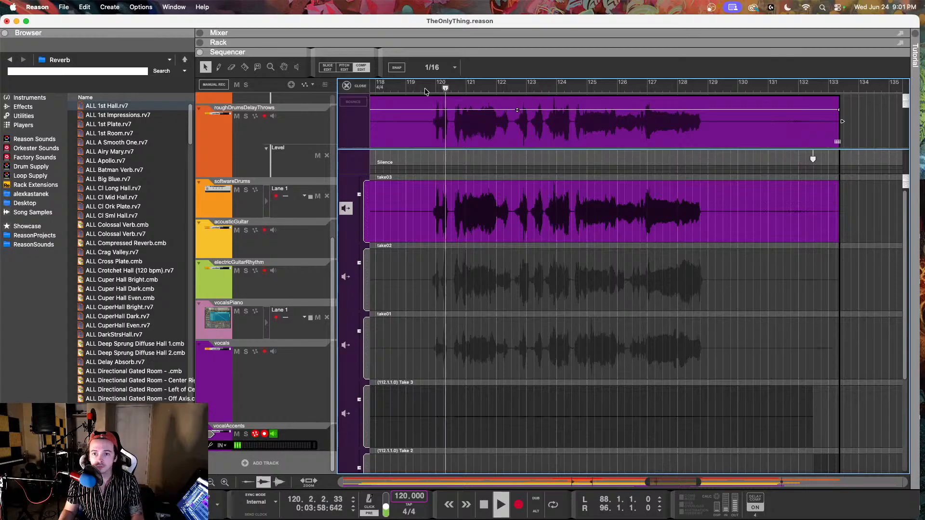
click(274, 434)
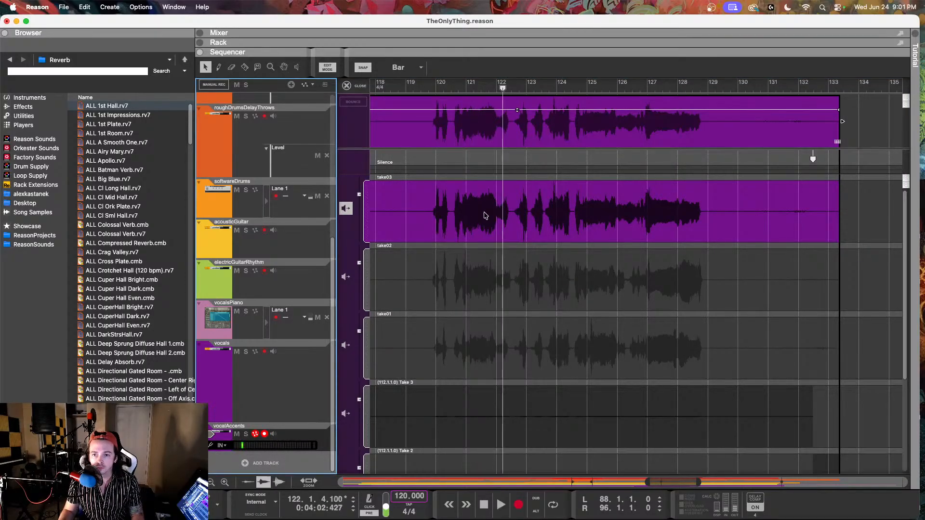
click(466, 86)
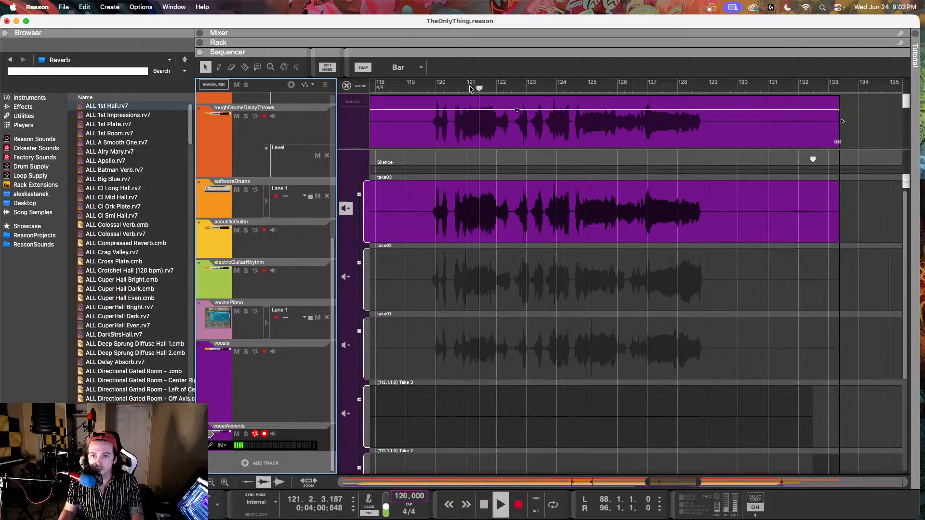
key(space)
Select the vocalsPiano track, show the mixer, and set the vocalsPiano channel level to -0.47 dB
click(246, 323)
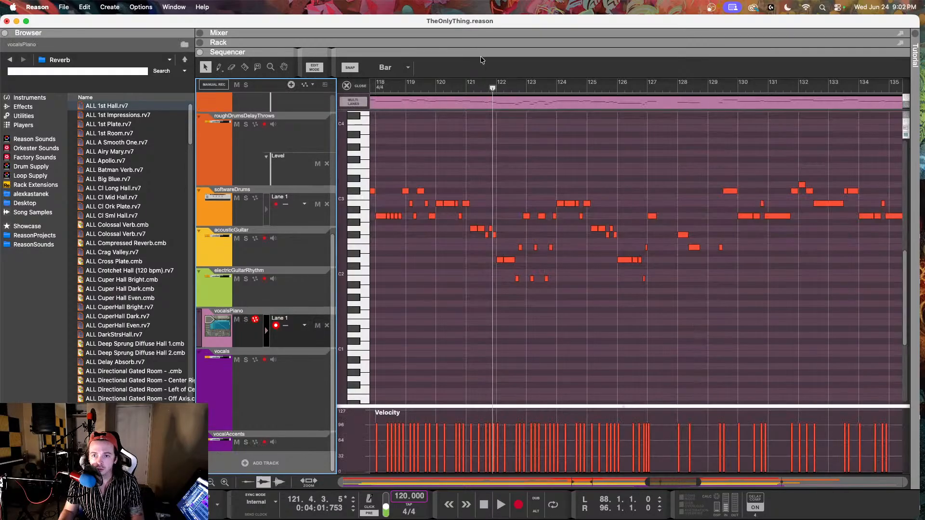
click(200, 33)
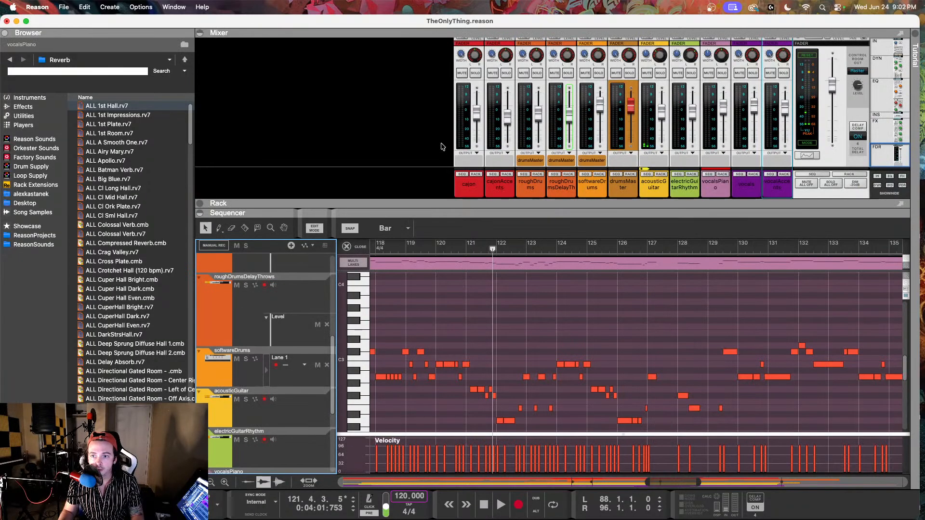
click(724, 111)
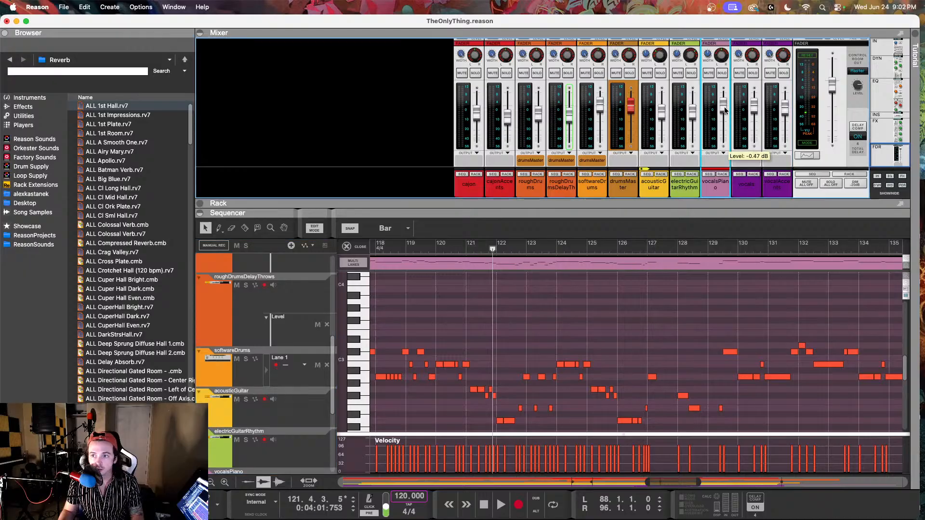
Return to the arrangement and play it from around bar 120 to check the vocal and piano balance
click(363, 247)
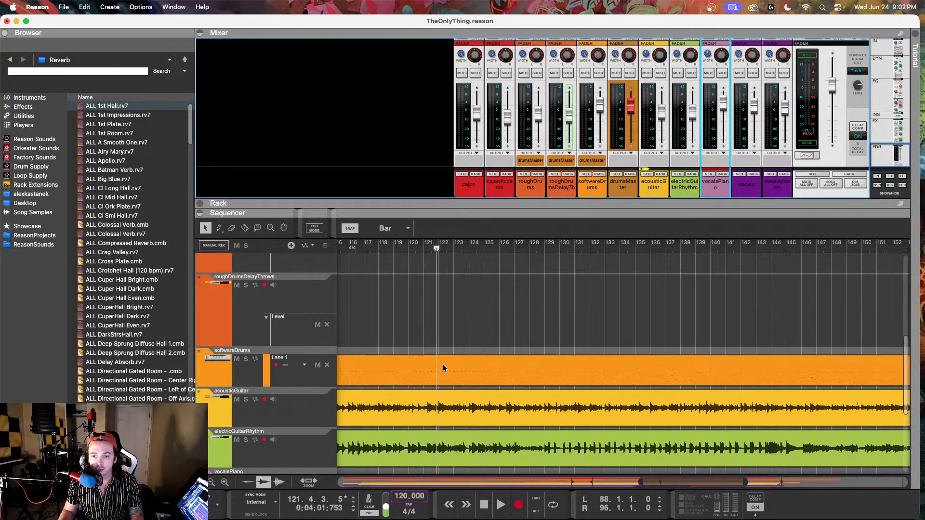
scroll(444, 368, down, 4)
click(525, 248)
key(space)
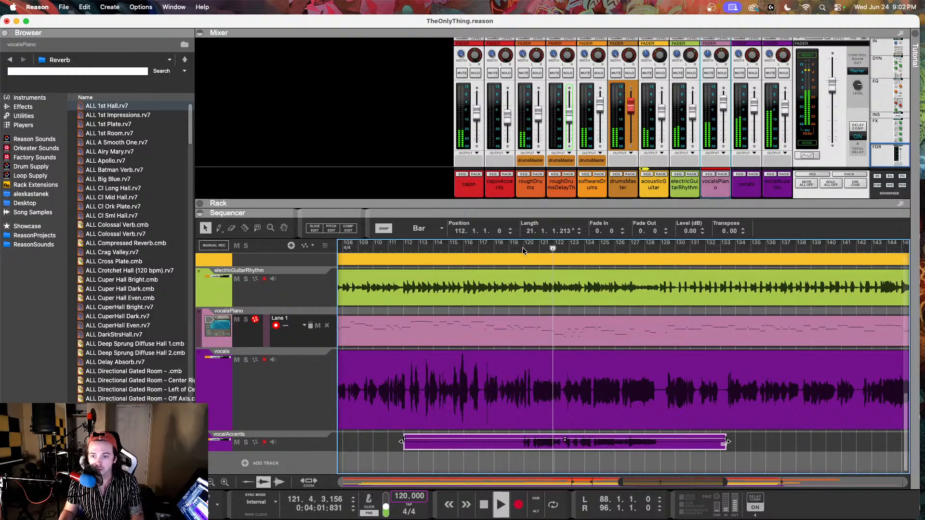
key(space)
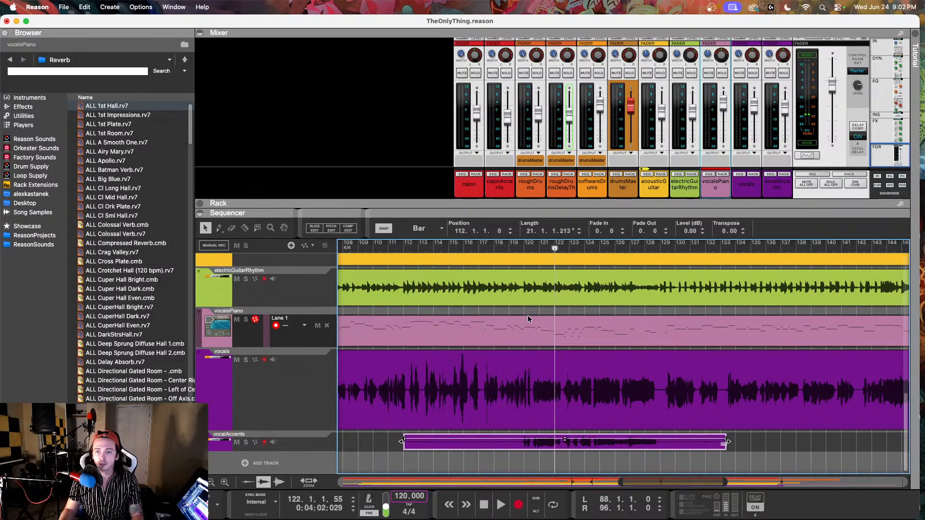
Record a fourth vocalAccents take from bar 112 to about bar 133
click(405, 247)
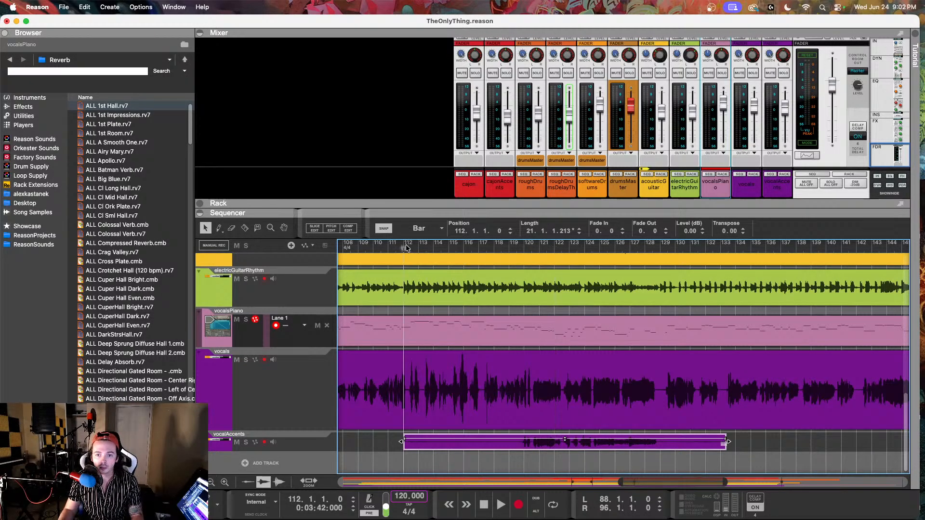
click(318, 442)
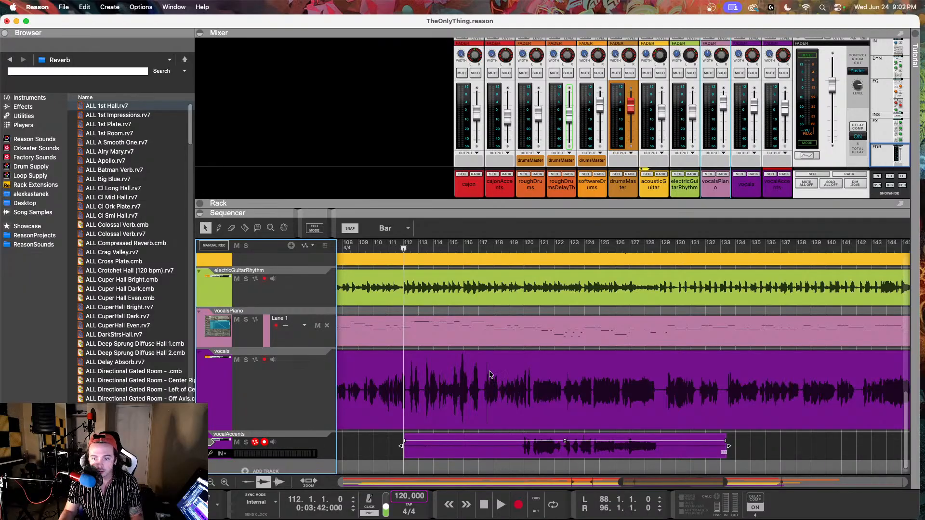
scroll(410, 418, down, 1)
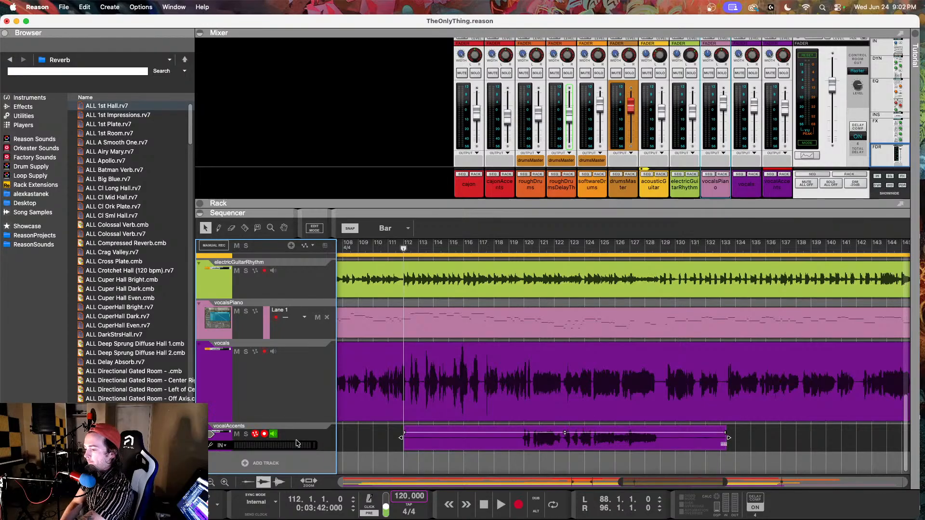
click(793, 447)
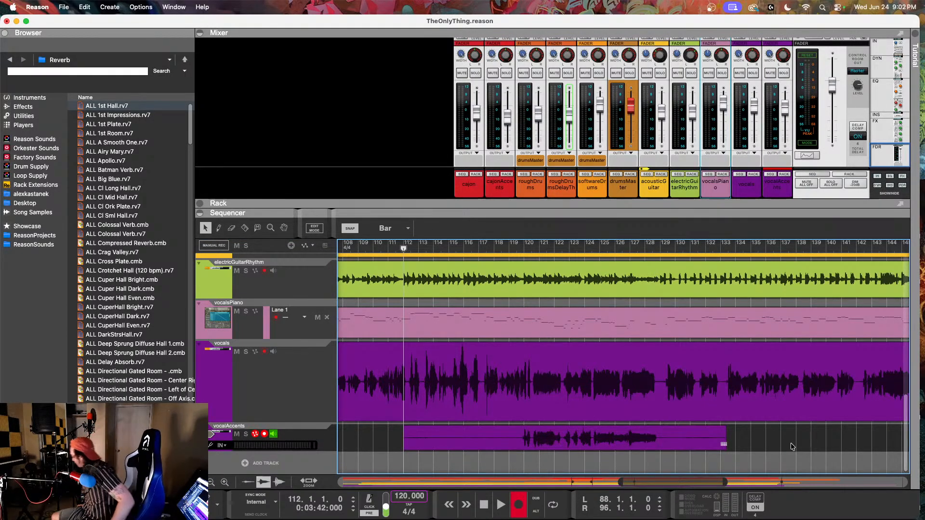
key(space)
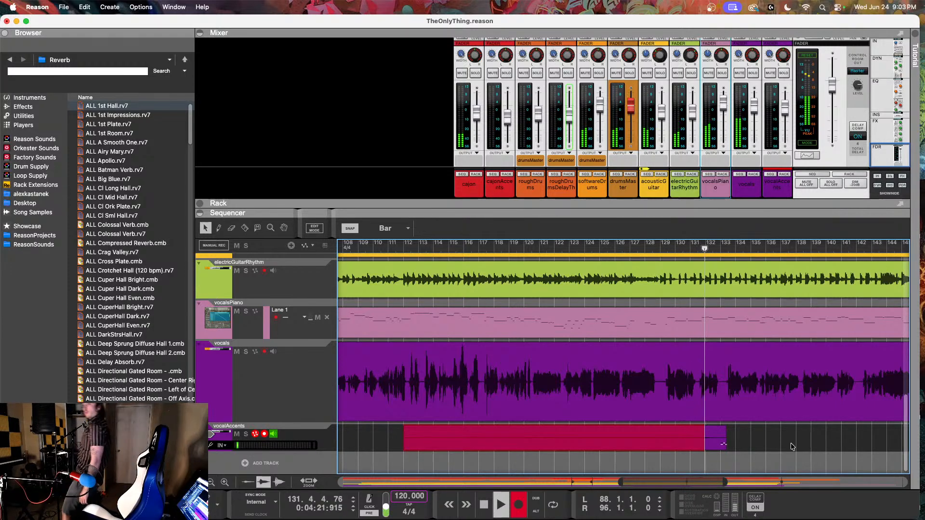
key(space)
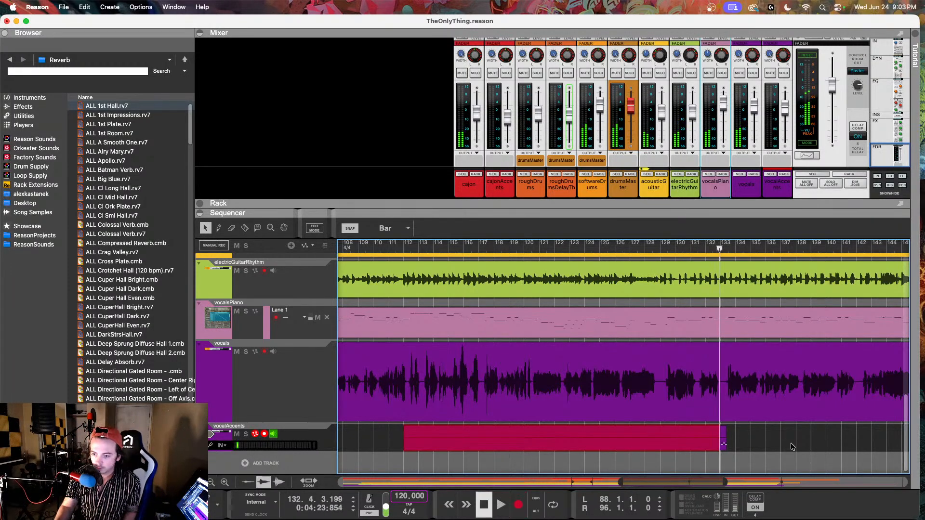
Open the vocalAccents clip in comp editing, examine Take 4 from its start, and close the editor
click(488, 433)
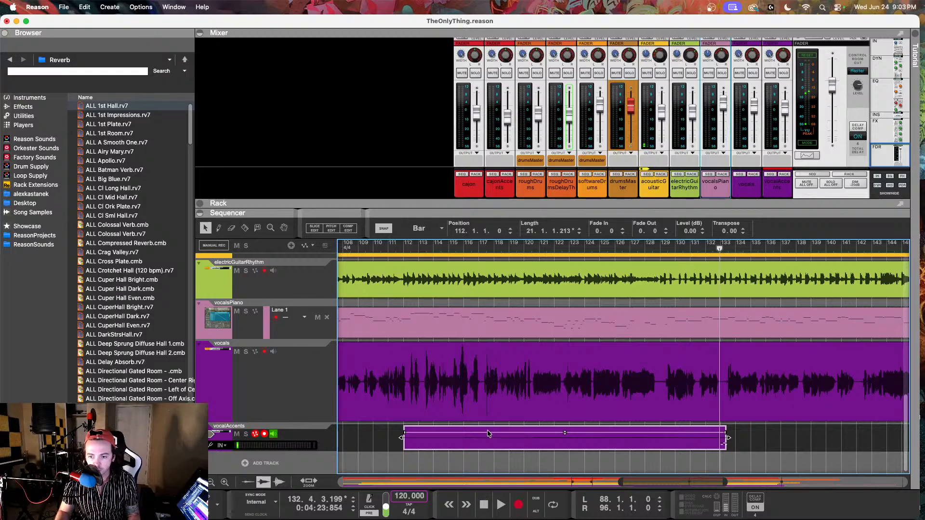
double_click(416, 444)
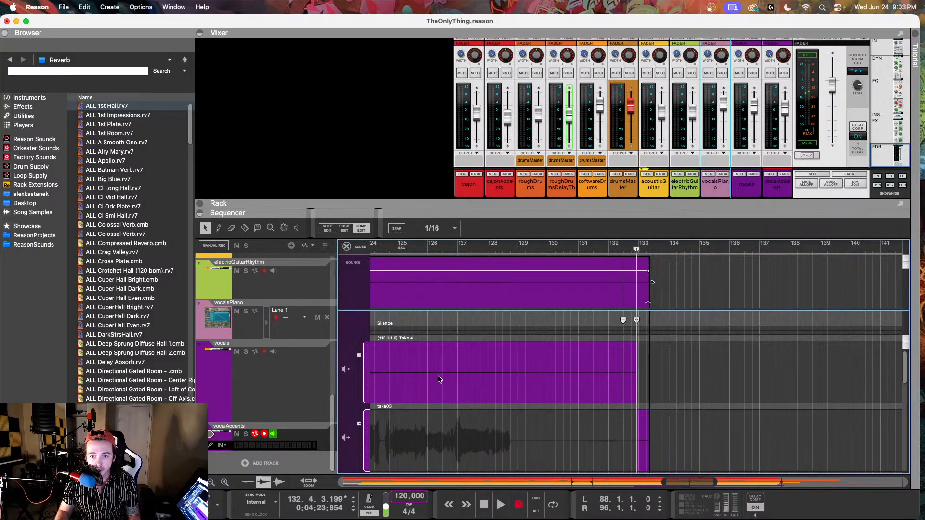
scroll(438, 379, left, 10)
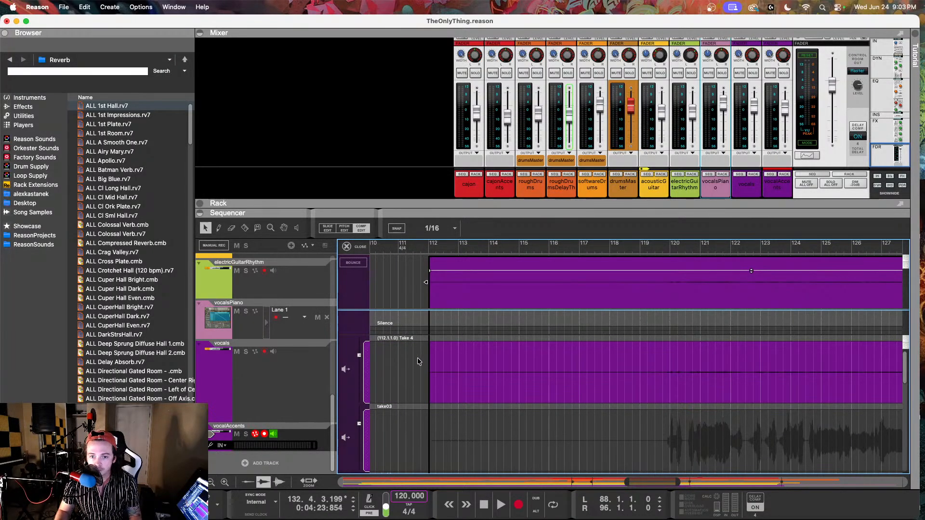
click(348, 247)
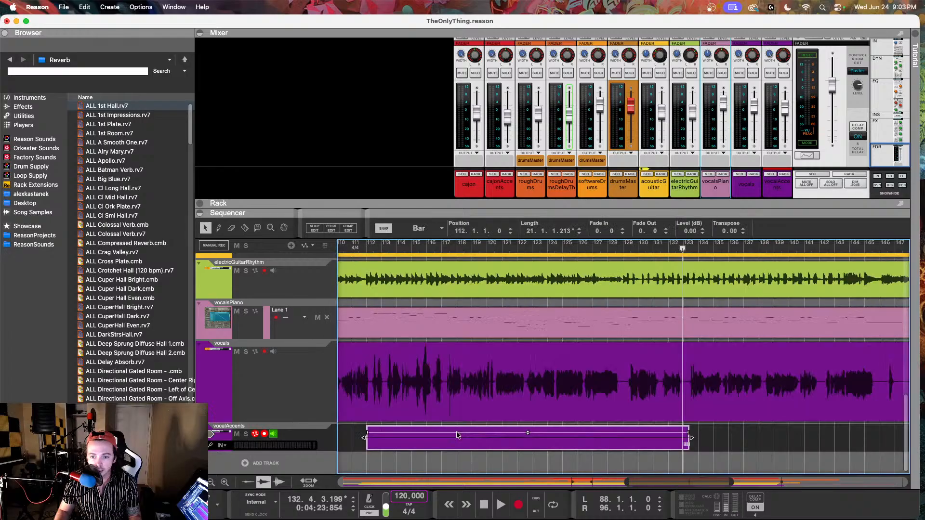
right_click(480, 439)
click(492, 332)
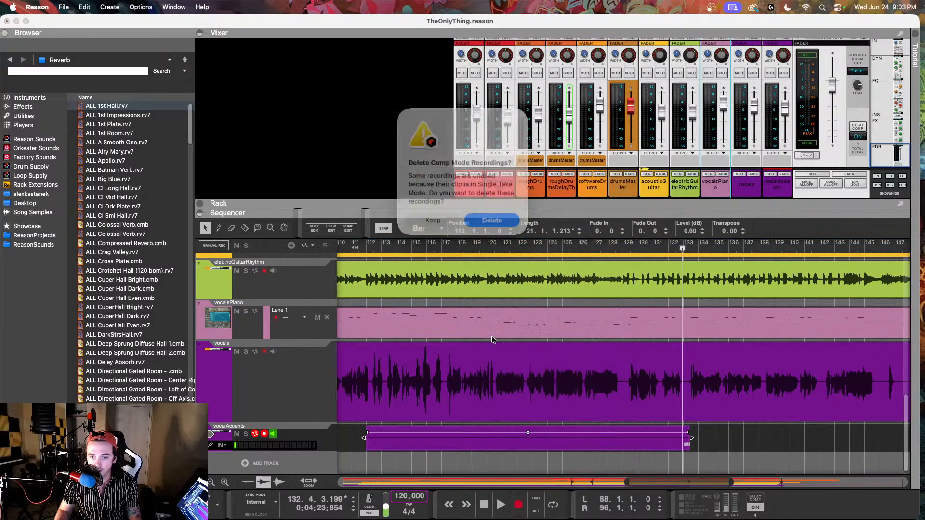
click(452, 221)
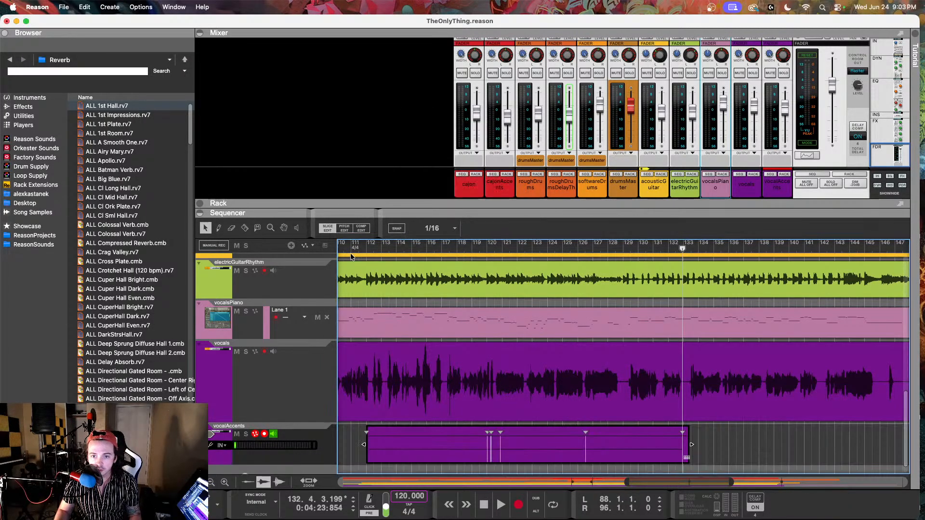
click(361, 228)
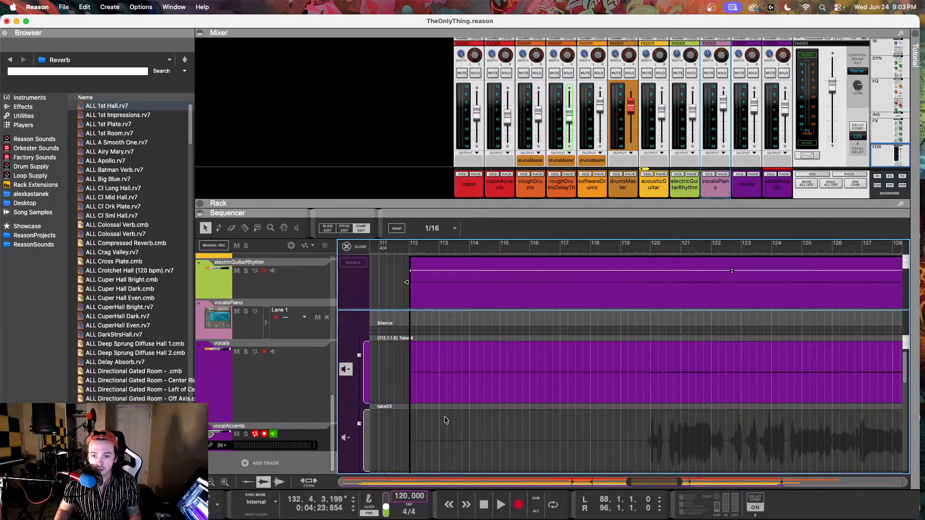
click(360, 246)
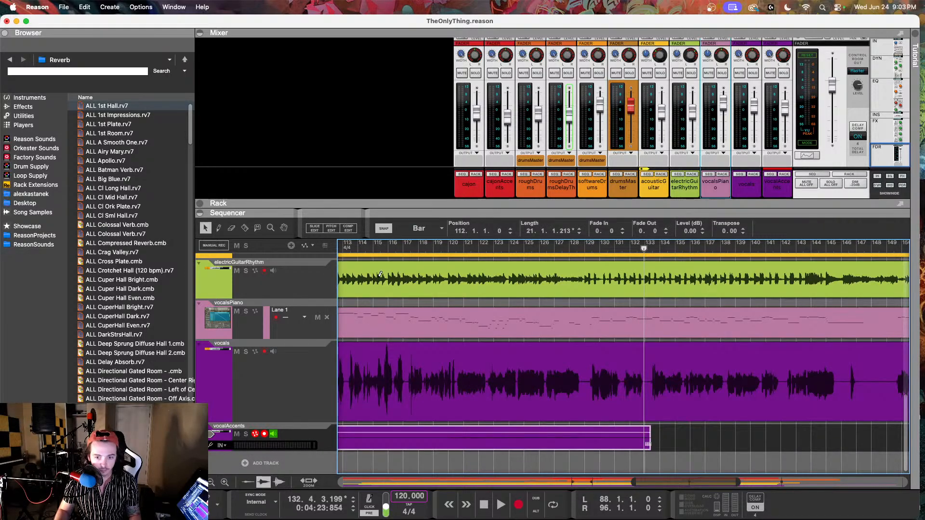
key(super+z)
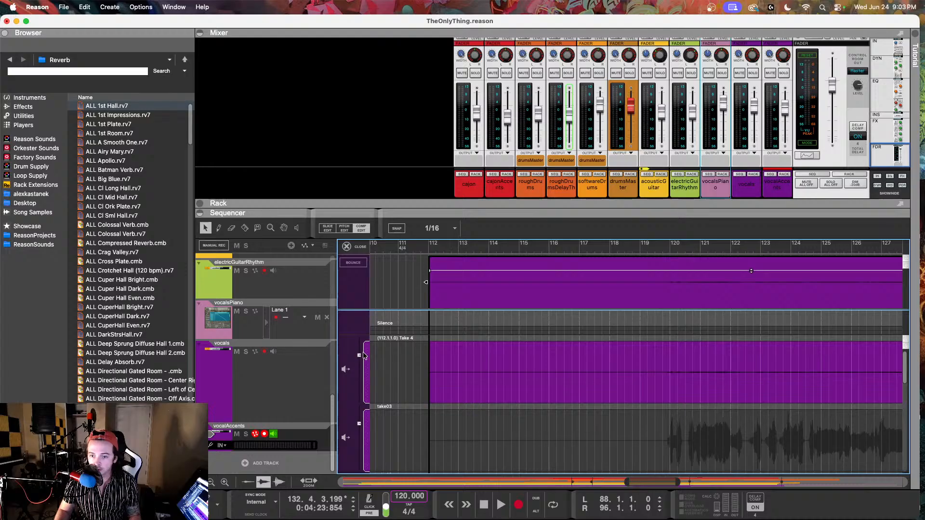
Close comp editing and normalize the vocalAccents clip containing Take 4
click(354, 246)
right_click(419, 444)
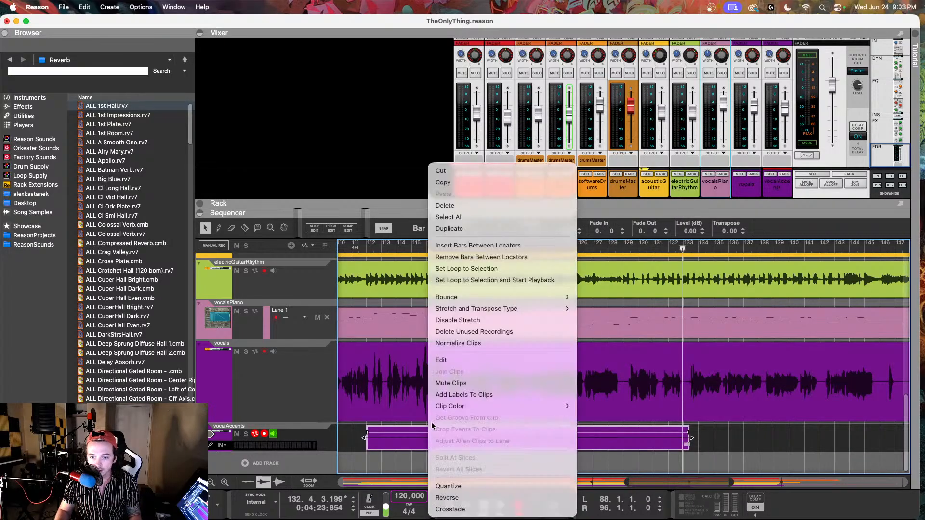
click(459, 343)
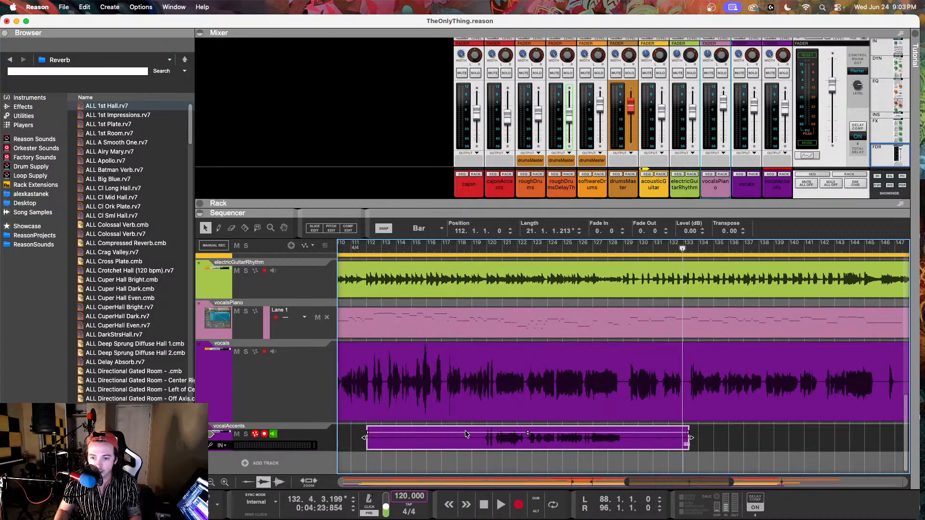
Open the vocalAccents clip in comp editing and move the raw Take 4 row below take01
click(484, 250)
click(477, 249)
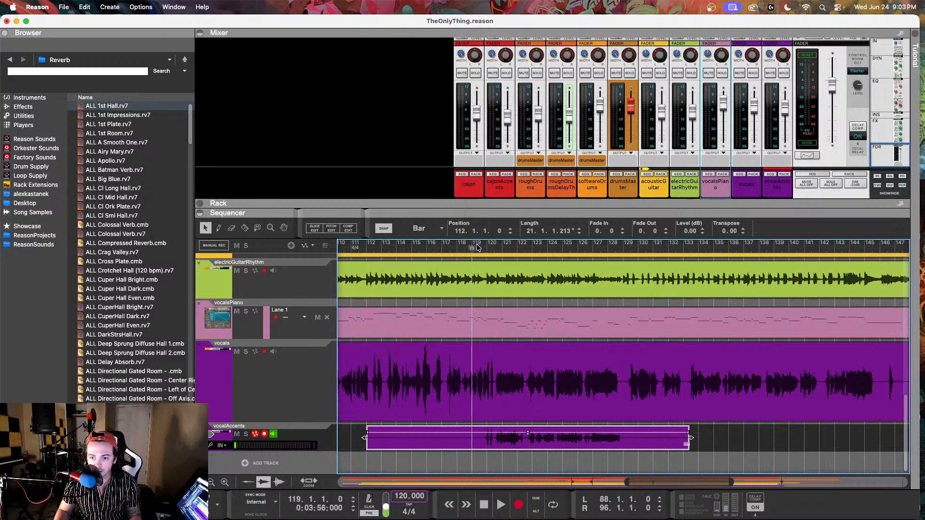
double_click(455, 438)
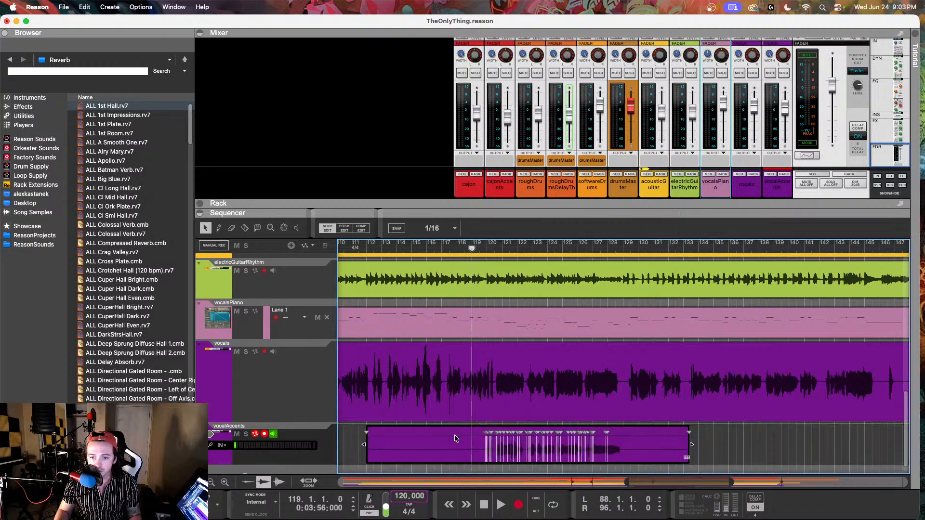
click(364, 231)
scroll(471, 371, down, 2)
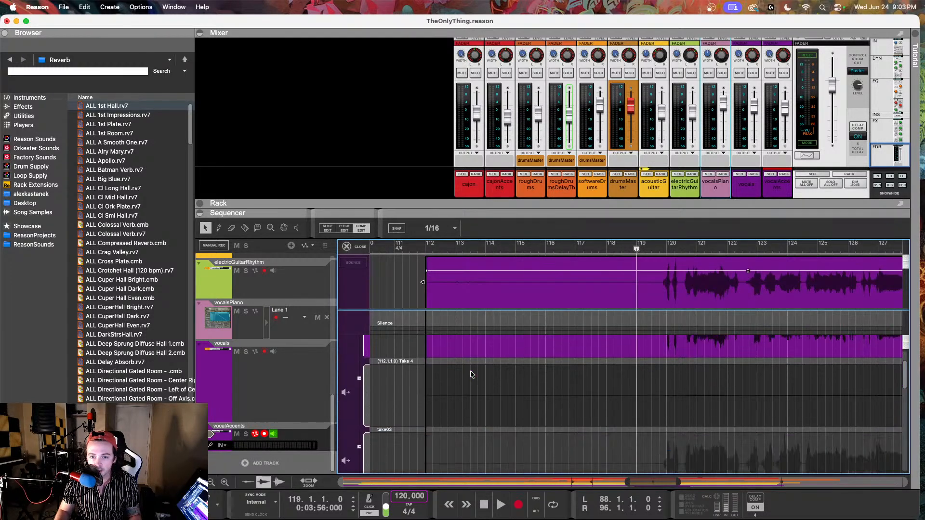
drag(367, 402, 371, 503)
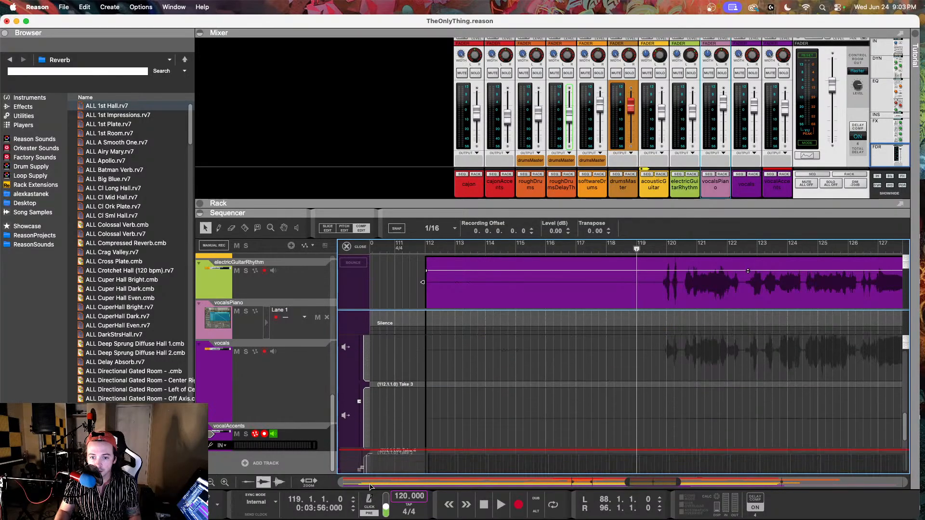
click(558, 395)
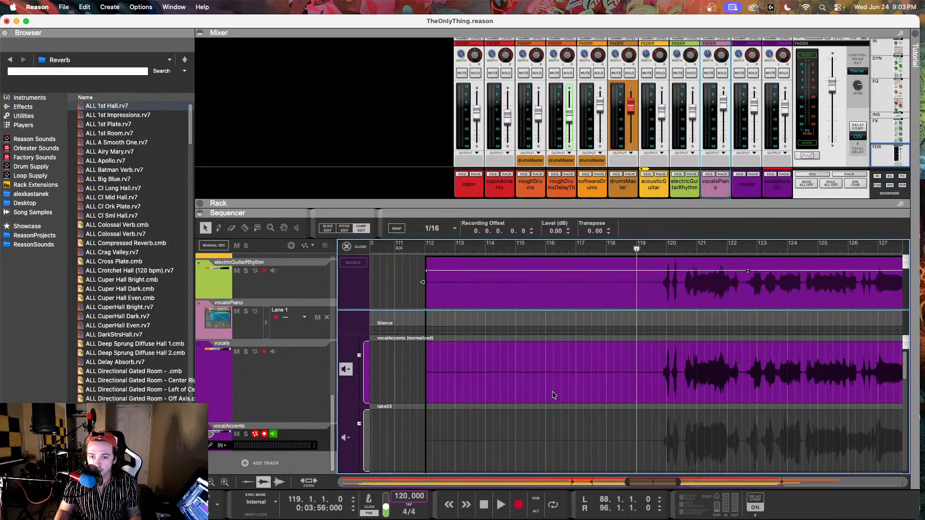
Collapse the mixer and rename the normalized vocalAccents comp row as take04
click(199, 32)
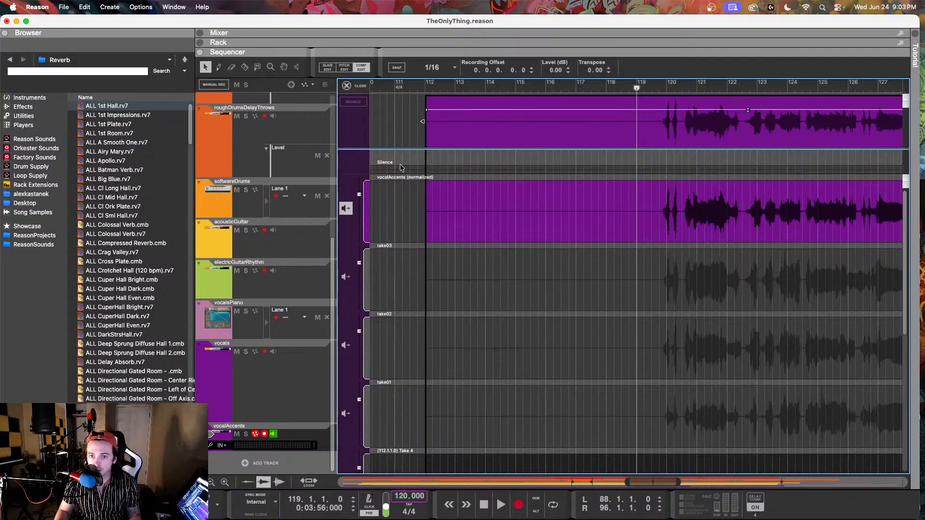
double_click(388, 178)
text(ta)
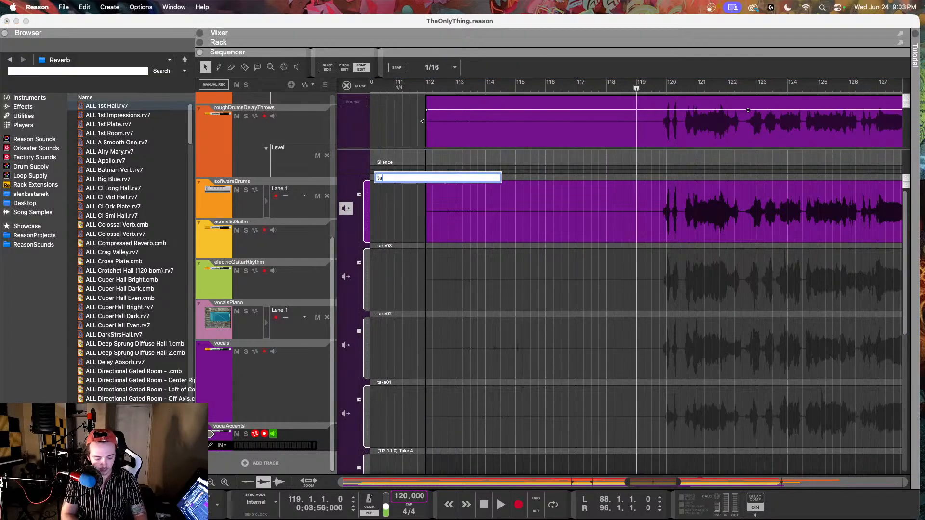
text(ke04)
key(Return)
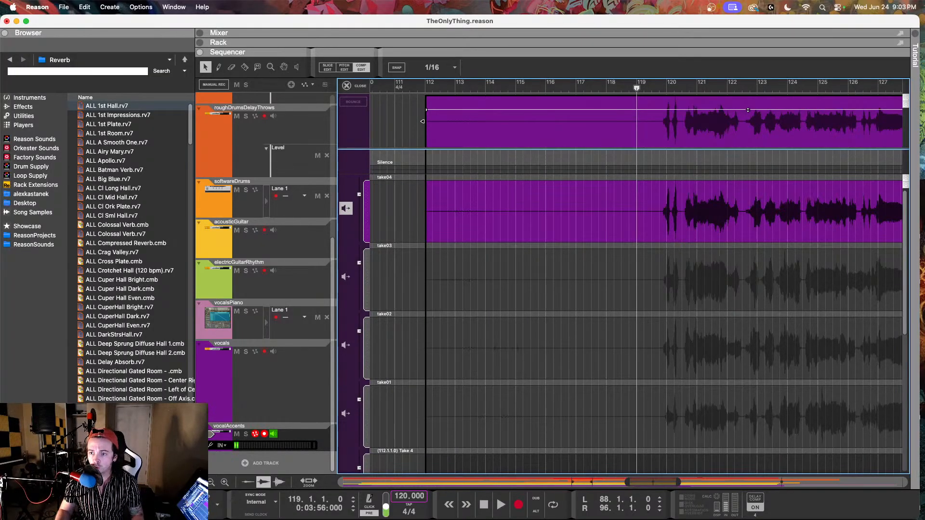
Turn off input monitoring on the vocalAccents track and play take04 from around bar 119 to bar 129
key(space)
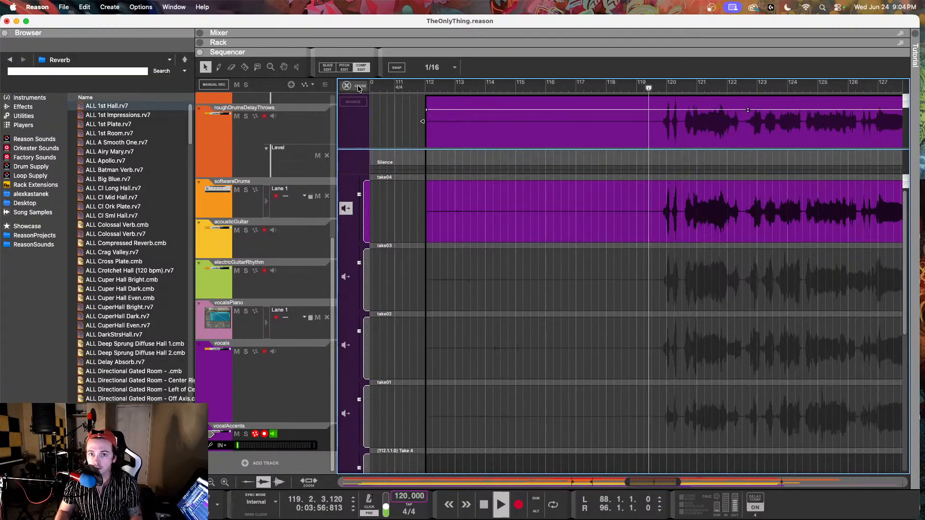
key(space)
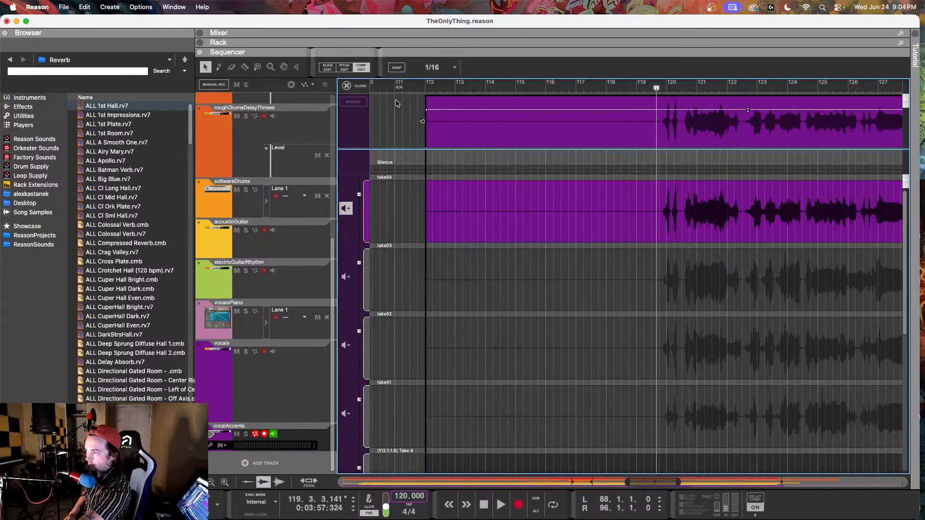
key(space)
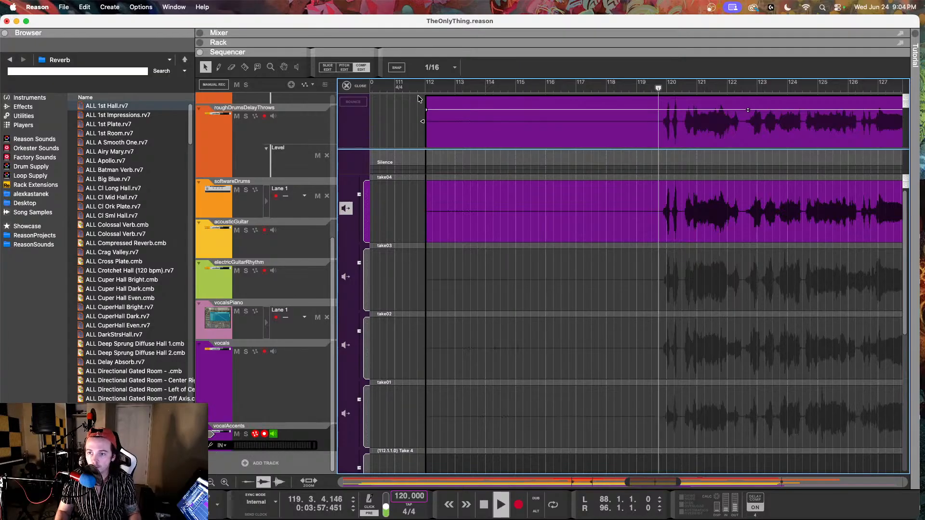
click(354, 87)
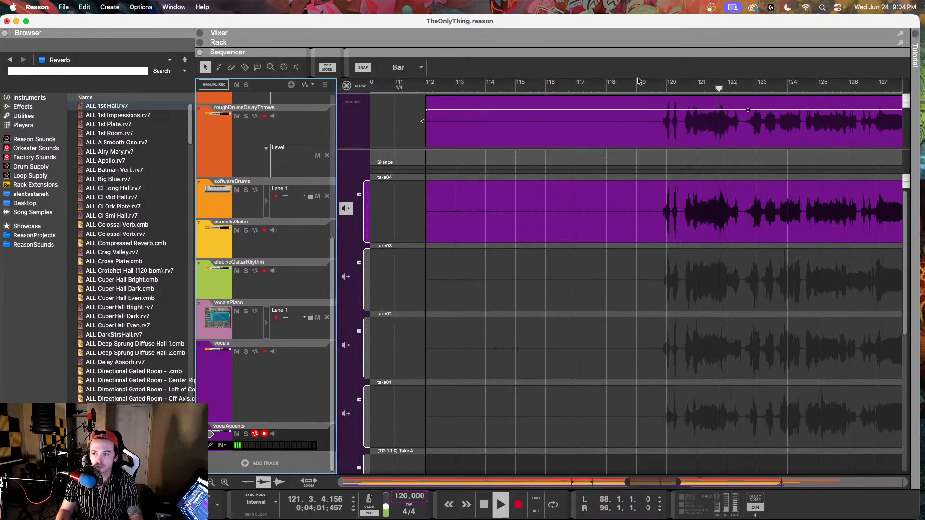
key(space)
click(648, 88)
key(space)
scroll(546, 242, right, 5)
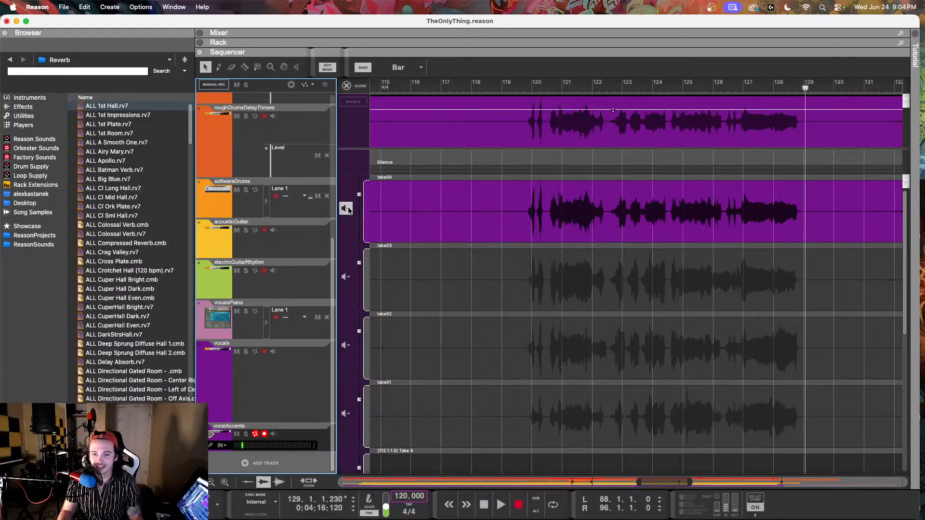
Switch off single-take playback for take04, assign take04 to the comp's main segment, and close comp editing
click(348, 210)
double_click(432, 211)
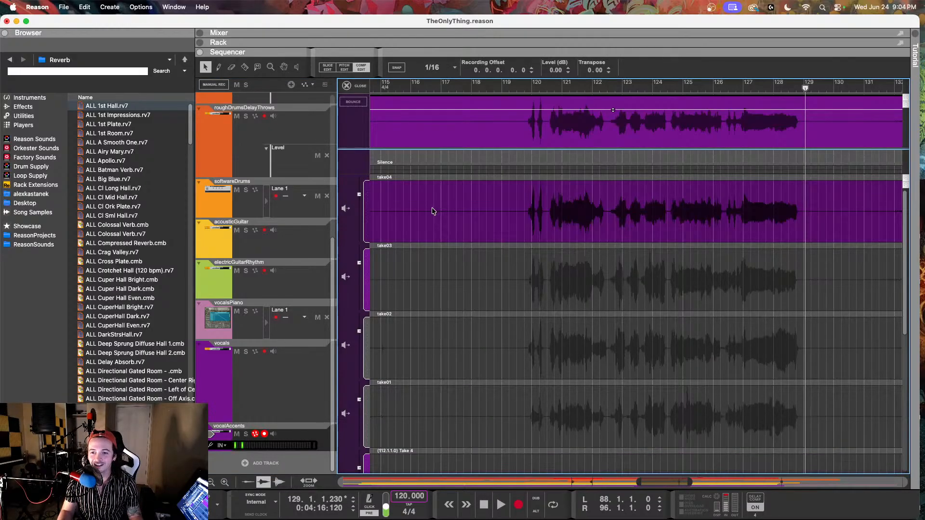
scroll(432, 211, left, 3)
scroll(430, 211, right, 2)
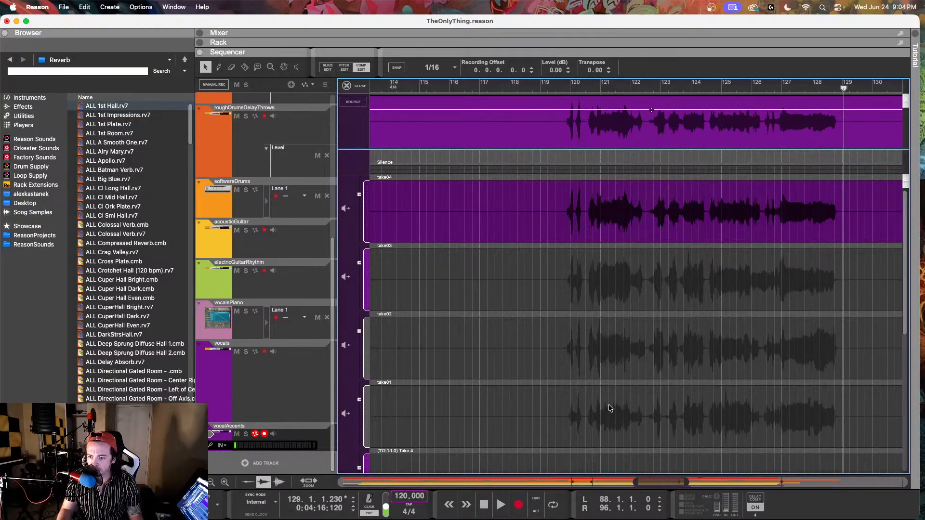
scroll(608, 402, right, 2)
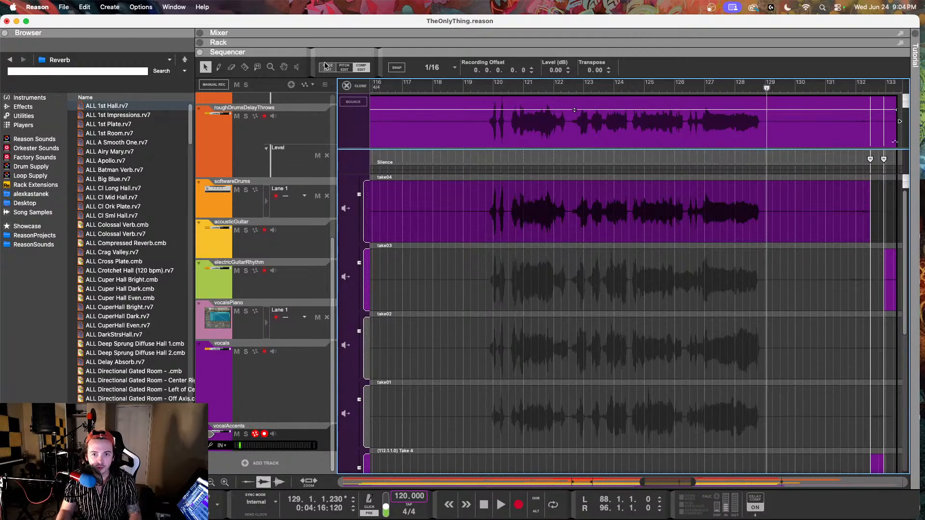
click(355, 85)
click(555, 157)
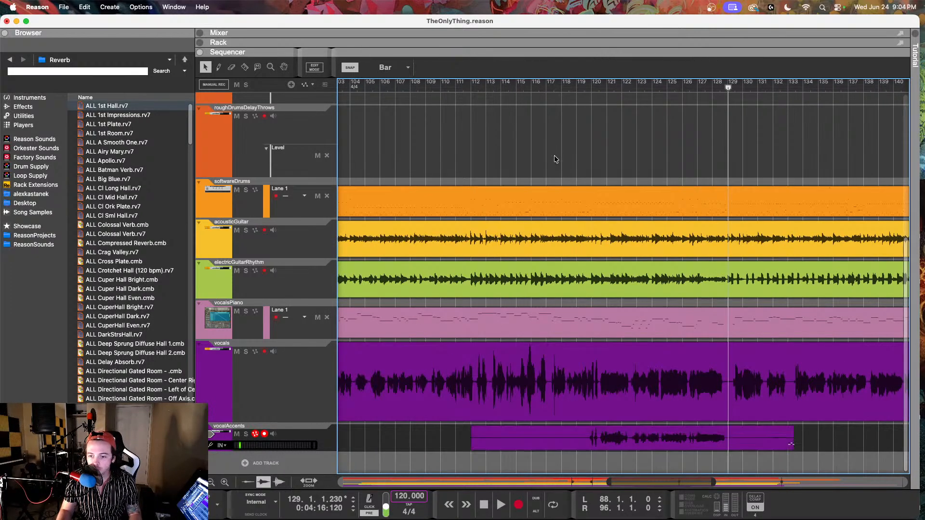
scroll(551, 174, down, 10)
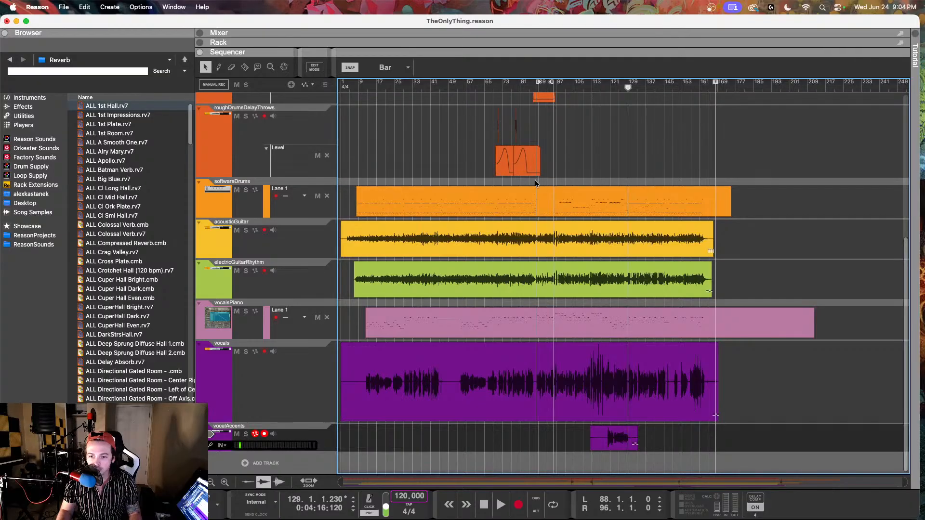
scroll(451, 157, up, 3)
scroll(454, 160, down, 3)
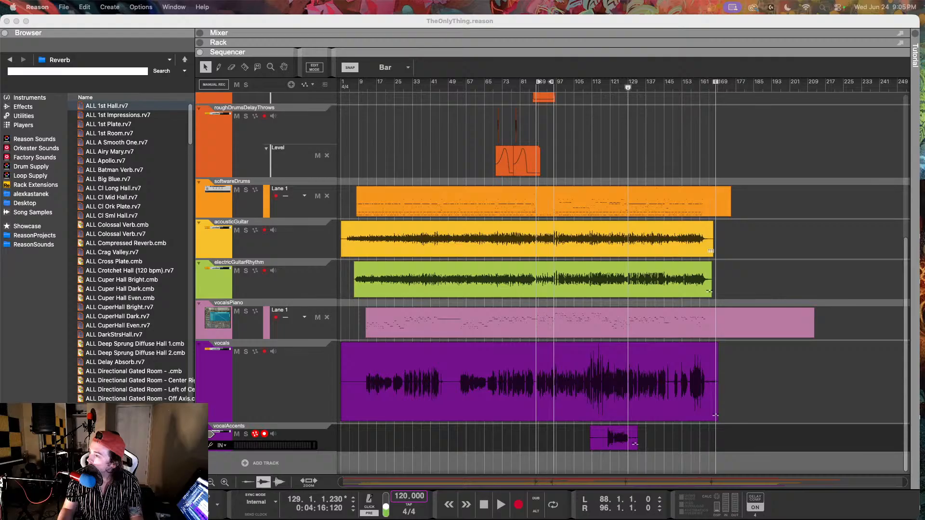
click(587, 135)
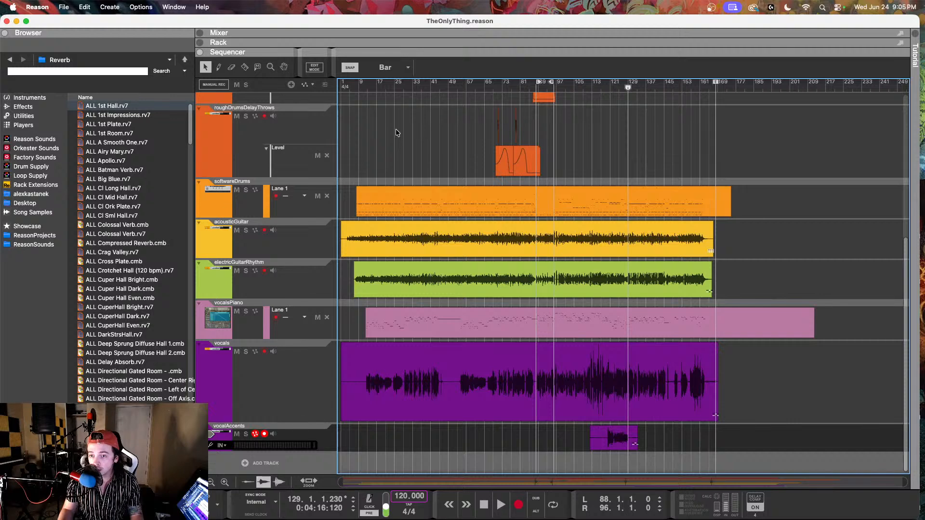
scroll(416, 144, up, 5)
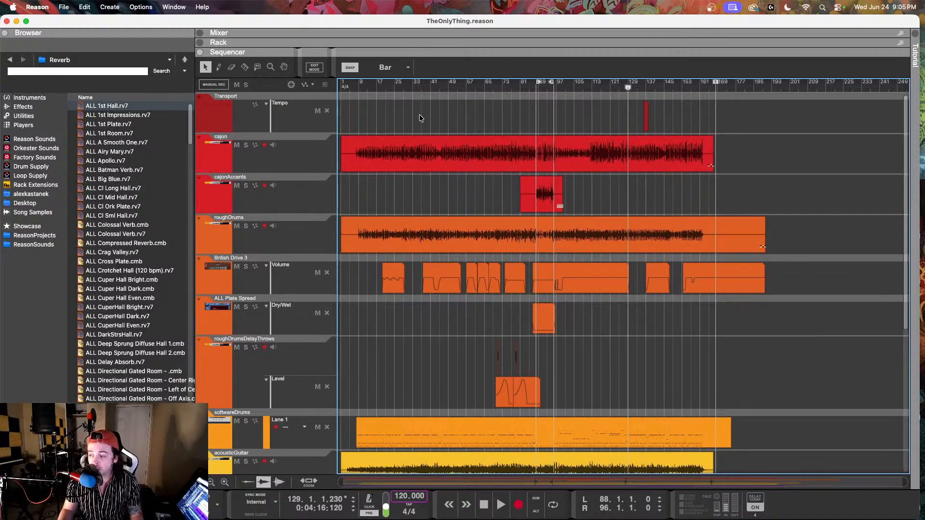